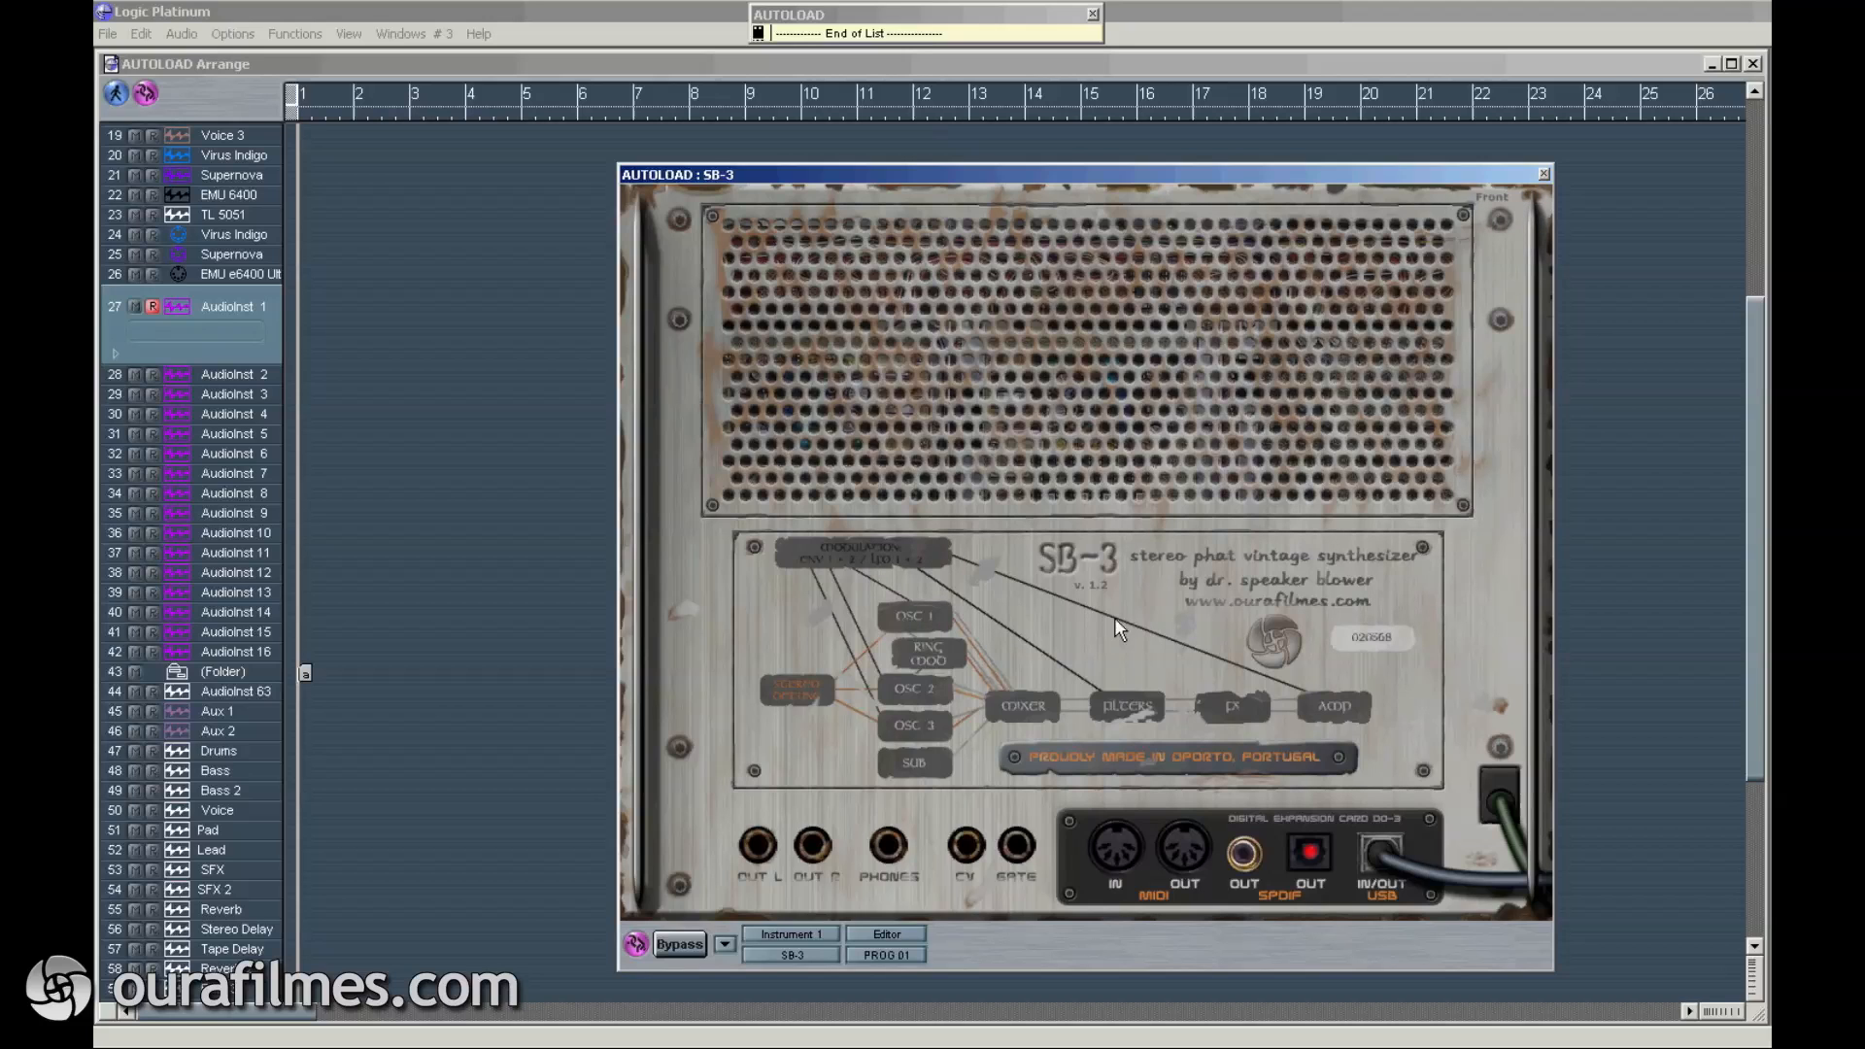
# Step: Show the synth's front panel and look through its preset list without changing the loaded SB-3 Fear Intro Lead preset
pyautogui.click(1503, 204)
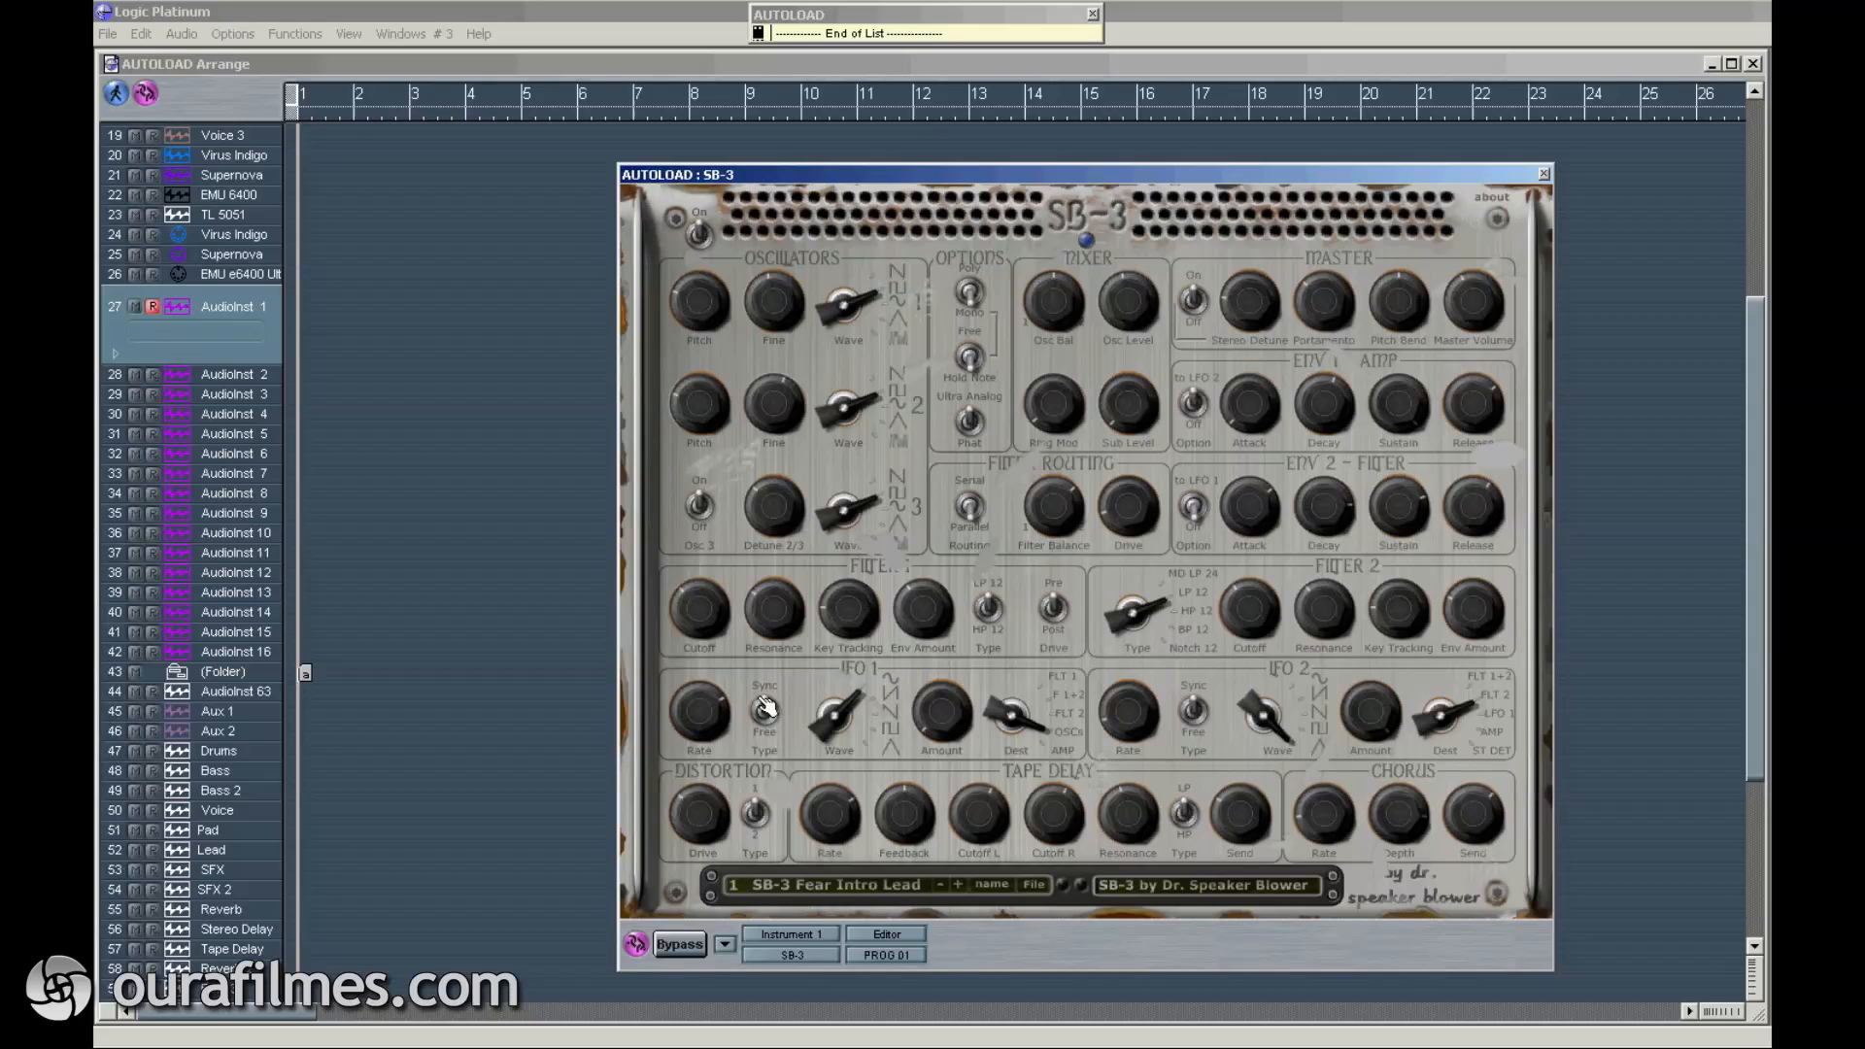
pyautogui.click(879, 896)
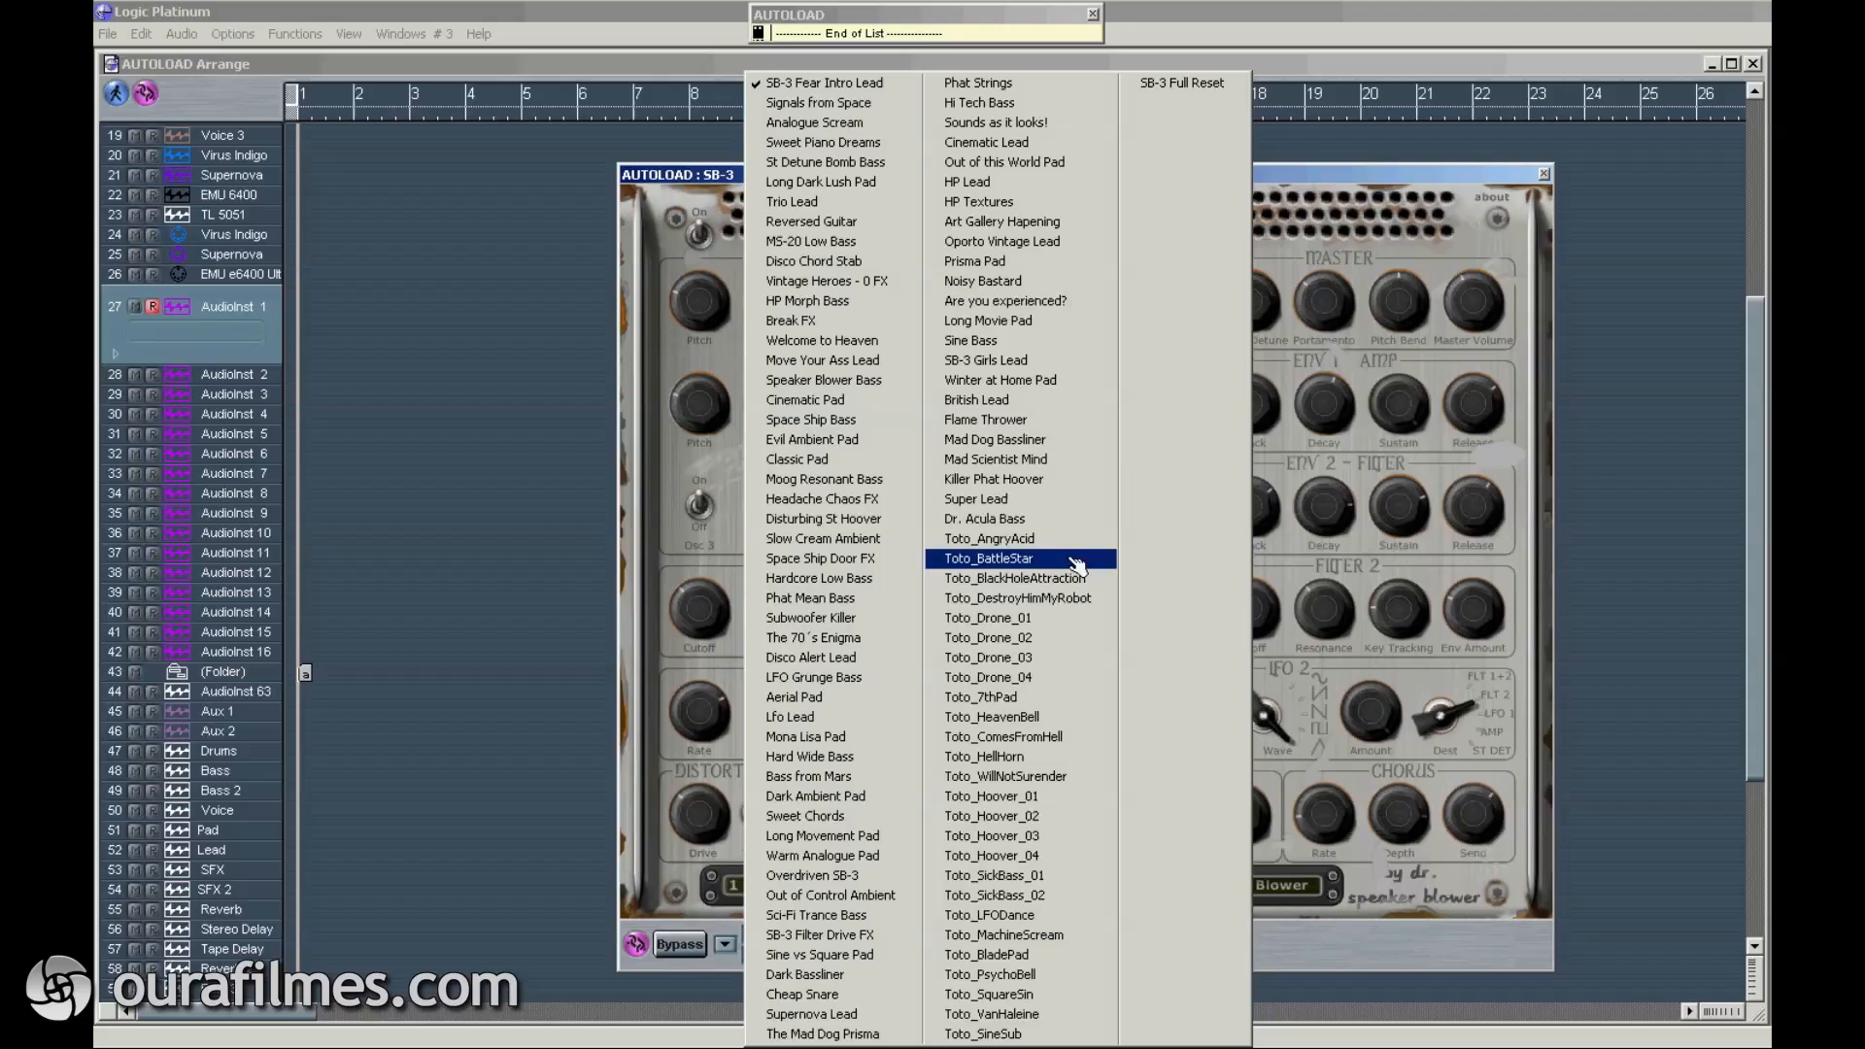
pyautogui.click(1508, 647)
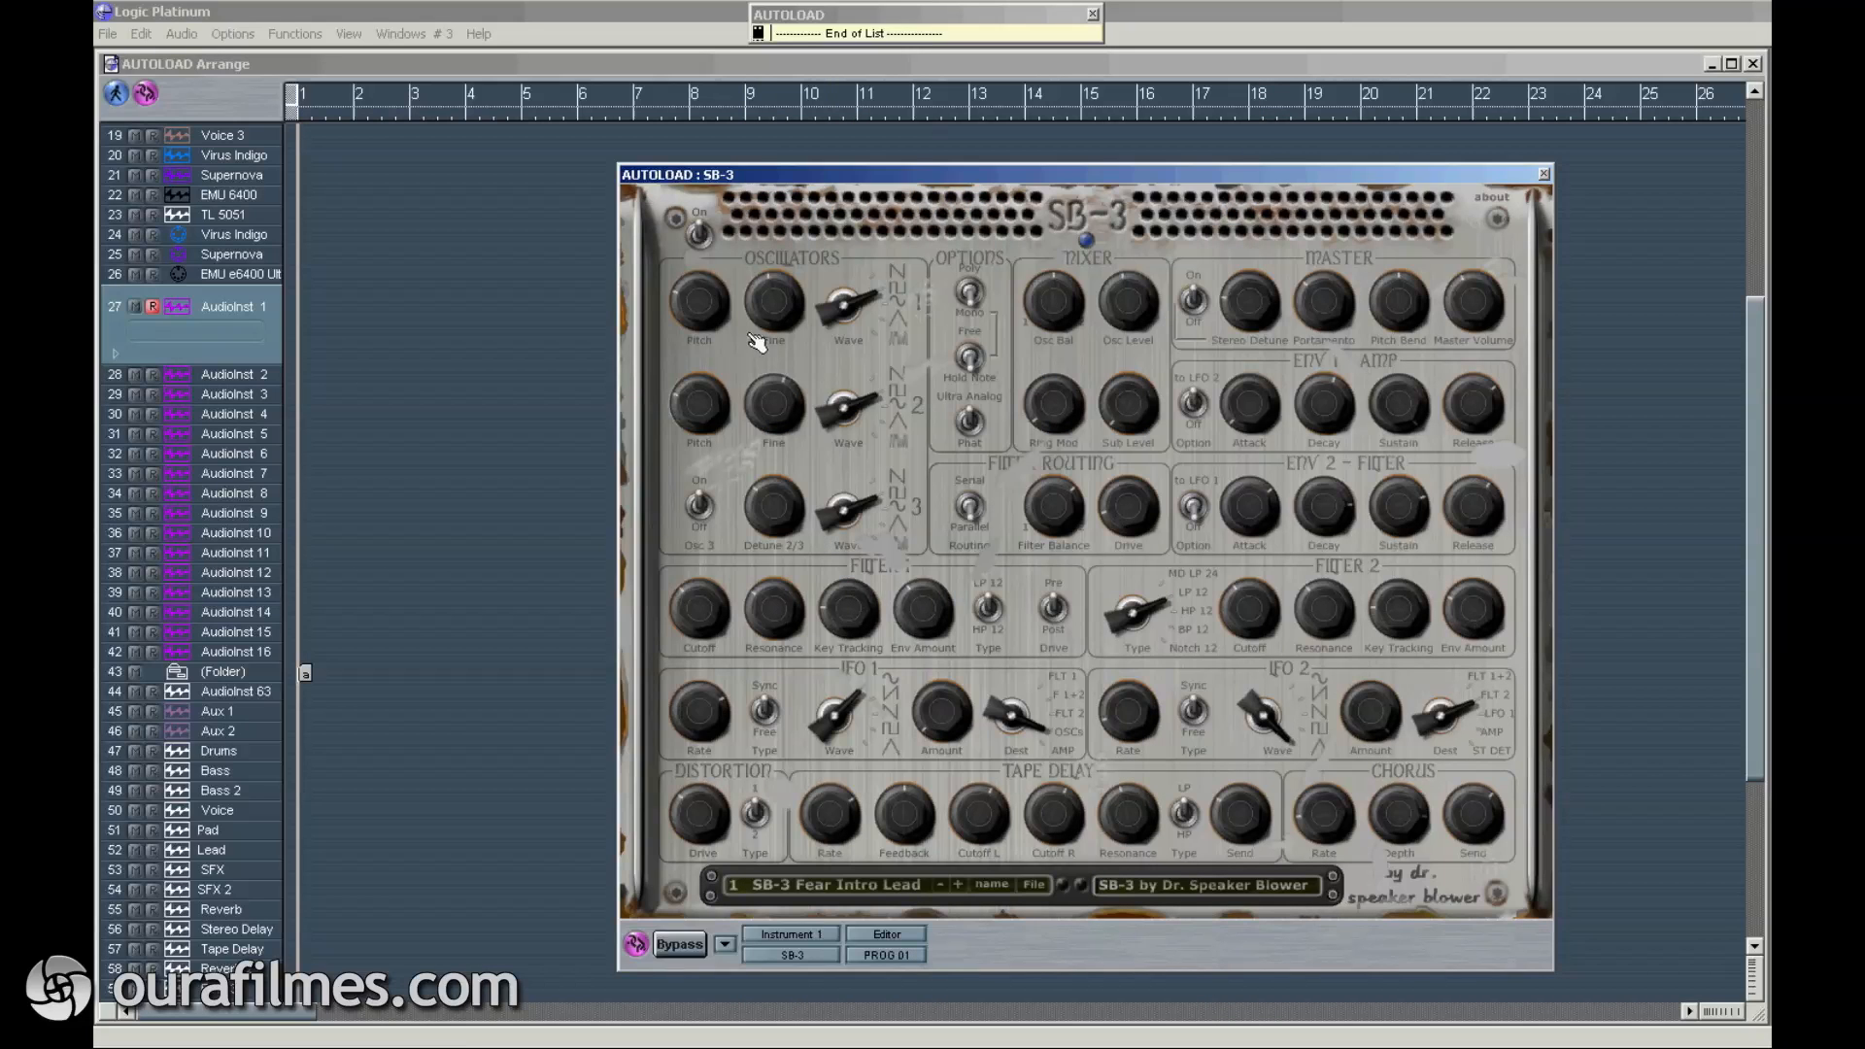
# Step: Toggle the synth's main power switch off and on, and switch oscillator 3 back and forth
pyautogui.click(691, 236)
pyautogui.click(704, 239)
pyautogui.click(701, 237)
pyautogui.click(701, 237)
pyautogui.click(777, 305)
pyautogui.click(709, 507)
pyautogui.click(703, 506)
# Step: Sweep the mixer's oscillator balance up to 100 % and back, and try out the oscillator, sub and ring mod levels
pyautogui.moveTo(1062, 300); pyautogui.dragTo(1099, 166)
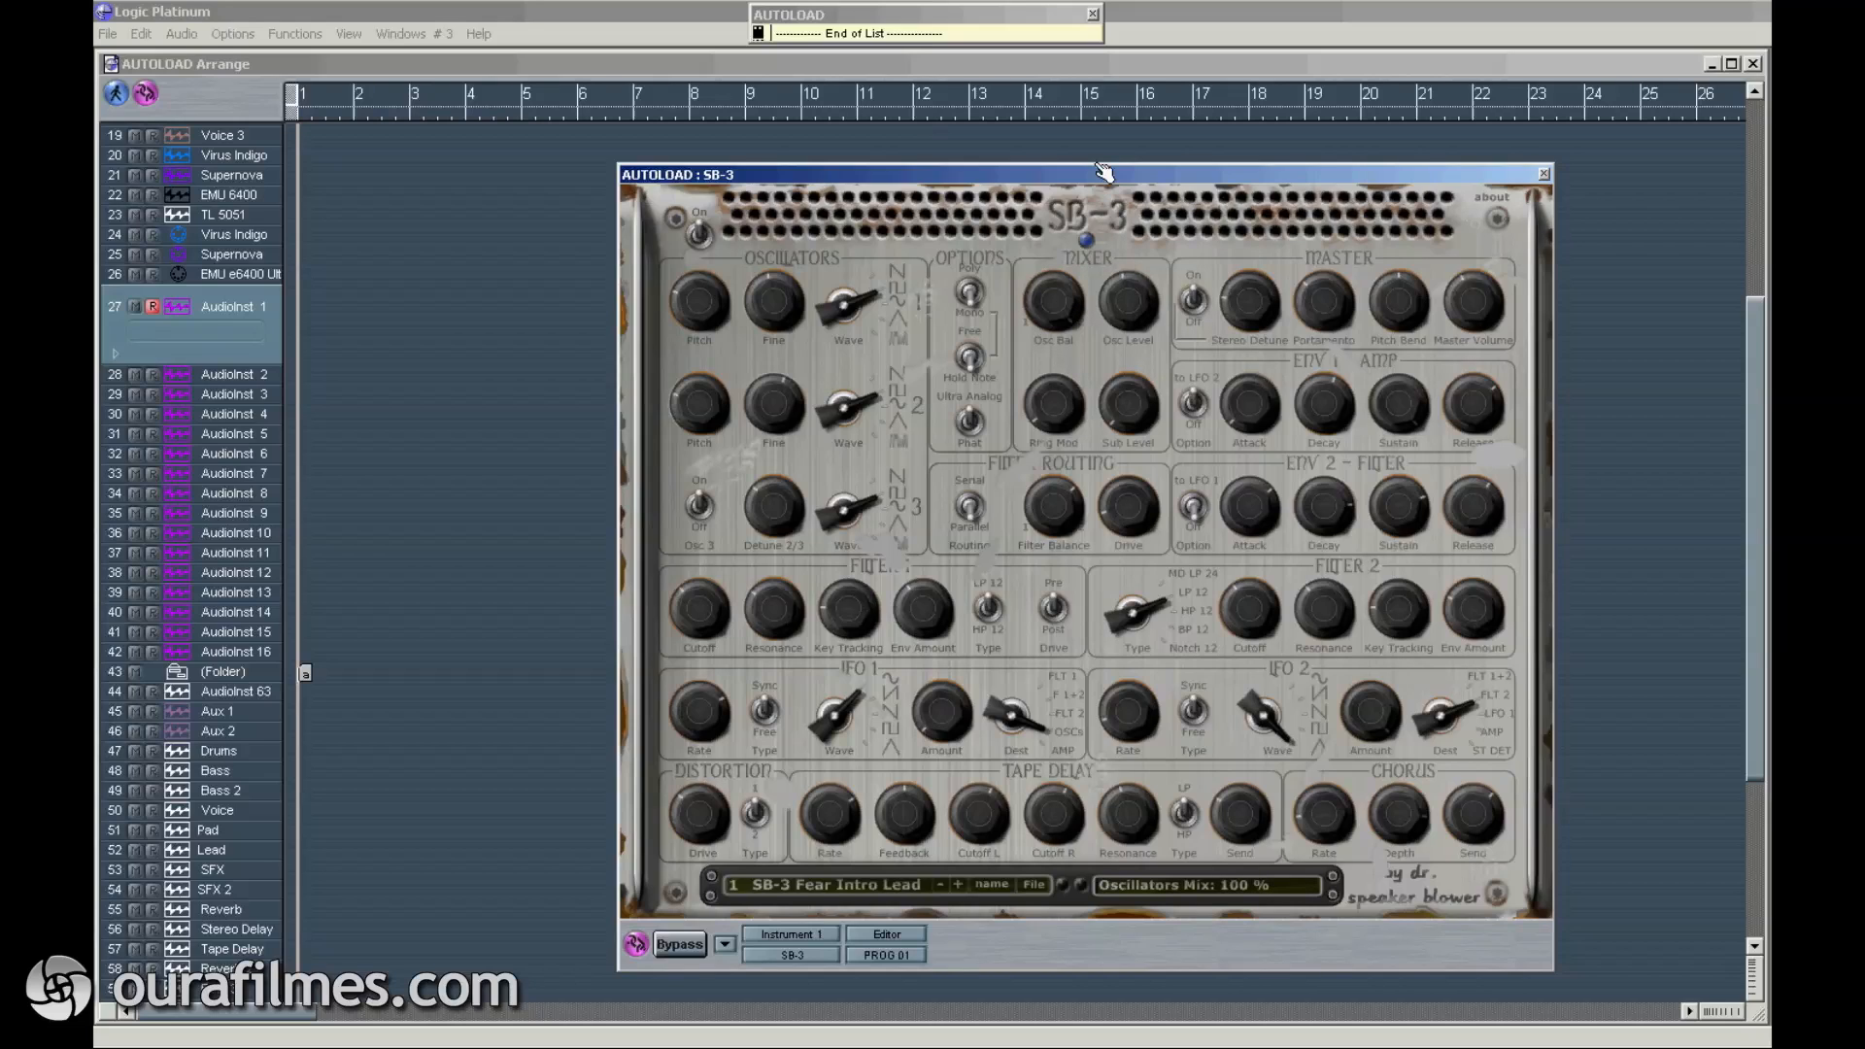
pyautogui.moveTo(1049, 300); pyautogui.dragTo(1022, 390)
pyautogui.moveTo(1134, 315)
pyautogui.mouseDown()
pyautogui.moveTo(1130, 295)
pyautogui.moveTo(1135, 313)
pyautogui.mouseUp()
pyautogui.moveTo(1132, 413)
pyautogui.mouseDown()
pyautogui.moveTo(1145, 353)
pyautogui.moveTo(1146, 416)
pyautogui.mouseUp()
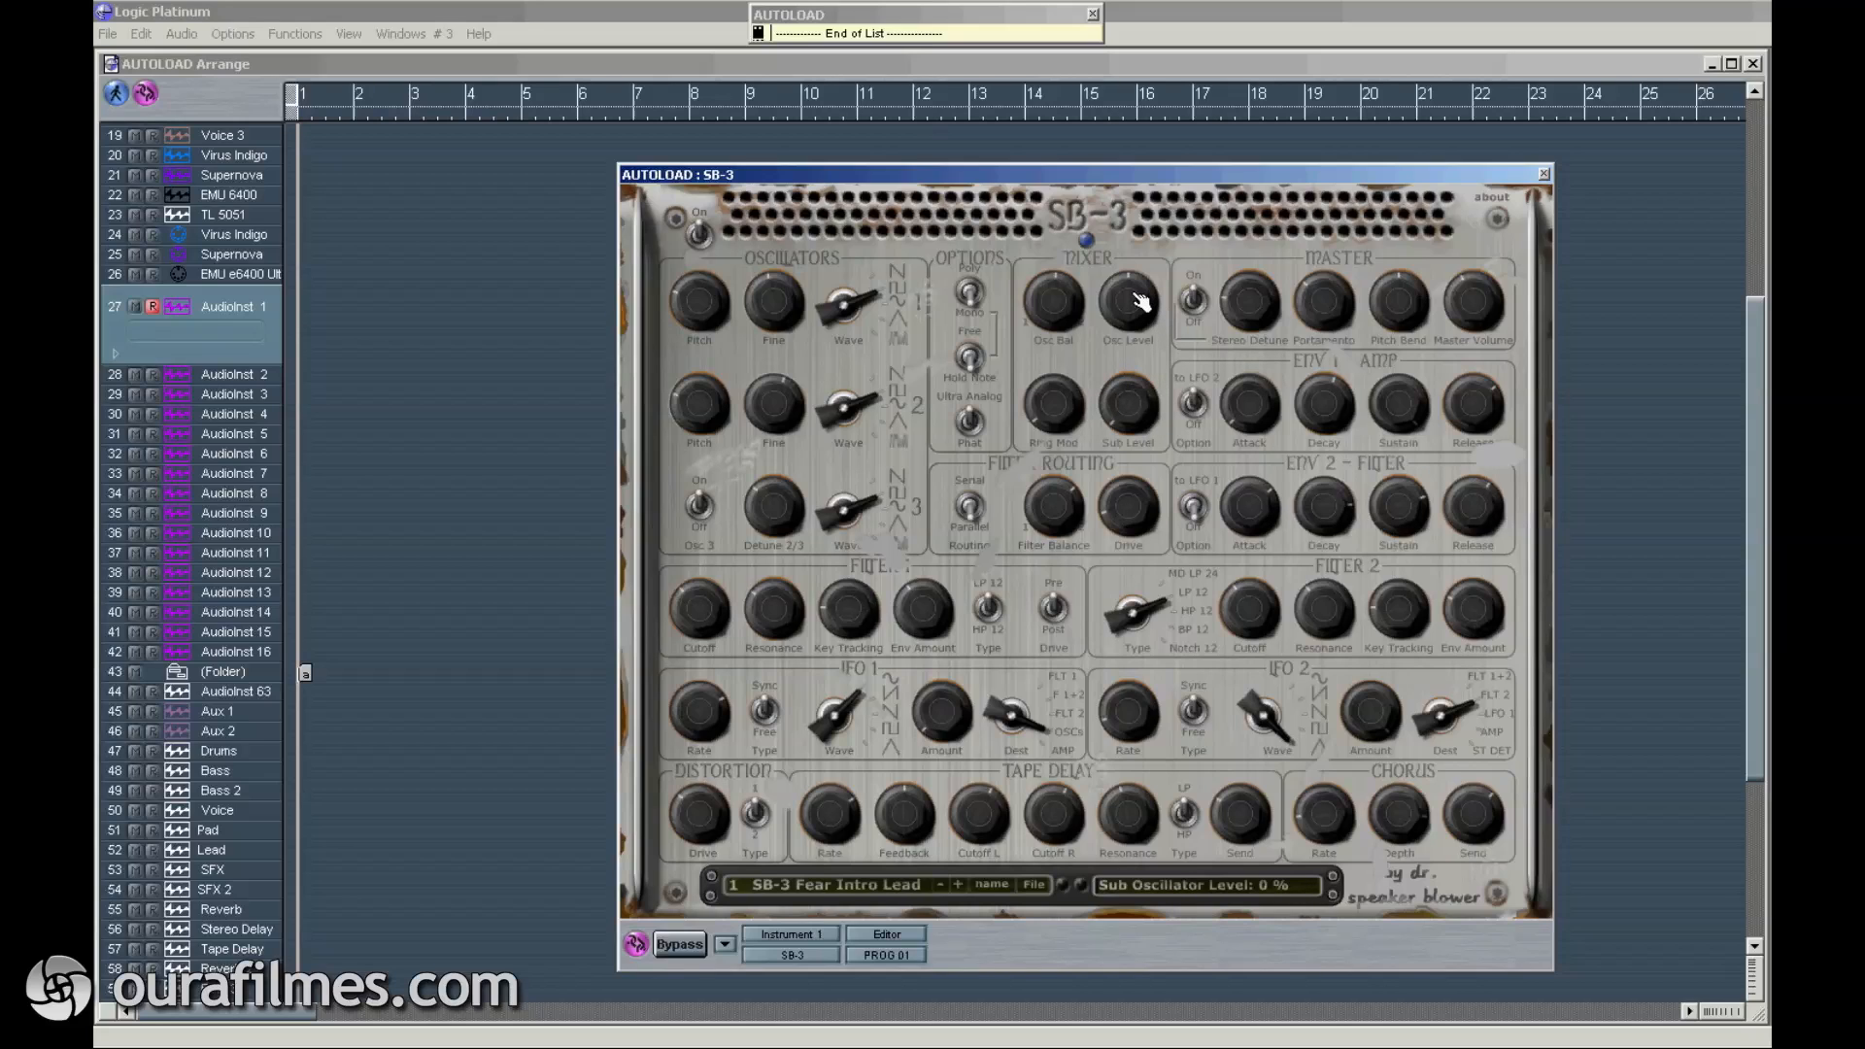
pyautogui.moveTo(1124, 404); pyautogui.dragTo(1138, 232)
pyautogui.moveTo(1155, 419); pyautogui.dragTo(1069, 393)
pyautogui.moveTo(1068, 411); pyautogui.dragTo(1083, 429)
# Step: Try the option switches for Poly/Mono, Free/Hold Note and Ultra Analog/Phat
pyautogui.click(986, 305)
pyautogui.click(969, 356)
pyautogui.click(974, 361)
pyautogui.click(974, 424)
pyautogui.click(976, 425)
pyautogui.click(972, 423)
pyautogui.click(972, 426)
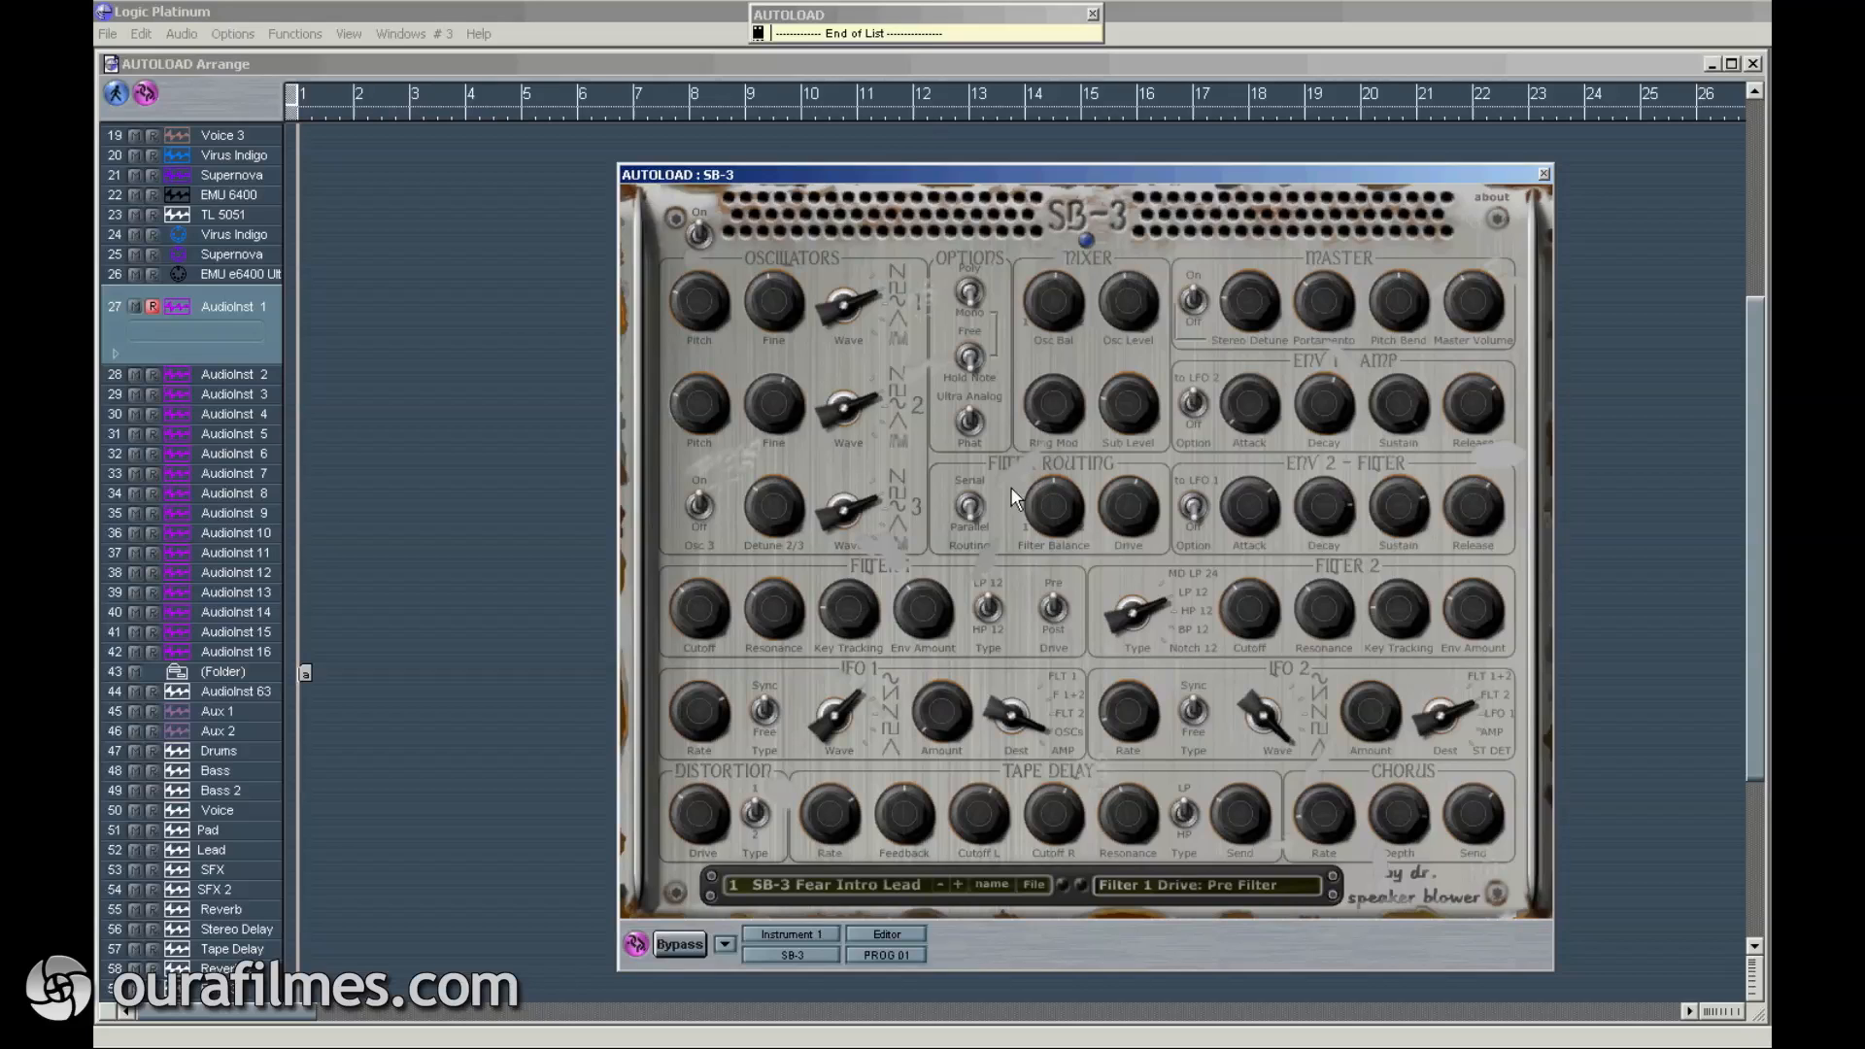
# Step: Toggle the Serial/Parallel filter routing, adjust the filter balance, and switch the Filter 1 drive between Pre and Post
pyautogui.click(971, 511)
pyautogui.moveTo(1048, 500); pyautogui.dragTo(1147, 542)
pyautogui.click(1055, 610)
pyautogui.click(1057, 614)
pyautogui.click(1070, 606)
# Step: Adjust Filter 1's cutoff, resonance, key tracking and envelope amount, and set its type to HP 12 dB
pyautogui.click(696, 608)
pyautogui.click(776, 611)
pyautogui.click(849, 611)
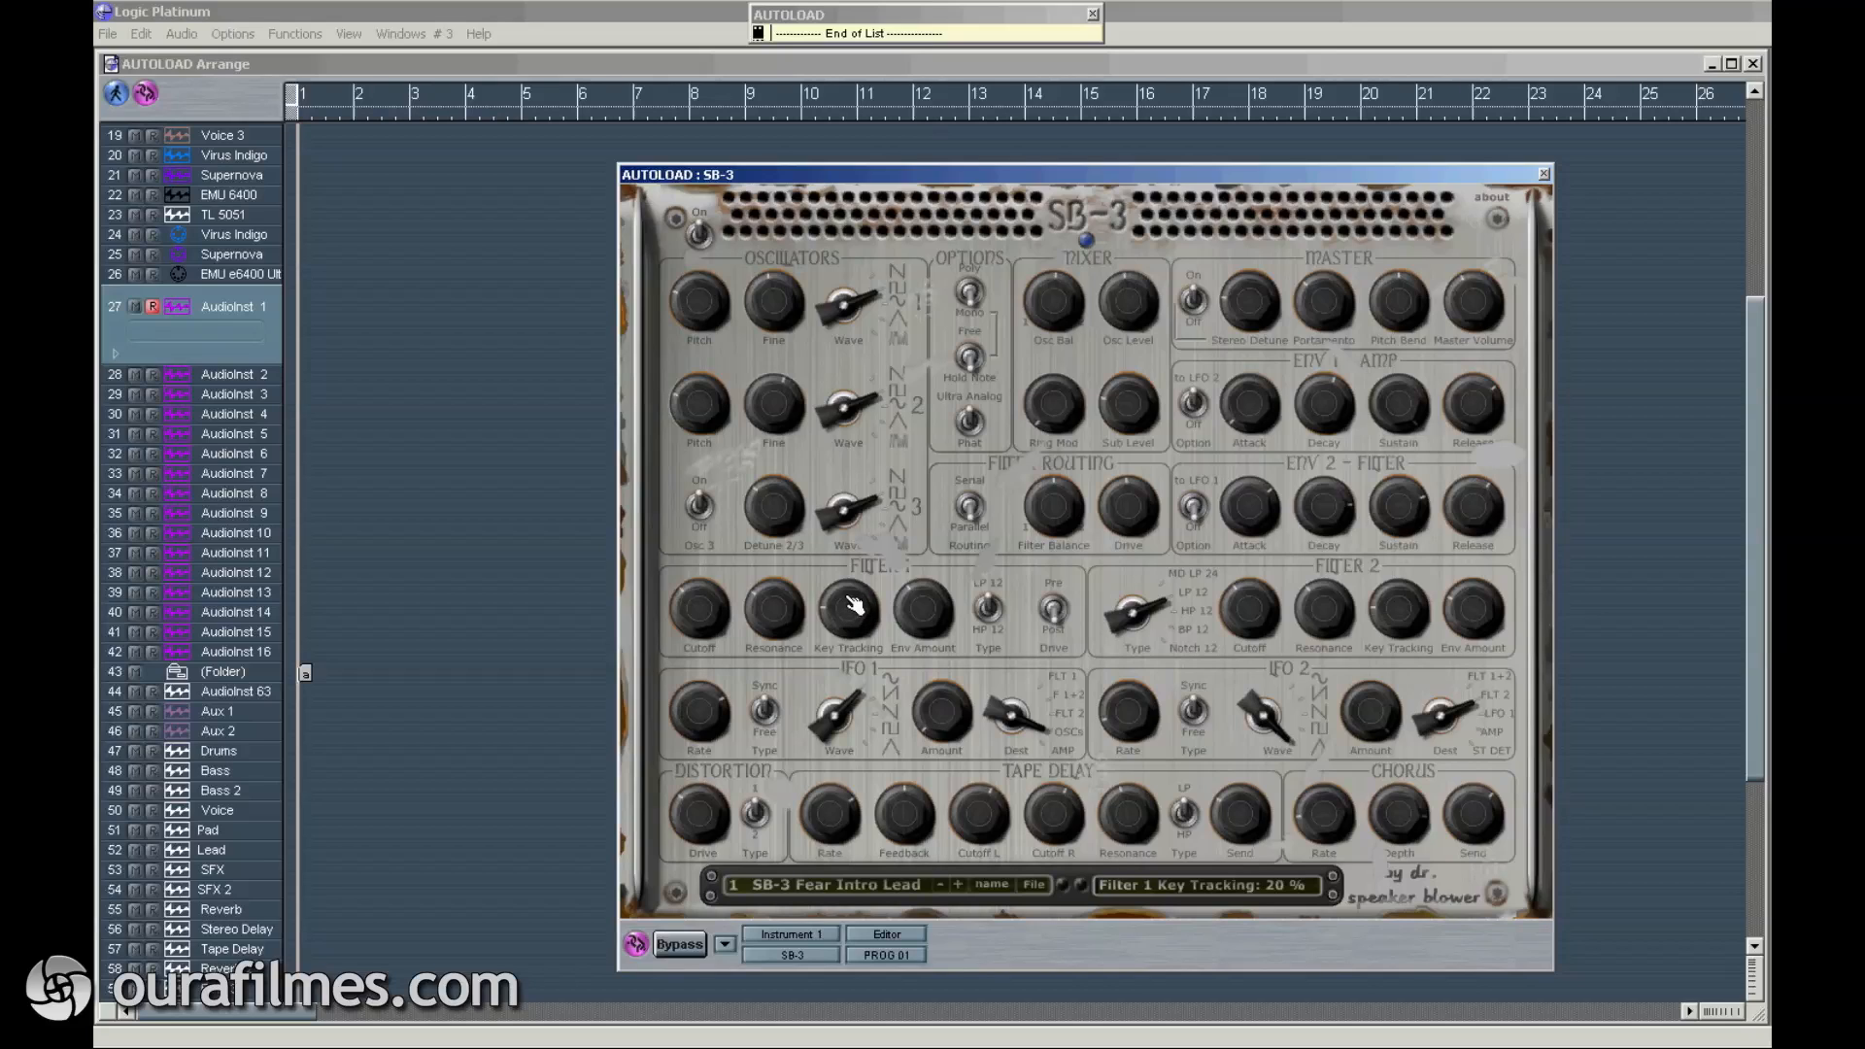
pyautogui.moveTo(851, 623)
pyautogui.mouseDown()
pyautogui.moveTo(857, 595)
pyautogui.moveTo(858, 623)
pyautogui.mouseUp()
pyautogui.moveTo(839, 610); pyautogui.dragTo(879, 699)
pyautogui.click(935, 614)
pyautogui.click(991, 608)
pyautogui.click(990, 608)
pyautogui.click(989, 610)
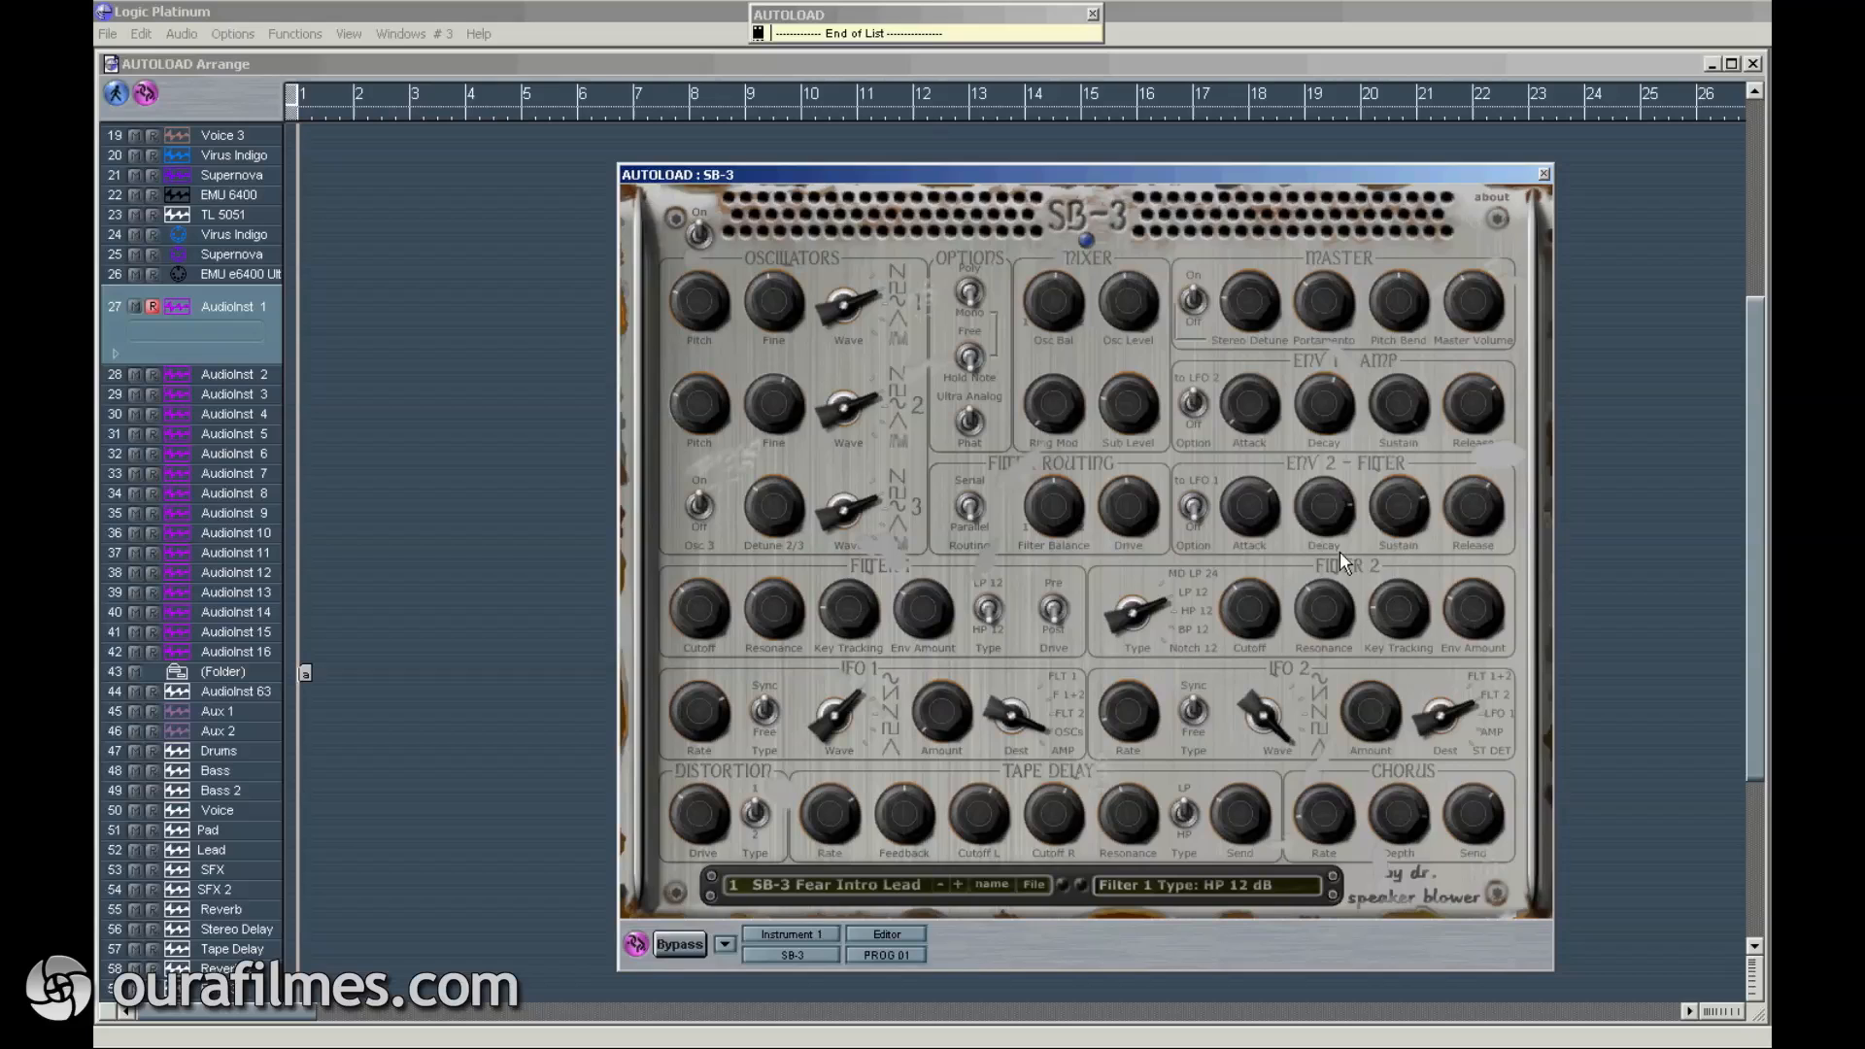
# Step: Cycle through the Filter 2 types and set the type to Mad Dog LP 24
pyautogui.moveTo(1120, 619); pyautogui.dragTo(1155, 674)
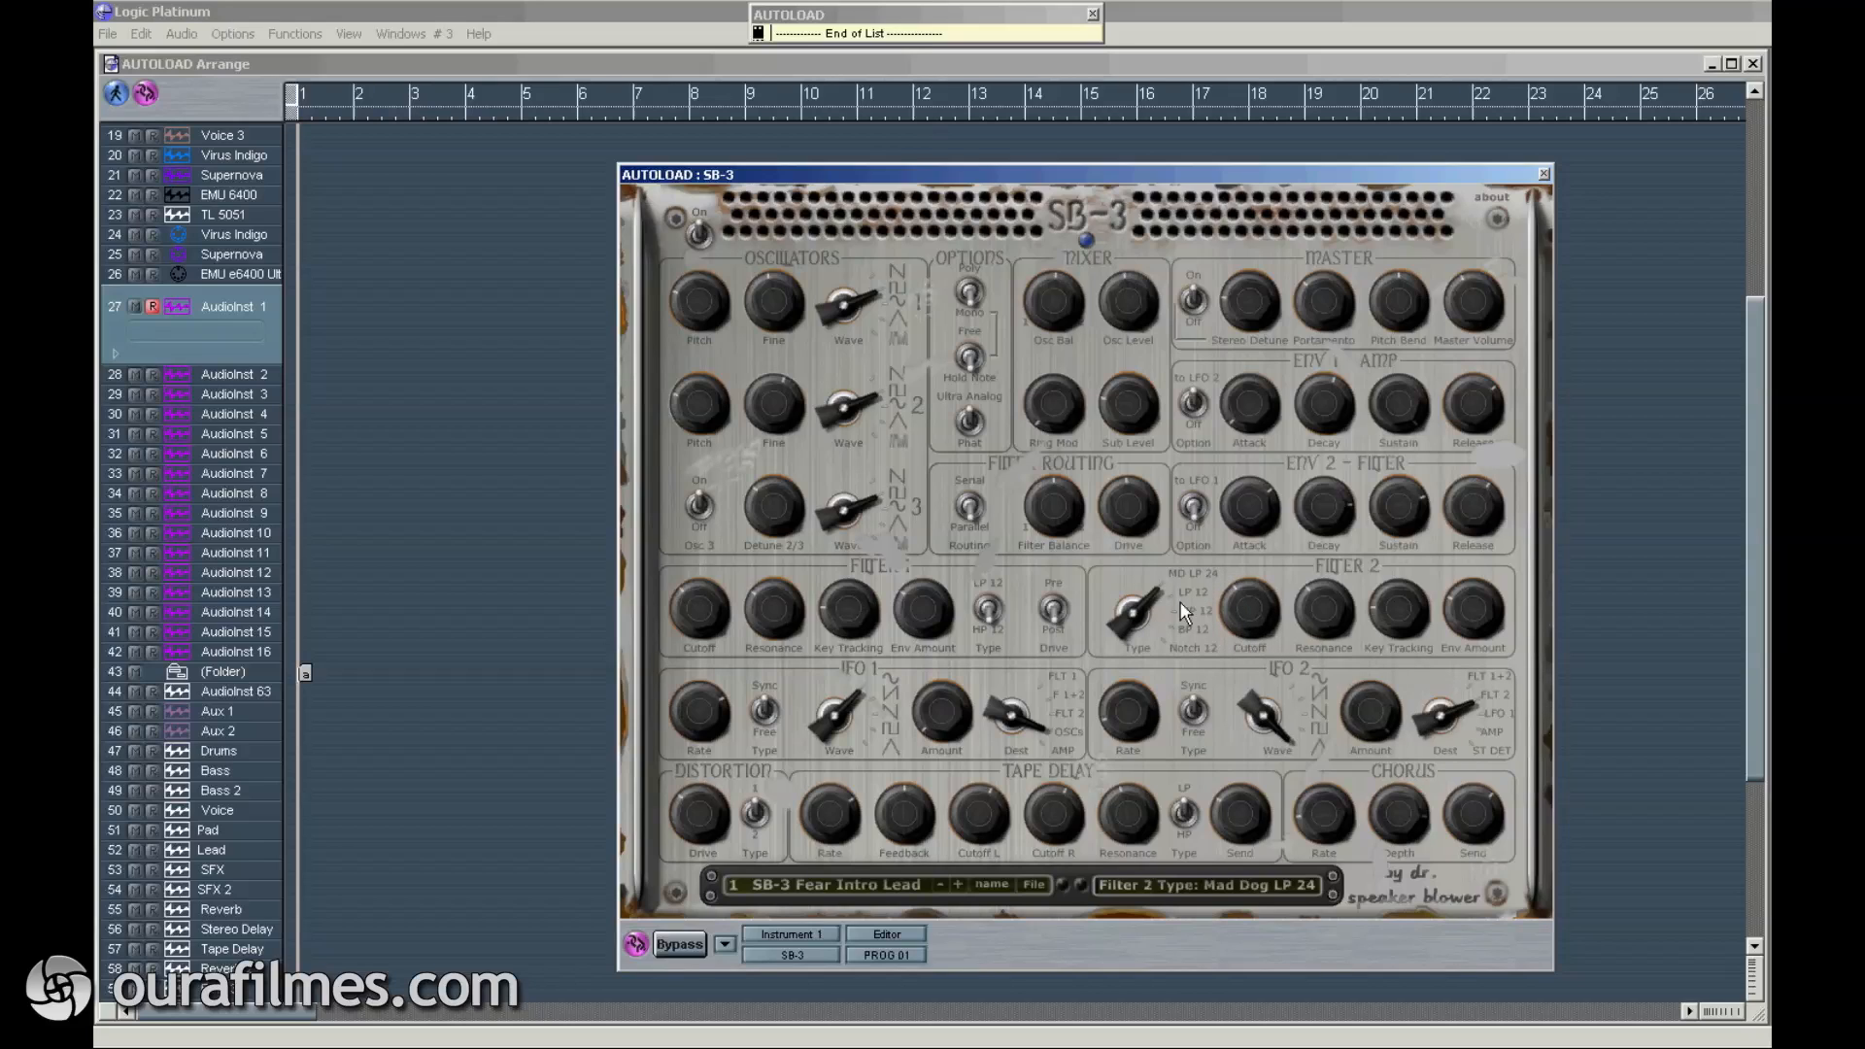
pyautogui.moveTo(1127, 621); pyautogui.dragTo(1135, 538)
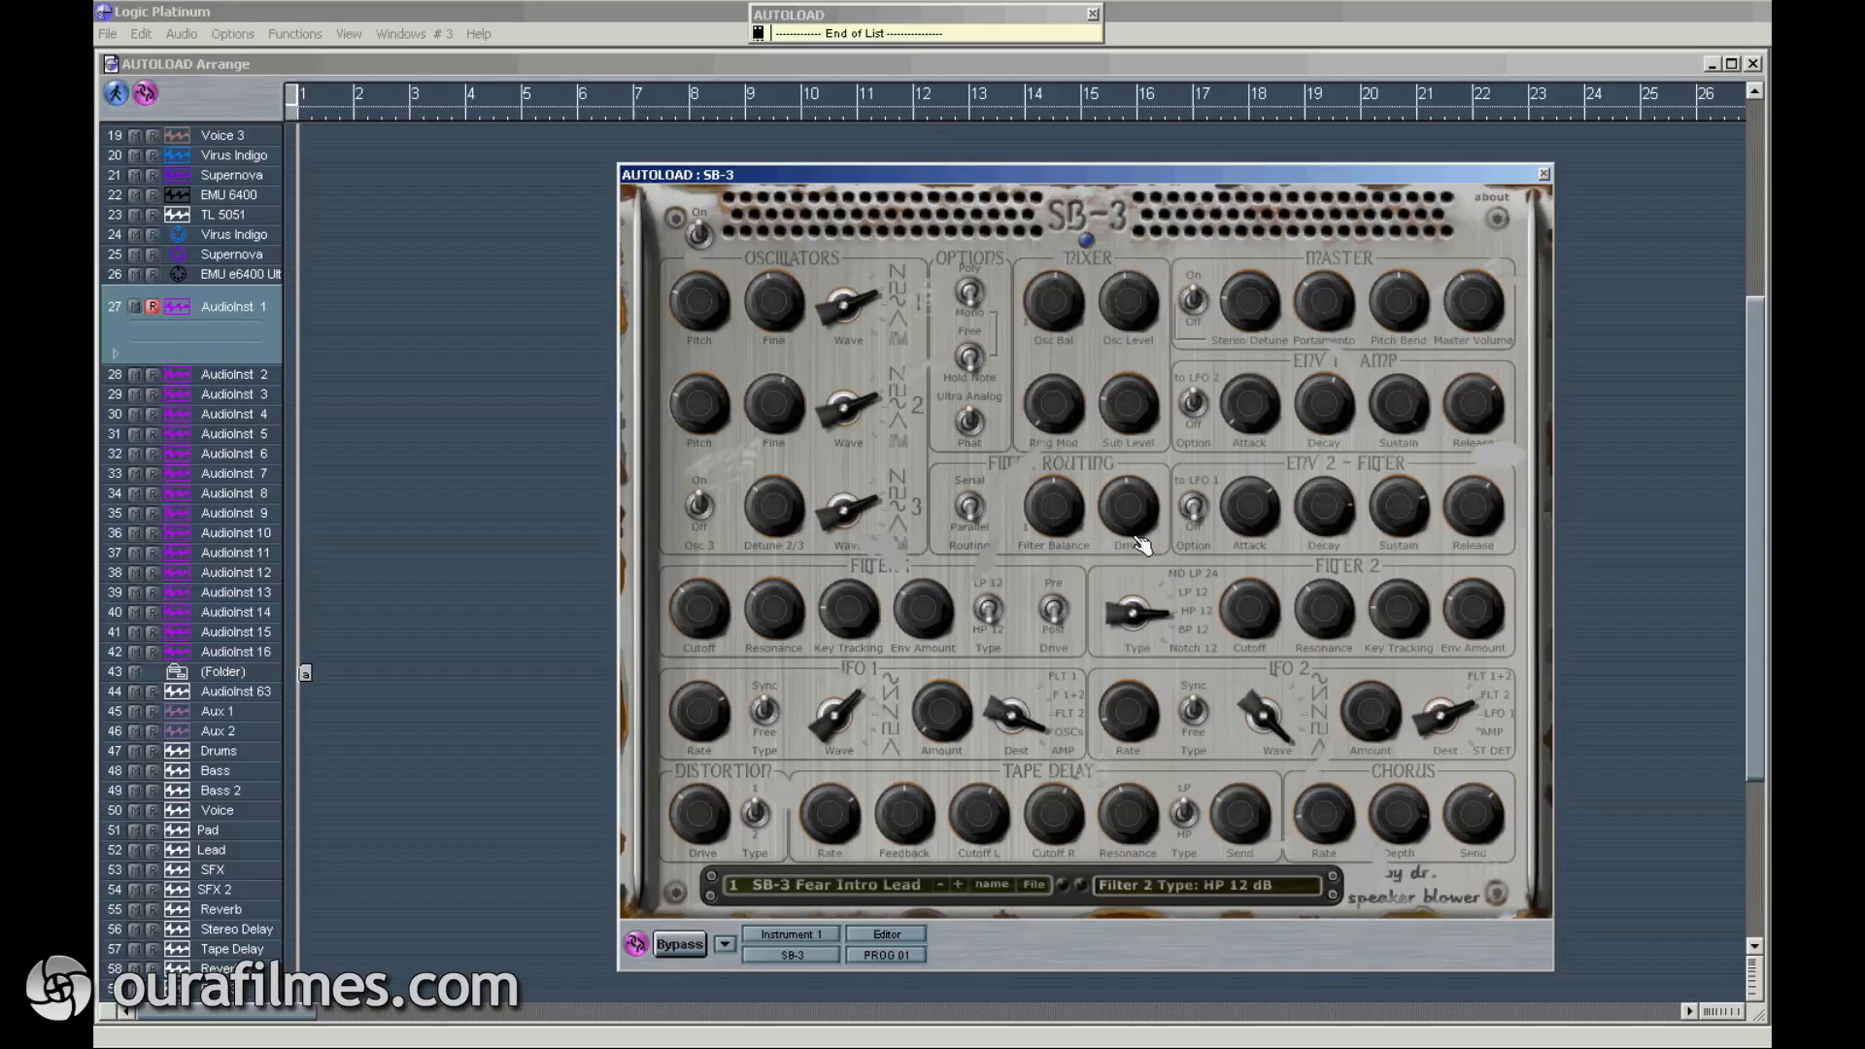
pyautogui.moveTo(1127, 627); pyautogui.dragTo(1122, 577)
pyautogui.moveTo(1122, 607); pyautogui.dragTo(1132, 784)
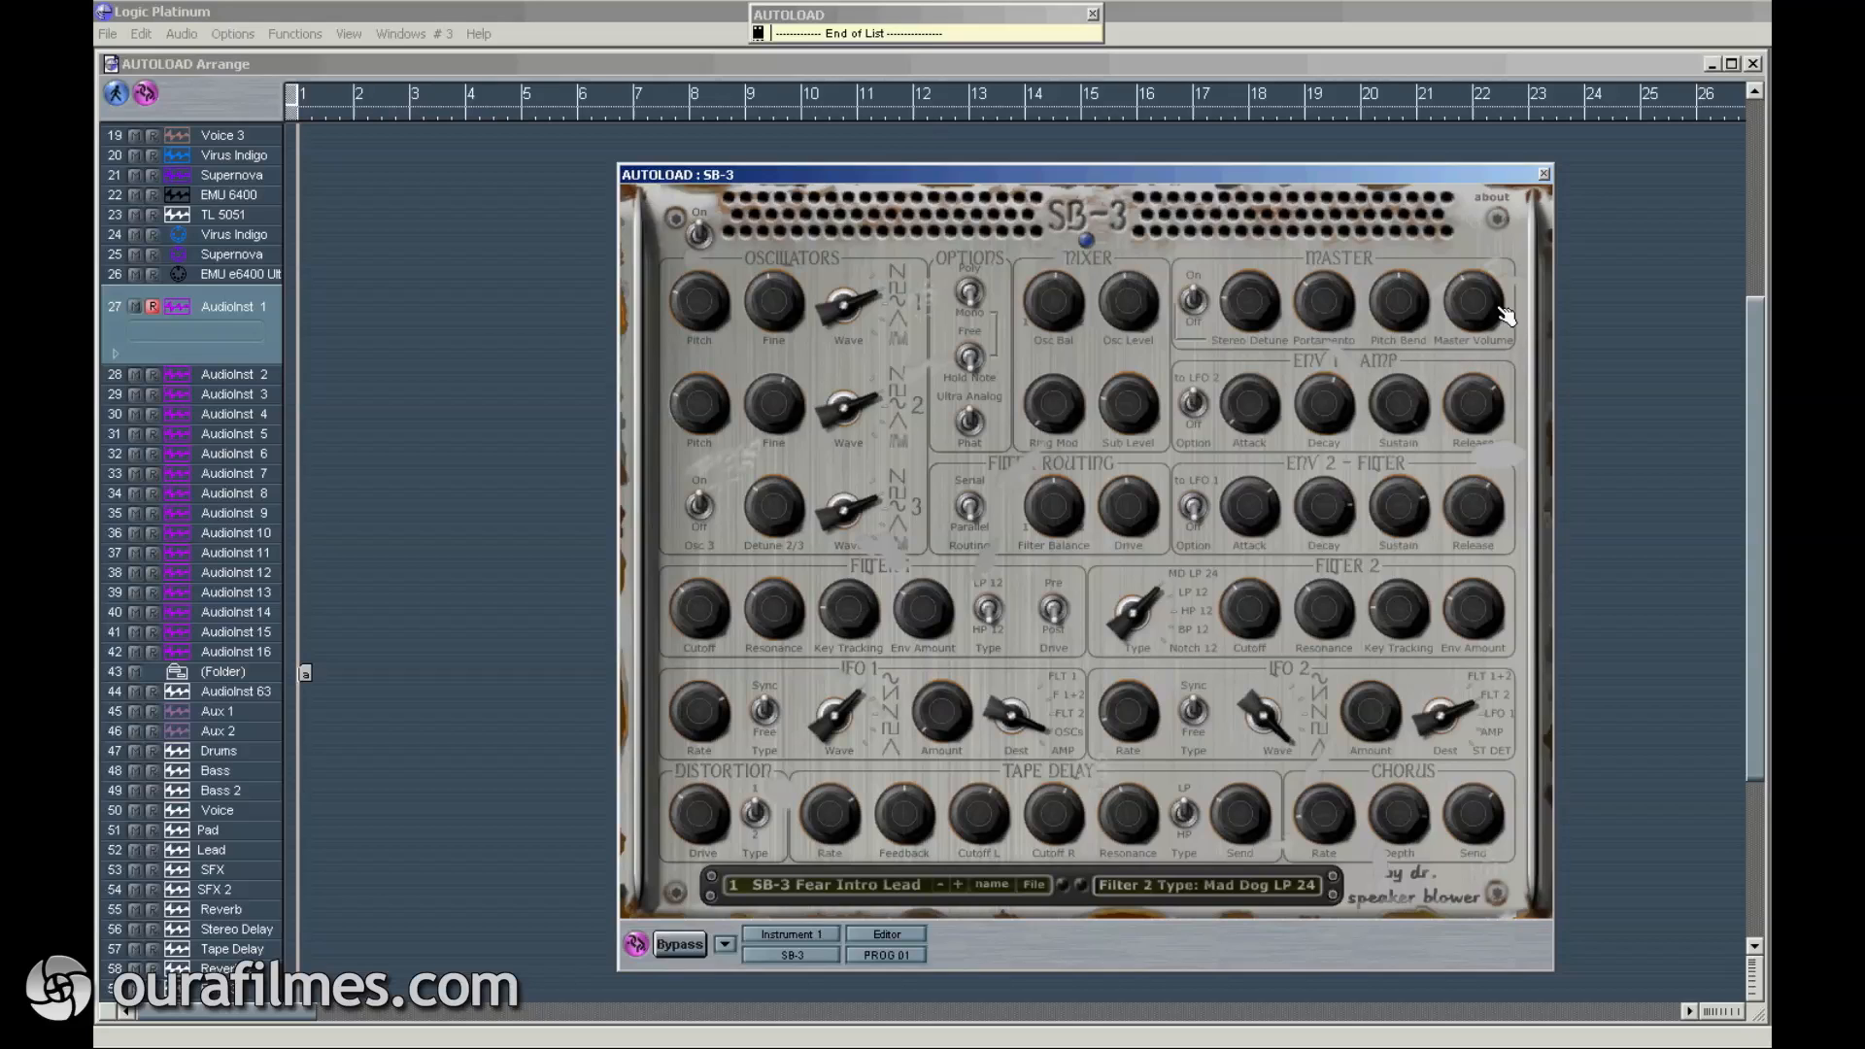
# Step: Adjust the amp envelope's attack and try the envelope routing switches to LFO 2 and LFO 1
pyautogui.click(1259, 414)
pyautogui.moveTo(1262, 418)
pyautogui.mouseDown()
pyautogui.moveTo(1254, 388)
pyautogui.moveTo(1236, 442)
pyautogui.mouseUp()
pyautogui.click(1192, 408)
pyautogui.click(1199, 503)
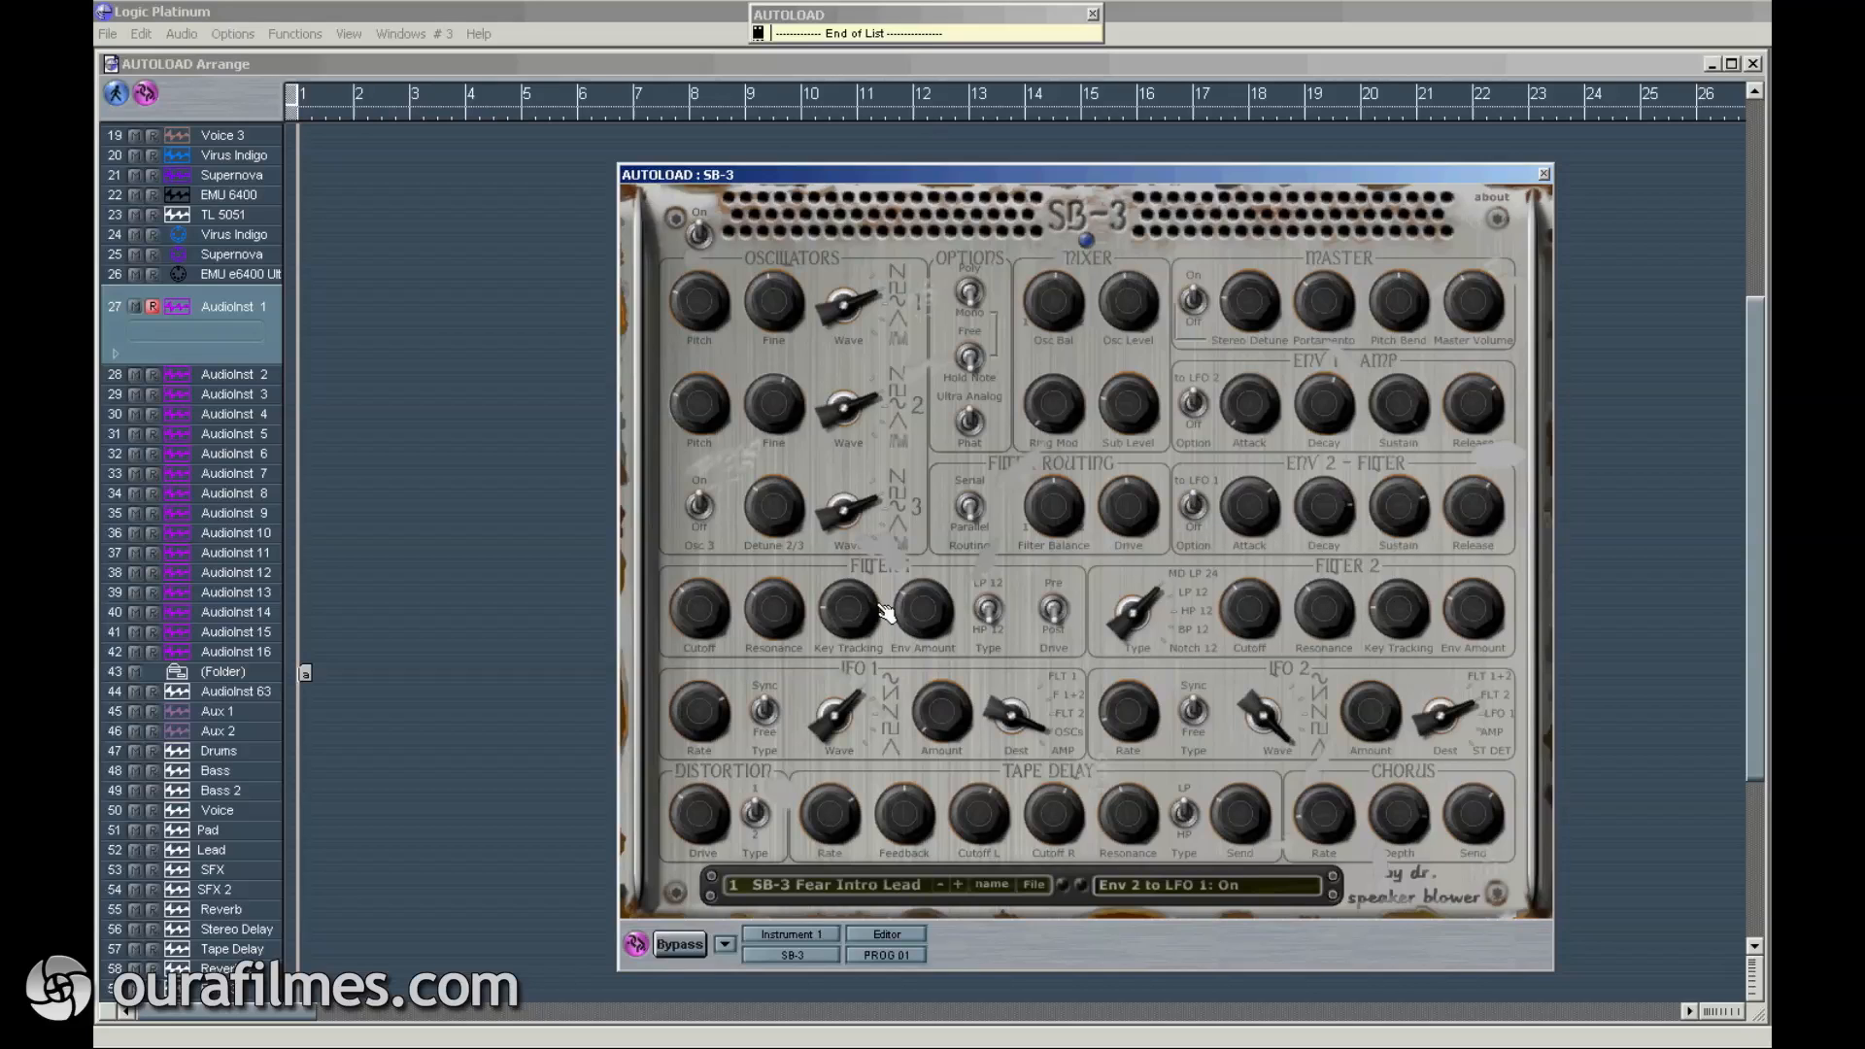
pyautogui.click(1193, 507)
# Step: Adjust LFO 1's rate, switch it between Sync and Free, and set its amount to about 39 %
pyautogui.moveTo(699, 714); pyautogui.dragTo(702, 719)
pyautogui.click(766, 711)
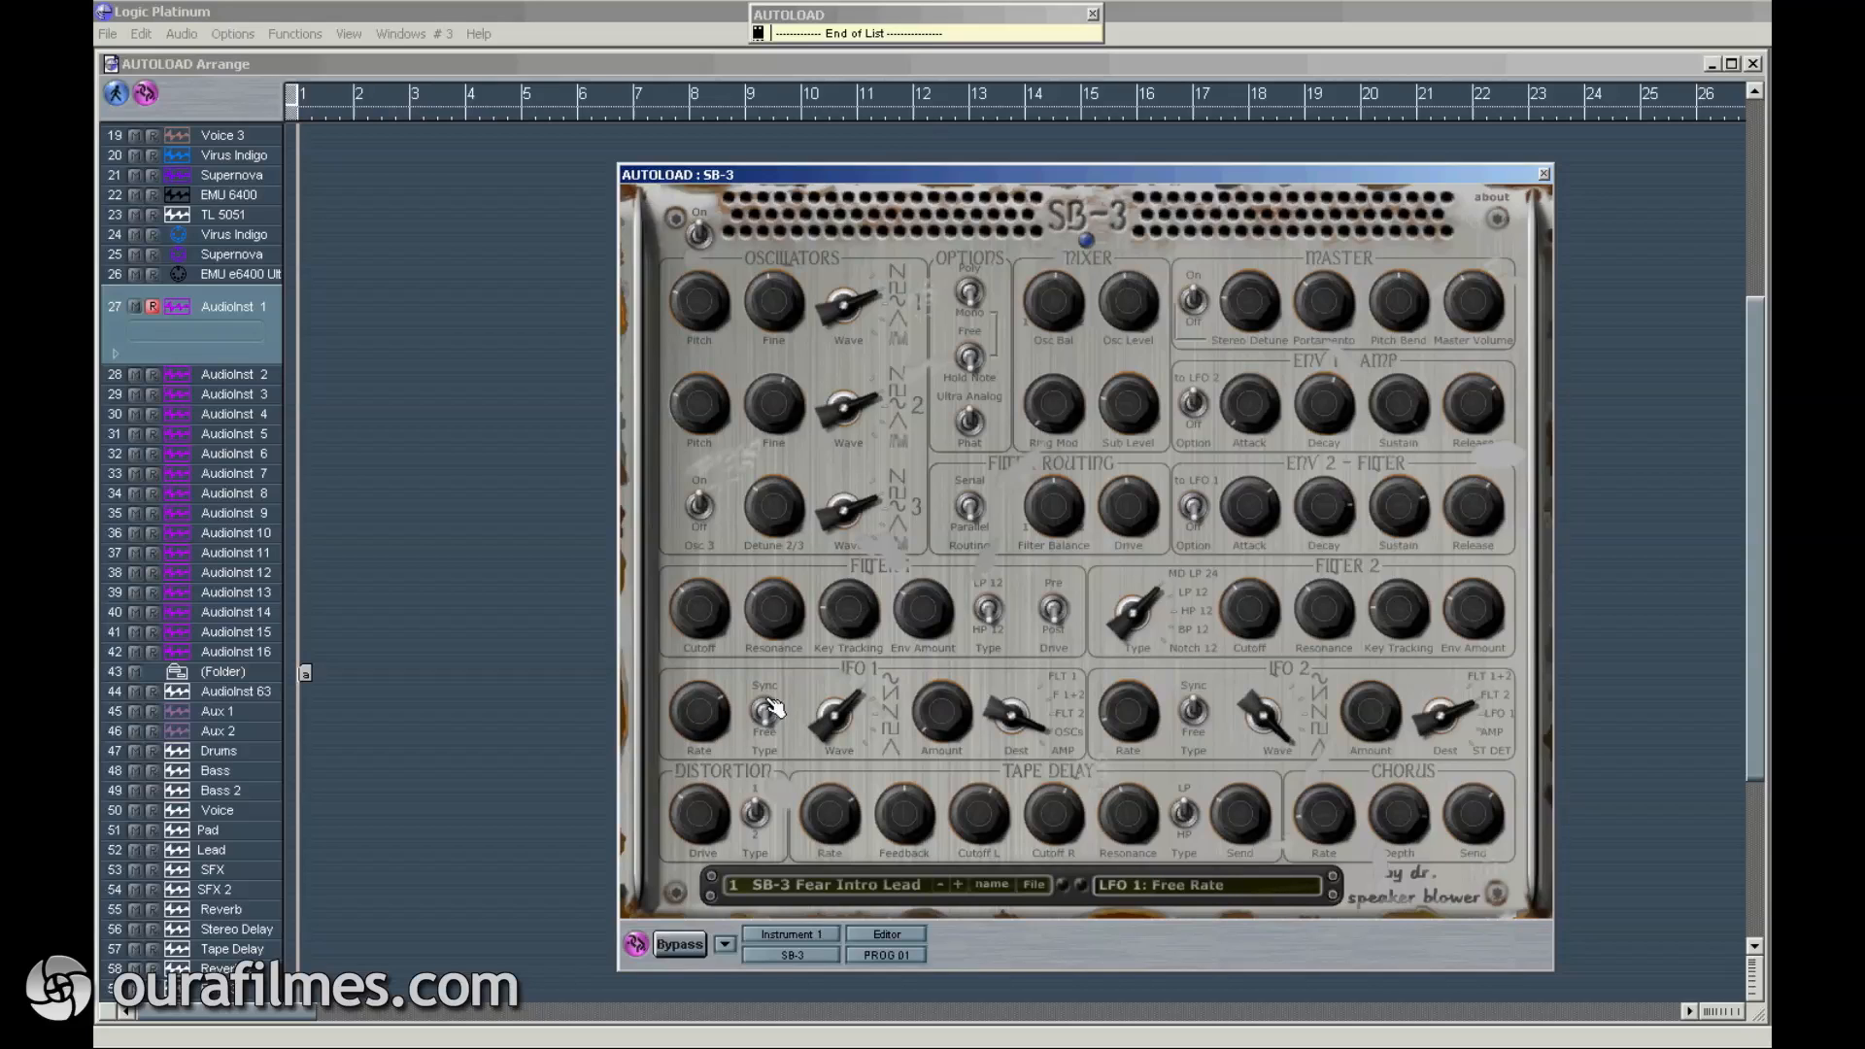
pyautogui.click(766, 711)
pyautogui.click(765, 712)
pyautogui.click(765, 711)
pyautogui.moveTo(703, 715); pyautogui.dragTo(988, 561)
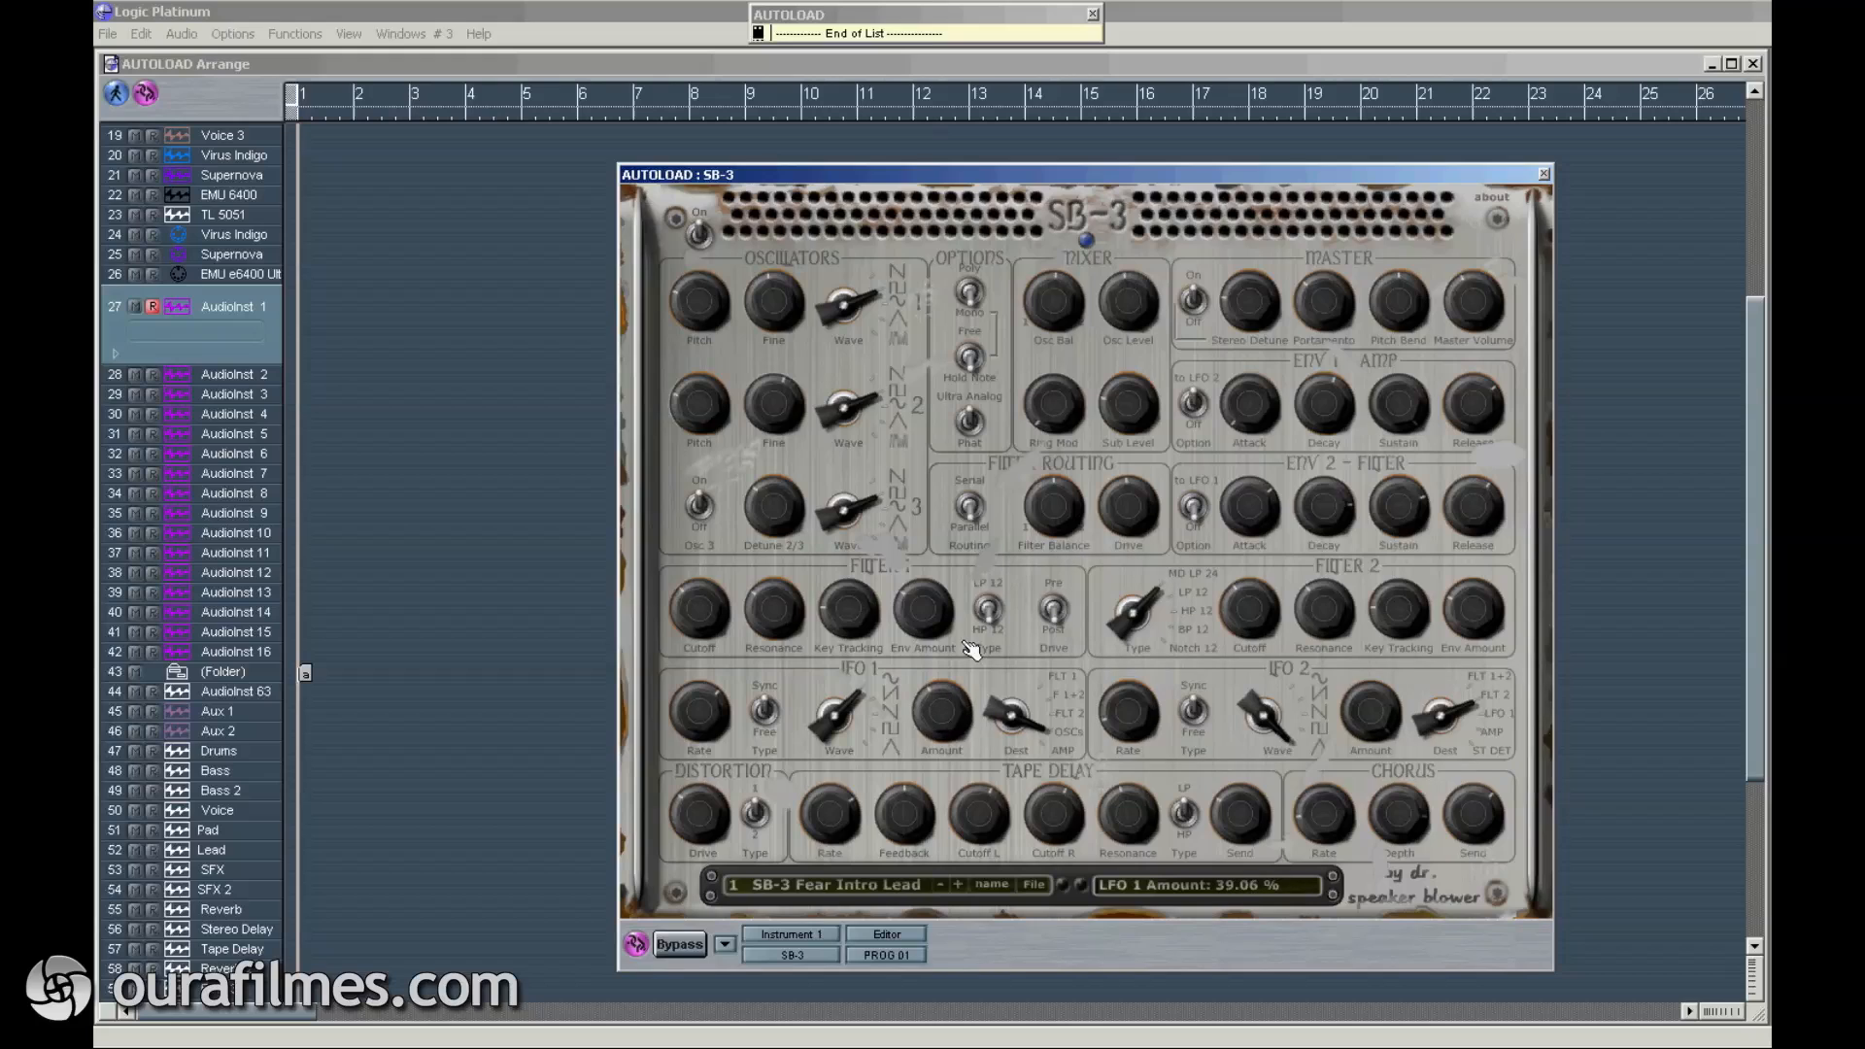
# Step: Set LFO 1's destination to Amplifier and LFO 2's destination to LFO 1 after trying the other targets
pyautogui.moveTo(1014, 714); pyautogui.dragTo(1057, 843)
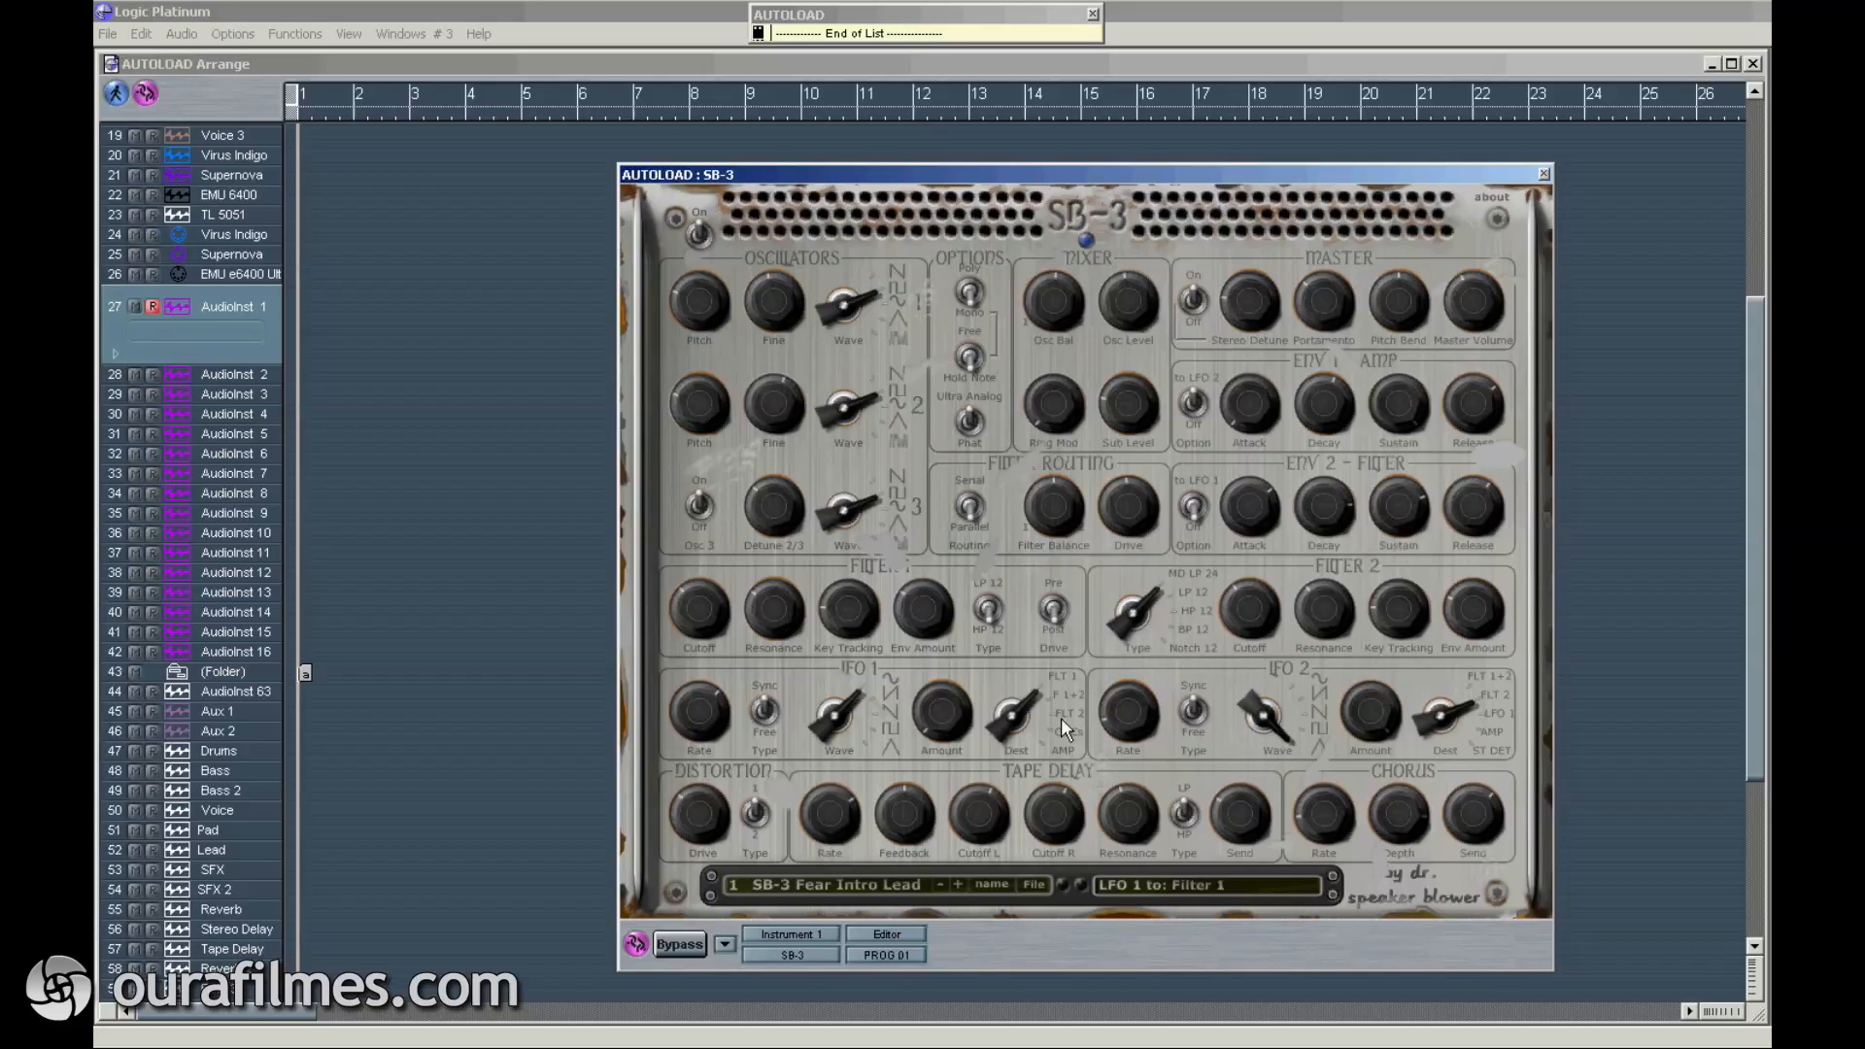
pyautogui.moveTo(1014, 717); pyautogui.dragTo(1087, 513)
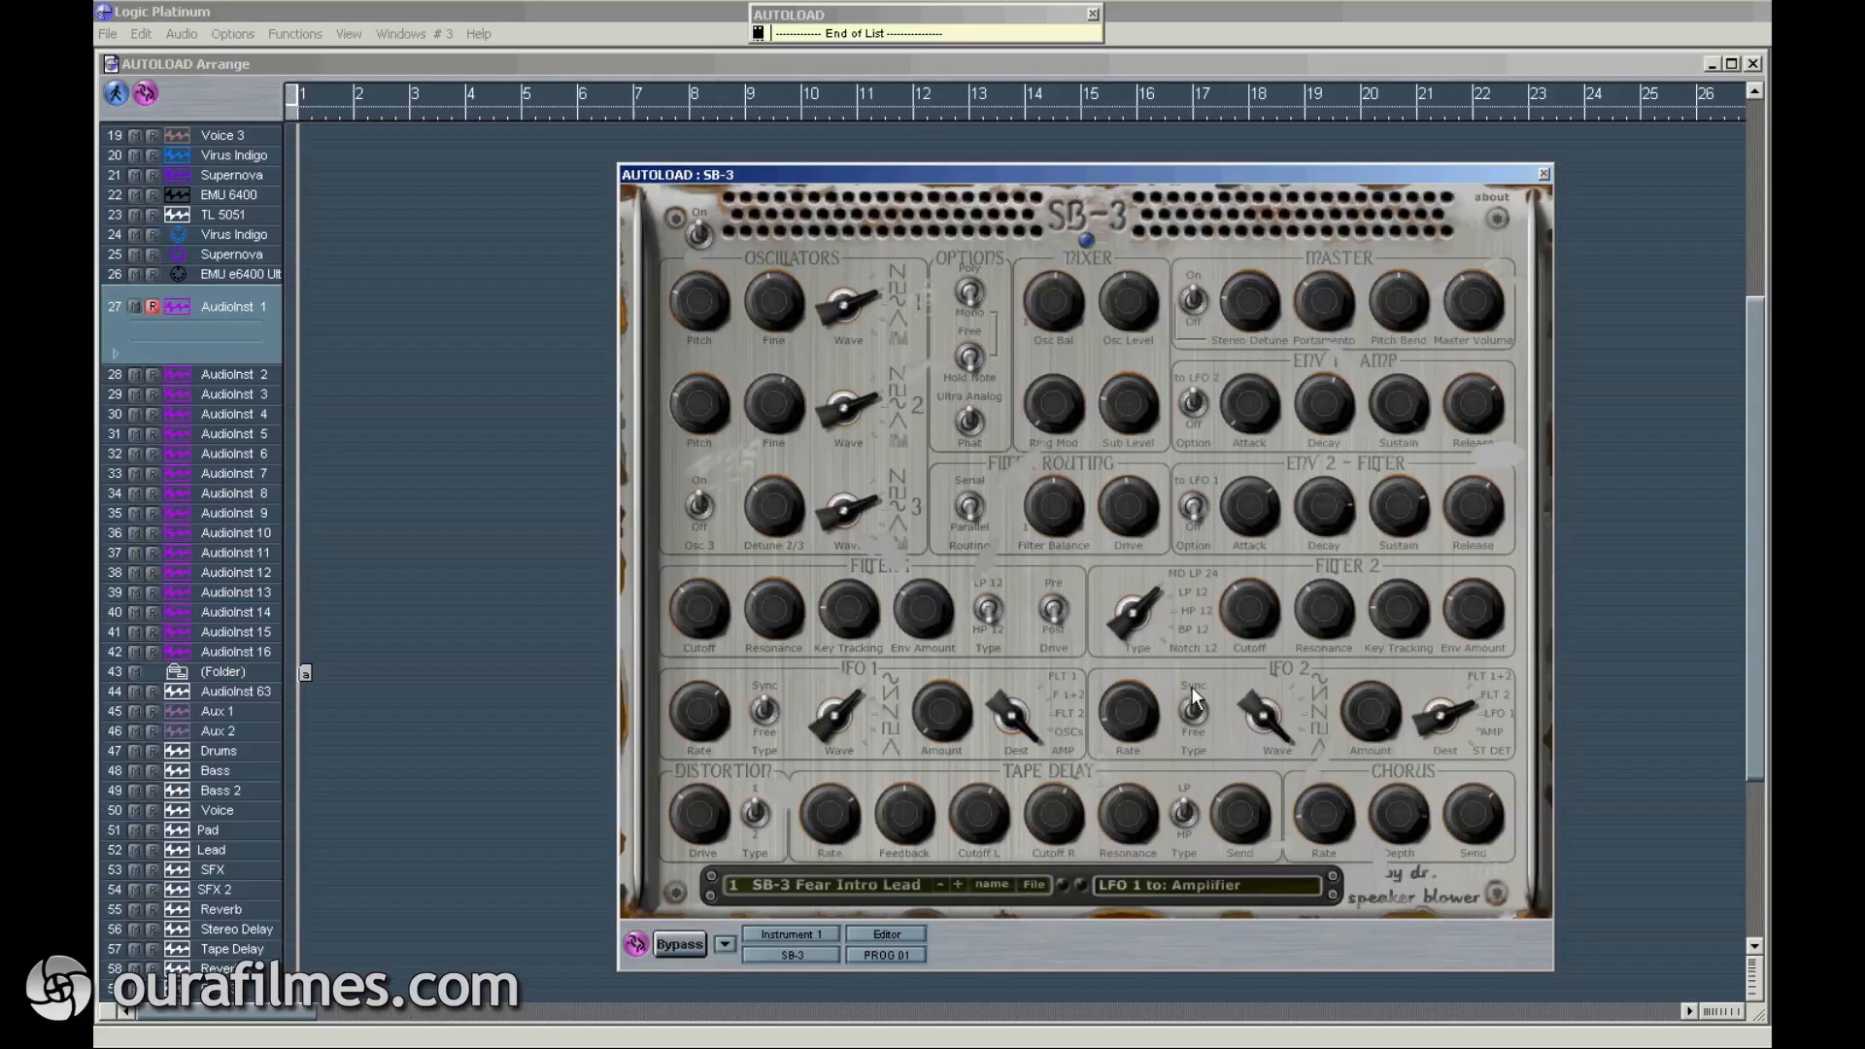
pyautogui.click(1447, 728)
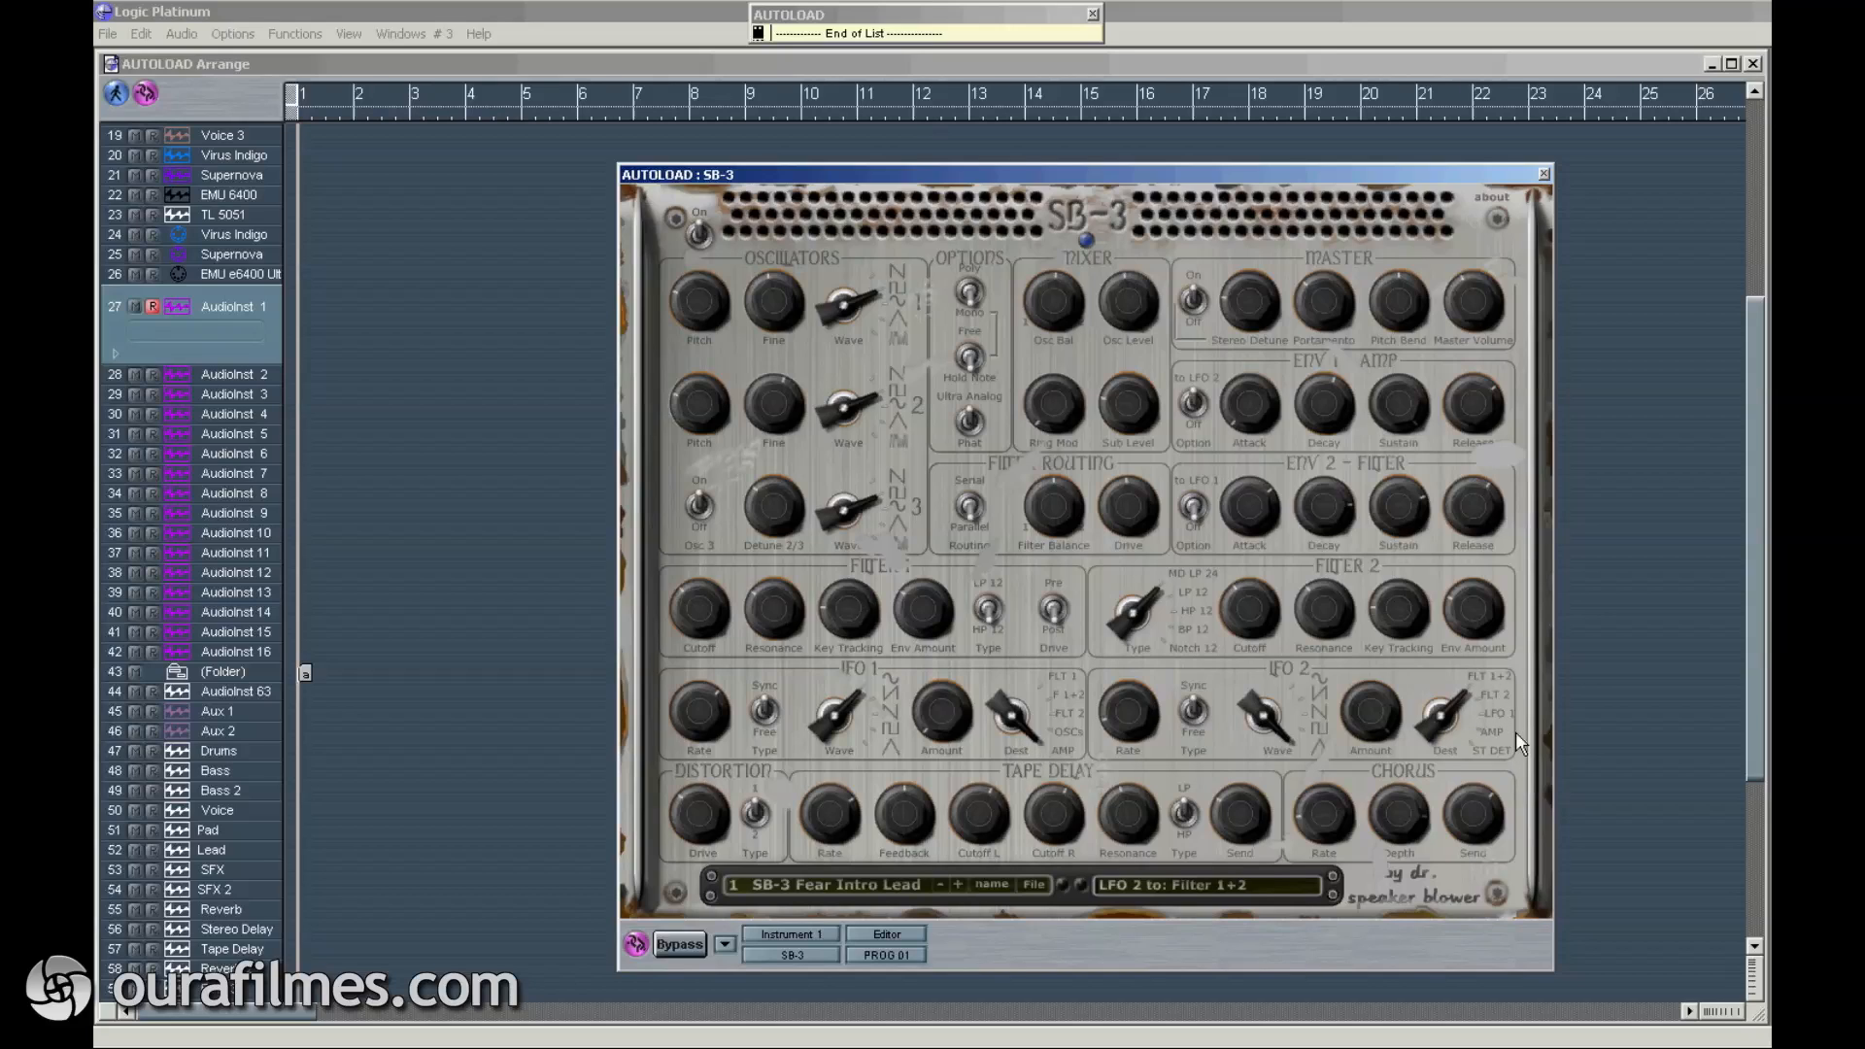
pyautogui.click(1445, 723)
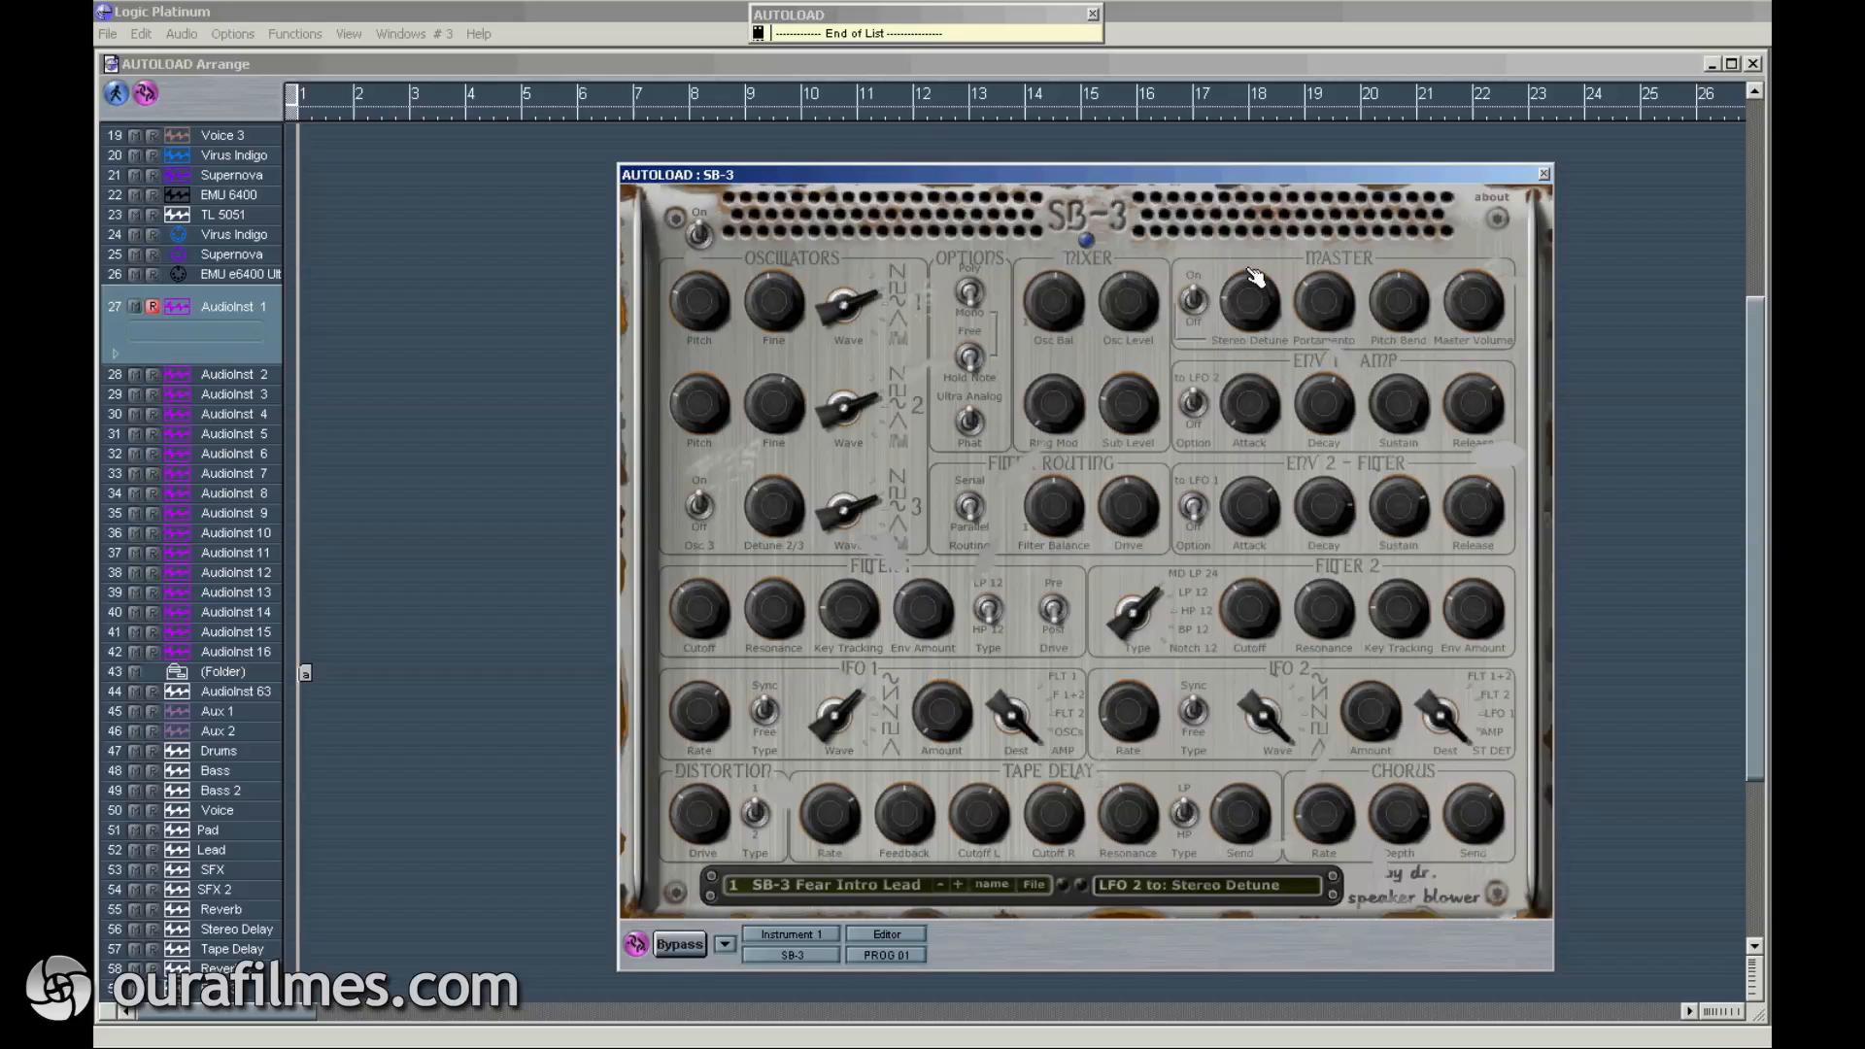
pyautogui.click(1237, 309)
pyautogui.moveTo(1444, 721); pyautogui.dragTo(1460, 789)
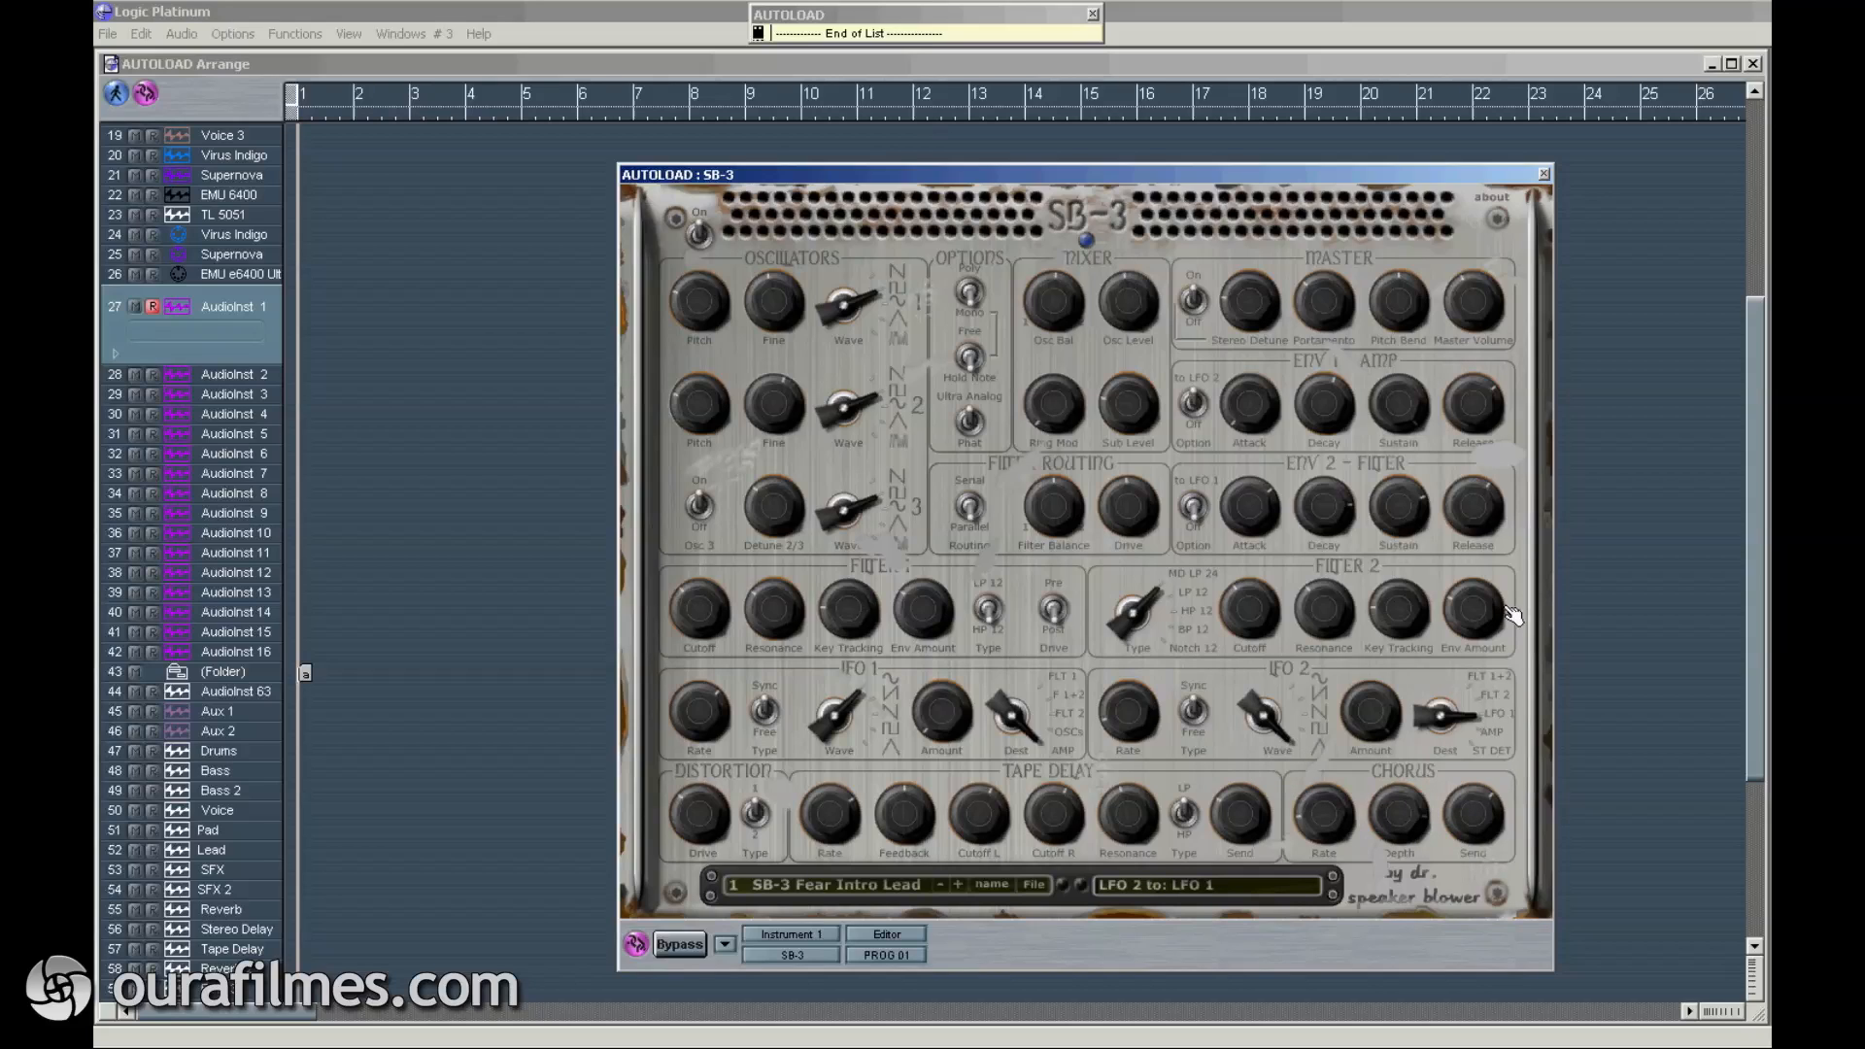
# Step: Toggle the distortion type and adjust the distortion drive
pyautogui.click(762, 812)
pyautogui.click(756, 812)
pyautogui.click(698, 805)
pyautogui.moveTo(704, 812); pyautogui.dragTo(705, 822)
# Step: Adjust the tape delay's rate and both cutoffs, with its feedback at 50 %
pyautogui.click(831, 816)
pyautogui.click(910, 819)
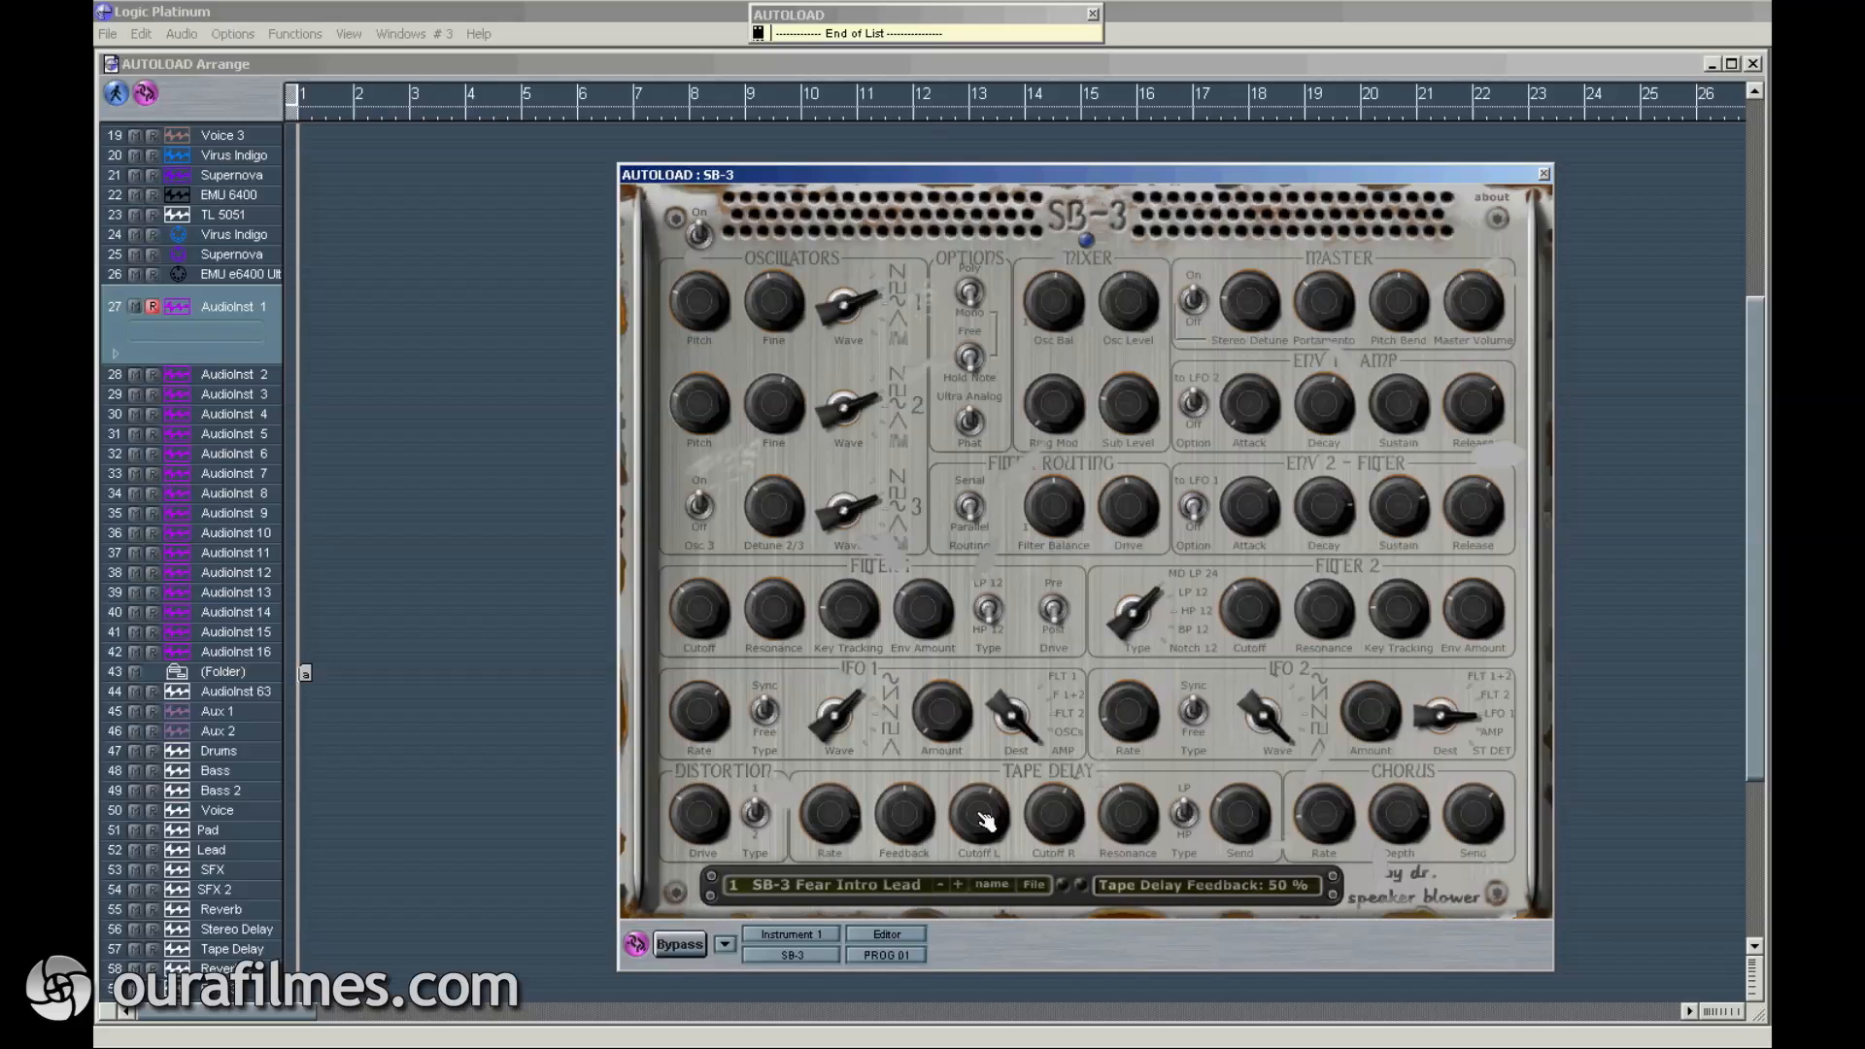
pyautogui.click(986, 816)
pyautogui.click(1069, 805)
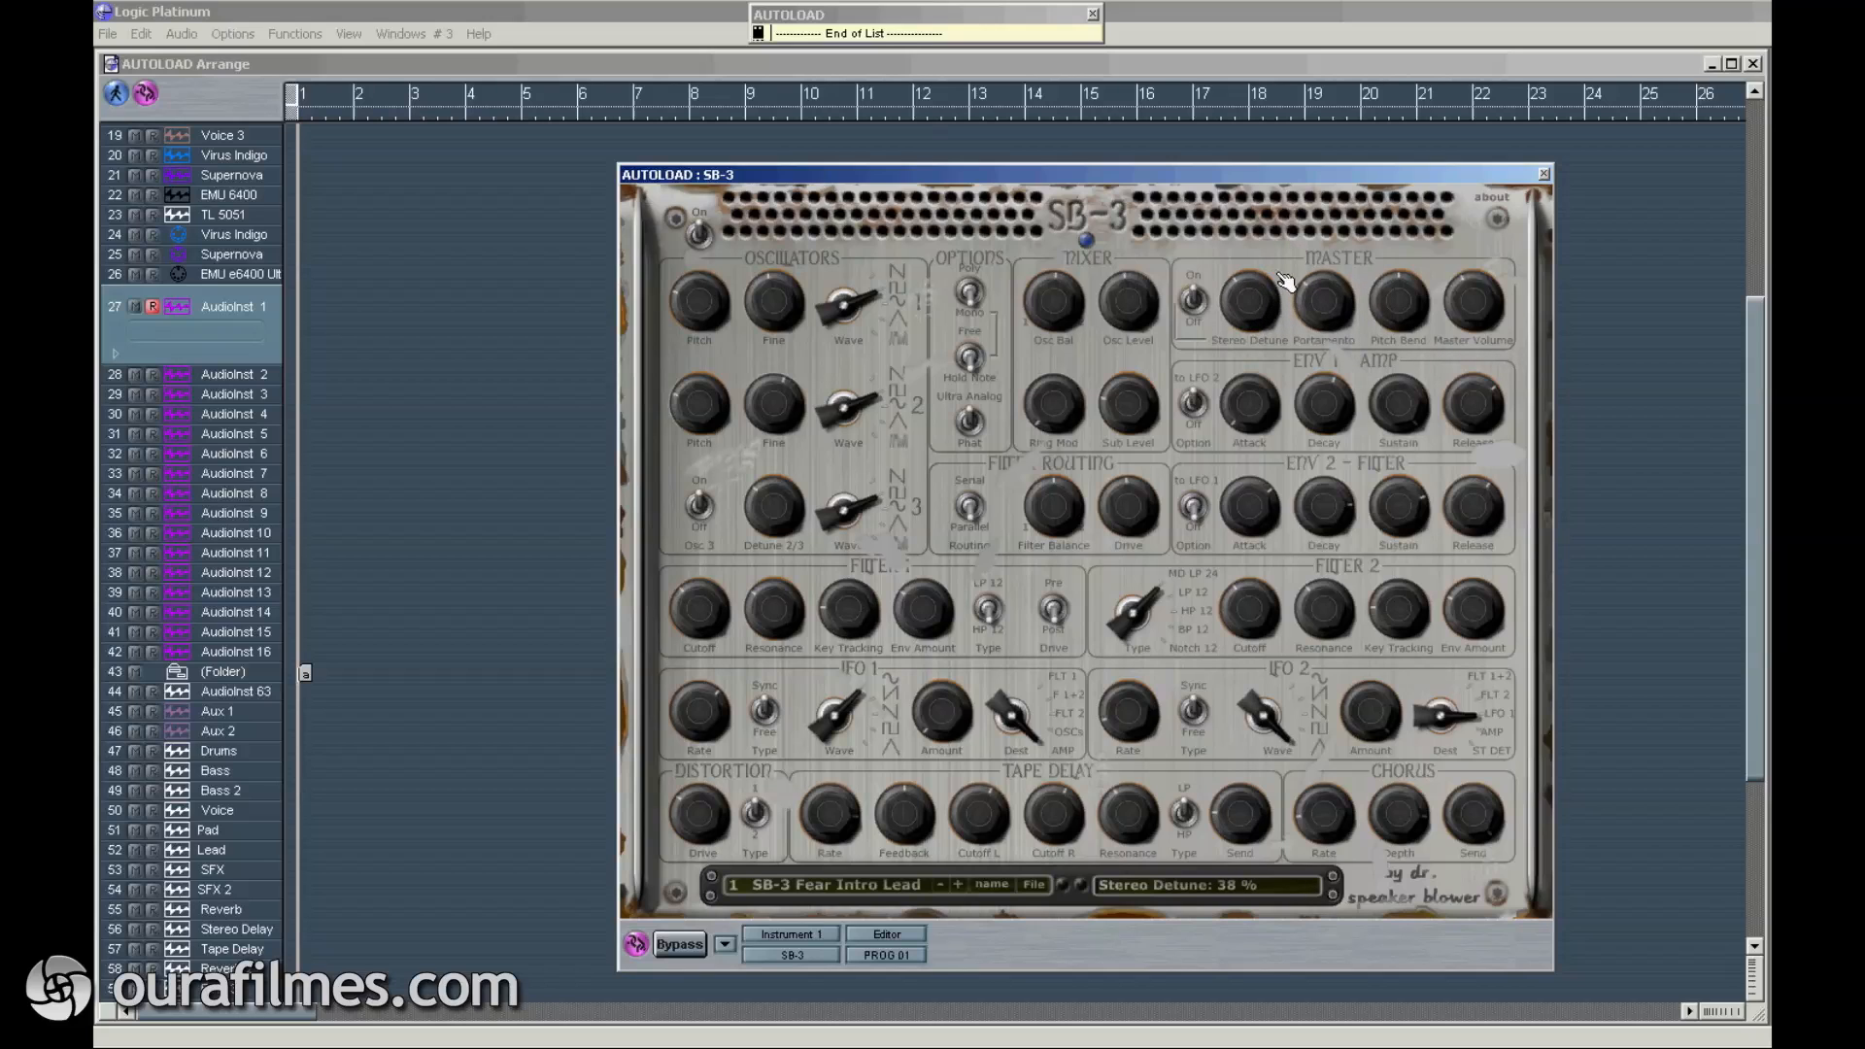
# Step: Examine the signal flow diagram on the synth's back panel and return to the front panel
pyautogui.click(1497, 199)
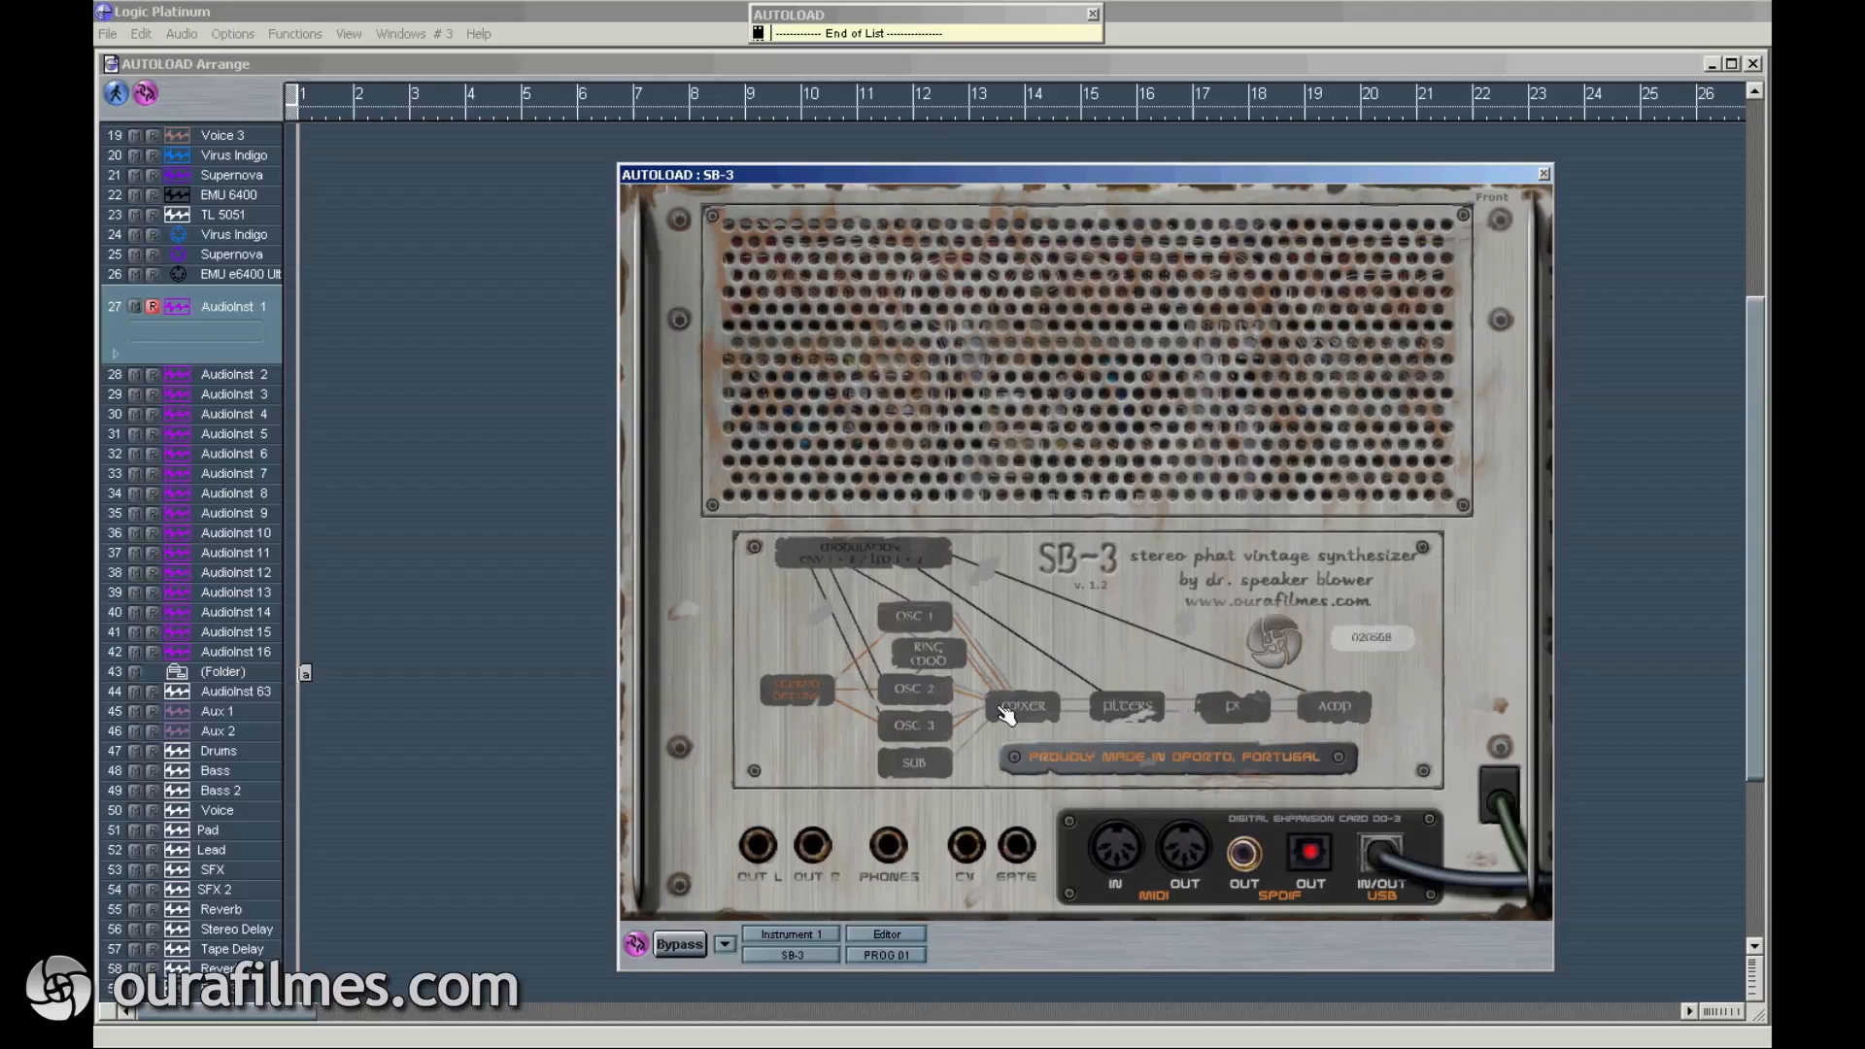
pyautogui.click(1508, 197)
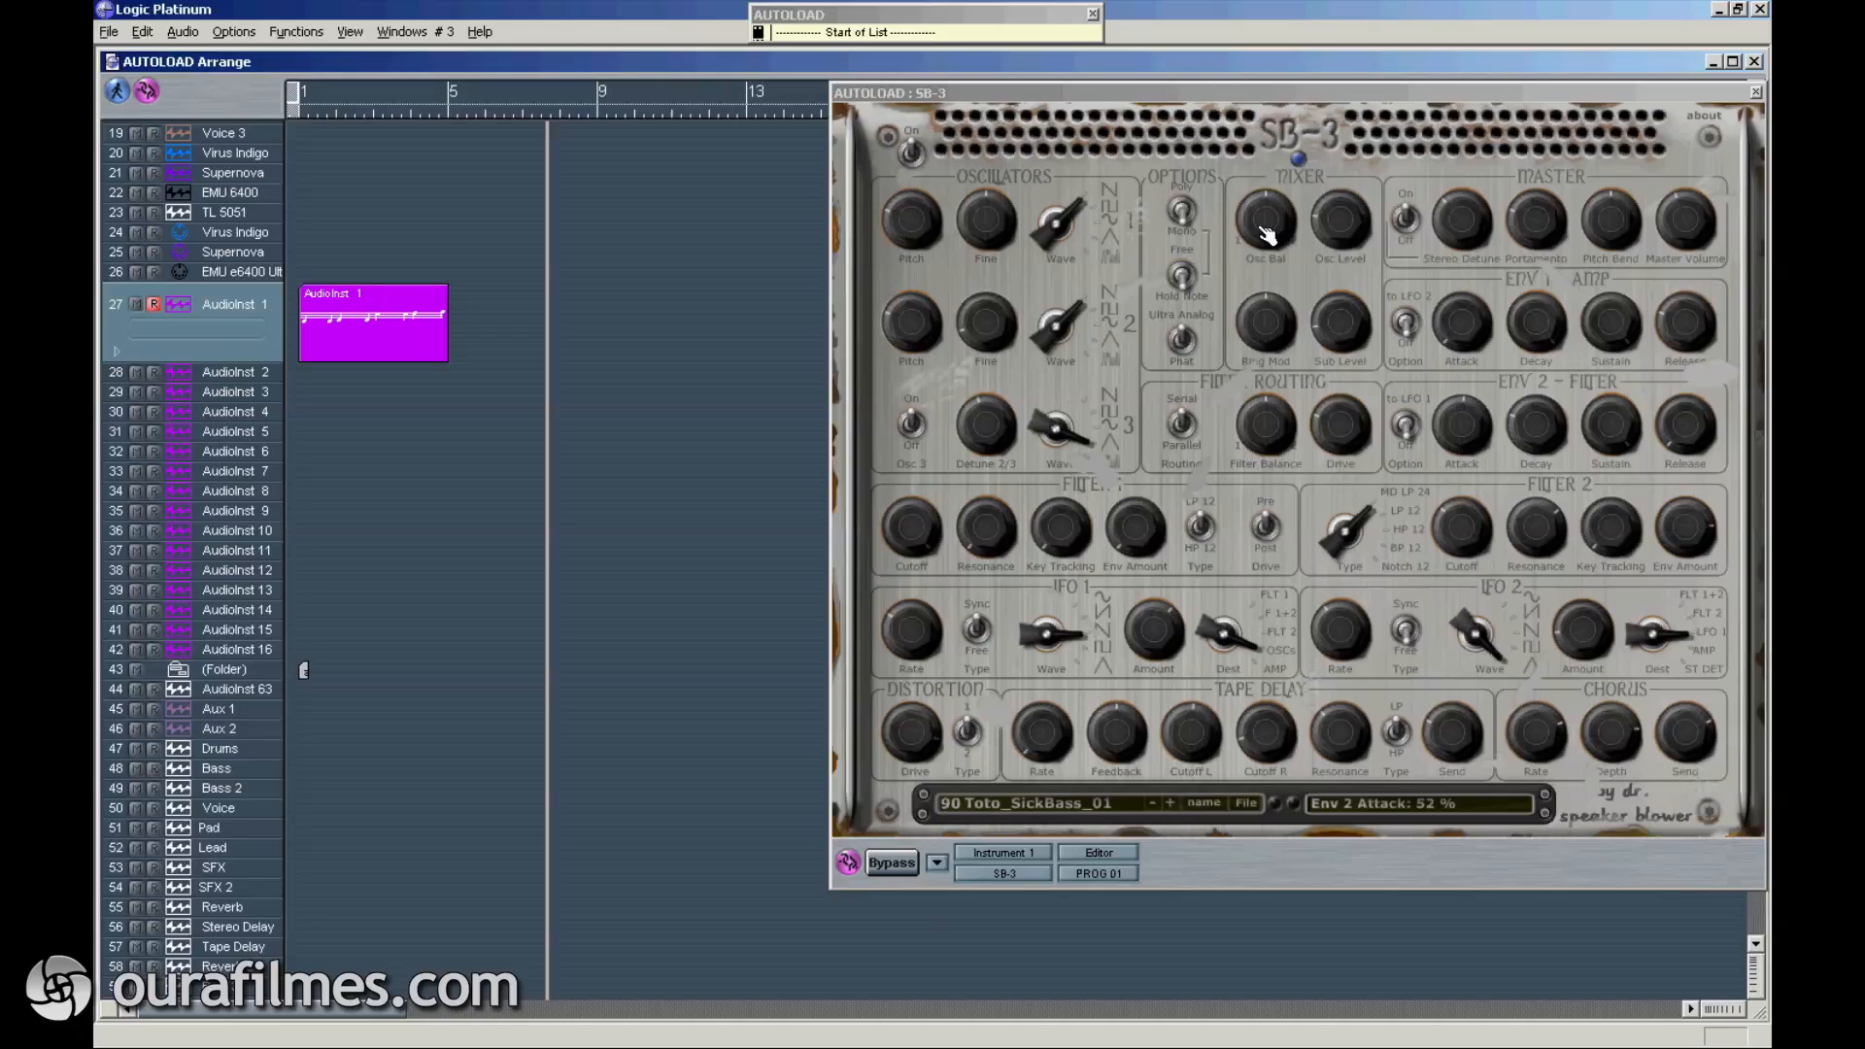
pyautogui.rightClick(1268, 233)
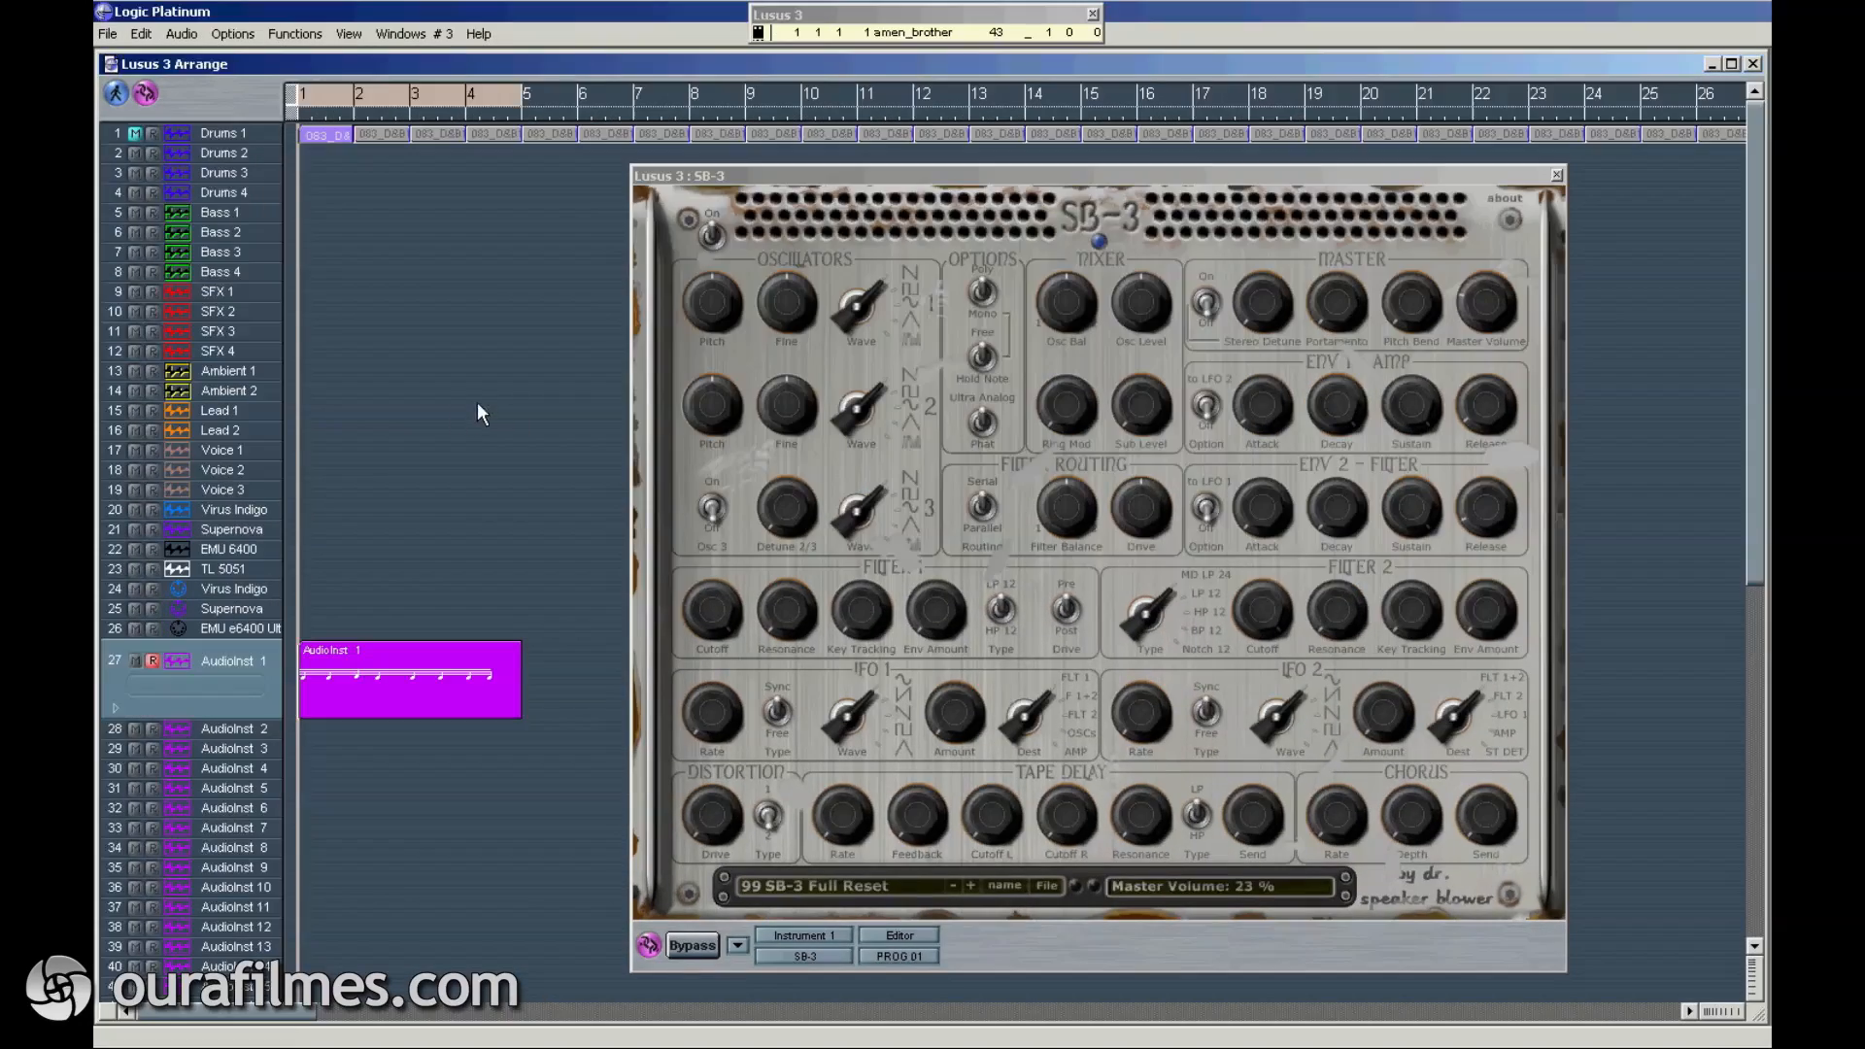
# Step: Play back the arrangement, open the AudioInst 1 sequence in the note editor, and move the SB-3 window clear of it
pyautogui.press('space')
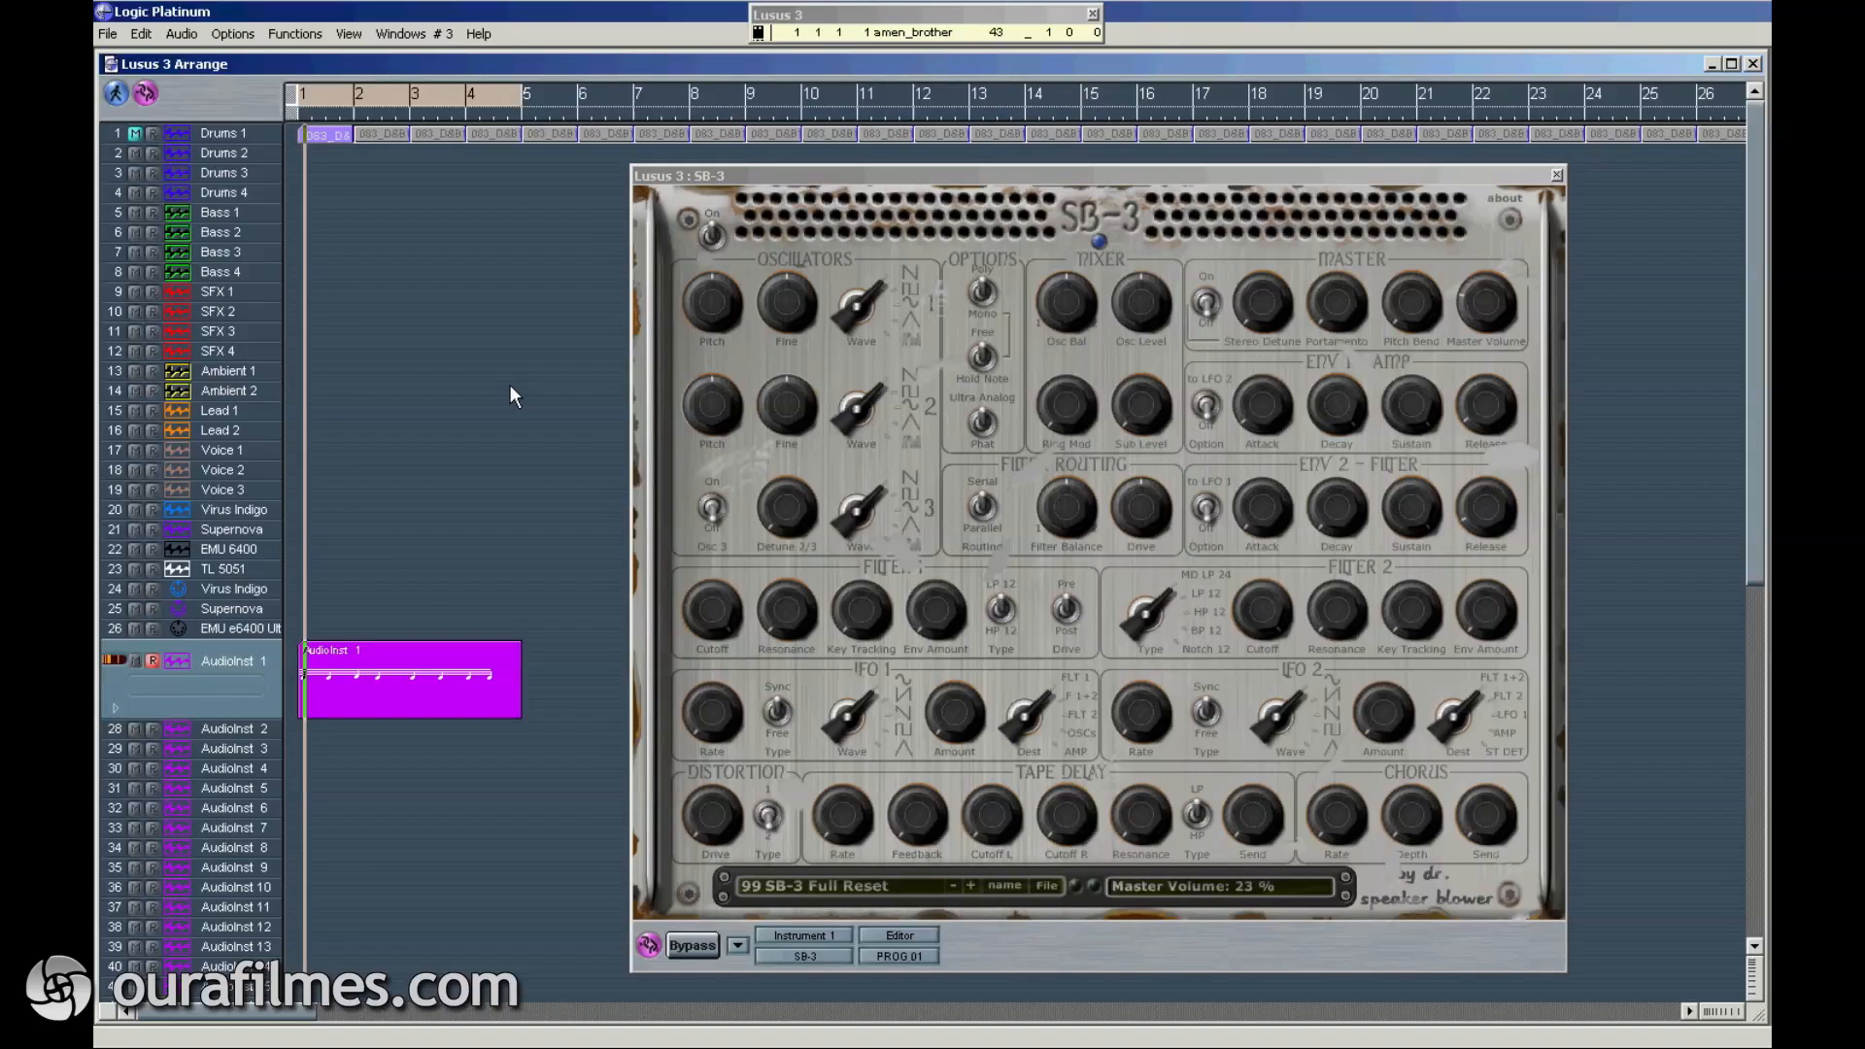
pyautogui.click(398, 645)
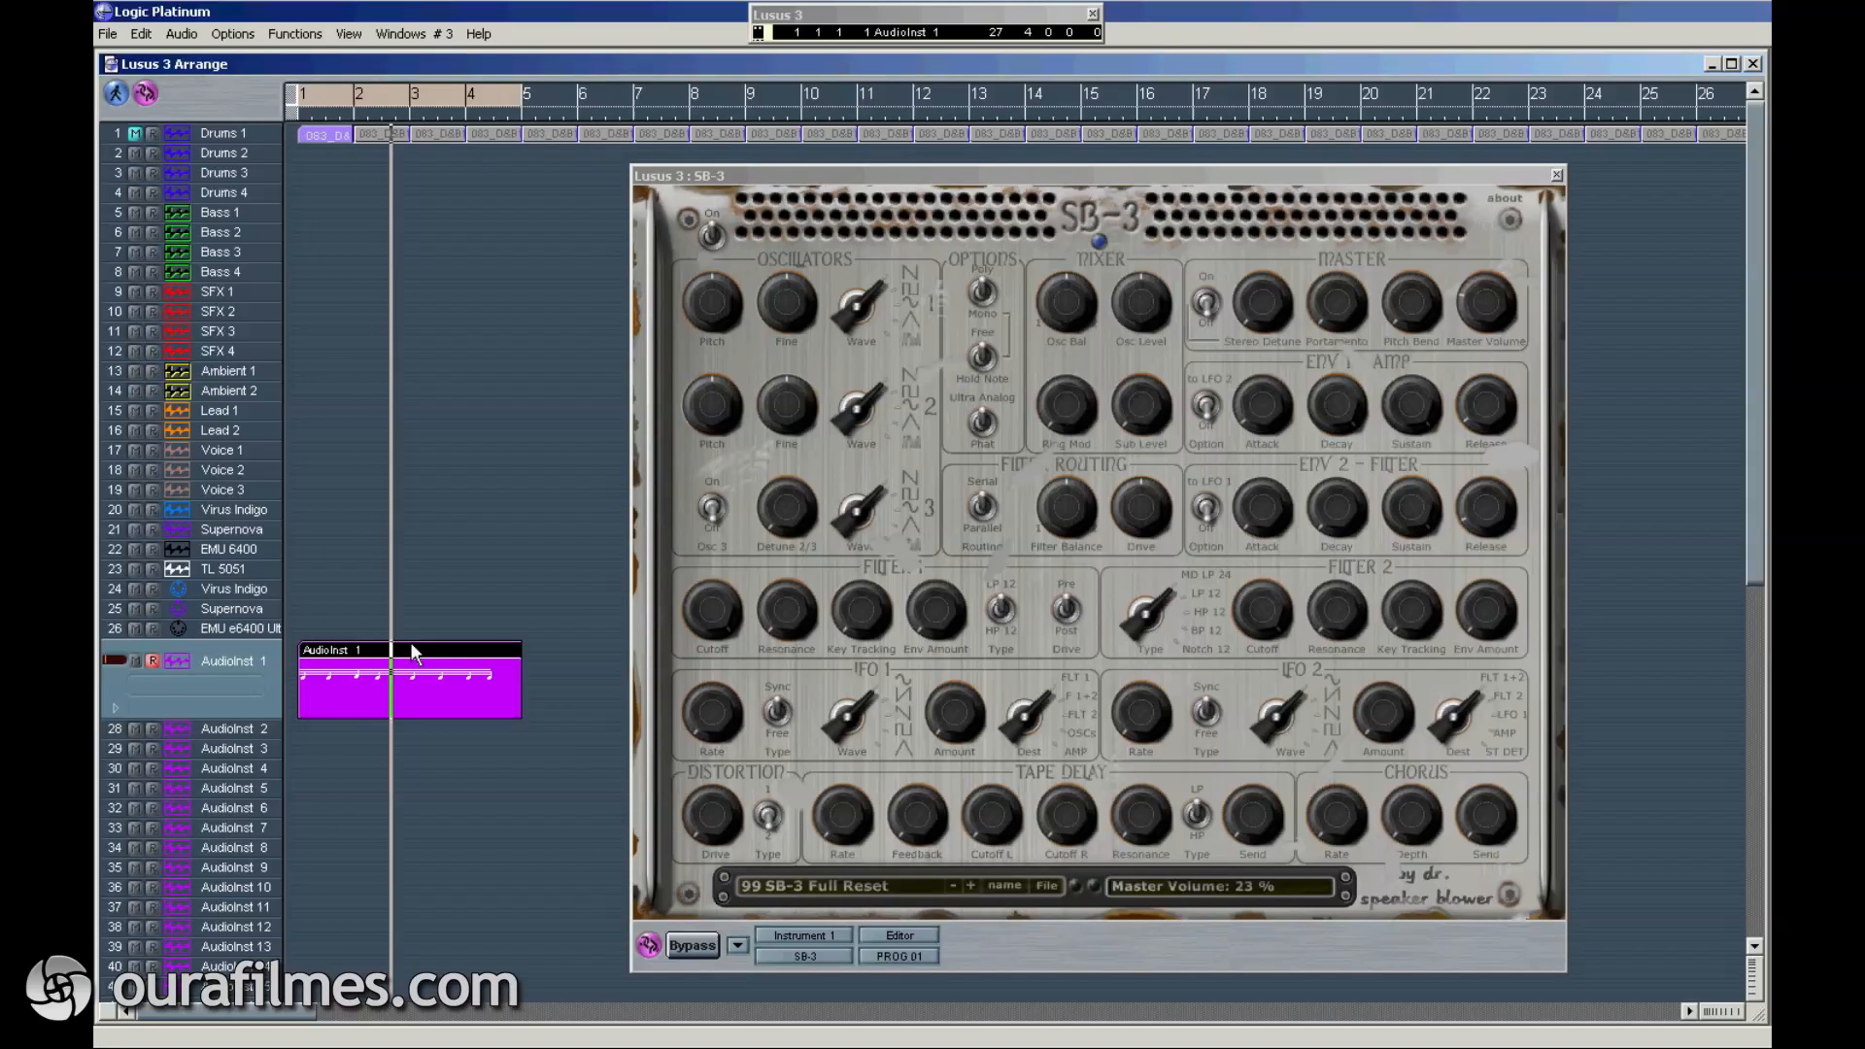
pyautogui.doubleClick(402, 645)
pyautogui.moveTo(888, 171); pyautogui.dragTo(991, 61)
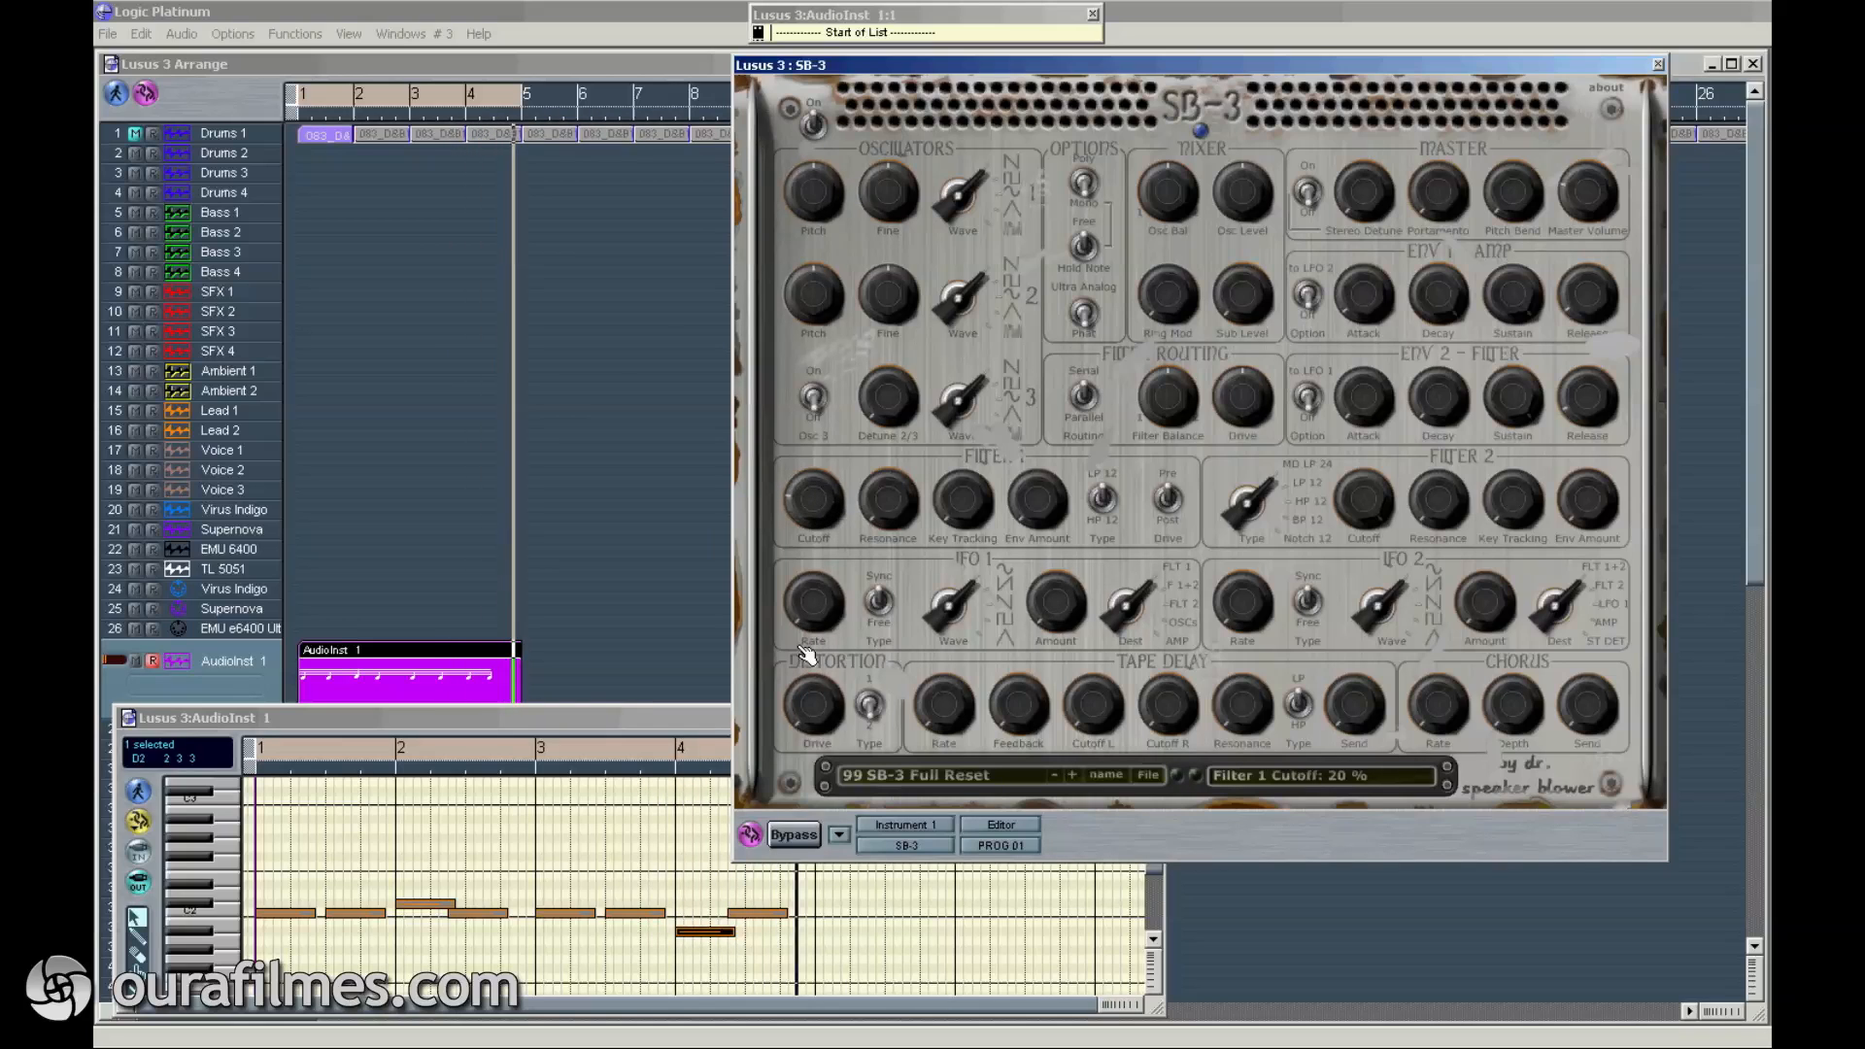
# Step: Adjust Filter 1's resonance and Filter 2's settings, and set Filter 1's cutoff to about 43 %
pyautogui.moveTo(891, 515); pyautogui.dragTo(894, 466)
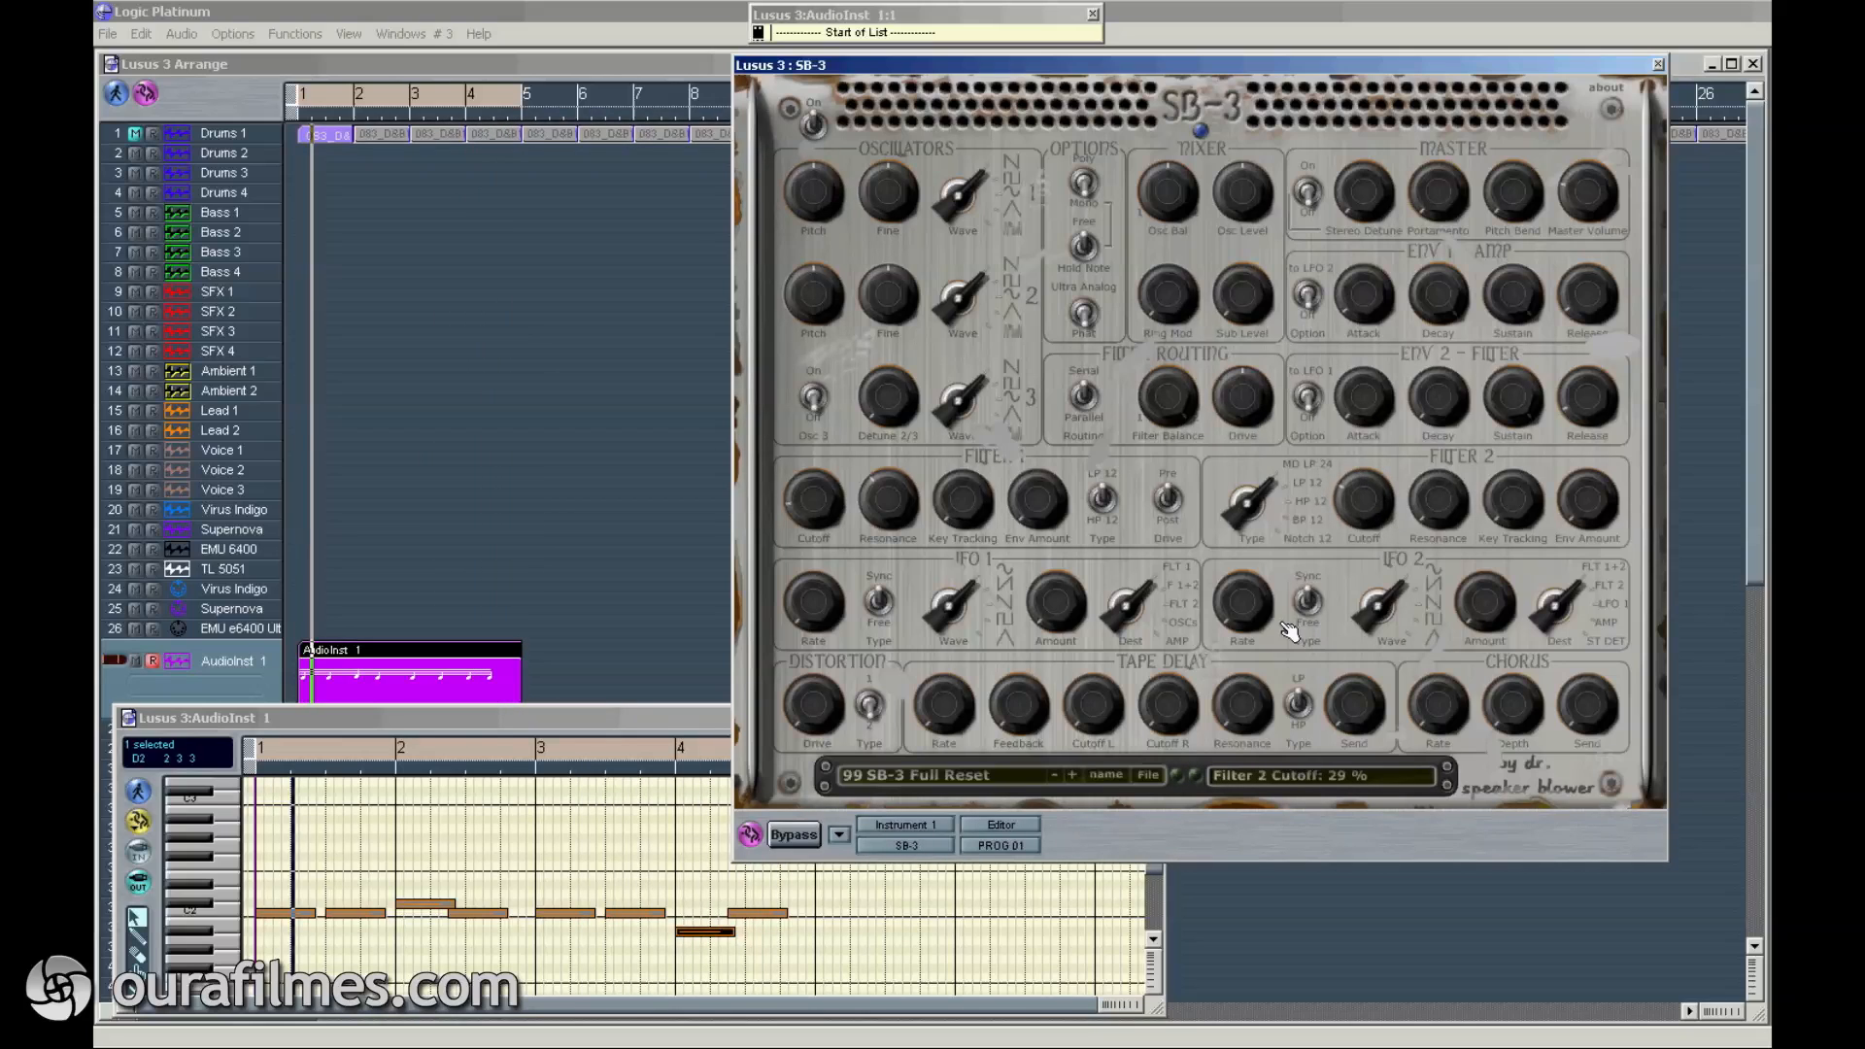
pyautogui.moveTo(1278, 632); pyautogui.dragTo(1424, 604)
pyautogui.moveTo(1430, 515); pyautogui.dragTo(1326, 464)
pyautogui.moveTo(818, 511); pyautogui.dragTo(825, 459)
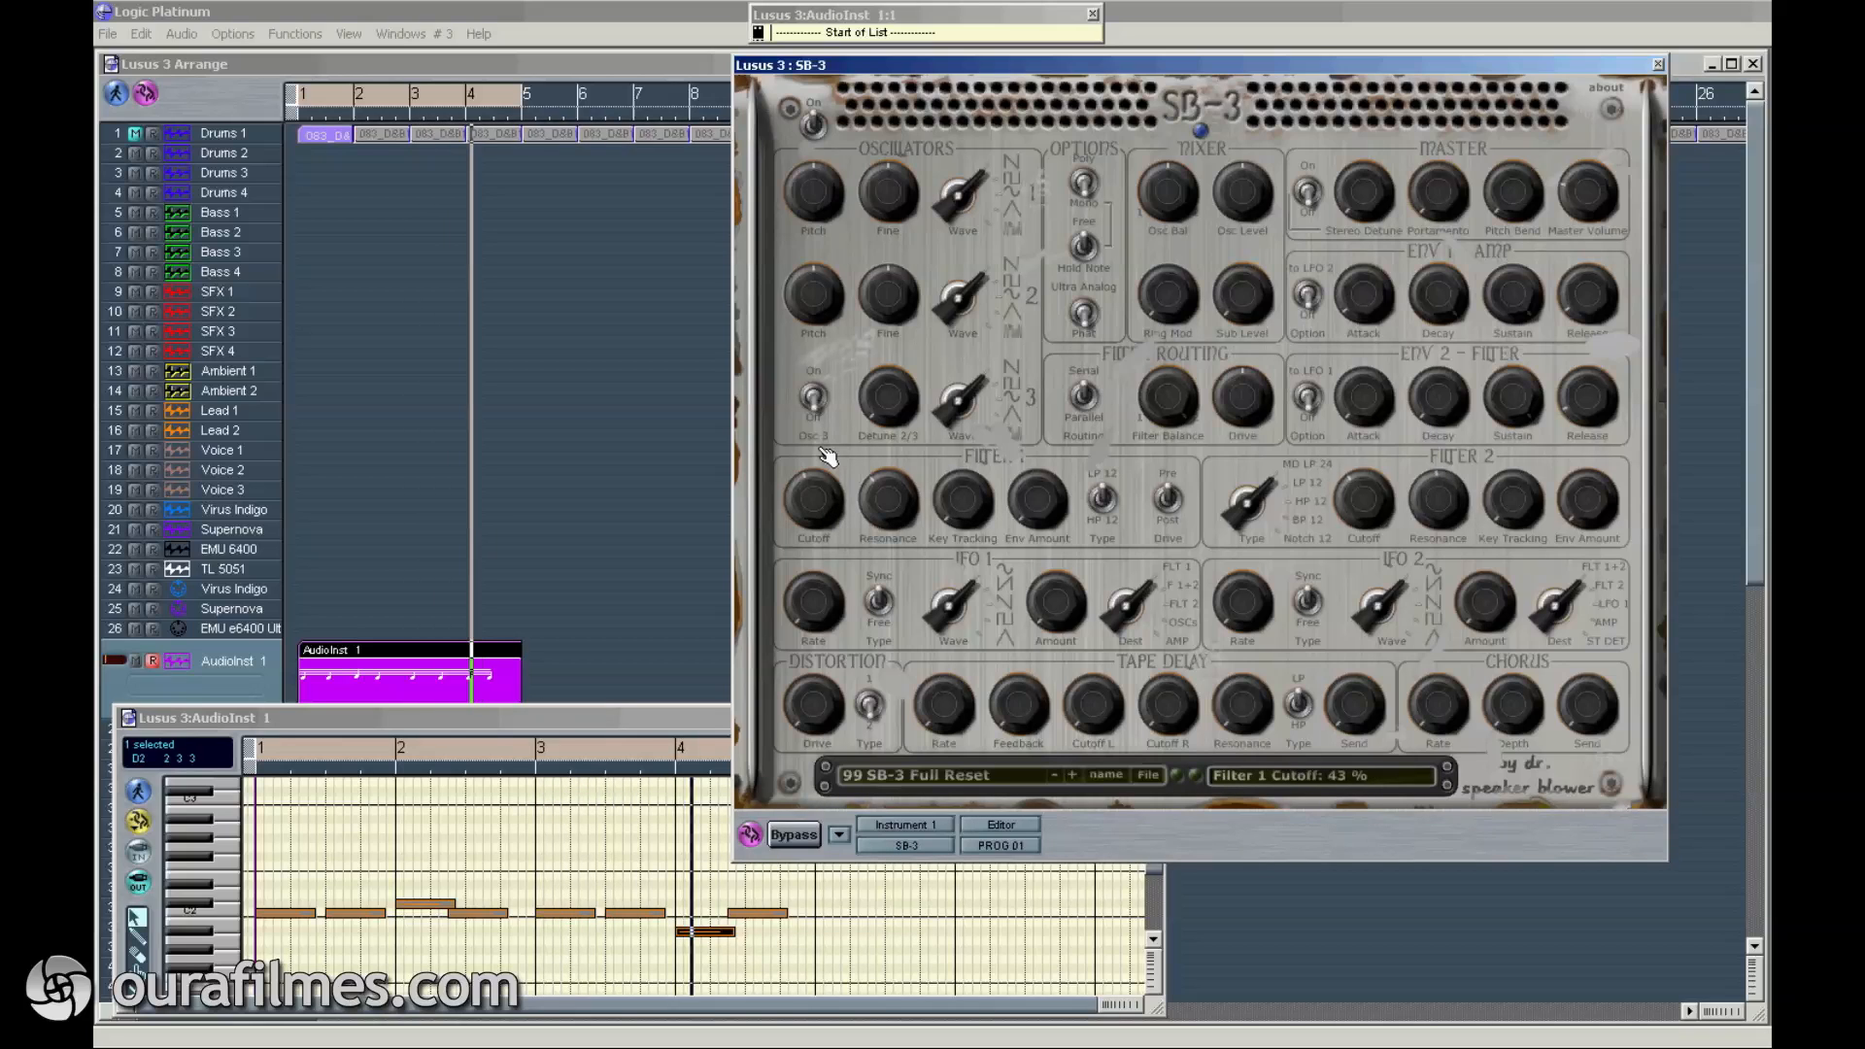
# Step: Toggle the filter routing and fine-tune Filter 2's cutoff
pyautogui.click(1083, 396)
pyautogui.moveTo(1360, 497); pyautogui.dragTo(1335, 525)
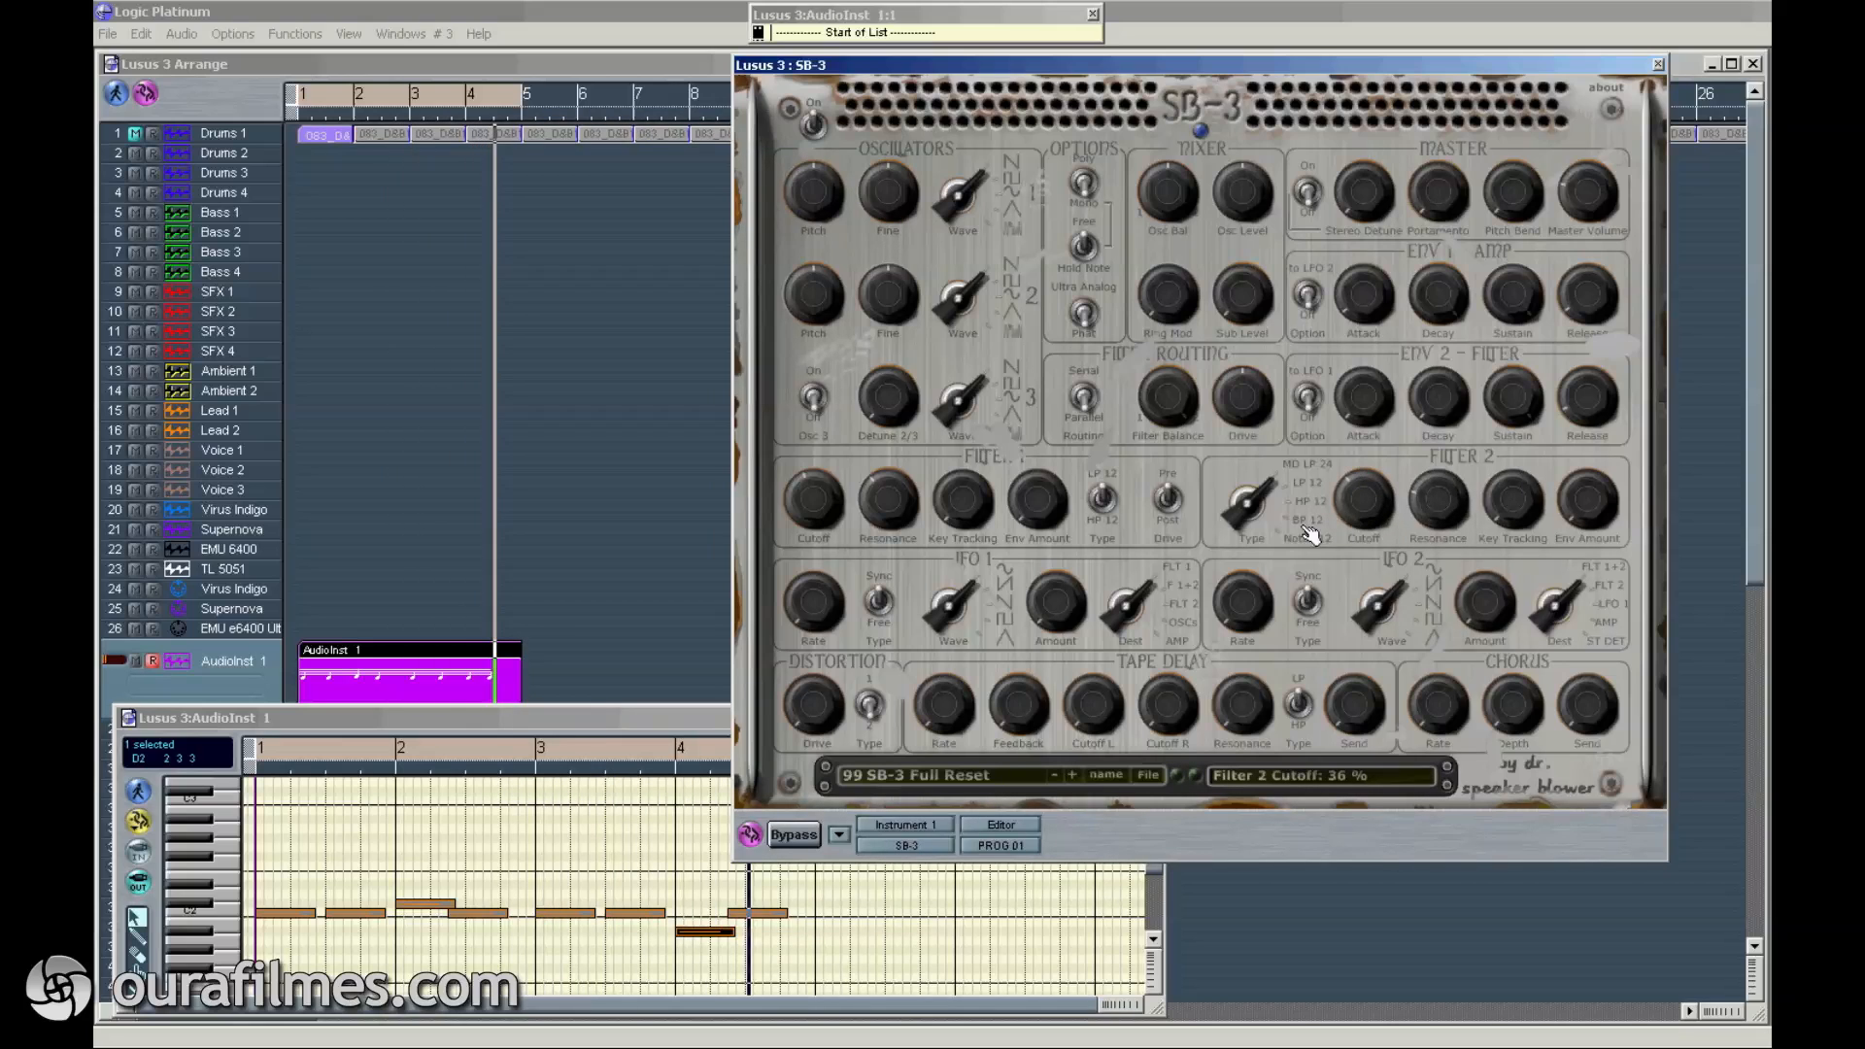
pyautogui.moveTo(1362, 507); pyautogui.dragTo(1377, 472)
# Step: Set oscillator 2's pitch to 7 semitones and adjust its fine tuning
pyautogui.moveTo(887, 289); pyautogui.dragTo(839, 277)
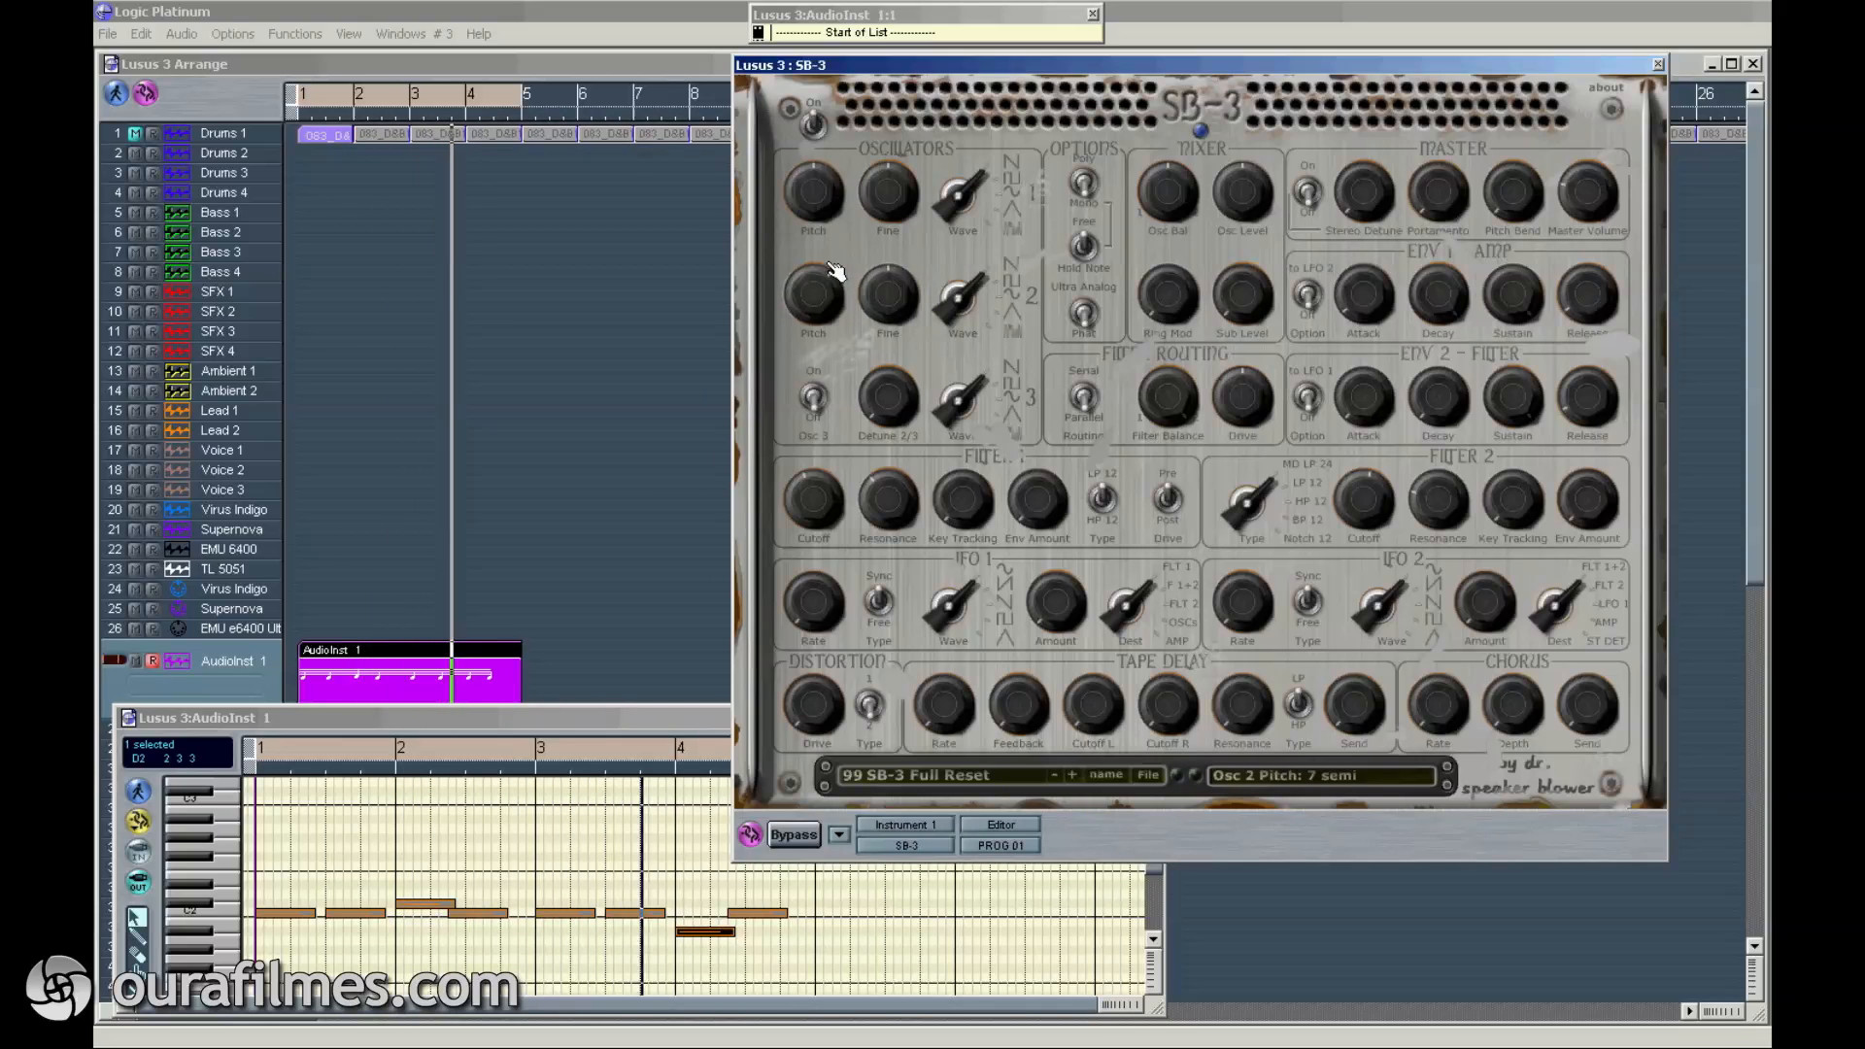
pyautogui.moveTo(887, 291); pyautogui.dragTo(903, 279)
# Step: Toggle oscillator 3's switch, adjust its detune and change its waveform
pyautogui.click(815, 396)
pyautogui.moveTo(891, 412); pyautogui.dragTo(944, 225)
pyautogui.moveTo(983, 387); pyautogui.dragTo(955, 377)
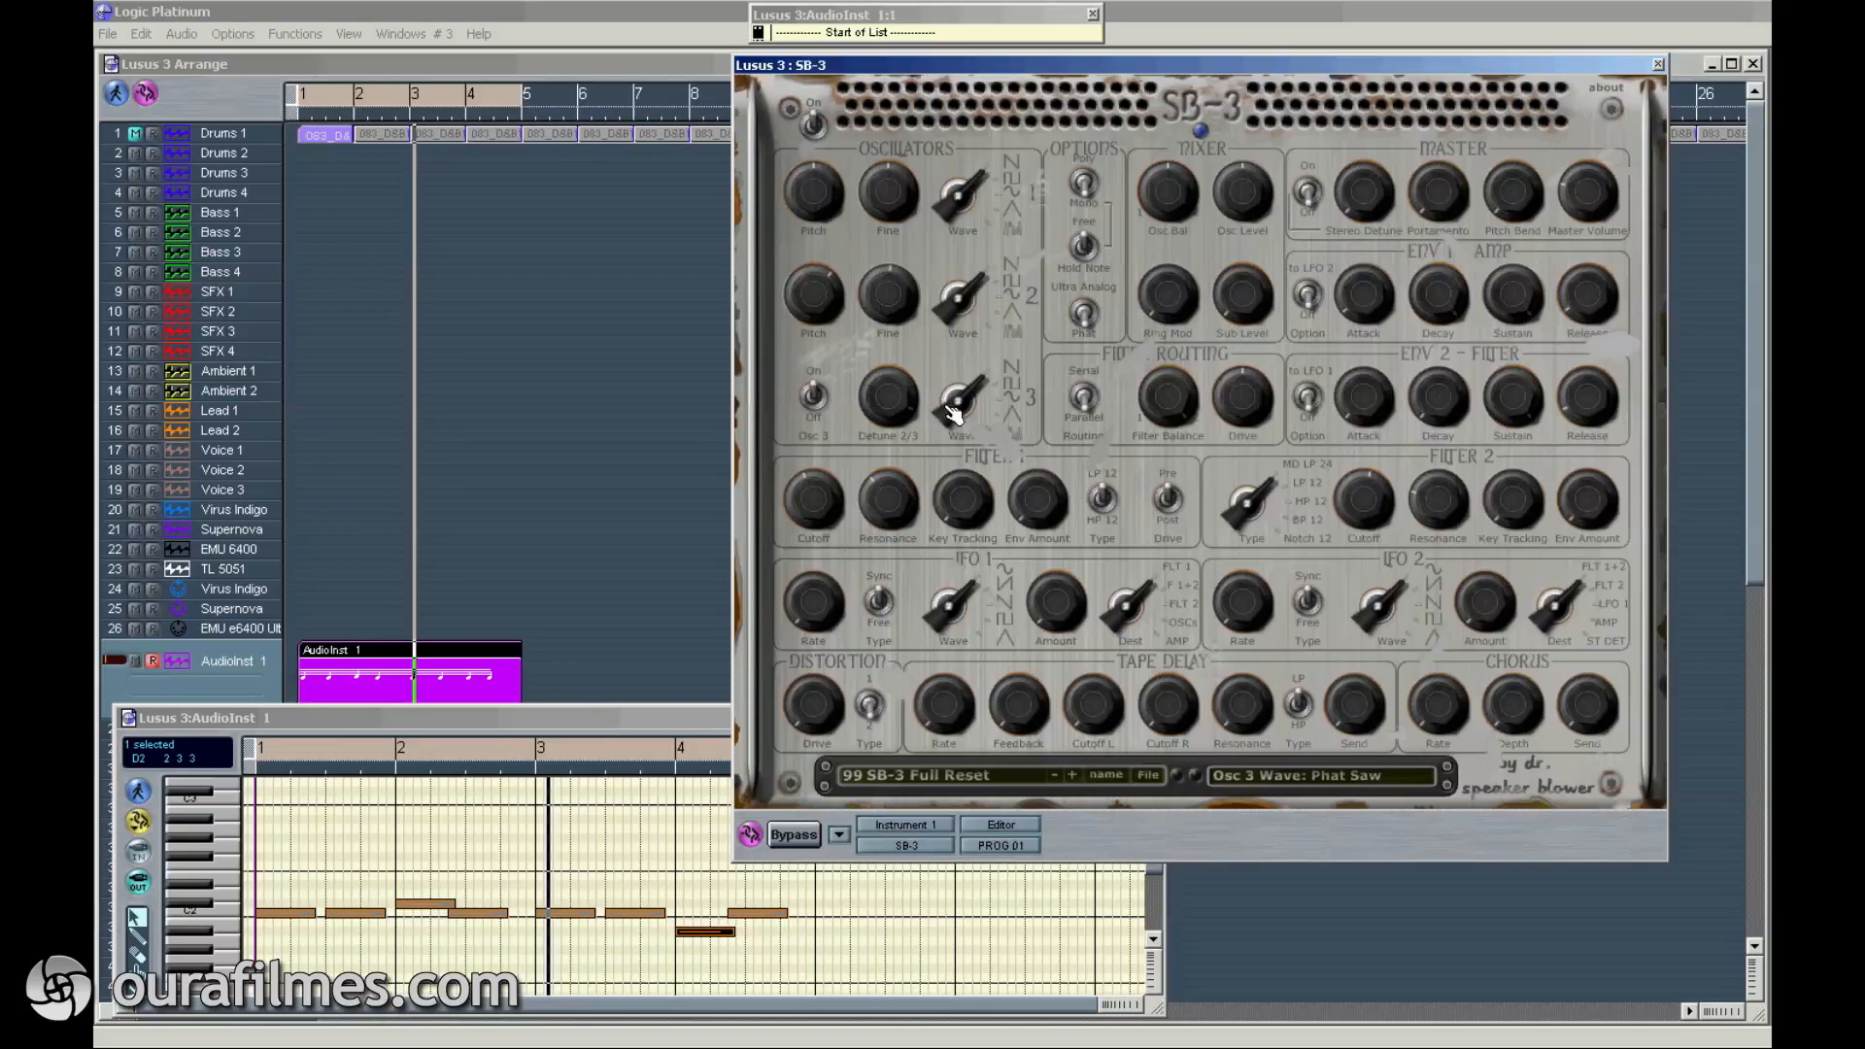
# Step: Set the oscillators mix to 48 %, adjust the oscillator and sub levels, and set the ring mod level to 25 %
pyautogui.click(1178, 190)
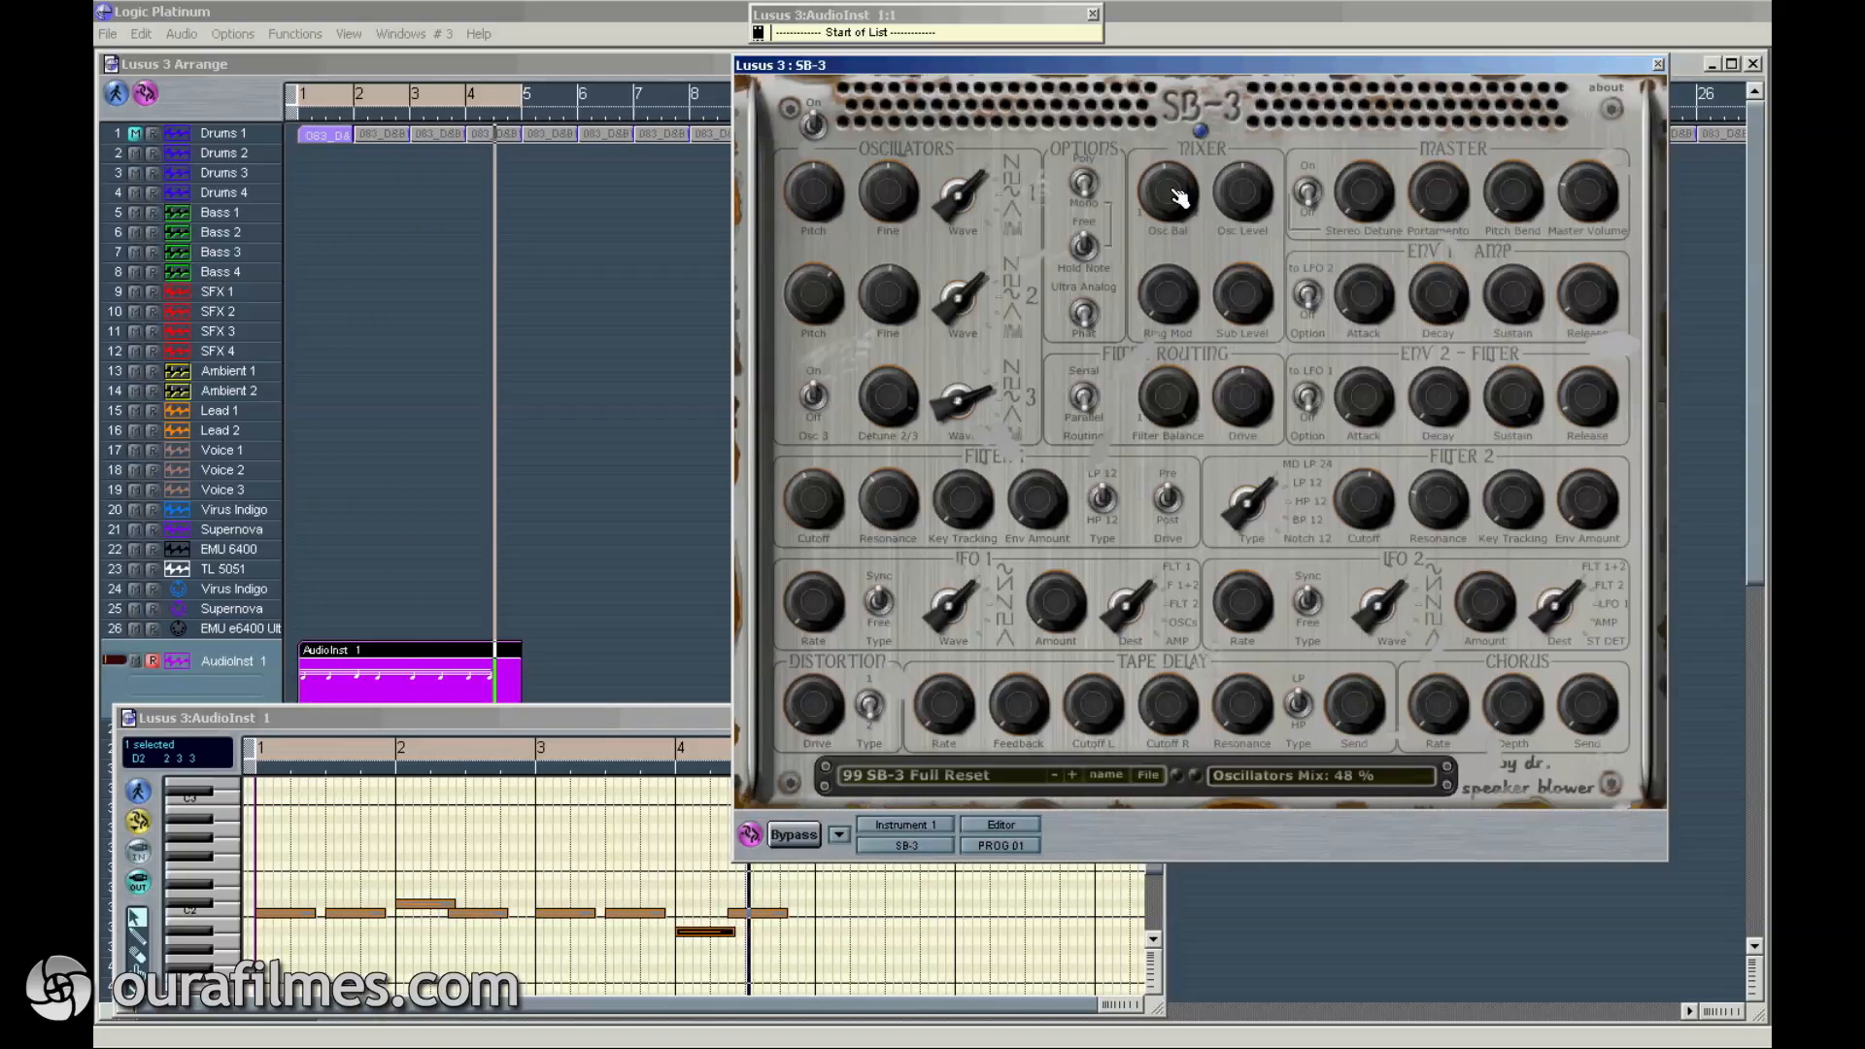
pyautogui.moveTo(1169, 307); pyautogui.dragTo(1214, 192)
pyautogui.moveTo(1240, 291)
pyautogui.mouseDown()
pyautogui.moveTo(1257, 259)
pyautogui.moveTo(1254, 301)
pyautogui.moveTo(1257, 267)
pyautogui.moveTo(1236, 291)
pyautogui.mouseUp()
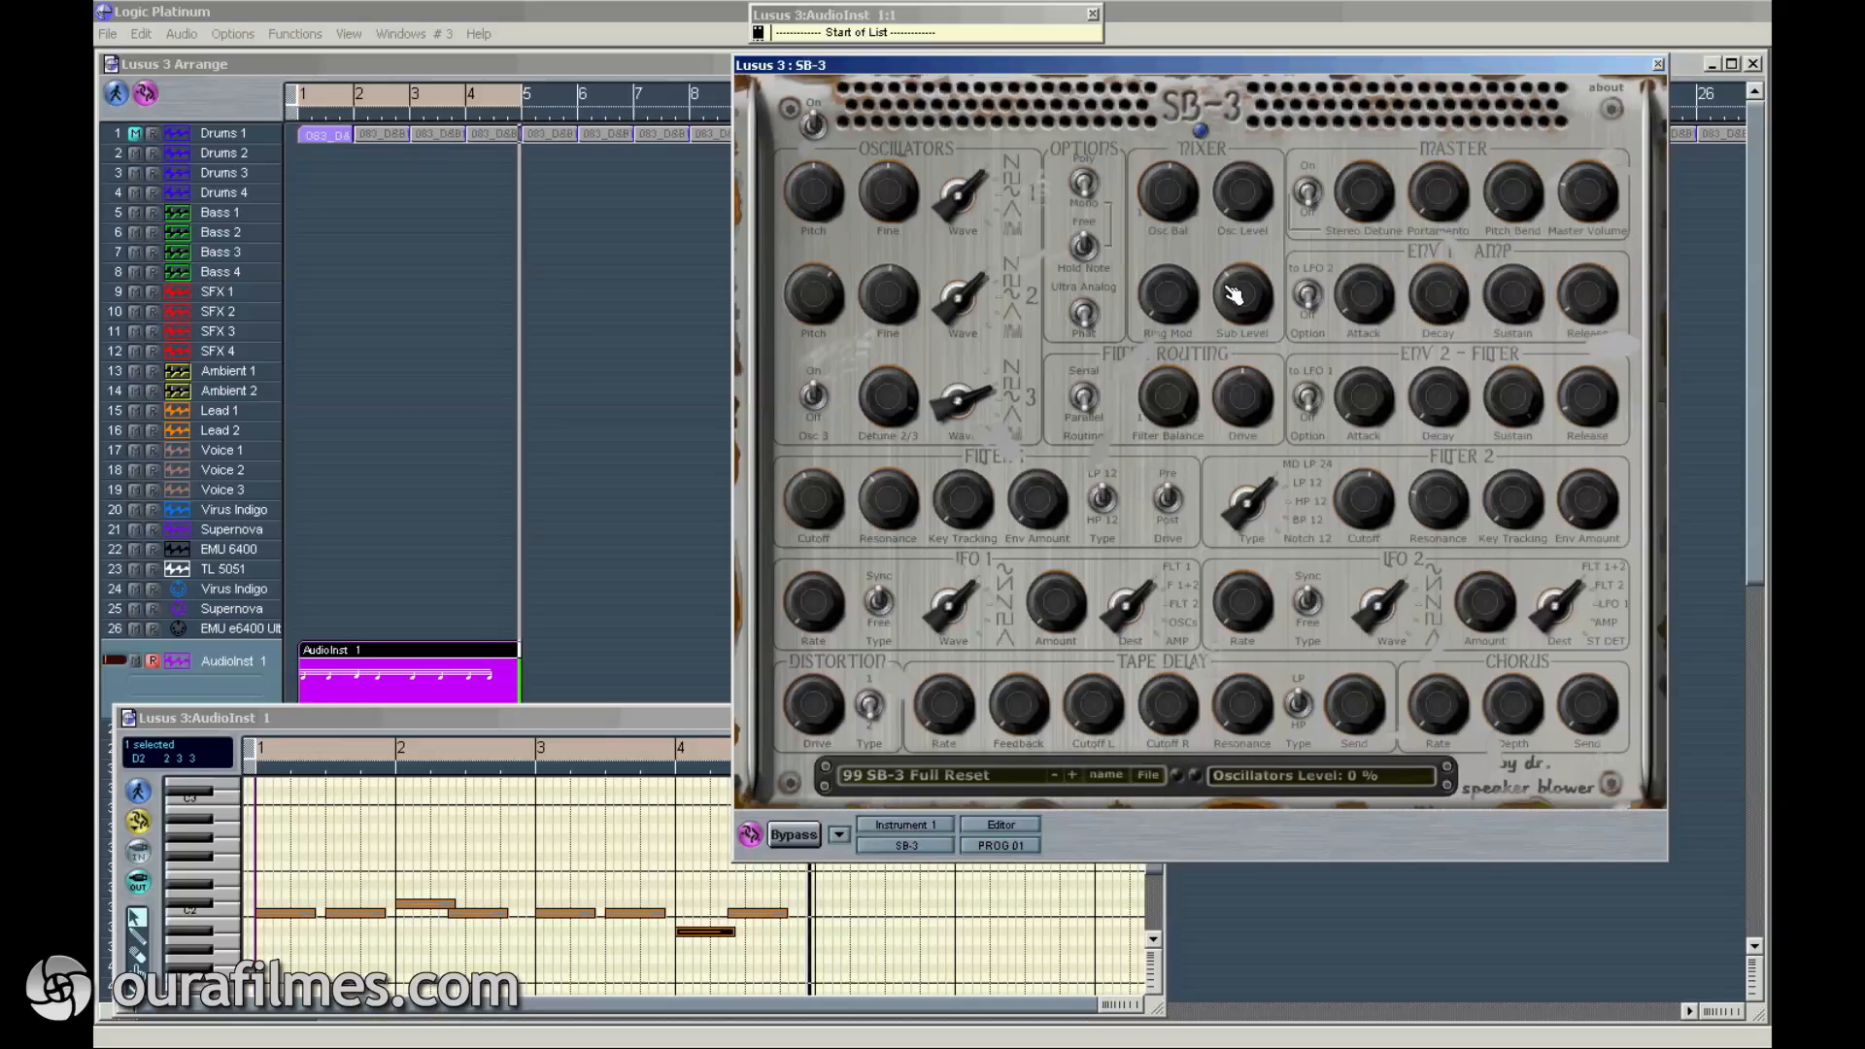
pyautogui.moveTo(1245, 223); pyautogui.dragTo(1268, 143)
pyautogui.moveTo(1174, 292)
pyautogui.mouseDown()
pyautogui.moveTo(1208, 237)
pyautogui.moveTo(1175, 292)
pyautogui.mouseUp()
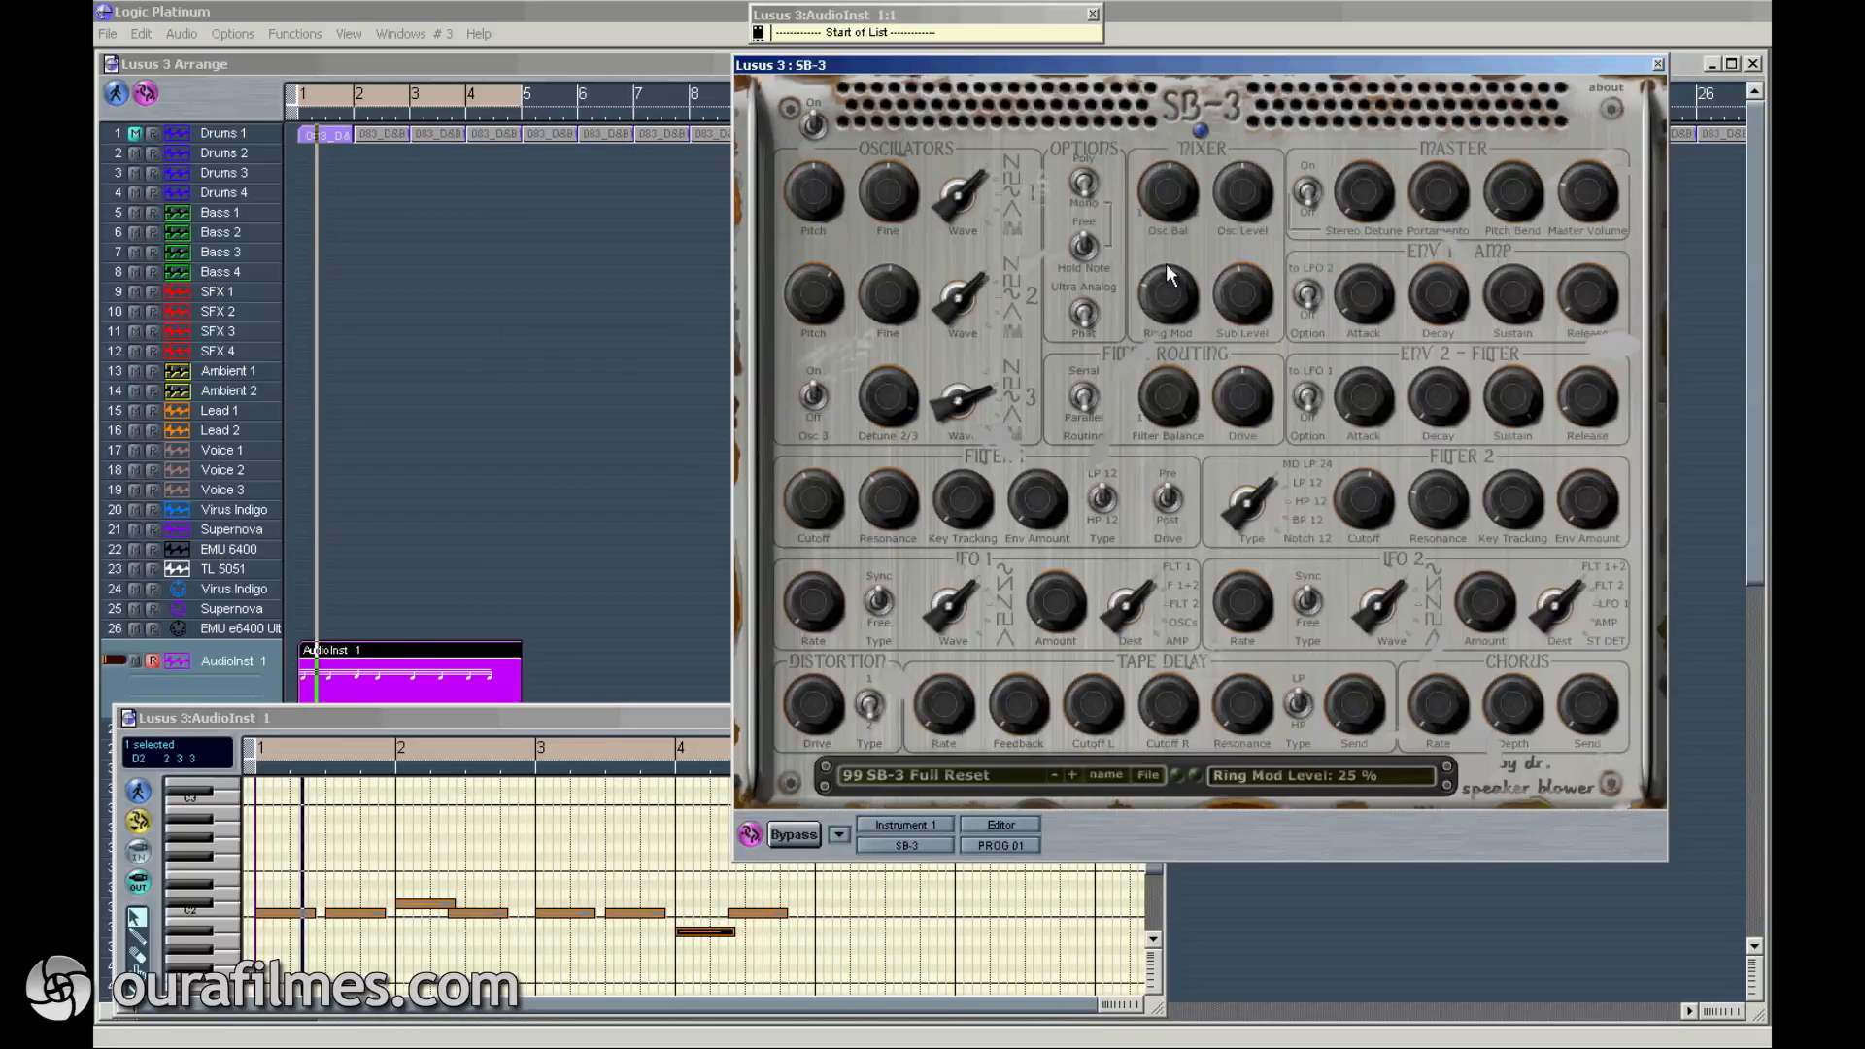
# Step: Set the filter balance to 0 %, with Filter 1's key tracking at 26 % and envelope amount at 21 %
pyautogui.click(1166, 401)
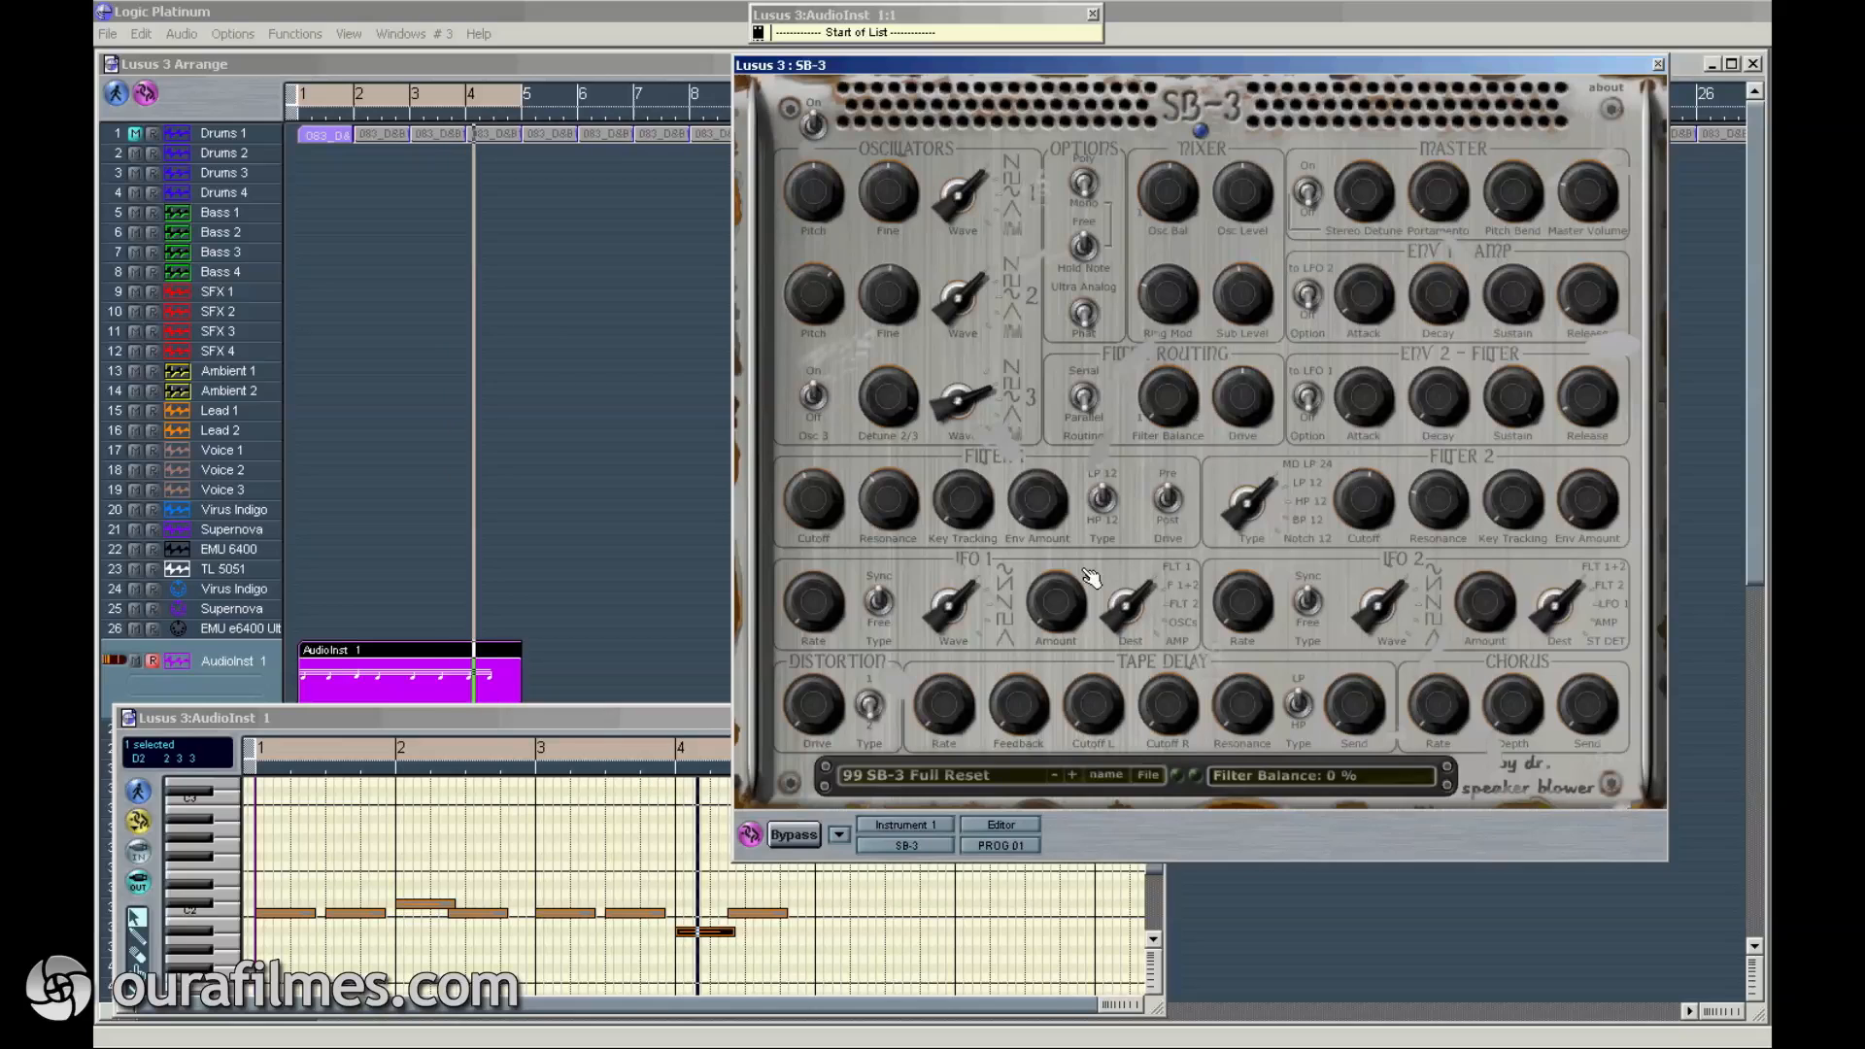
pyautogui.click(962, 502)
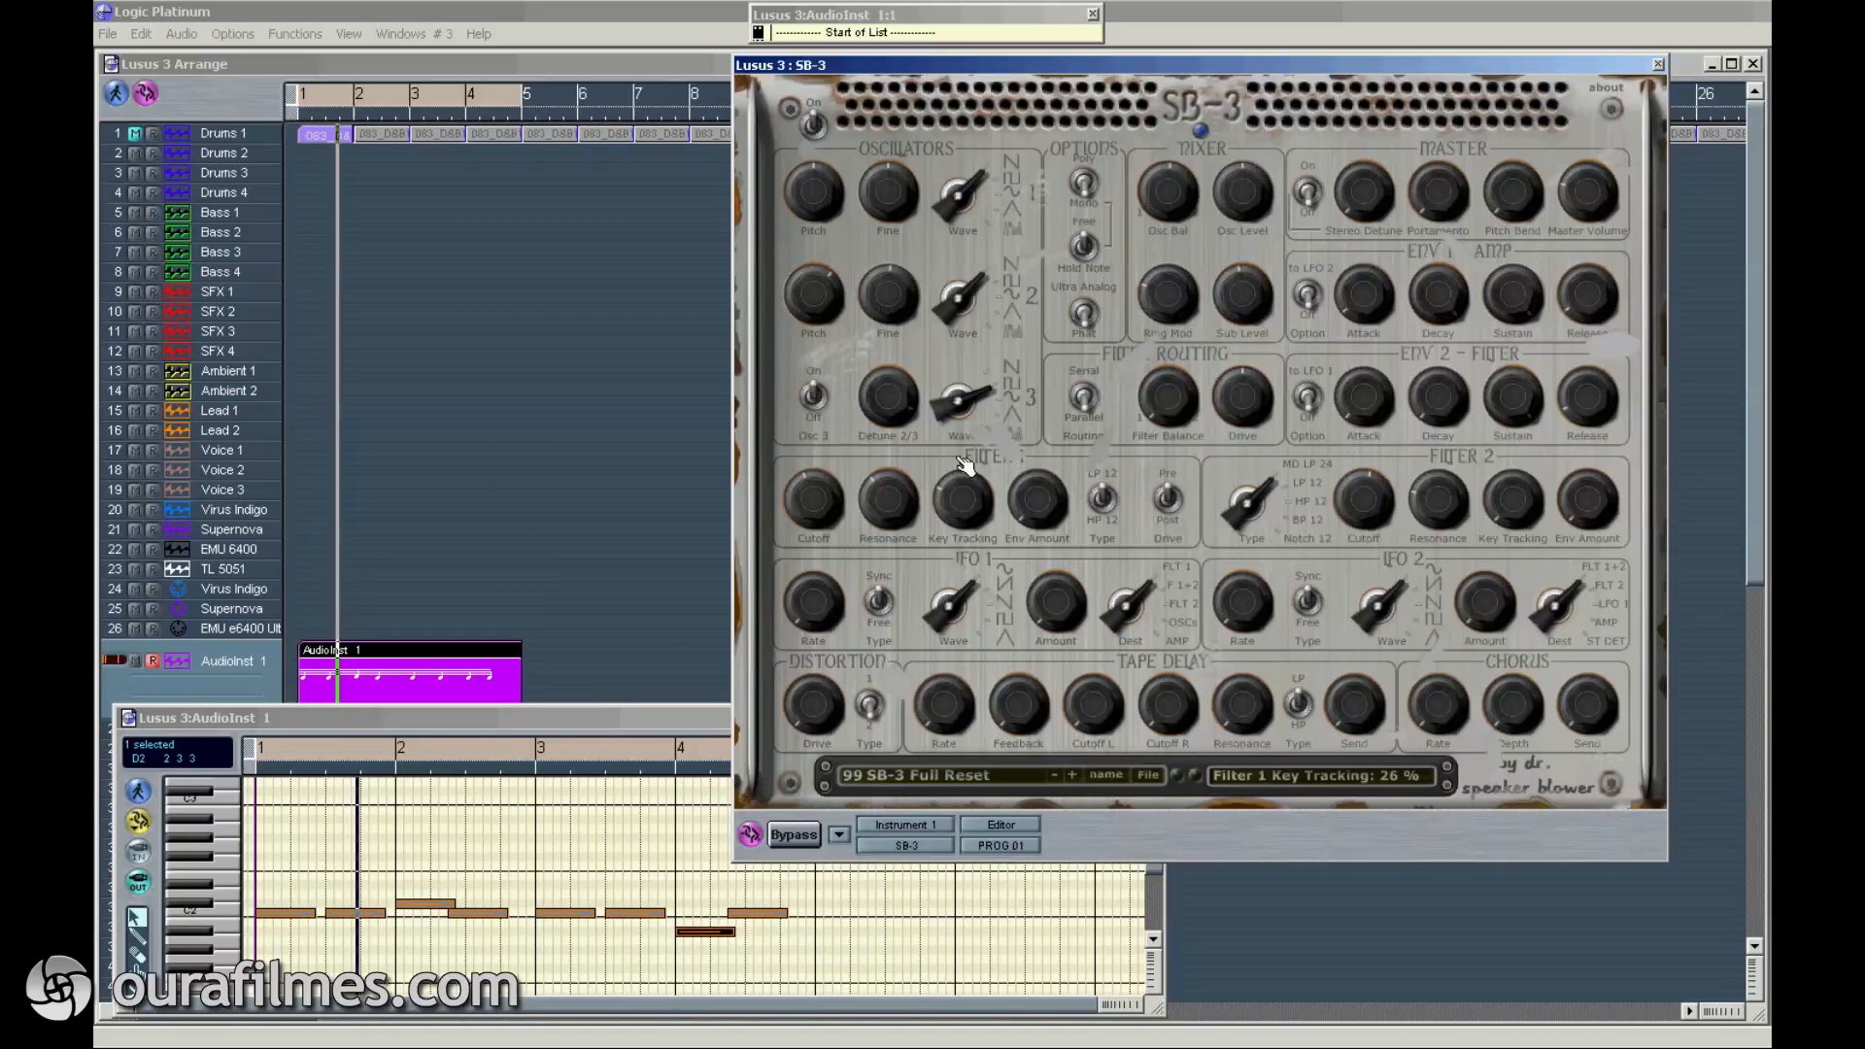
pyautogui.click(1037, 501)
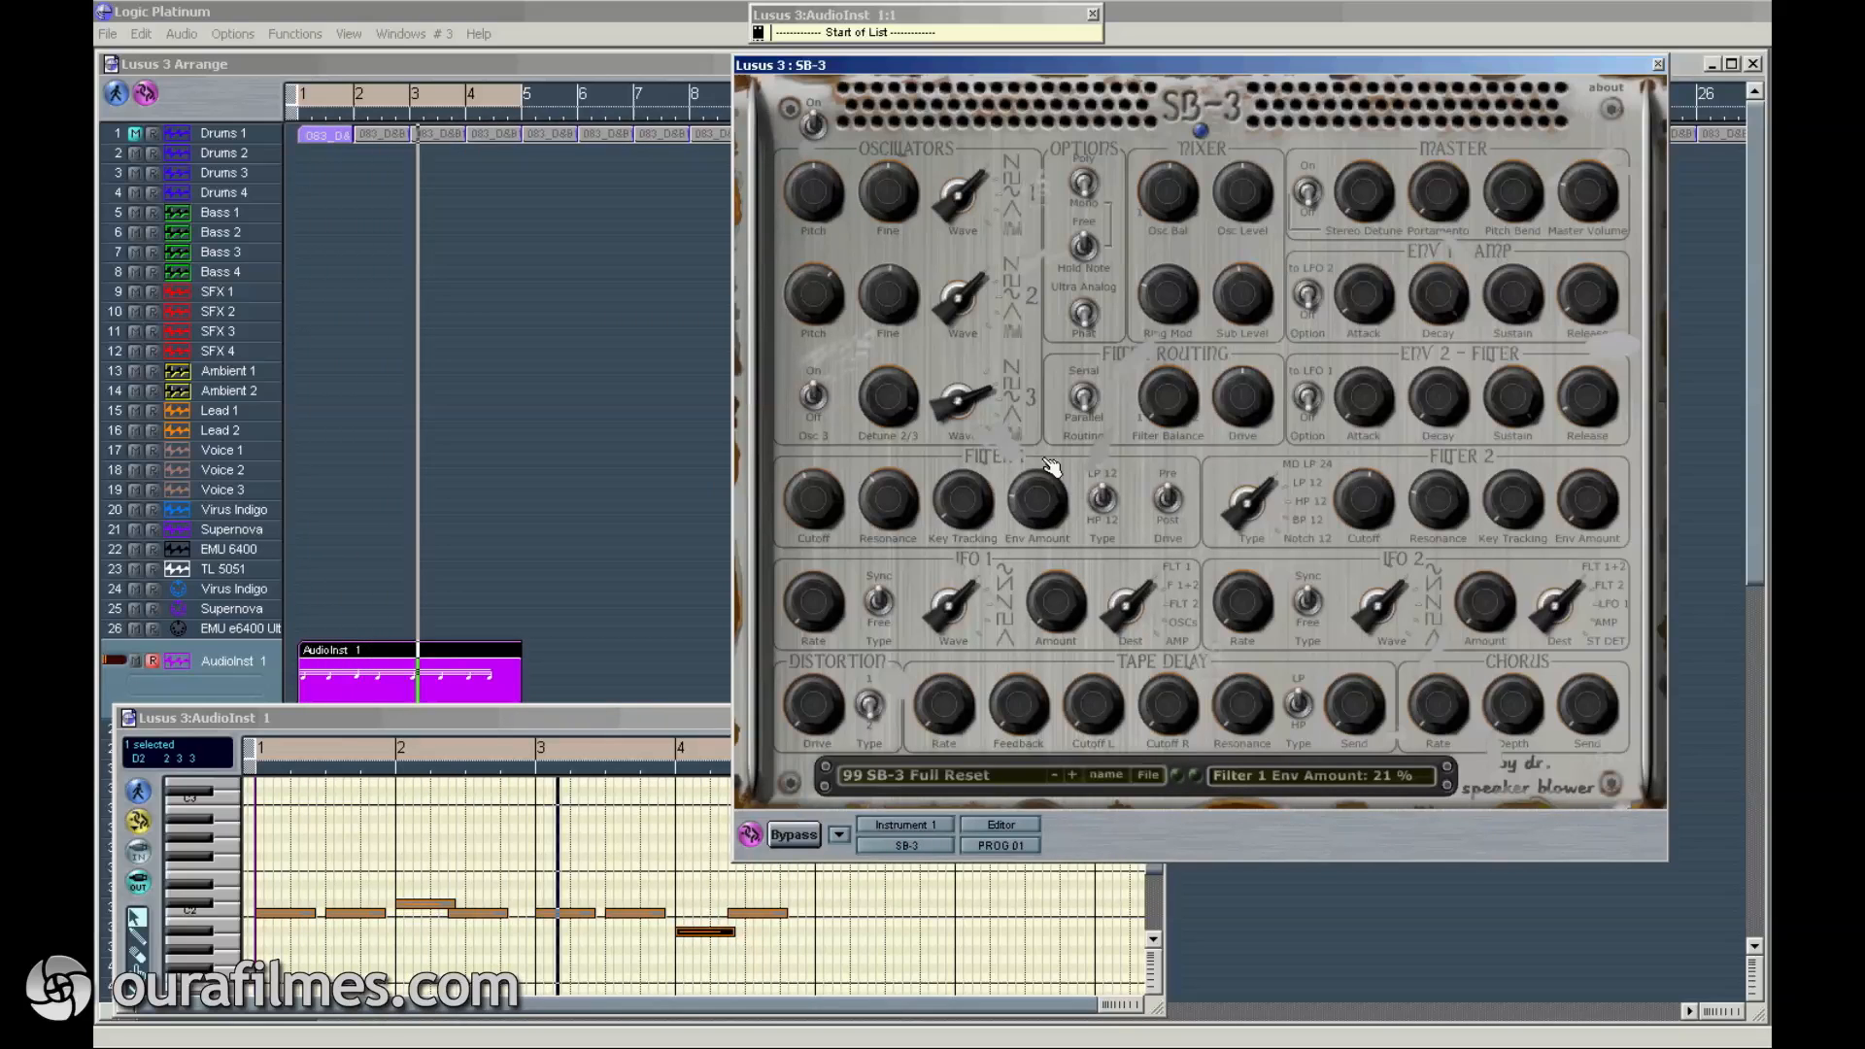
# Step: Set envelope 2's attack to 19 %, sustain to 42 % and release to 18 %
pyautogui.click(1369, 404)
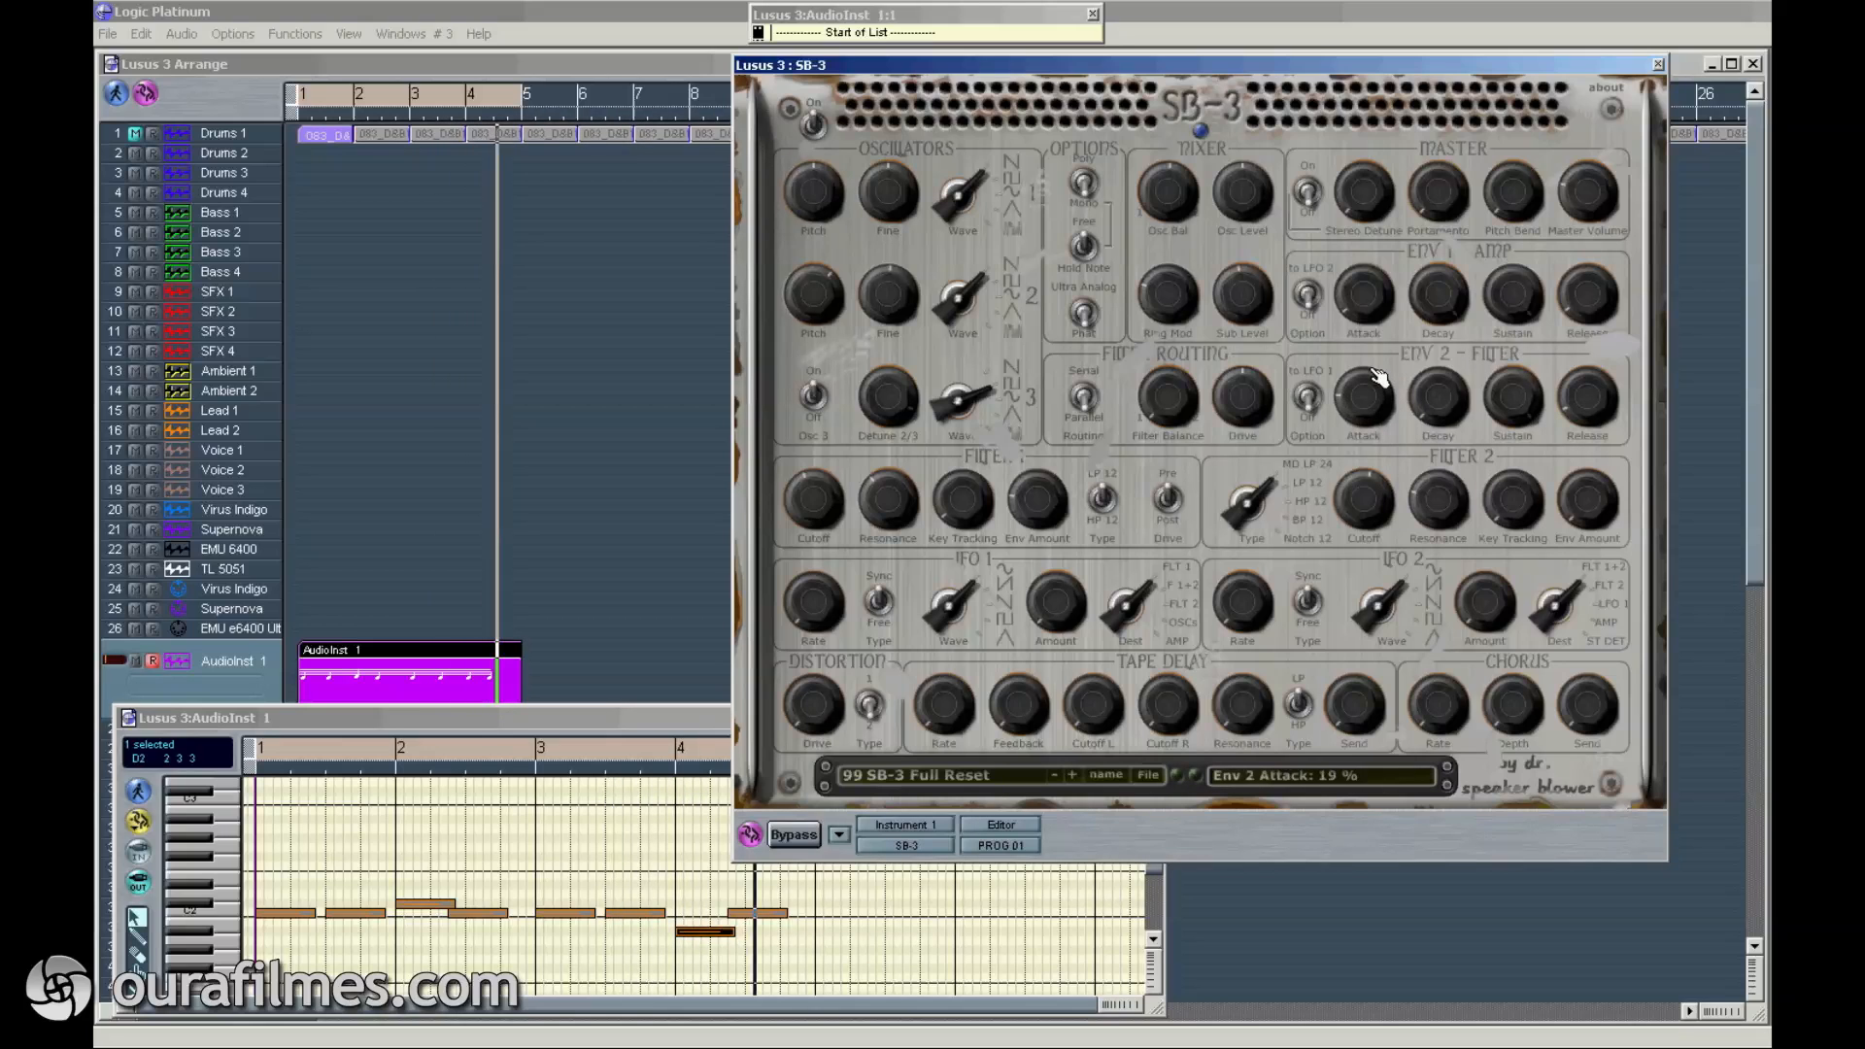
pyautogui.click(1511, 399)
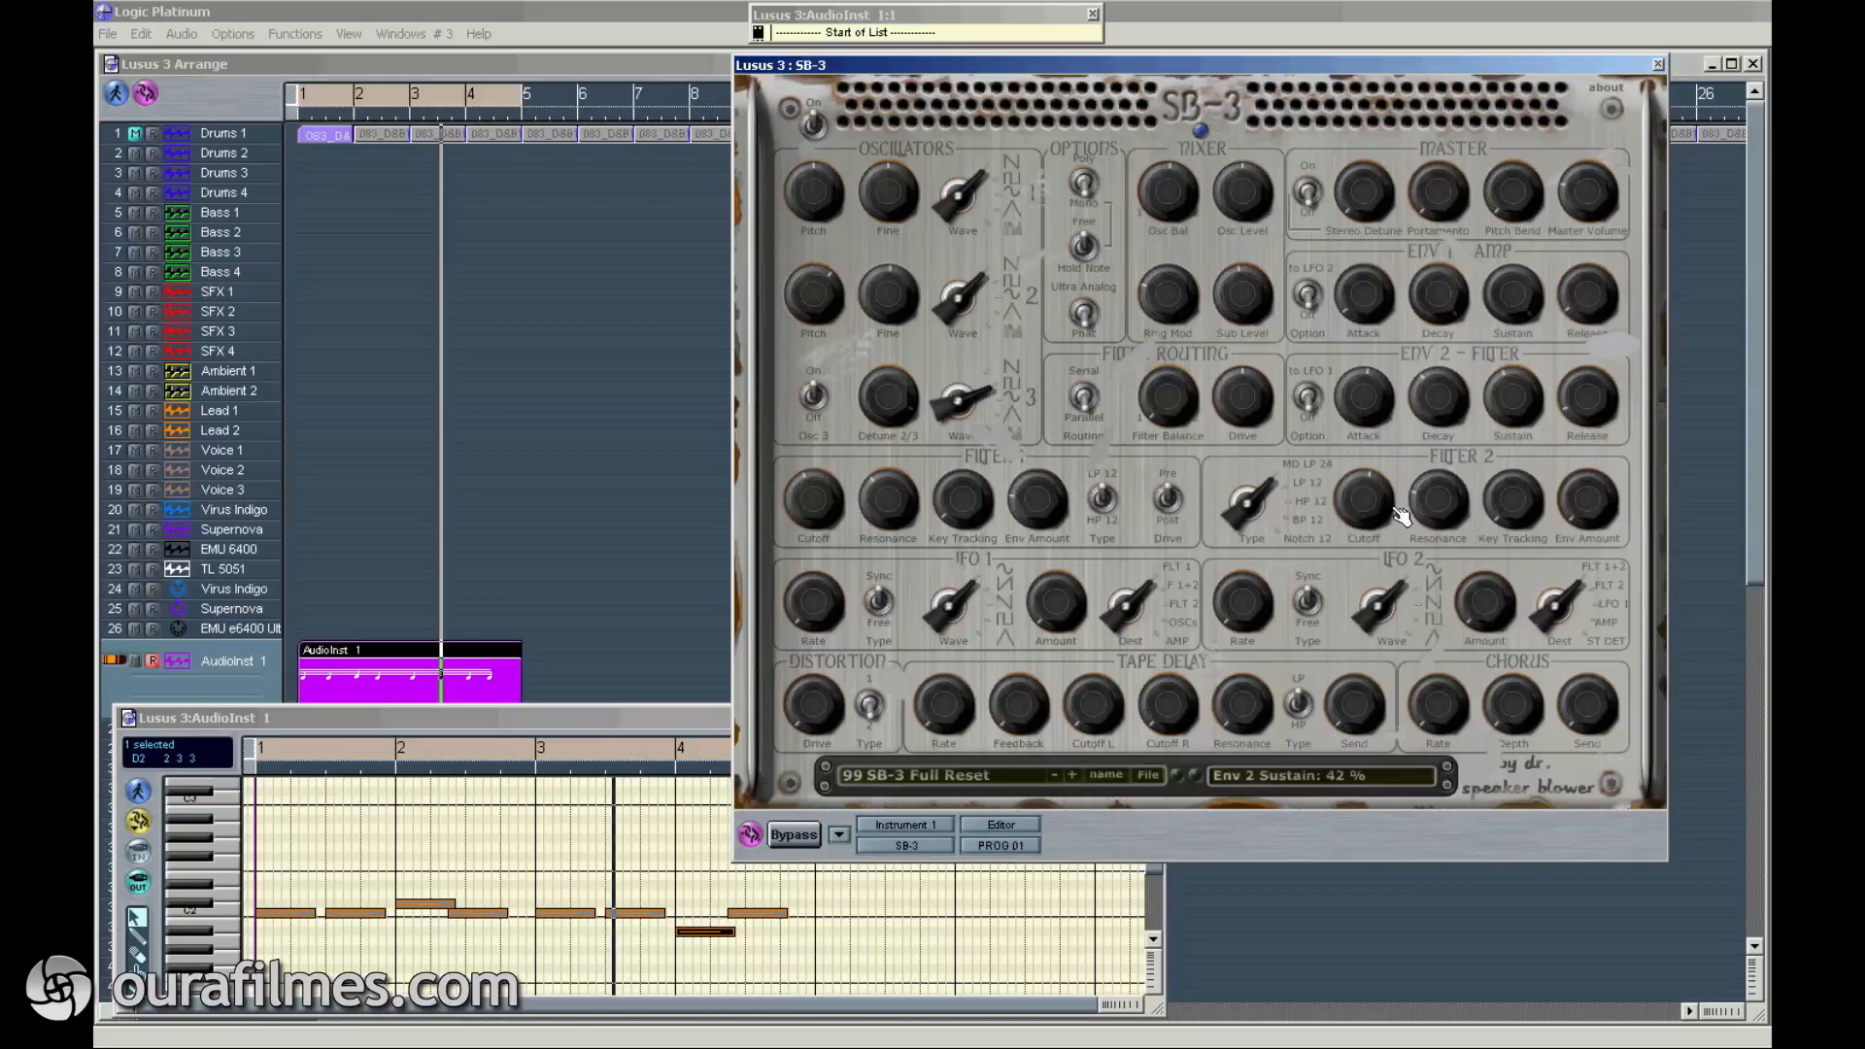
pyautogui.click(1579, 396)
pyautogui.moveTo(1579, 396); pyautogui.dragTo(1582, 389)
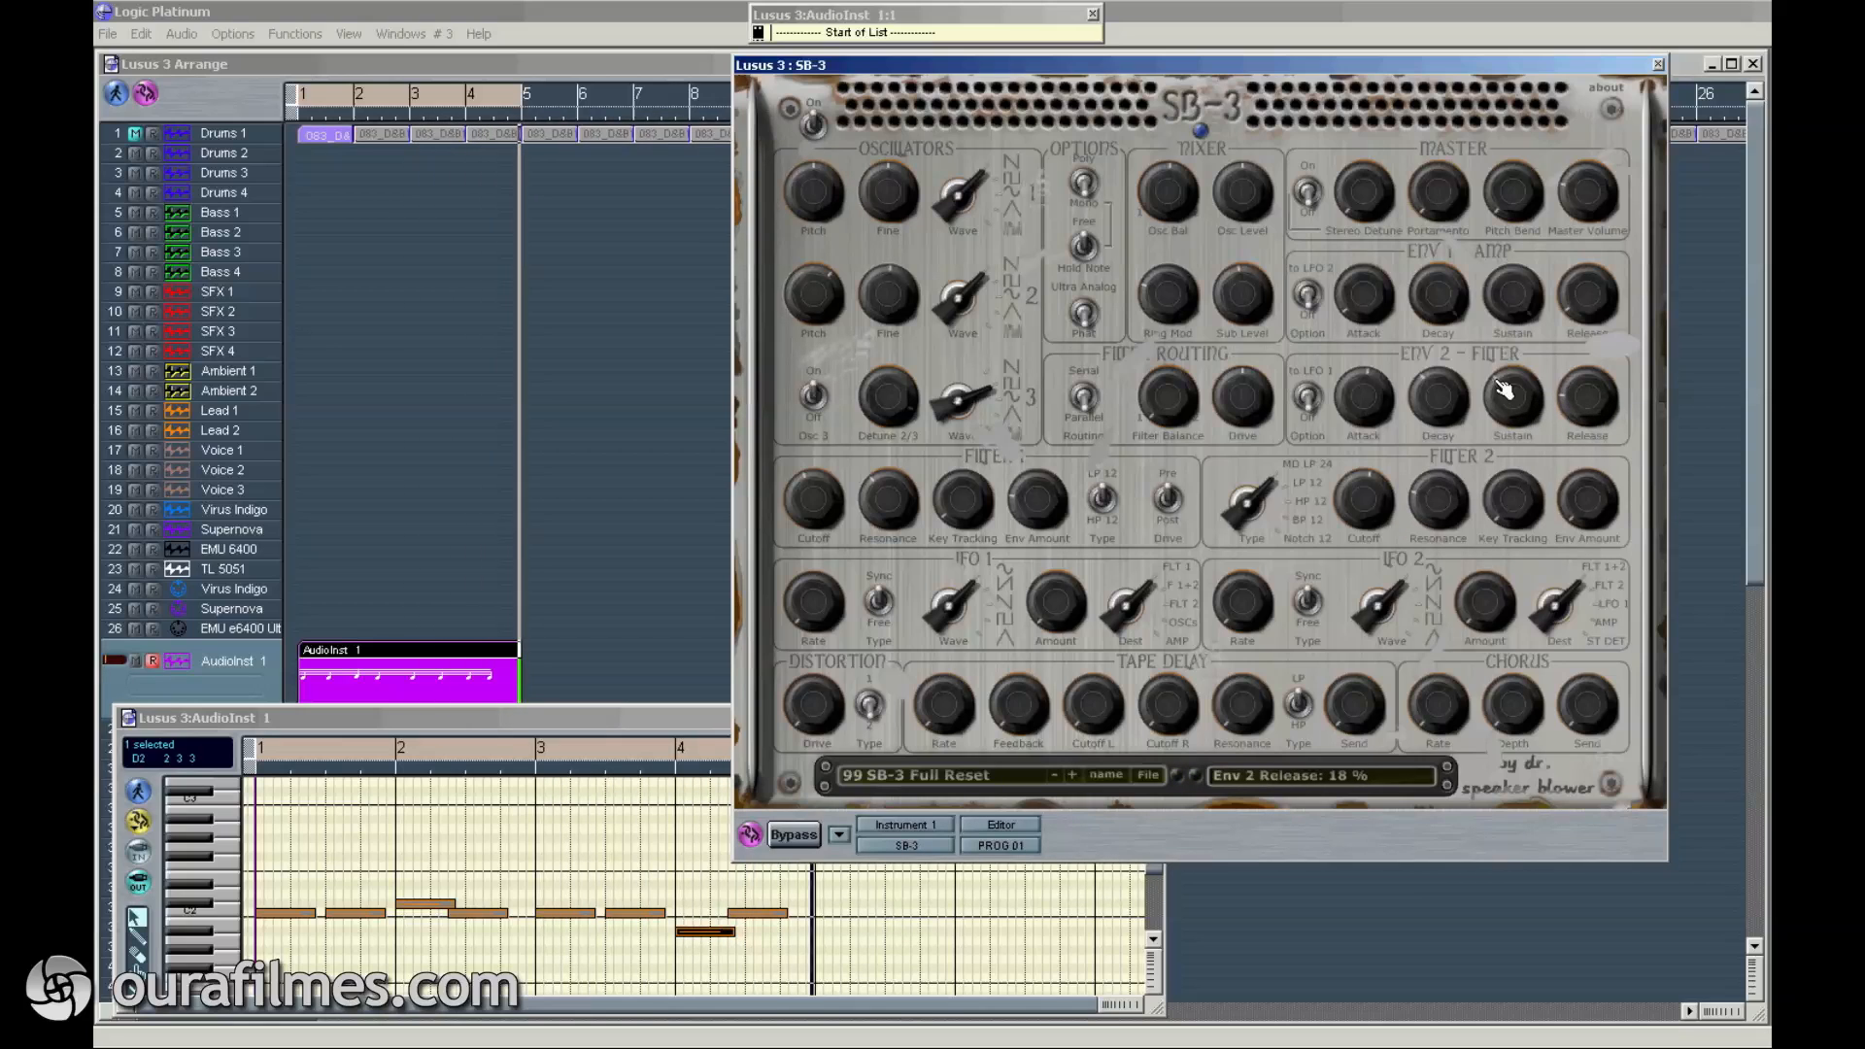
# Step: Set the filter balance to 100 % and Filter 2's cutoff to 55 %
pyautogui.moveTo(1372, 497); pyautogui.dragTo(1335, 553)
pyautogui.moveTo(1172, 404); pyautogui.dragTo(1247, 238)
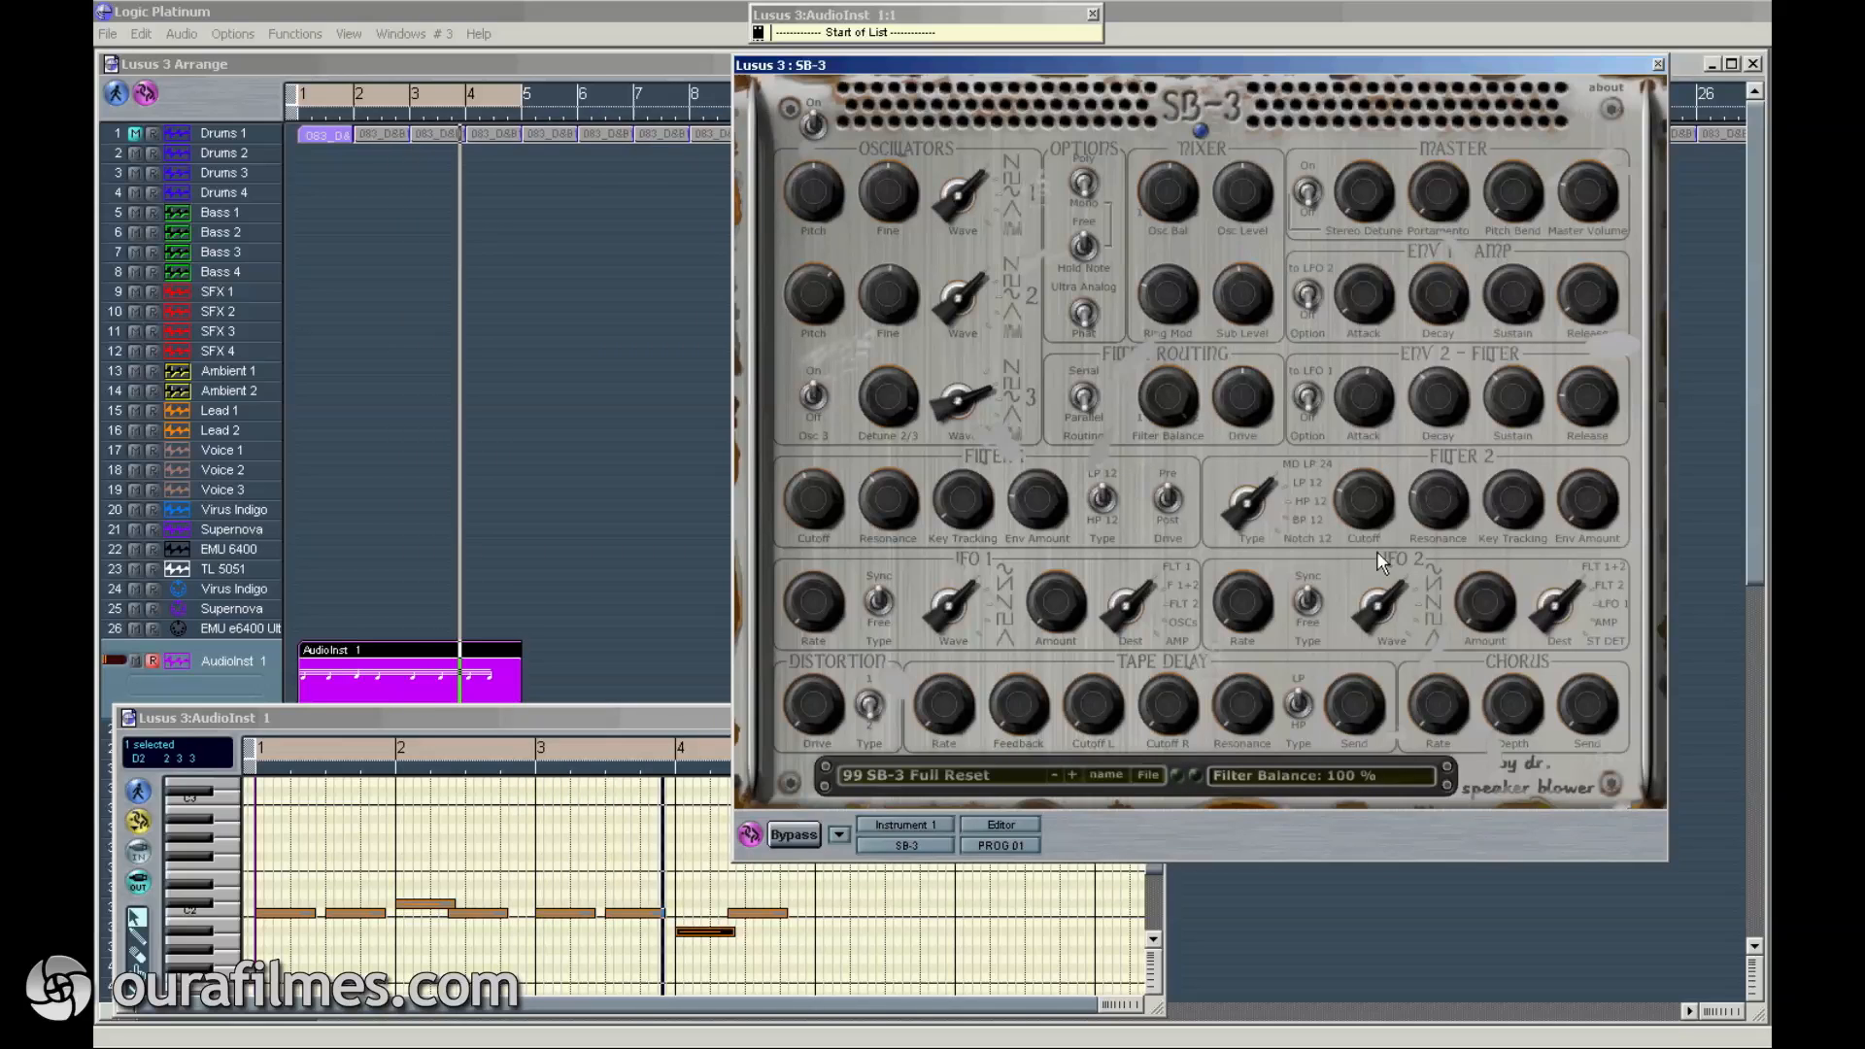
pyautogui.moveTo(1363, 517); pyautogui.dragTo(1370, 476)
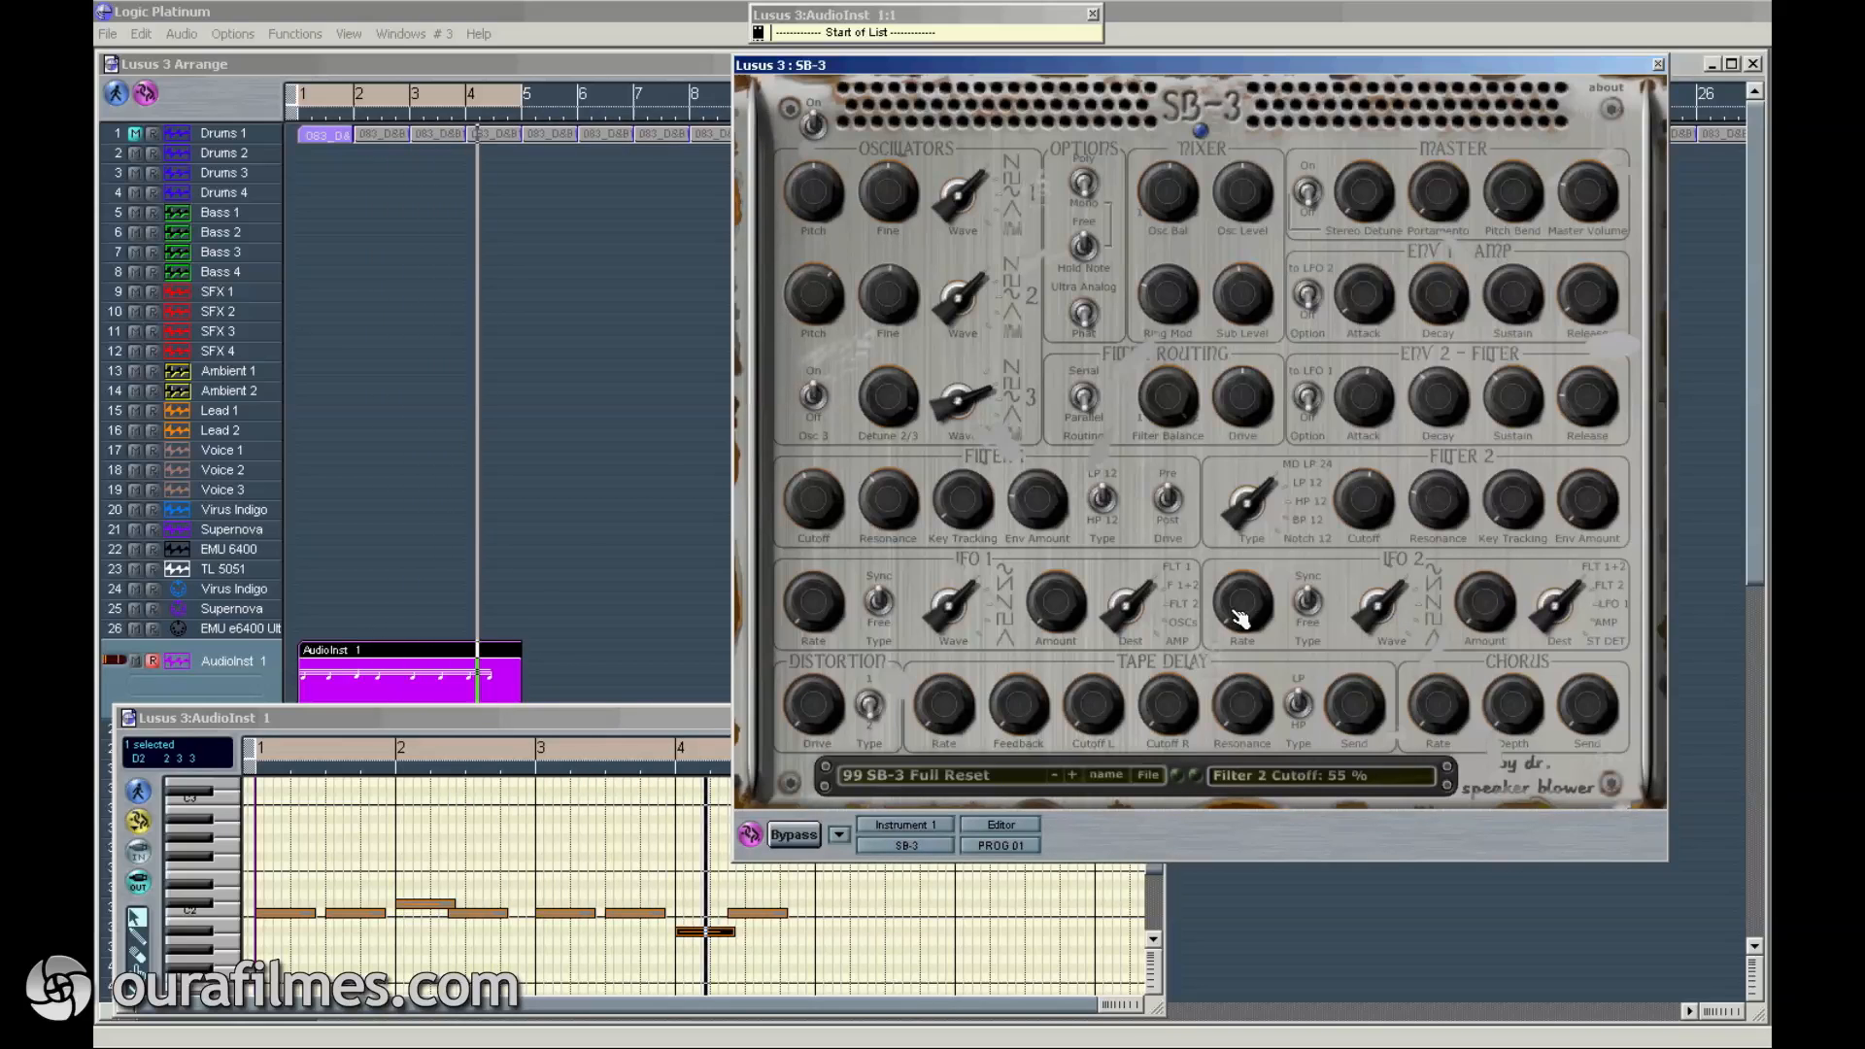
# Step: Set LFO 2's rate to 1/4, amount to 33.75 % and destination to LFO 1, and adjust LFO 1's destination with a 1 bar rate
pyautogui.moveTo(1241, 596); pyautogui.dragTo(1289, 549)
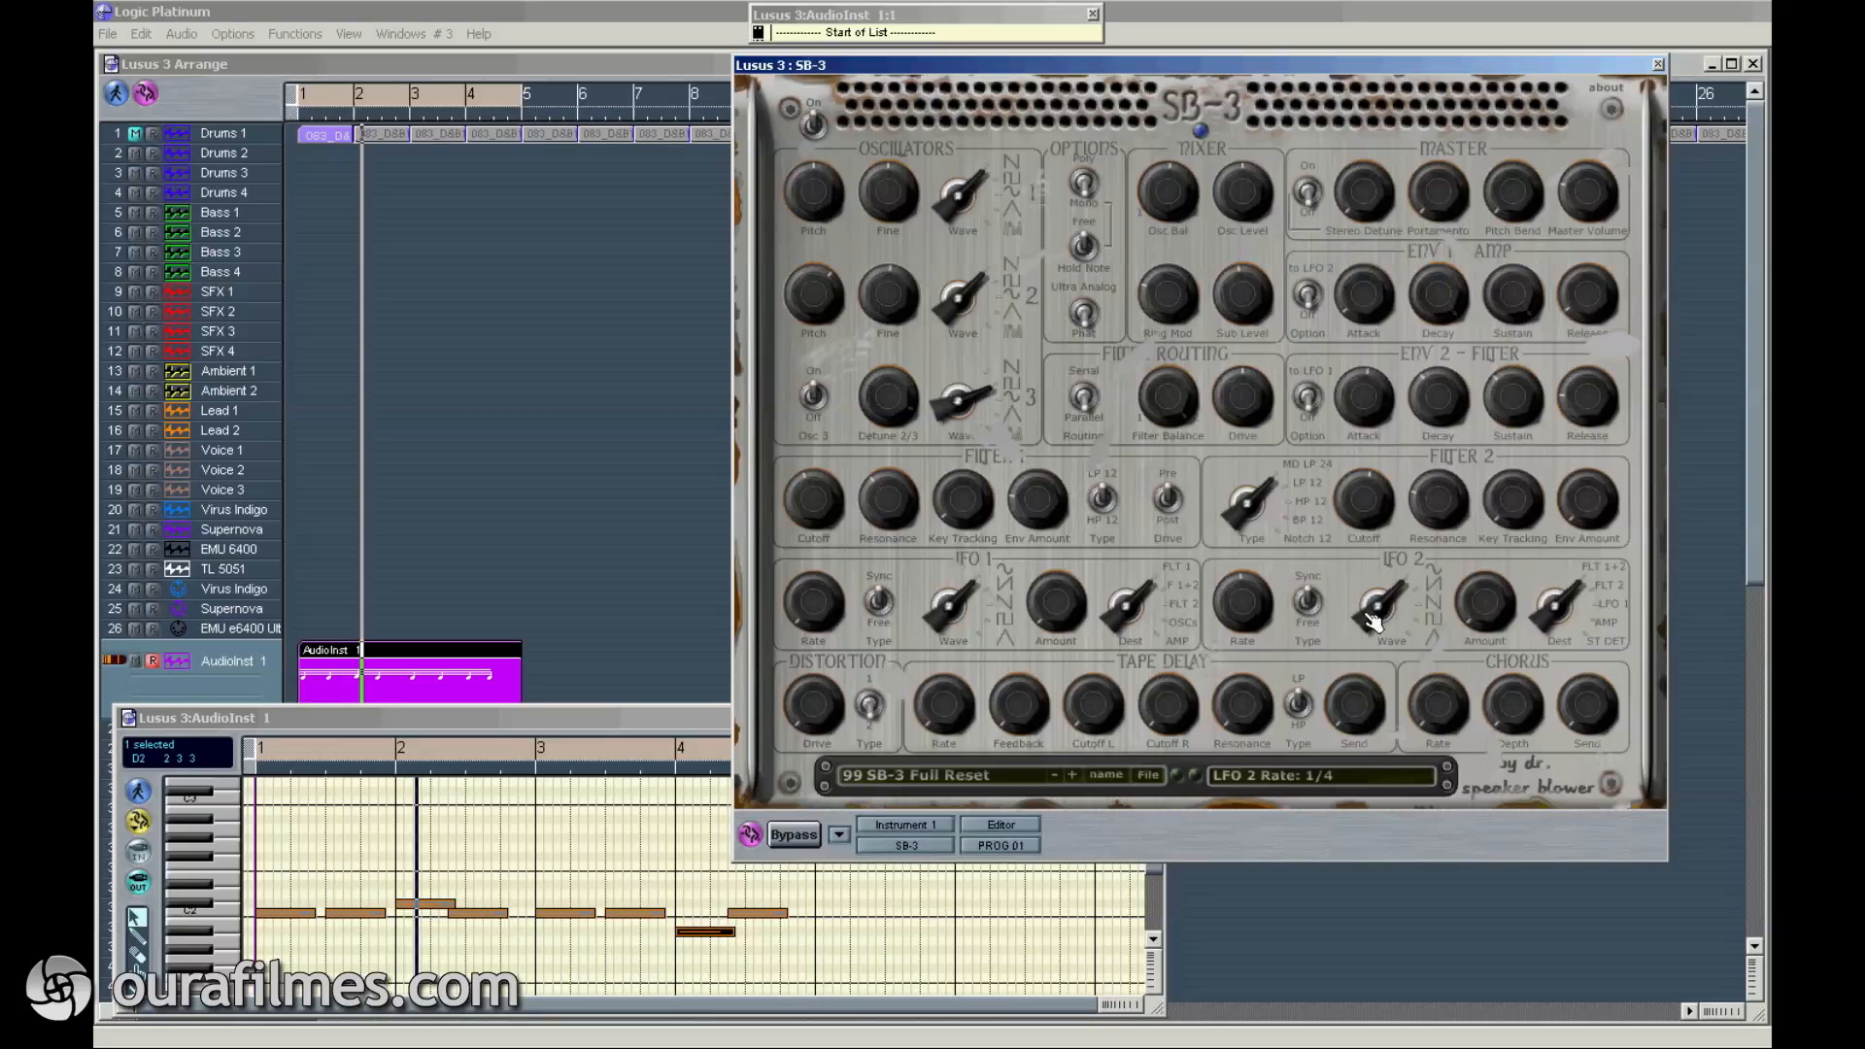
pyautogui.click(1493, 590)
pyautogui.moveTo(1493, 590); pyautogui.dragTo(1511, 566)
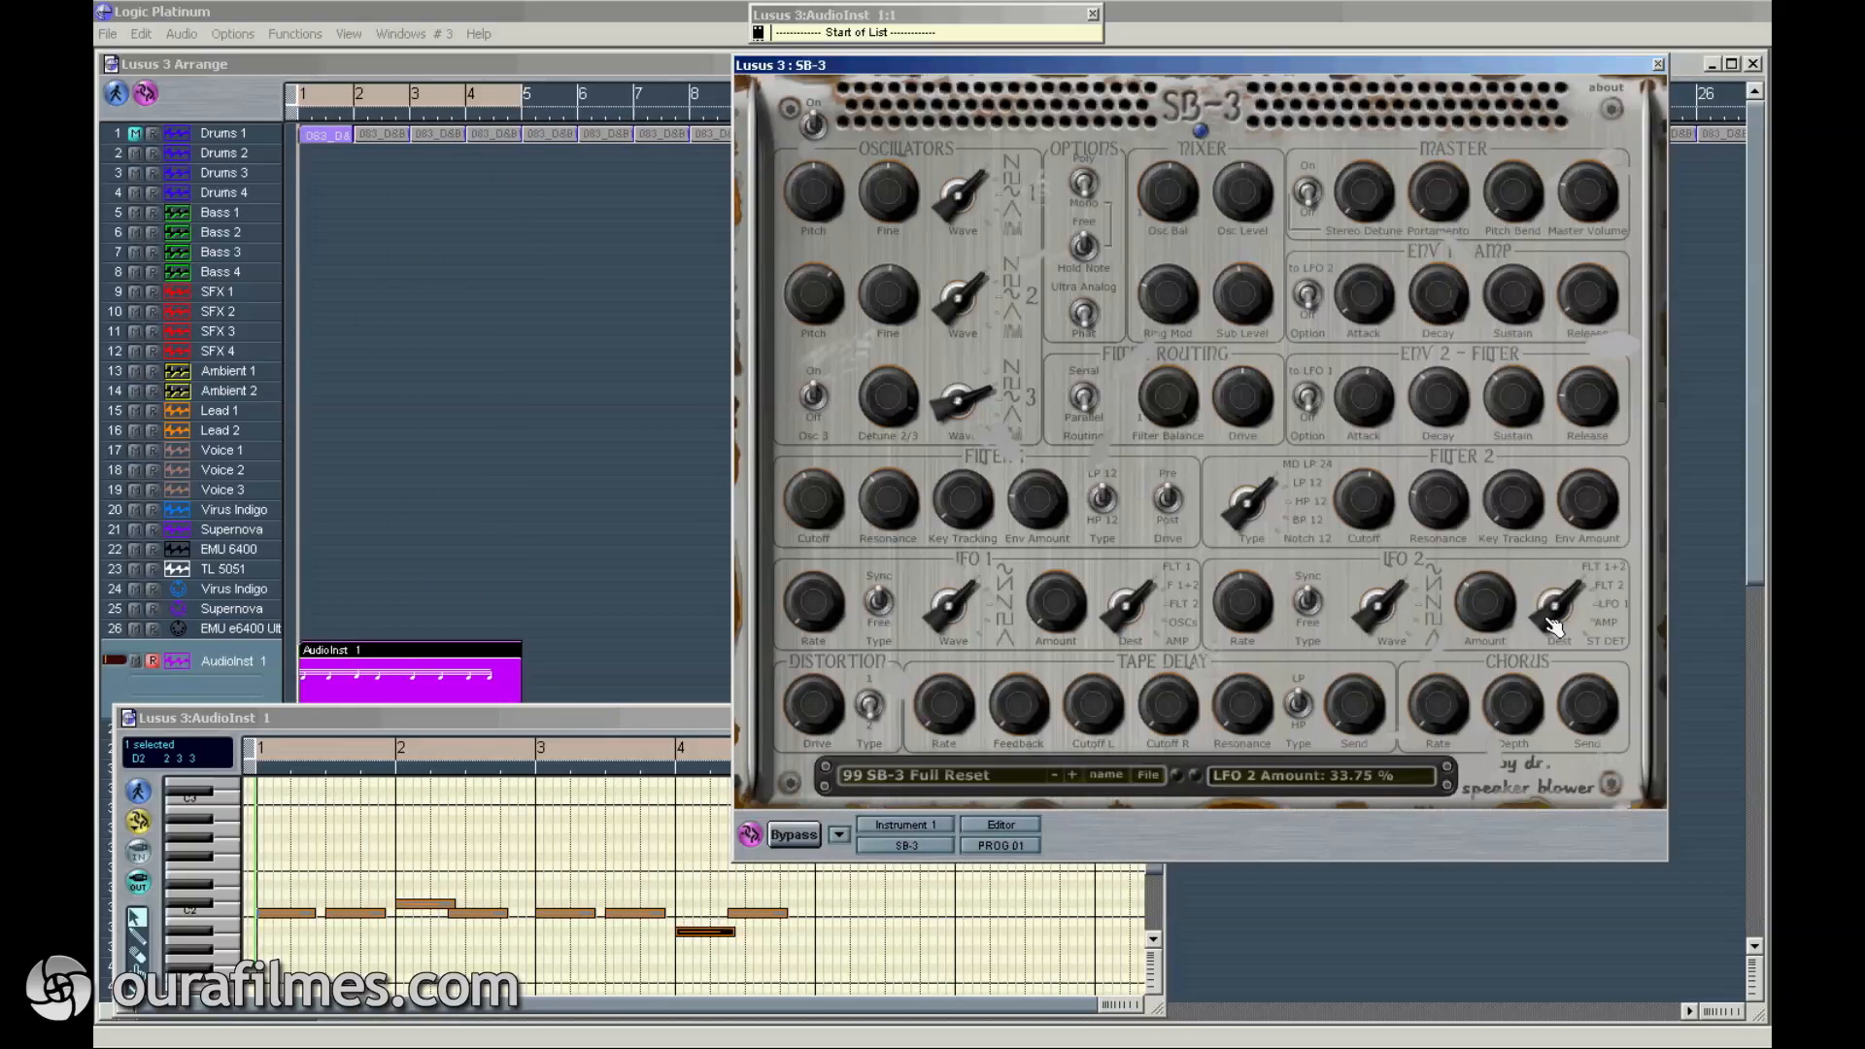
pyautogui.moveTo(1554, 626); pyautogui.dragTo(1571, 556)
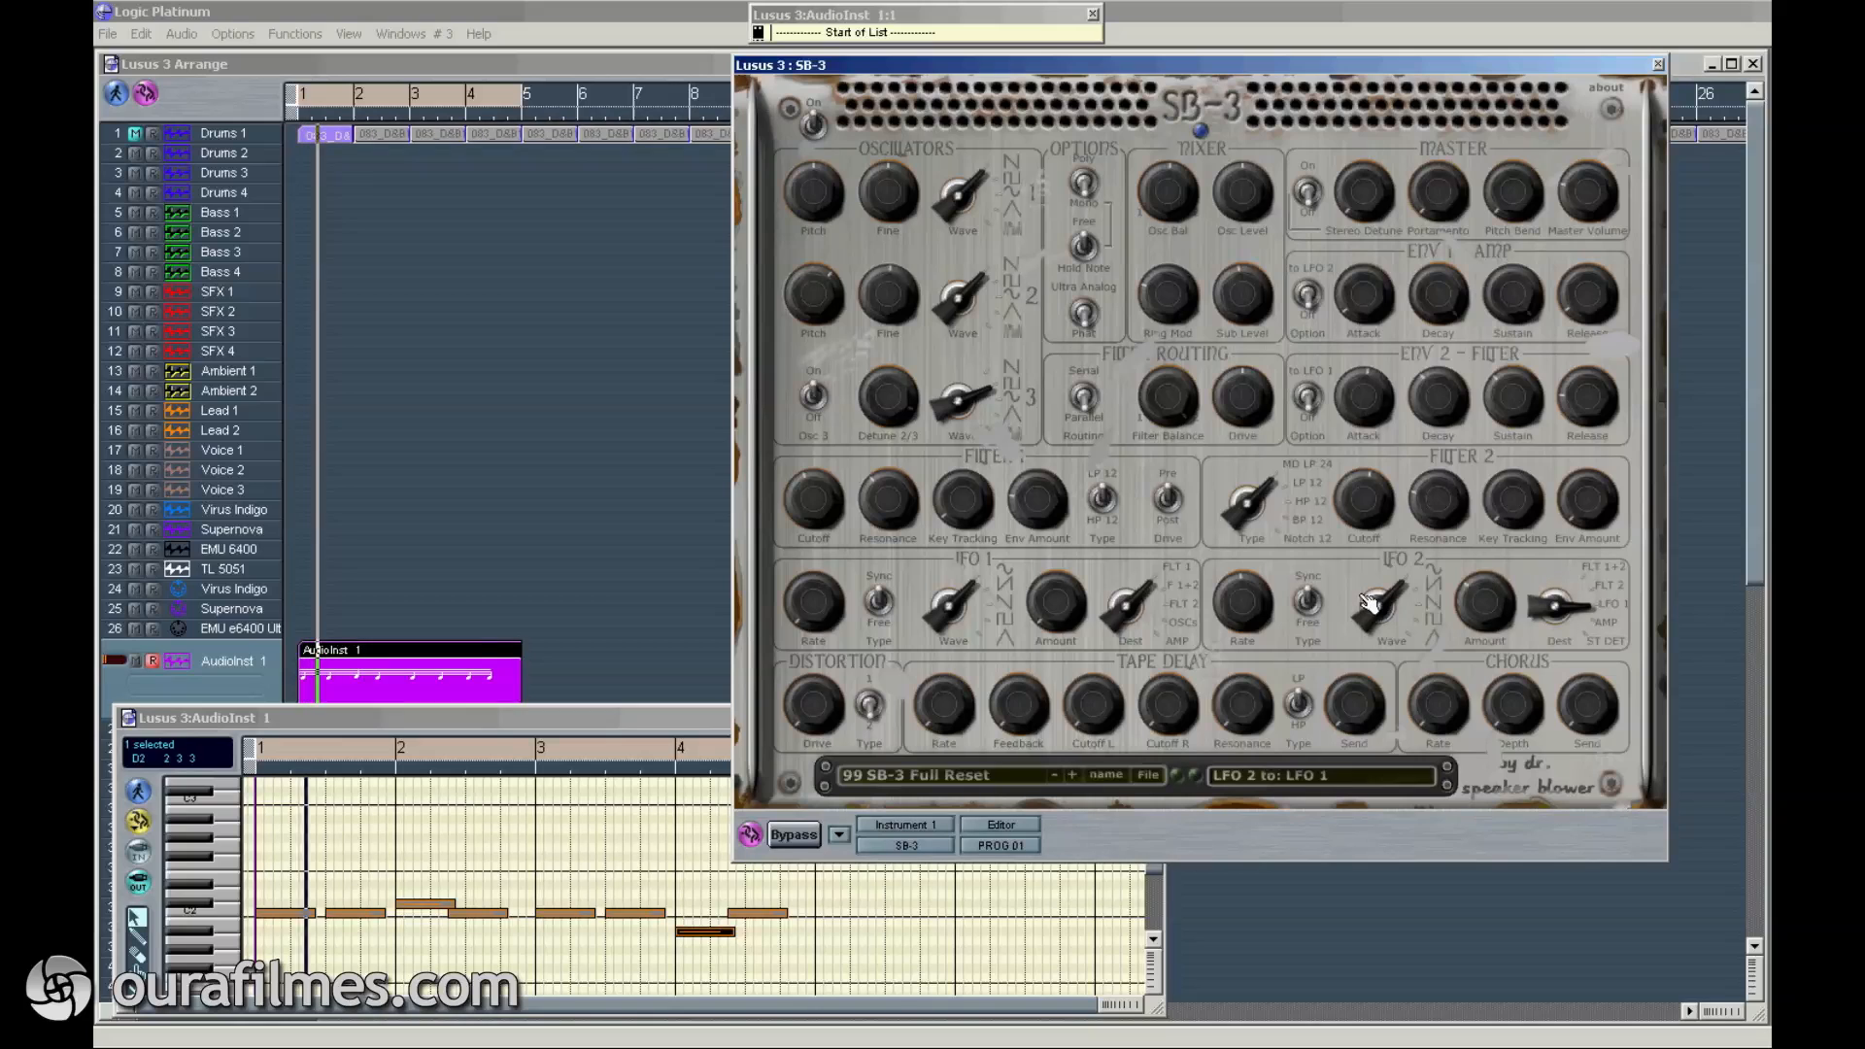
pyautogui.moveTo(1146, 626); pyautogui.dragTo(1064, 501)
pyautogui.moveTo(790, 614); pyautogui.dragTo(821, 552)
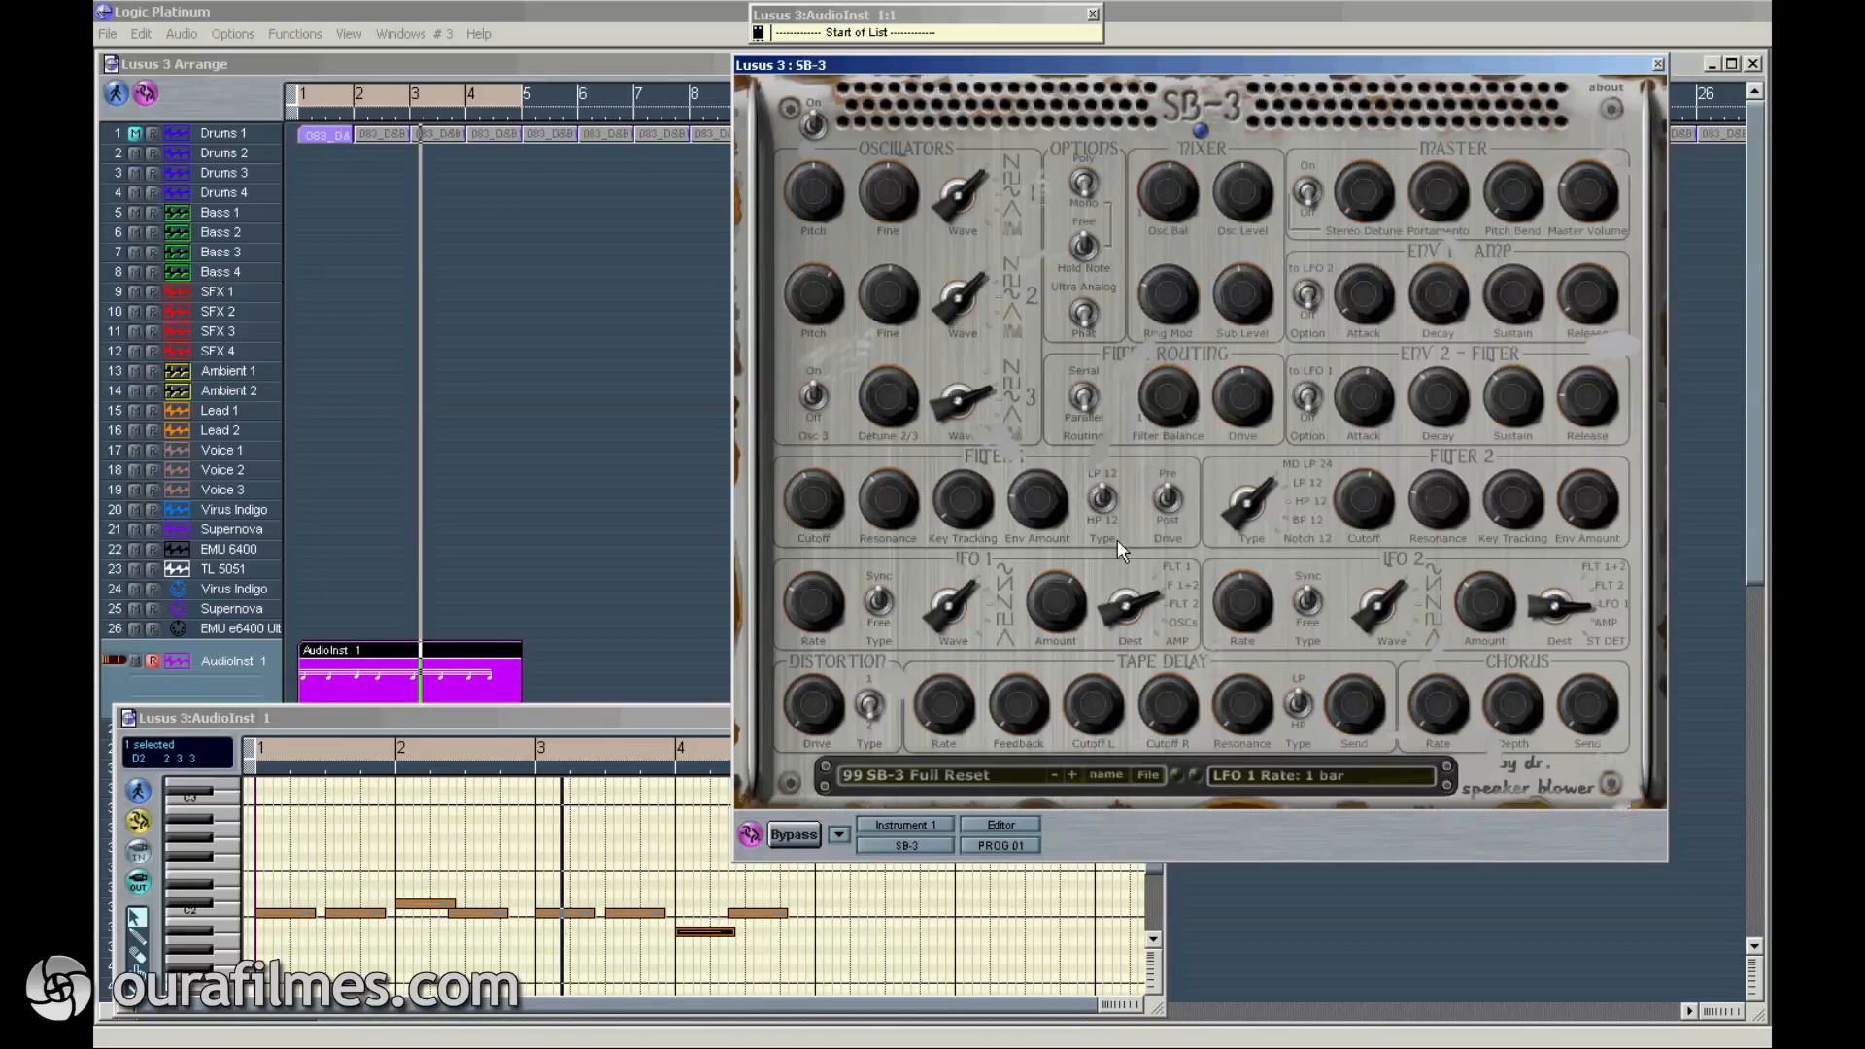
# Step: Dial in the tape delay's send, filter type, rate and feedback, with the left filter cutoff at 43 % and resonance at 20 %
pyautogui.moveTo(1364, 713); pyautogui.dragTo(1371, 680)
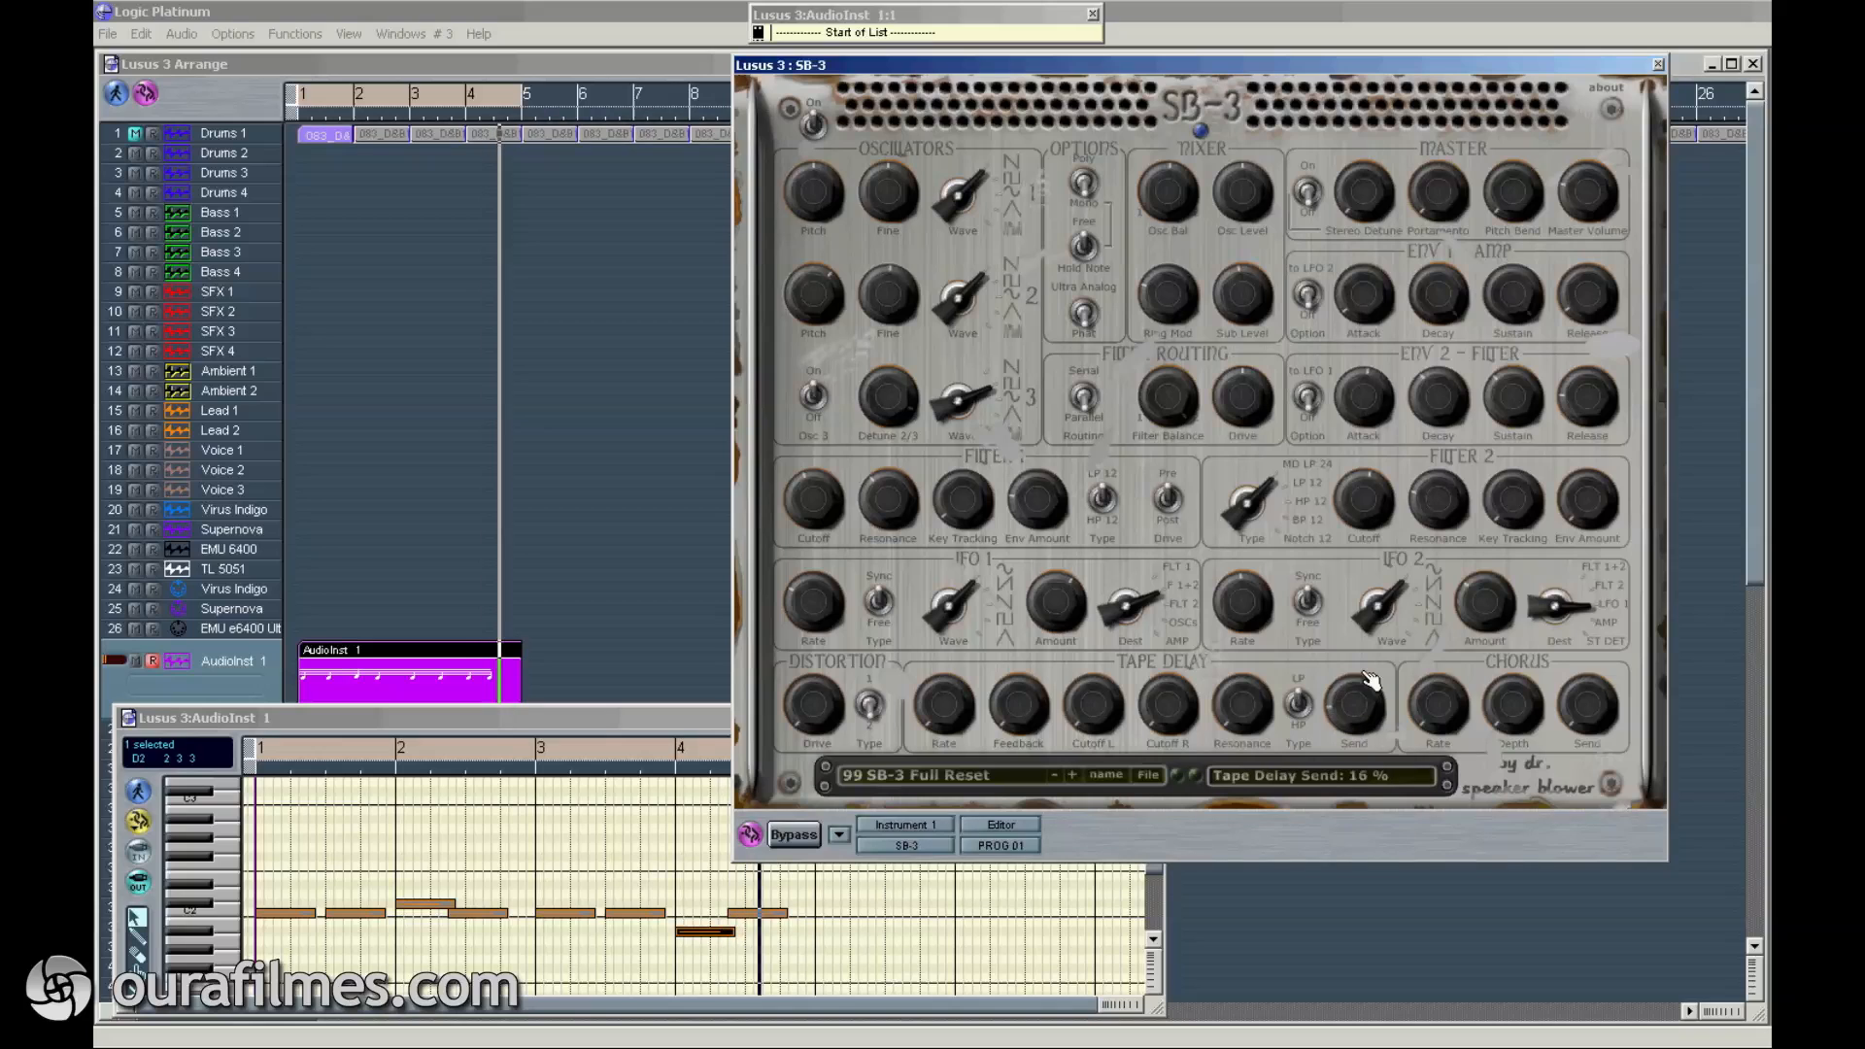
pyautogui.click(1308, 703)
pyautogui.moveTo(1254, 713); pyautogui.dragTo(1207, 634)
pyautogui.moveTo(957, 719); pyautogui.dragTo(993, 575)
pyautogui.moveTo(1026, 711); pyautogui.dragTo(1127, 659)
pyautogui.click(1098, 712)
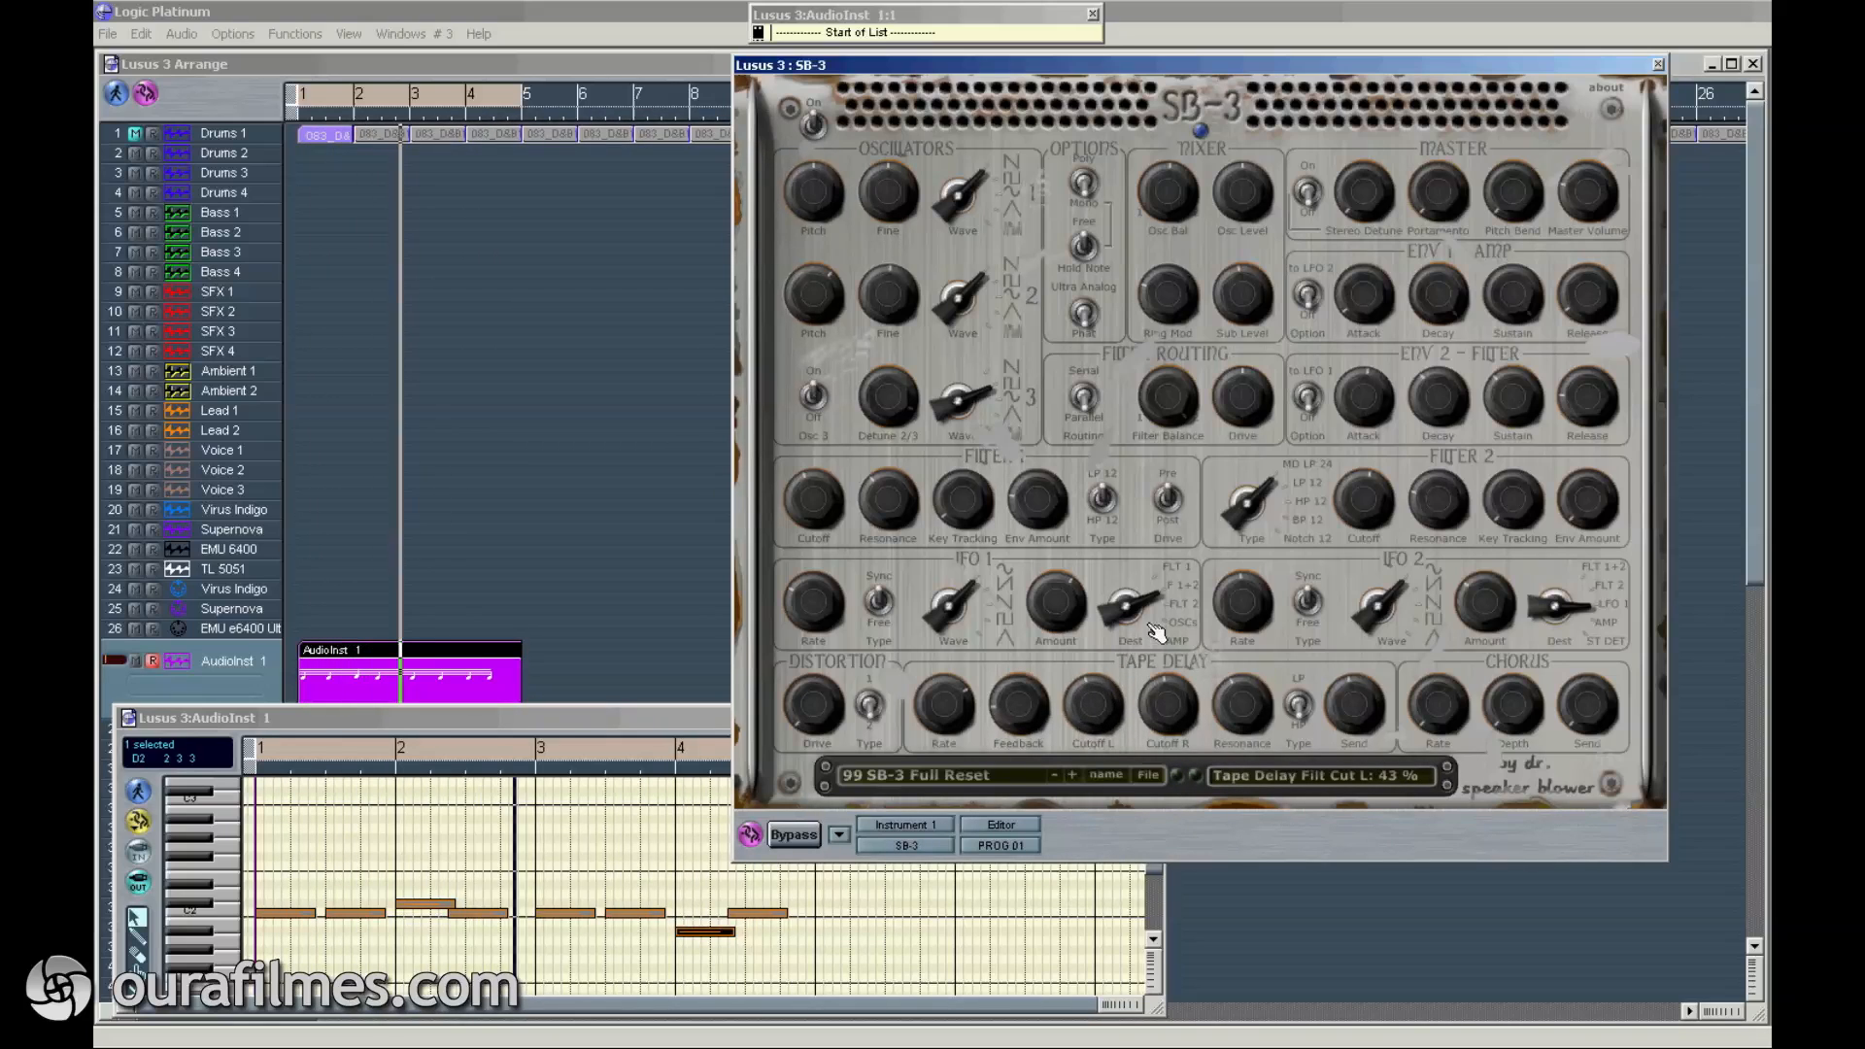
pyautogui.click(1261, 708)
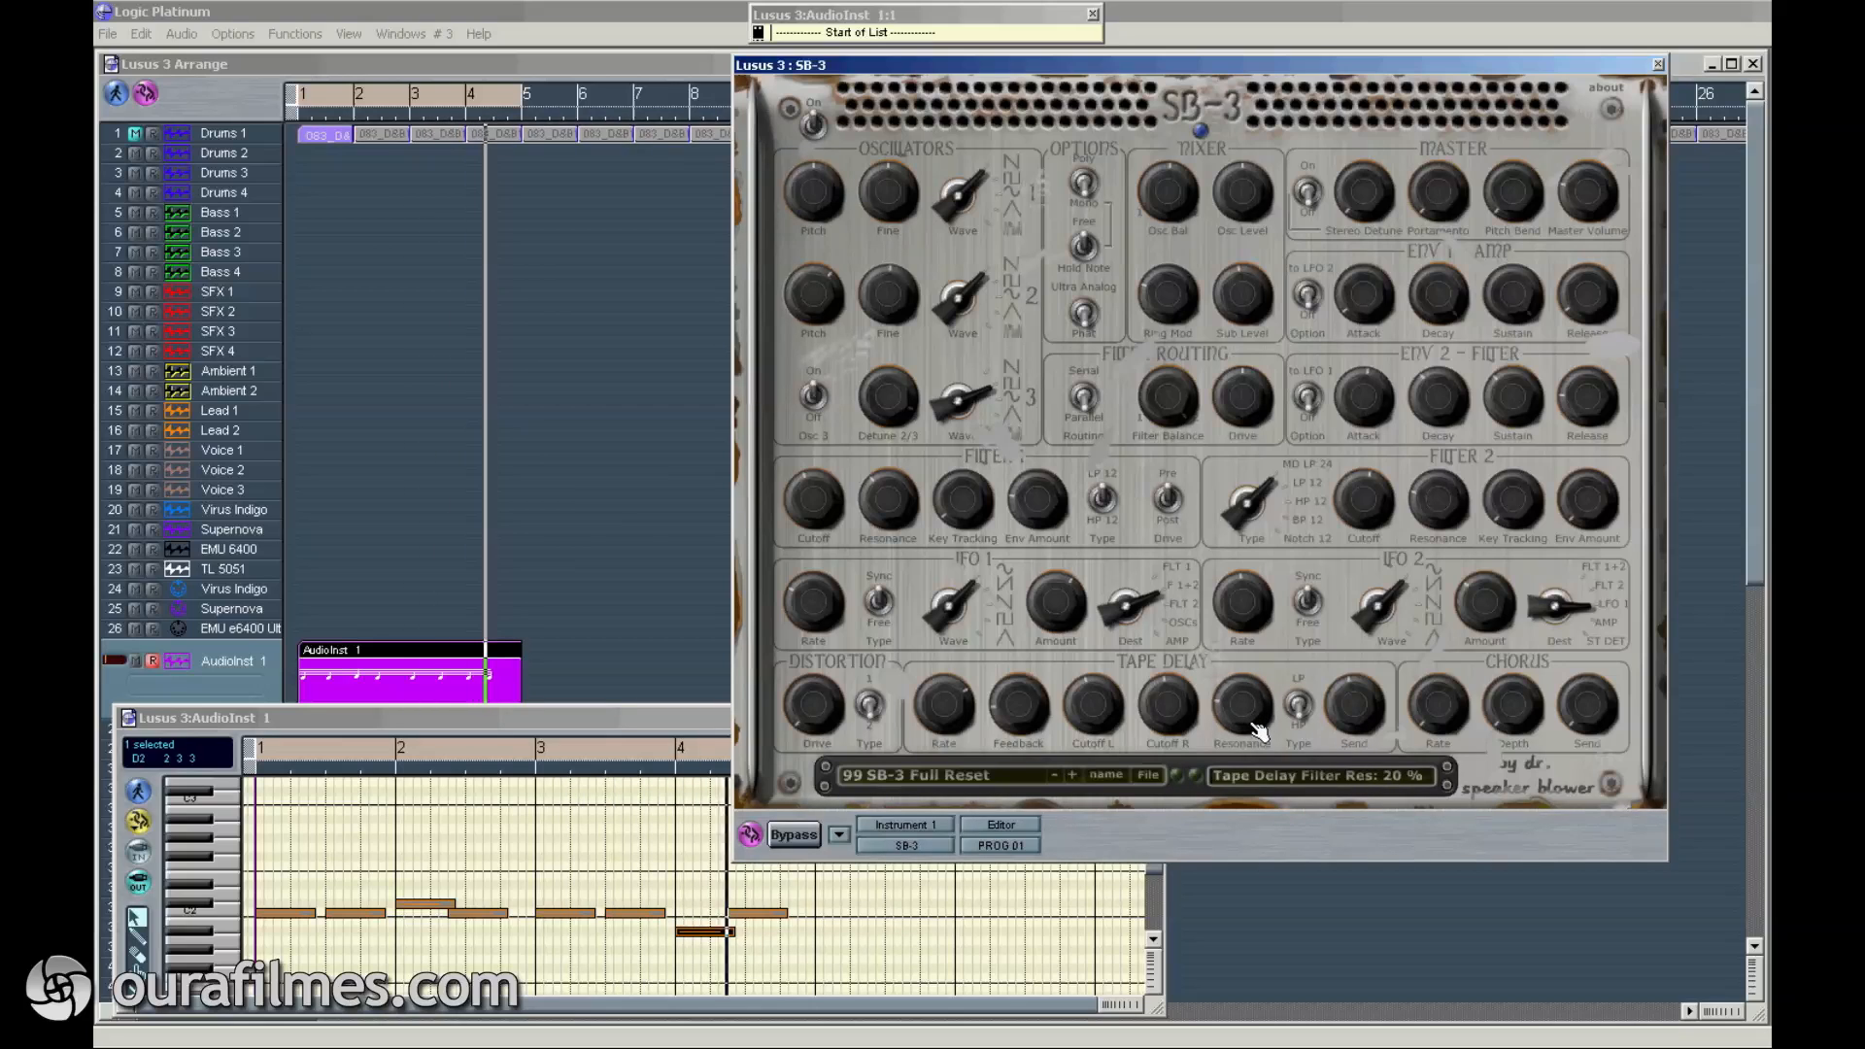
pyautogui.click(1351, 730)
pyautogui.click(1025, 716)
# Step: Set the distortion drive to 9 % and the master volume to 18 %
pyautogui.click(827, 702)
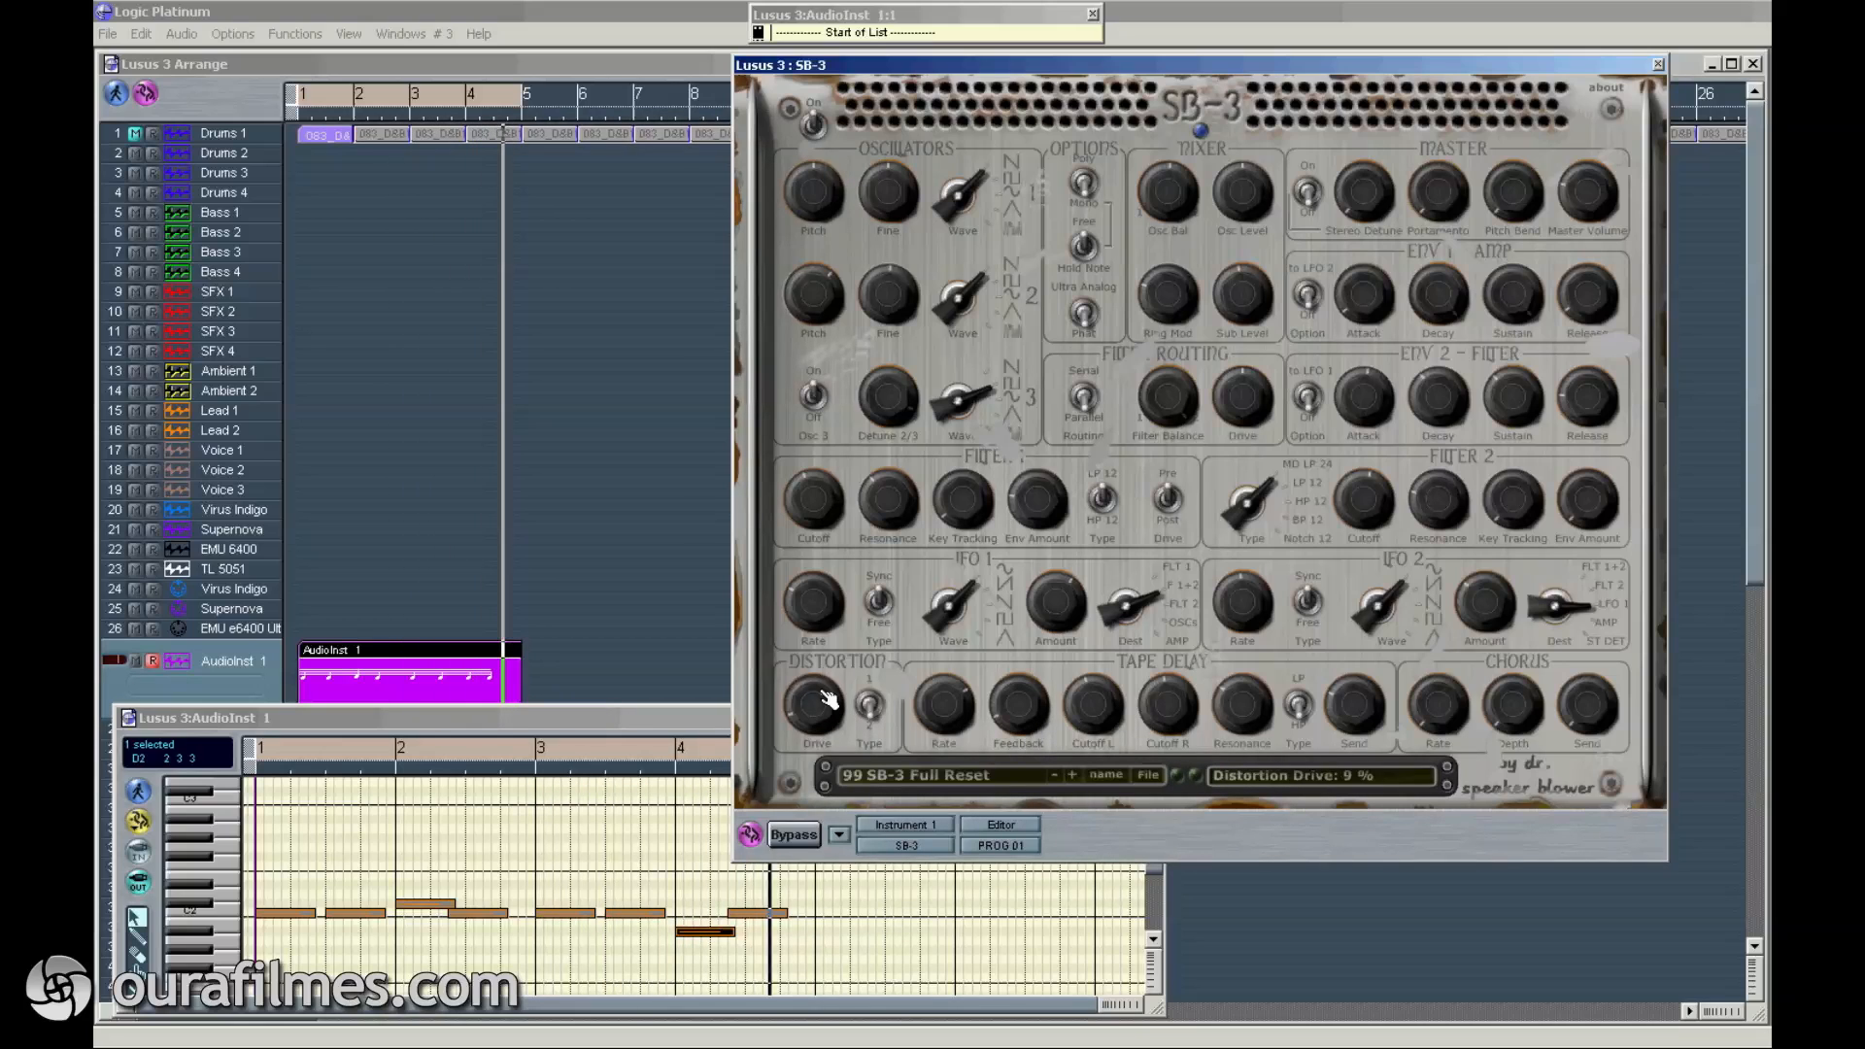
pyautogui.moveTo(1591, 199); pyautogui.dragTo(1587, 204)
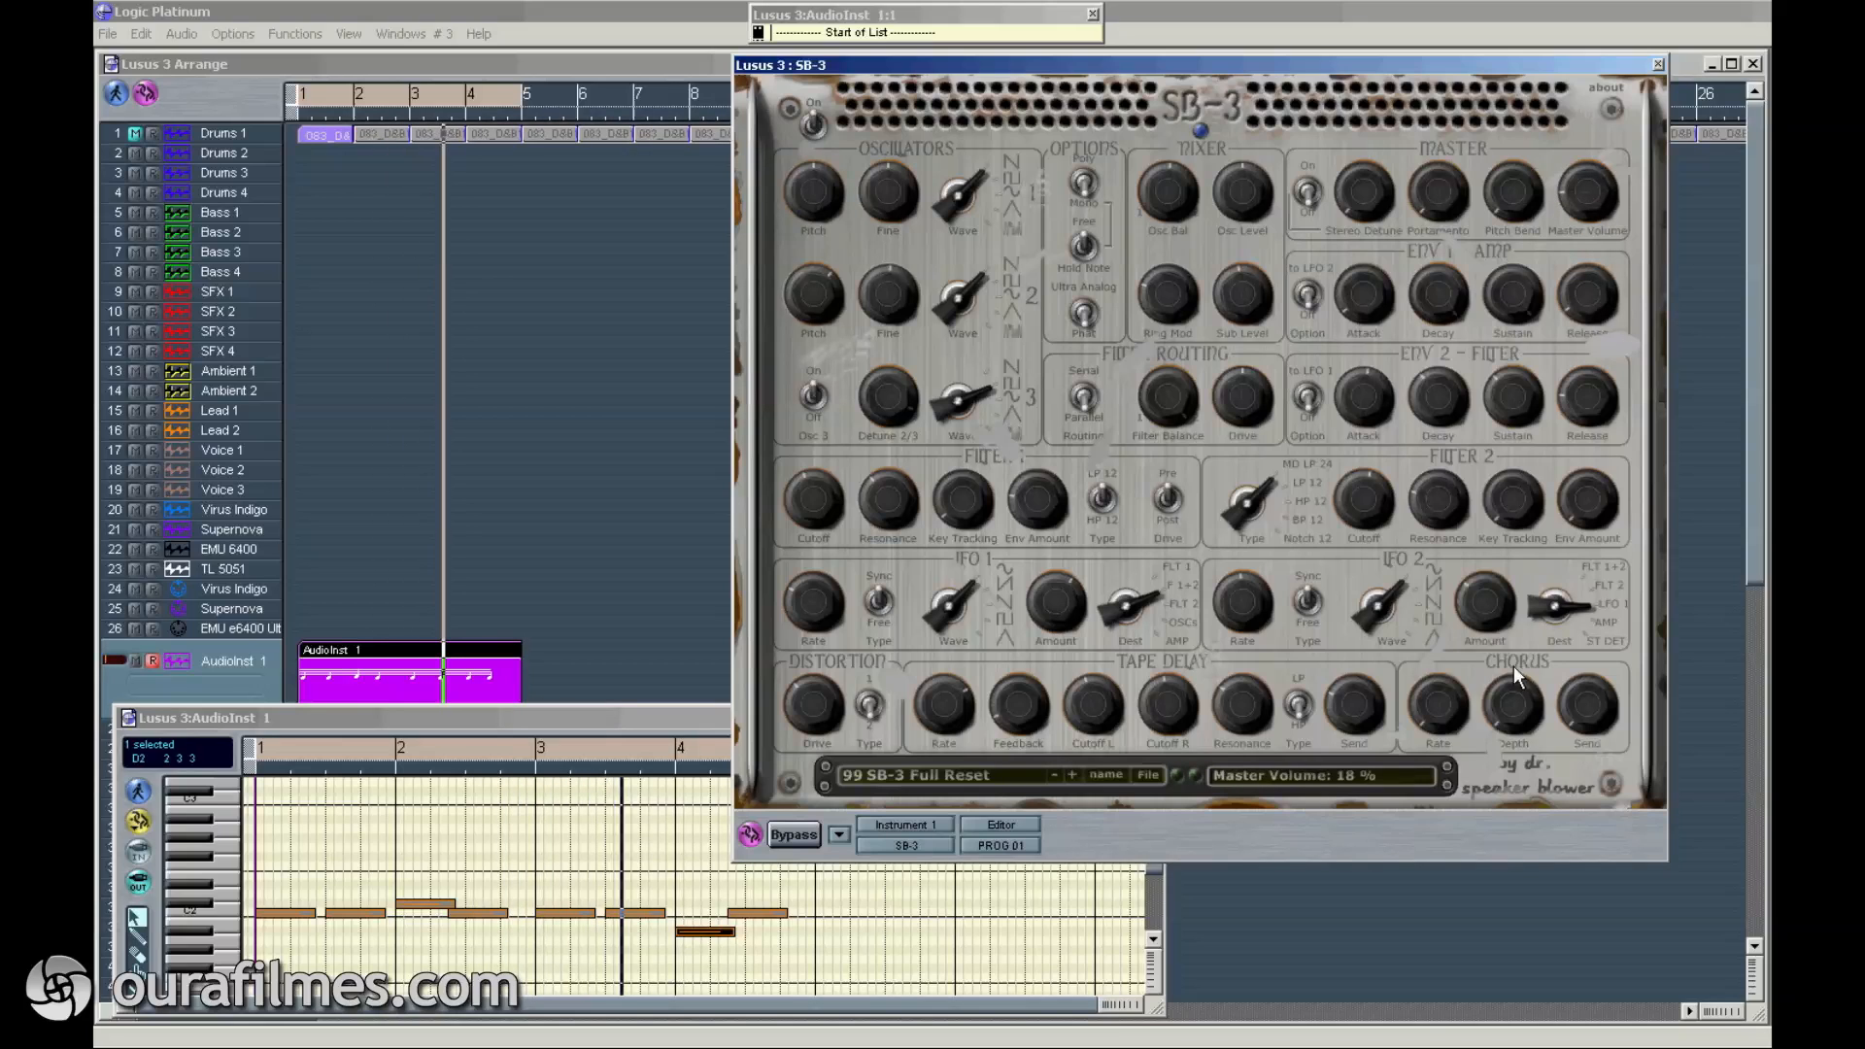
# Step: Adjust the chorus send and depth, and set the chorus rate to 18 %
pyautogui.moveTo(1578, 709); pyautogui.dragTo(1605, 661)
pyautogui.moveTo(1635, 554); pyautogui.dragTo(1646, 521)
pyautogui.moveTo(1512, 703); pyautogui.dragTo(1541, 541)
pyautogui.moveTo(1438, 700); pyautogui.dragTo(1451, 661)
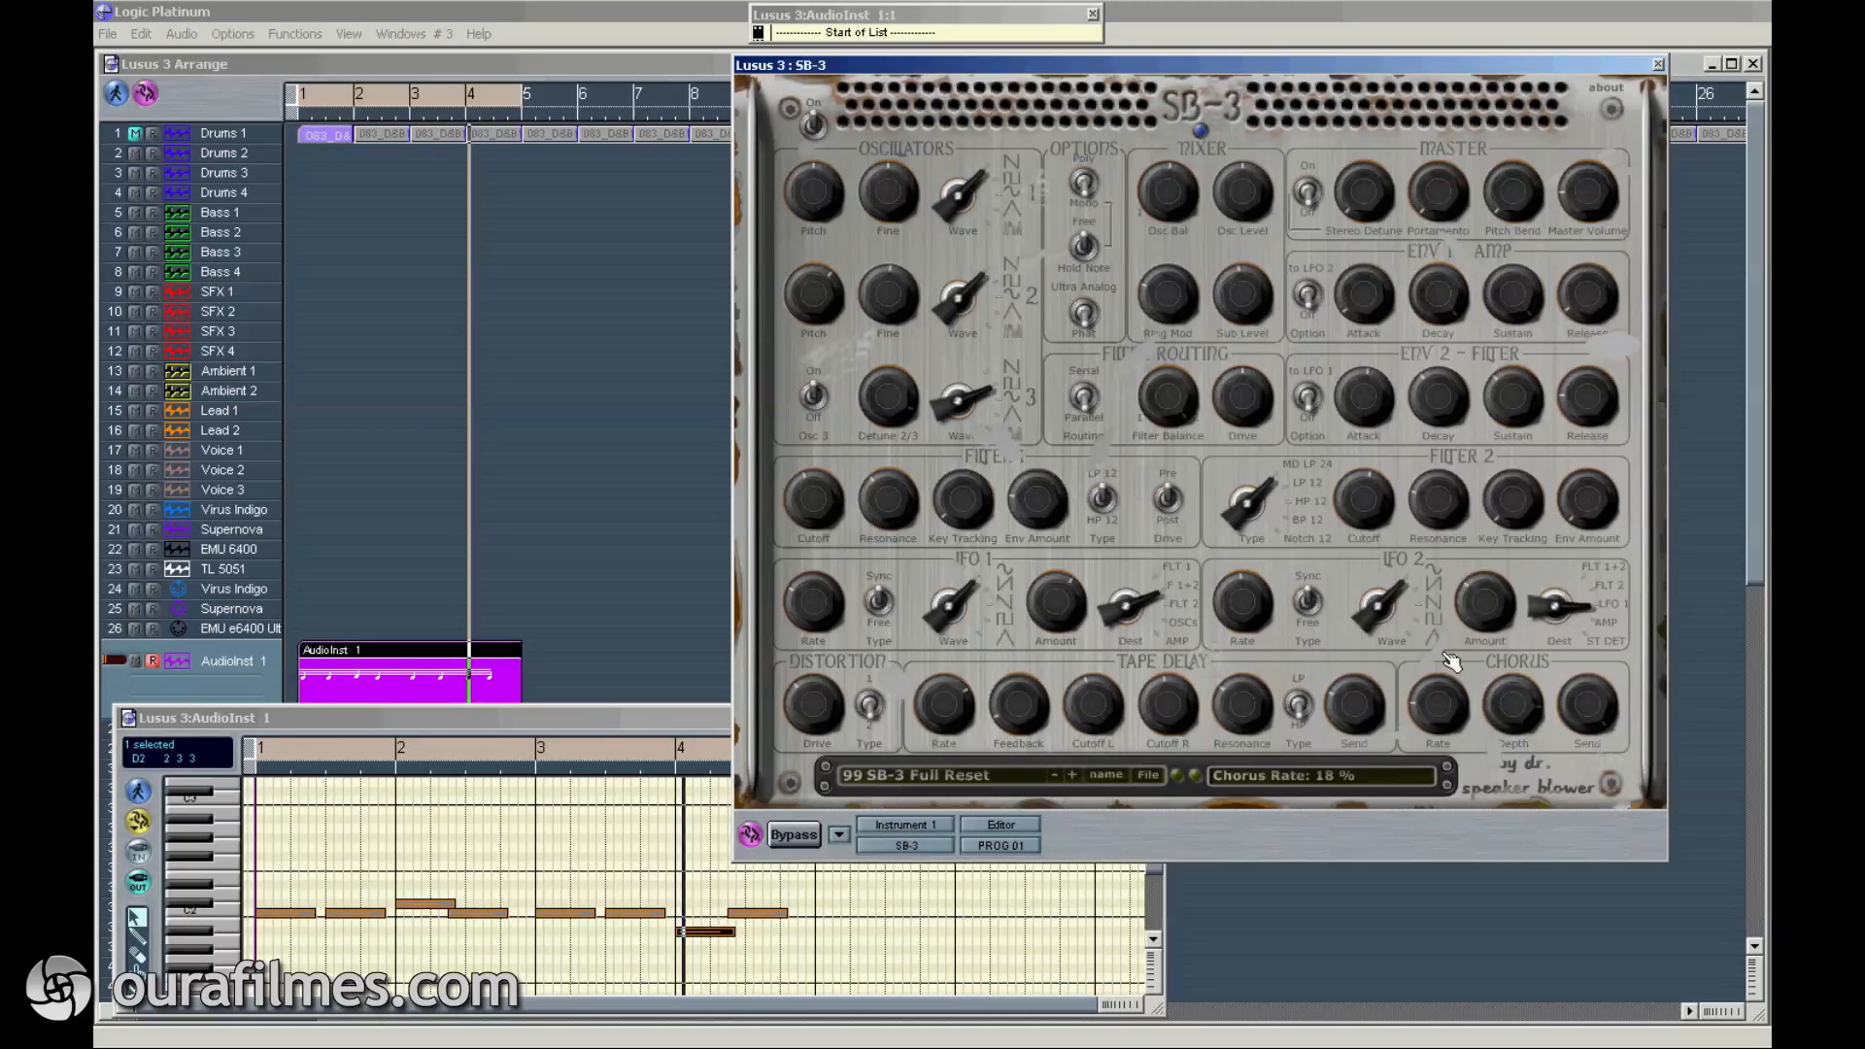
# Step: Switch on and adjust the stereo detune, and set the mono portamento to 26 %
pyautogui.click(1312, 194)
pyautogui.moveTo(1371, 204); pyautogui.dragTo(1348, 160)
pyautogui.moveTo(1444, 198)
pyautogui.mouseDown()
pyautogui.moveTo(1460, 154)
pyautogui.moveTo(1452, 186)
pyautogui.mouseUp()
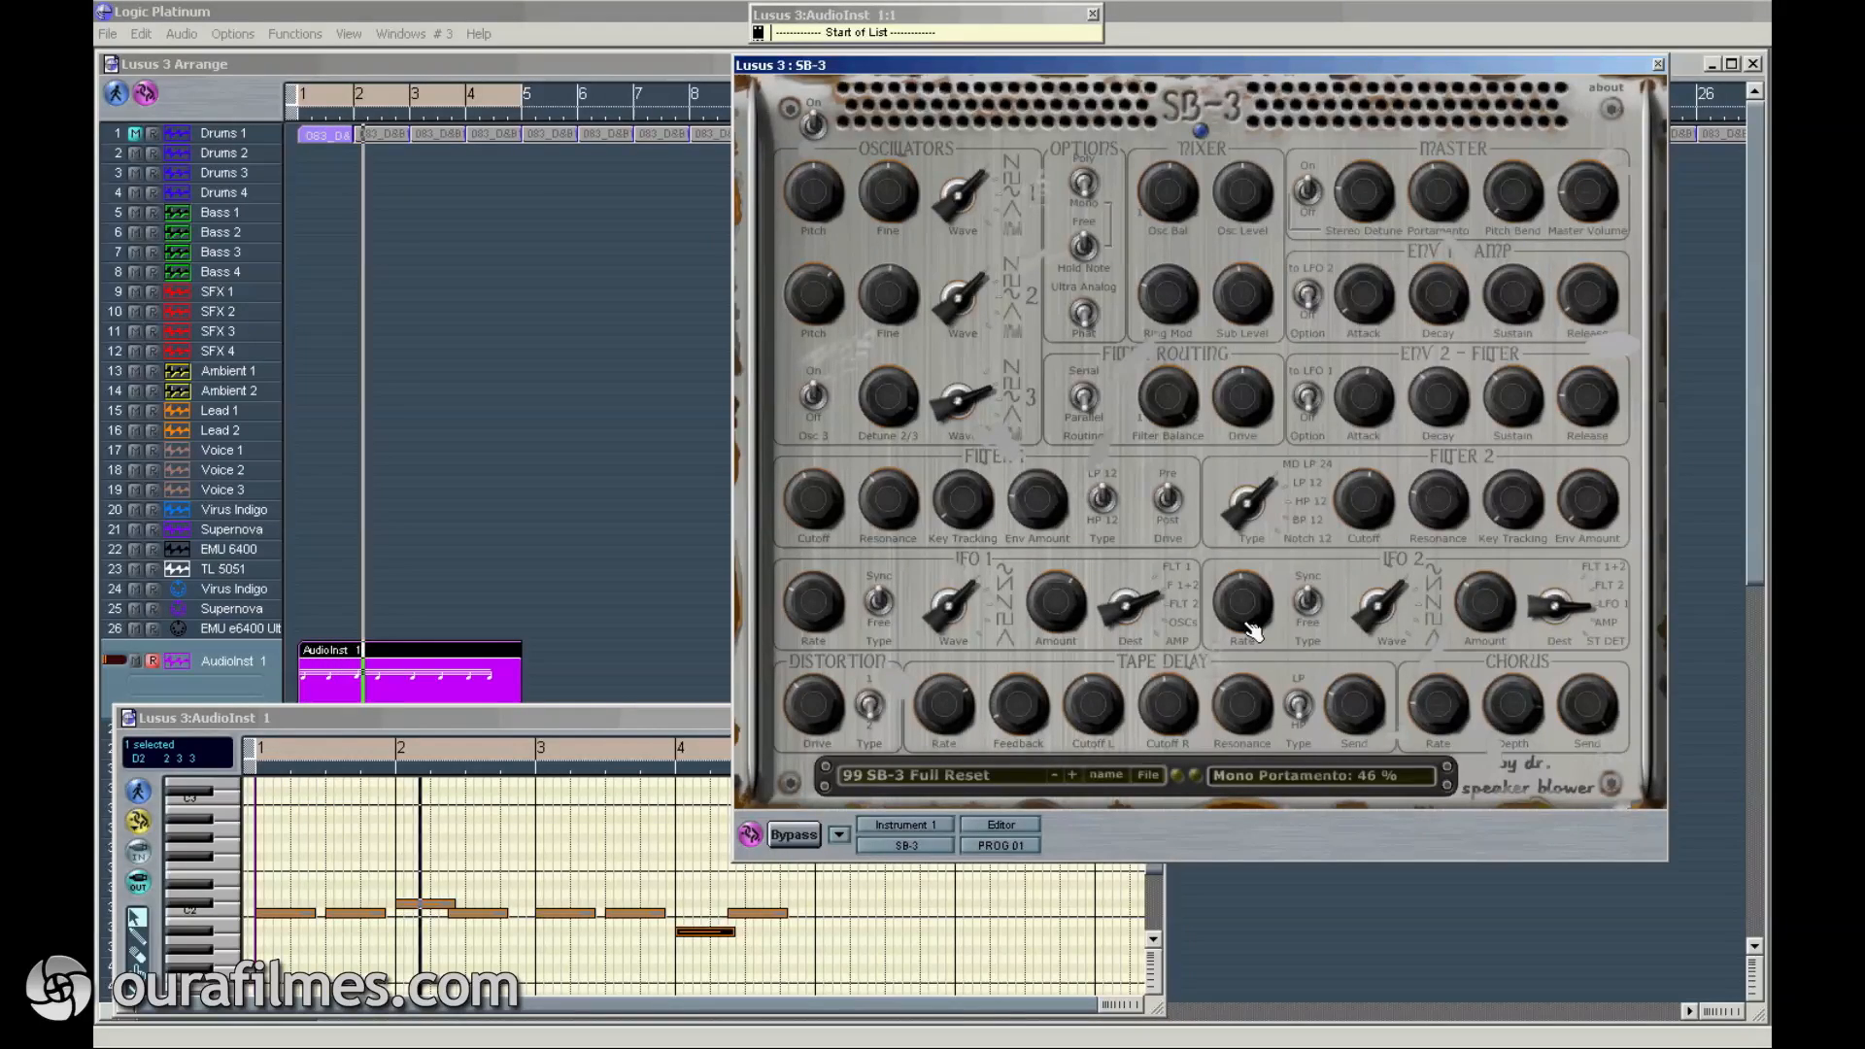
pyautogui.moveTo(1436, 192); pyautogui.dragTo(1430, 225)
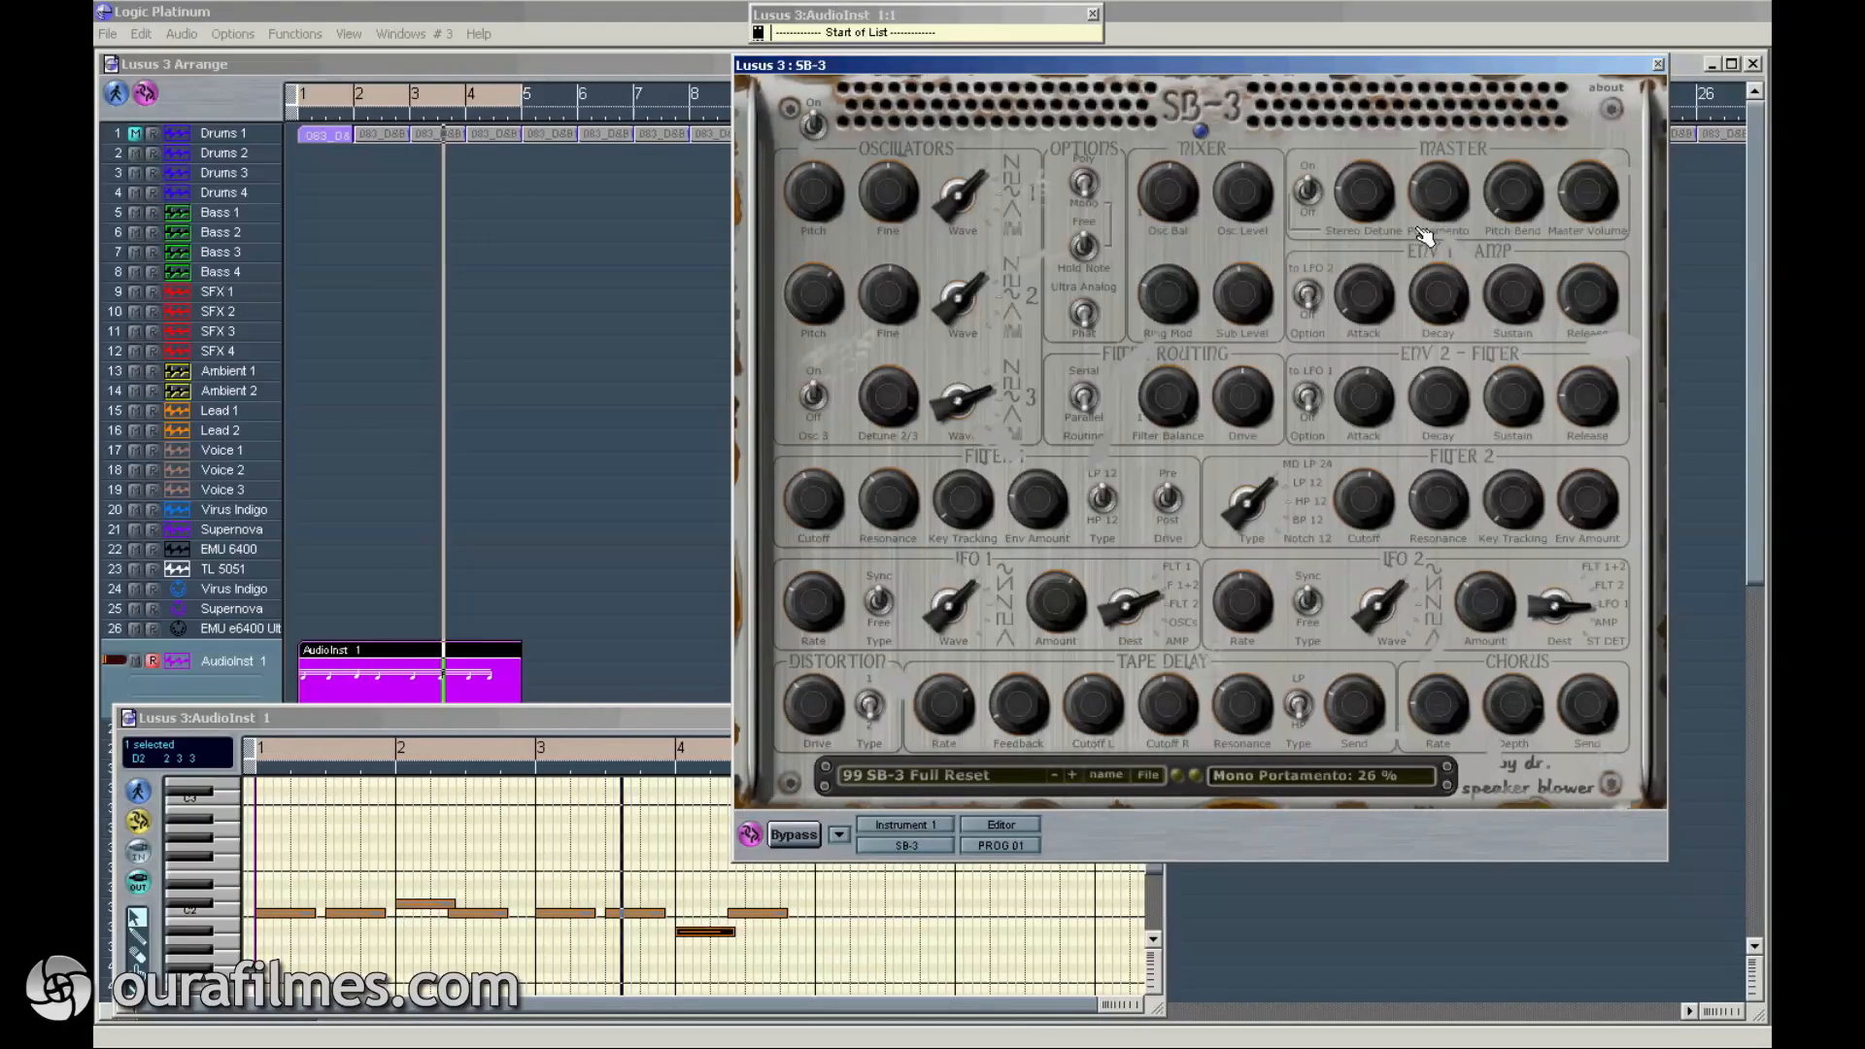
# Step: Shape the amp envelope by adjusting its sustain and setting decay to 52 % and release to 26 %
pyautogui.moveTo(1426, 303); pyautogui.dragTo(1419, 470)
pyautogui.moveTo(1514, 299); pyautogui.dragTo(1421, 488)
pyautogui.moveTo(1437, 305); pyautogui.dragTo(1477, 227)
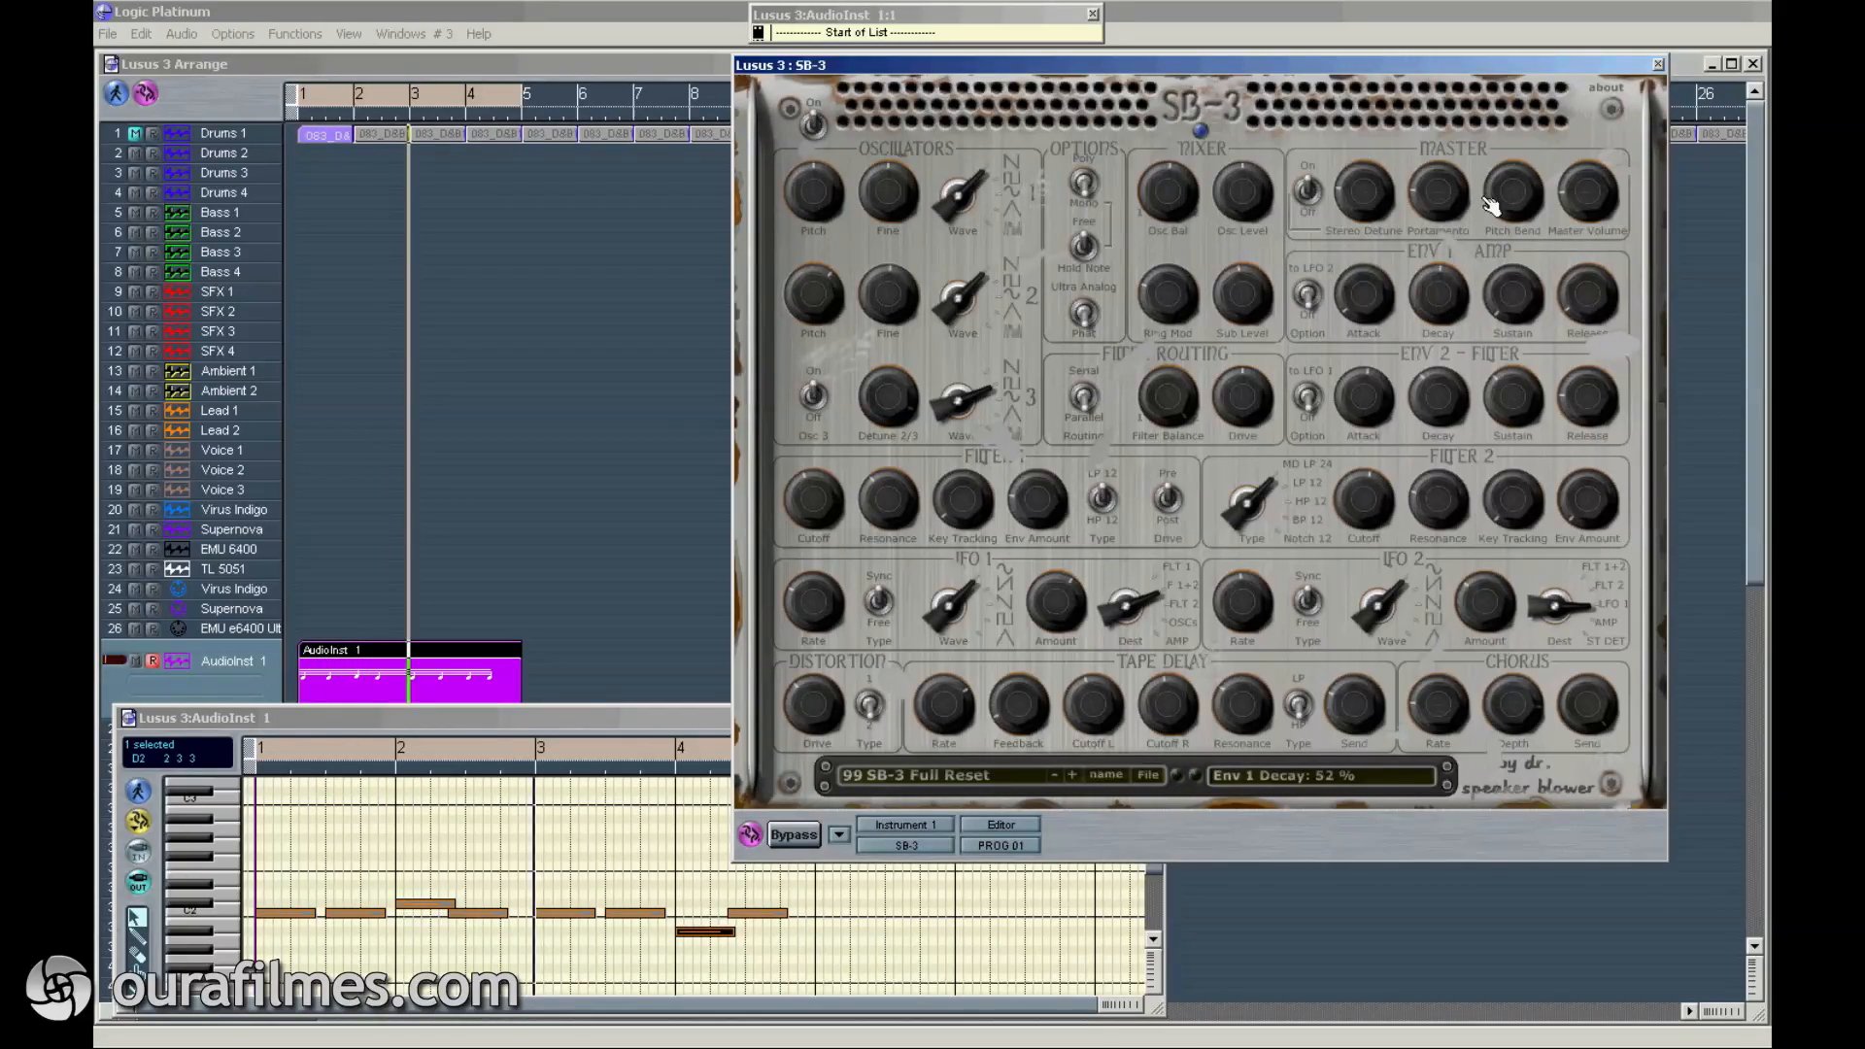
pyautogui.moveTo(1616, 300); pyautogui.dragTo(1604, 269)
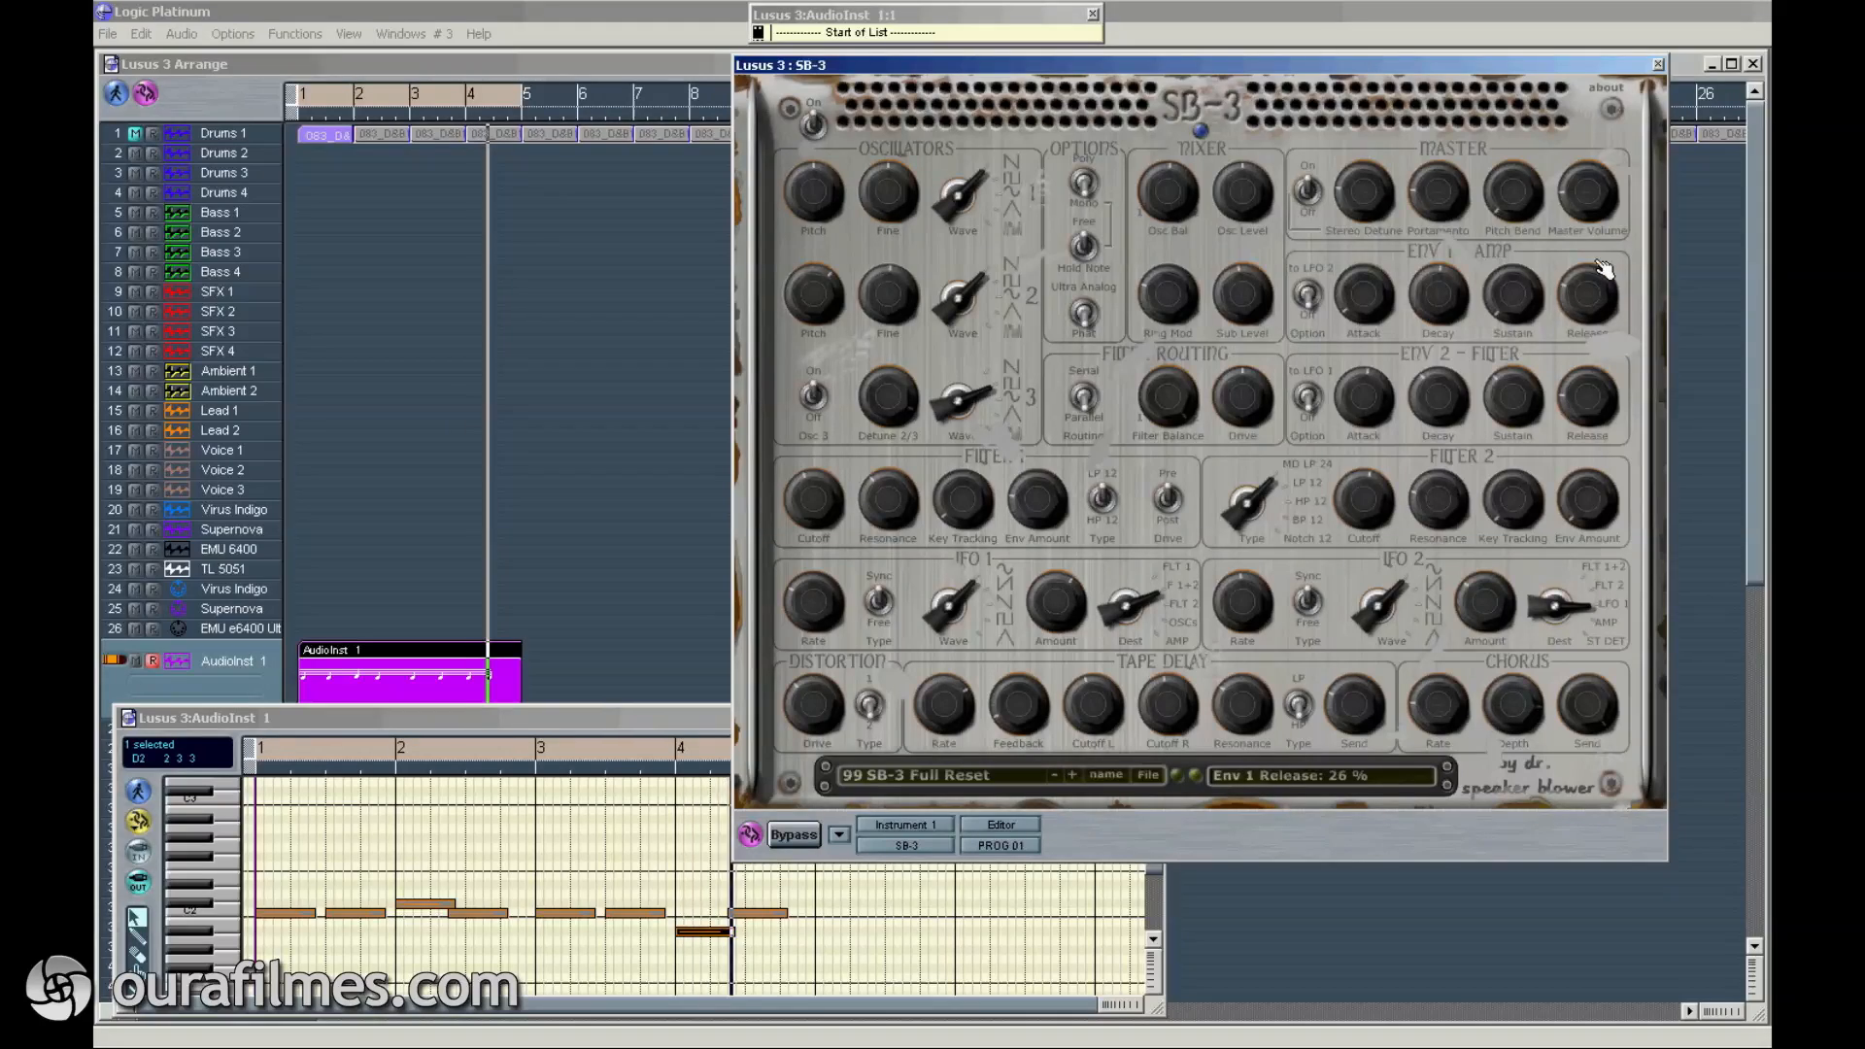
# Step: Adjust envelope 2's decay and sustain, and set Filter 2's envelope amount to 70 % and cutoff to 44 %
pyautogui.moveTo(1454, 411); pyautogui.dragTo(1357, 492)
pyautogui.moveTo(1535, 407); pyautogui.dragTo(1520, 437)
pyautogui.moveTo(1516, 512); pyautogui.dragTo(1537, 500)
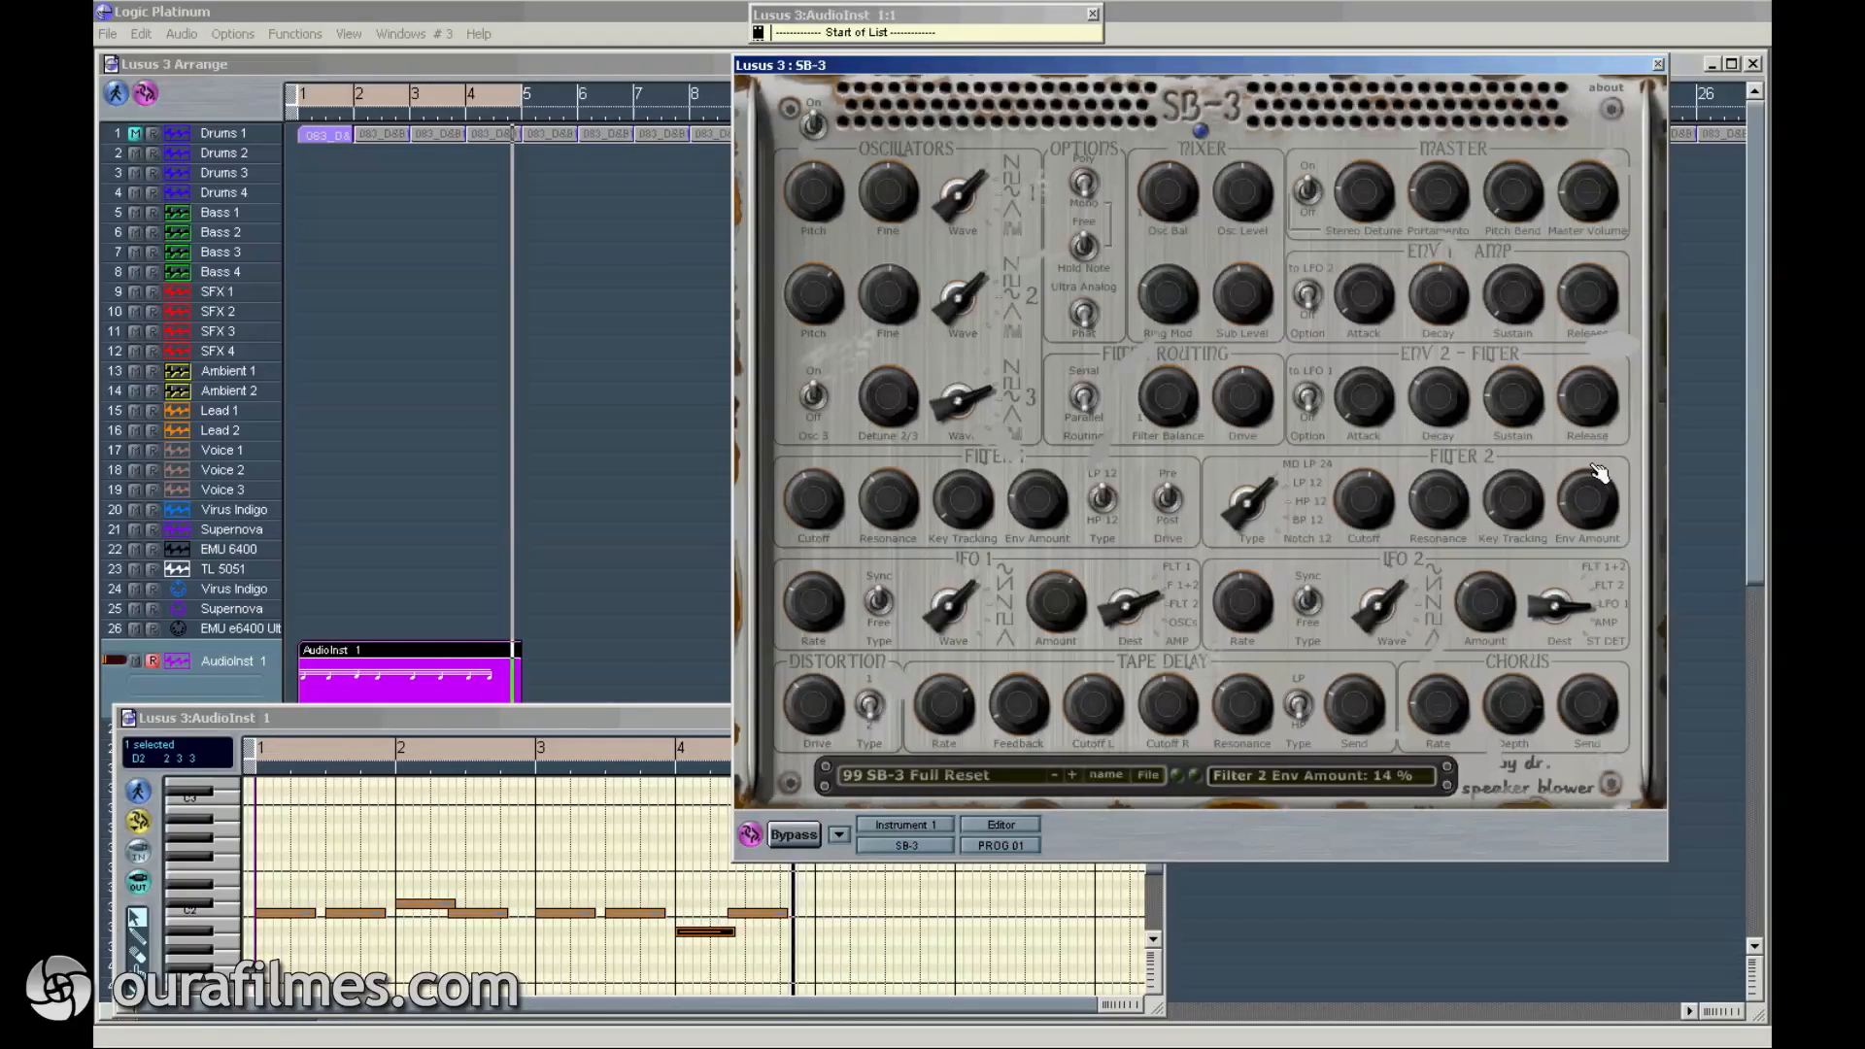
pyautogui.moveTo(1603, 381); pyautogui.dragTo(1605, 362)
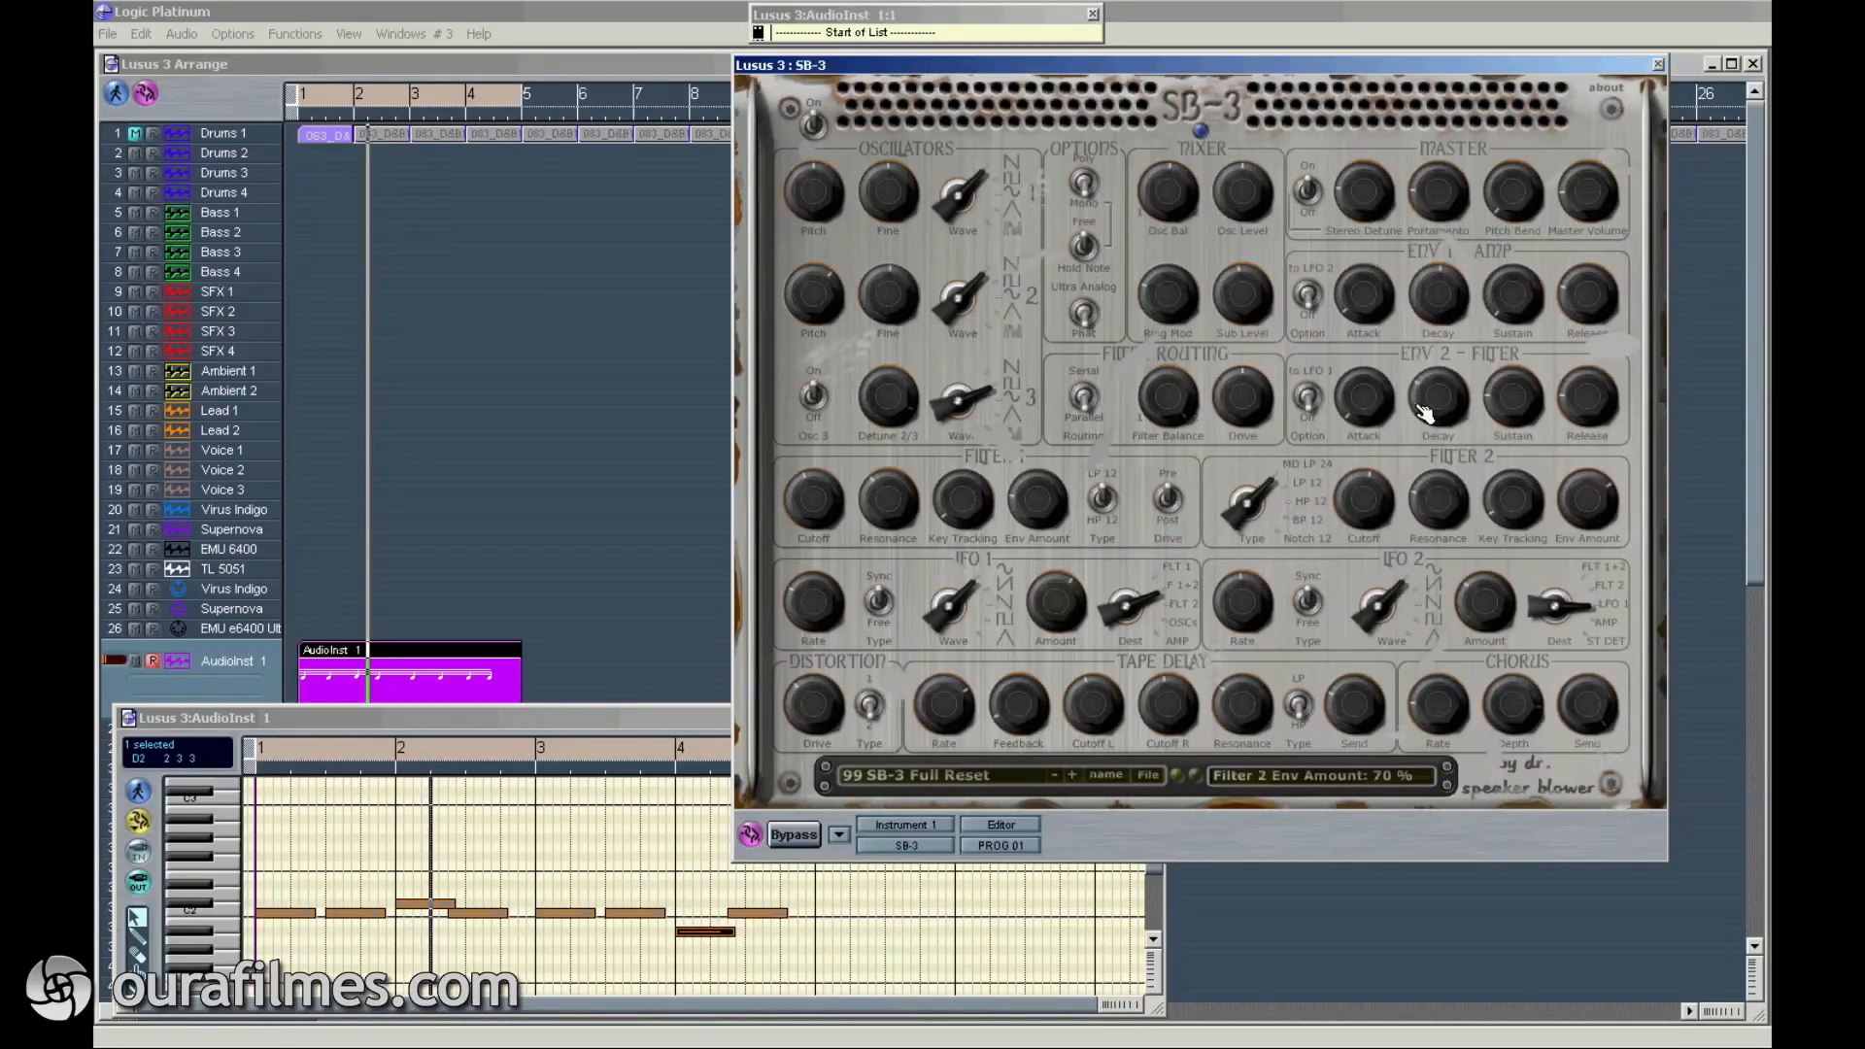
pyautogui.moveTo(1365, 503); pyautogui.dragTo(1374, 526)
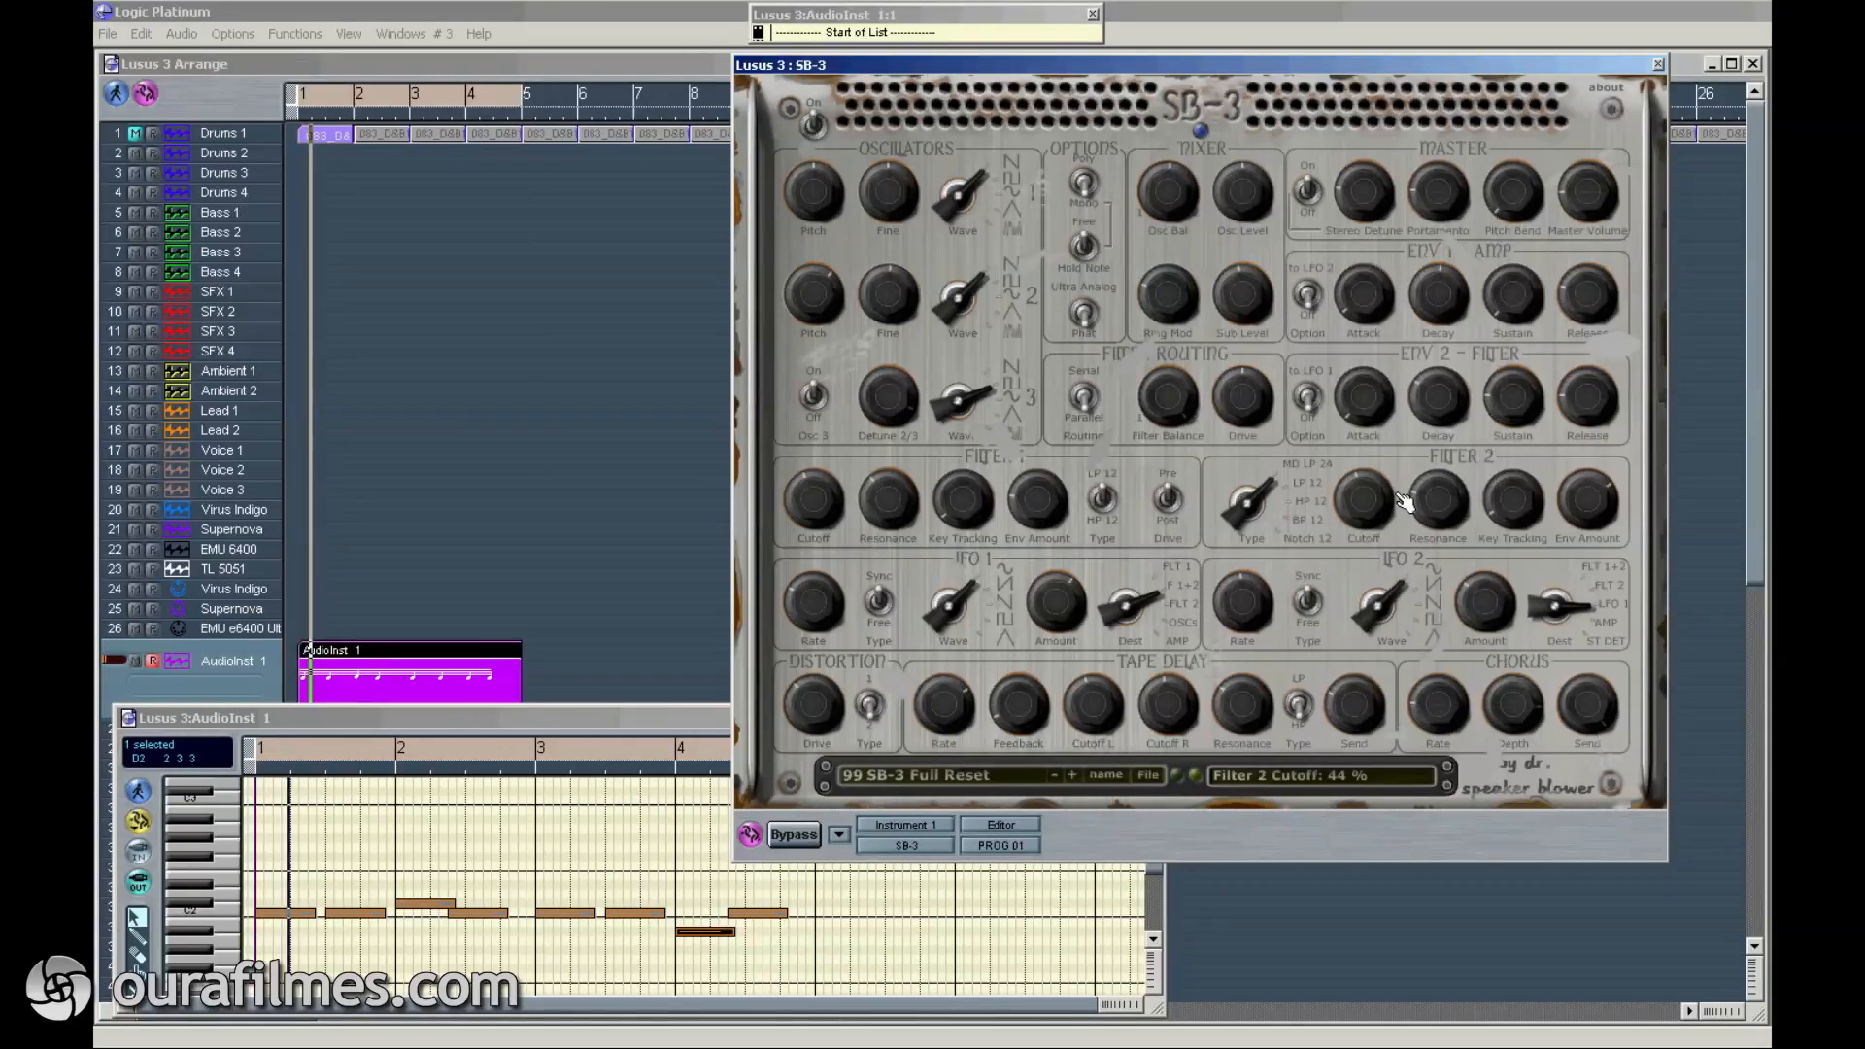
# Step: Unmute the Drums 1 track and select it in the arrangement
pyautogui.click(133, 132)
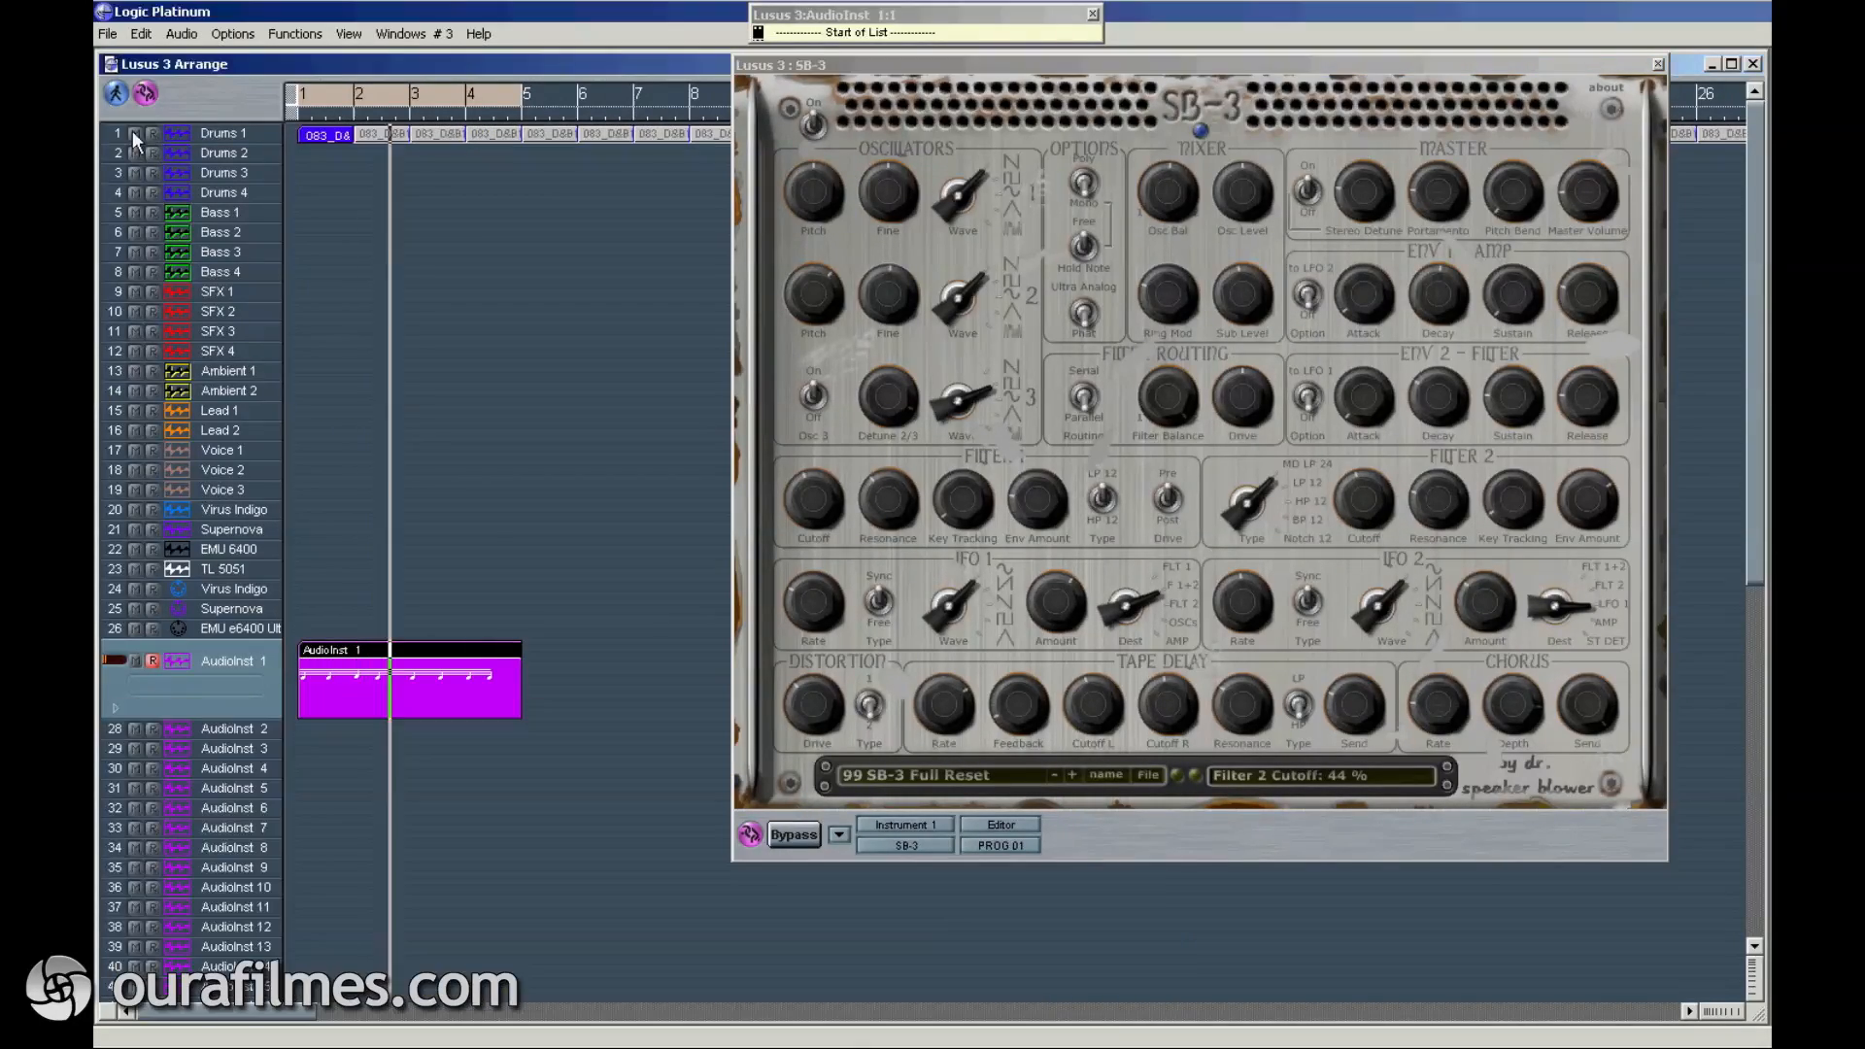
pyautogui.click(233, 139)
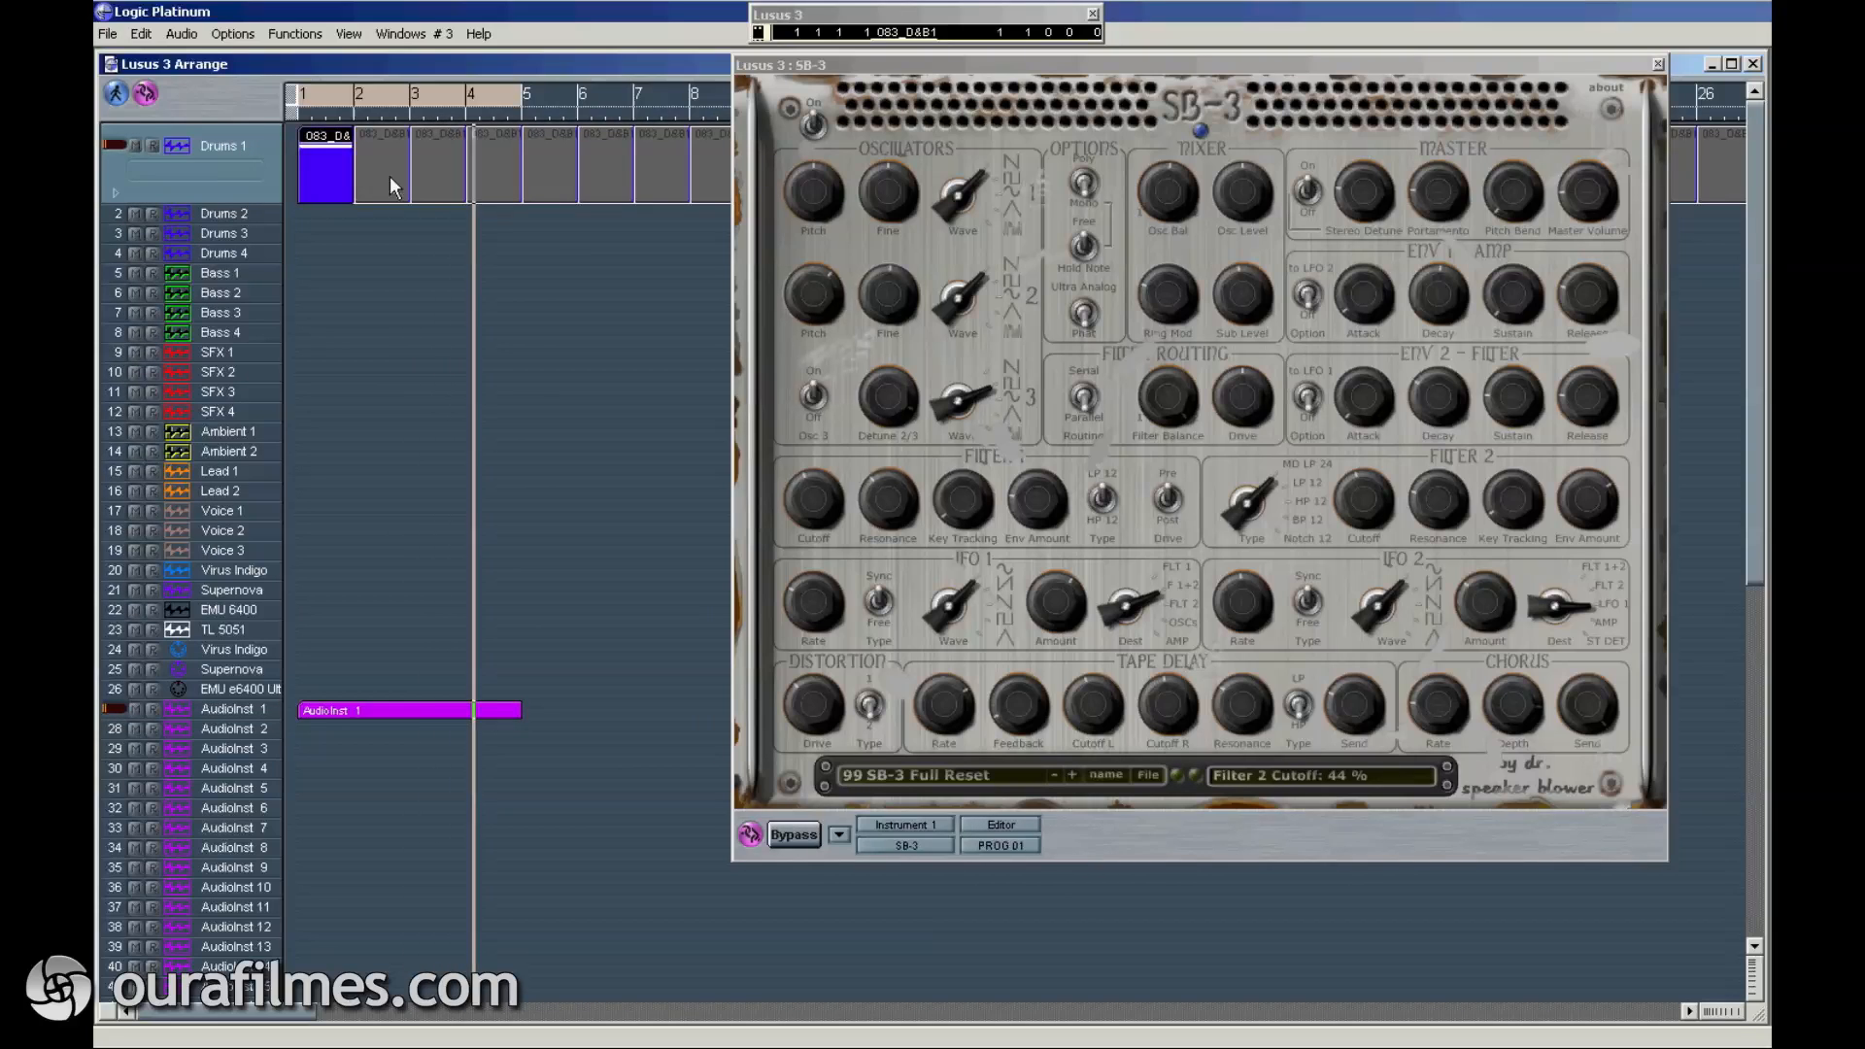
# Step: Set Filter 2's resonance to 32 % and key tracking to 16 %, and fine-tune its cutoff and Filter 1's key tracking
pyautogui.moveTo(1366, 512); pyautogui.dragTo(1363, 547)
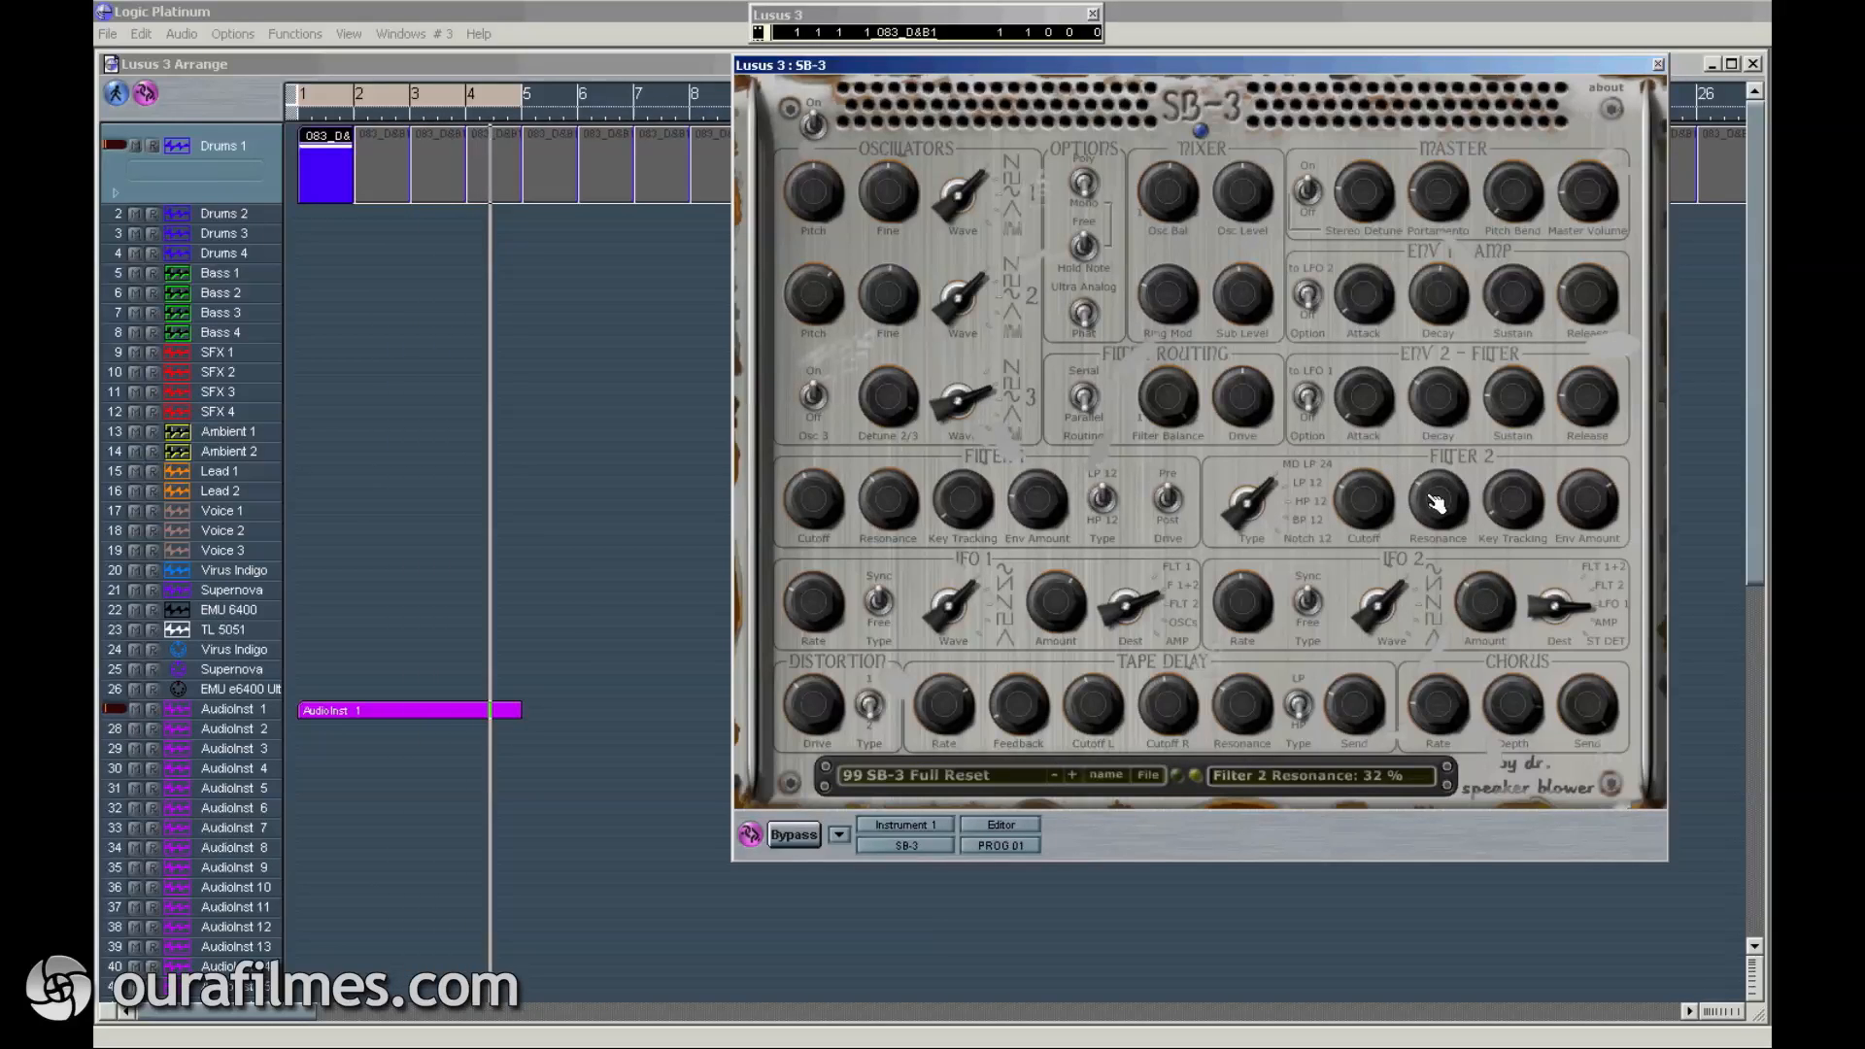
pyautogui.click(1519, 487)
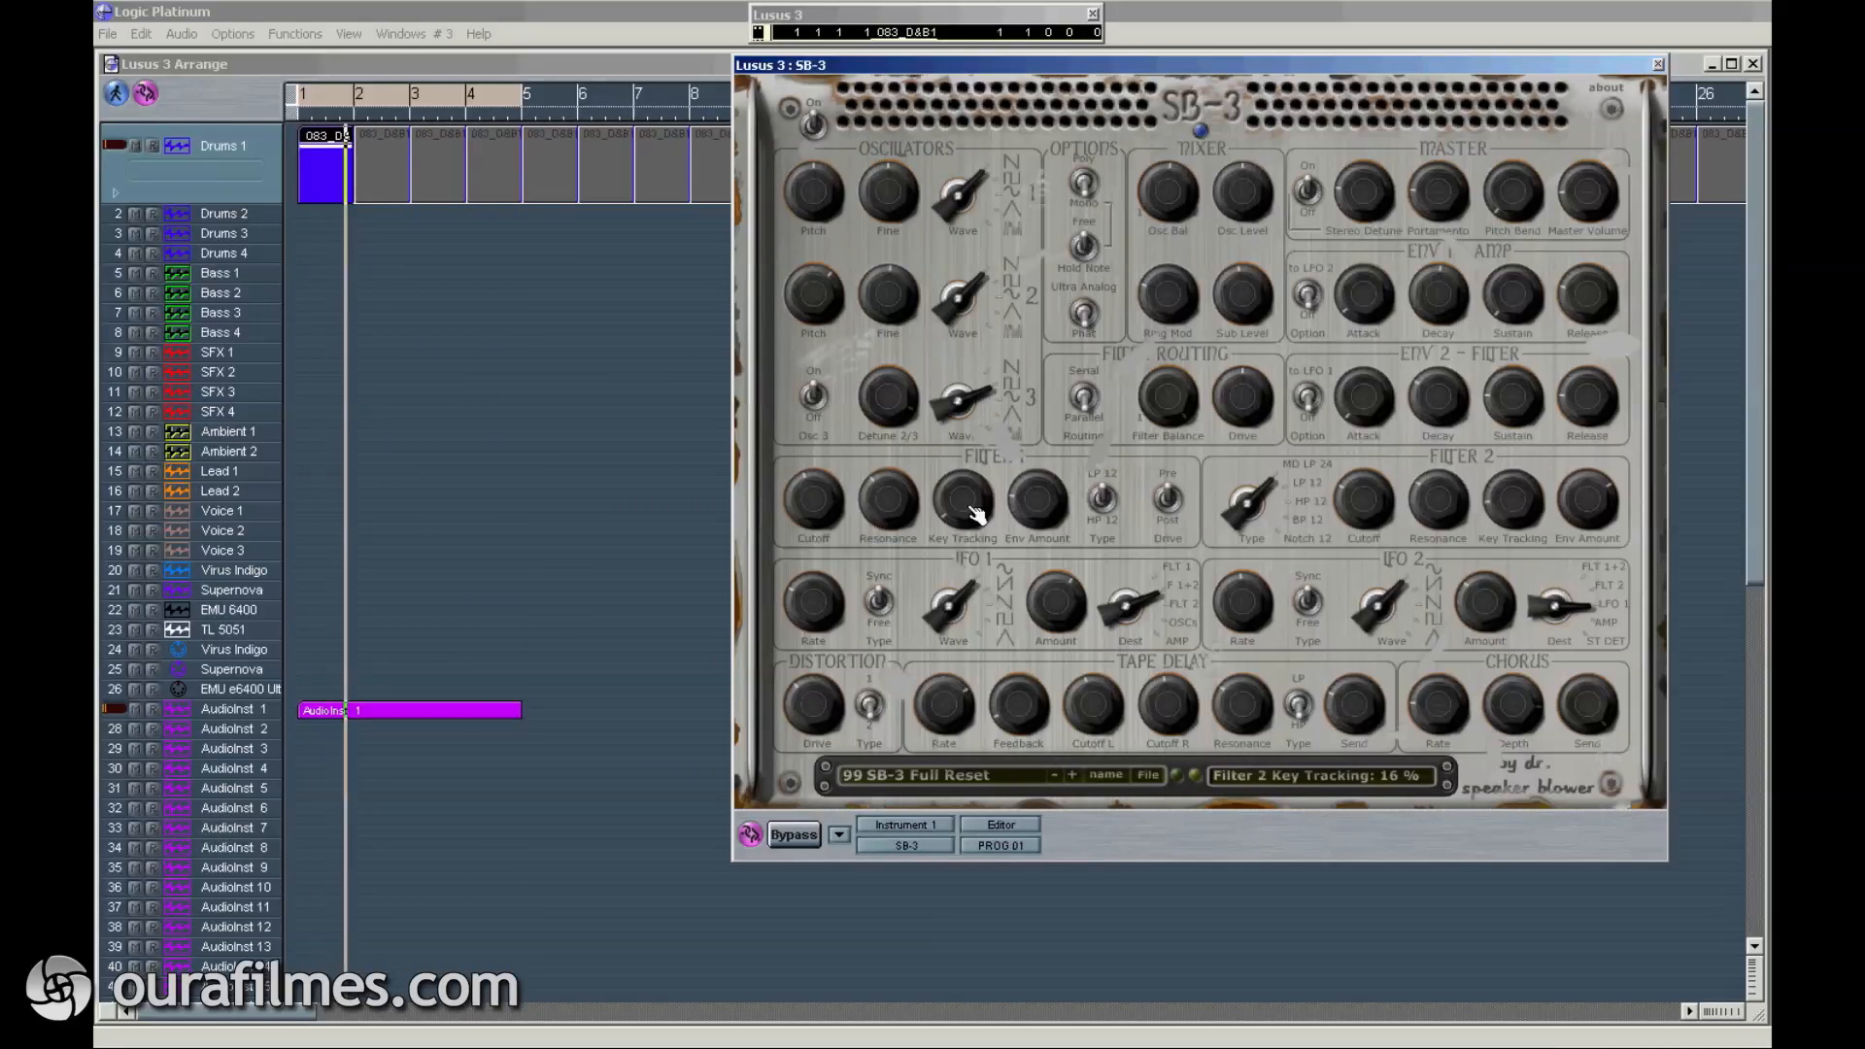
pyautogui.moveTo(976, 510); pyautogui.dragTo(961, 472)
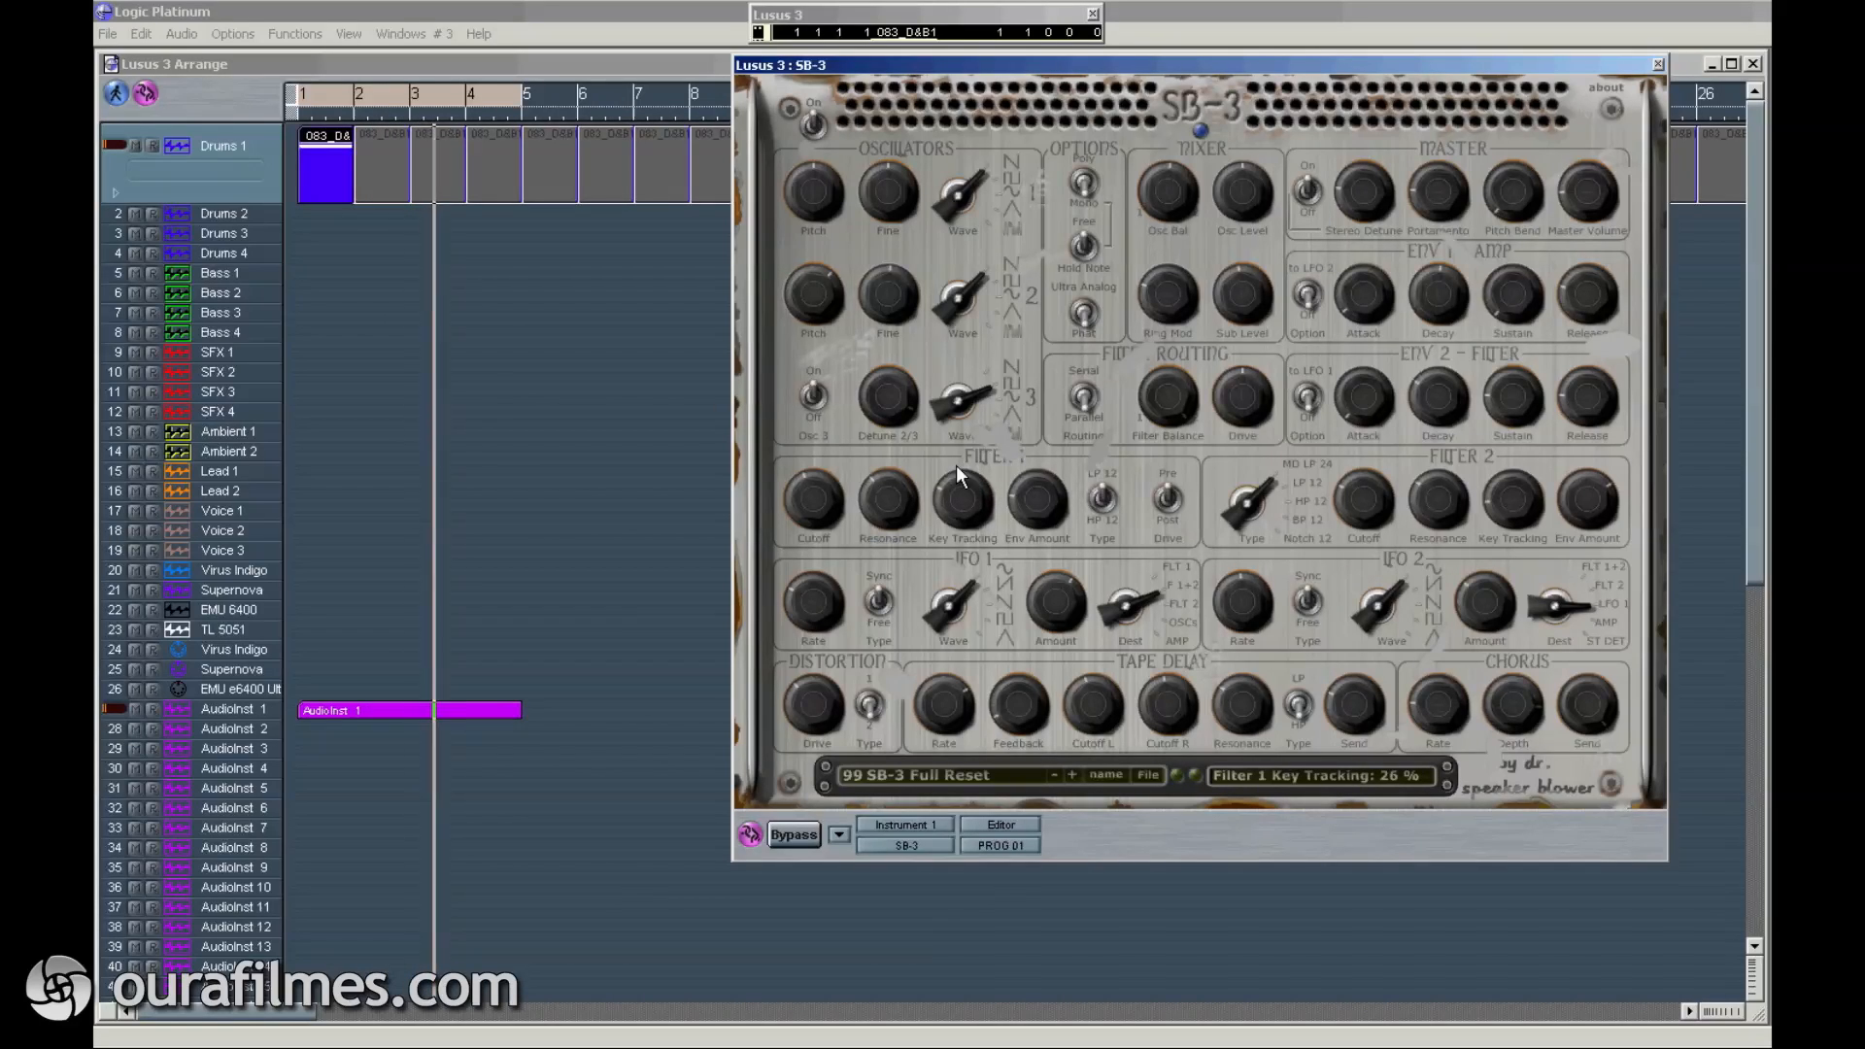
# Step: Set the filter routing to Serial, adjust the filter balance and set the filter drive to 35 %
pyautogui.click(1103, 498)
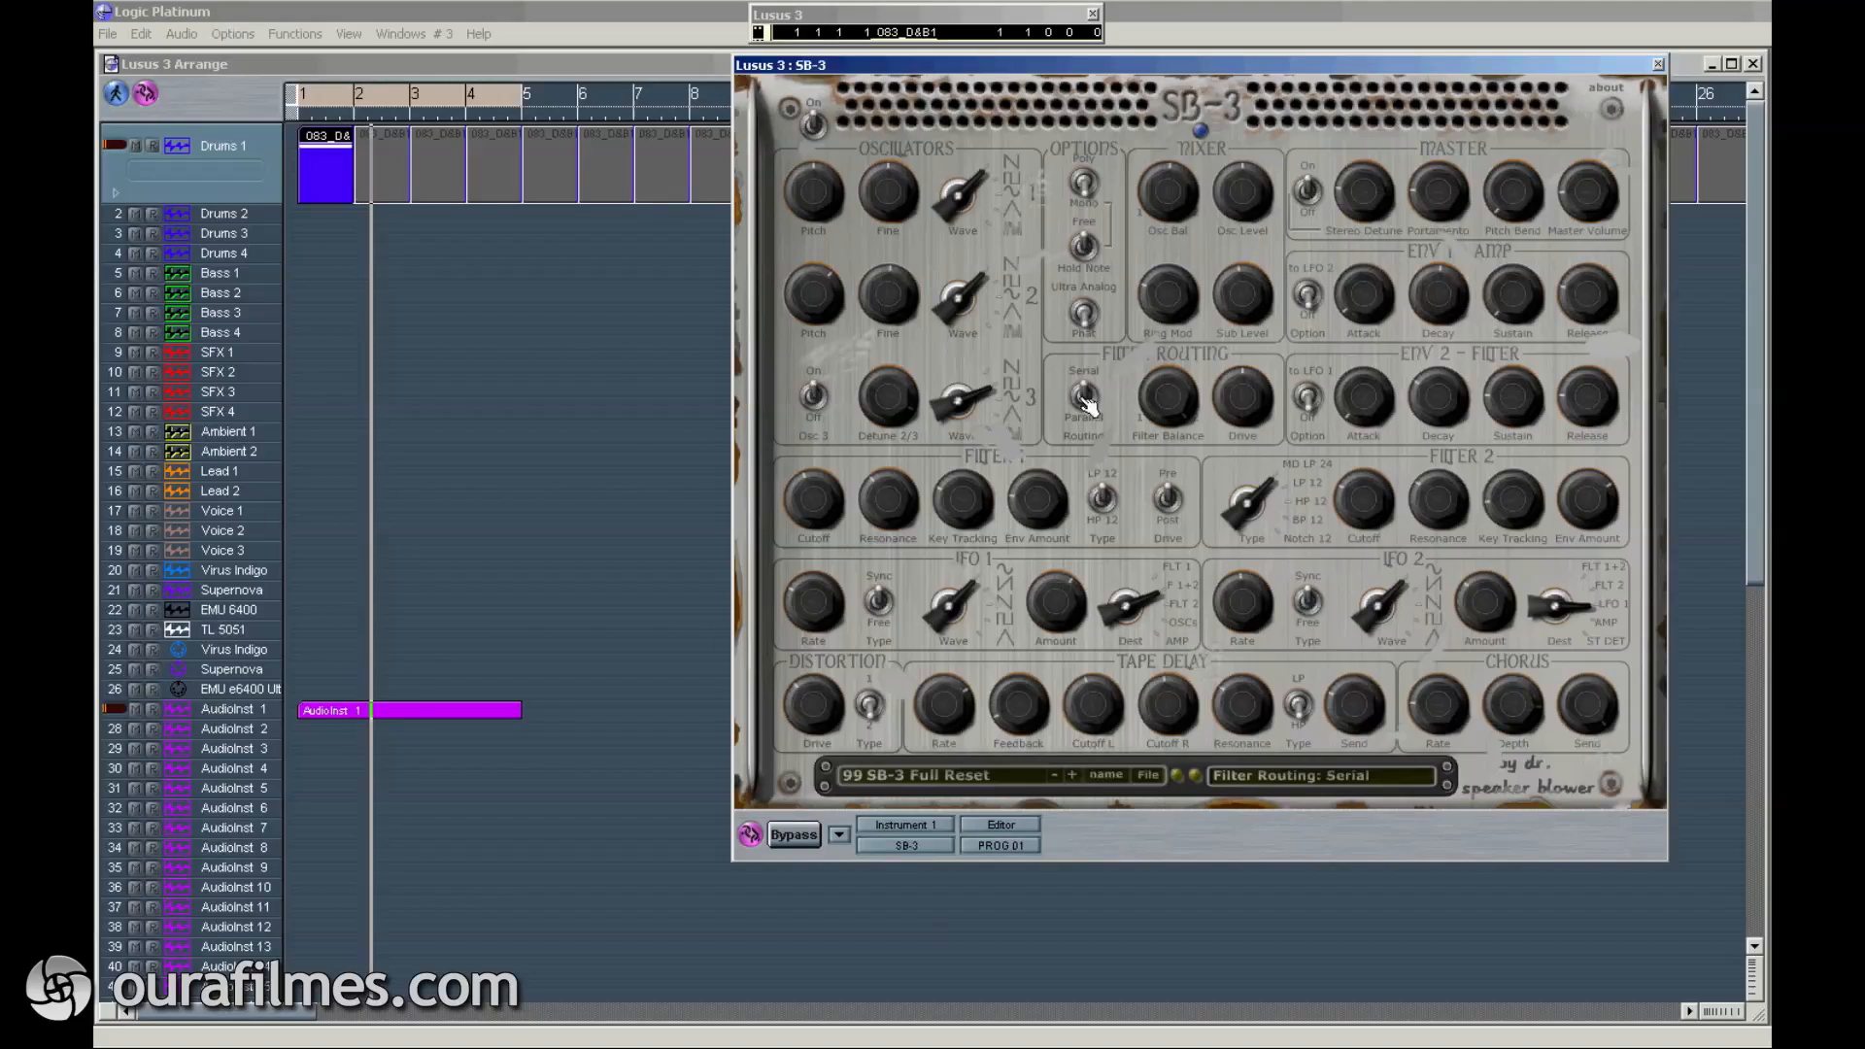
pyautogui.moveTo(1157, 408); pyautogui.dragTo(1245, 453)
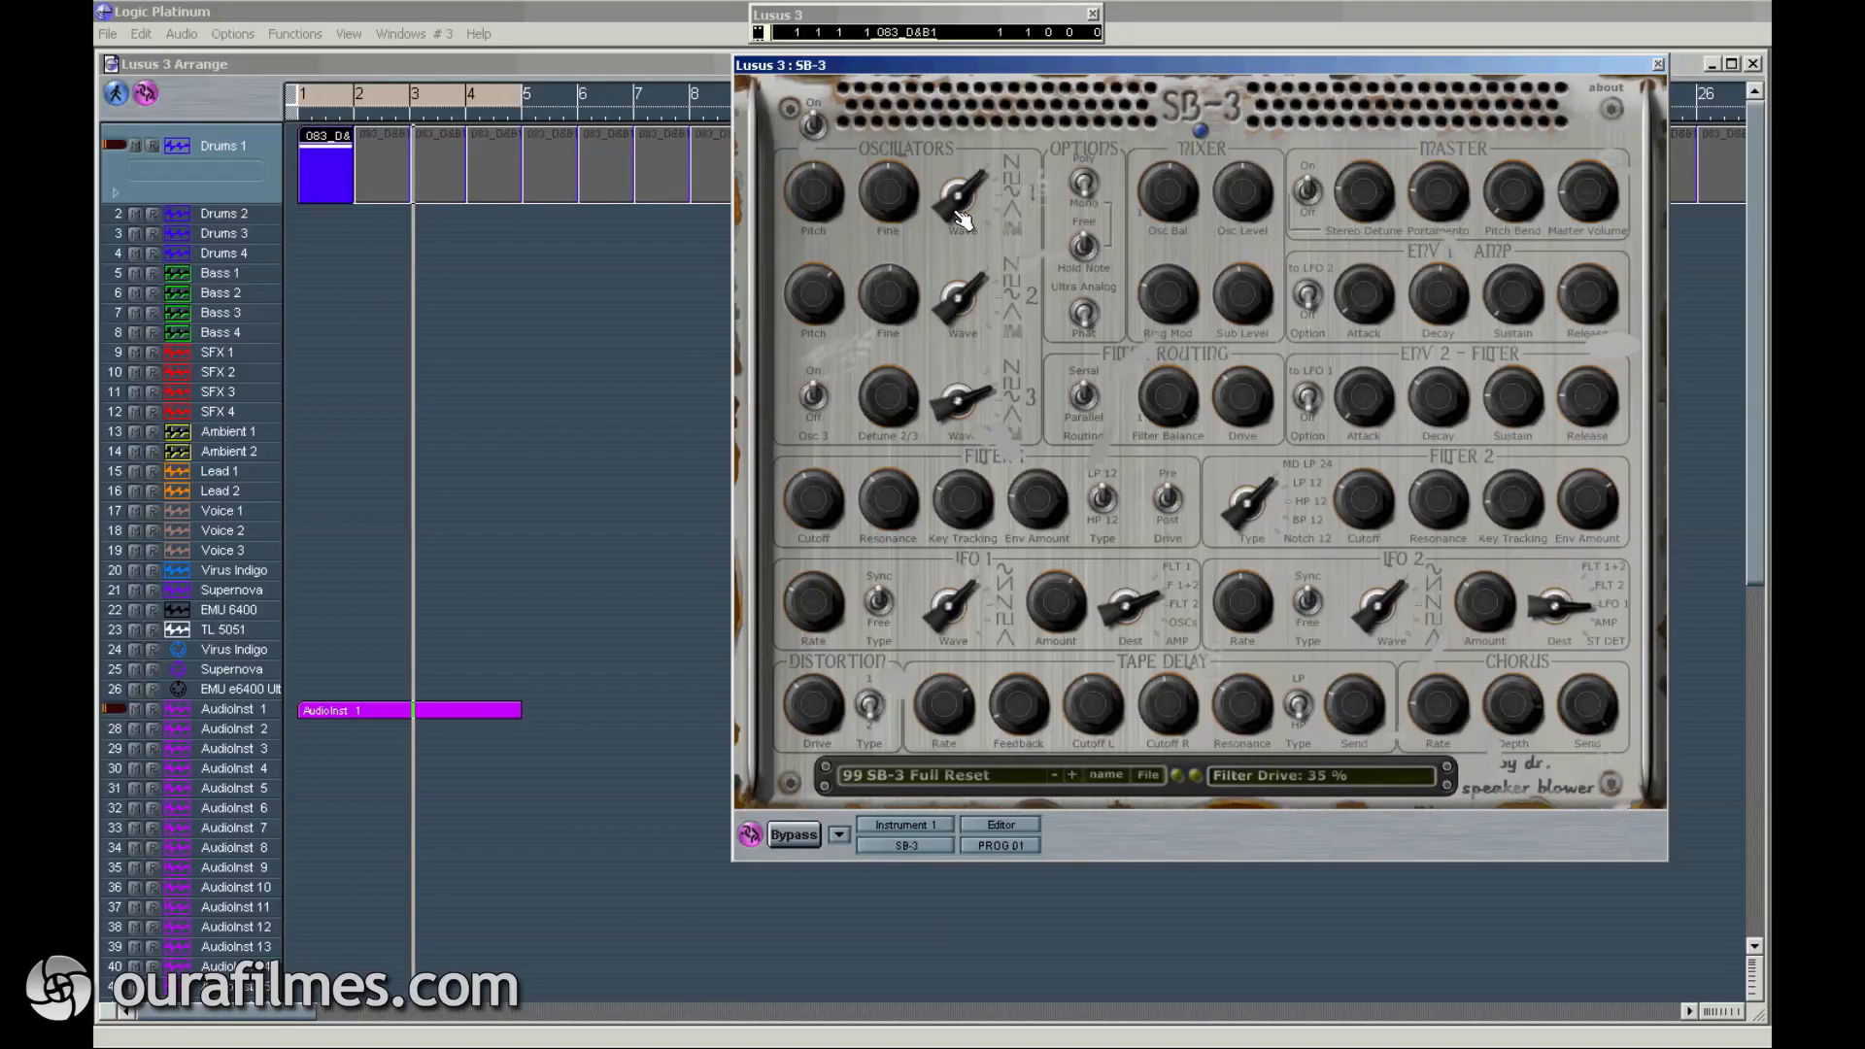
# Step: Try the tape delay send at 0 %, then readjust it along with the distortion drive
pyautogui.click(1371, 715)
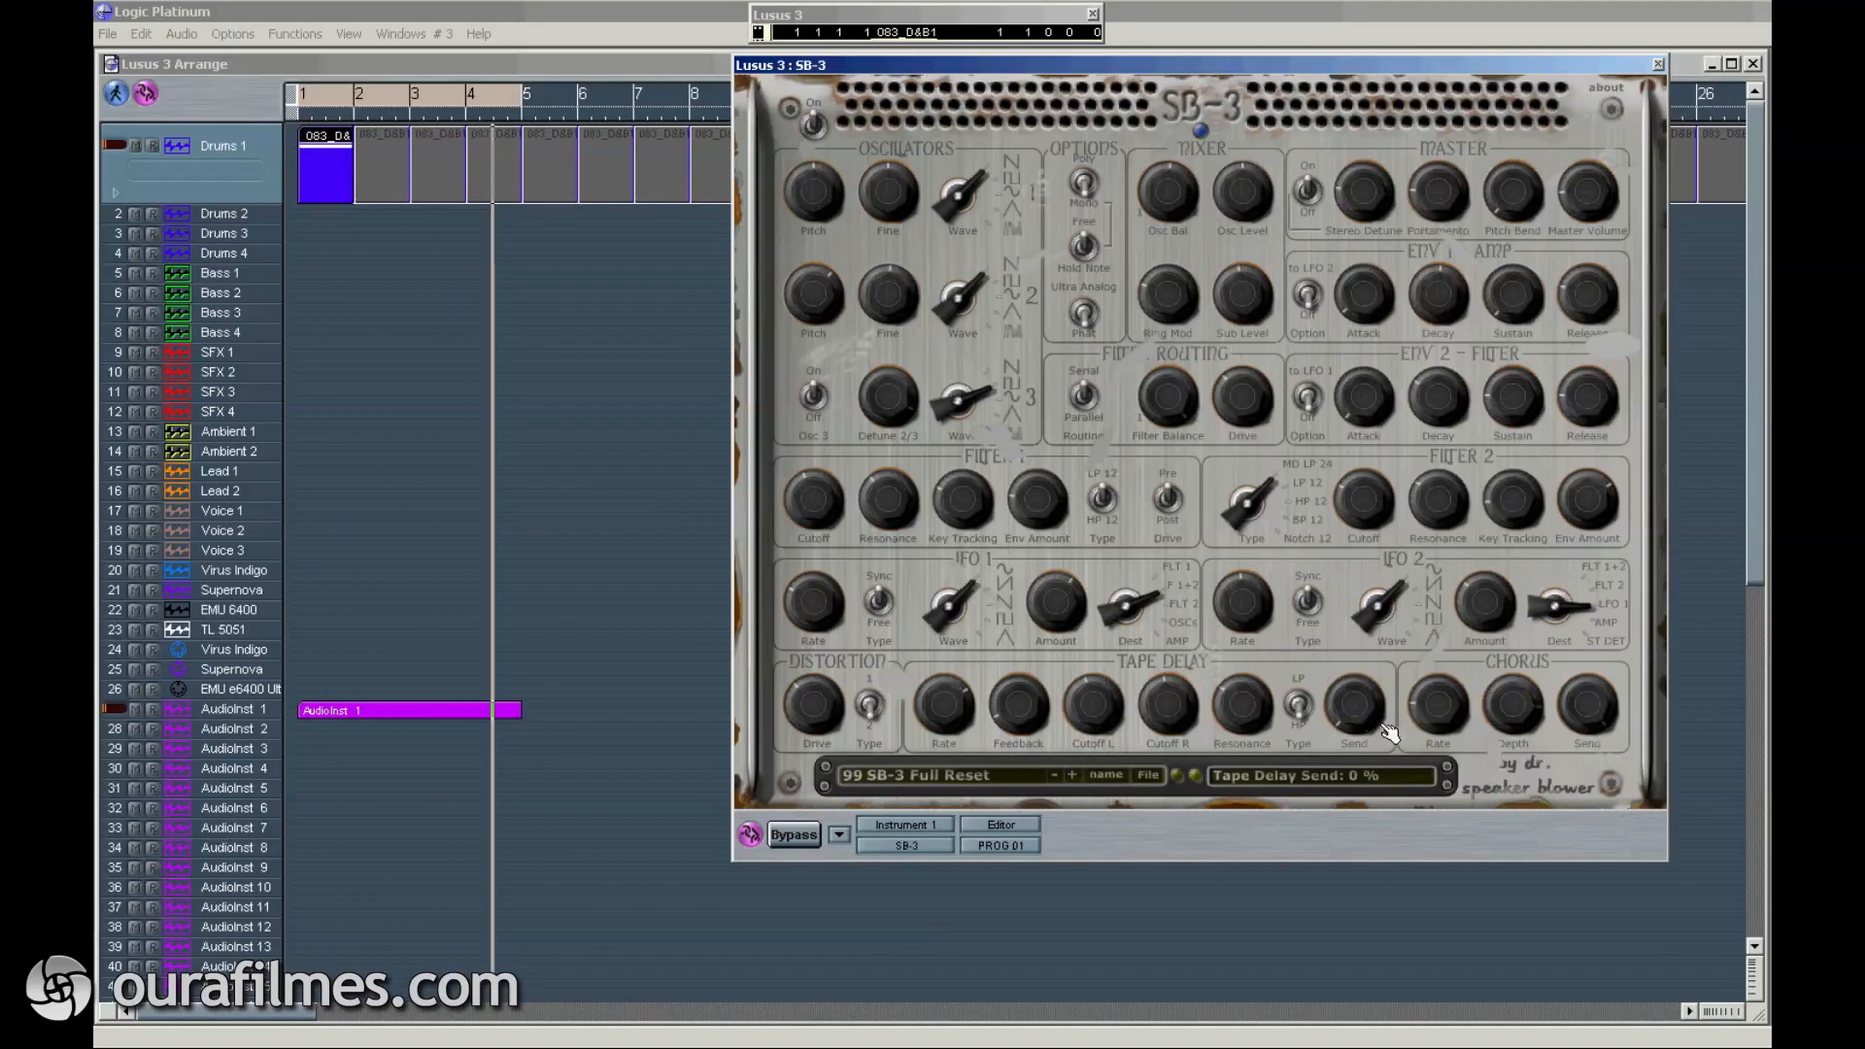
pyautogui.moveTo(1344, 721); pyautogui.dragTo(1340, 712)
pyautogui.moveTo(790, 730); pyautogui.dragTo(806, 697)
# Step: Set Filter 2's resonance to 21 % and try oscillator 1's waveform selector
pyautogui.click(1437, 500)
pyautogui.moveTo(1455, 522); pyautogui.dragTo(1455, 518)
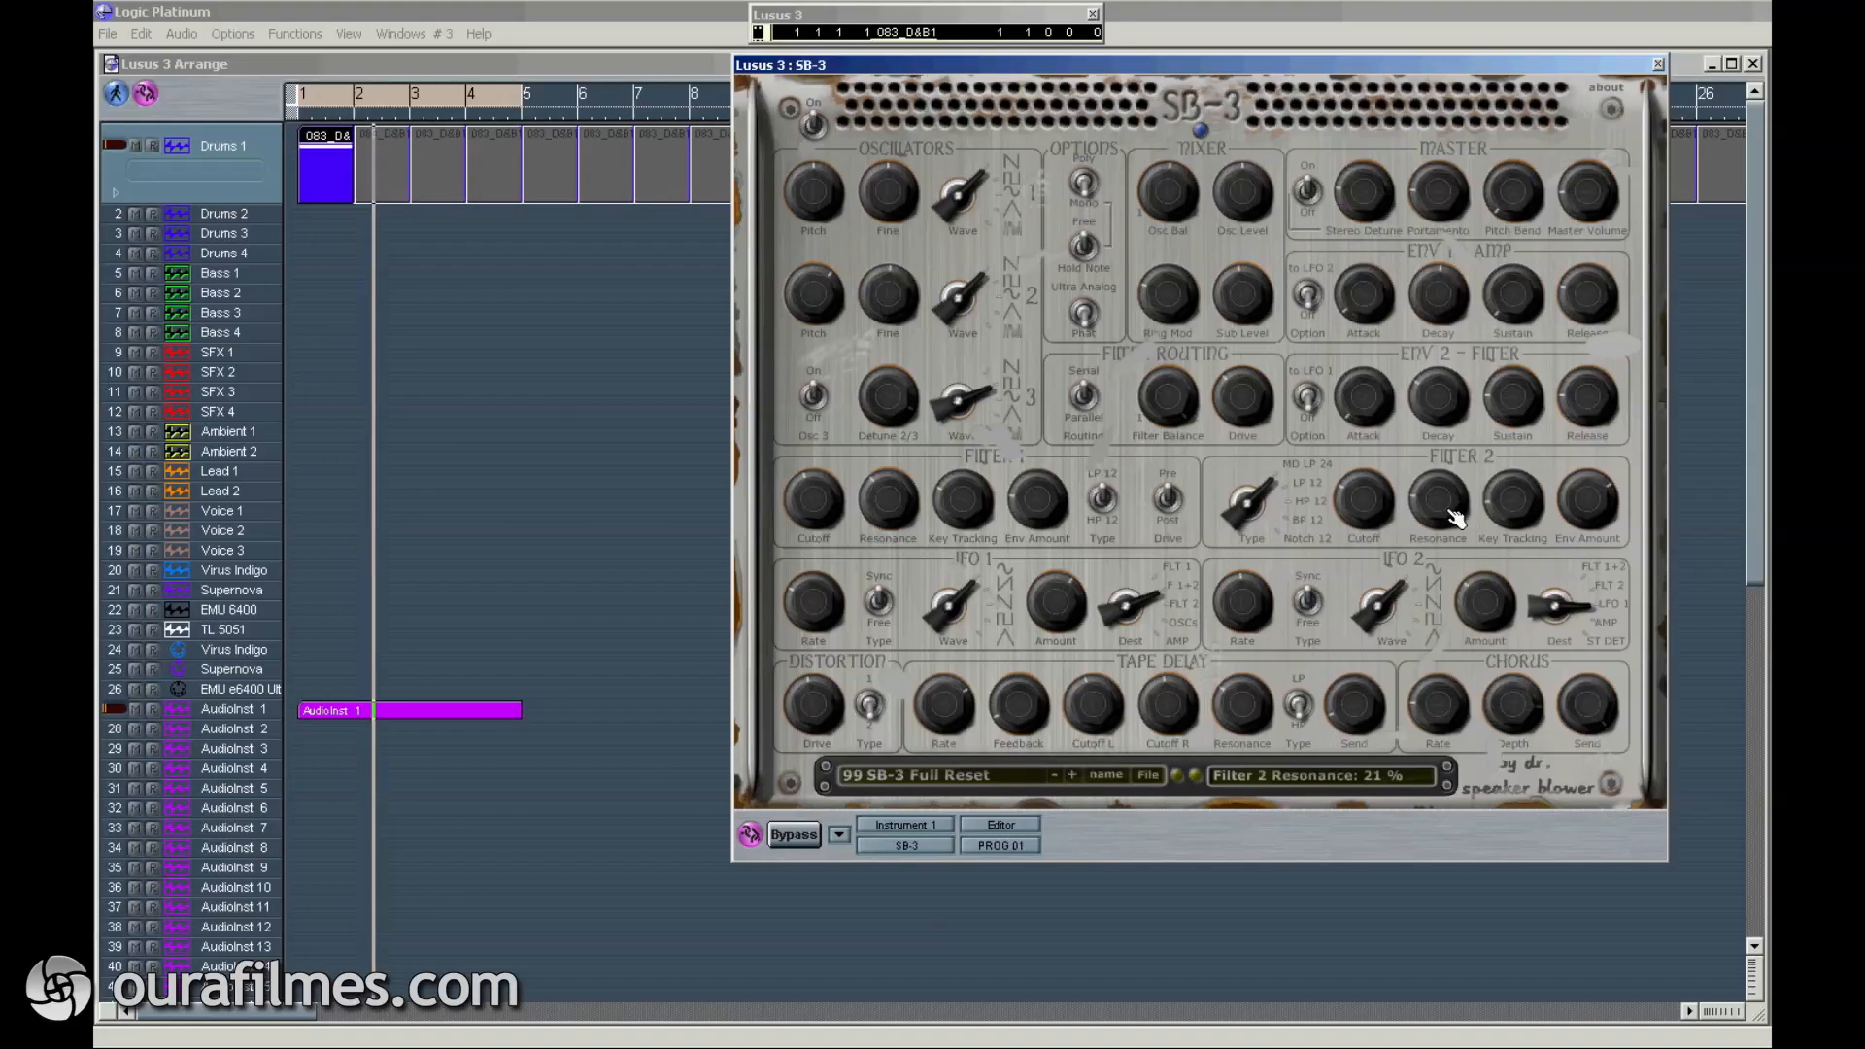
pyautogui.click(962, 194)
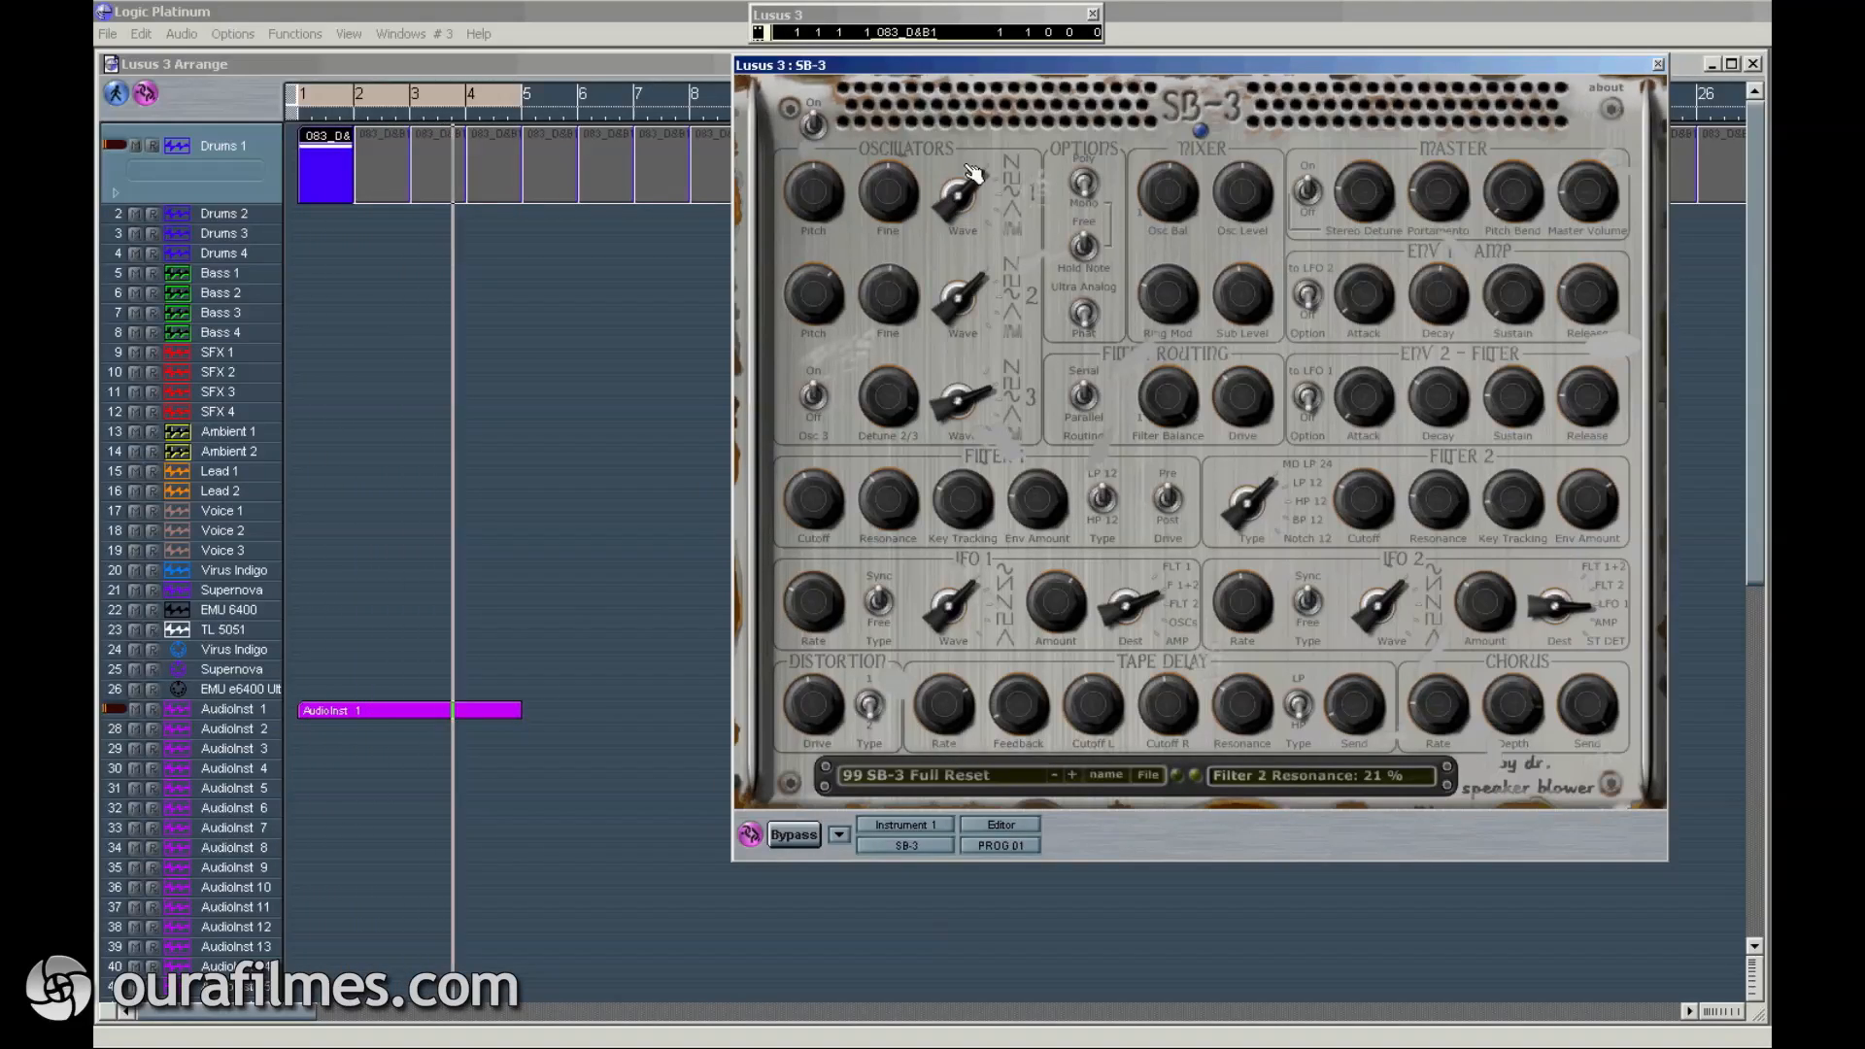
# Step: Switch the three oscillators between Phat Saw and Phat Square, leaving oscillator 1 on Phat Saw and oscillators 2 and 3 on Phat Square
pyautogui.click(965, 303)
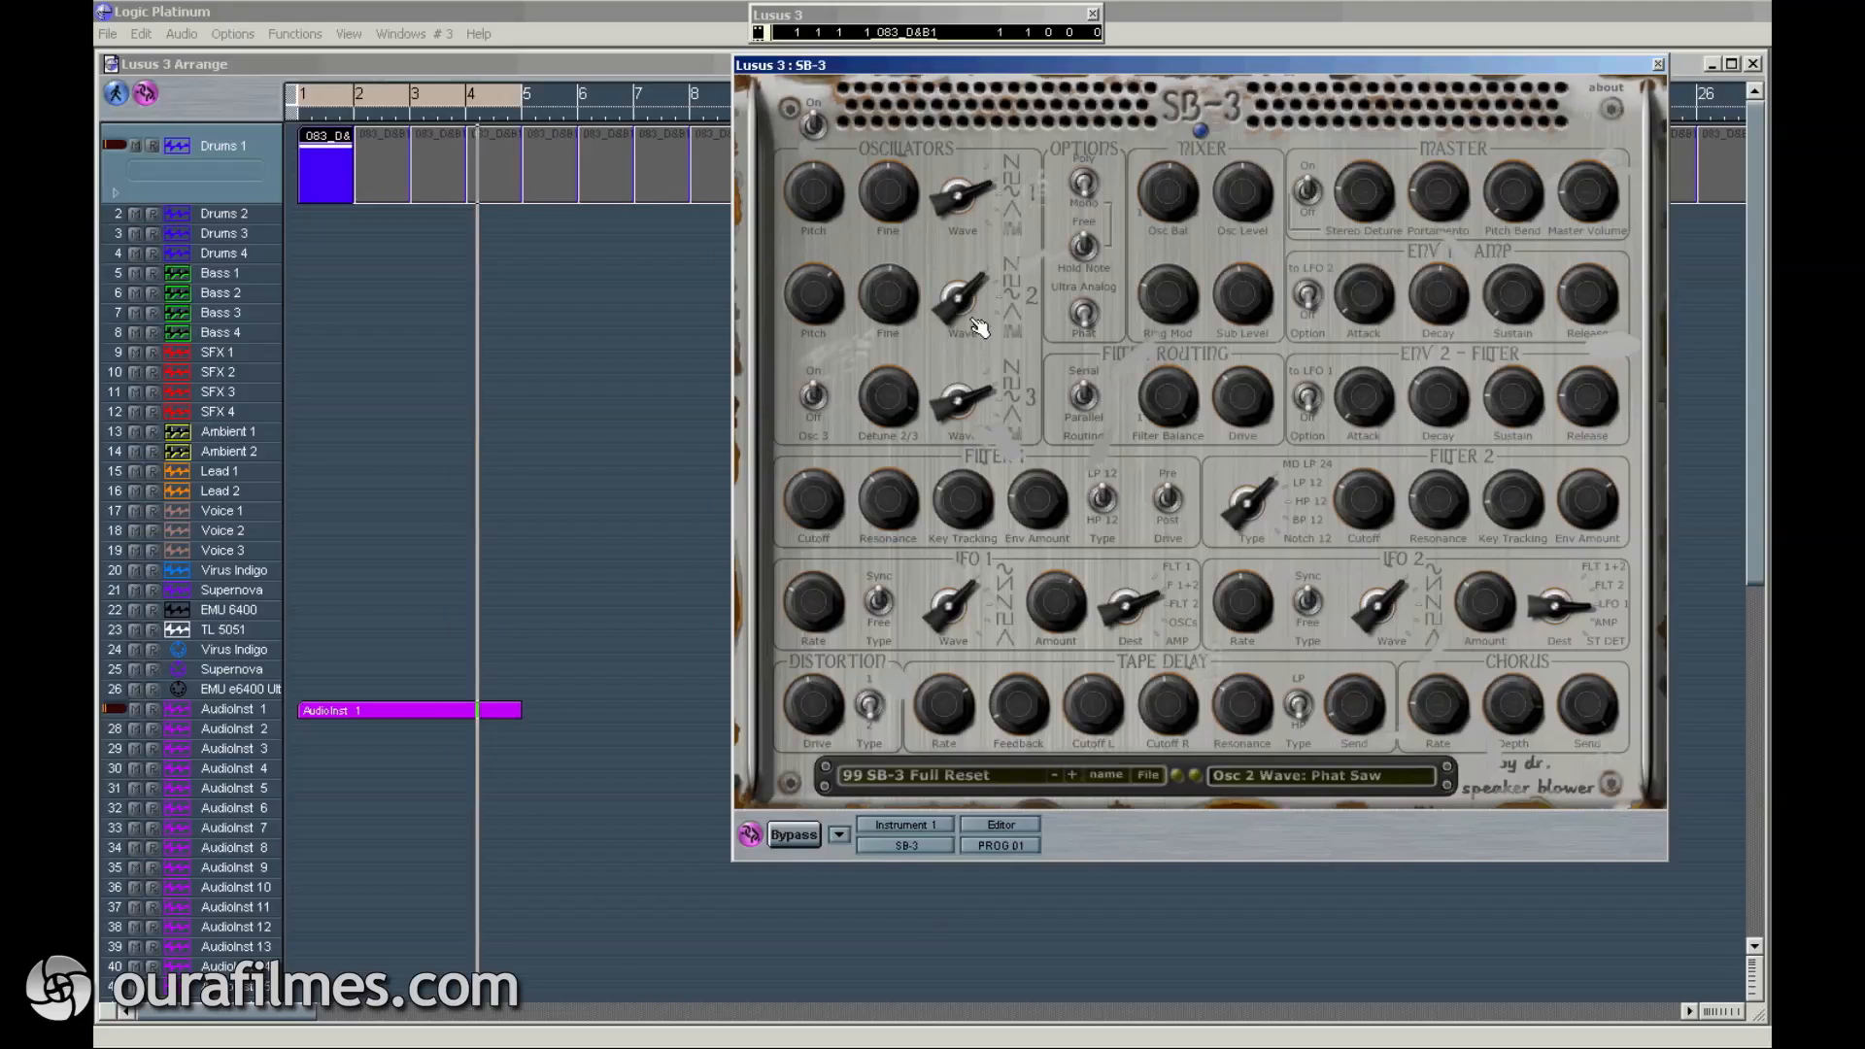
pyautogui.click(983, 385)
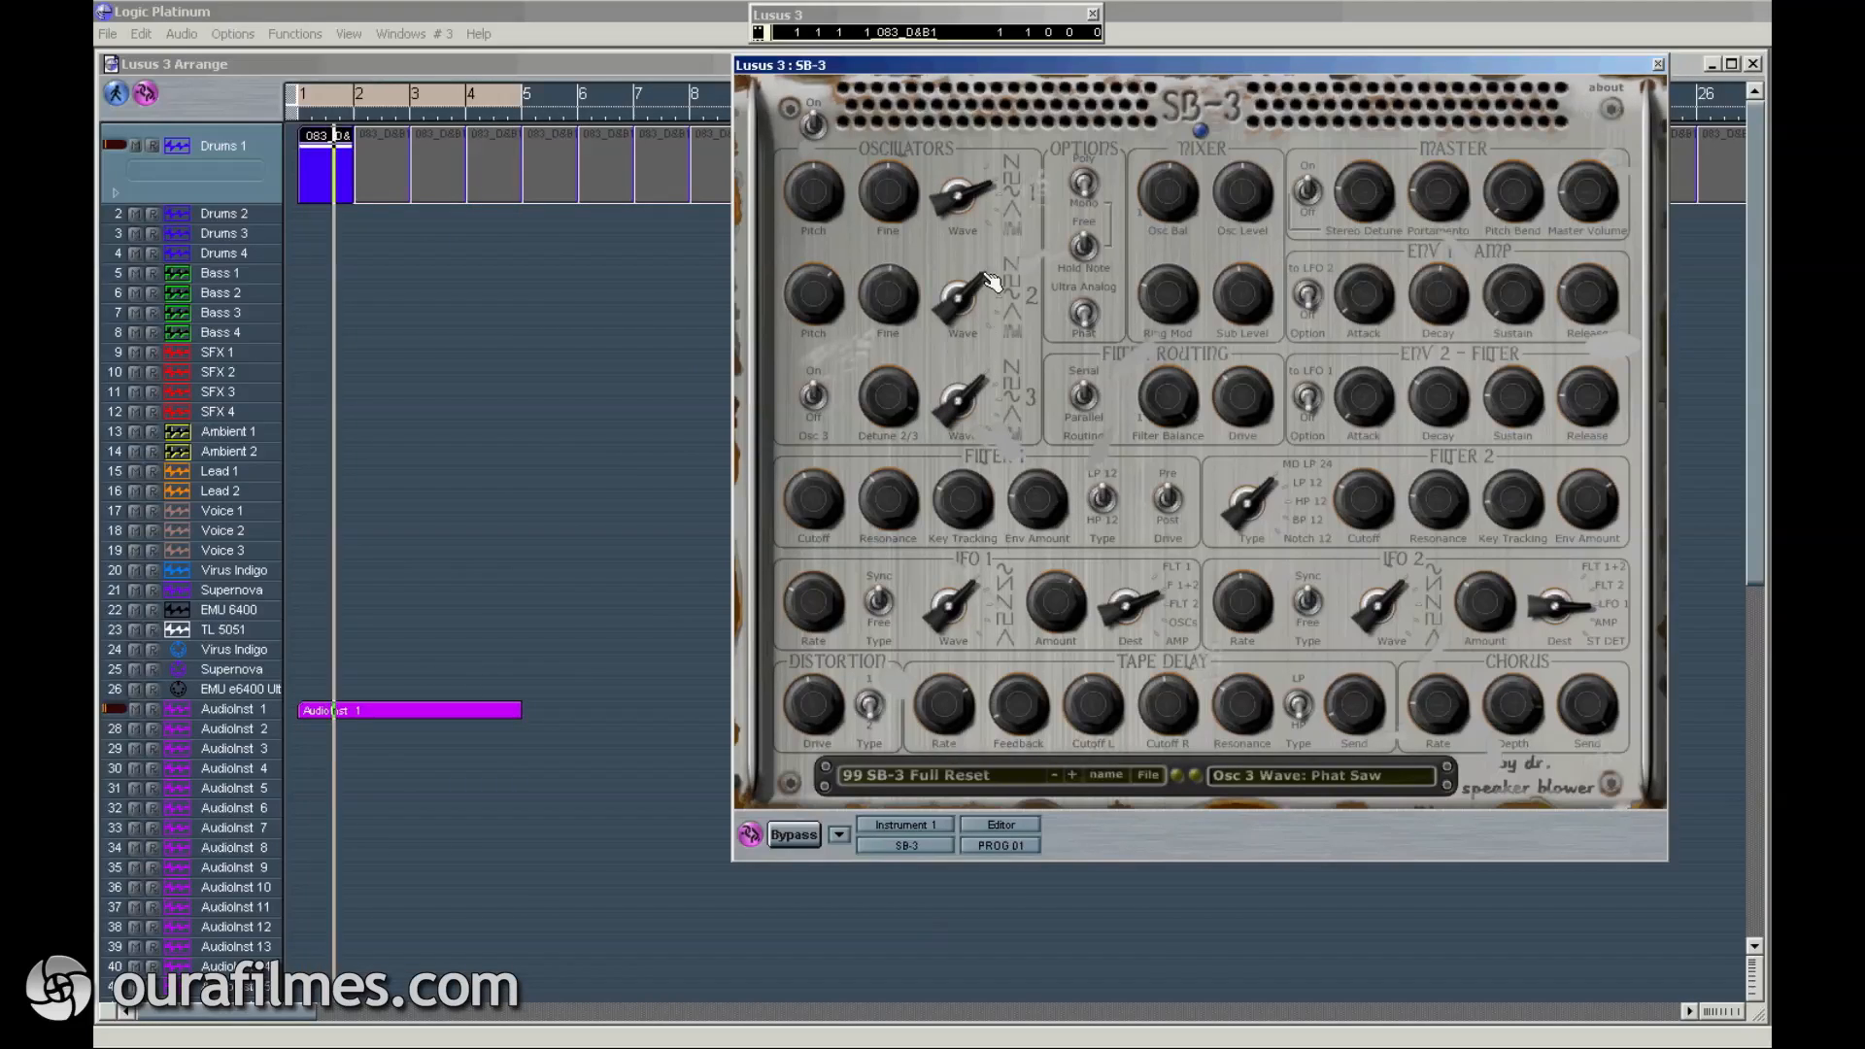
pyautogui.click(957, 210)
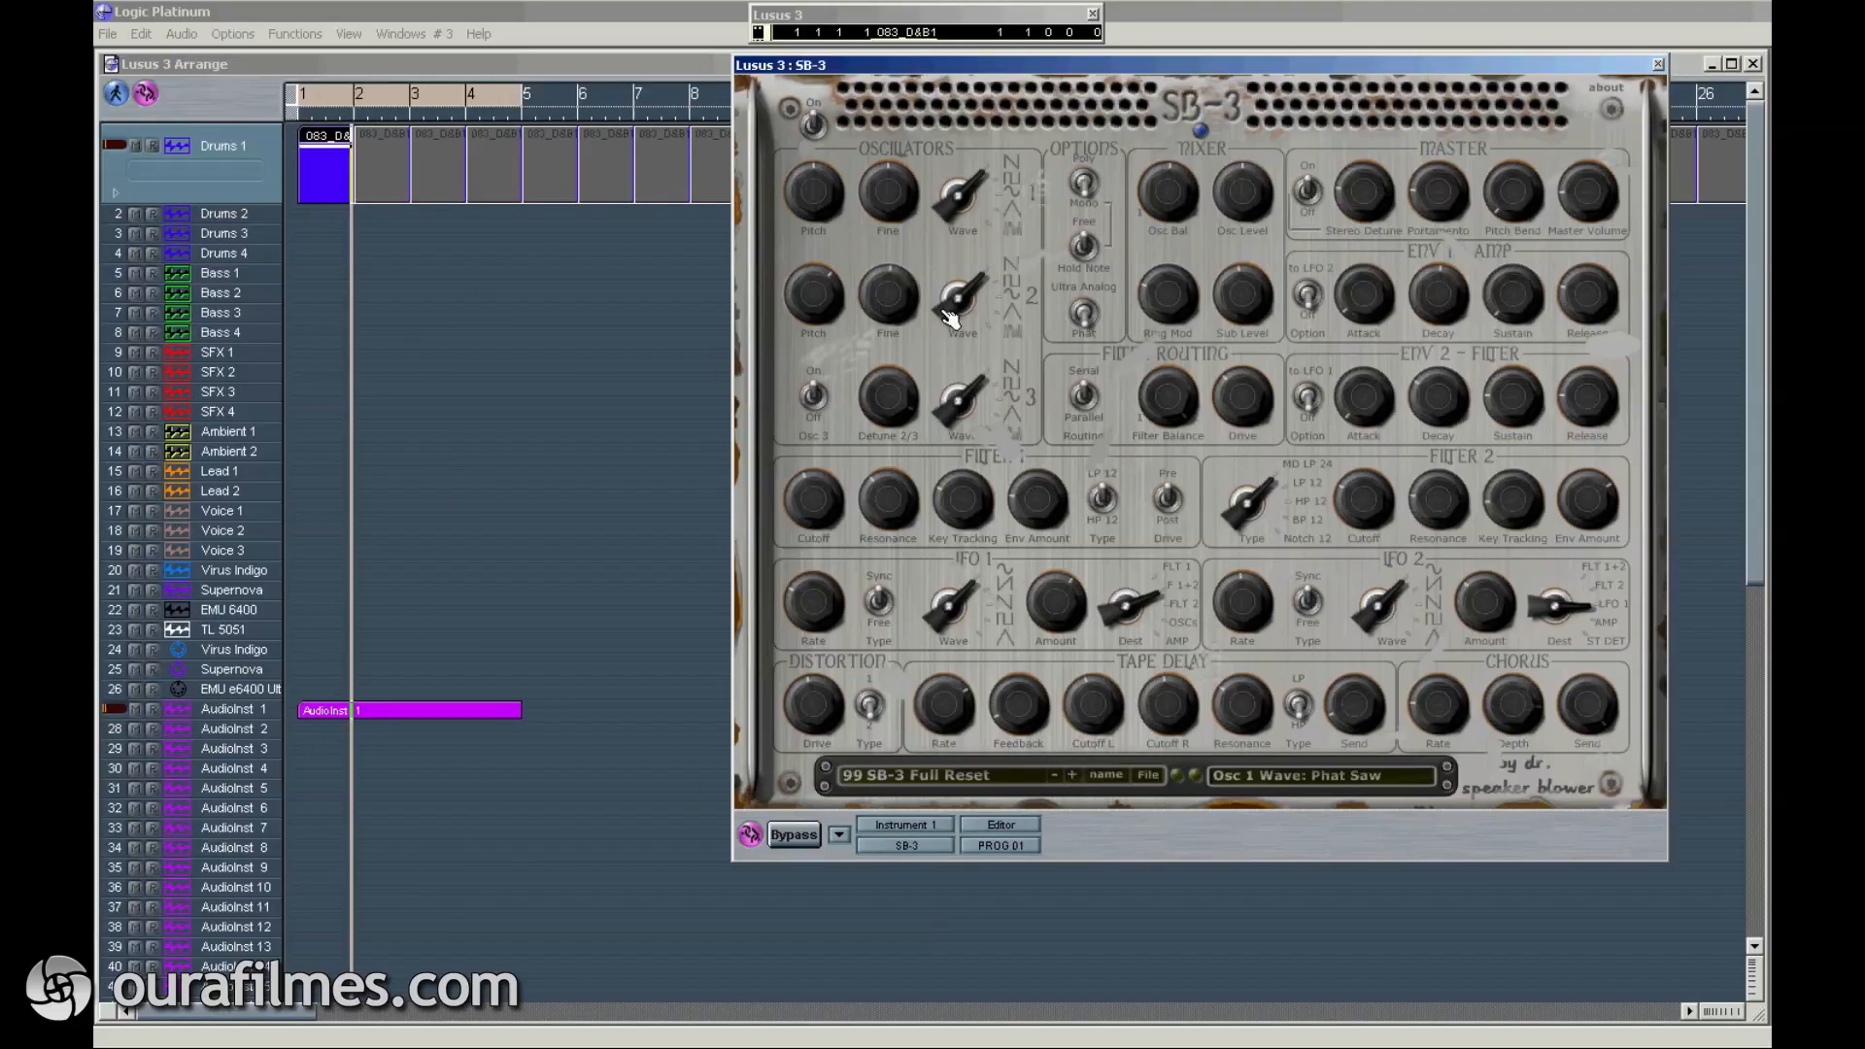
pyautogui.click(959, 281)
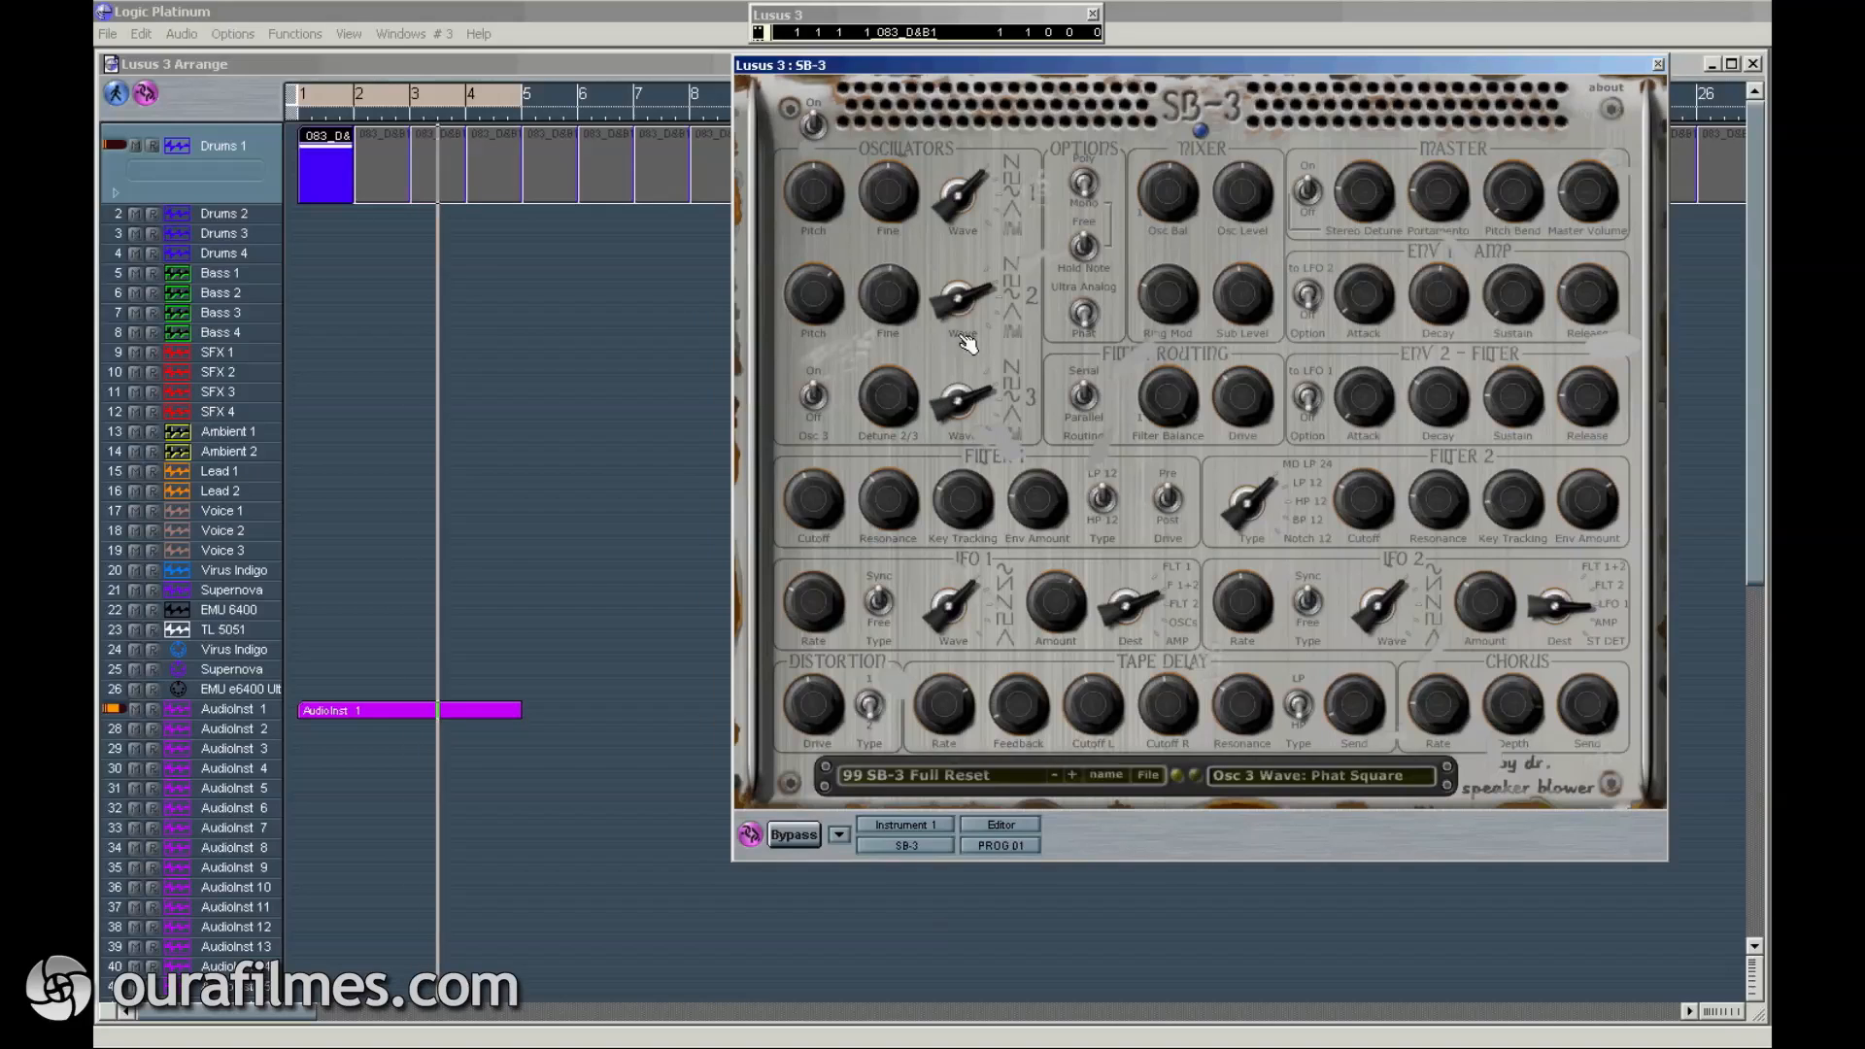
# Step: Try the oscillators mix at 100 %, then lower the oscillators level to 0 % and bring it up to 77 %
pyautogui.click(1167, 192)
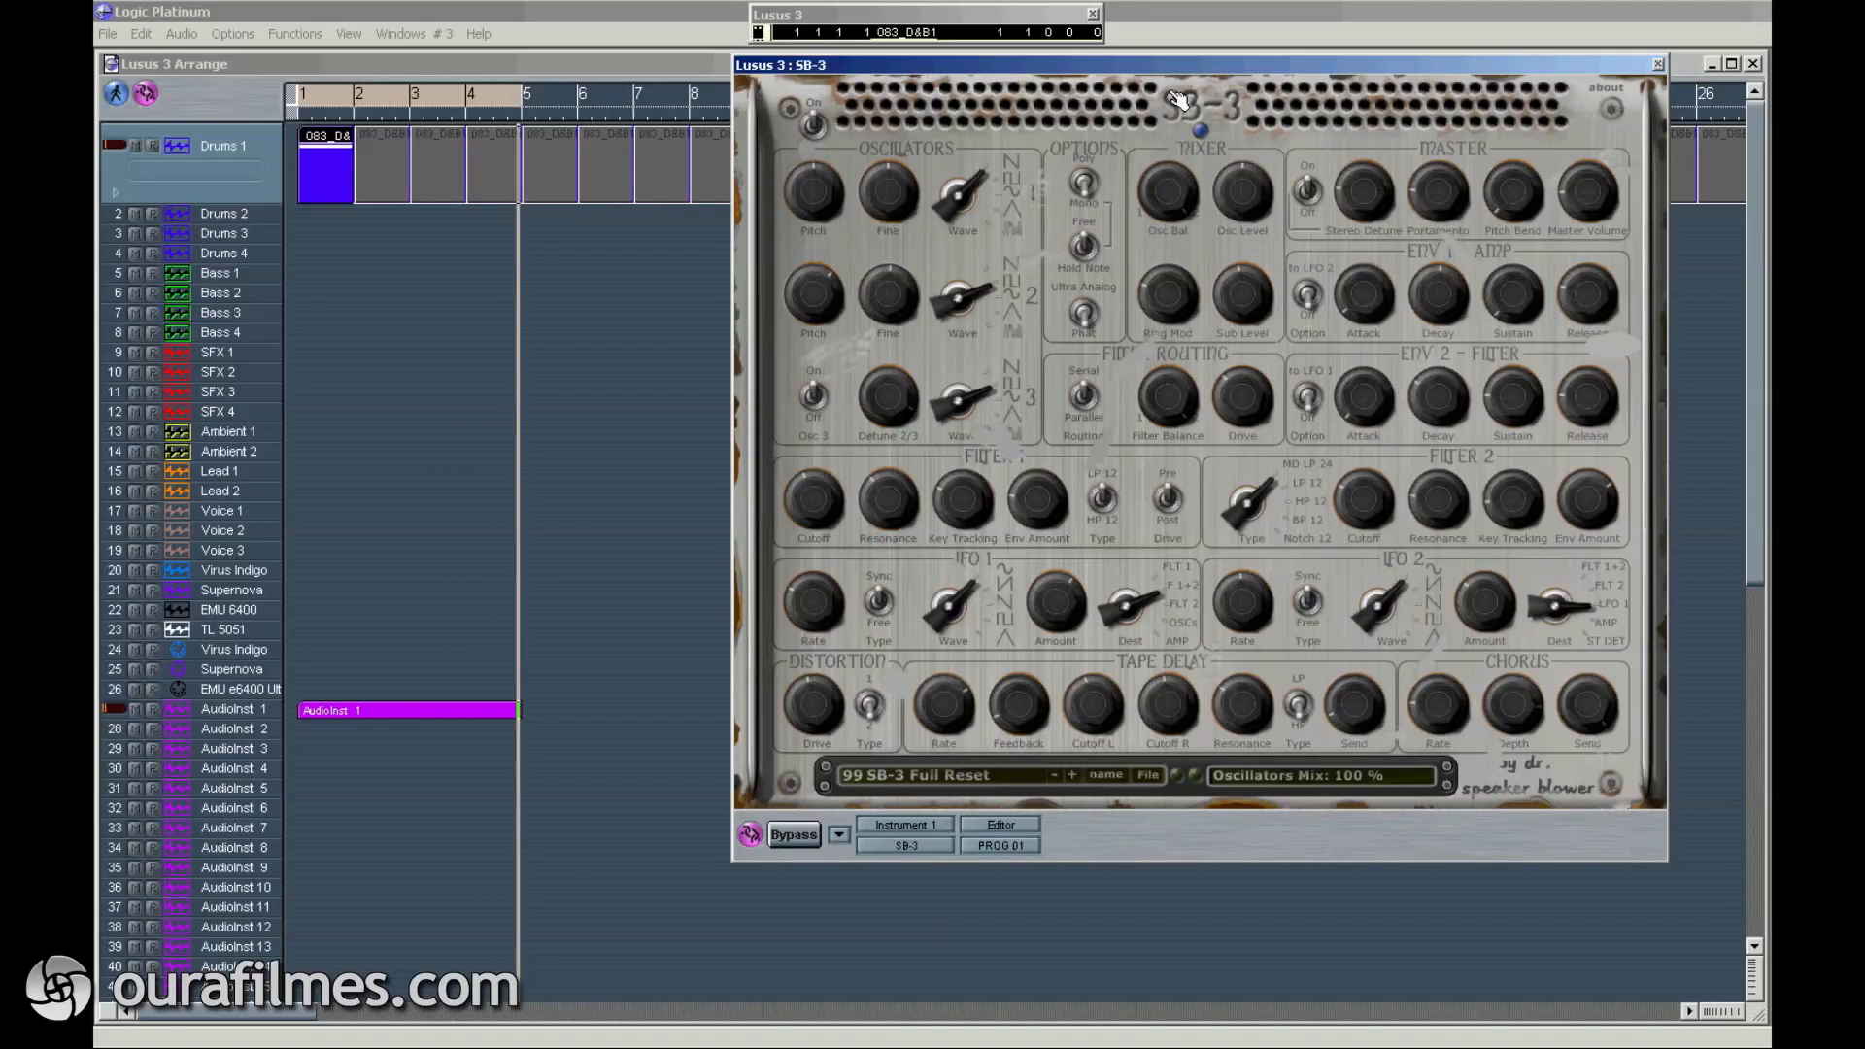
pyautogui.moveTo(1173, 100); pyautogui.dragTo(1236, 316)
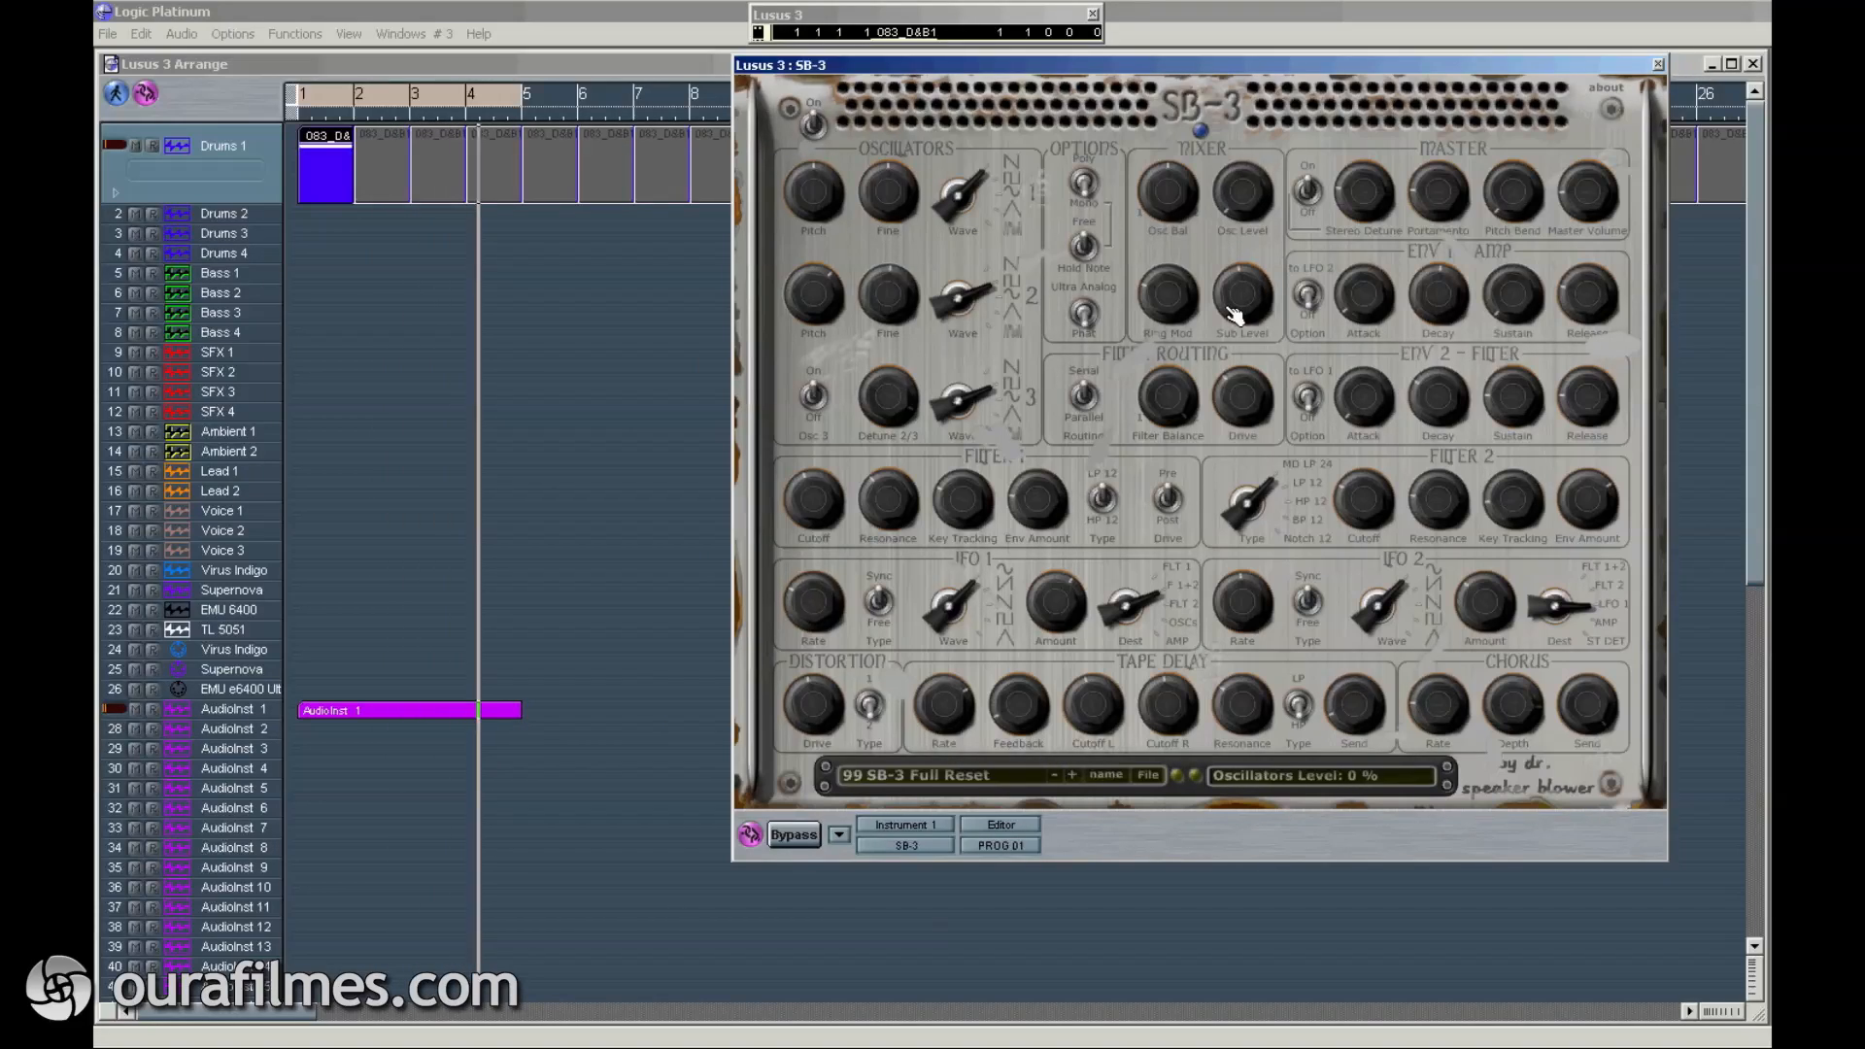
pyautogui.moveTo(1246, 228); pyautogui.dragTo(1239, 167)
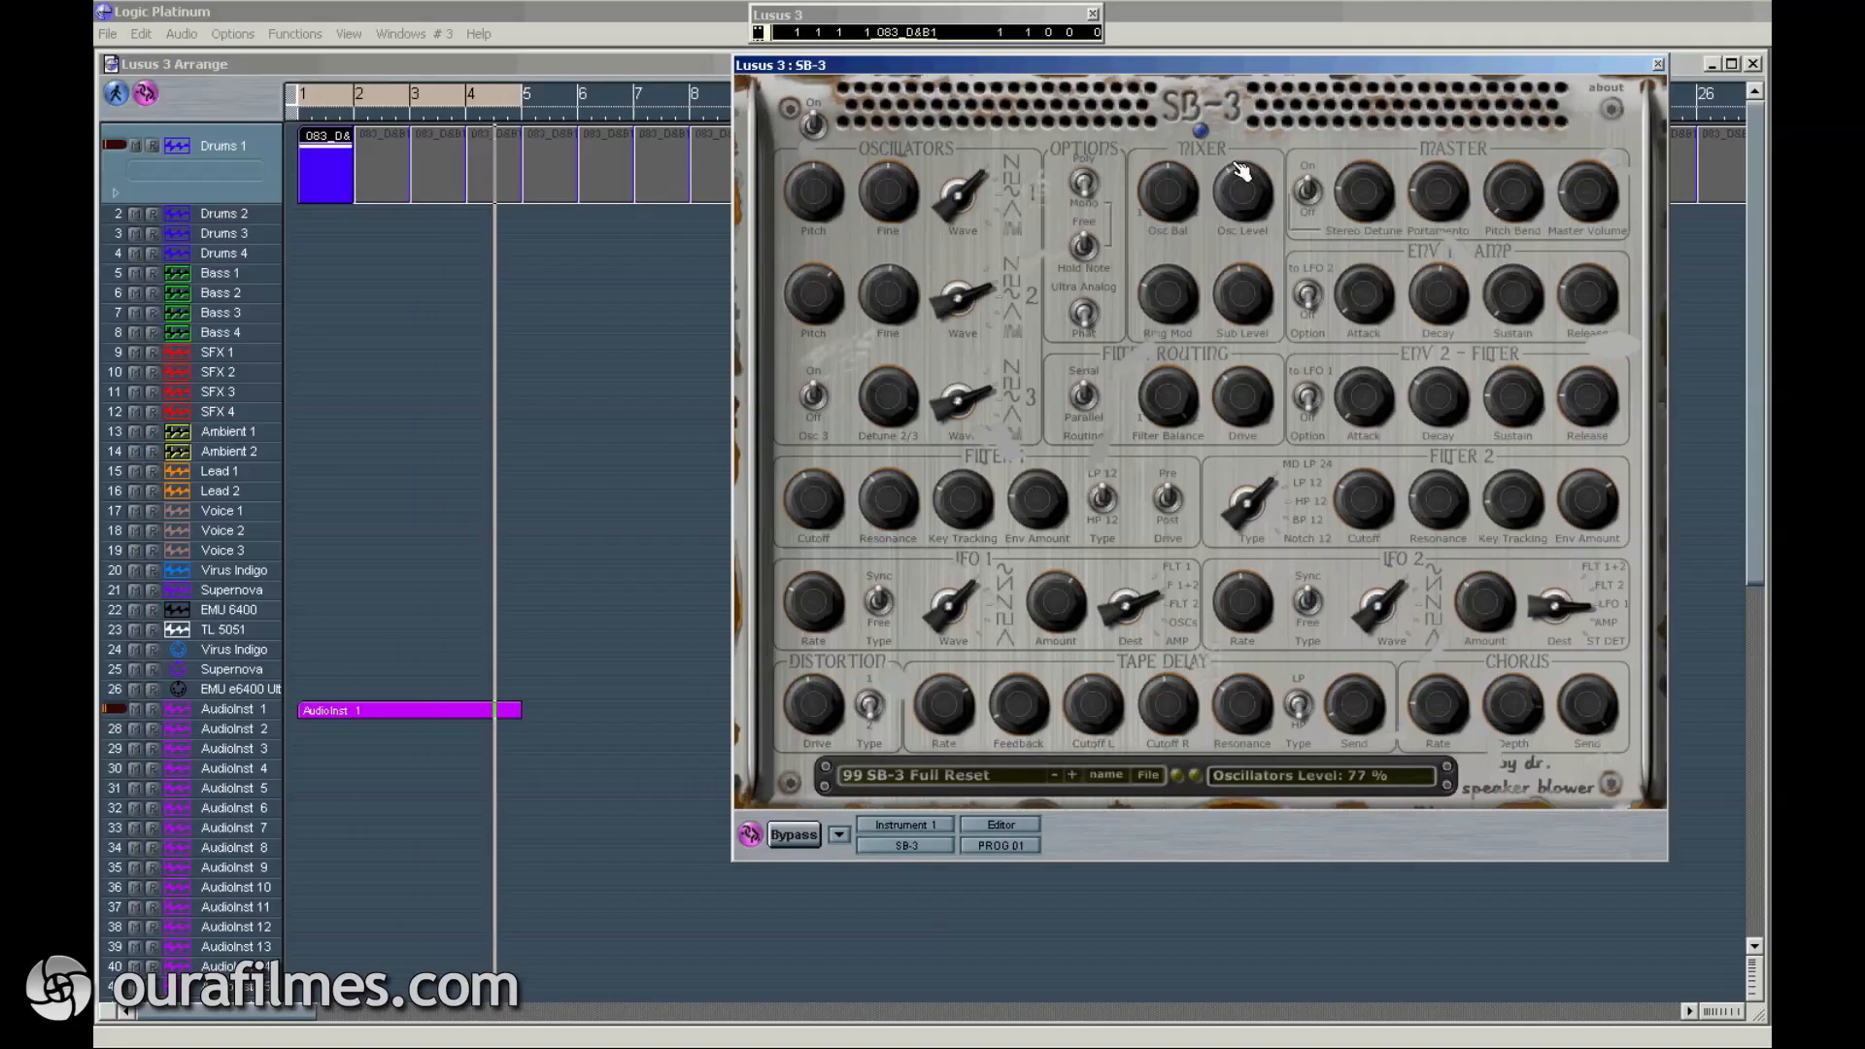
# Step: Turn off cycle looping over the first four bars of the arrangement
pyautogui.click(478, 99)
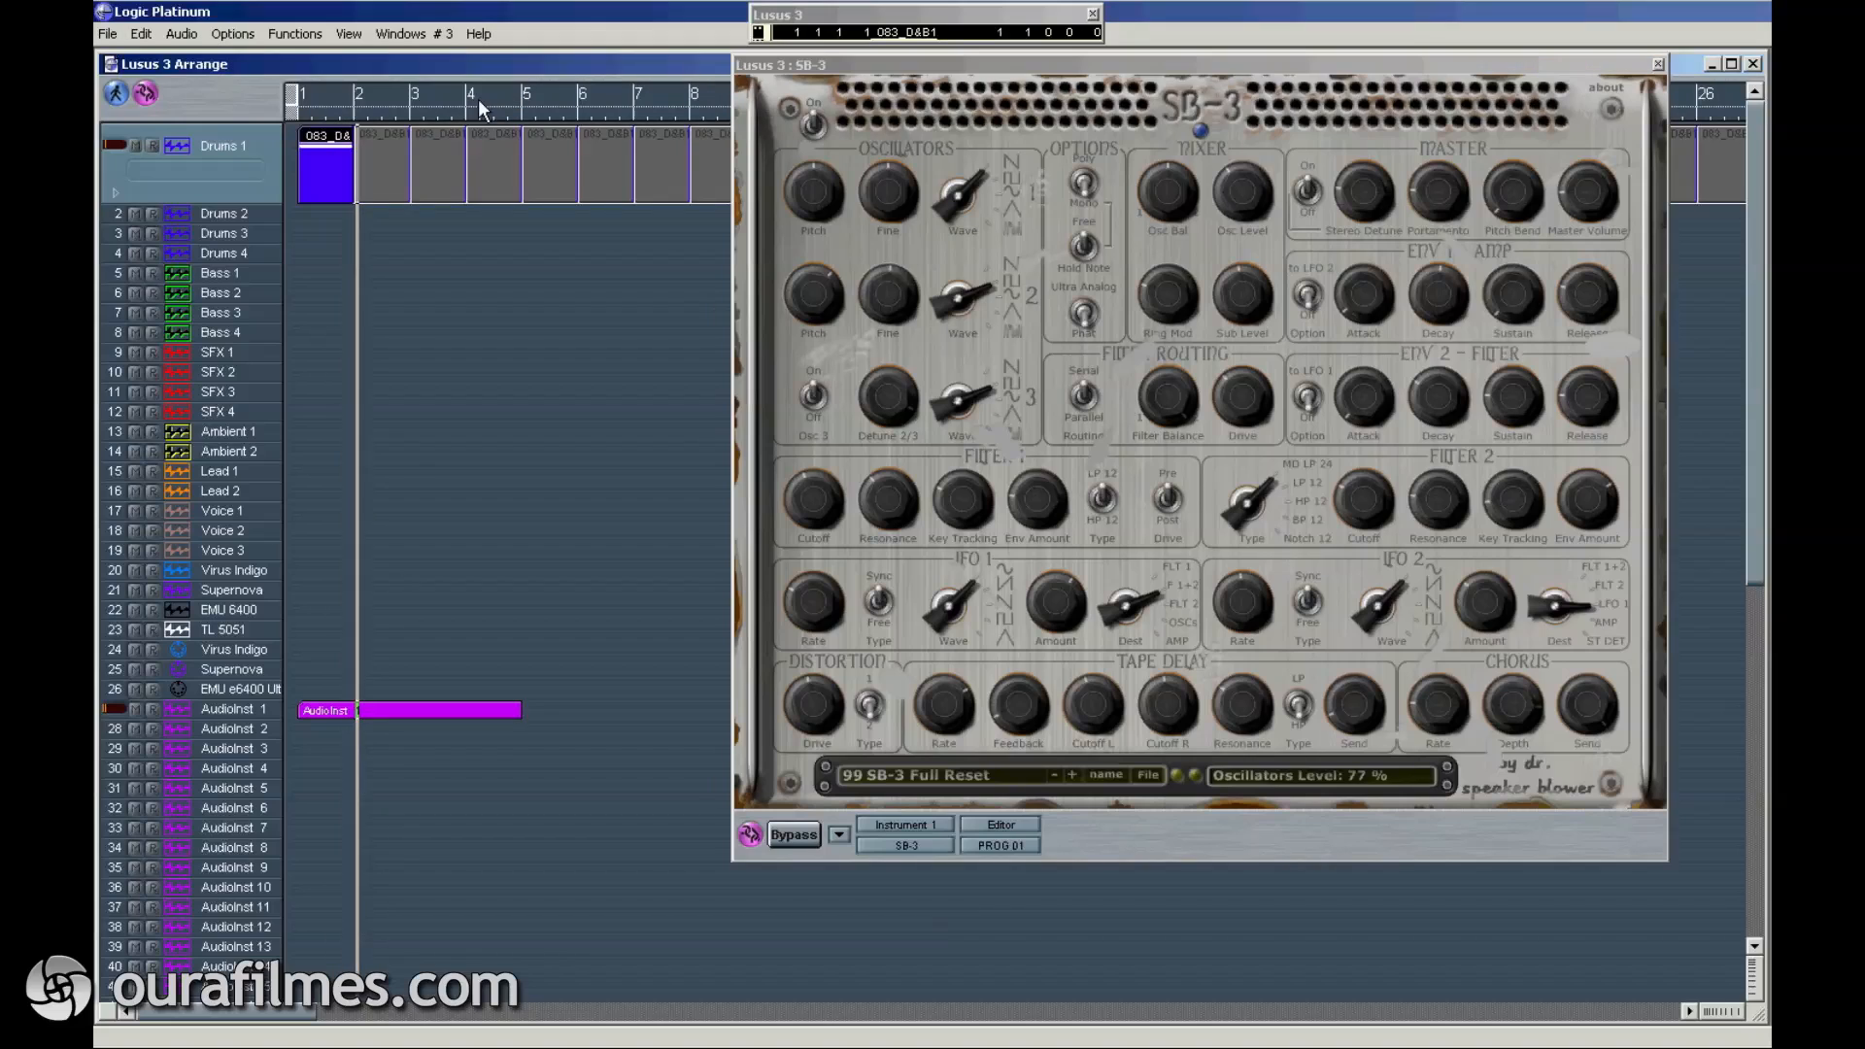
pyautogui.rightClick(526, 157)
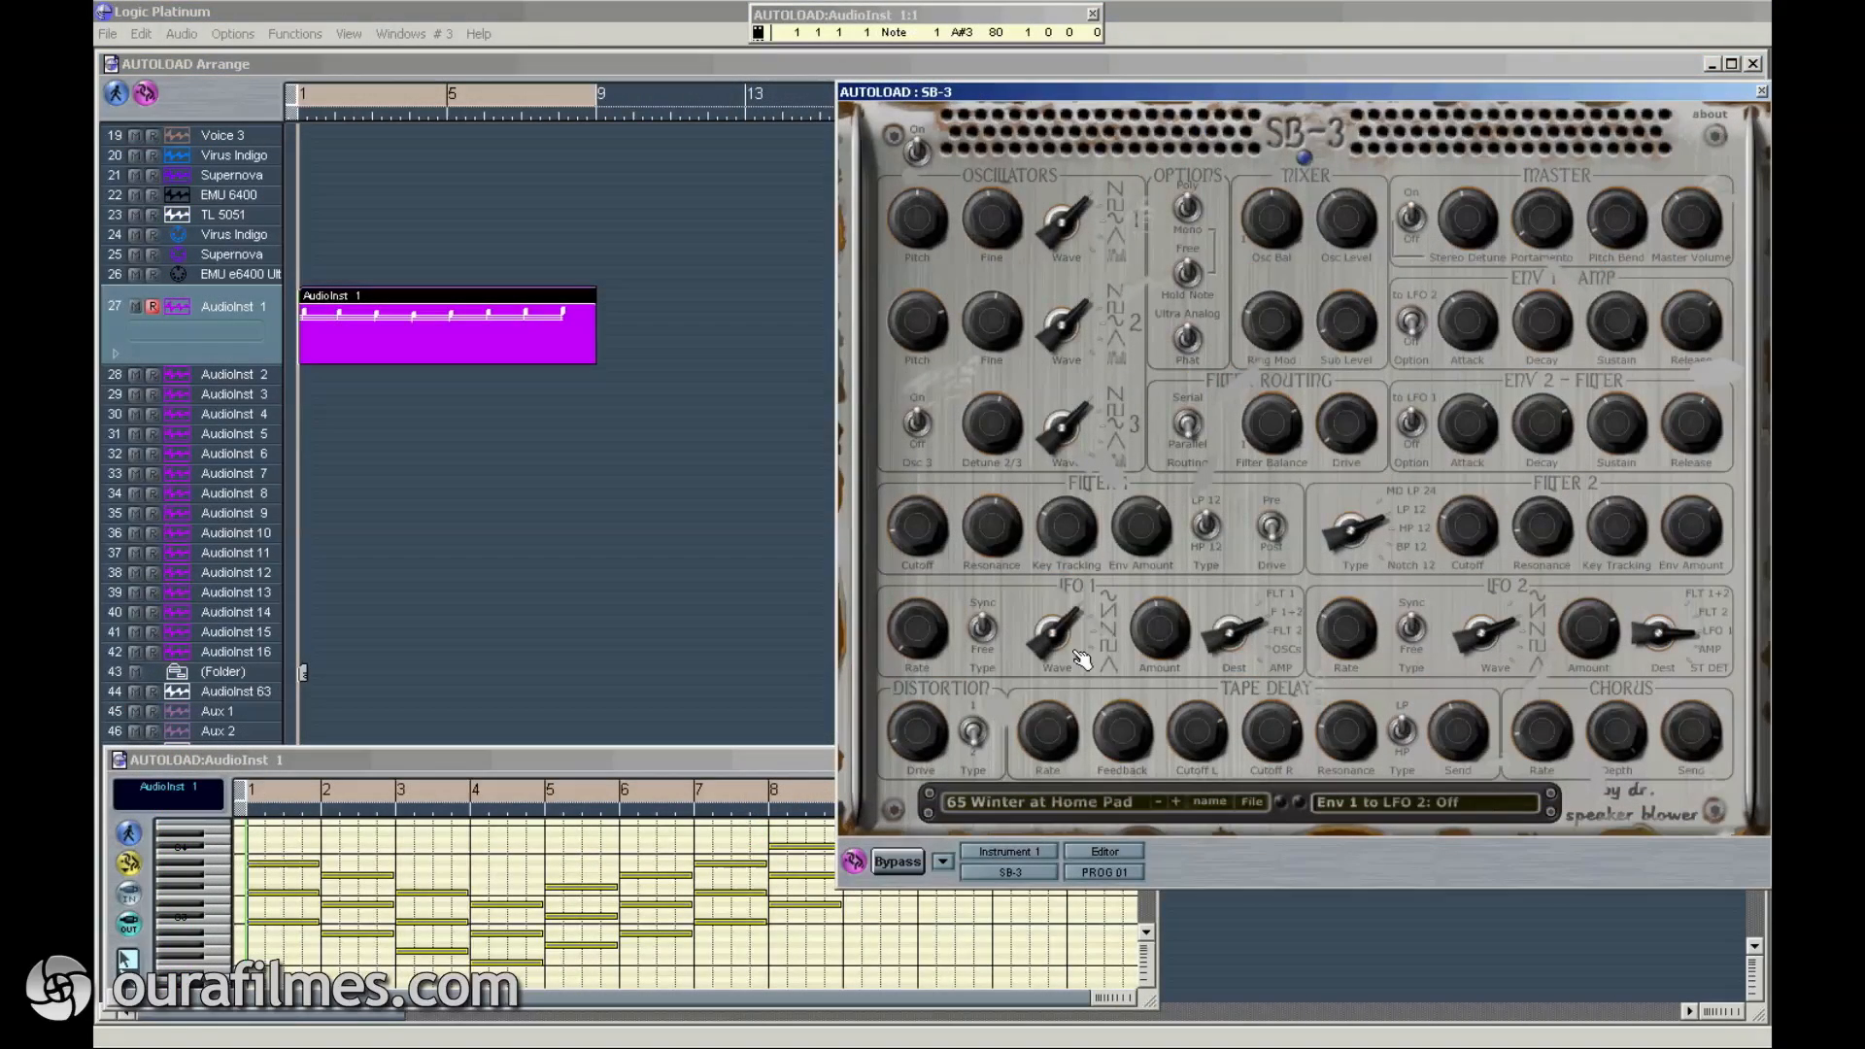
# Step: Audition the Long Movie Pad, Prisma Pad and Out of this World Pad presets with the looping chord sequence
pyautogui.click(1008, 804)
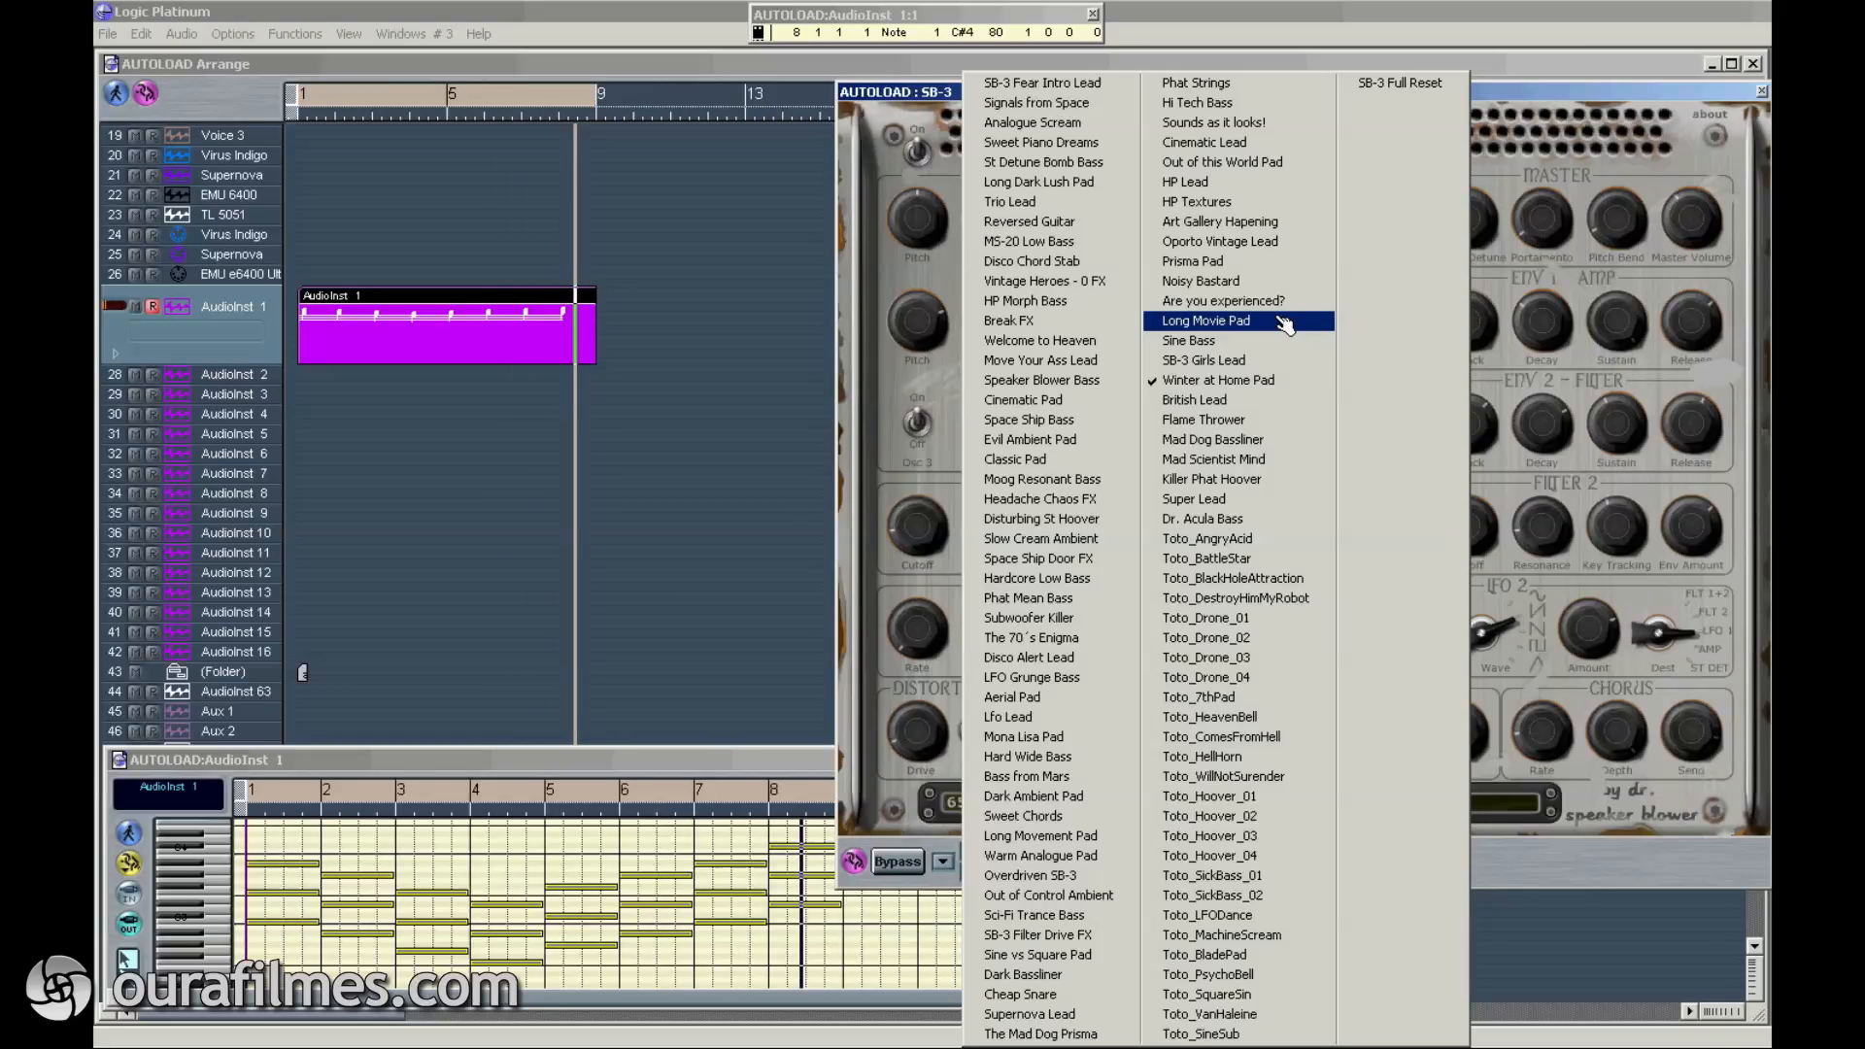
pyautogui.click(1285, 324)
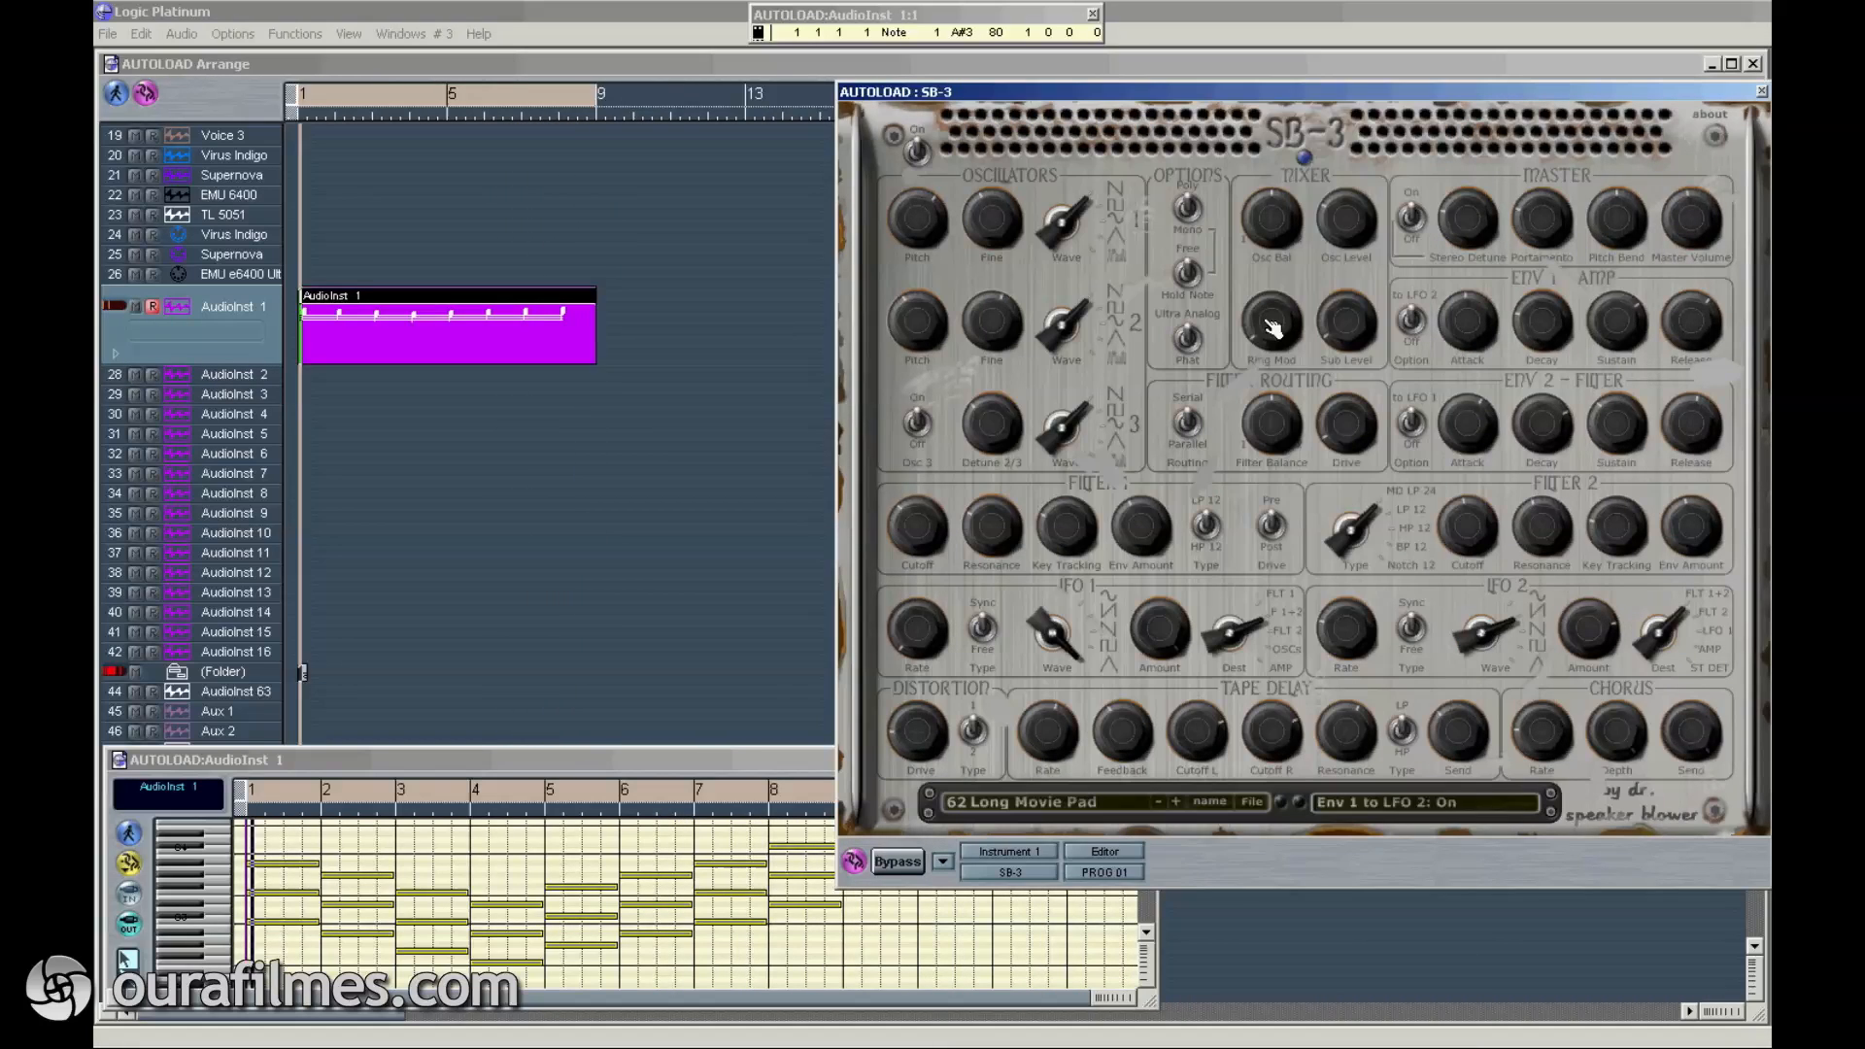
pyautogui.click(1035, 800)
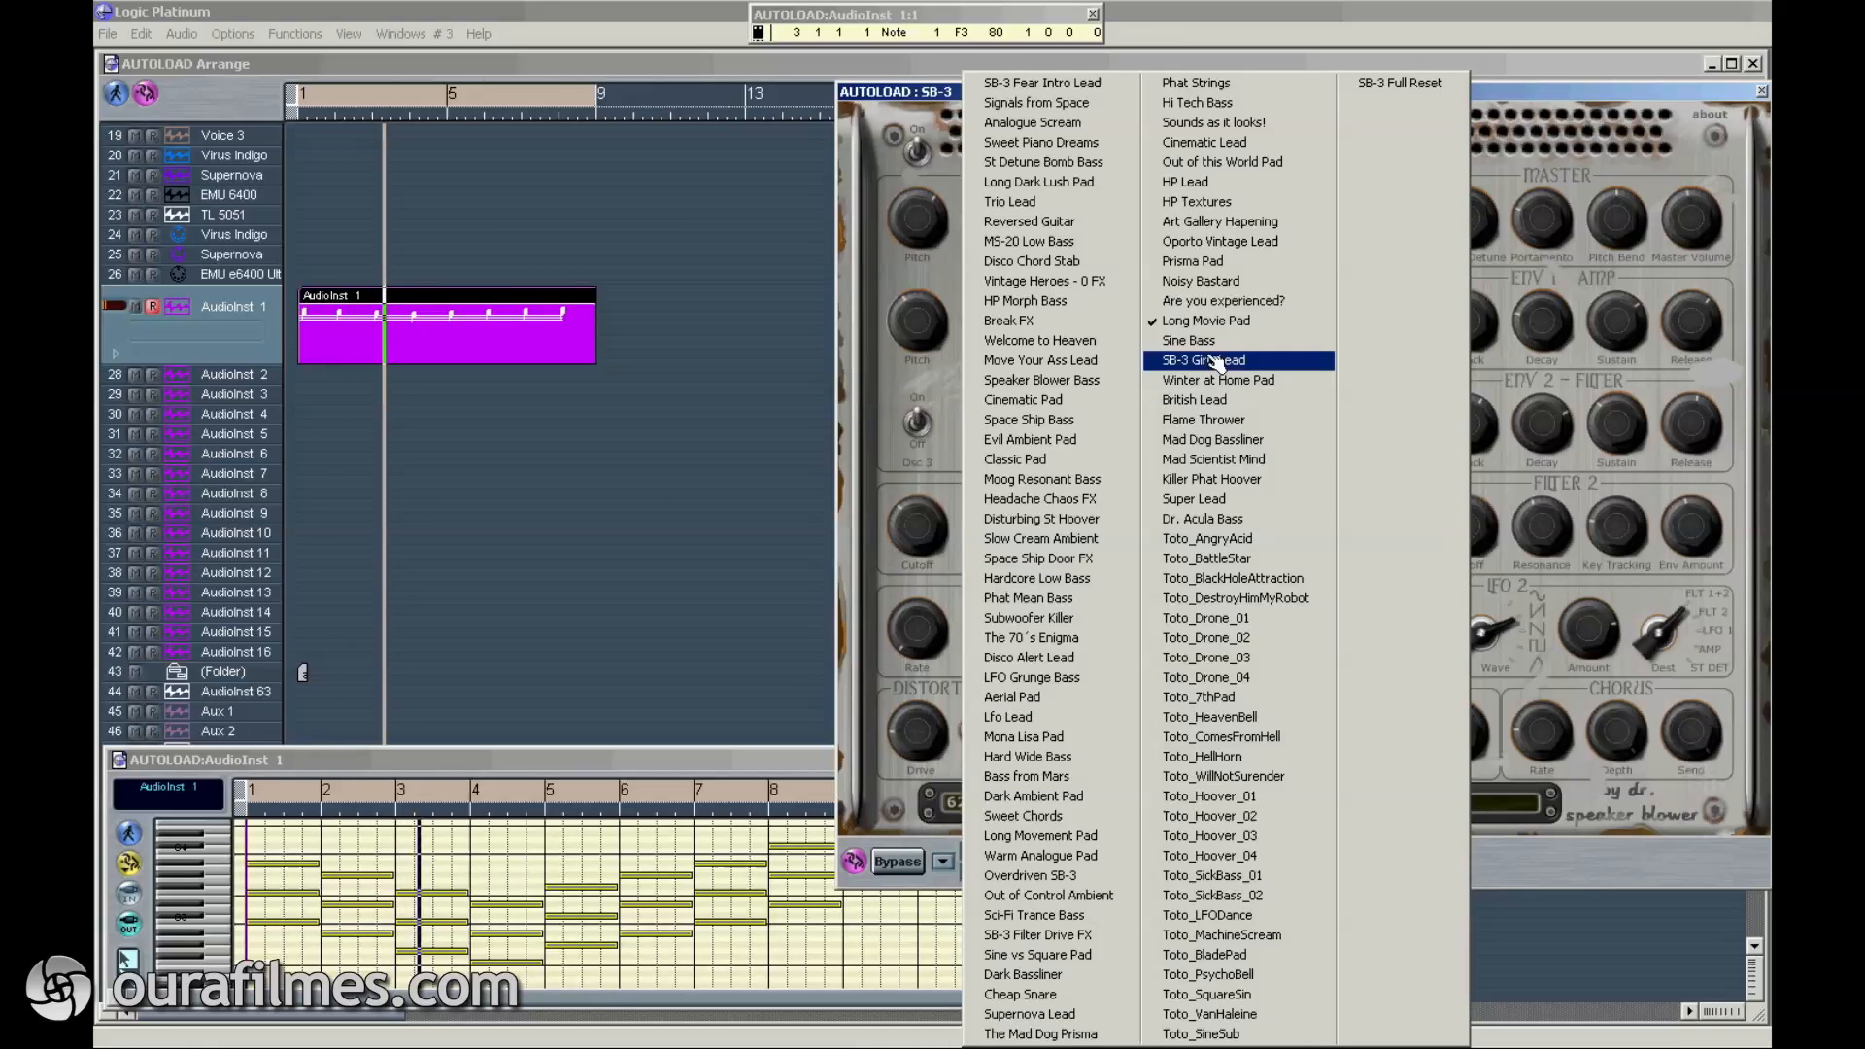
pyautogui.click(1245, 264)
pyautogui.click(1070, 792)
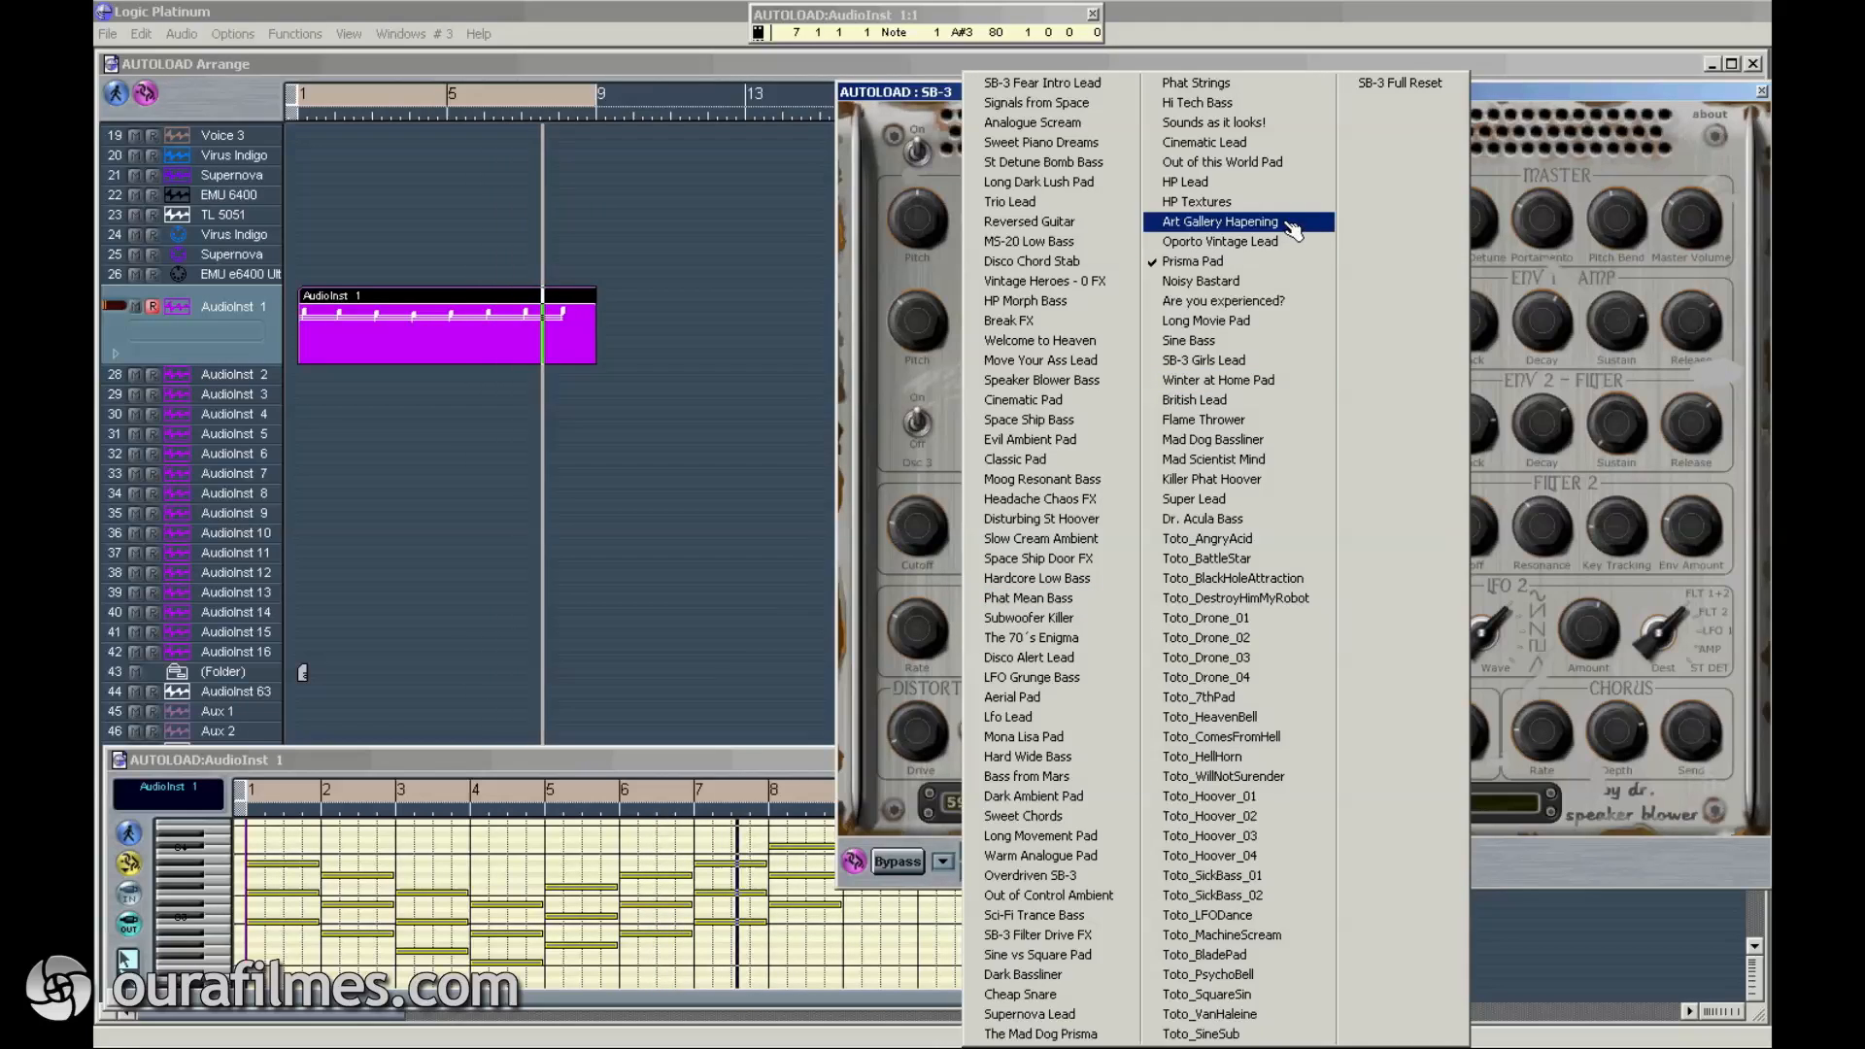
pyautogui.click(1299, 171)
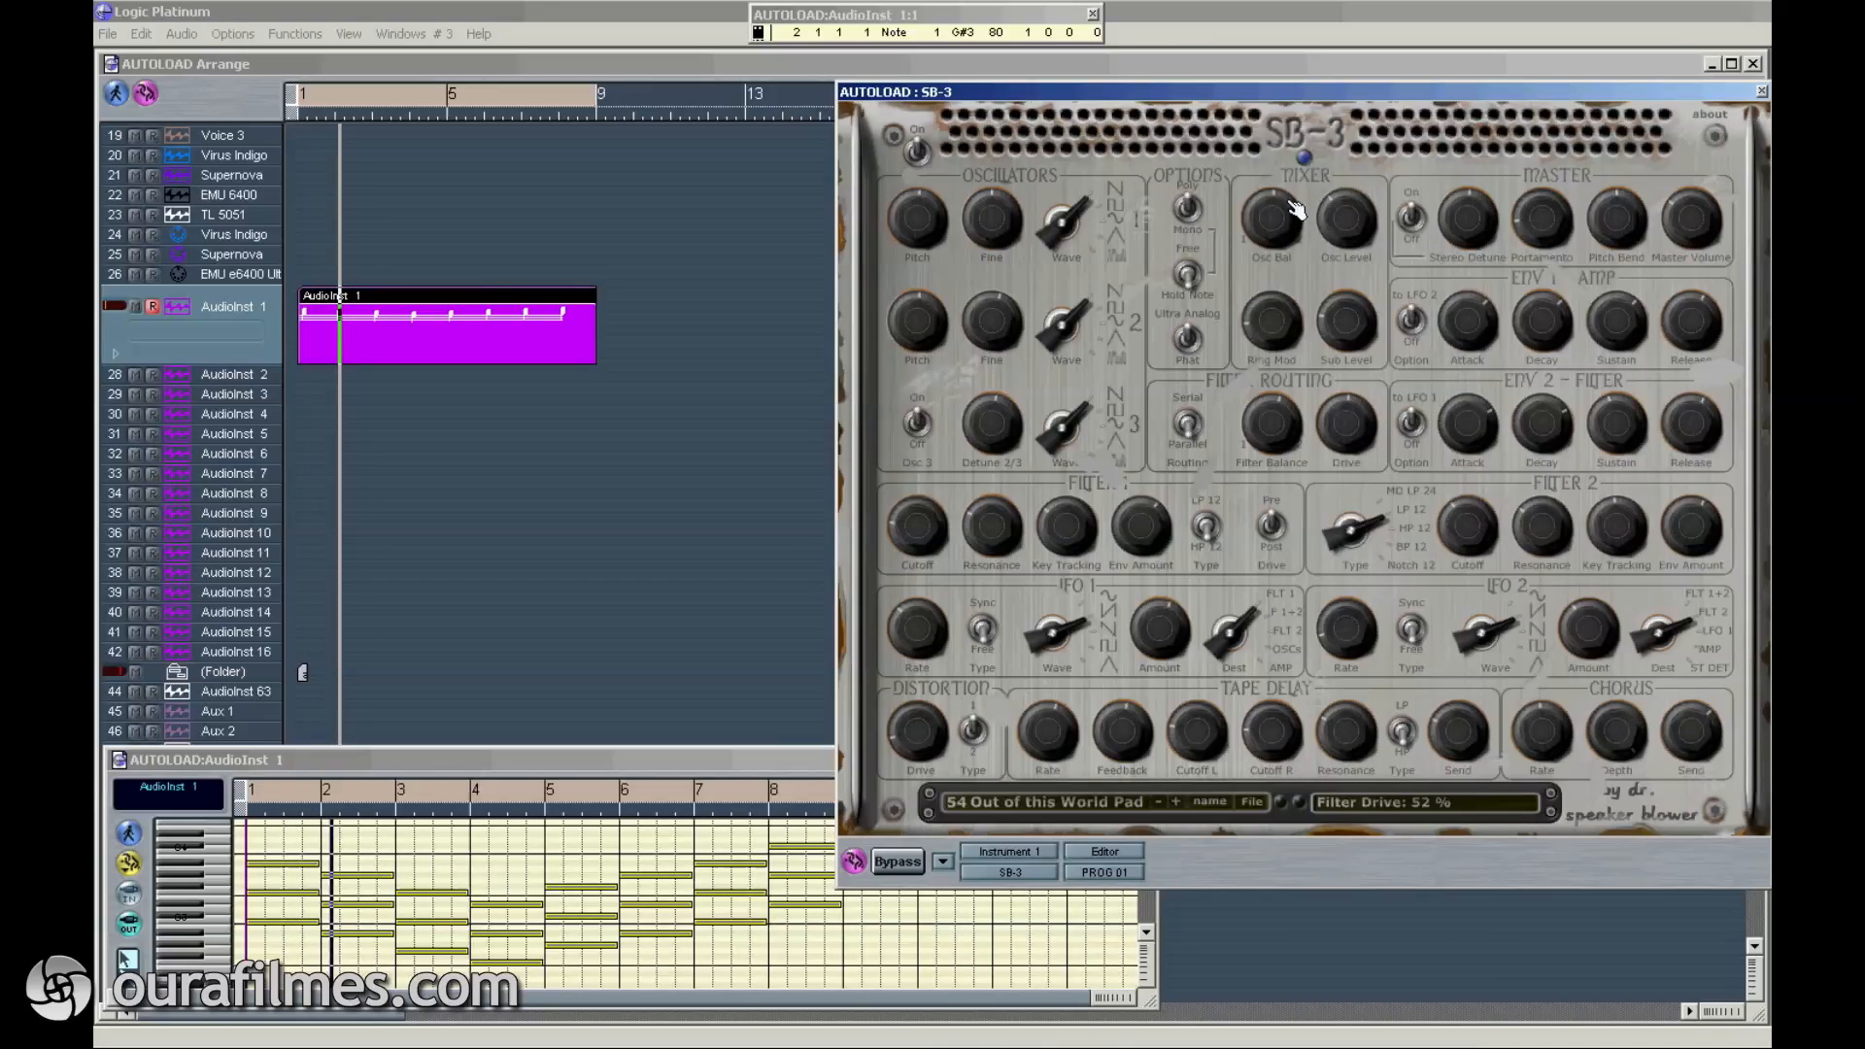
# Step: Audition the Phat Strings, The Mad Dog Prisma and Sine vs Square Pad presets on the chord sequence
pyautogui.click(1180, 803)
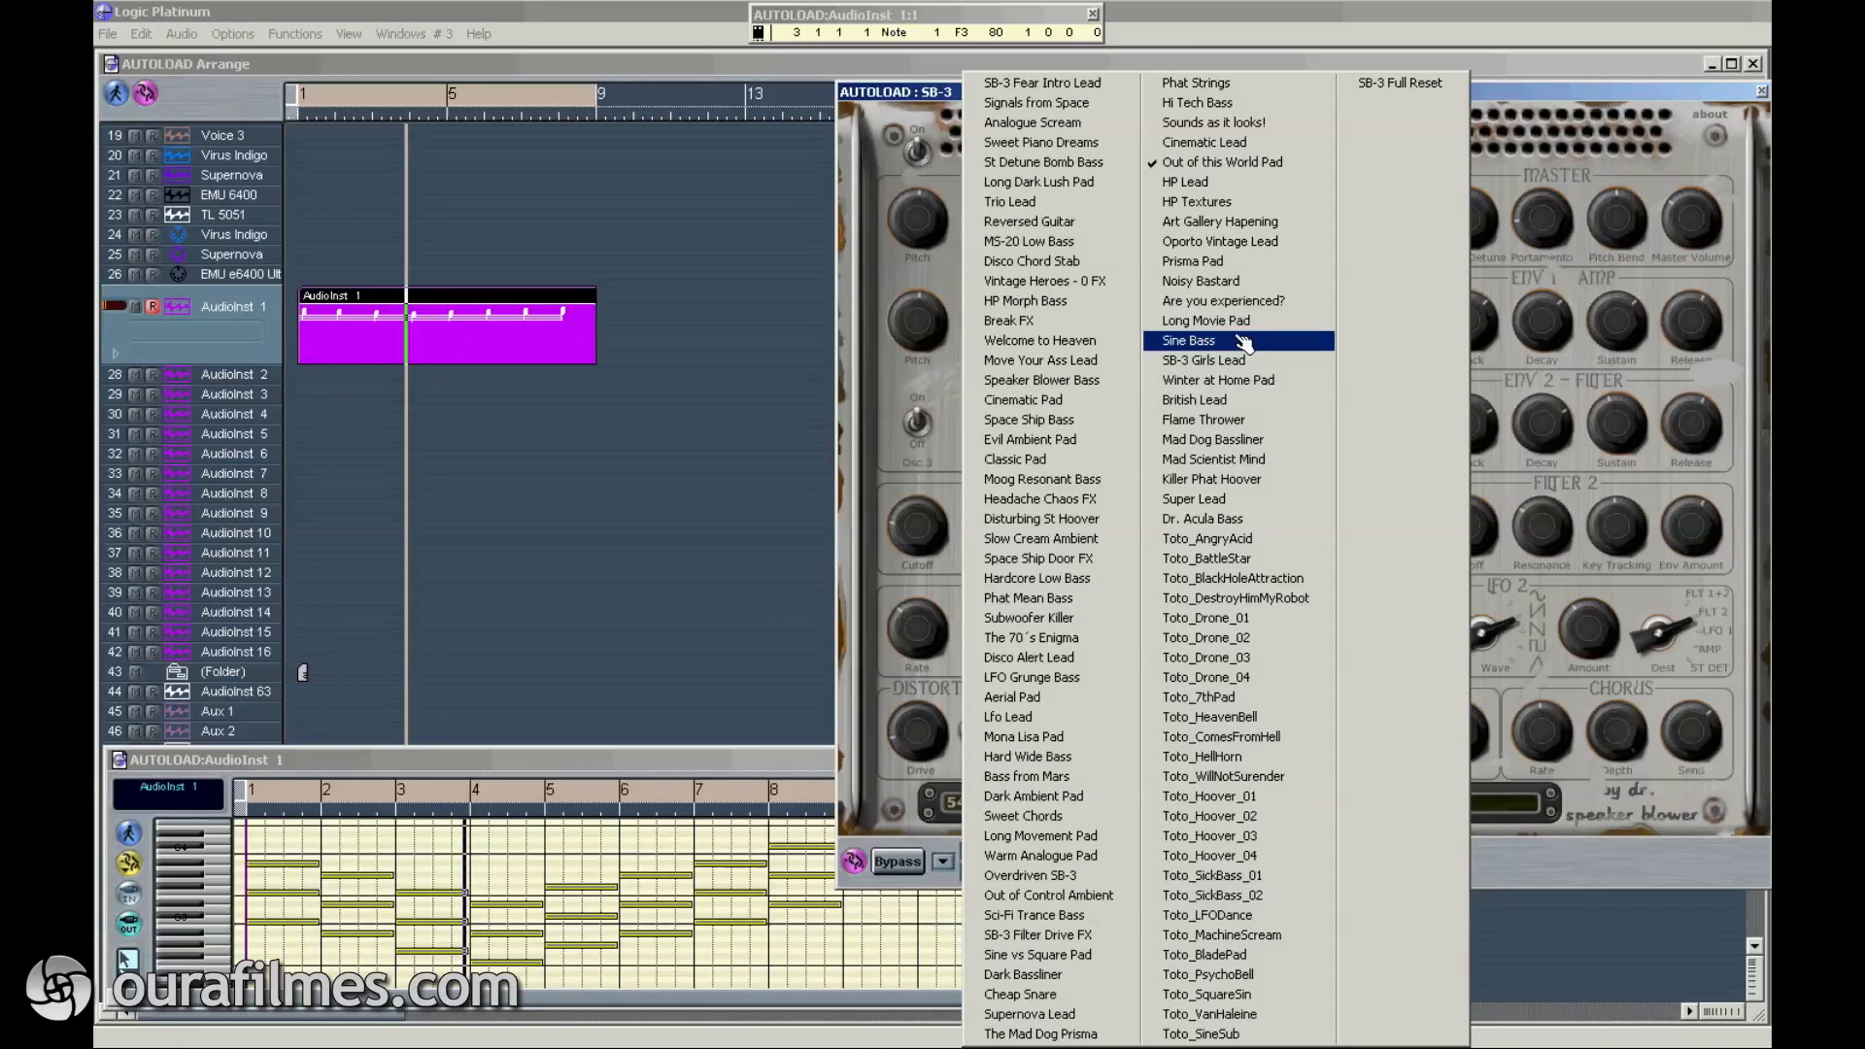
pyautogui.click(1238, 90)
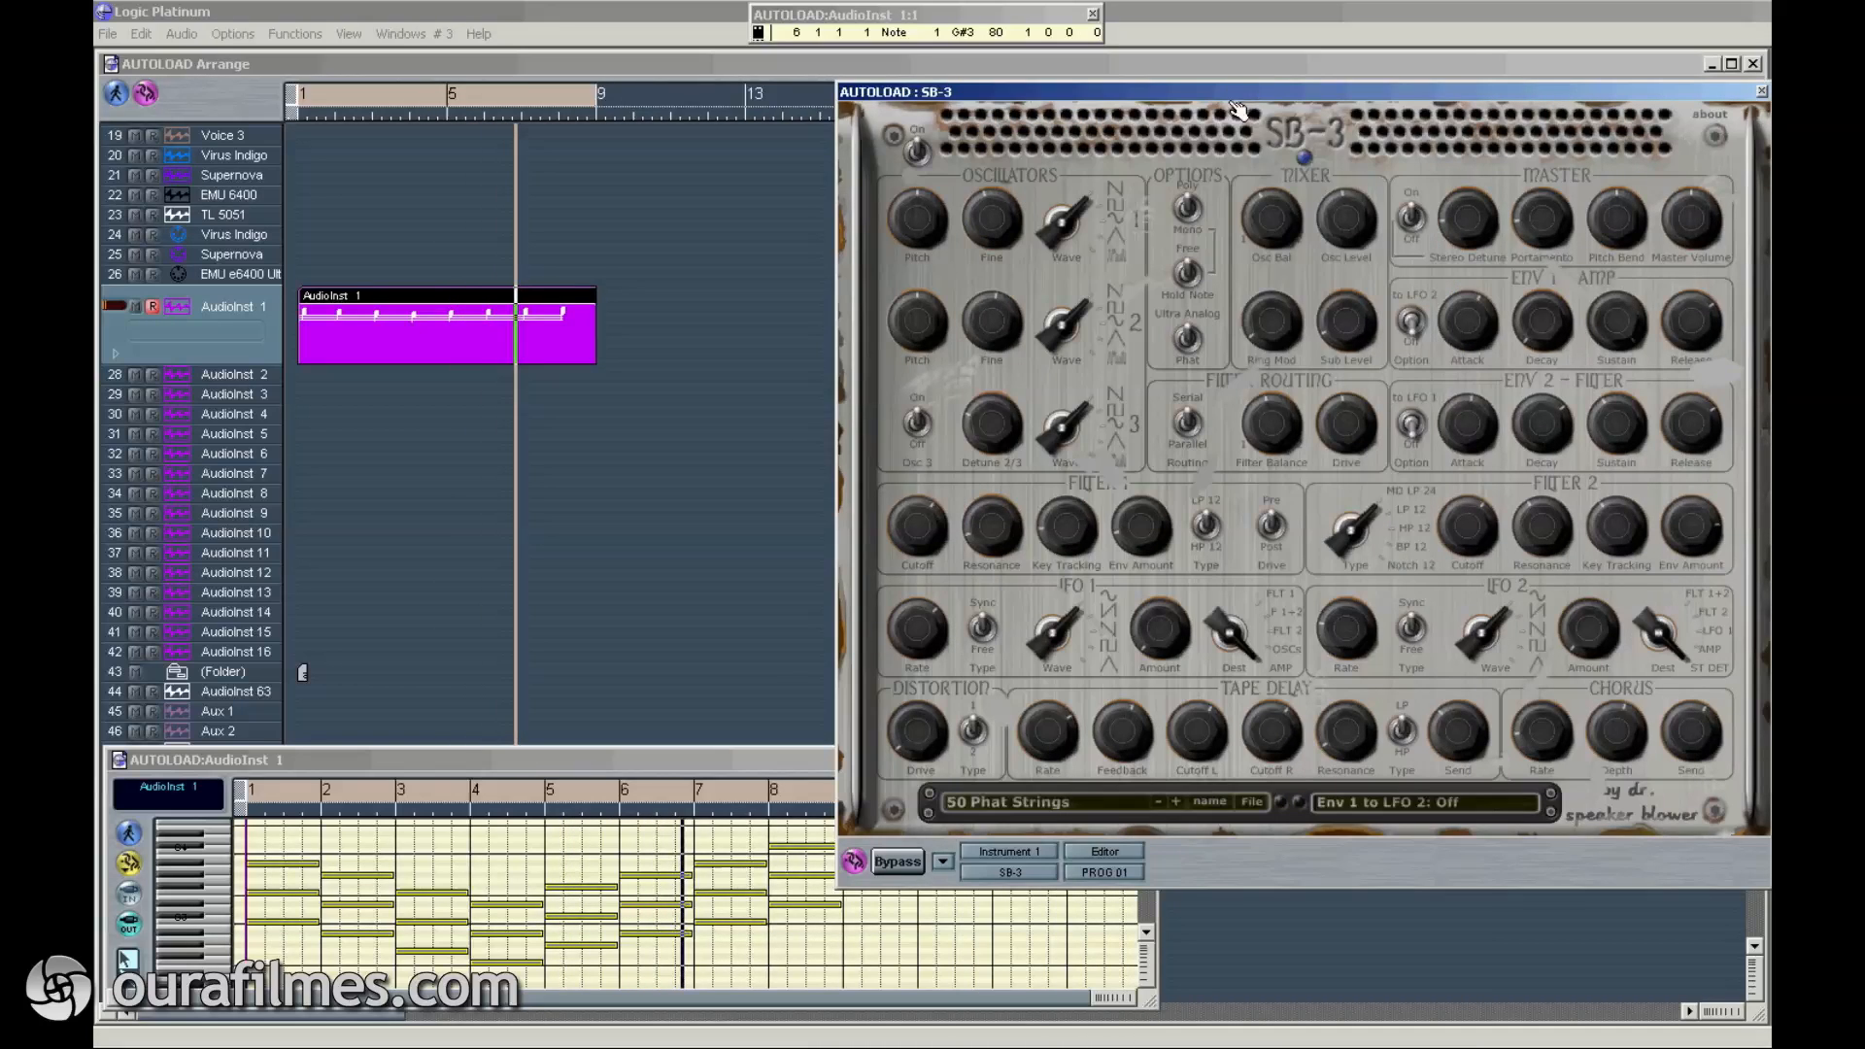
pyautogui.click(1037, 809)
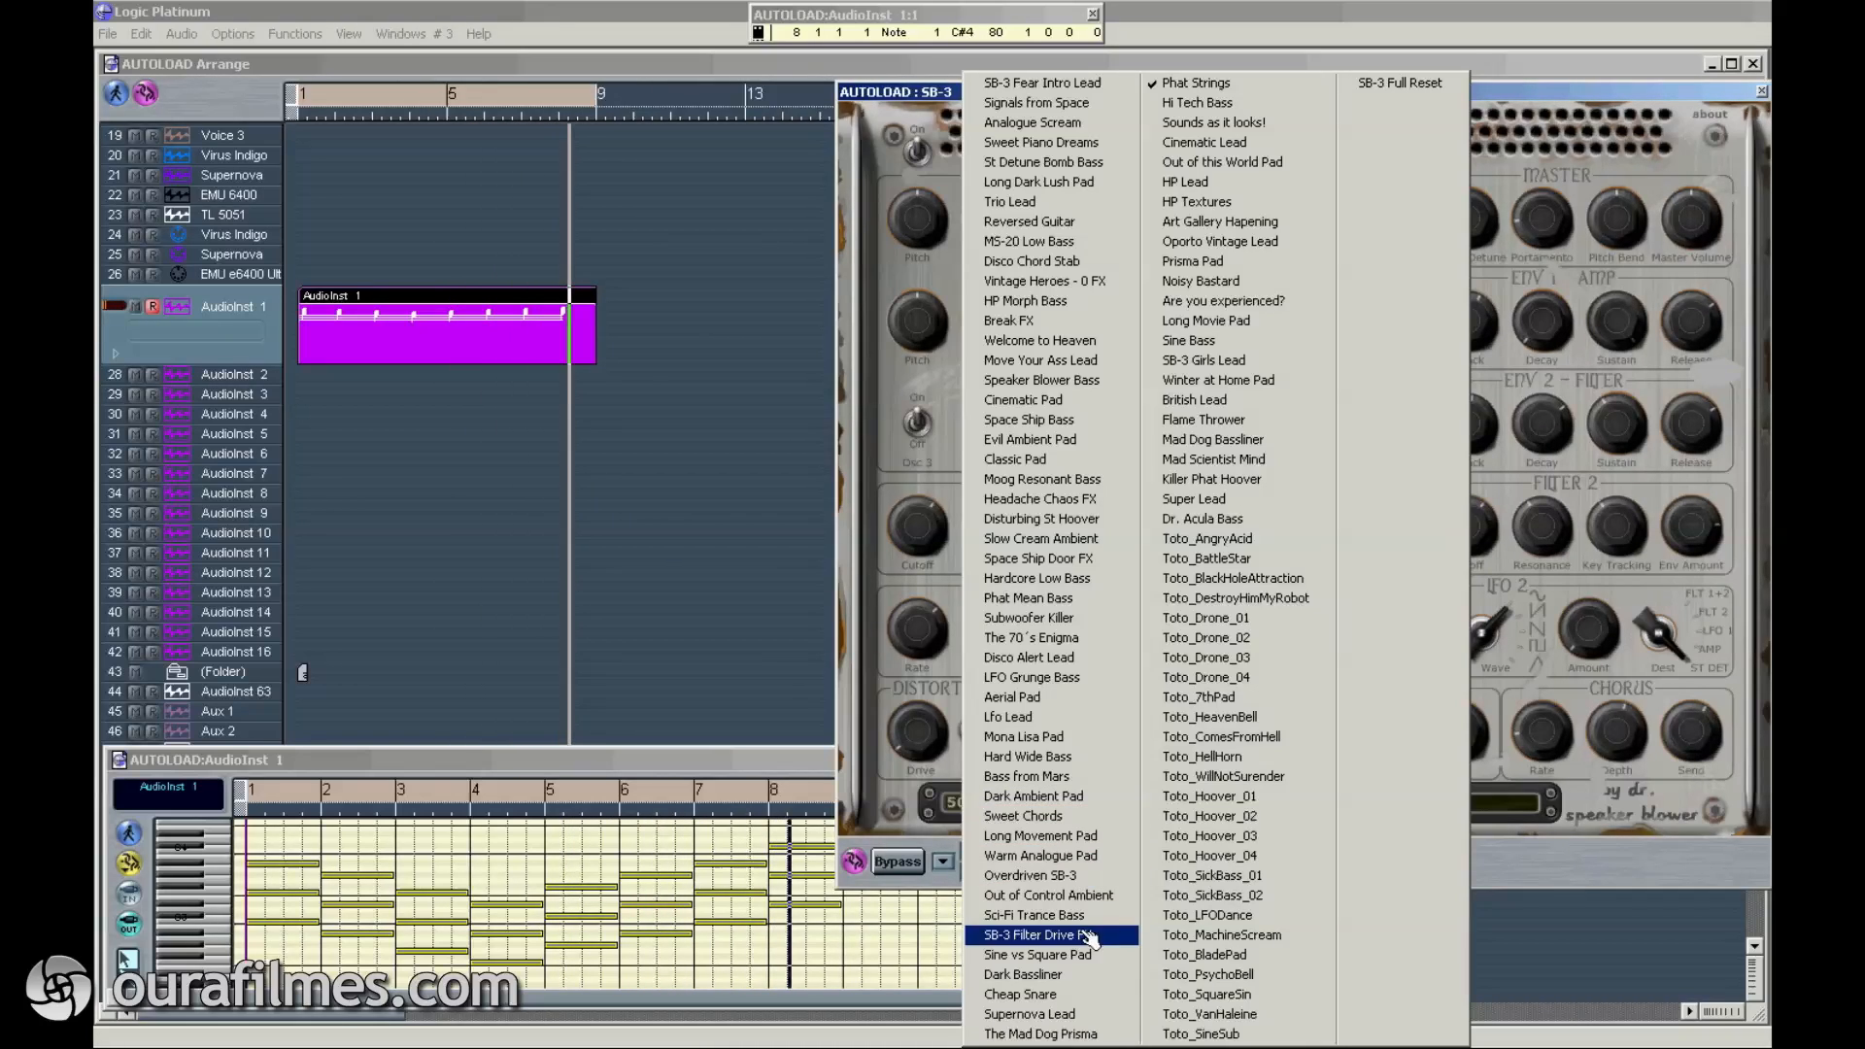
pyautogui.click(1081, 1036)
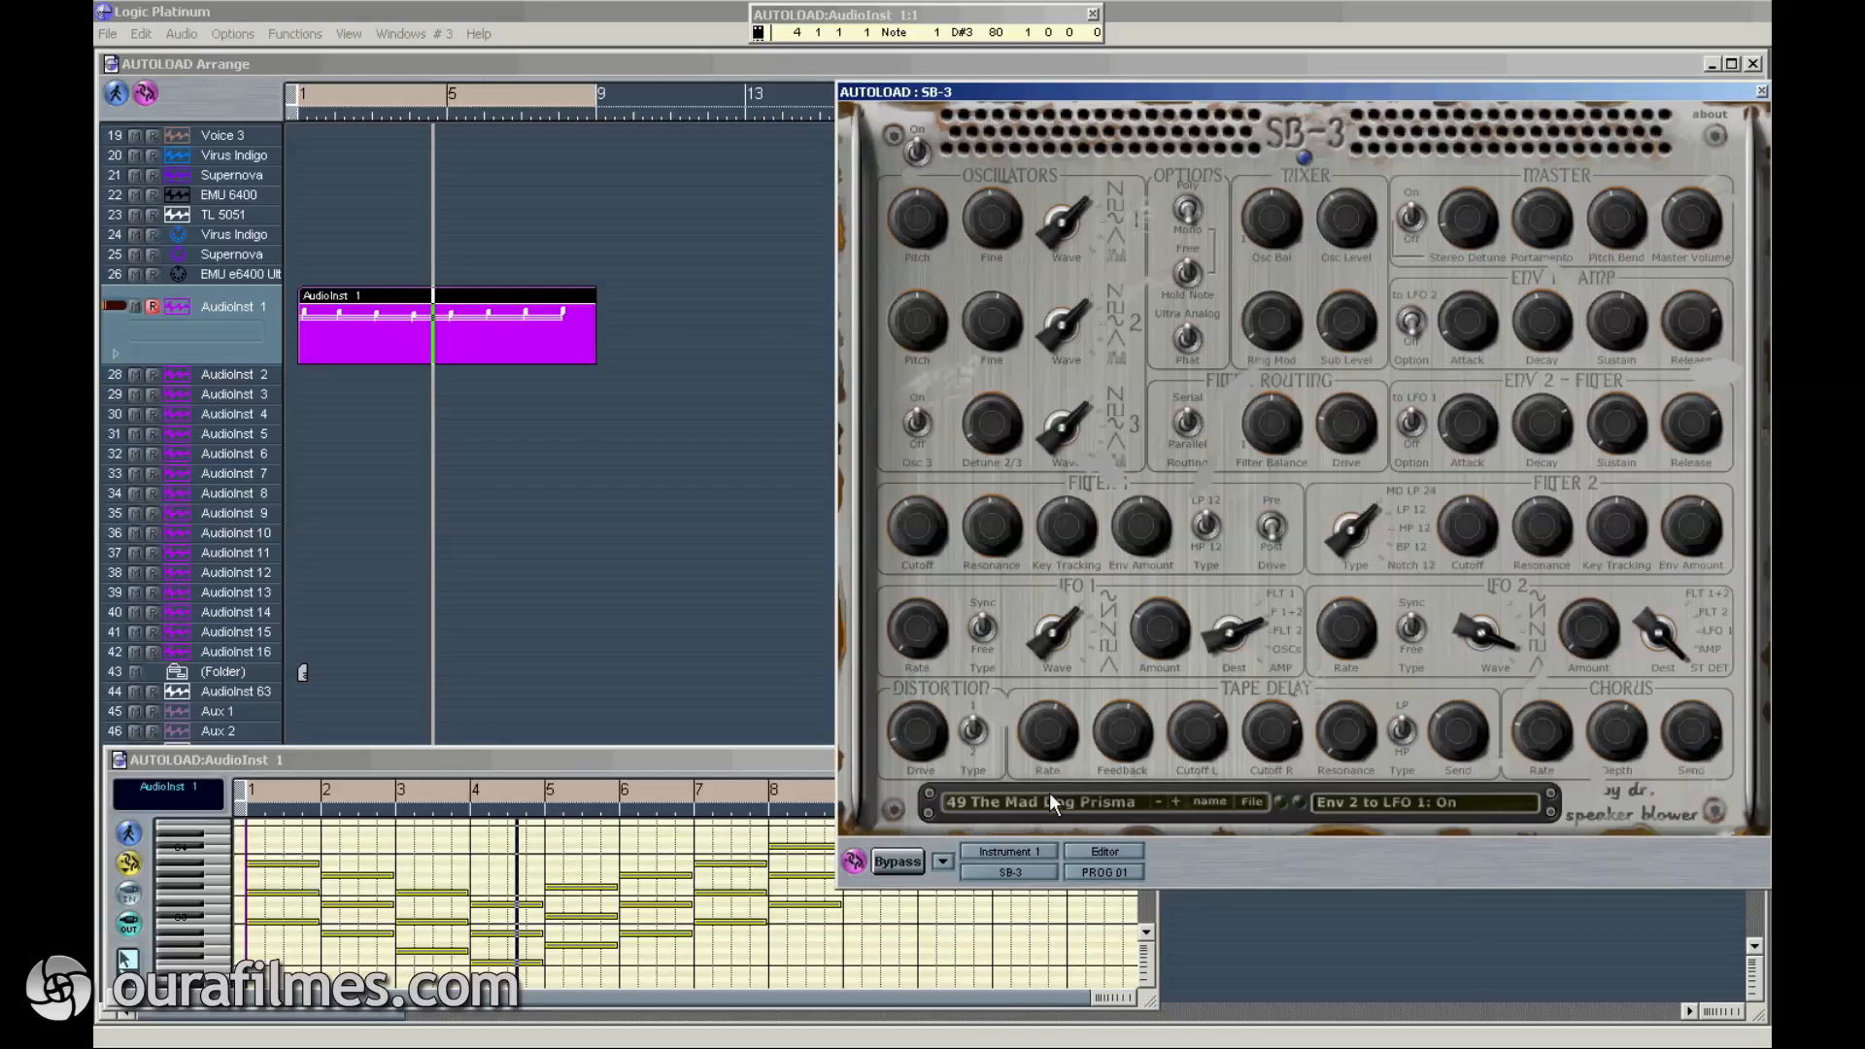
pyautogui.click(1049, 797)
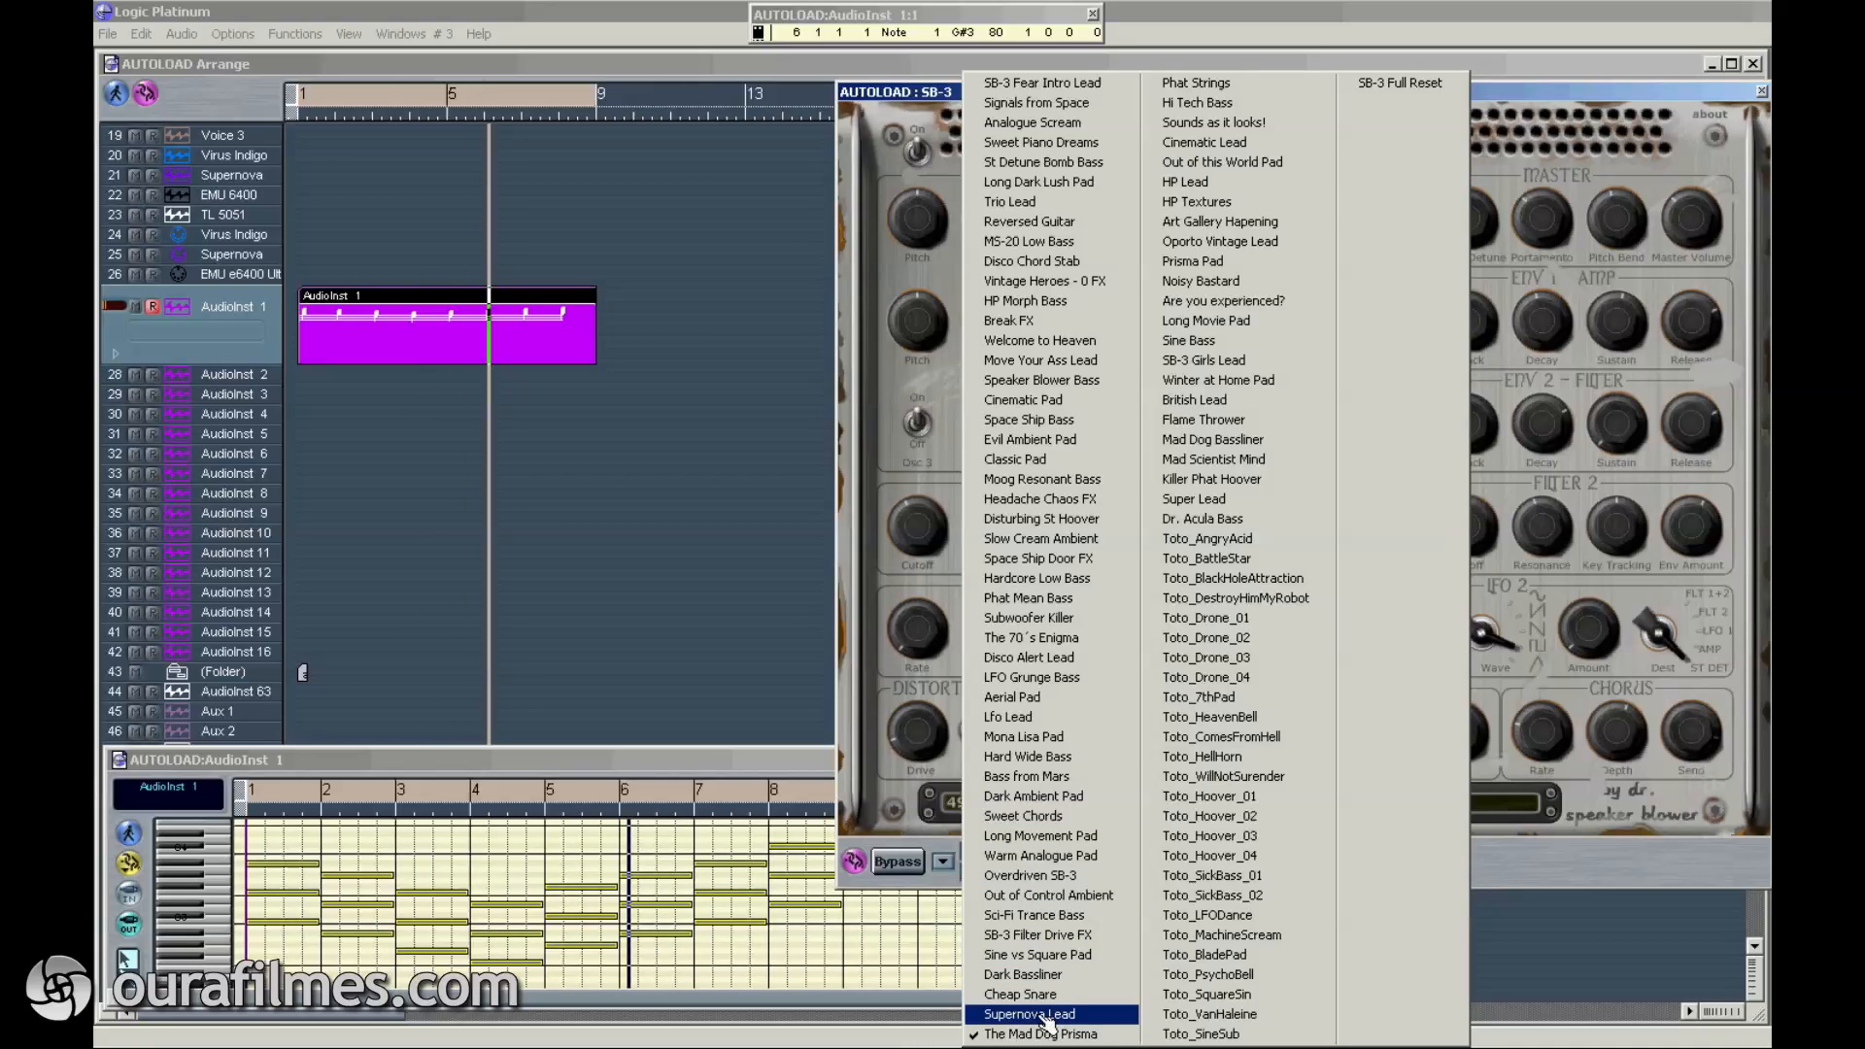
pyautogui.click(1040, 955)
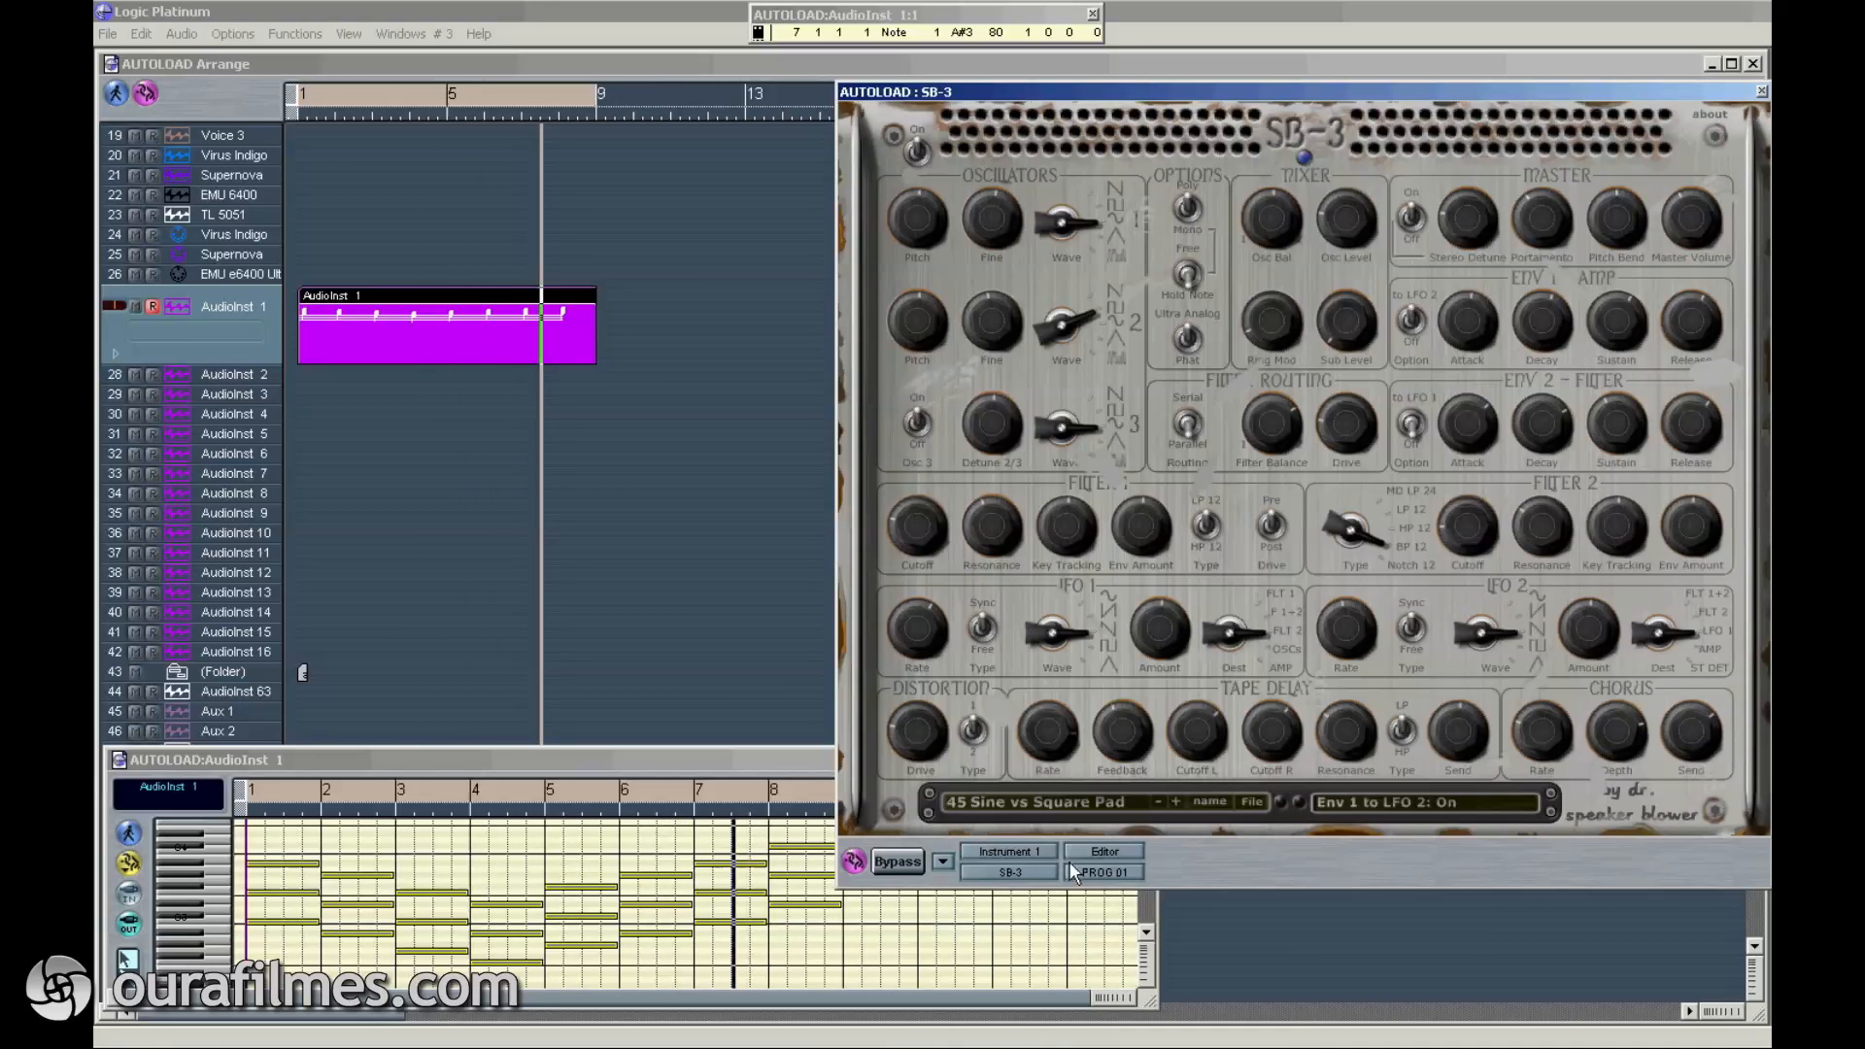
# Step: Audition the Warm Analogue Pad, Long Movement Pad, Sweet Chords and Dark Ambient Pad presets in turn
pyautogui.click(1054, 802)
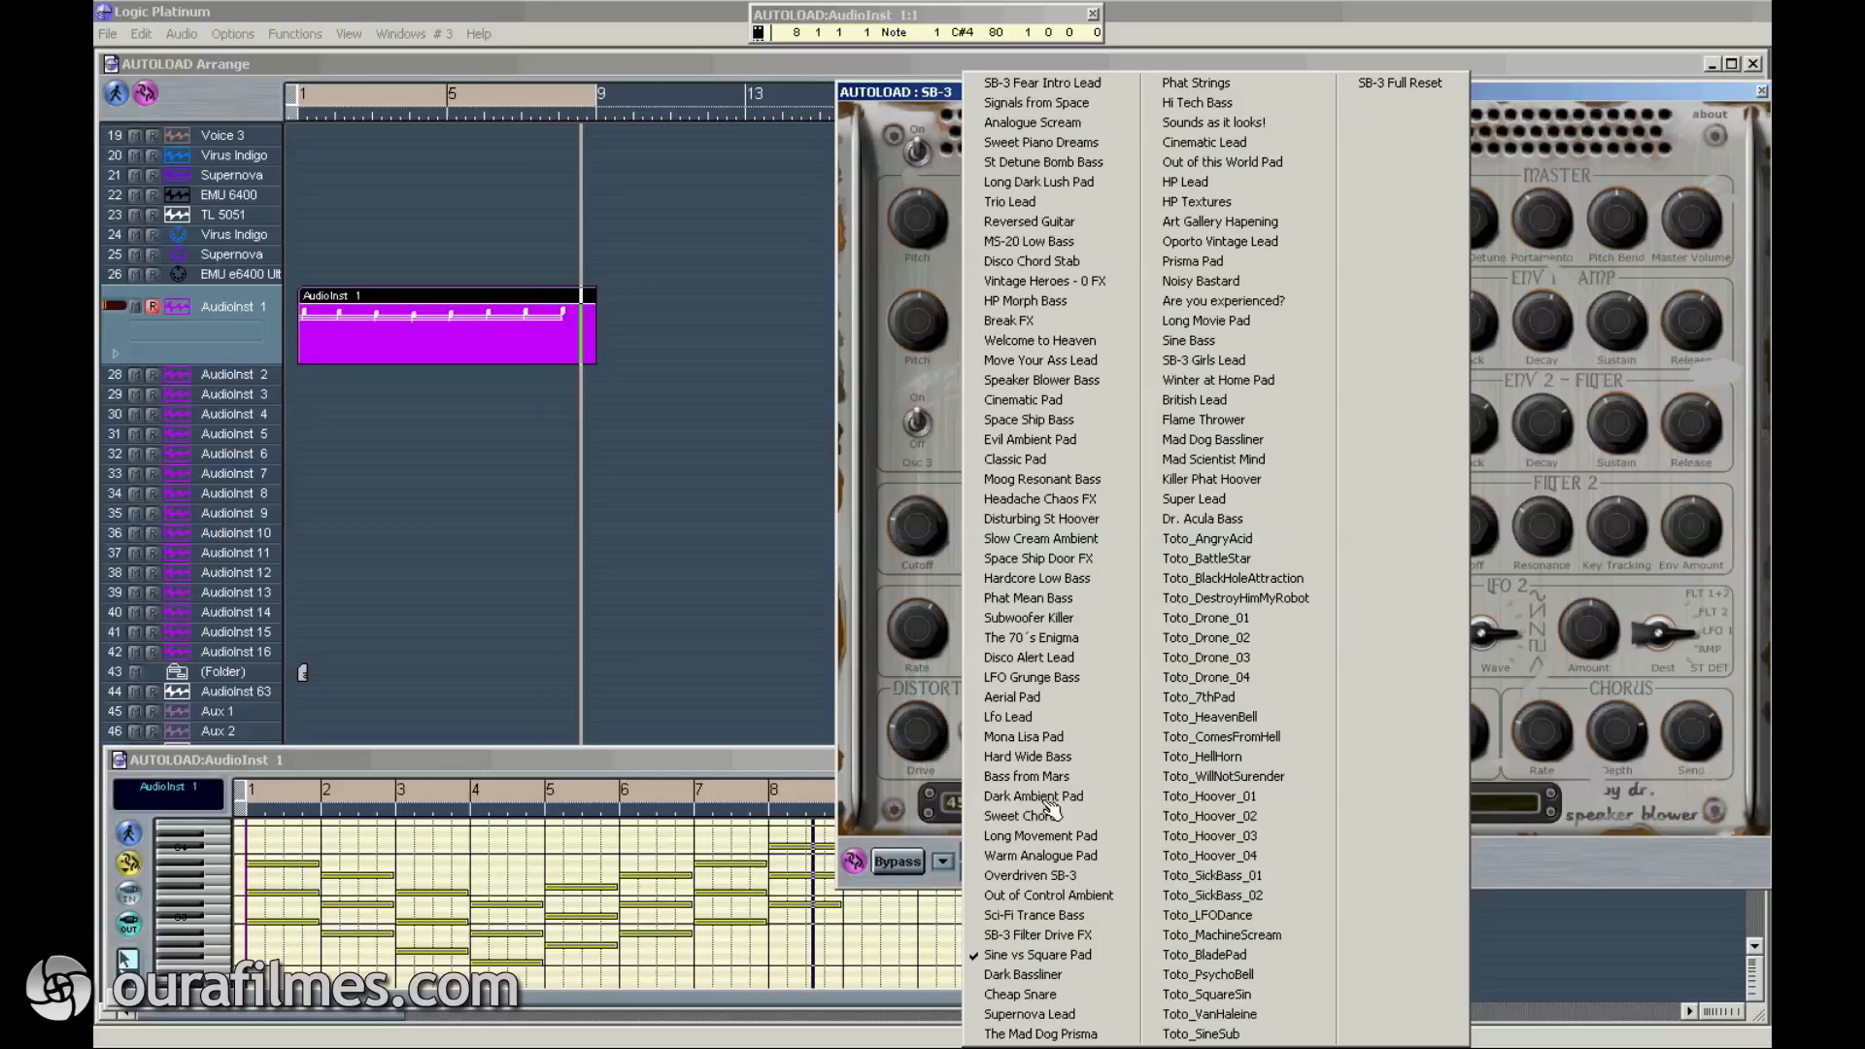
pyautogui.click(1089, 859)
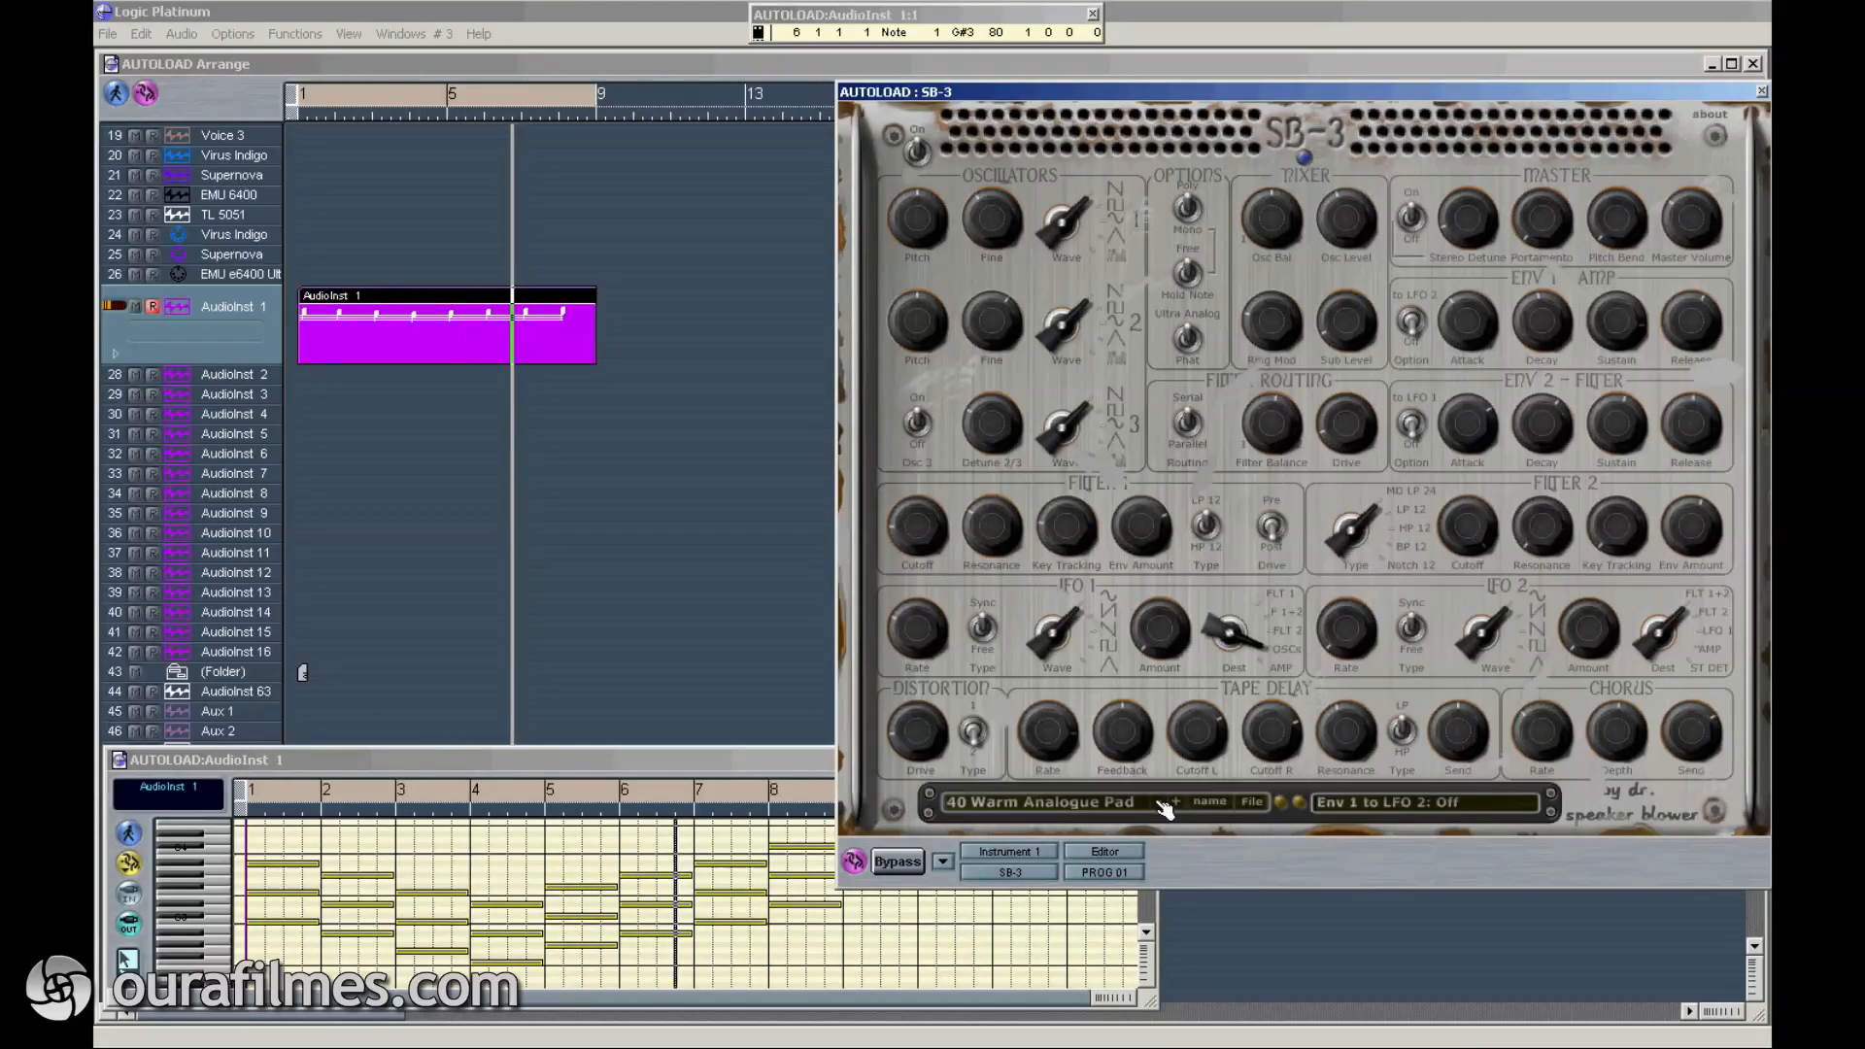
pyautogui.click(1159, 802)
pyautogui.click(1079, 805)
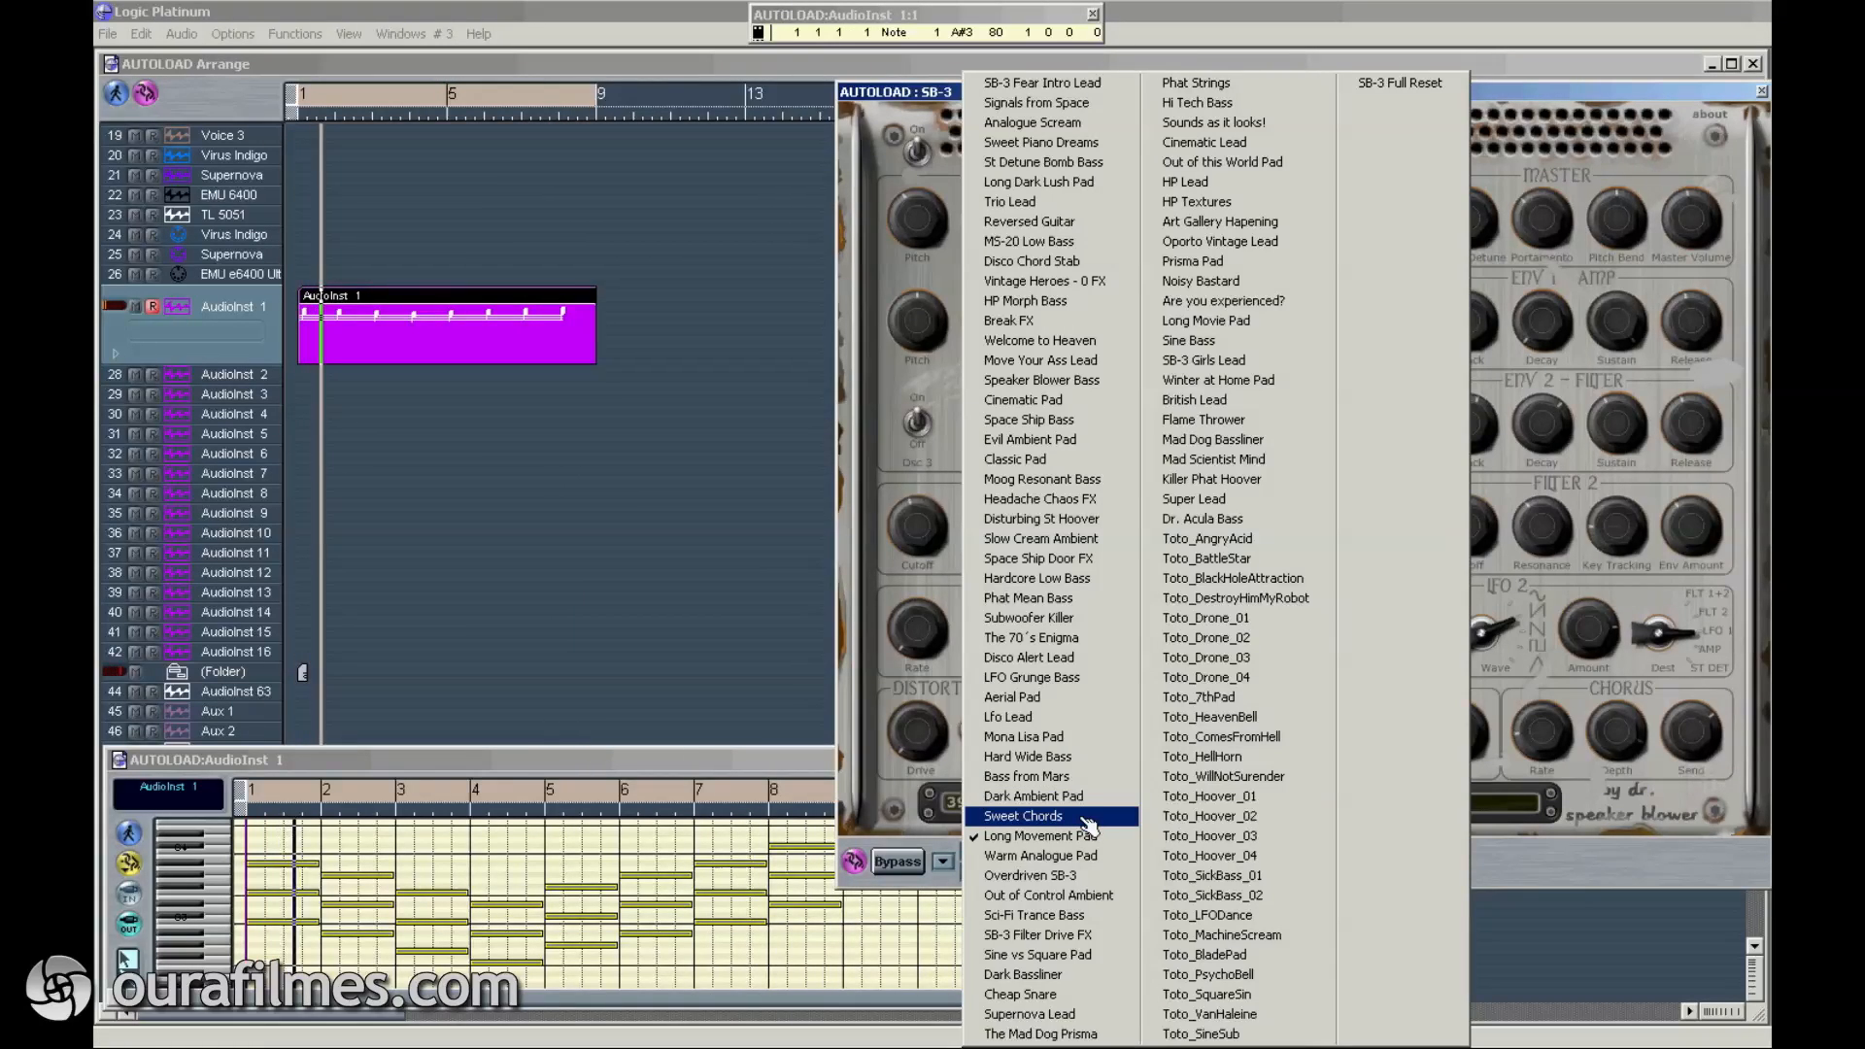
pyautogui.click(1088, 821)
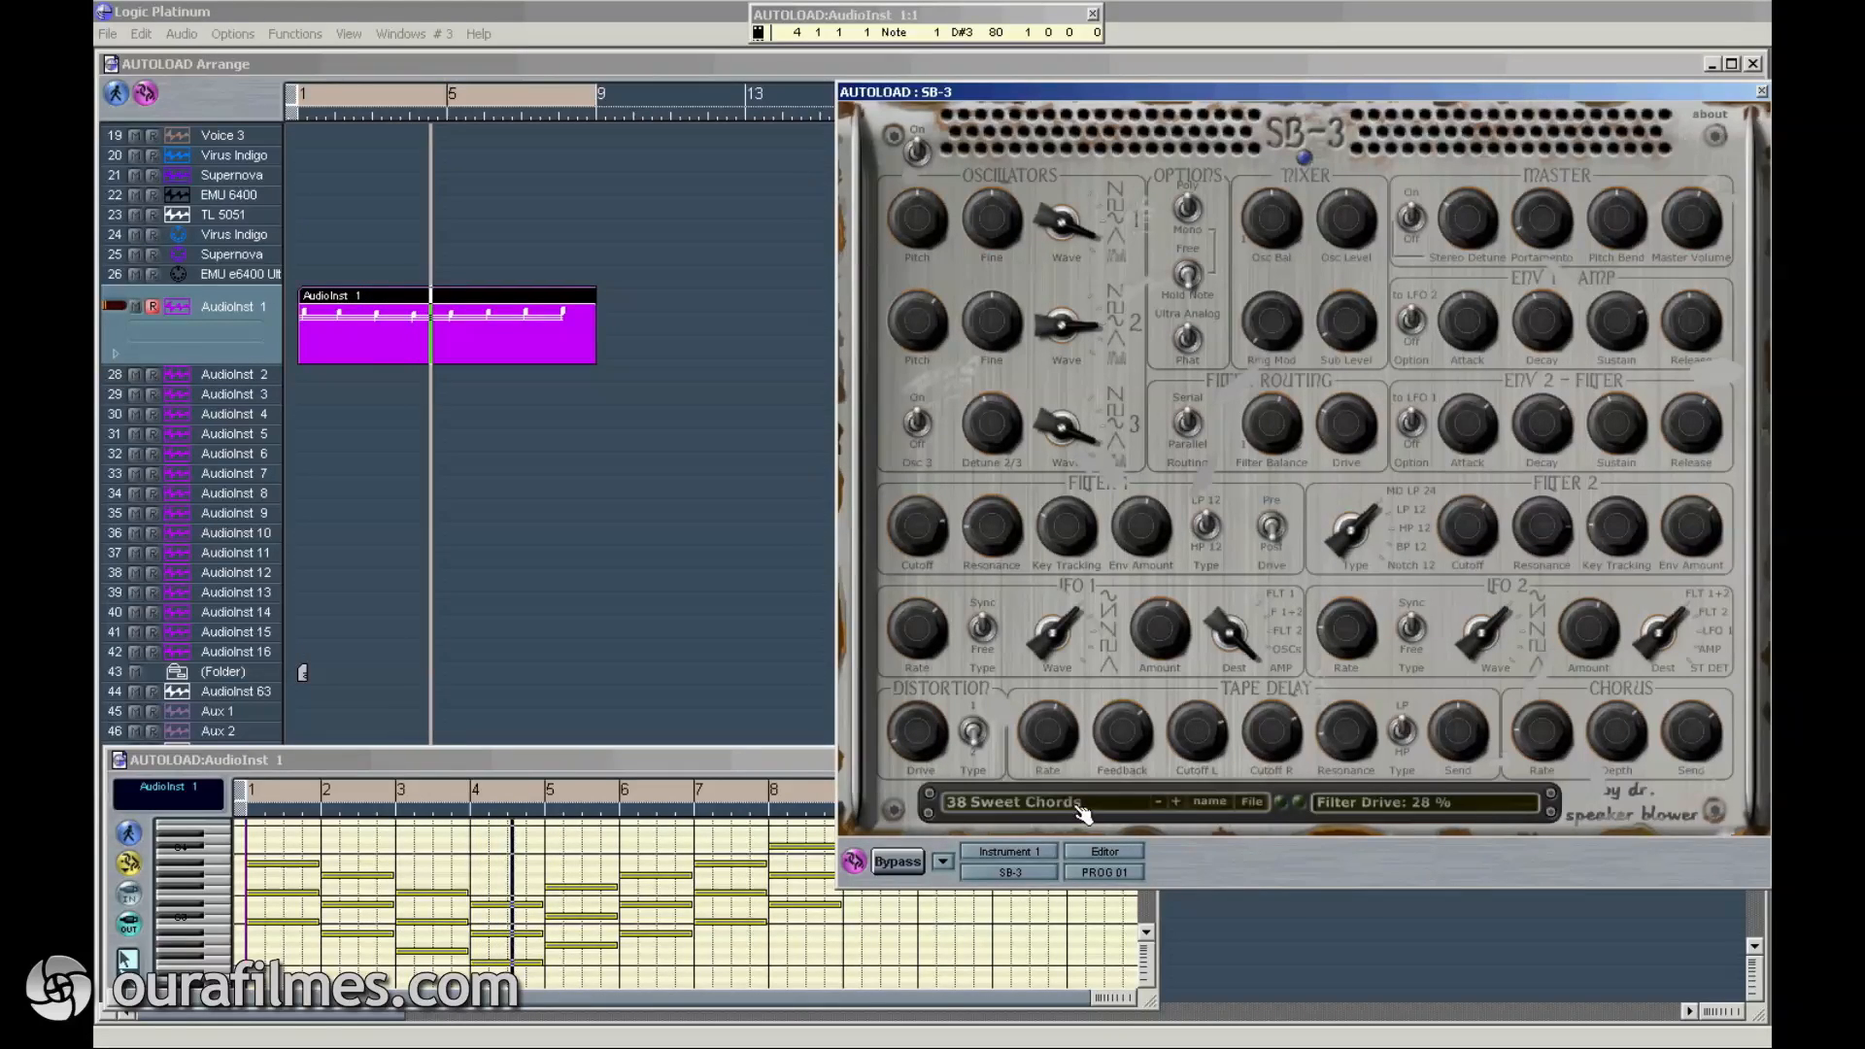
pyautogui.click(1160, 802)
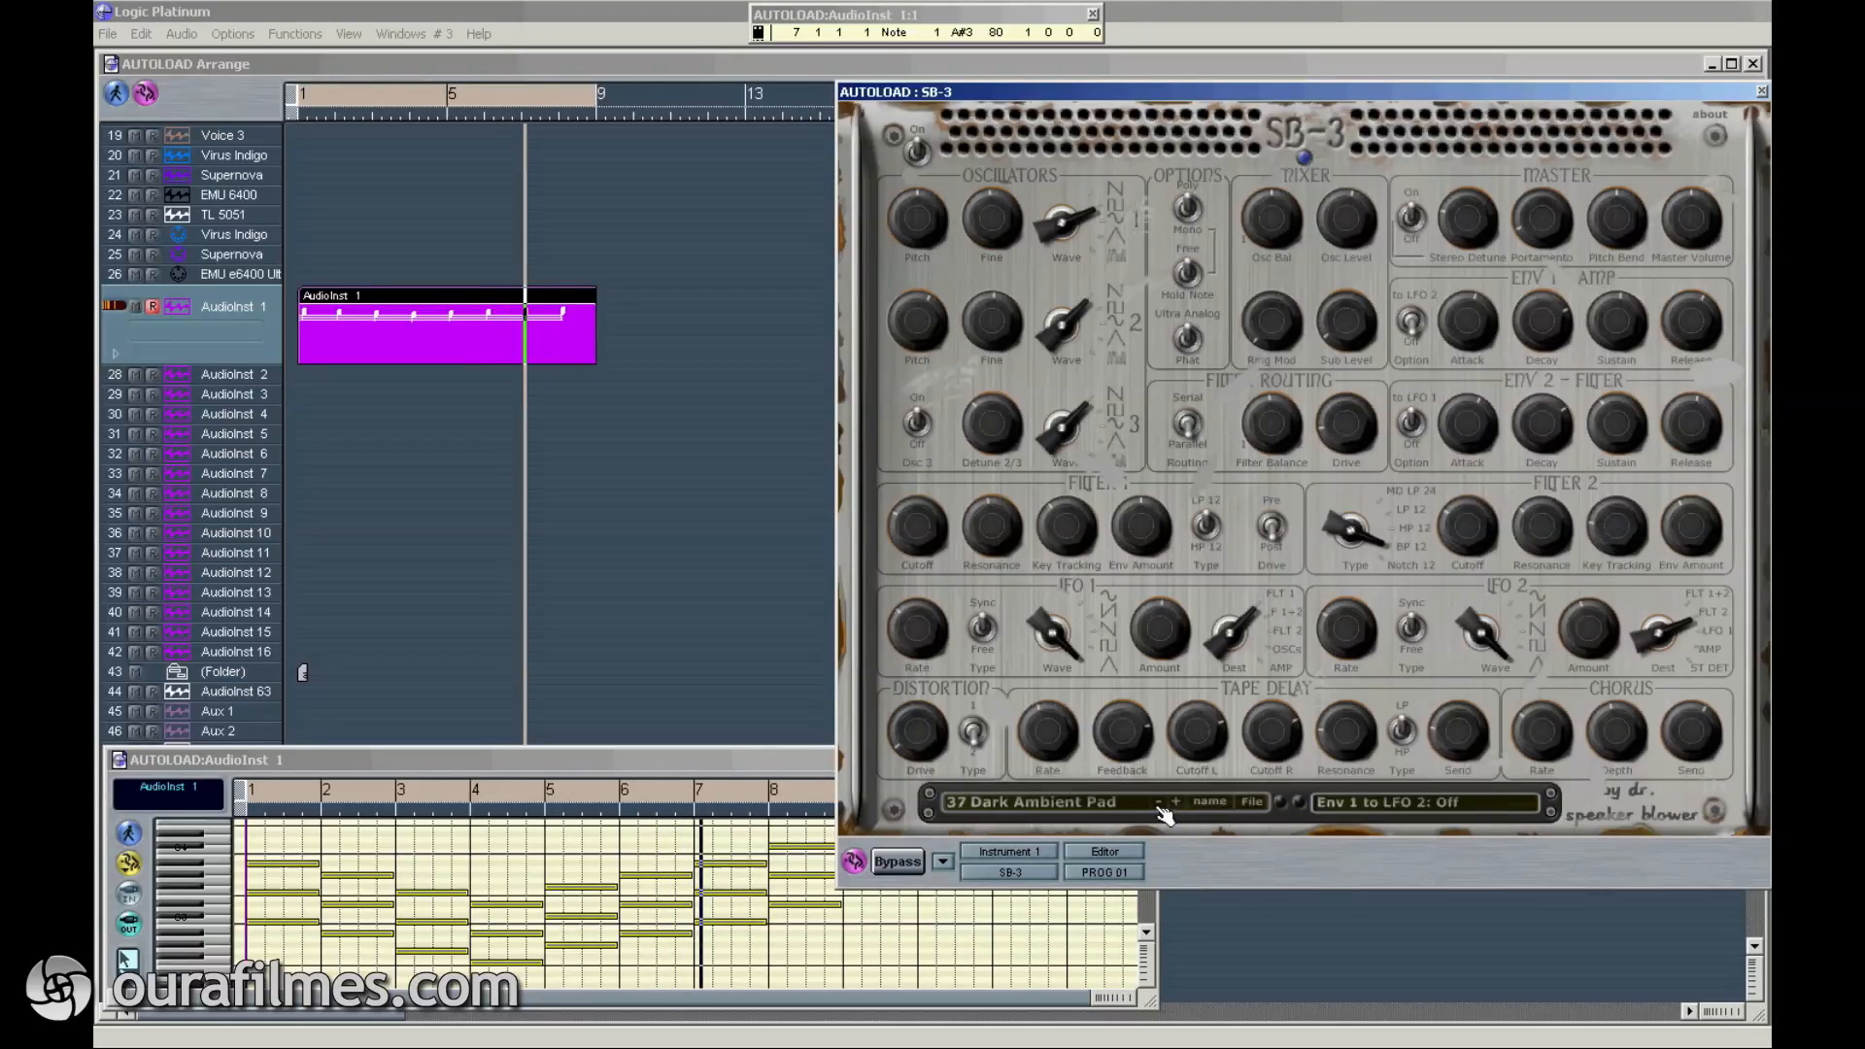
# Step: Audition the Mona Lisa Pad, Aerial Pad and The 70's Enigma presets on the looping chords
pyautogui.click(1095, 806)
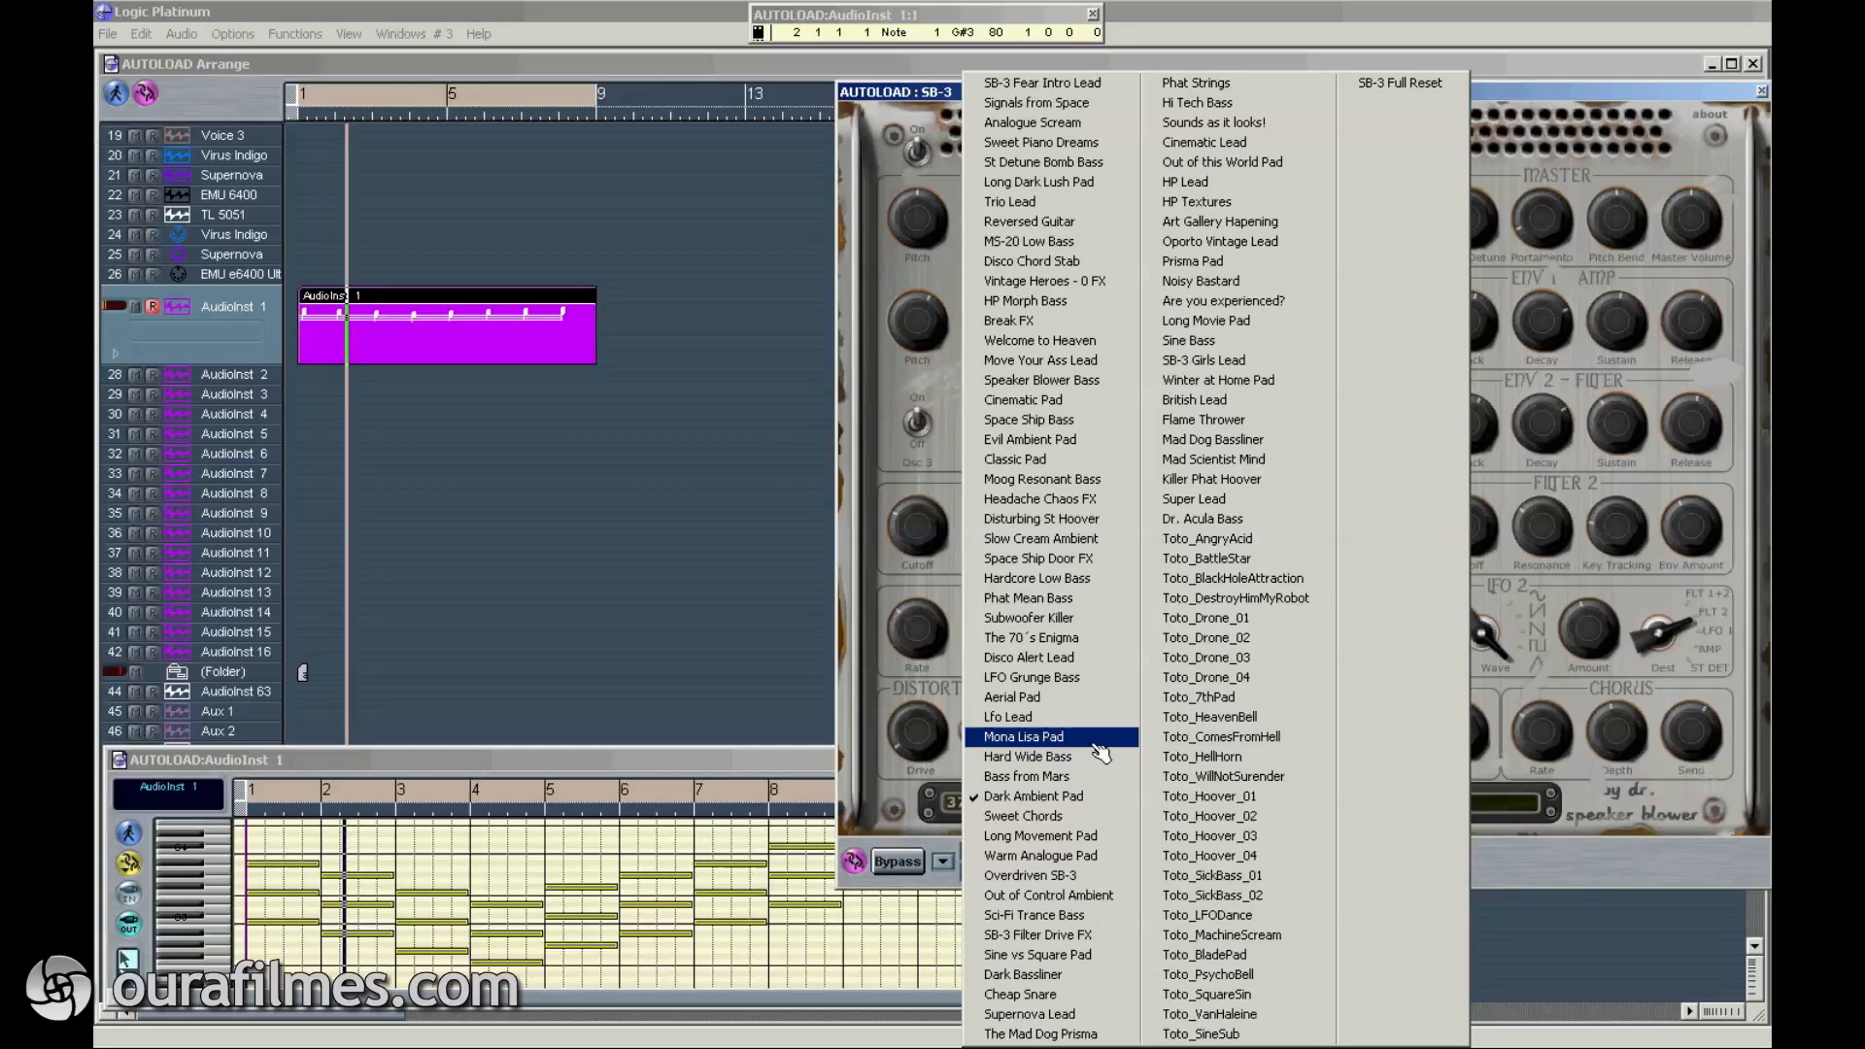
pyautogui.click(1030, 736)
pyautogui.click(1042, 803)
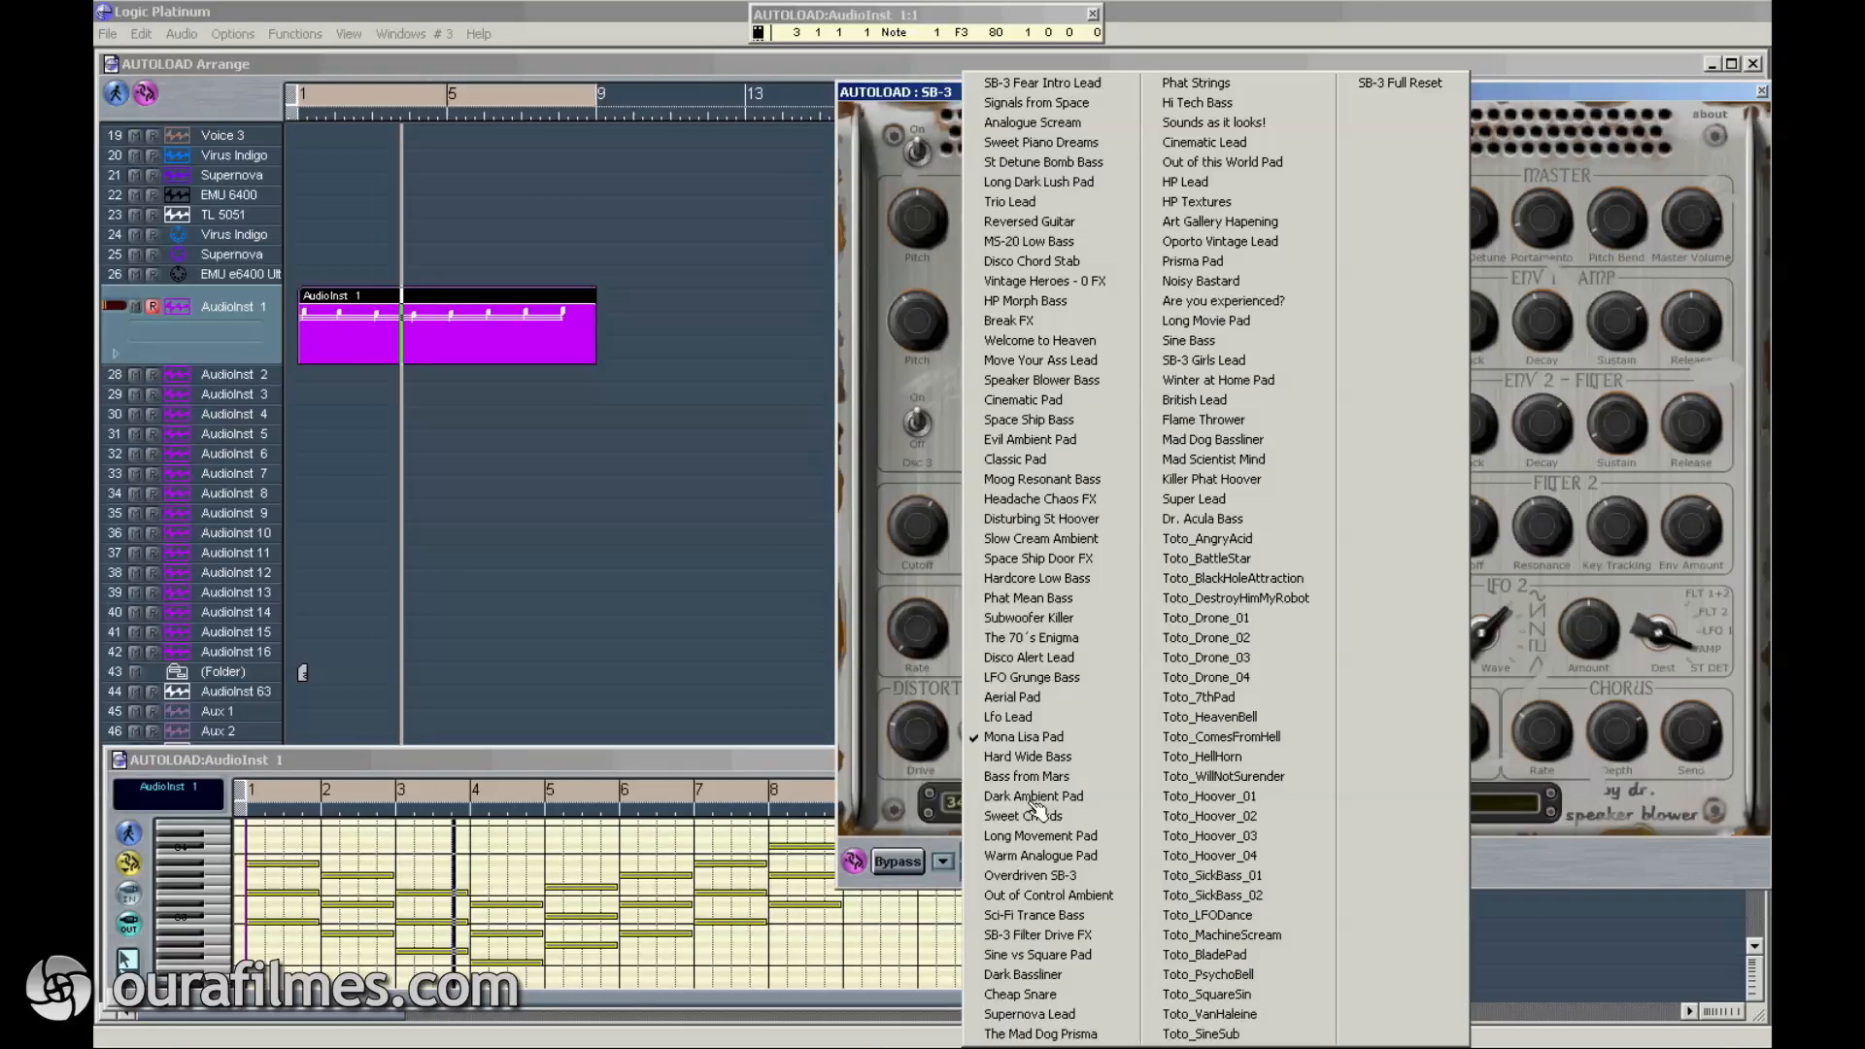
pyautogui.click(1077, 707)
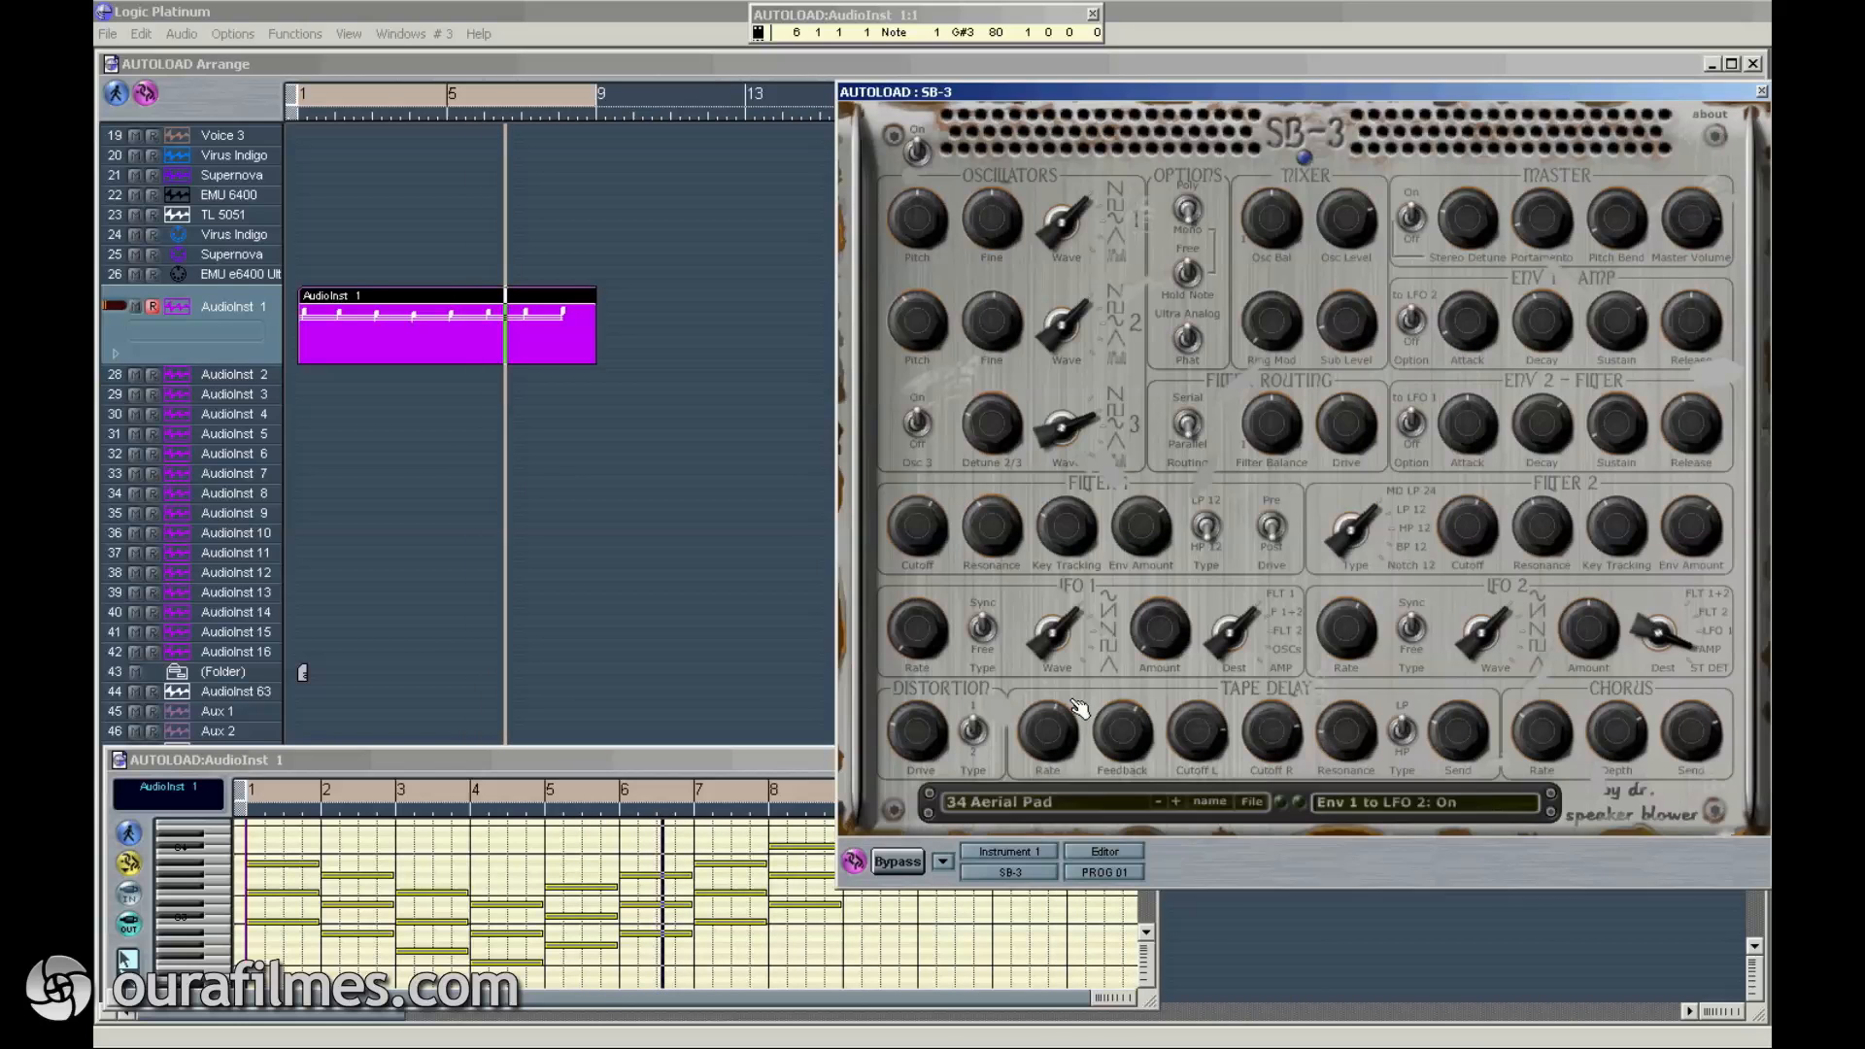
pyautogui.click(1059, 809)
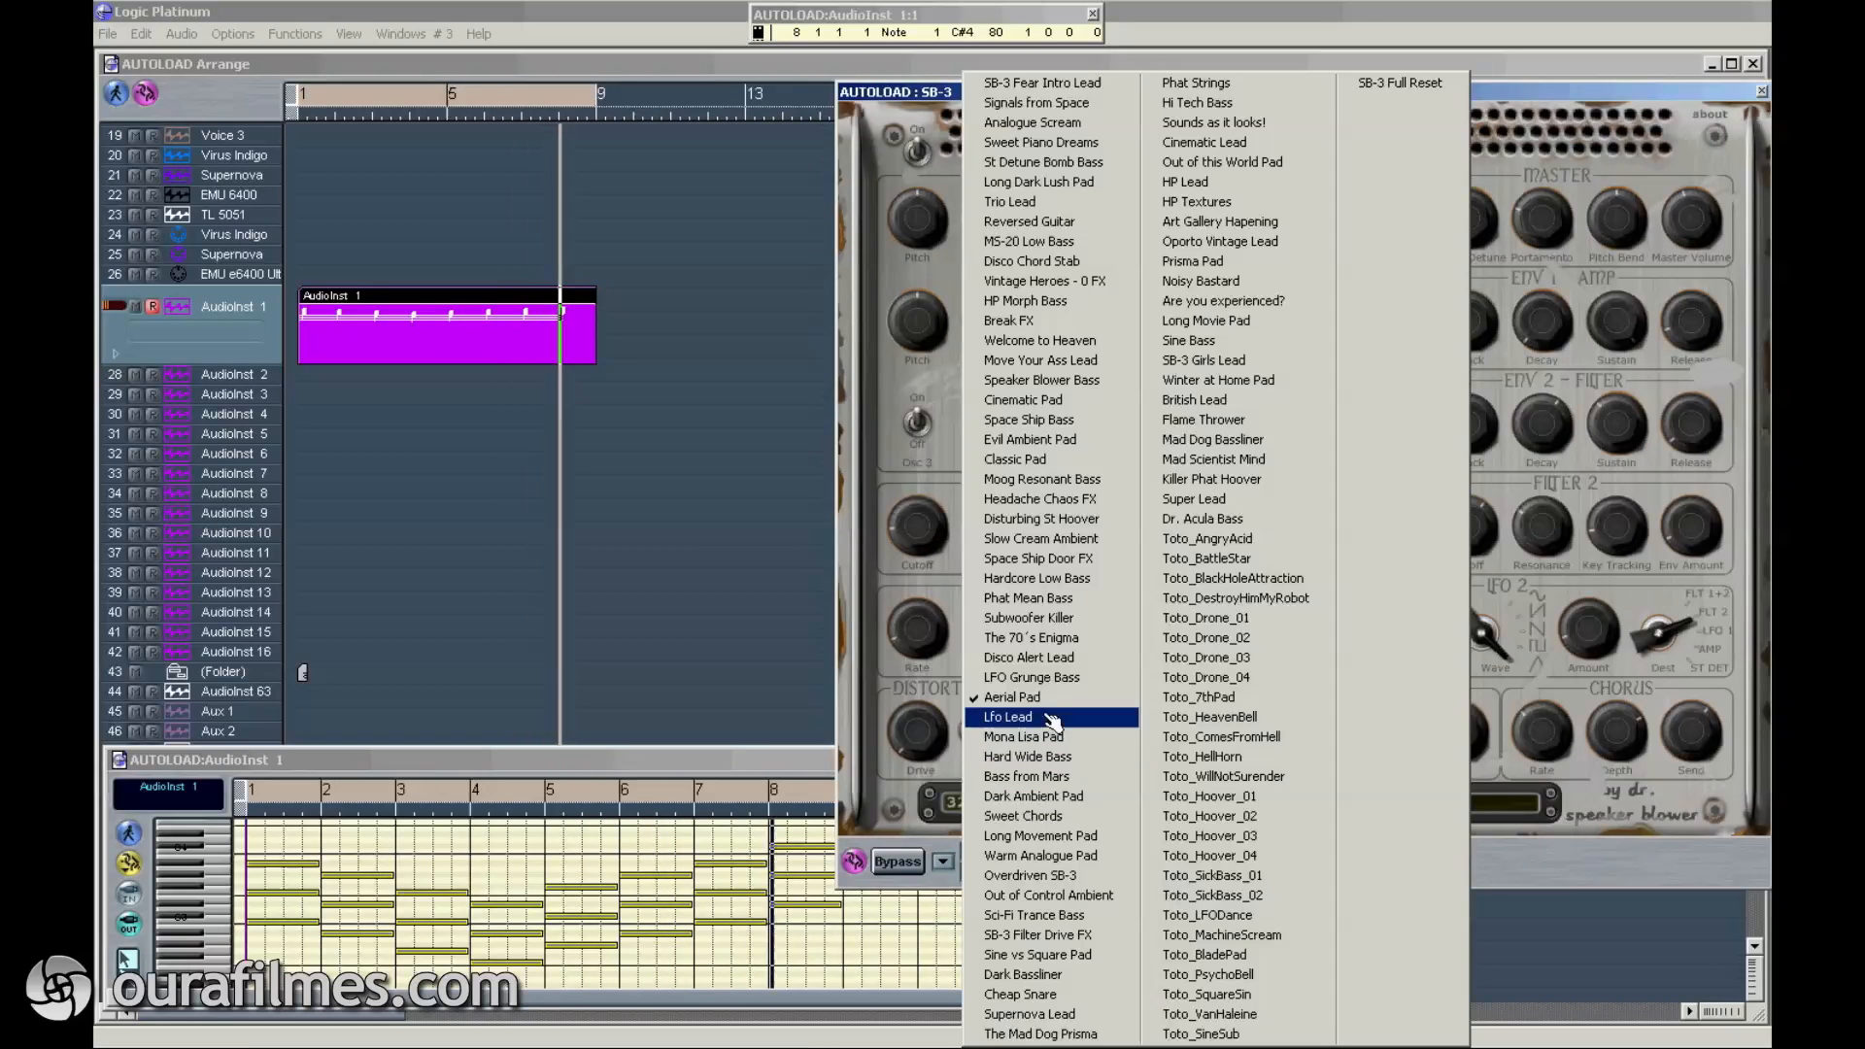
pyautogui.click(1085, 641)
# Step: Audition the Slow Cream Ambient, Classic Pad, Evil Ambient Pad and Cinematic Pad presets in turn
pyautogui.click(1059, 799)
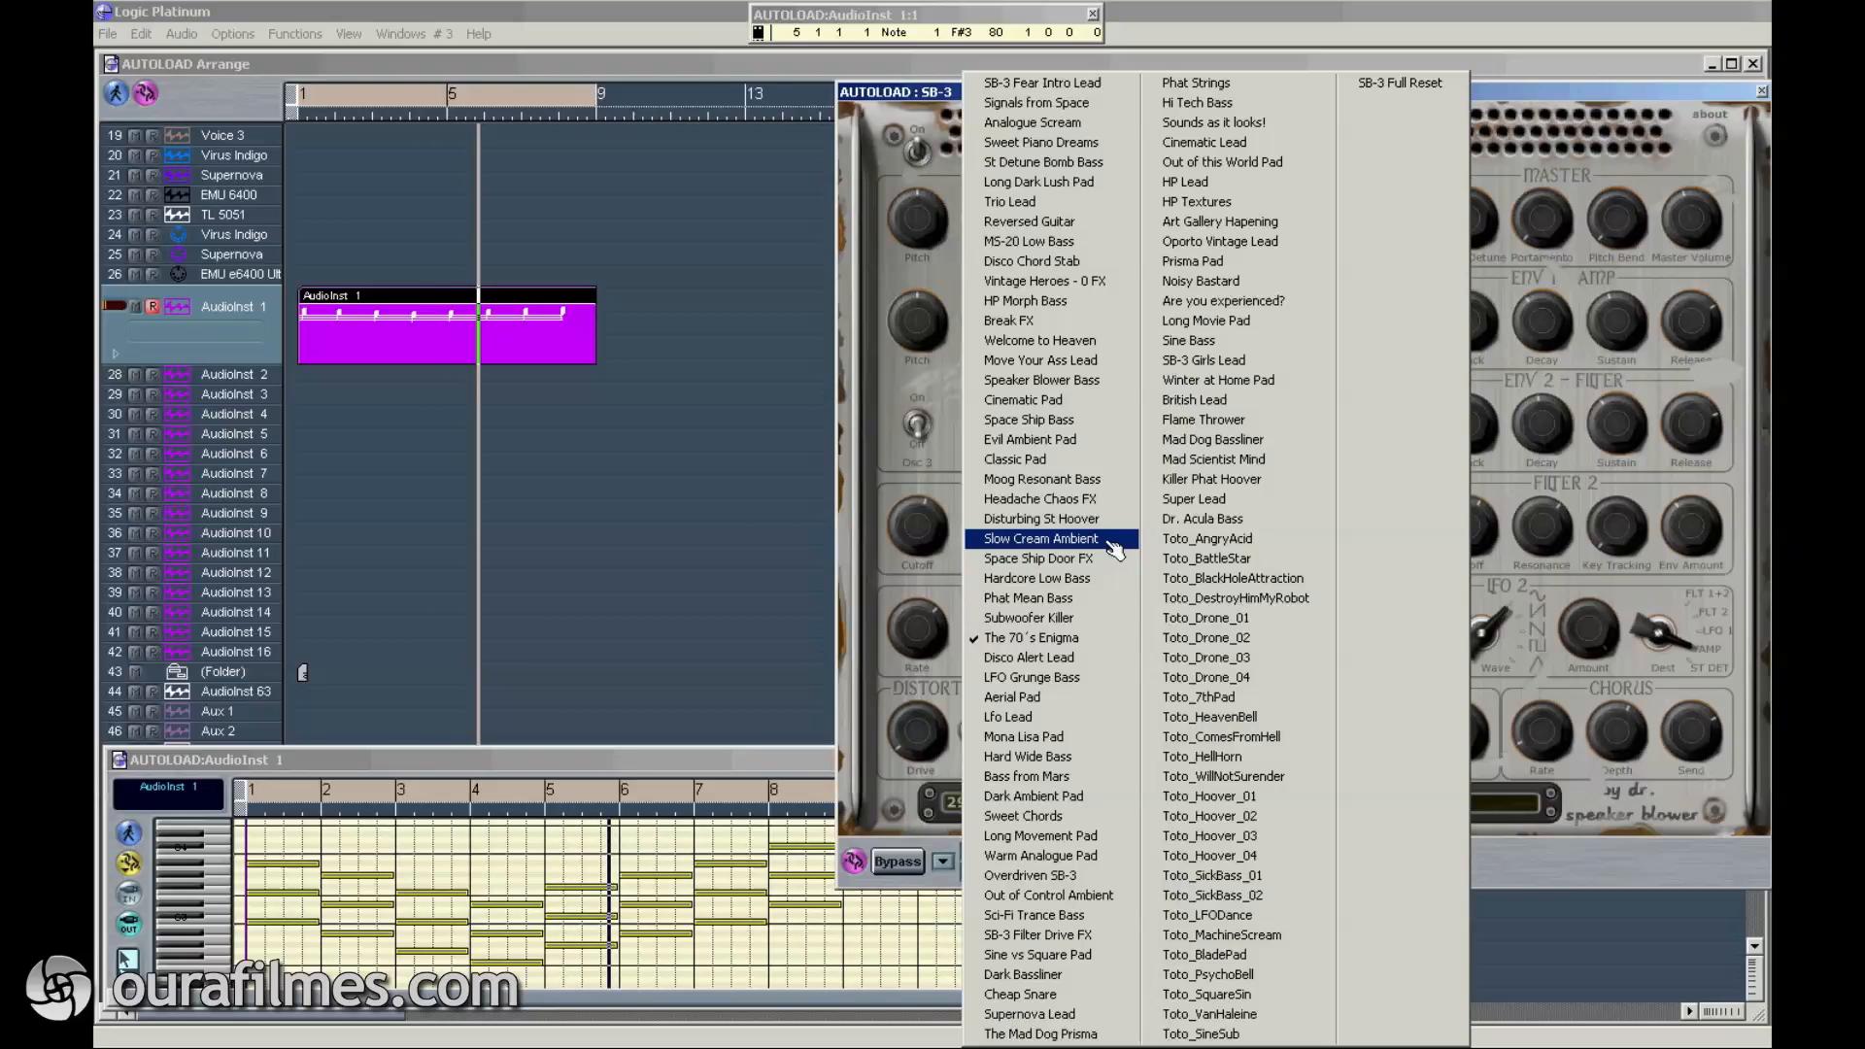
pyautogui.click(1114, 544)
pyautogui.click(1054, 804)
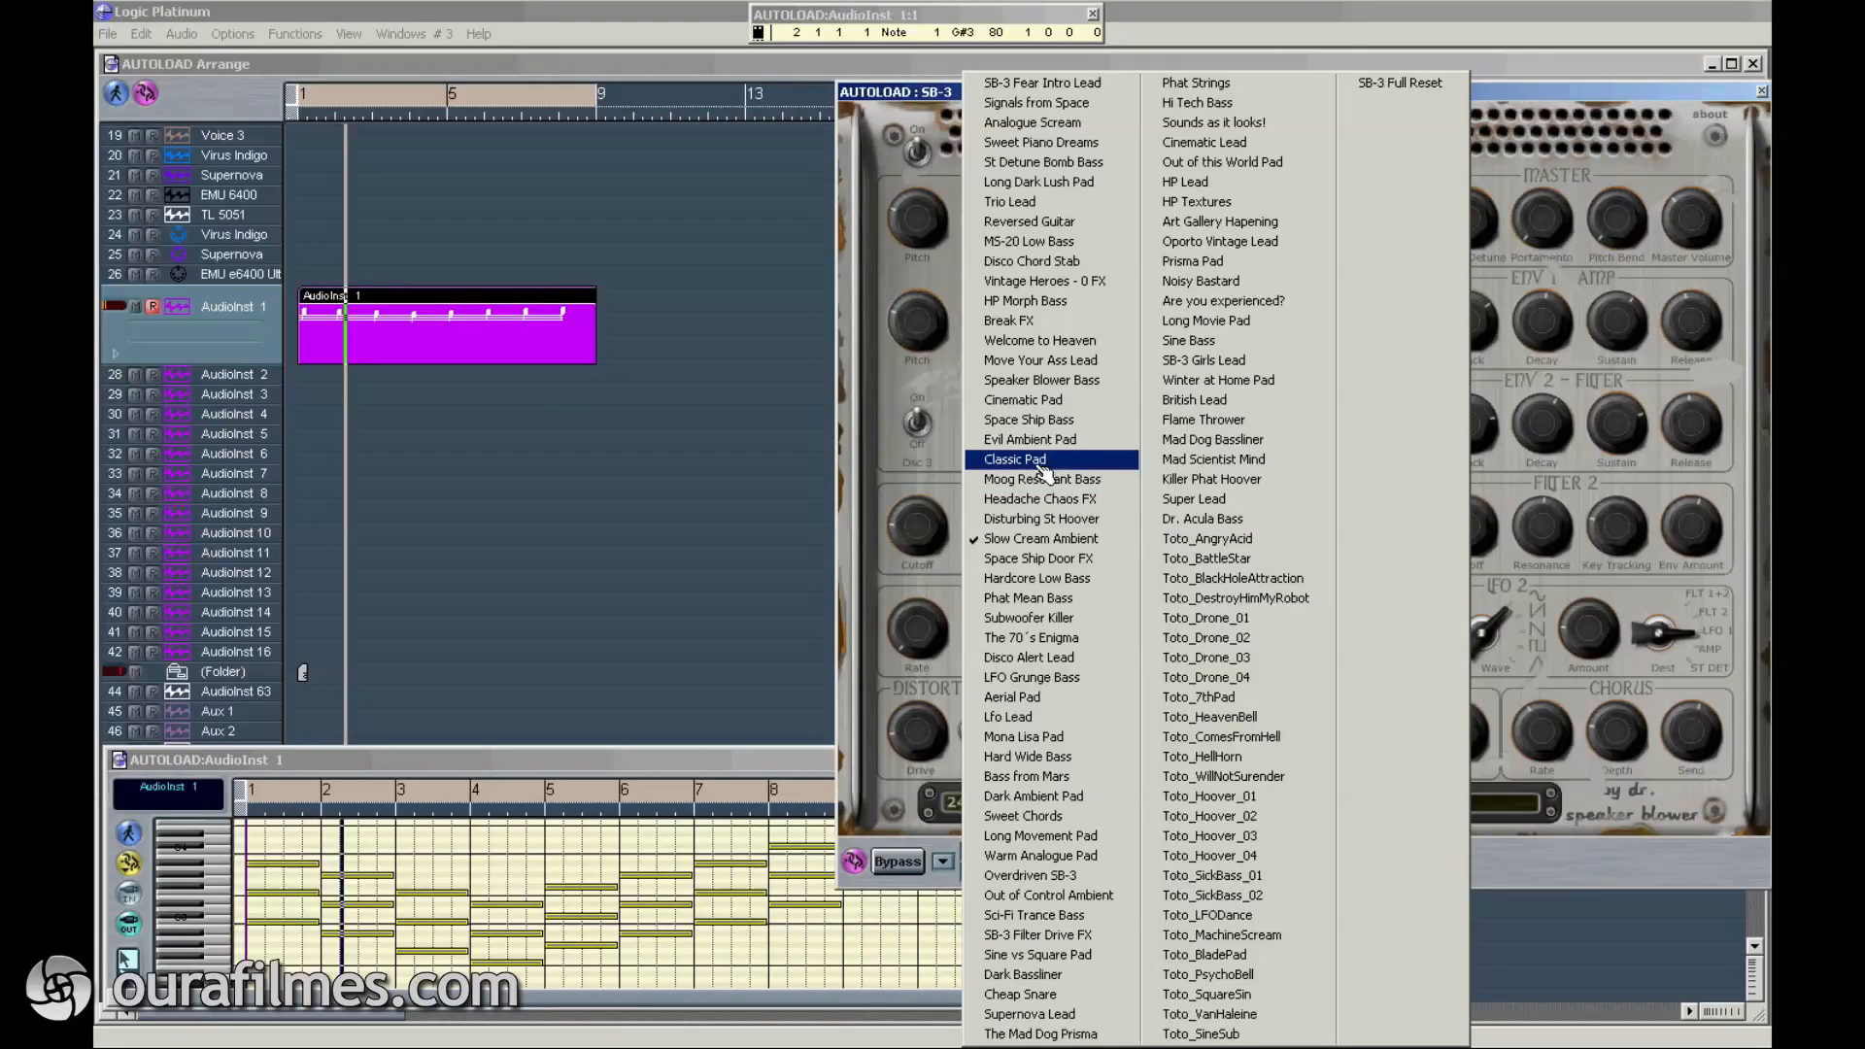
pyautogui.click(1015, 460)
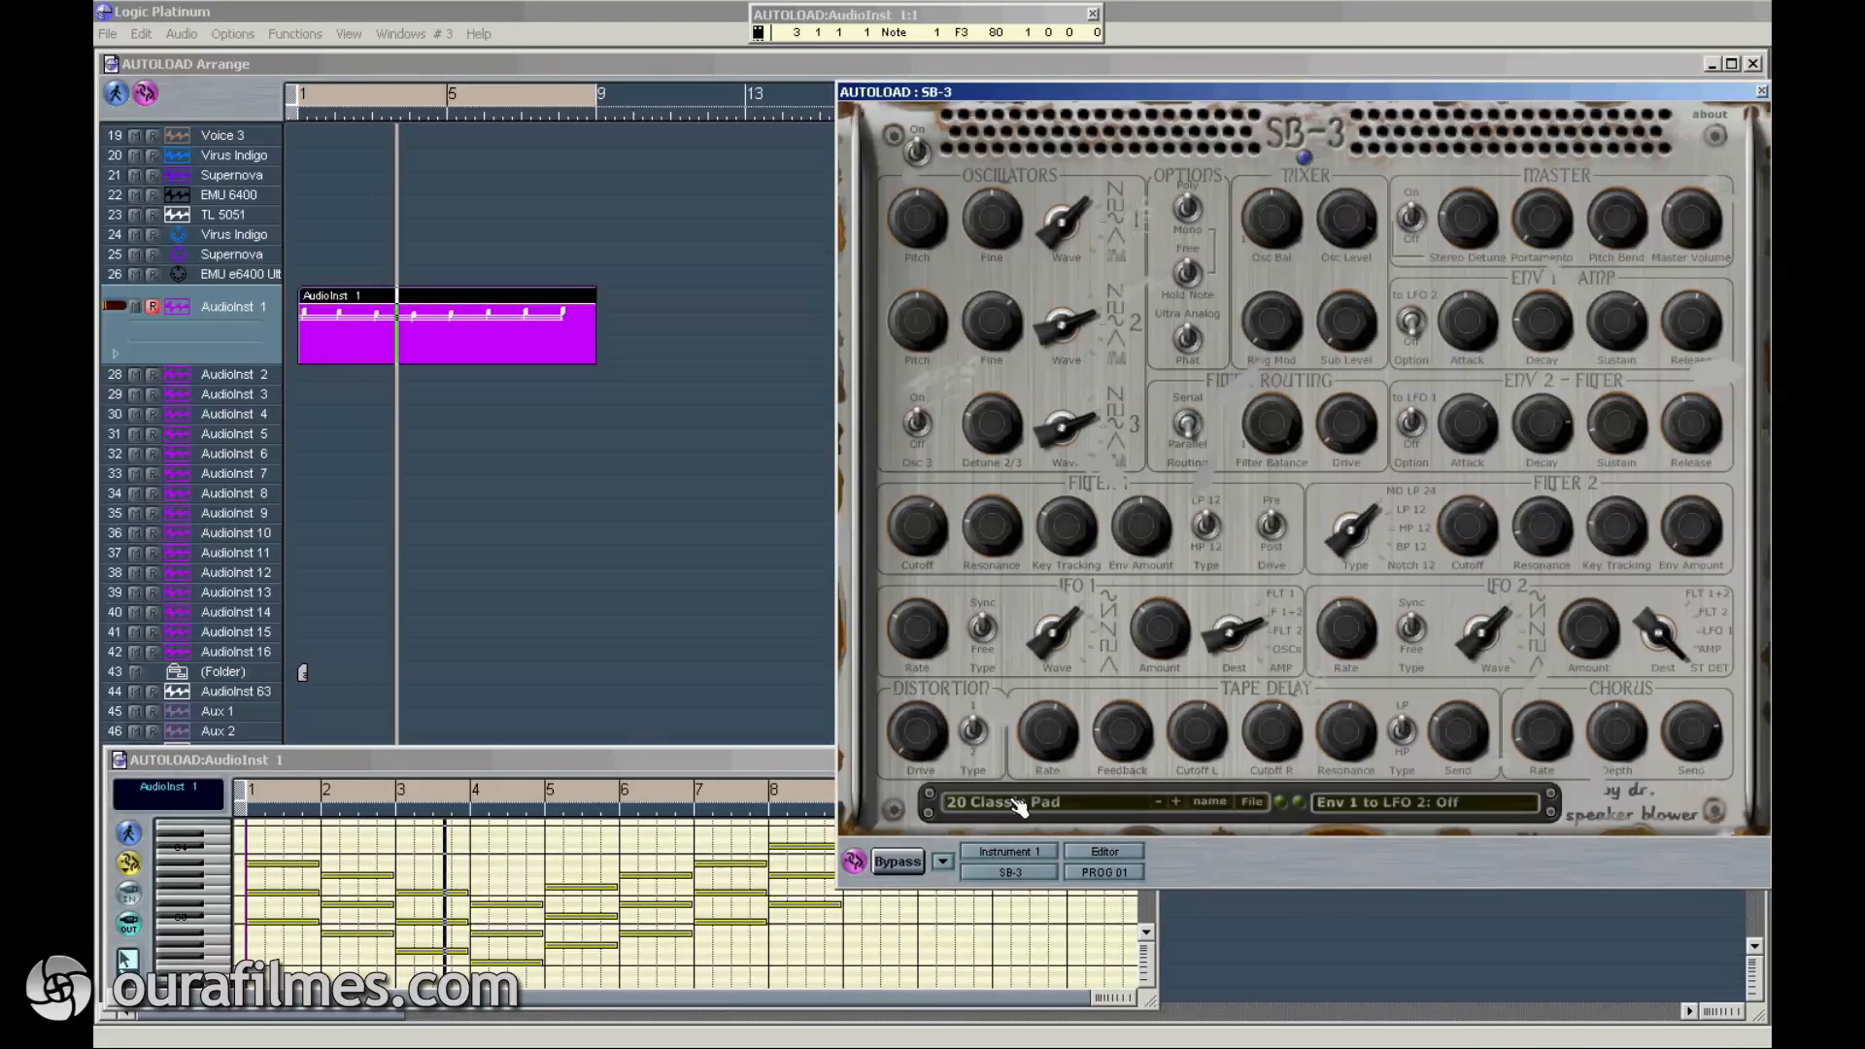
pyautogui.click(1017, 803)
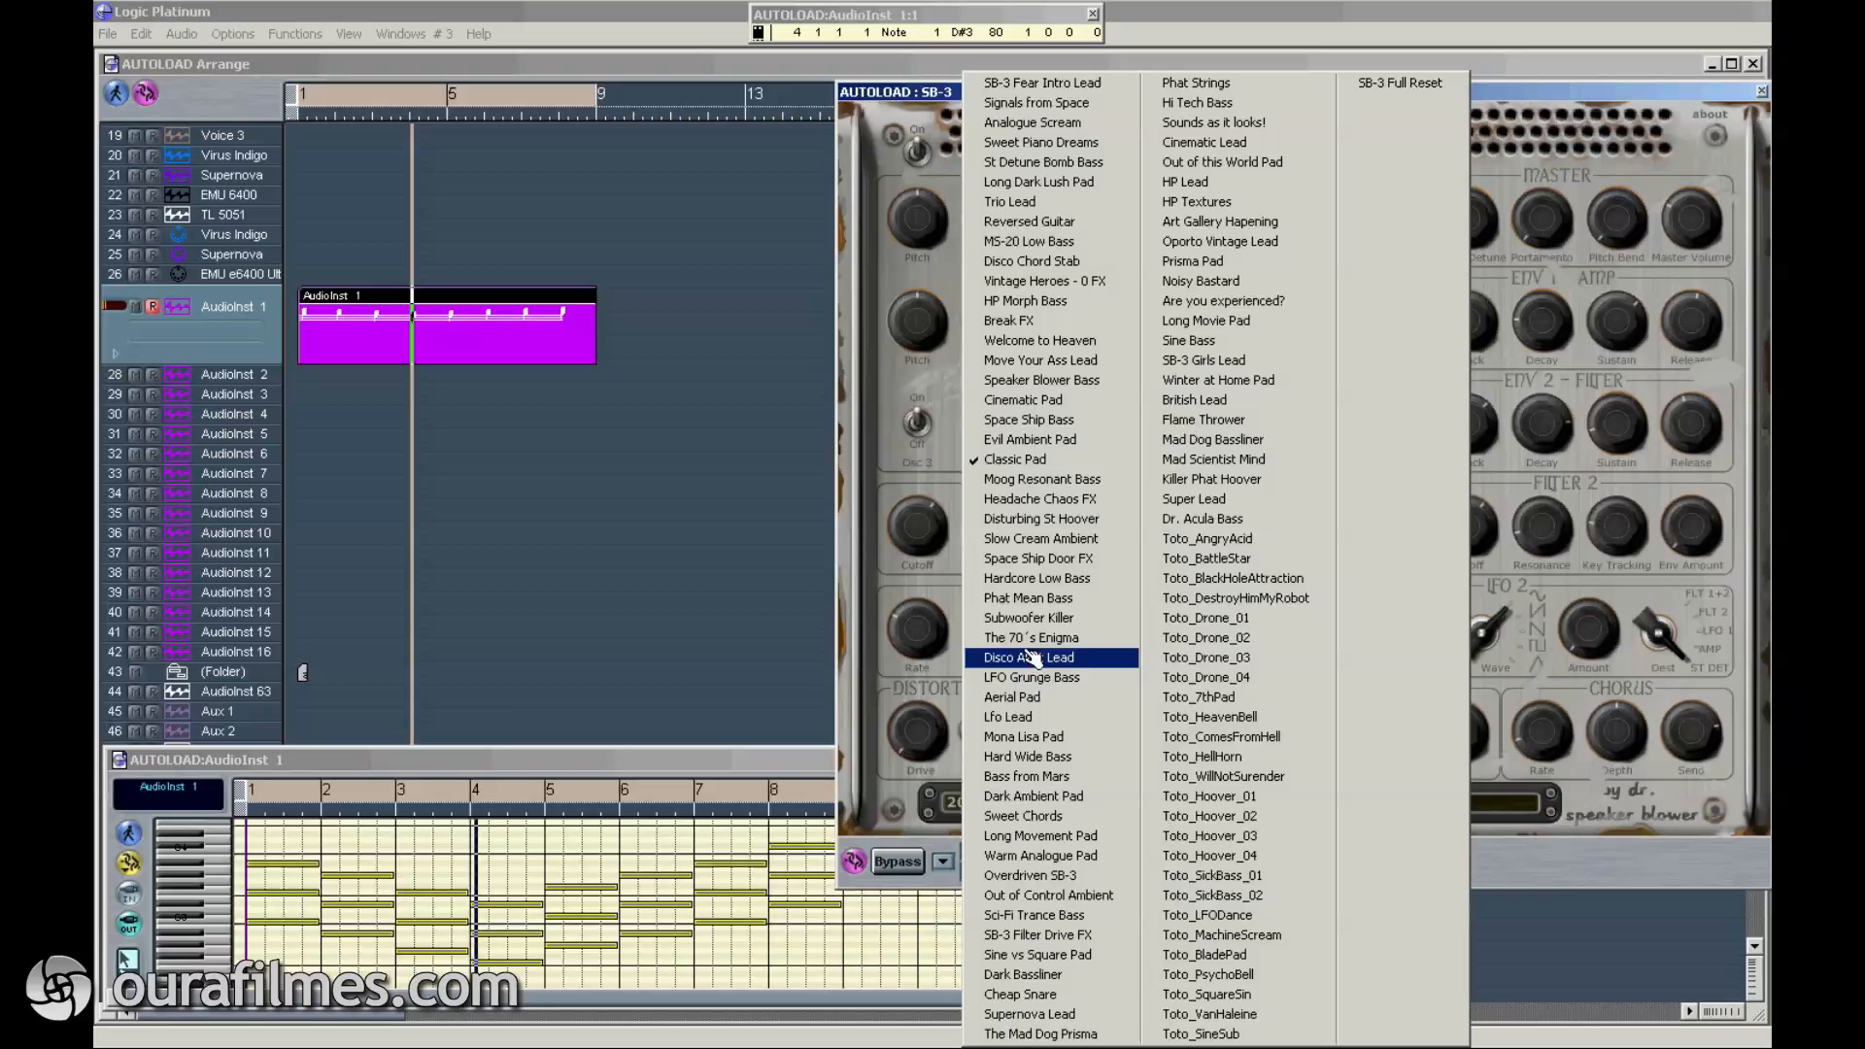
pyautogui.click(1057, 441)
pyautogui.click(1016, 799)
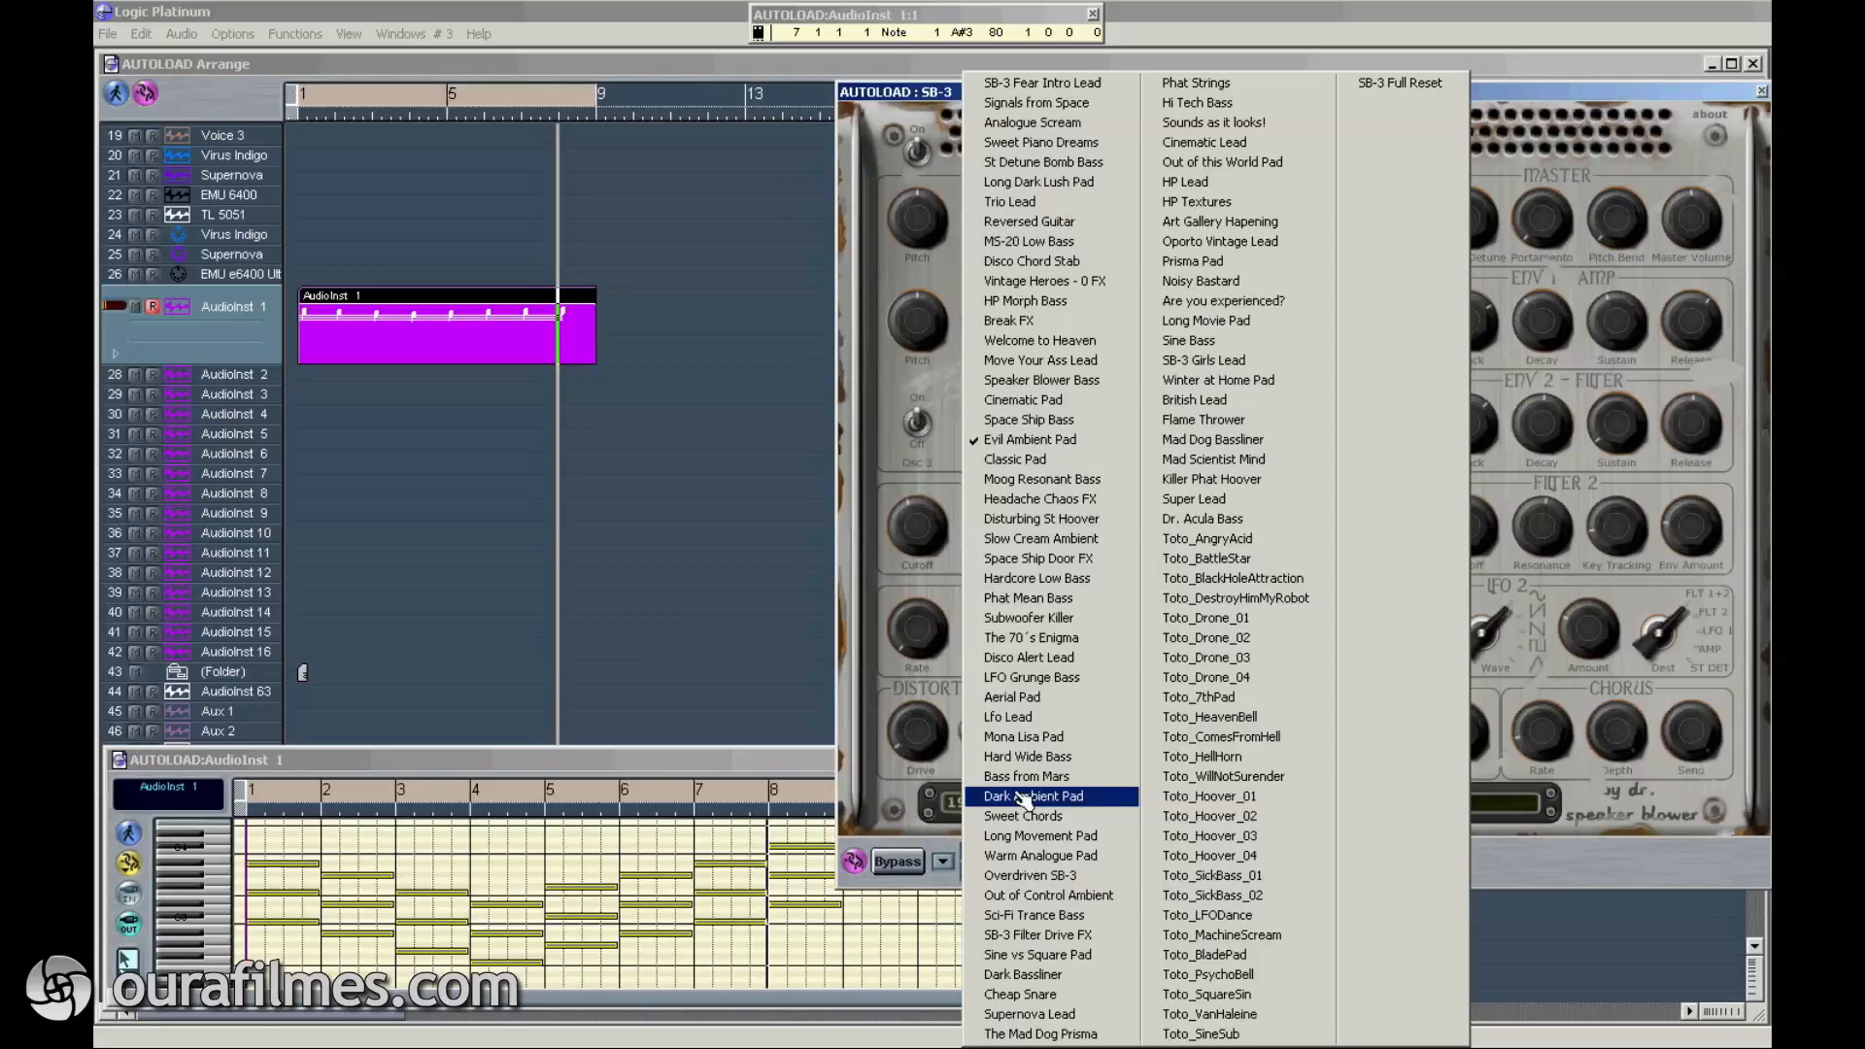
pyautogui.click(1089, 409)
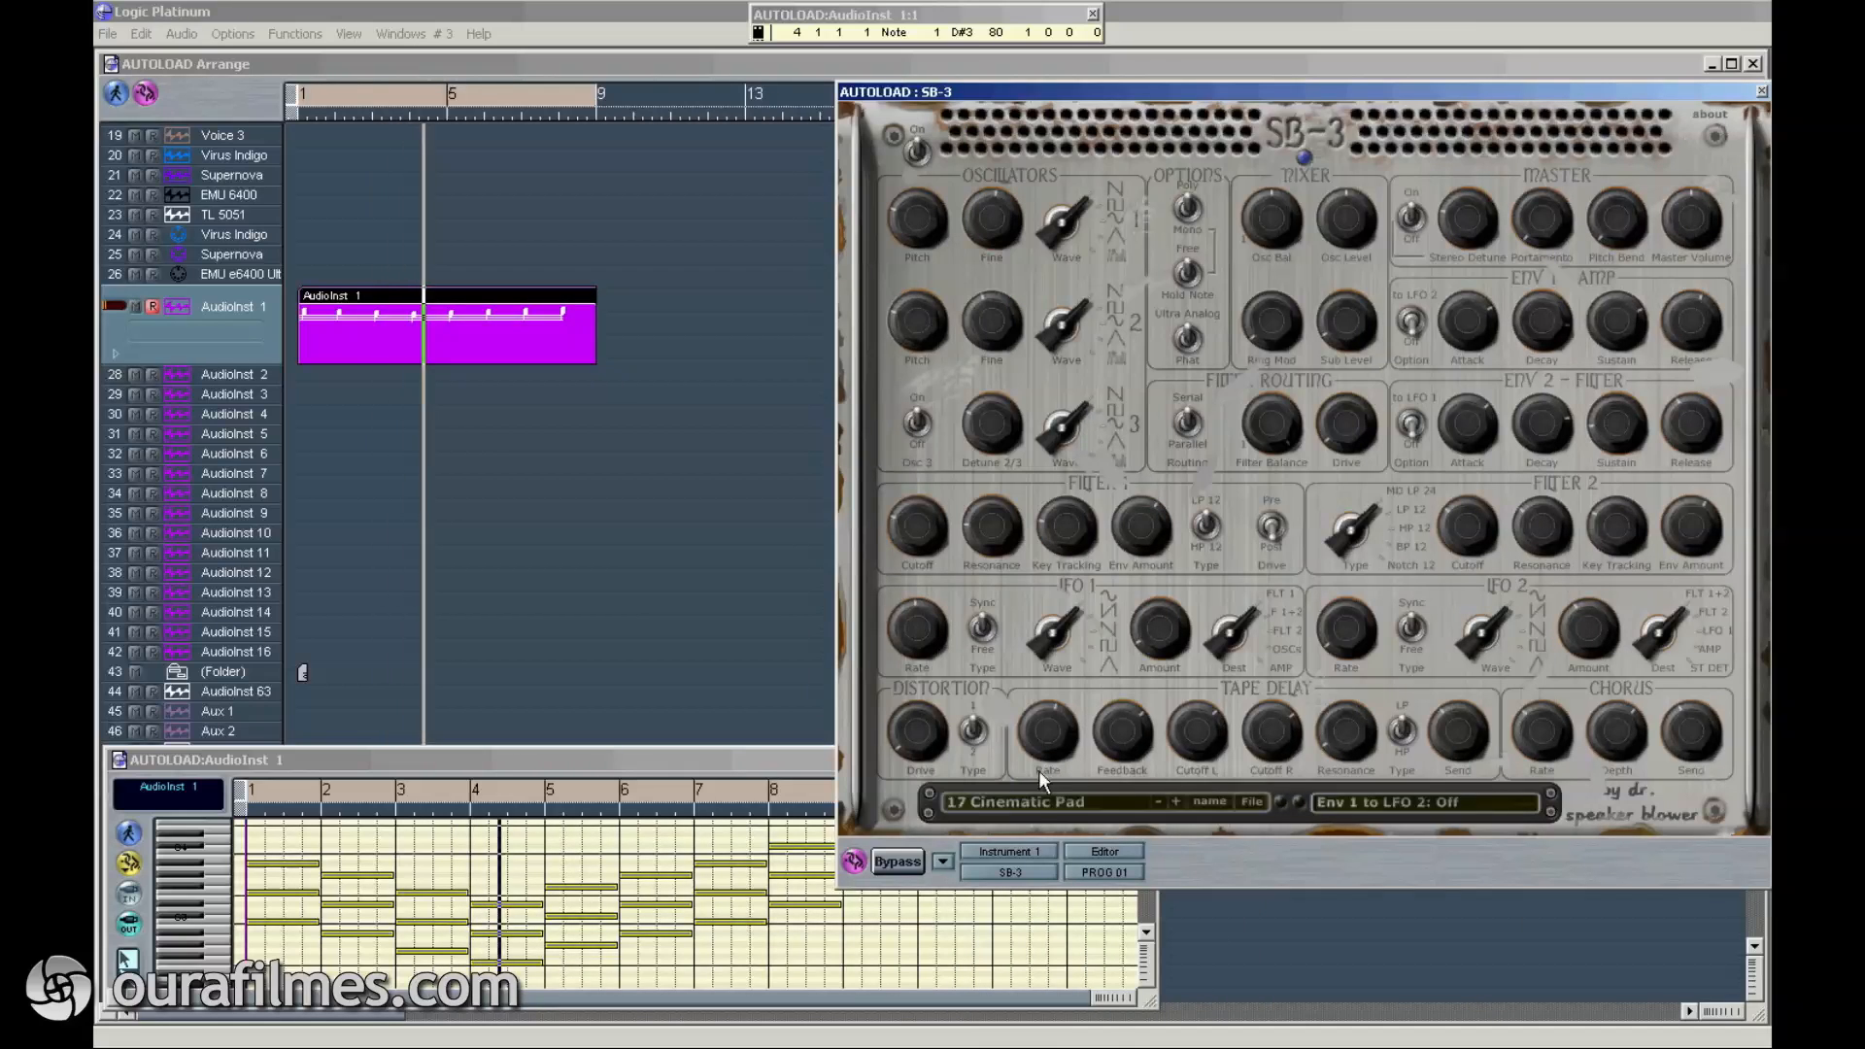
# Step: Audition the Disco Chord Stab and Long Dark Lush Pad presets on the looping chord sequence
pyautogui.click(1014, 805)
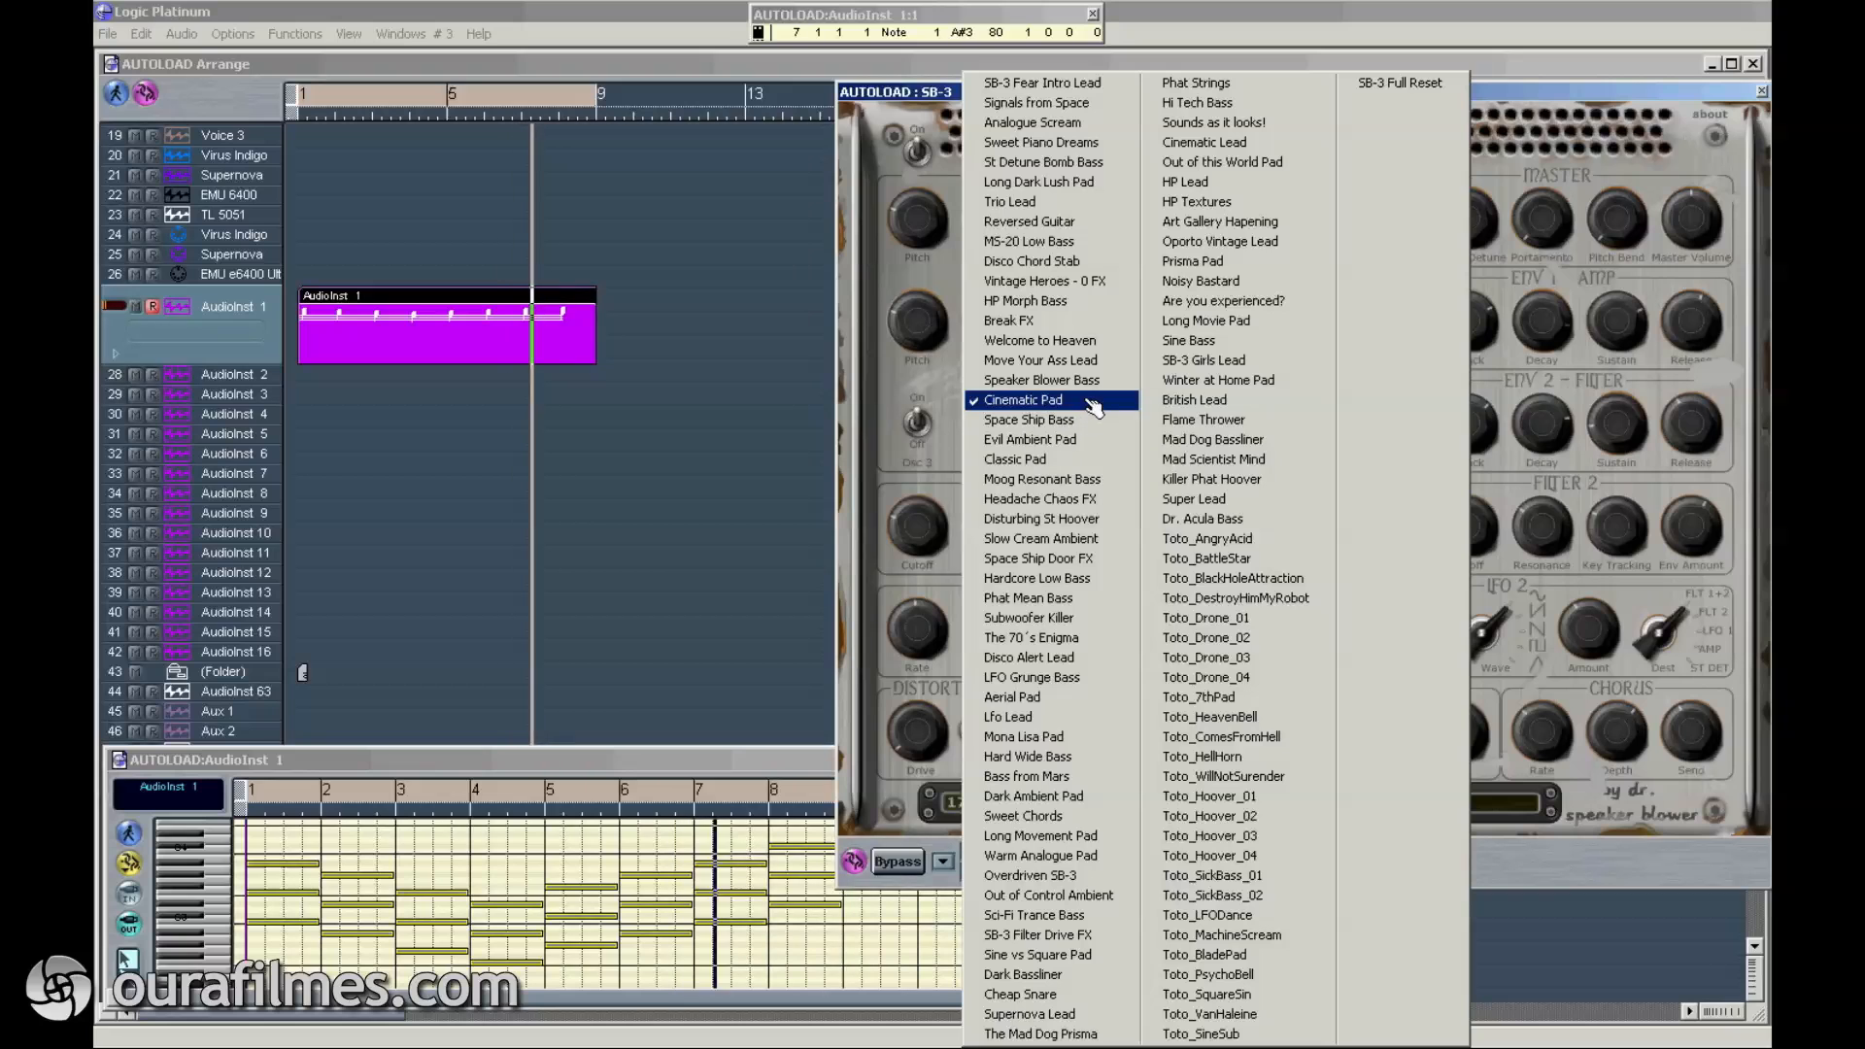
pyautogui.click(1107, 270)
pyautogui.click(1057, 777)
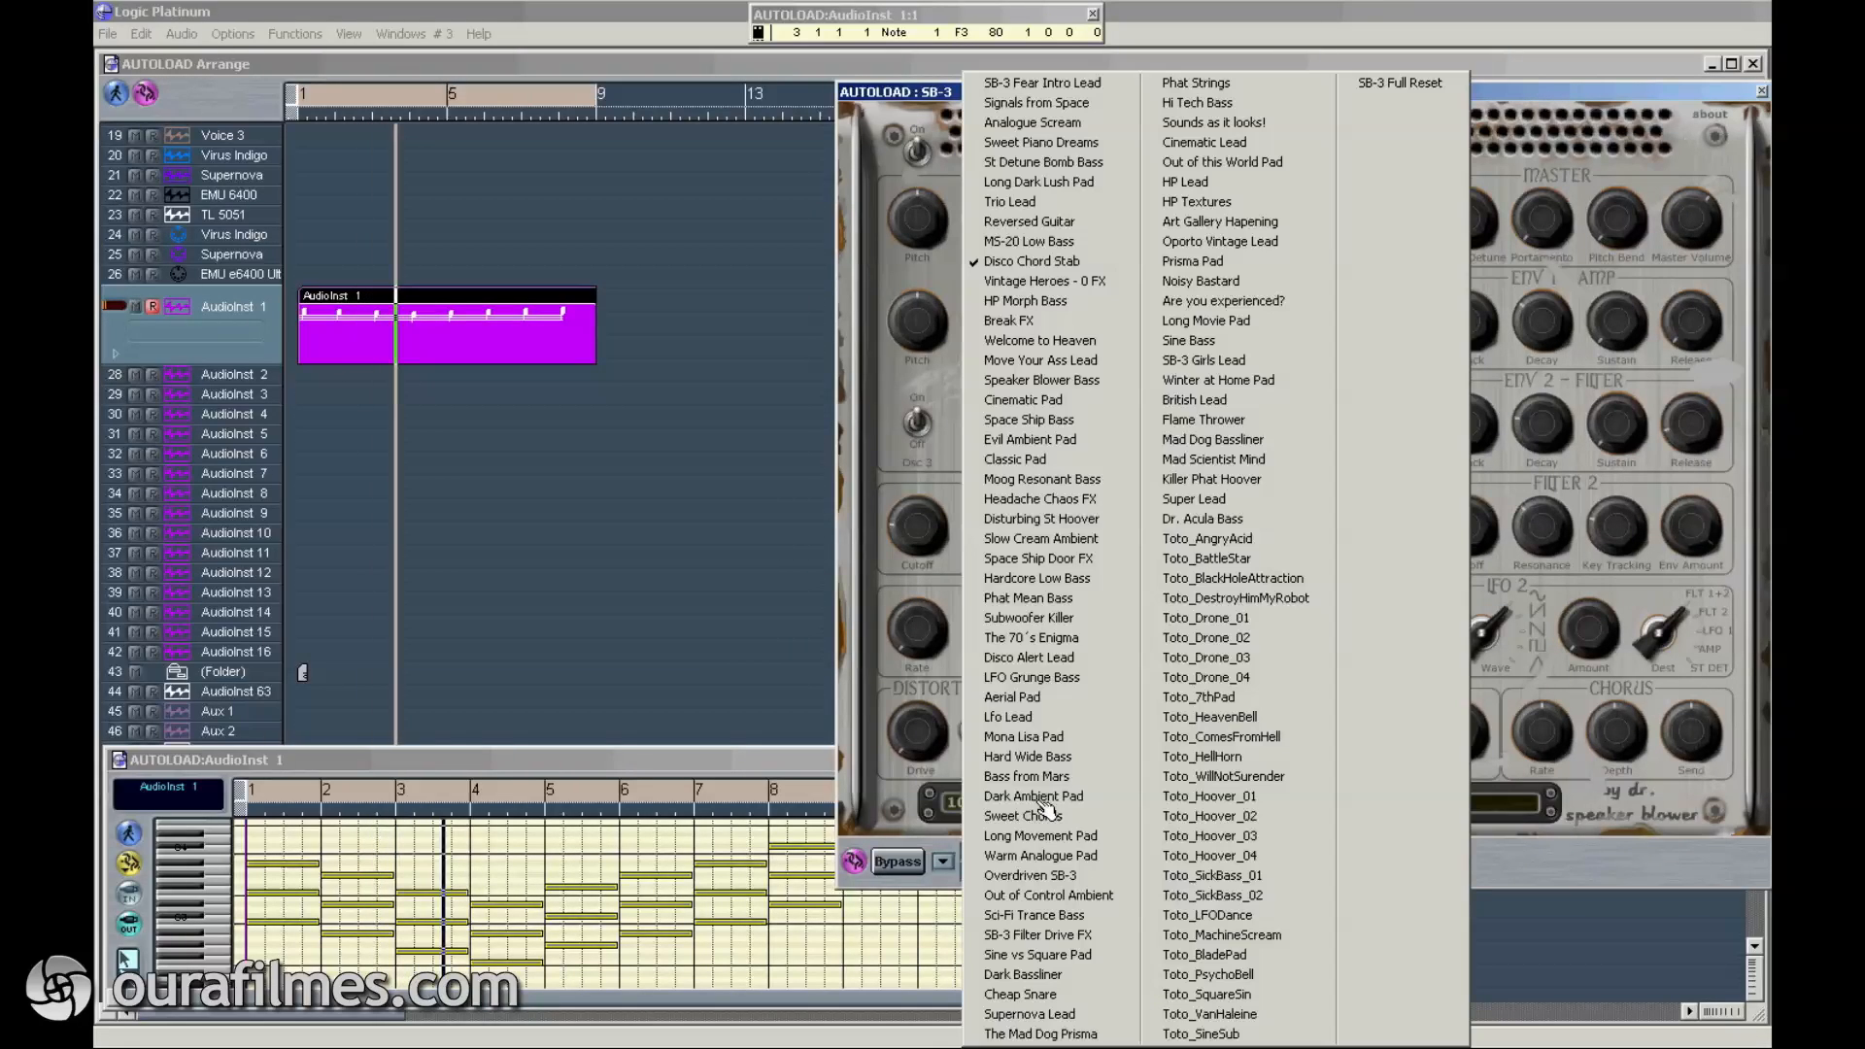
pyautogui.click(1099, 185)
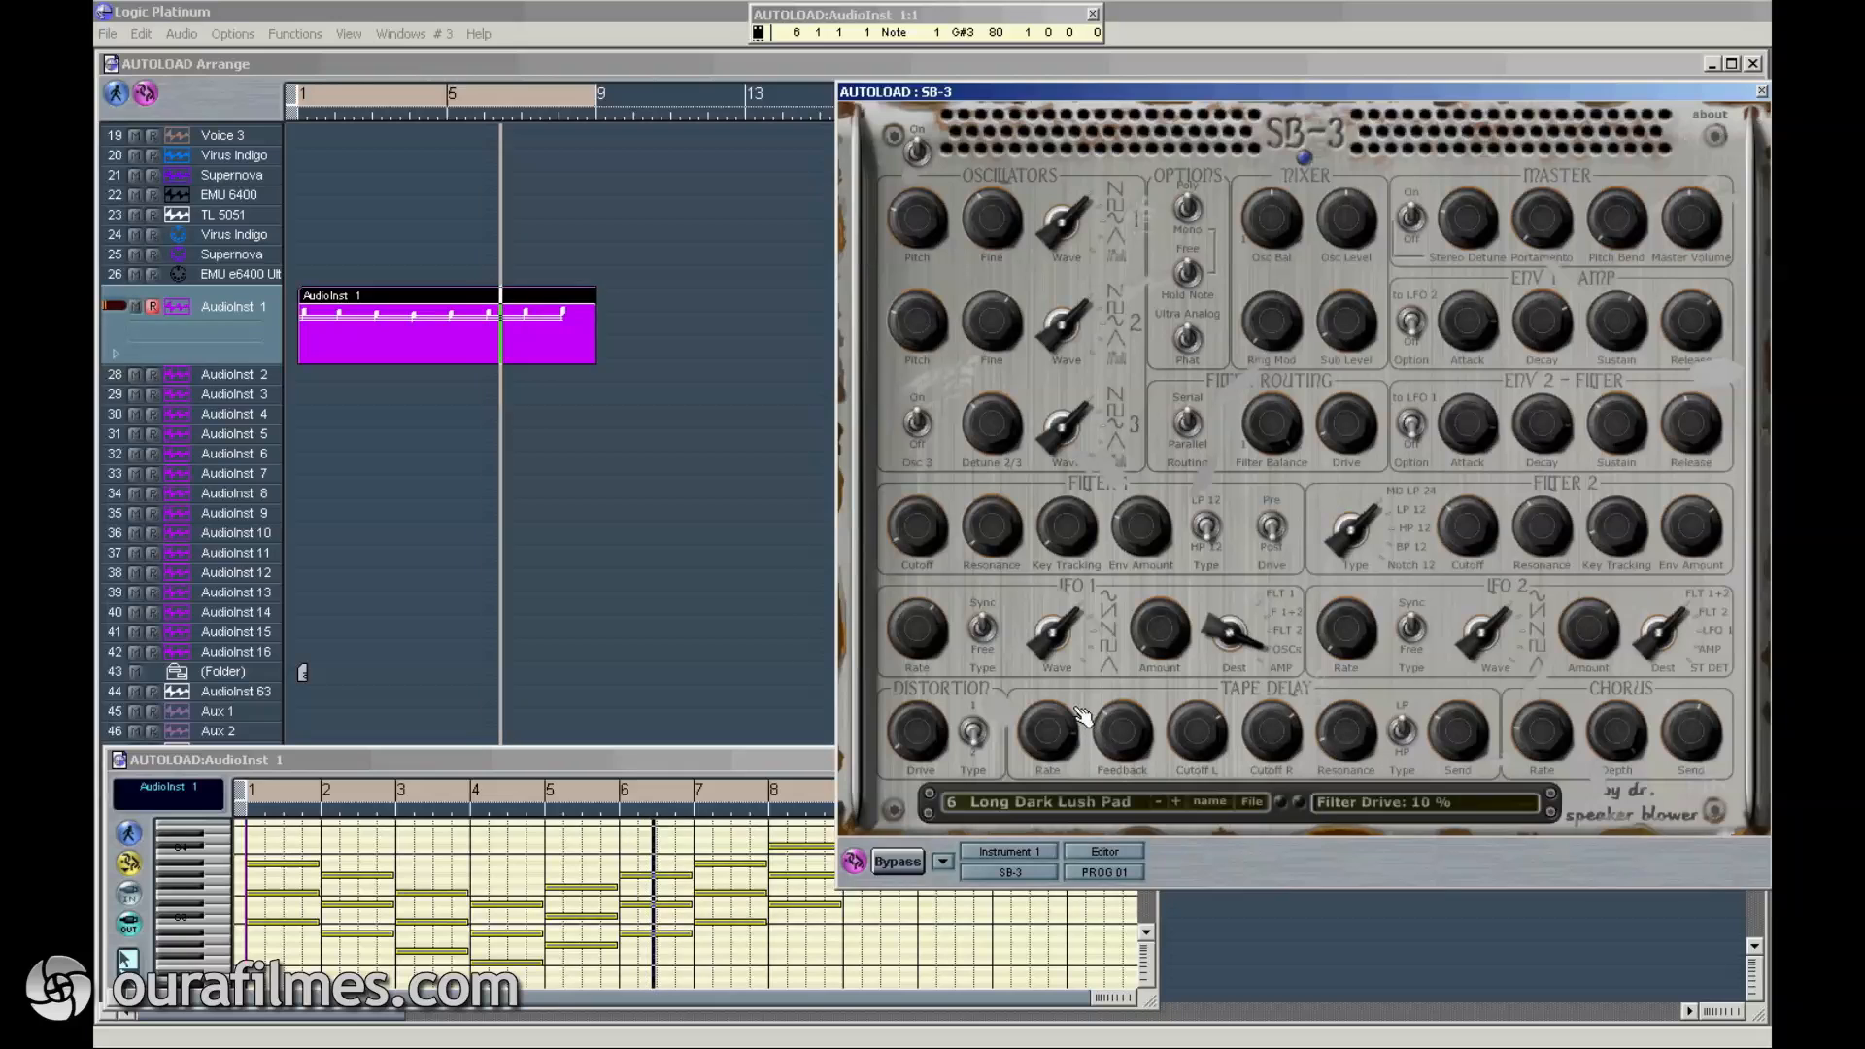
pyautogui.click(542, 109)
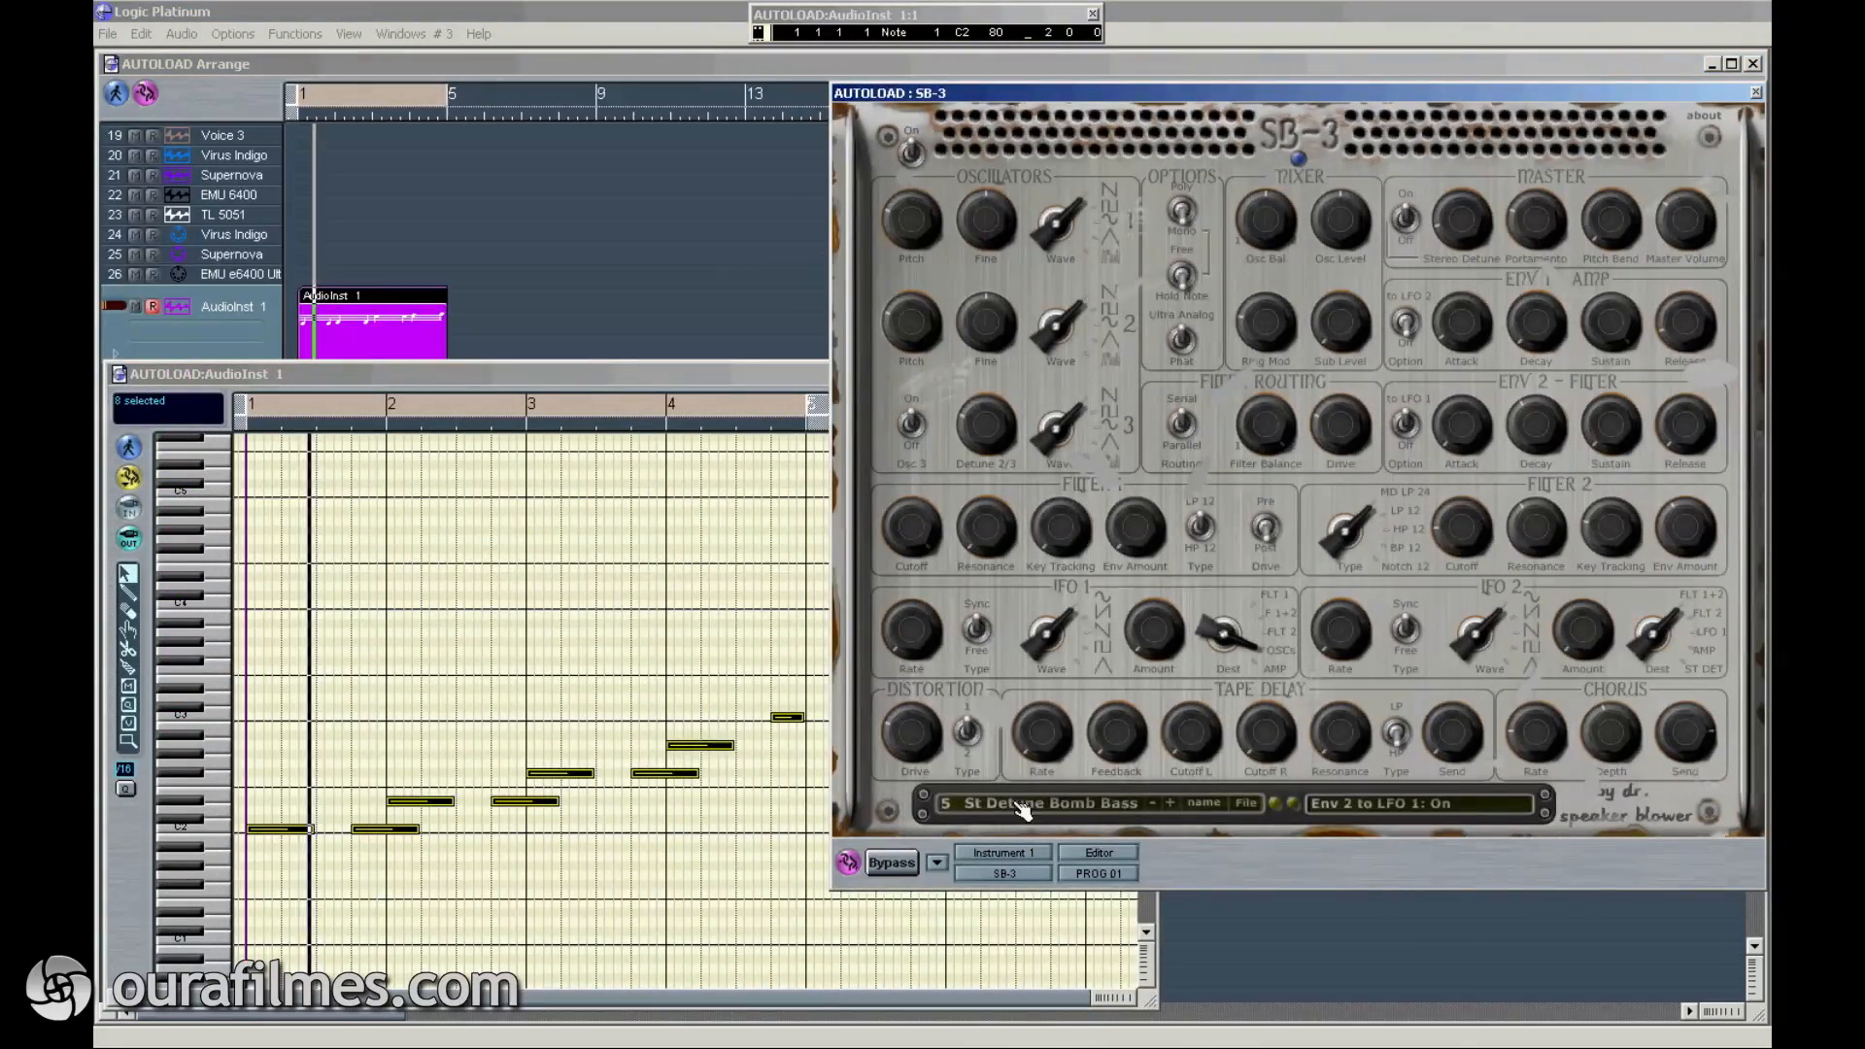
# Step: Audition the MS-20 Low Bass, HP Morph Bass and Speaker Blower Bass presets on the four-bar bass line
pyautogui.click(1022, 809)
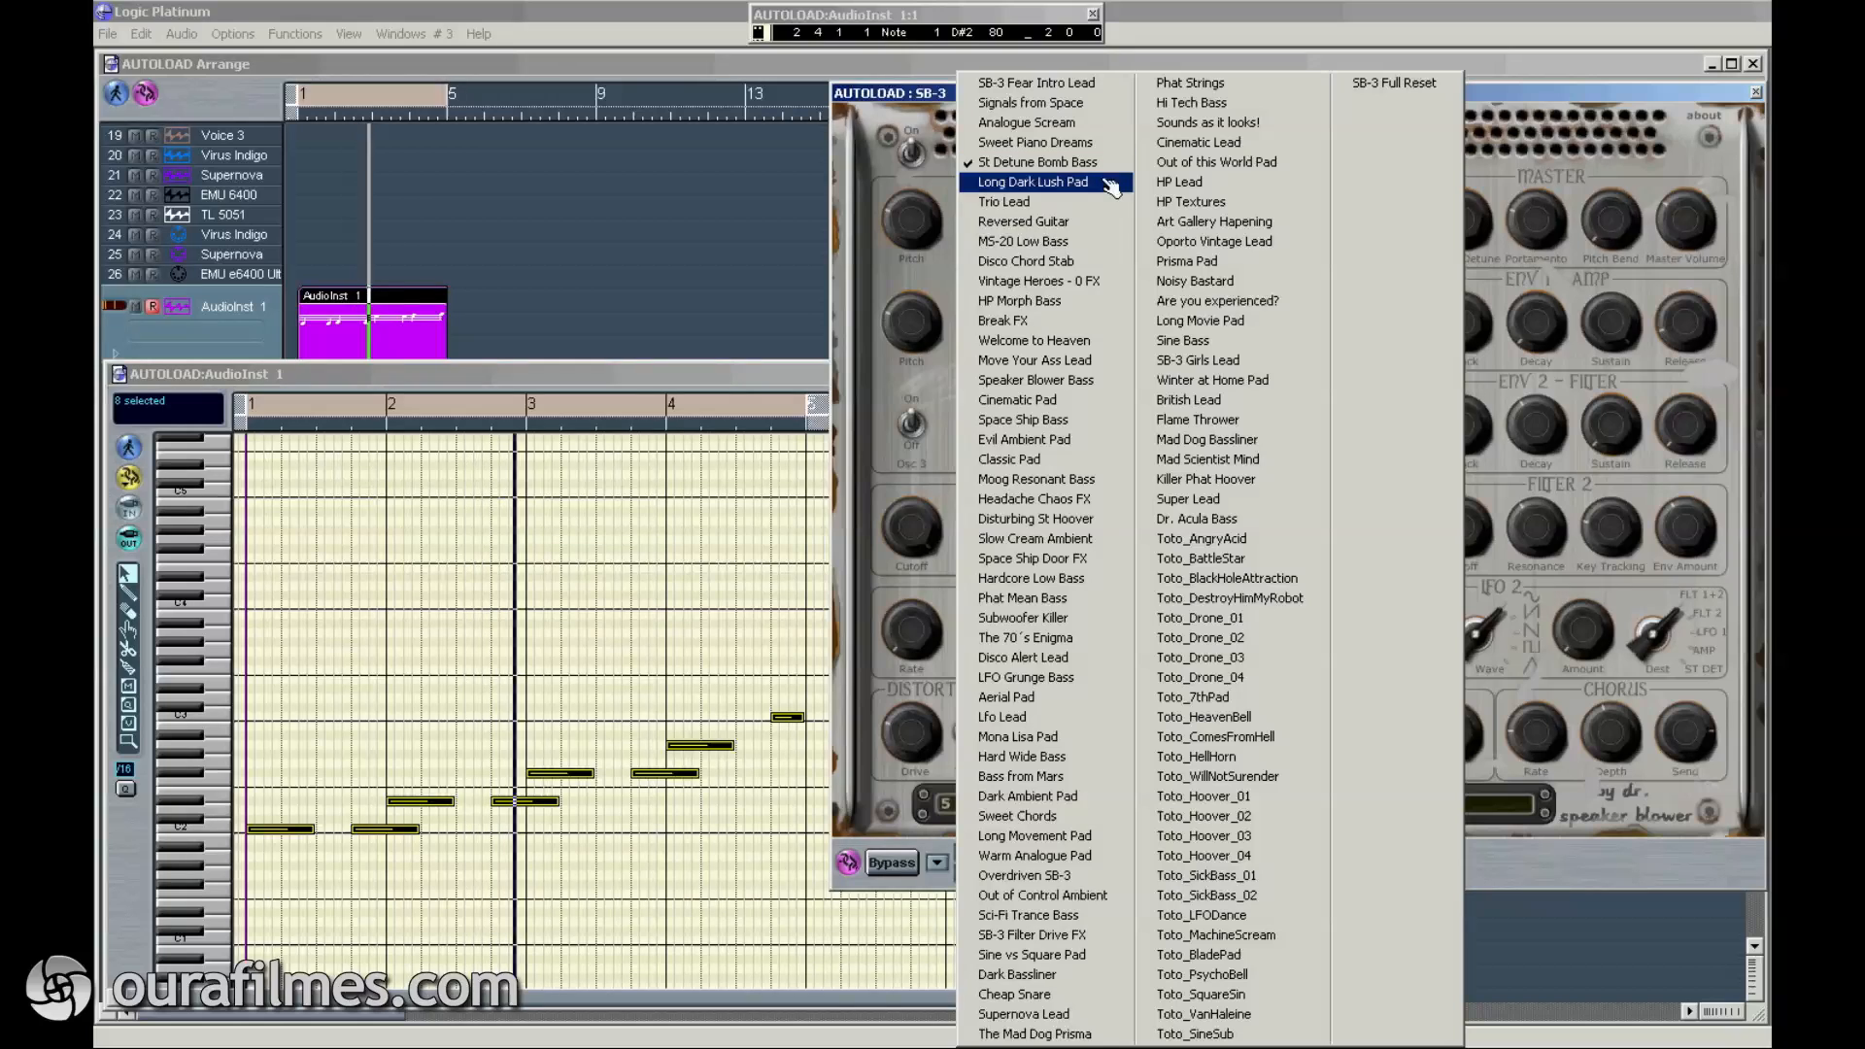
pyautogui.click(1103, 243)
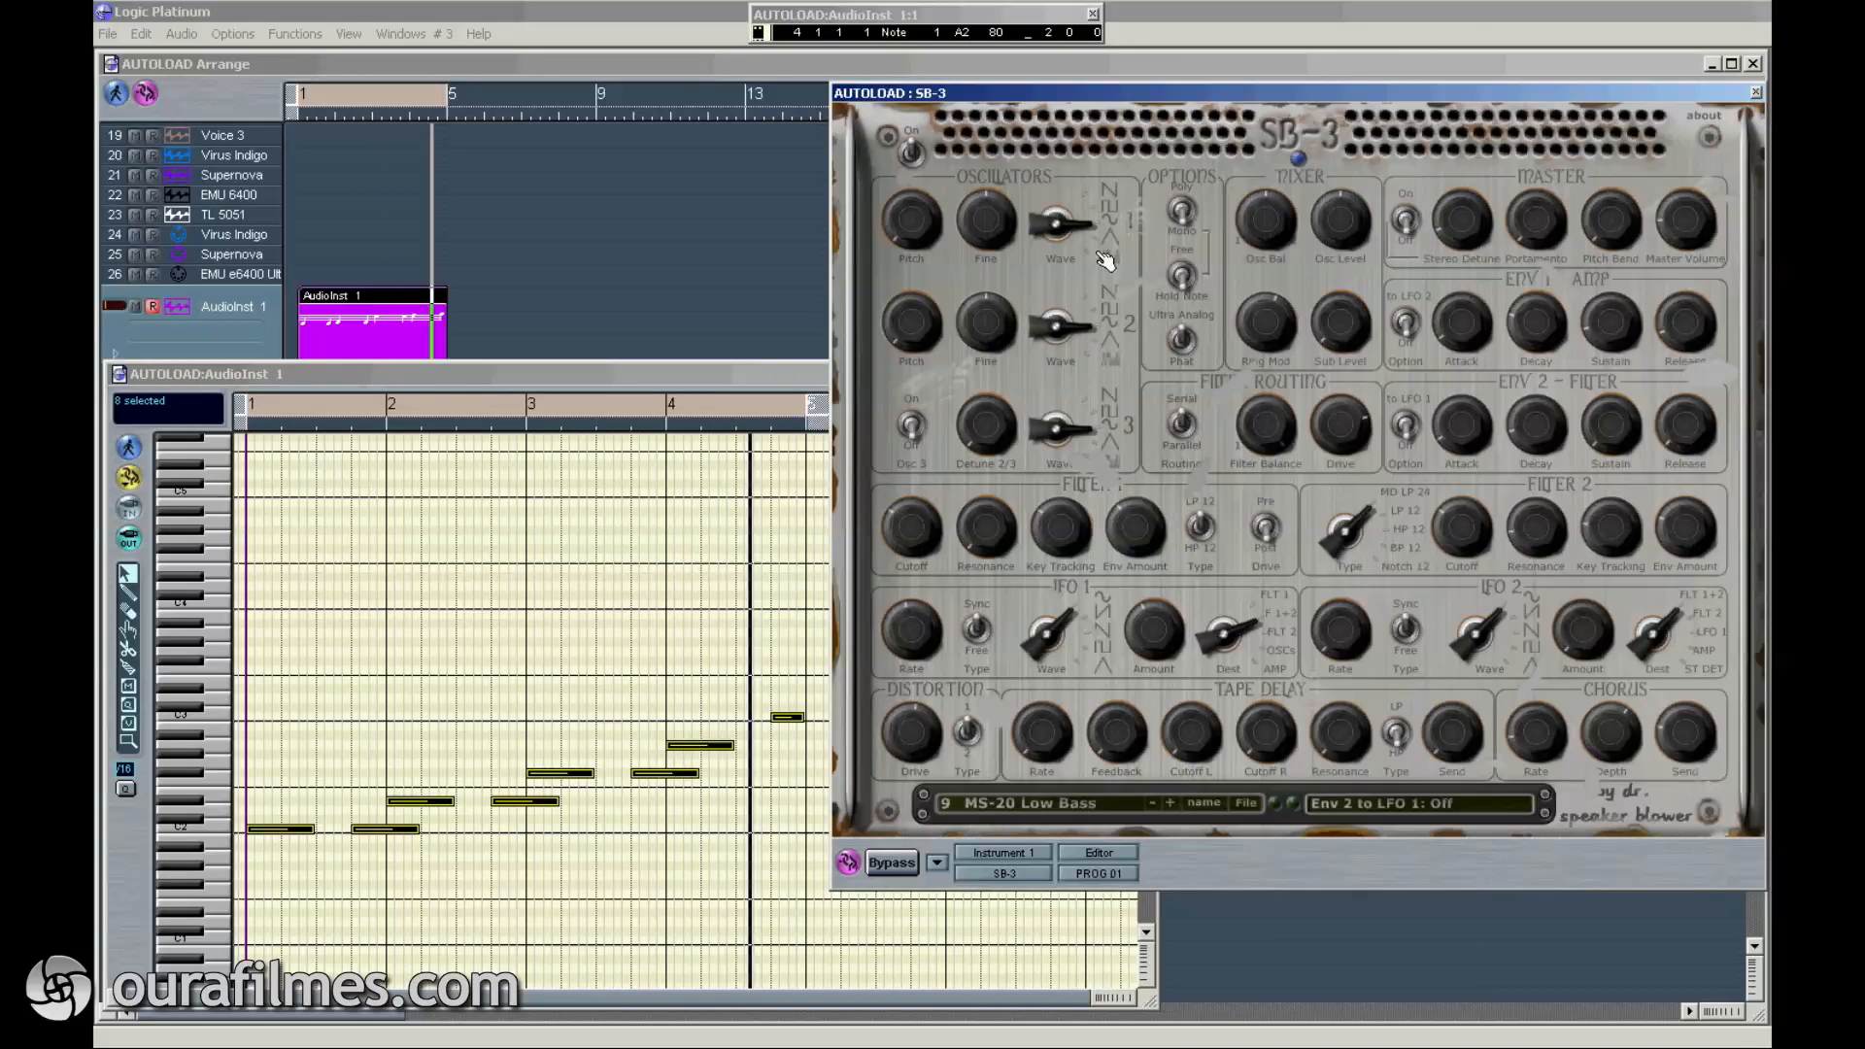
pyautogui.click(1055, 806)
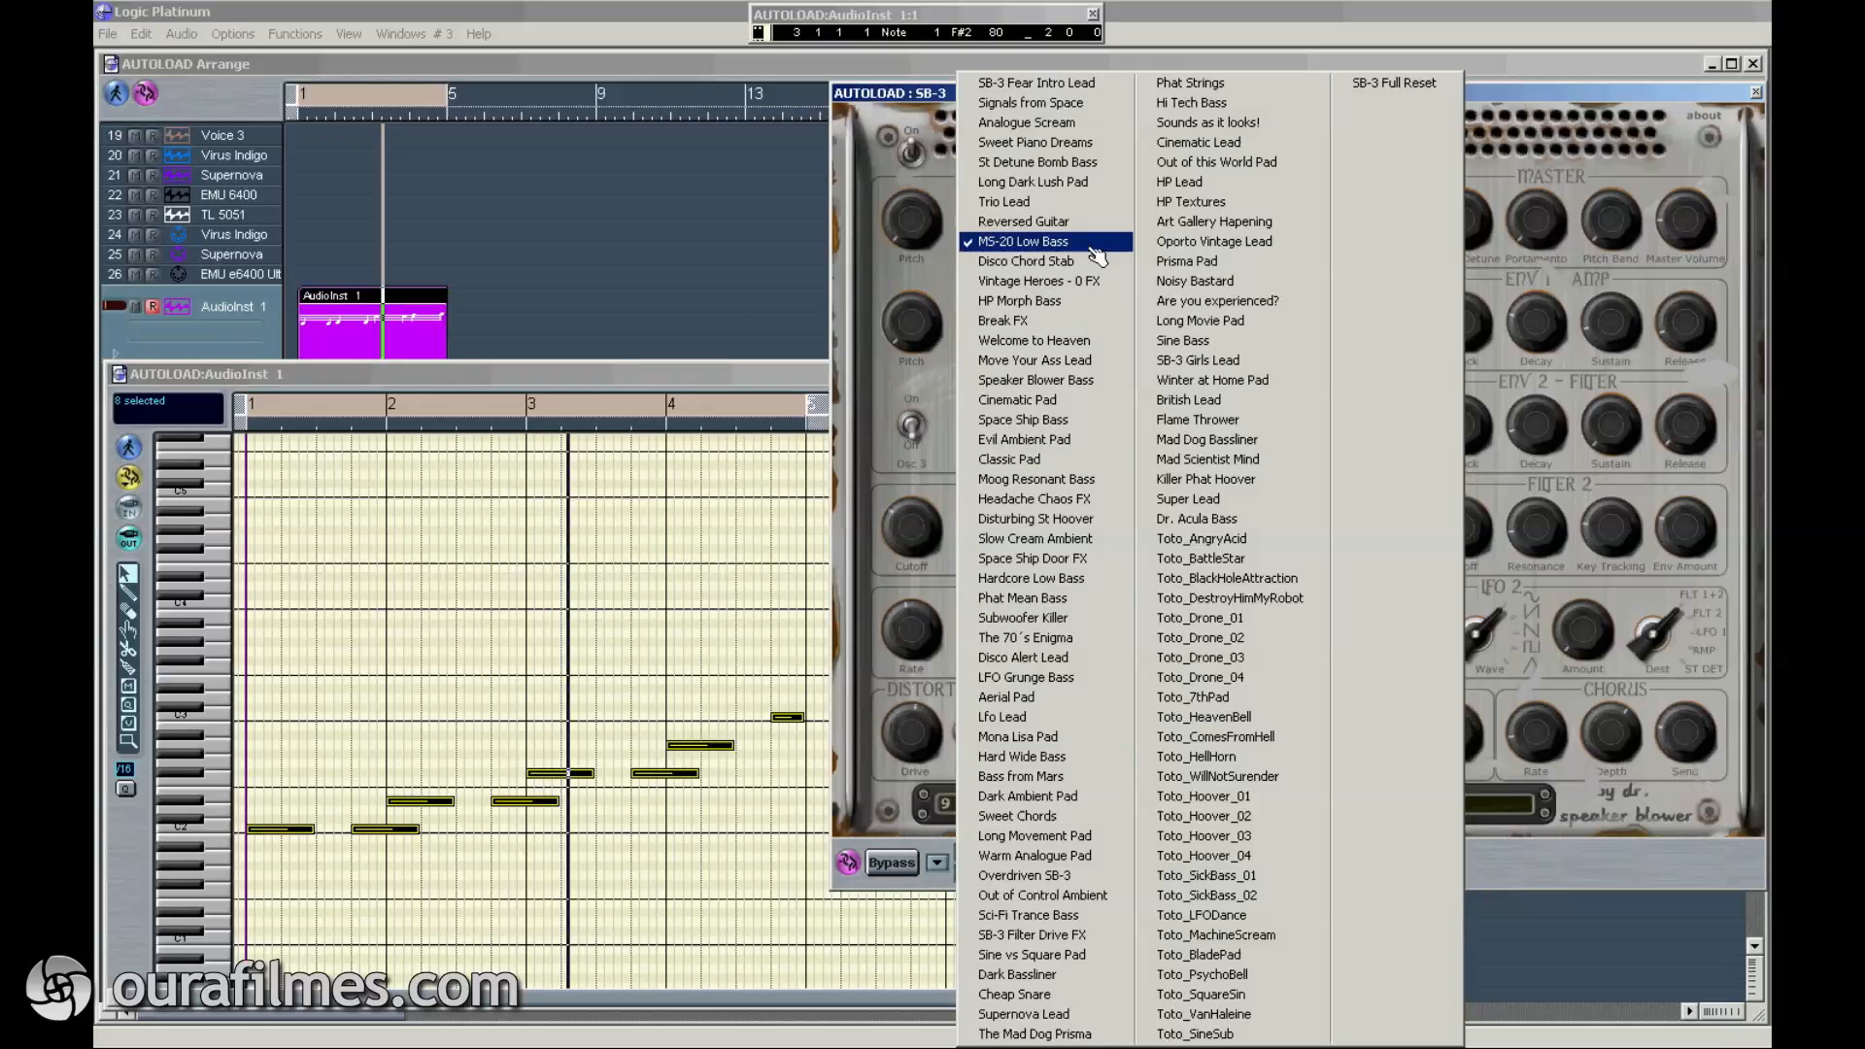
pyautogui.click(1088, 309)
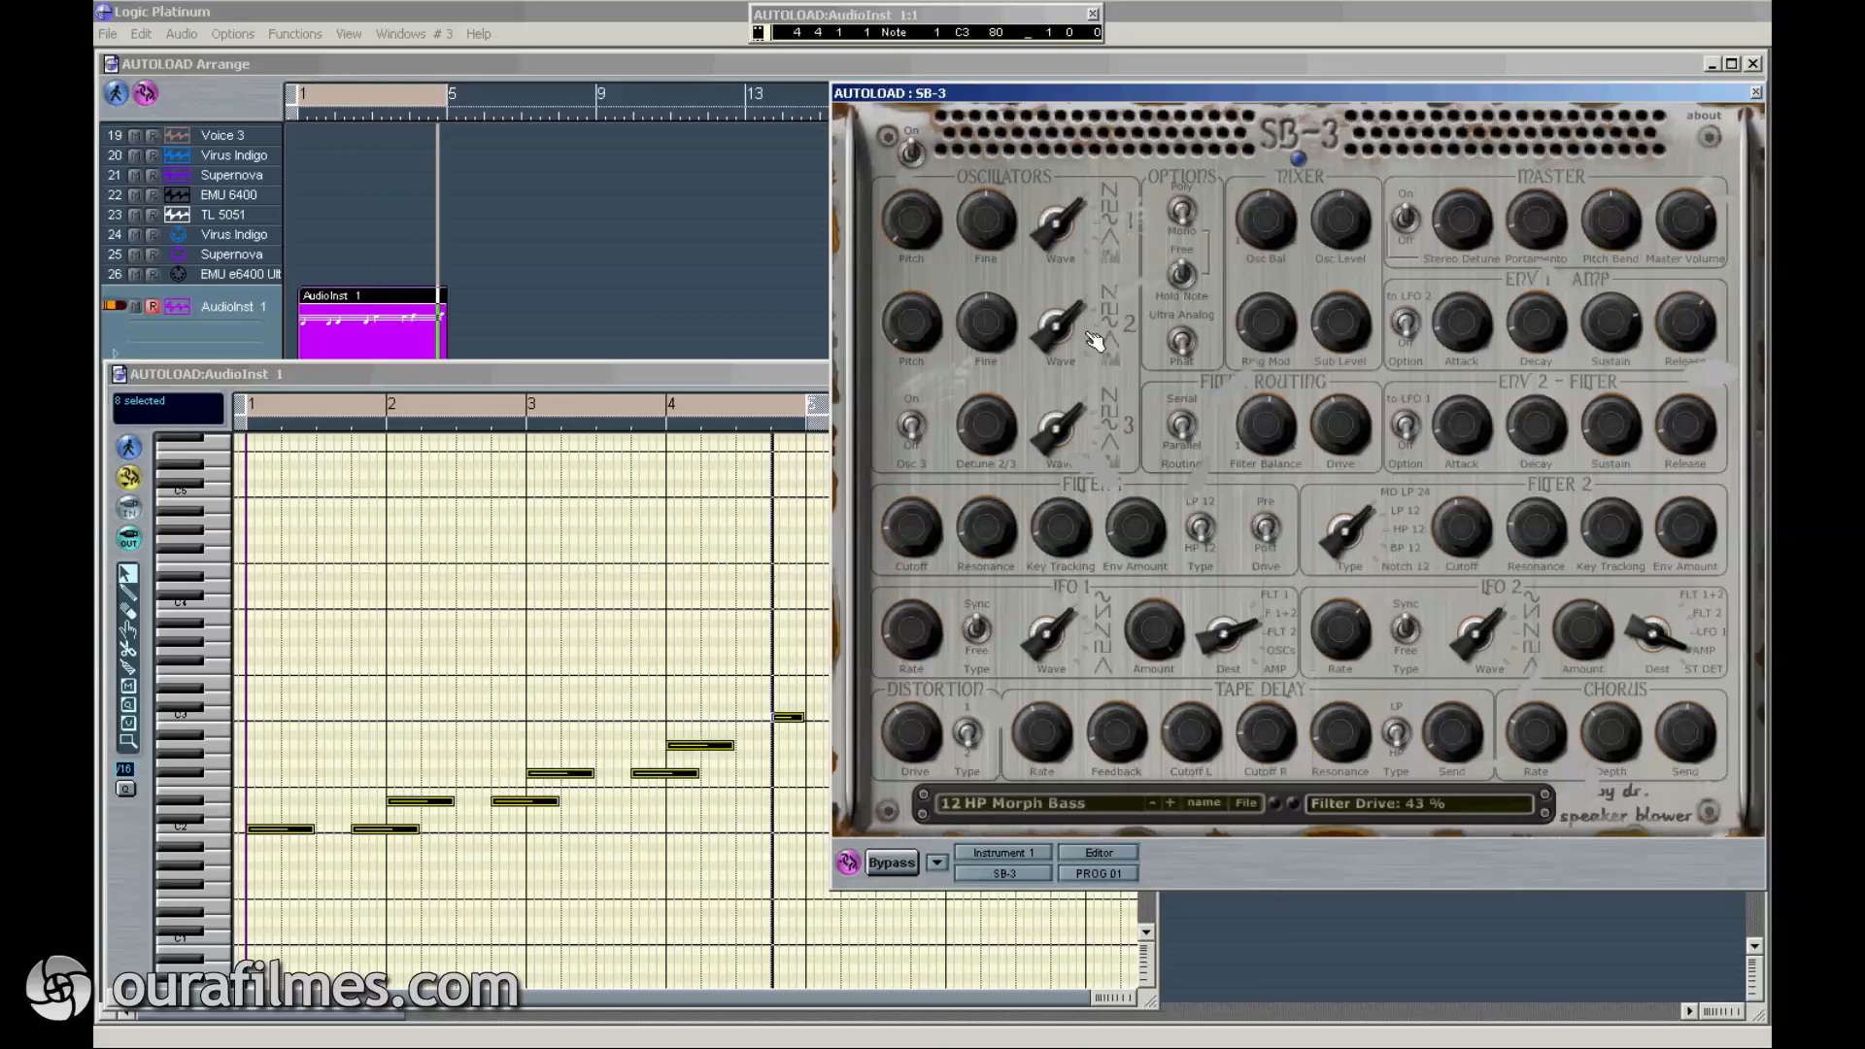
pyautogui.click(1090, 792)
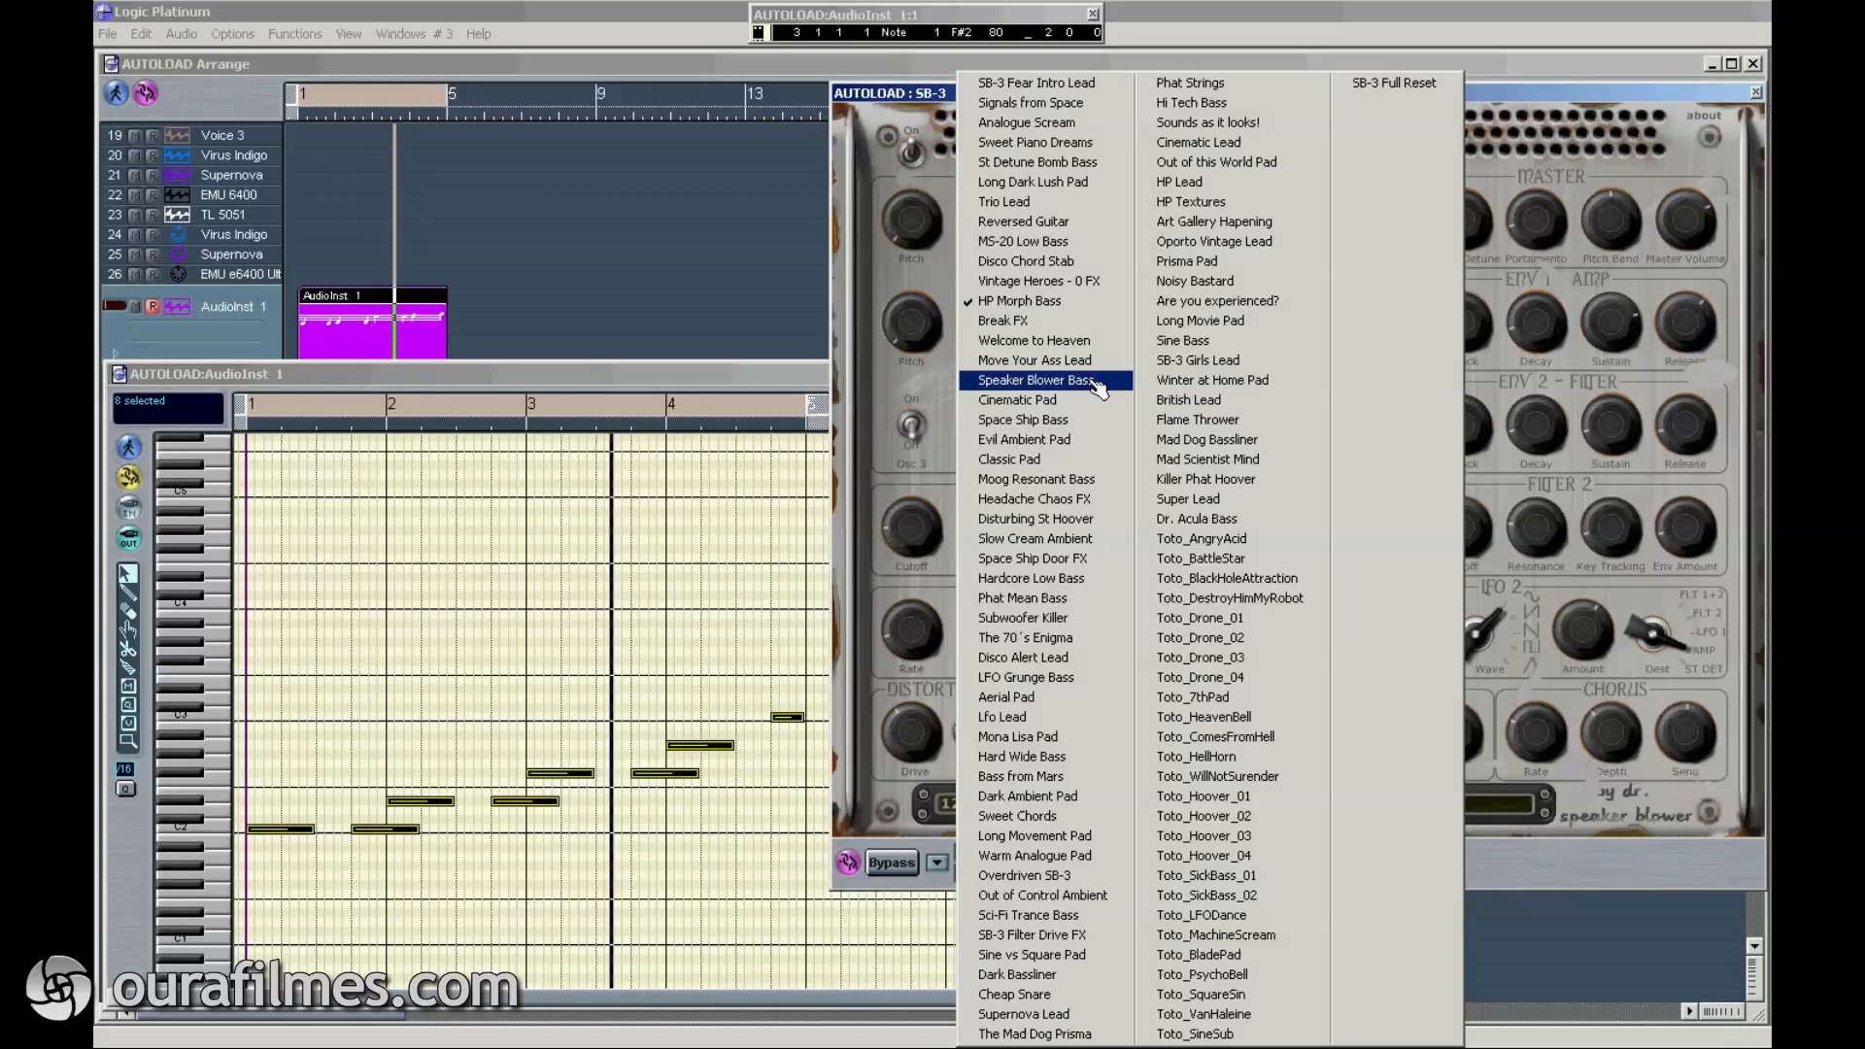
pyautogui.click(1098, 387)
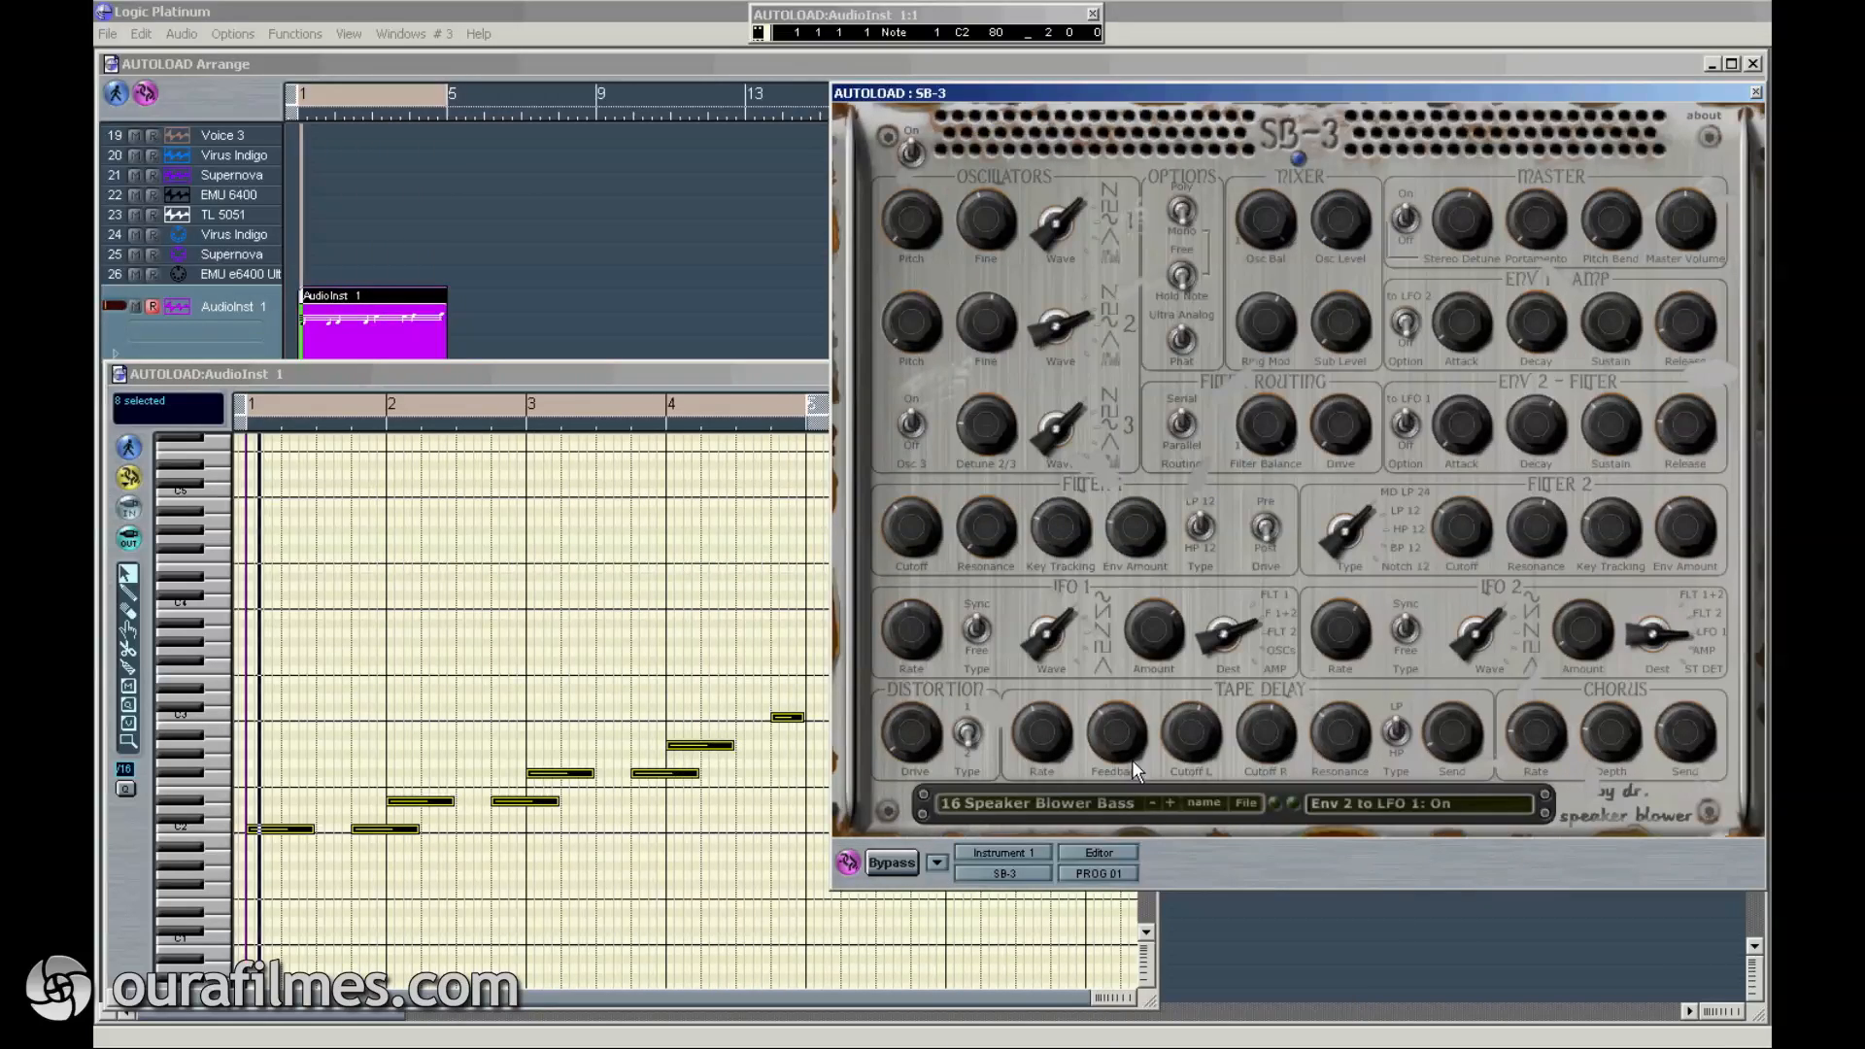
# Step: Audition the Space Ship Bass, Moog Resonant Bass and Hardcore Low Bass presets in turn
pyautogui.click(1096, 811)
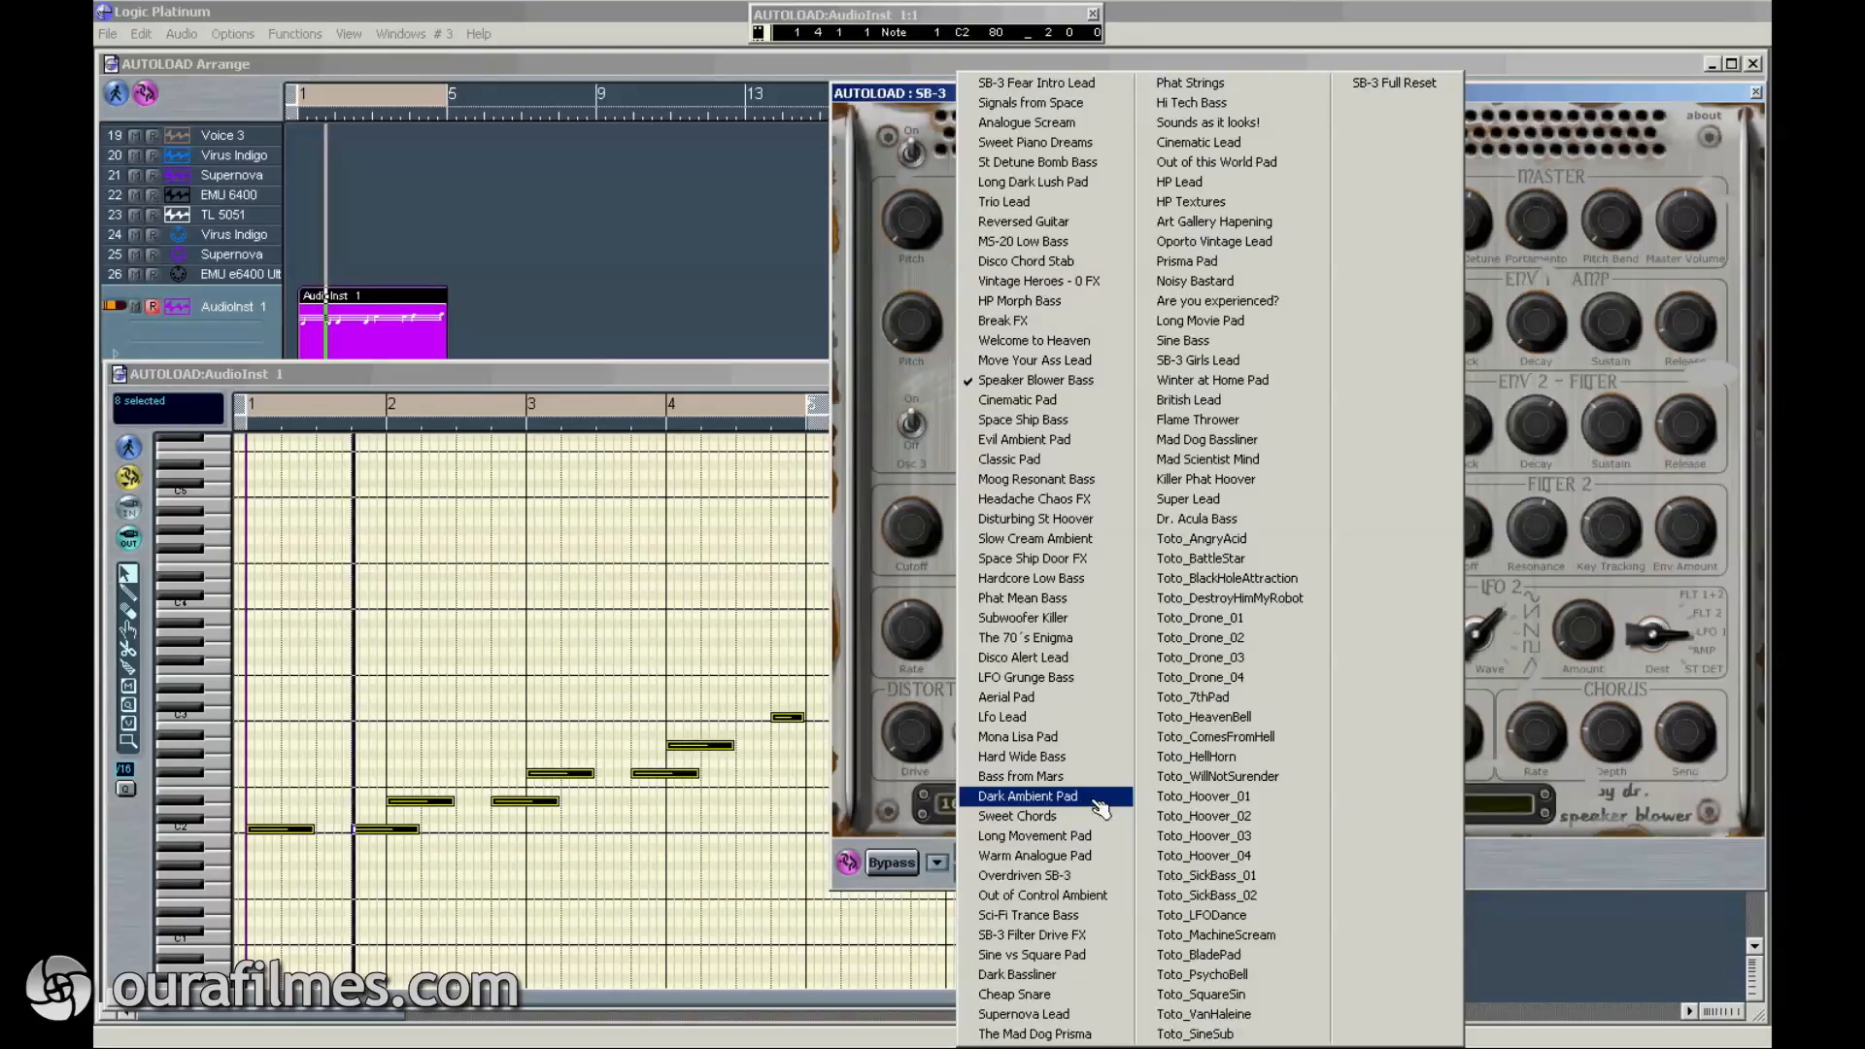
pyautogui.click(1104, 434)
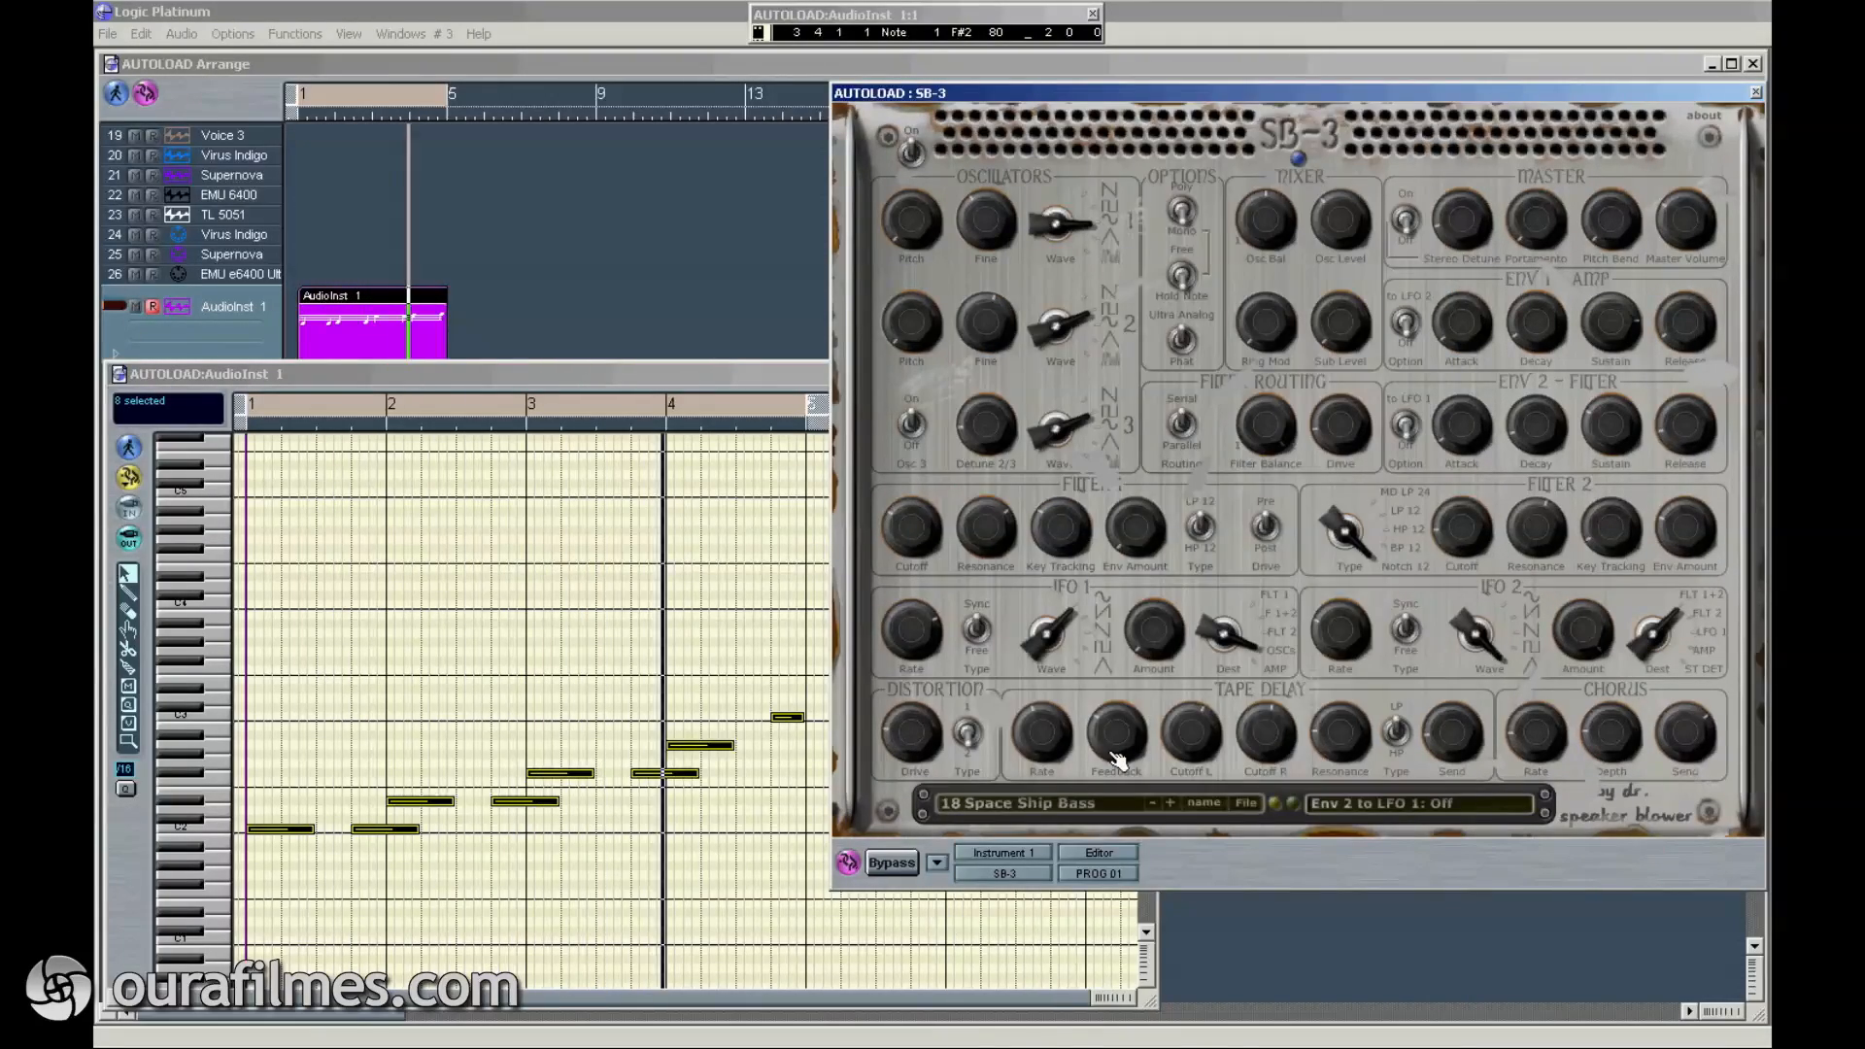
pyautogui.click(1079, 805)
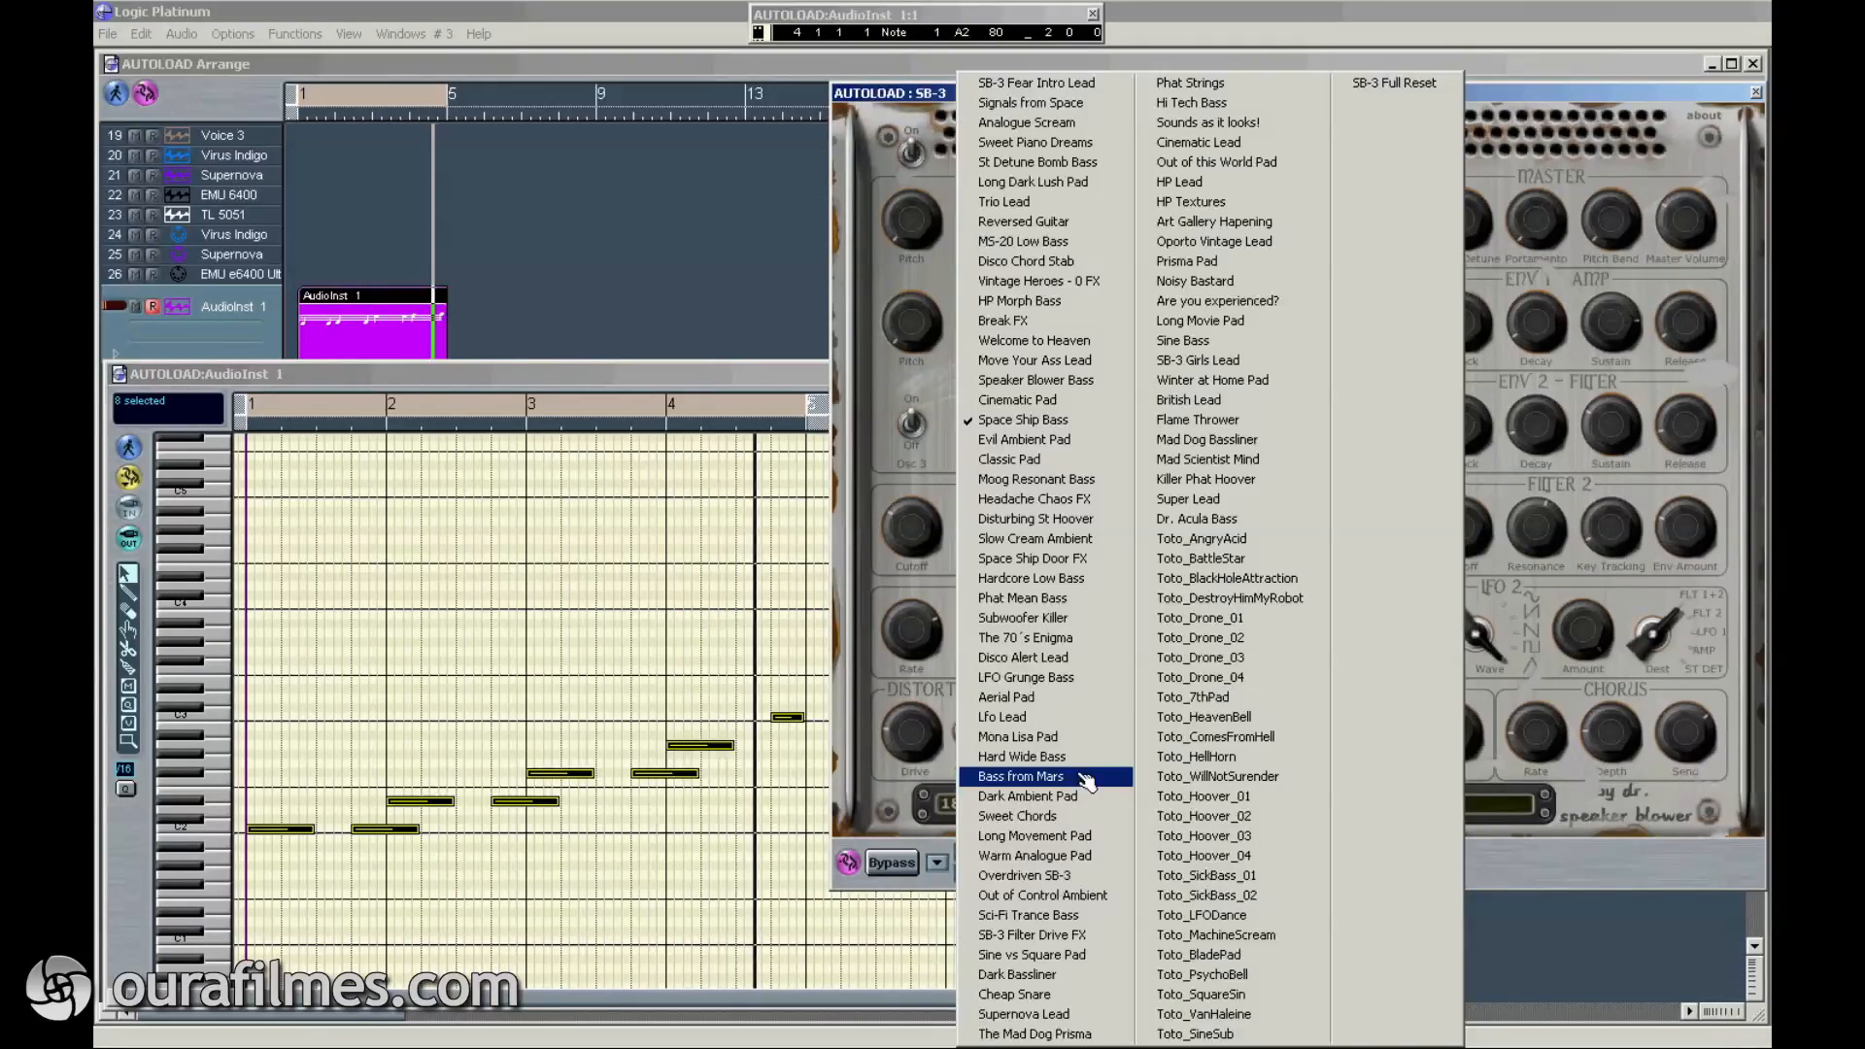
pyautogui.click(1104, 481)
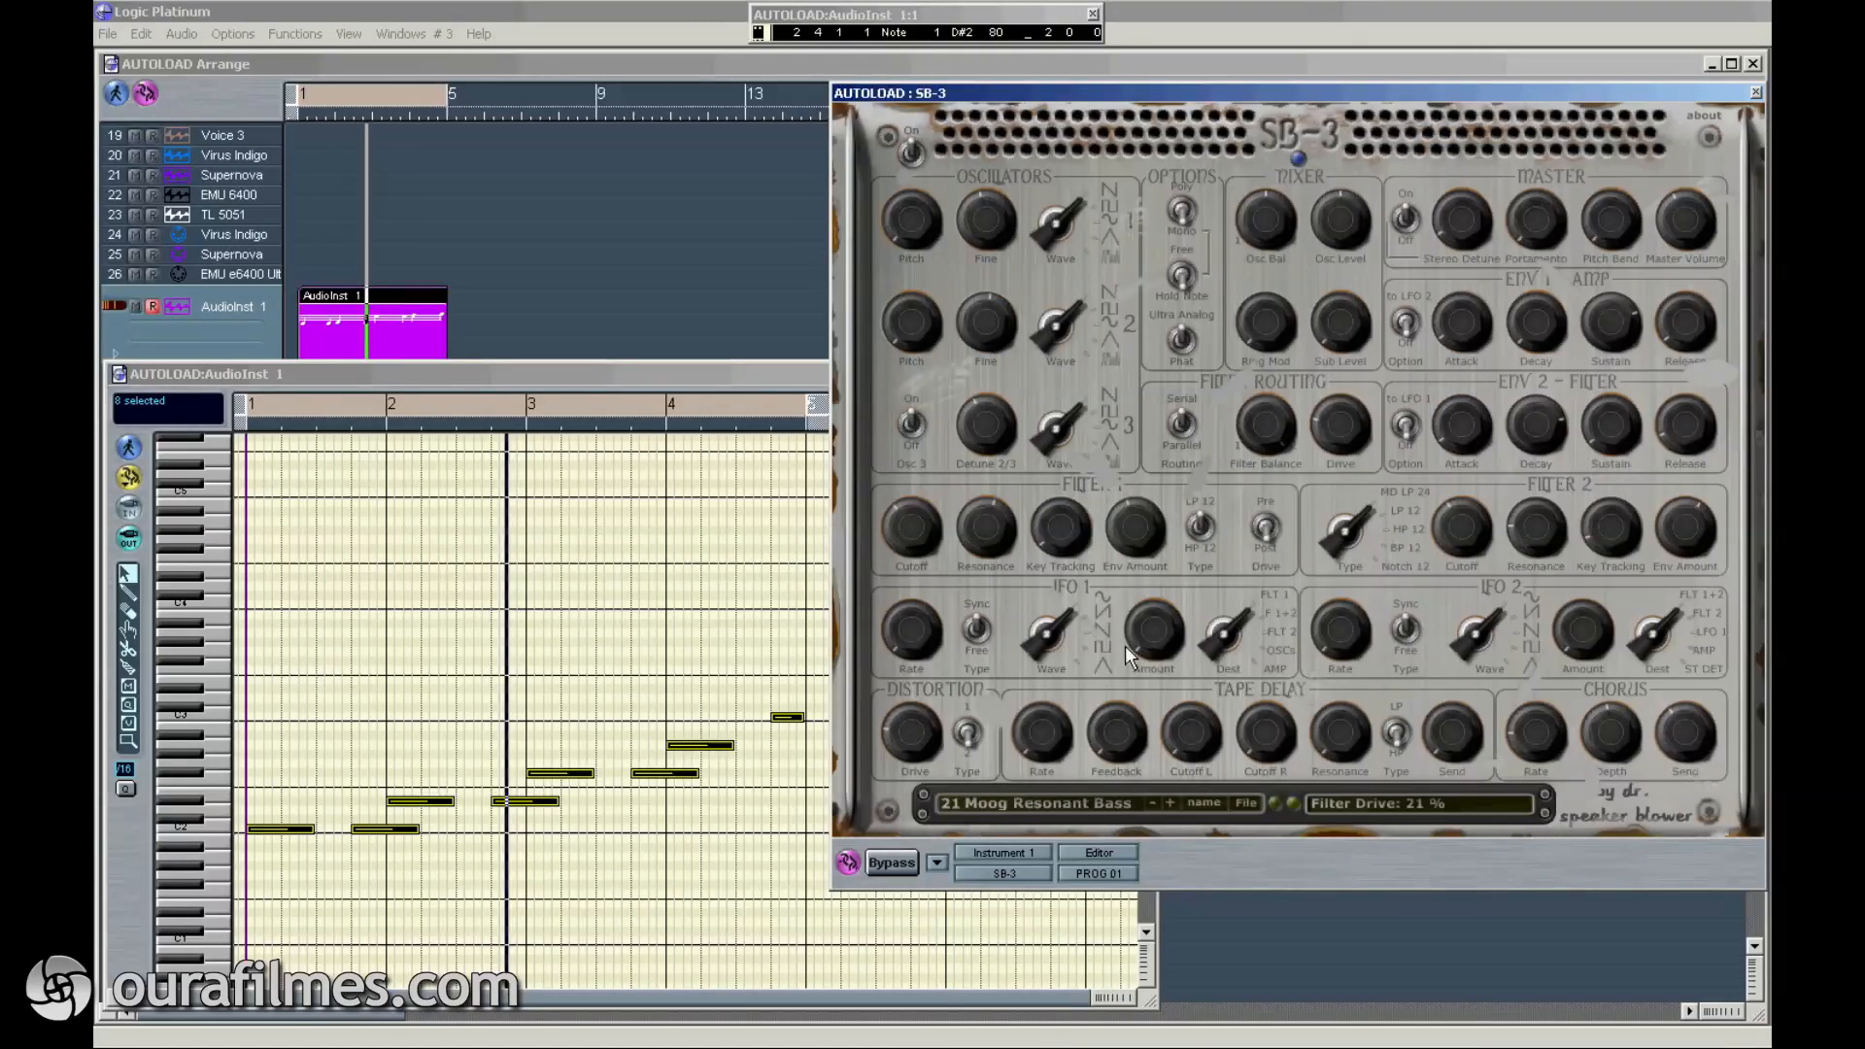
pyautogui.click(1076, 805)
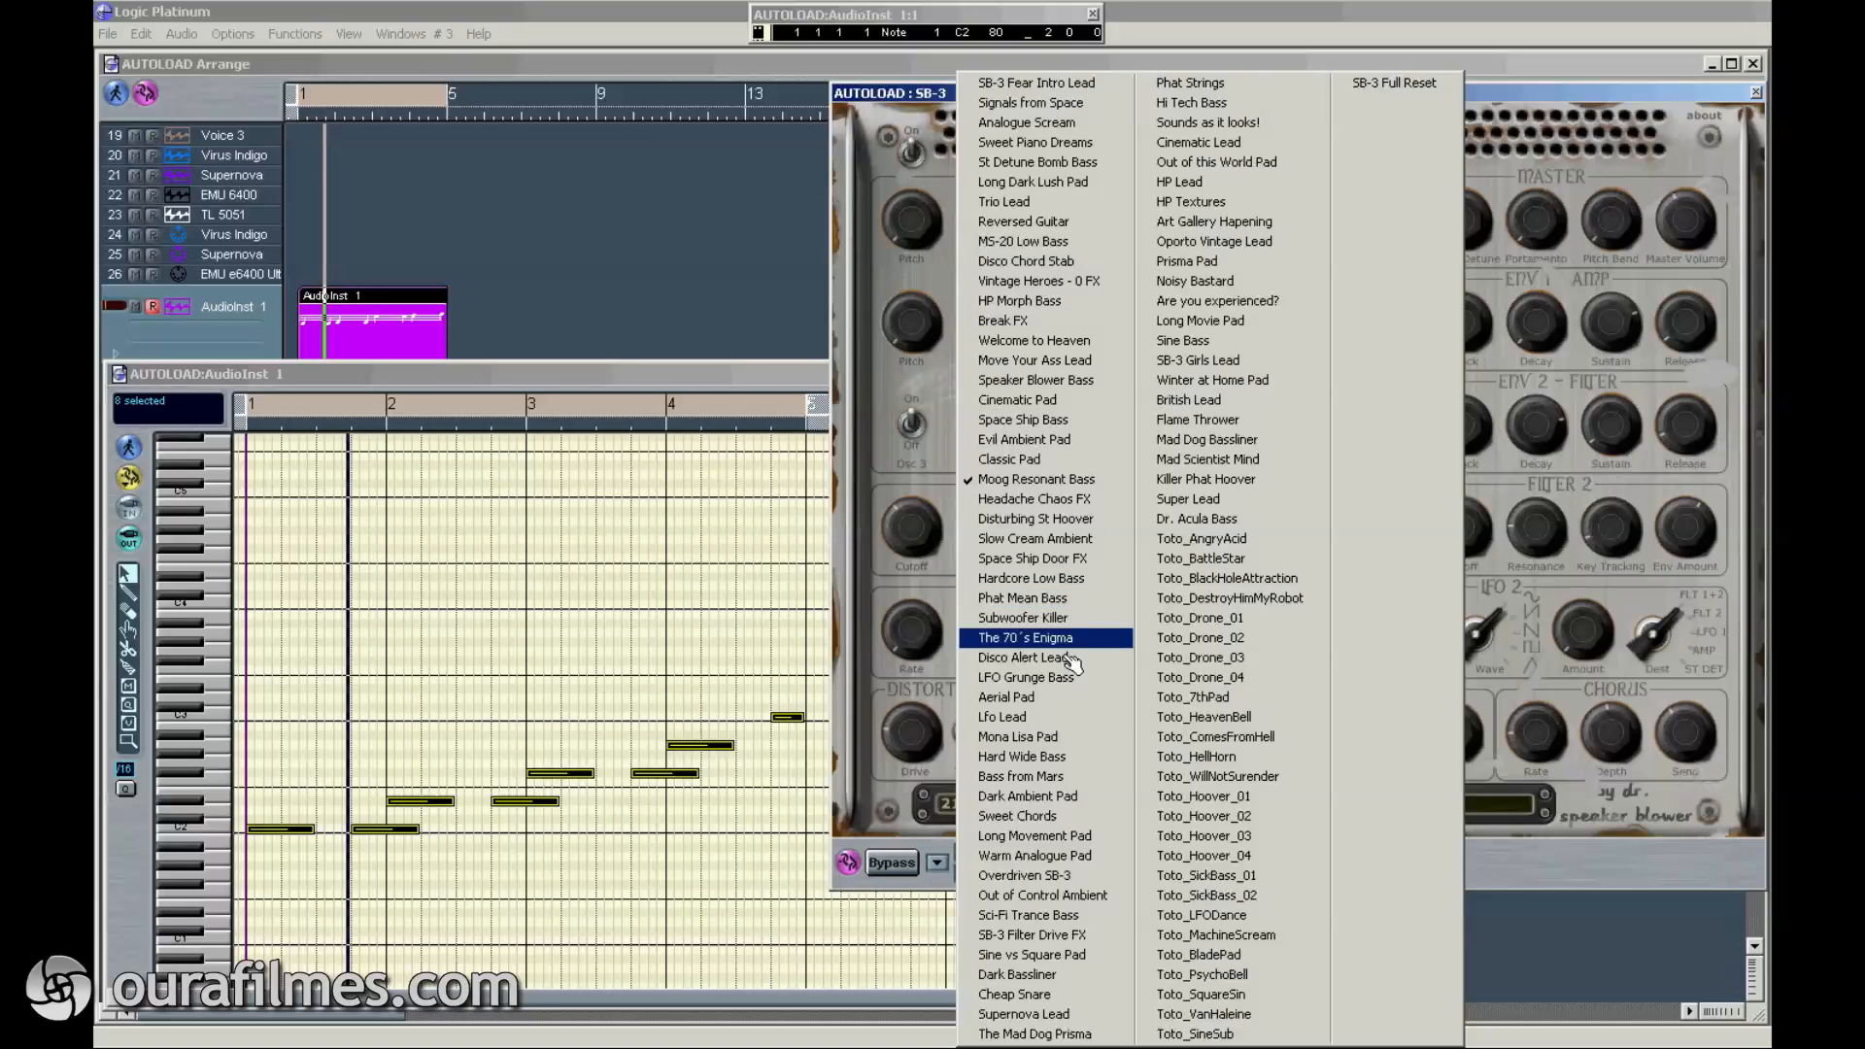
pyautogui.click(1070, 580)
# Step: Audition the Phat Mean Bass, LFO Grunge Bass and Hard Wide Bass presets on the looping bass line
pyautogui.click(1035, 811)
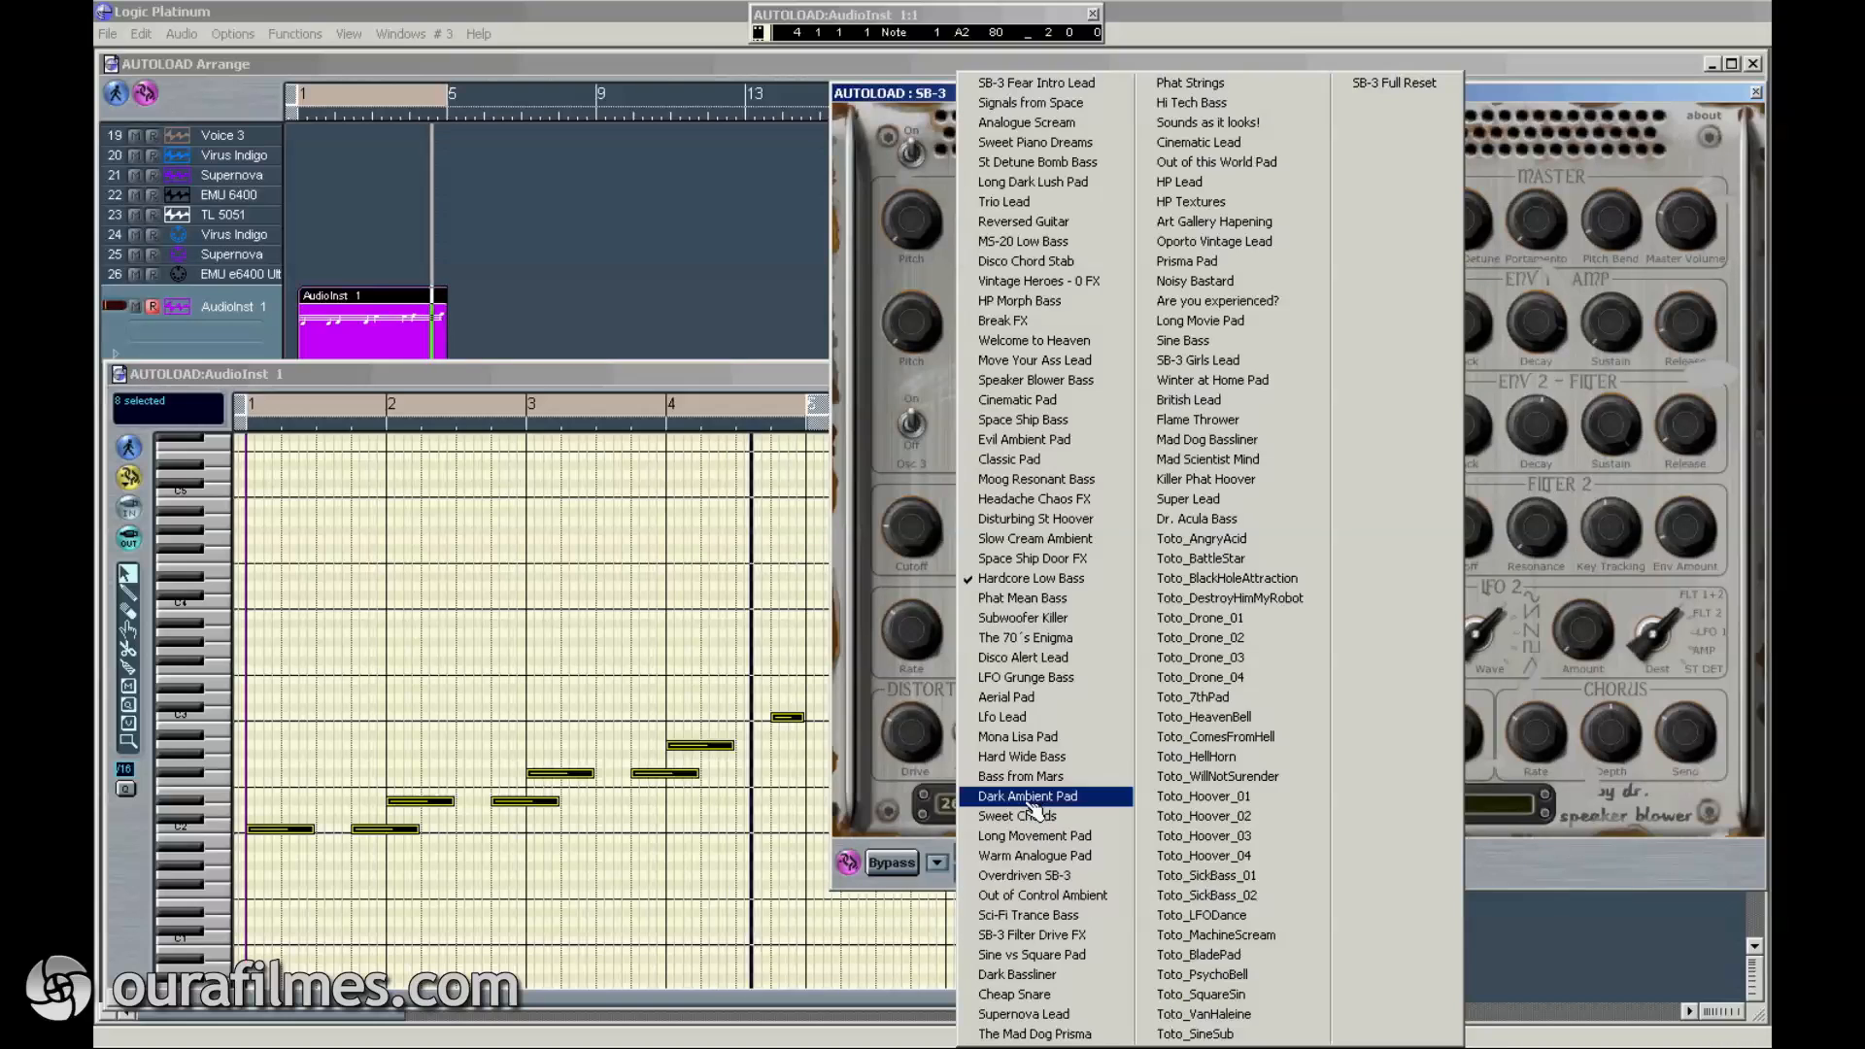
pyautogui.click(1078, 602)
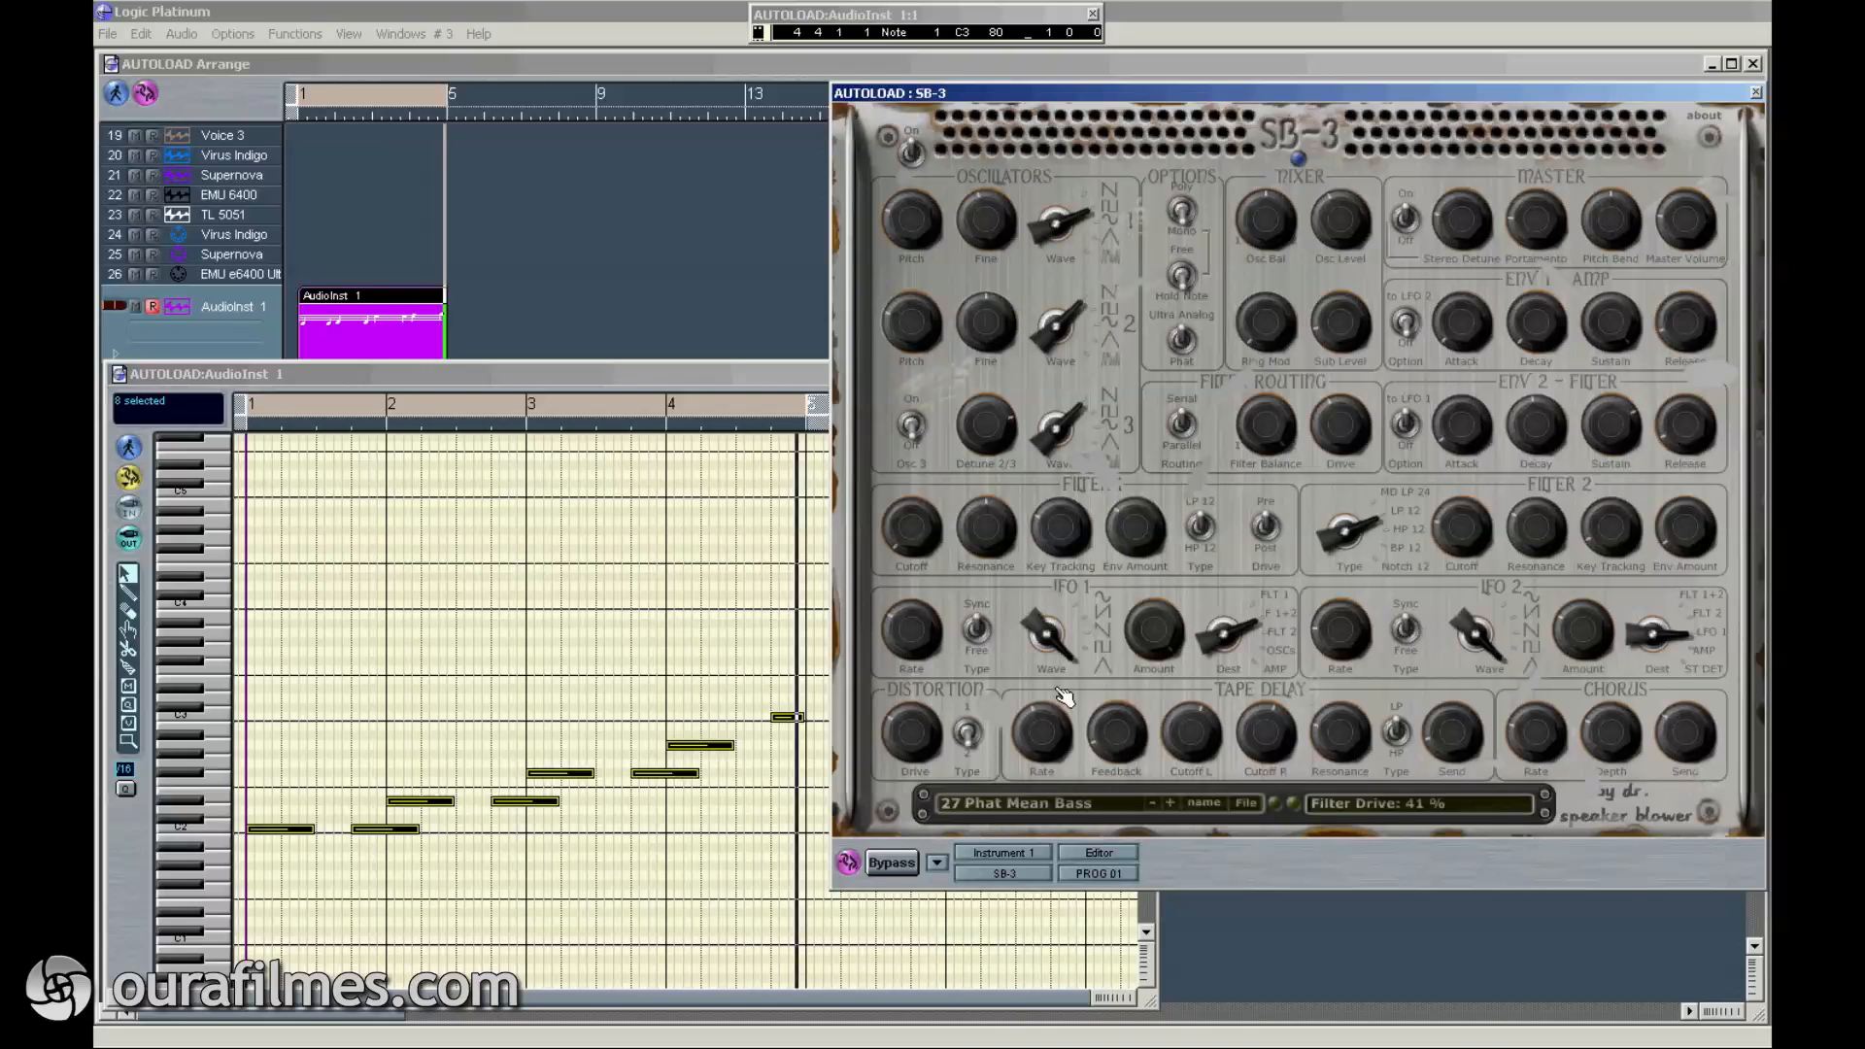
pyautogui.click(1045, 787)
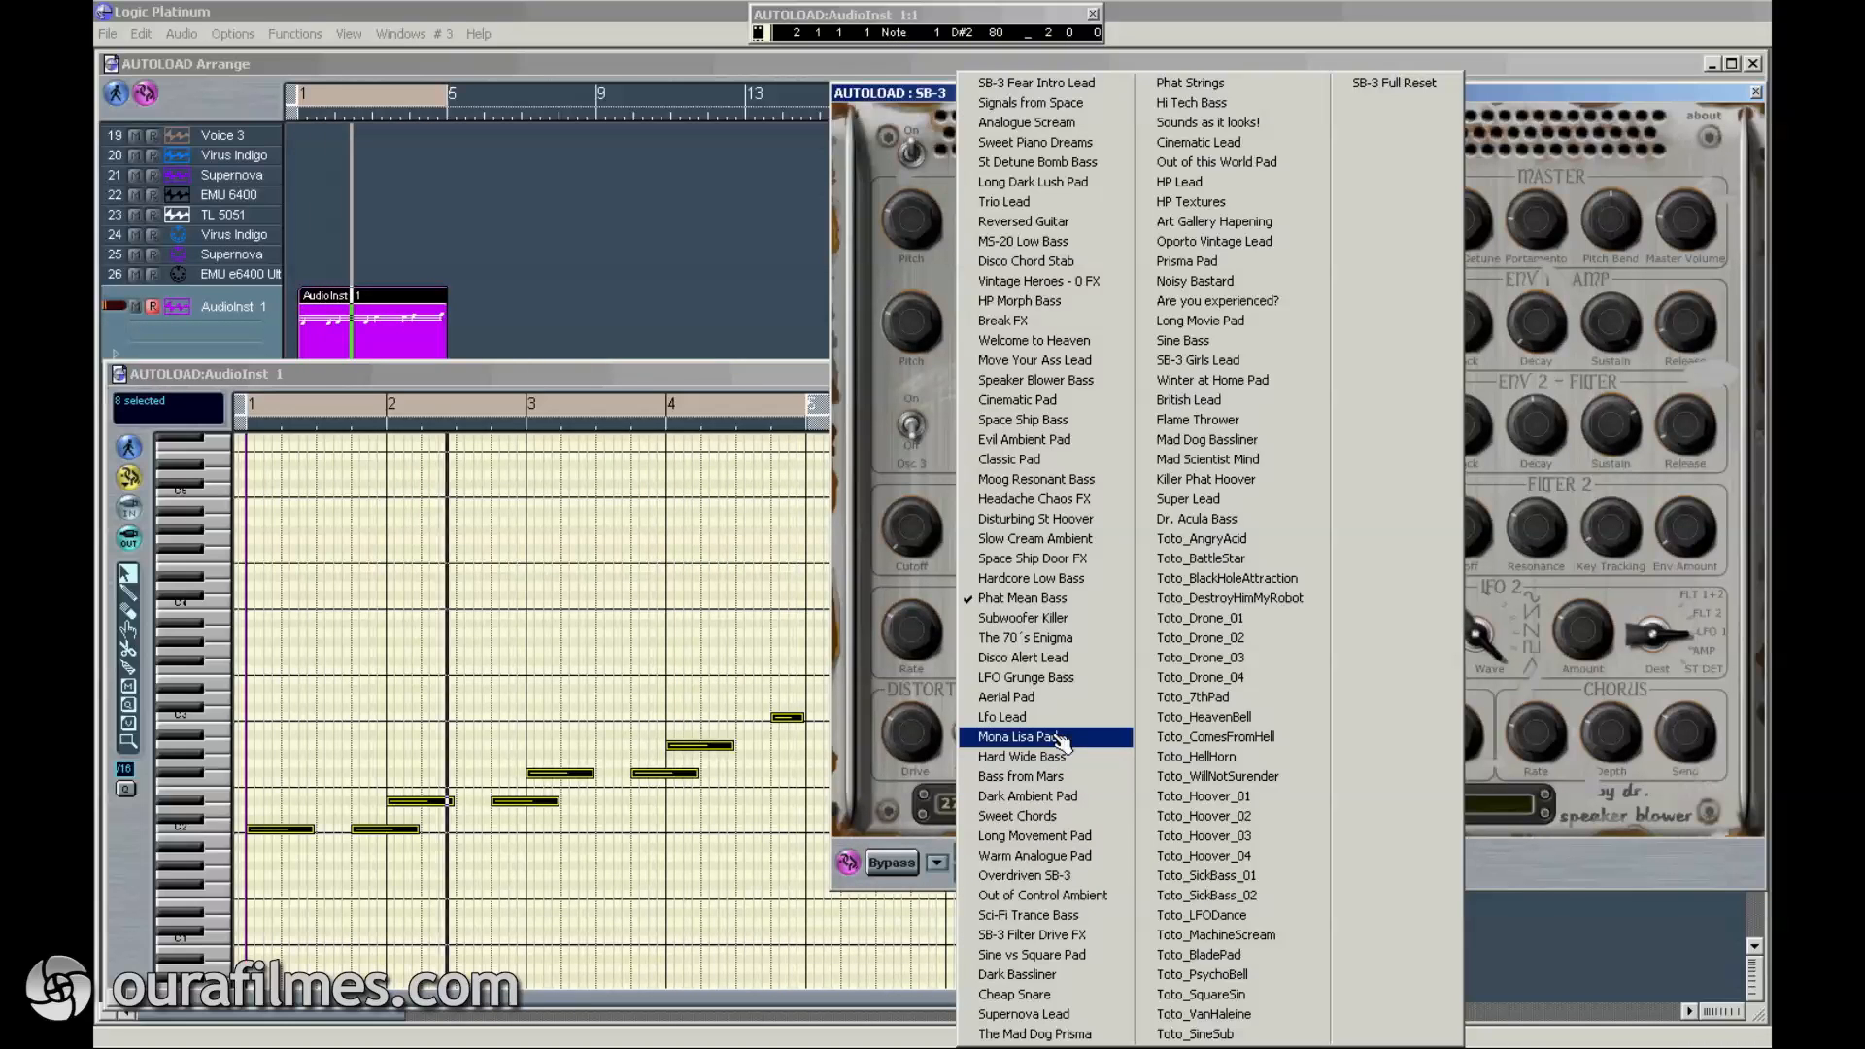
pyautogui.click(1068, 680)
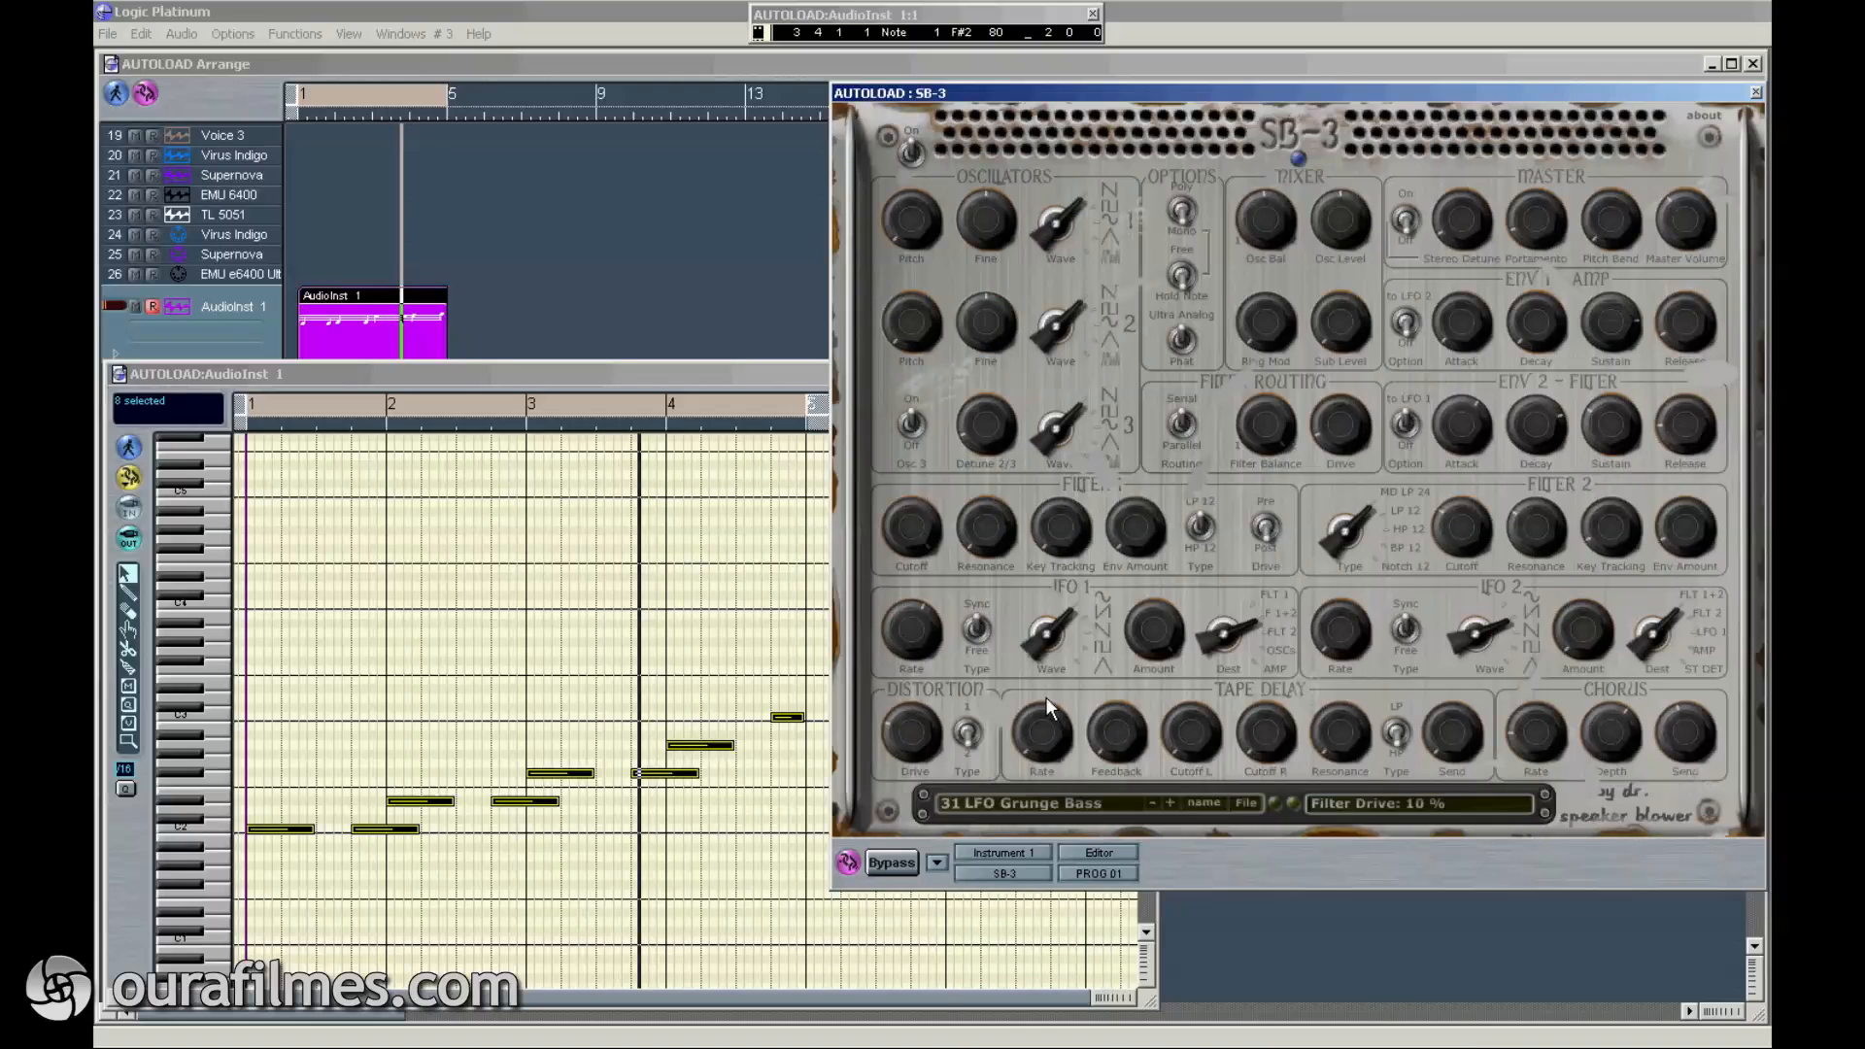
pyautogui.click(1040, 807)
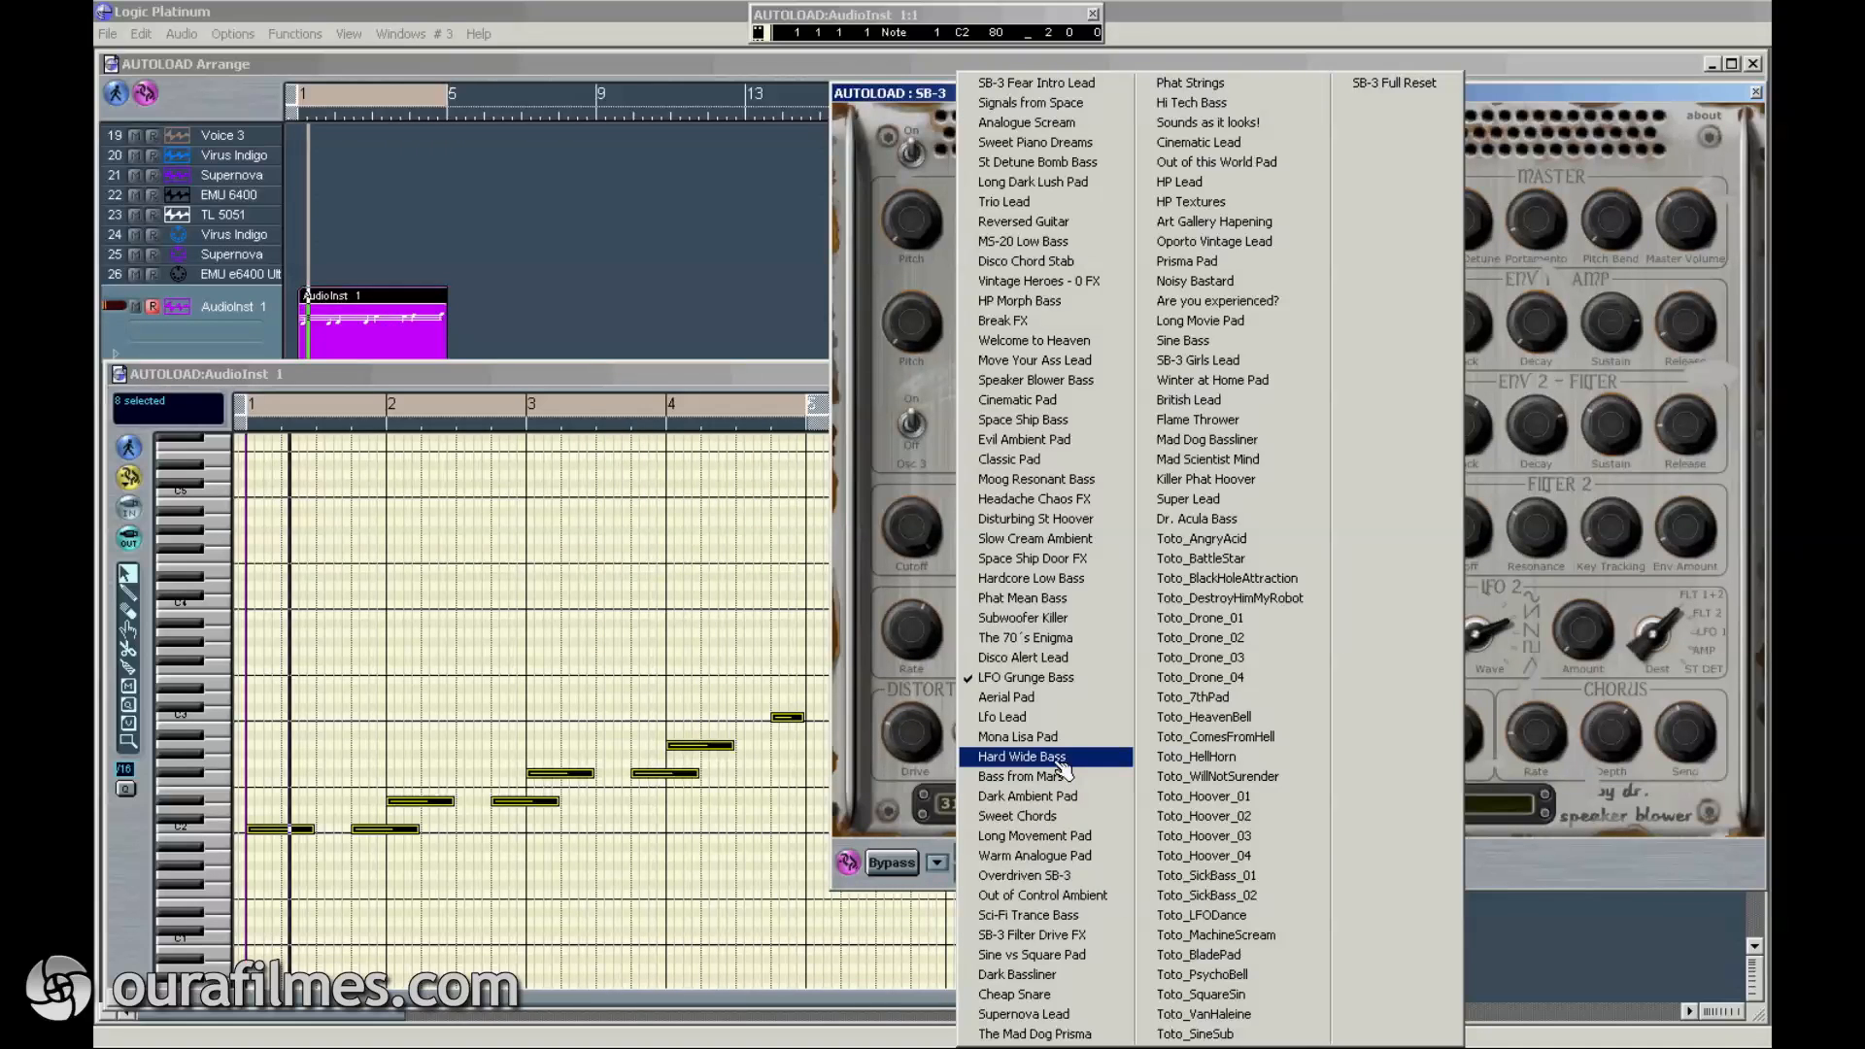
pyautogui.click(1061, 761)
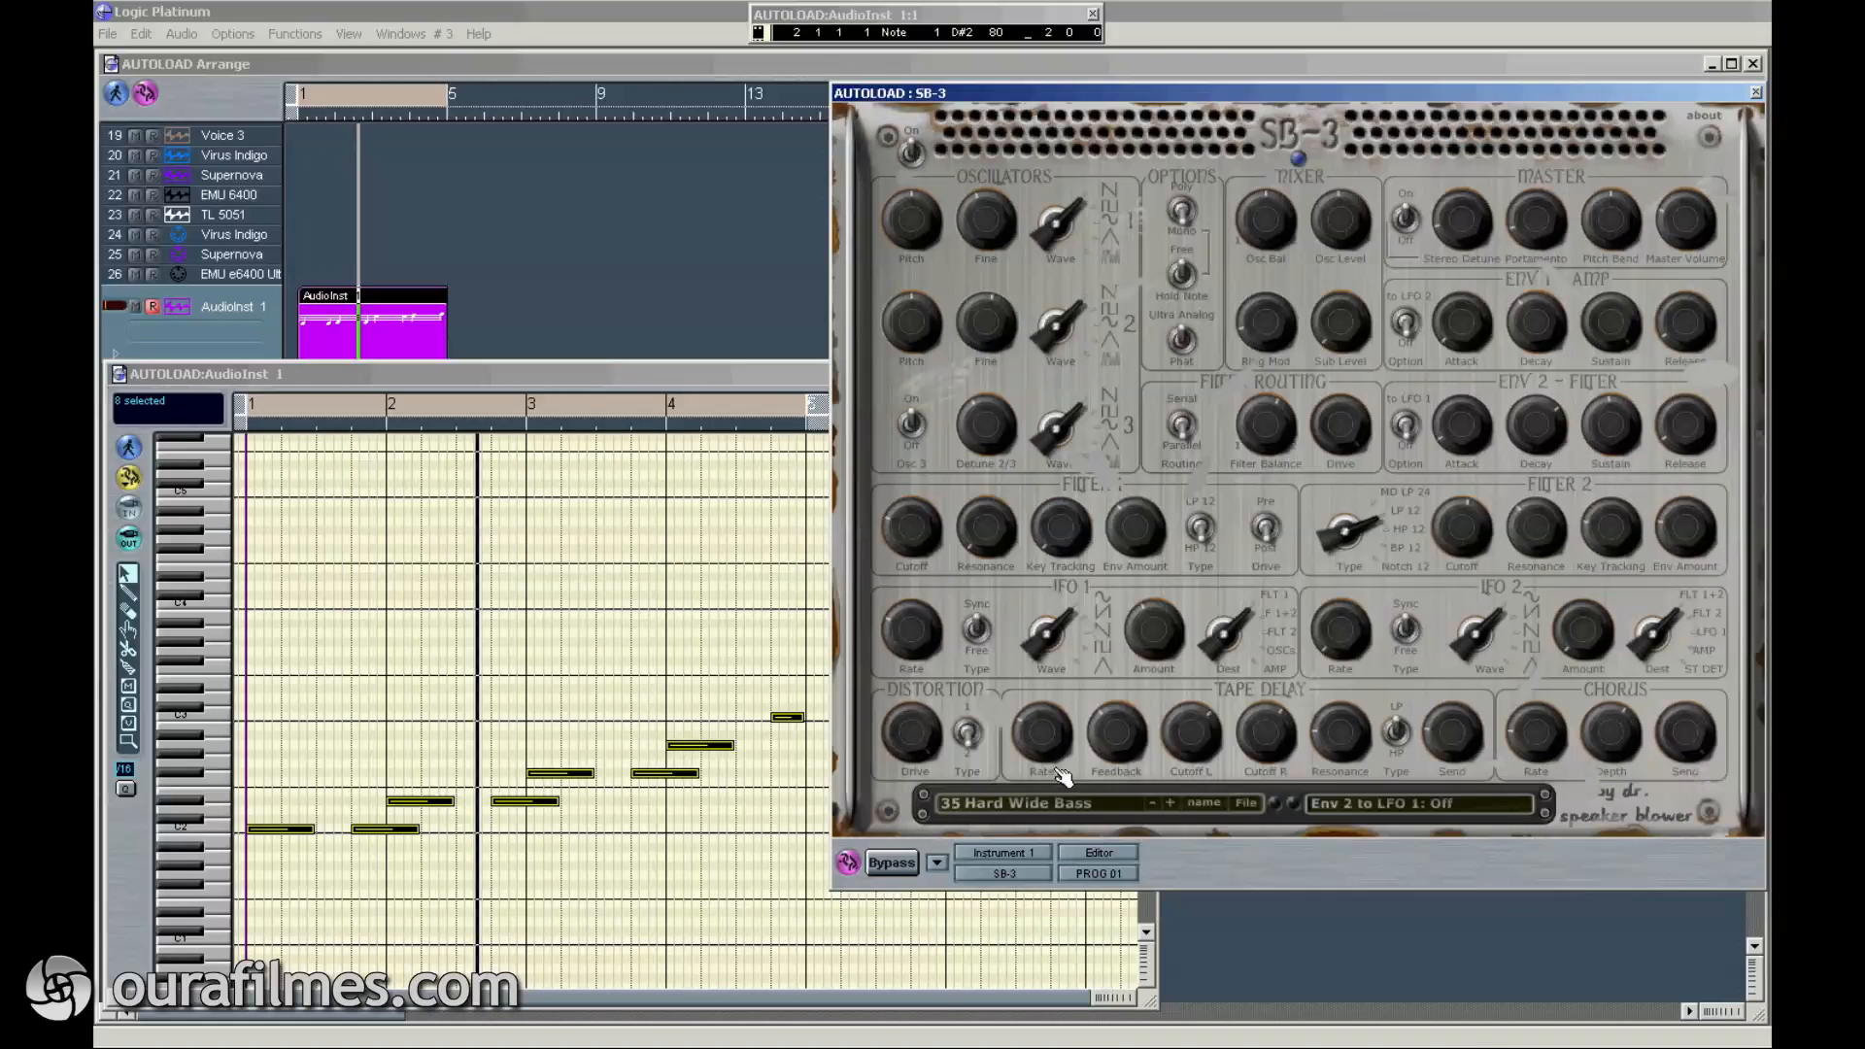
# Step: Audition the Overdriven SB-3, Sci-Fi Trance Bass and Dark Bassliner presets in turn
pyautogui.click(1053, 812)
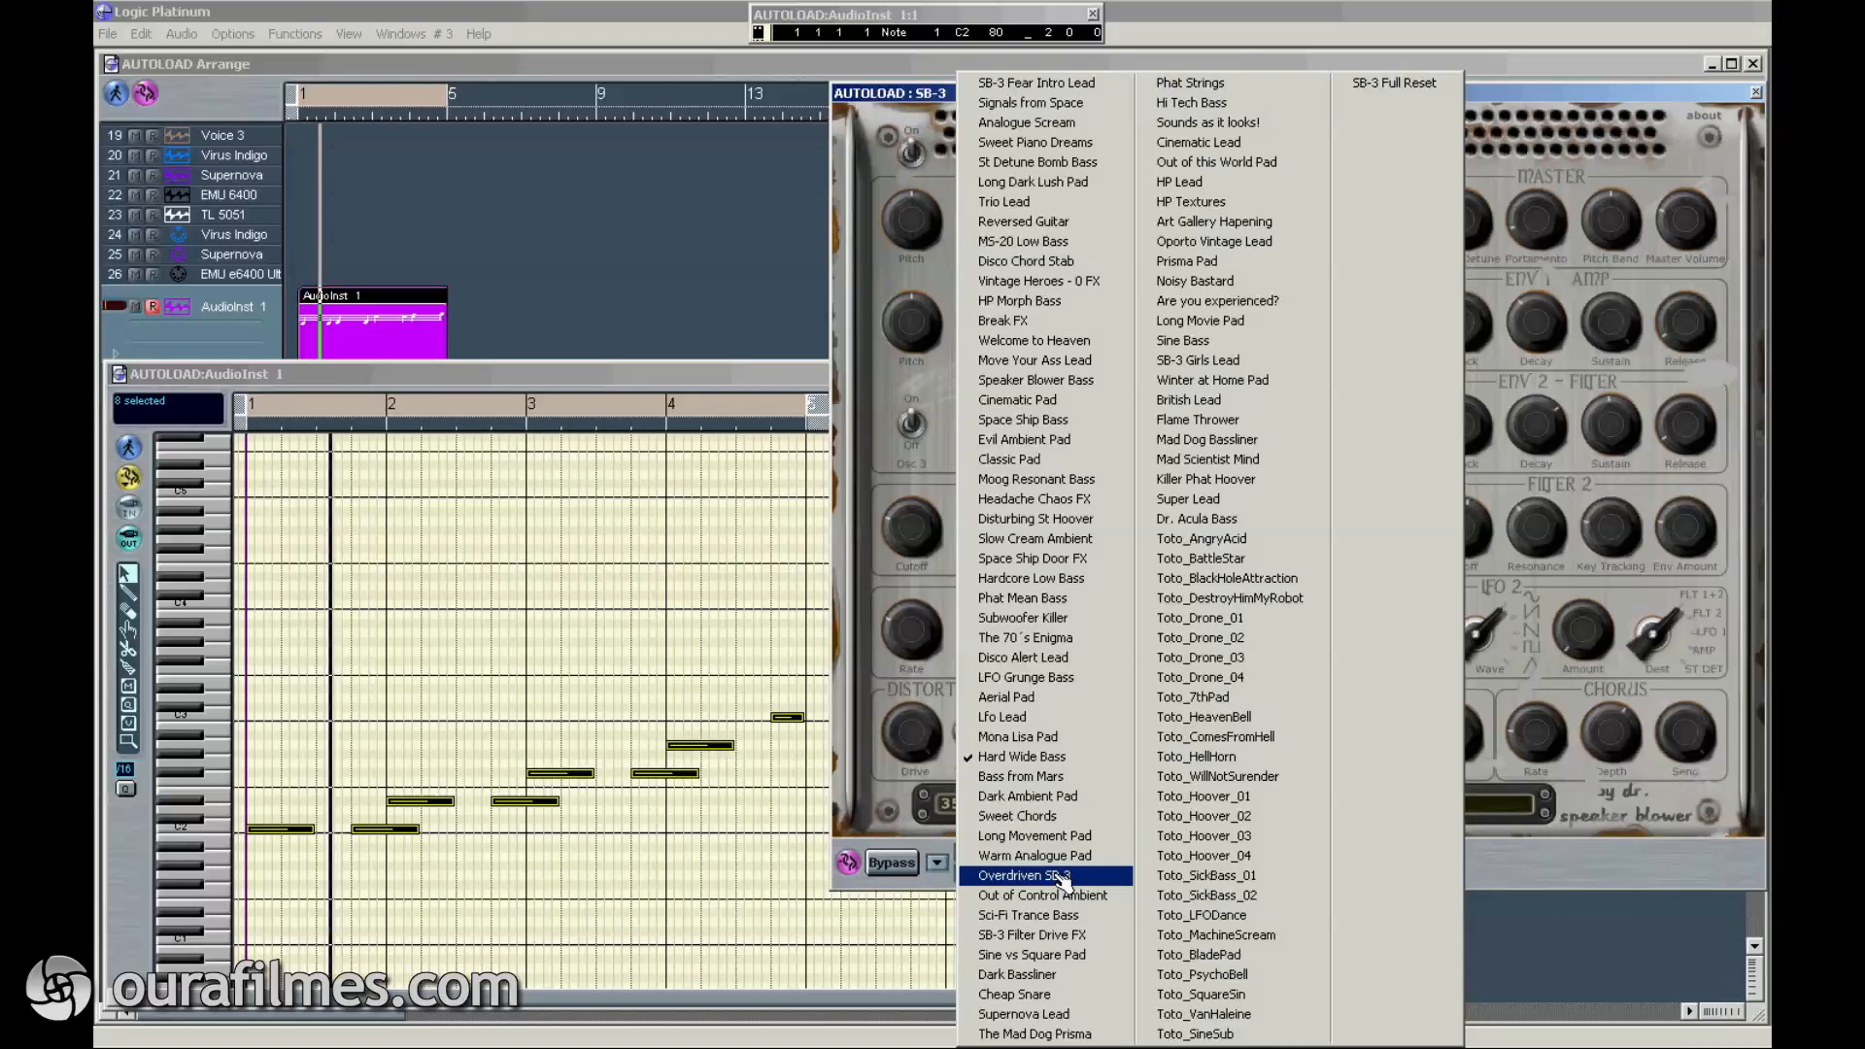
pyautogui.click(1061, 875)
pyautogui.click(1064, 808)
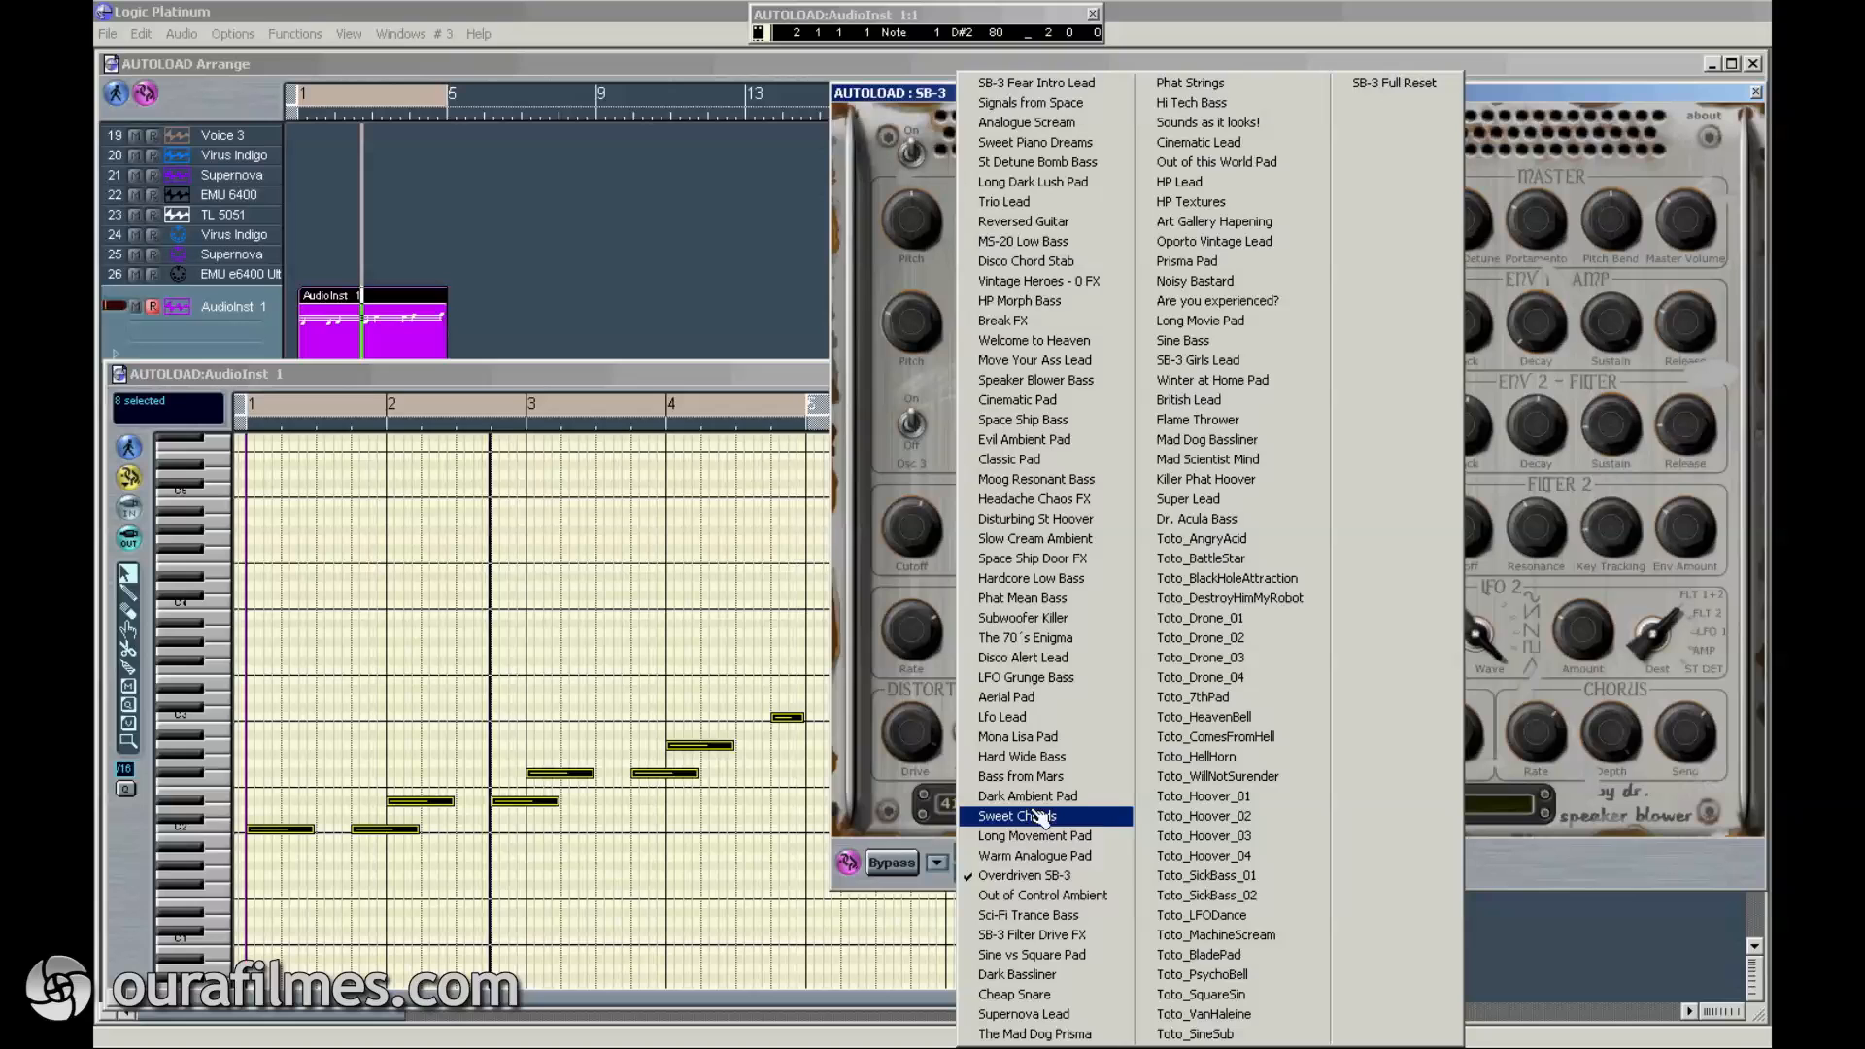
pyautogui.click(1101, 915)
pyautogui.click(1064, 863)
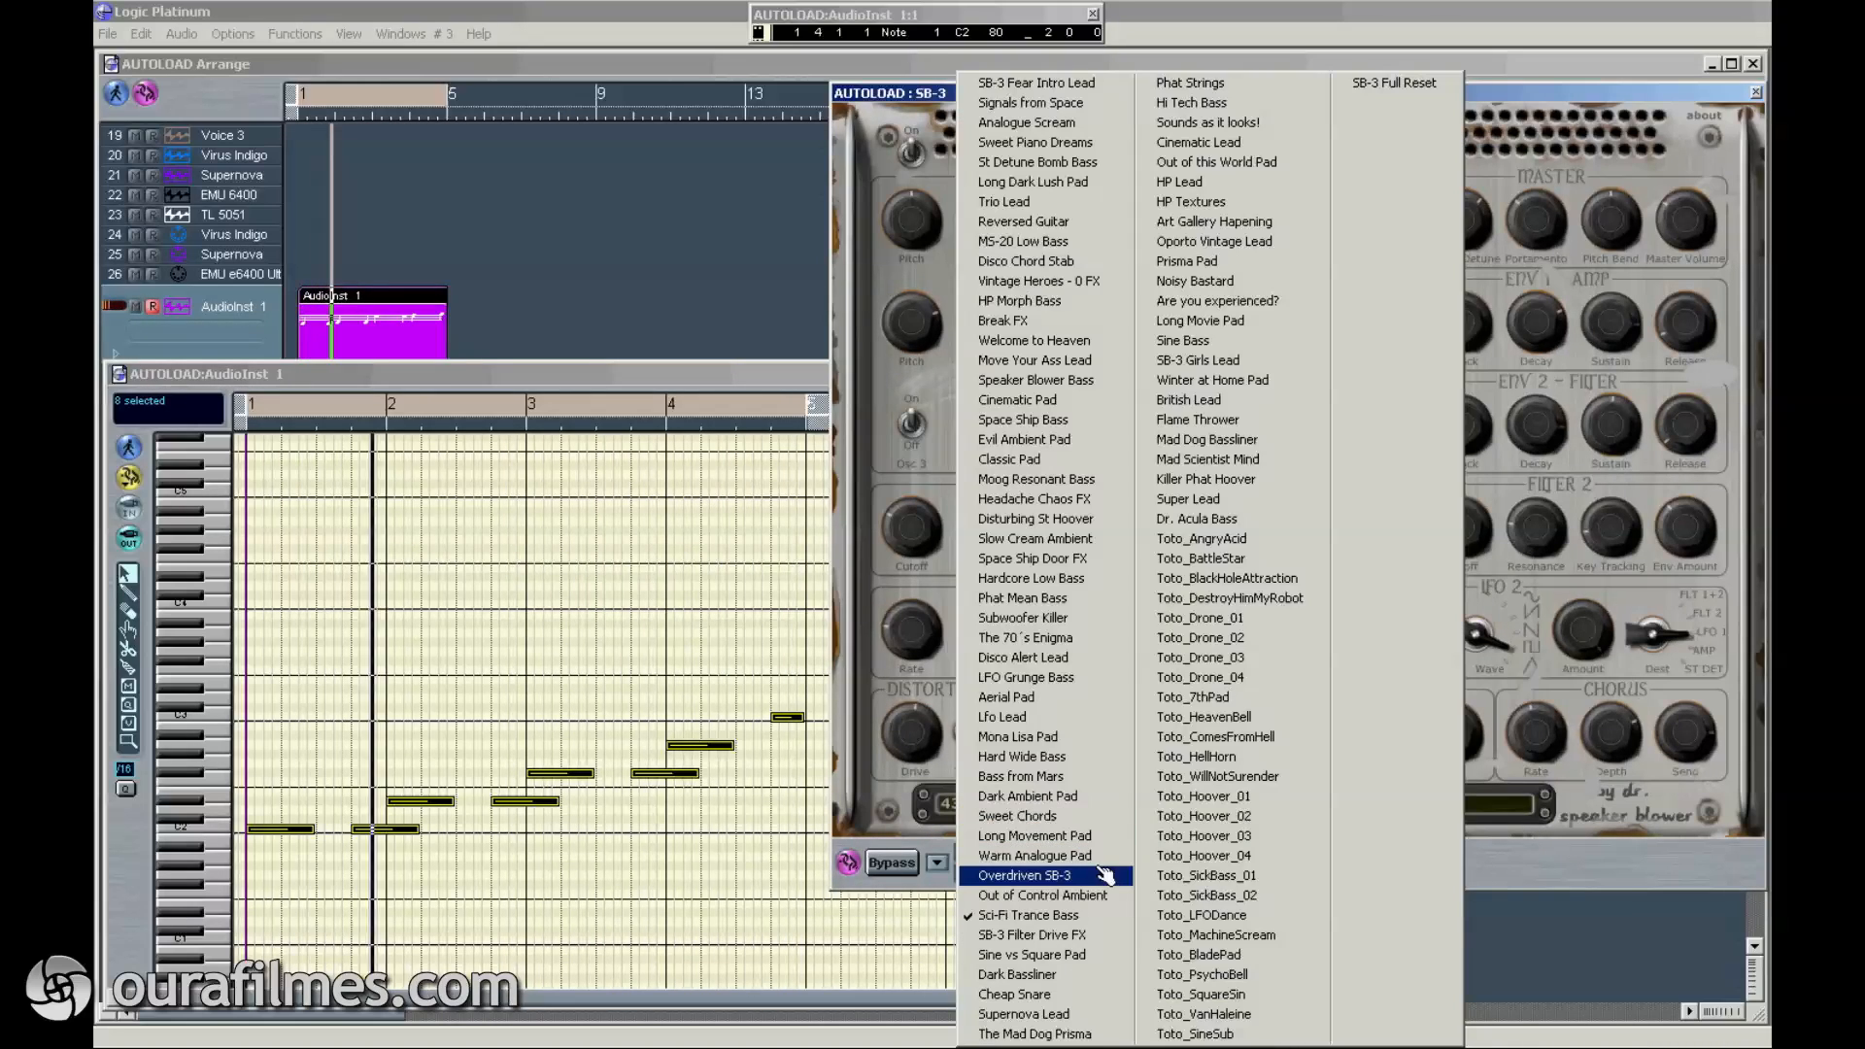
pyautogui.click(1063, 976)
# Step: Audition the Hi Tech Bass, Sine Bass and Mad Dog Bassliner presets on the looping bass line
pyautogui.click(1068, 864)
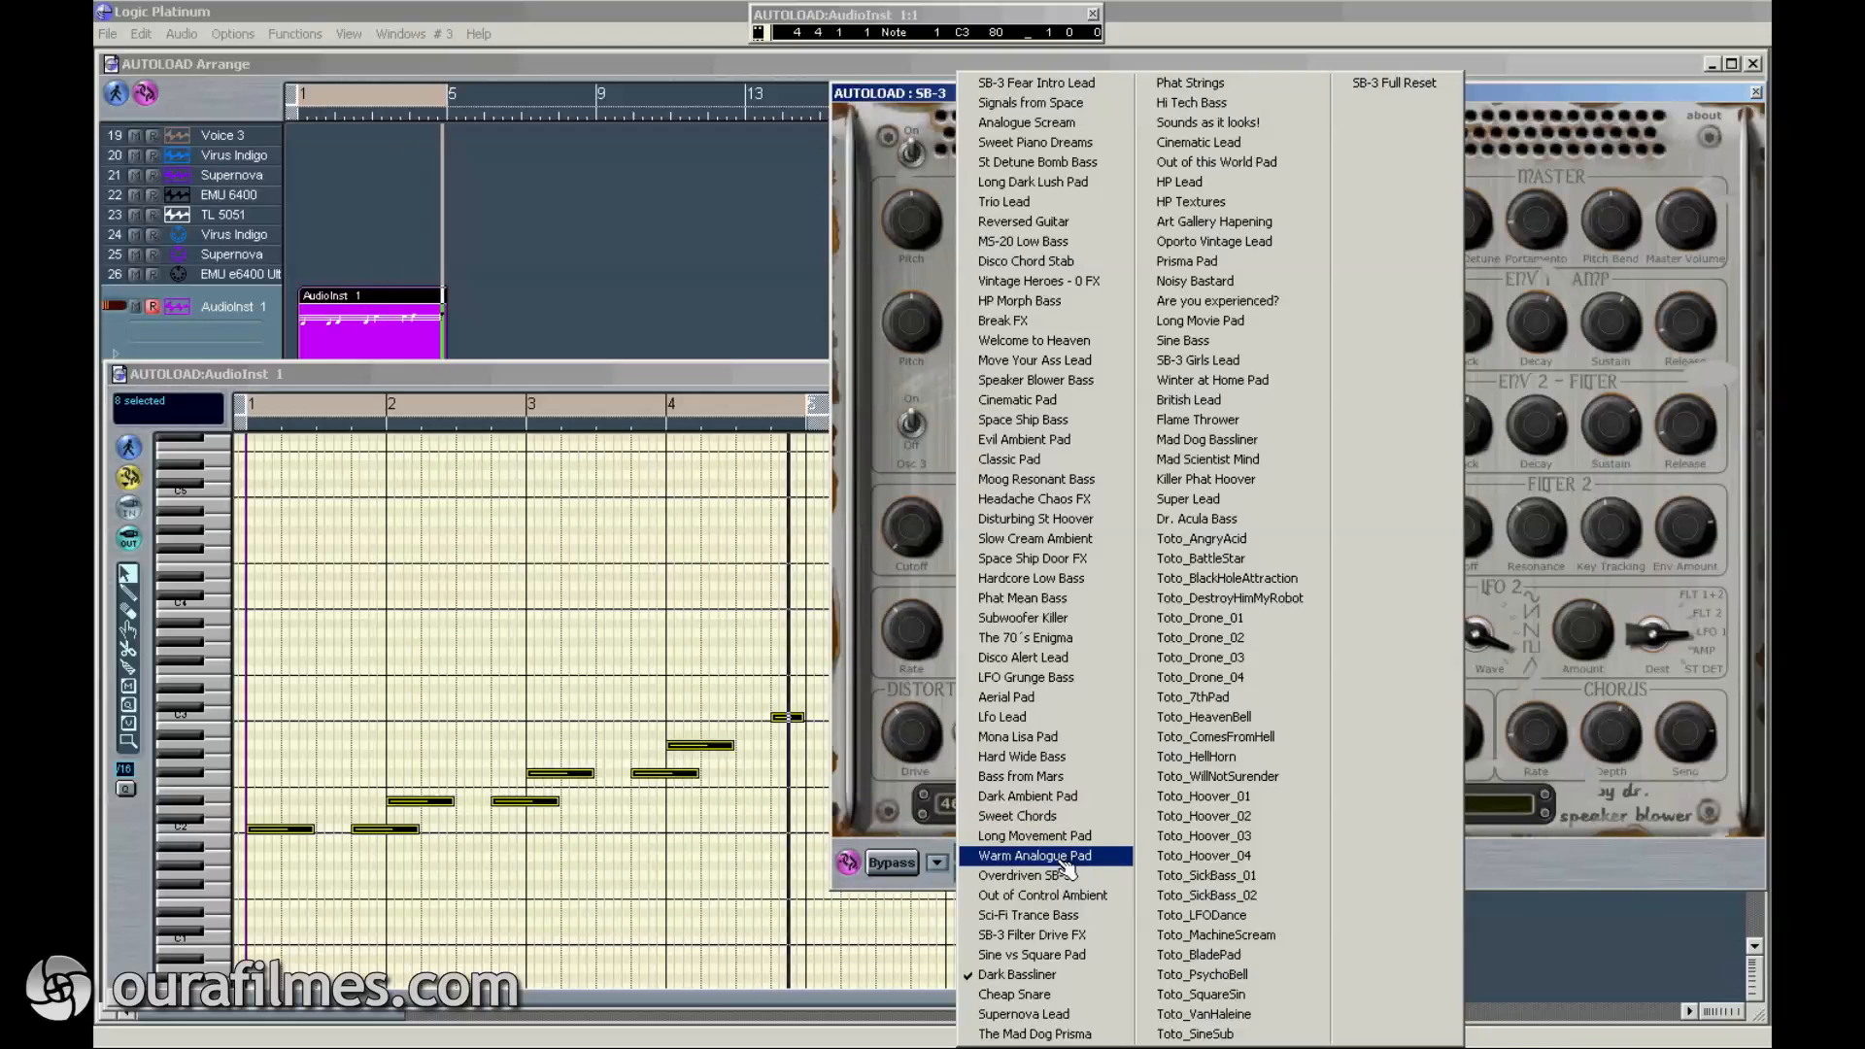
pyautogui.click(1241, 105)
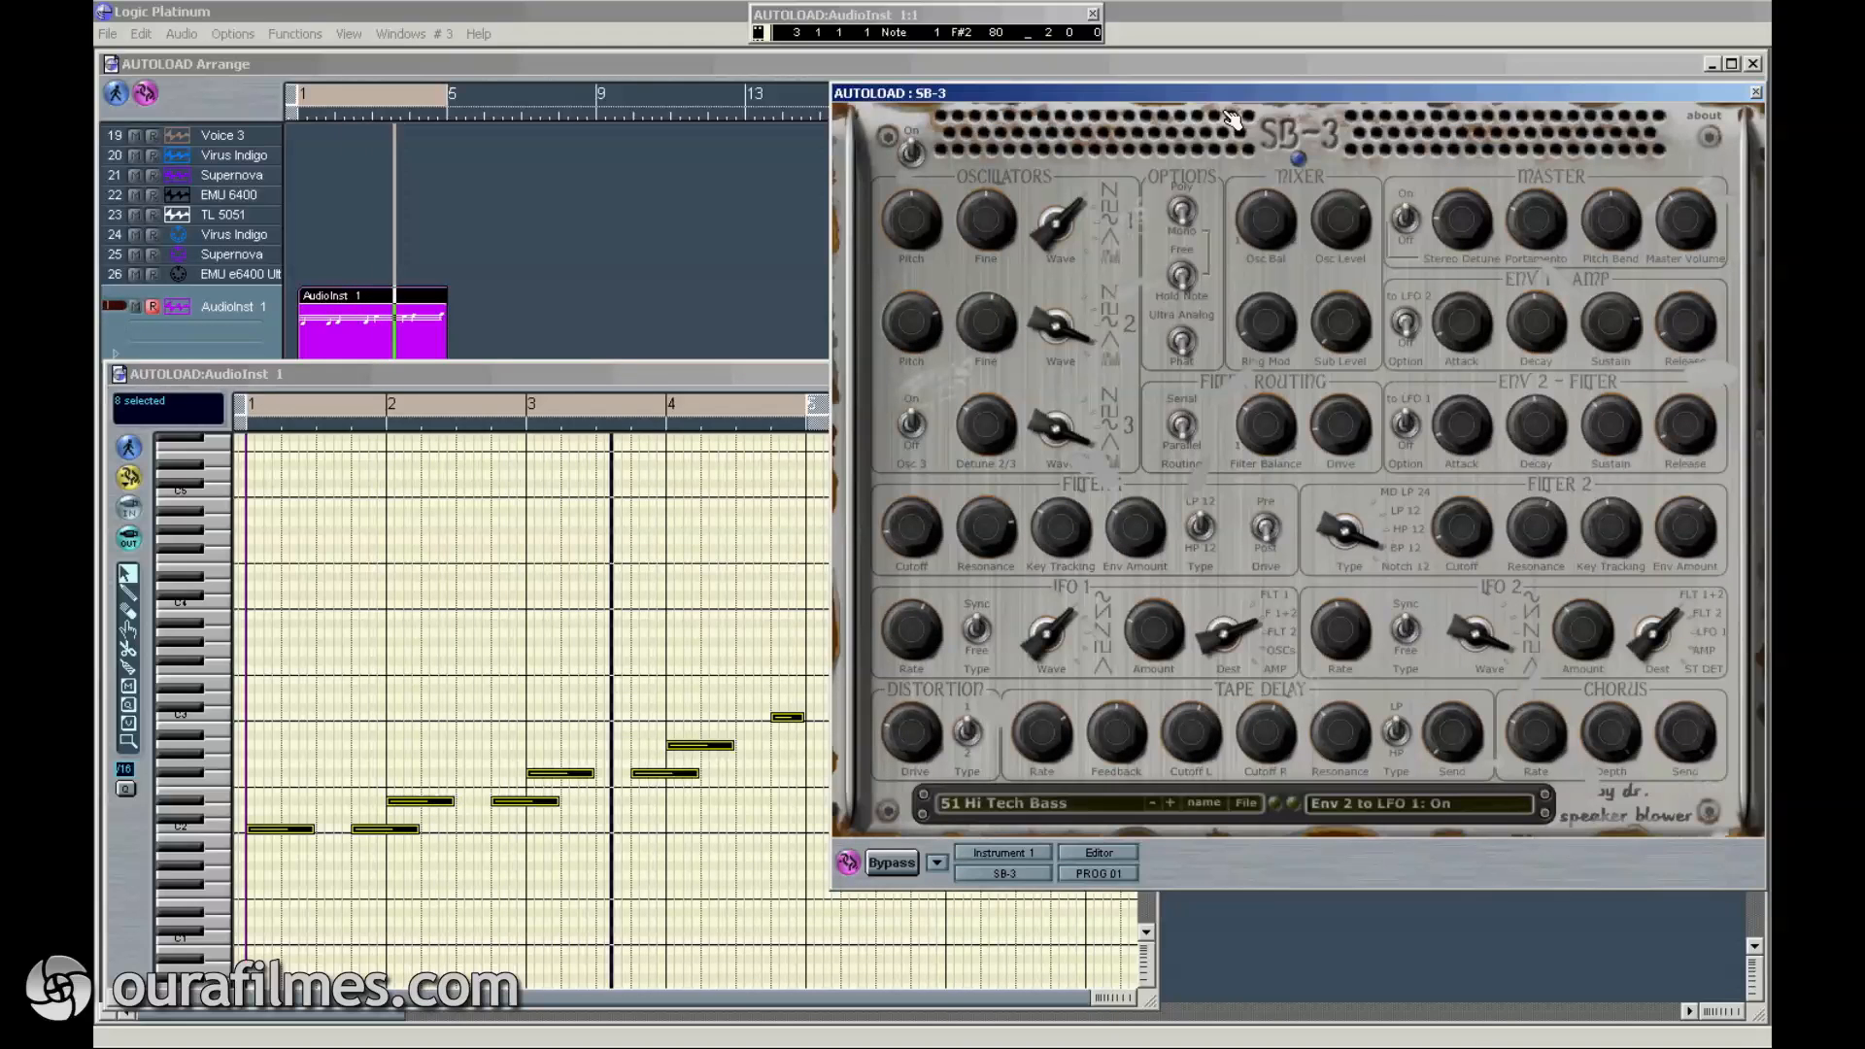
pyautogui.click(1008, 807)
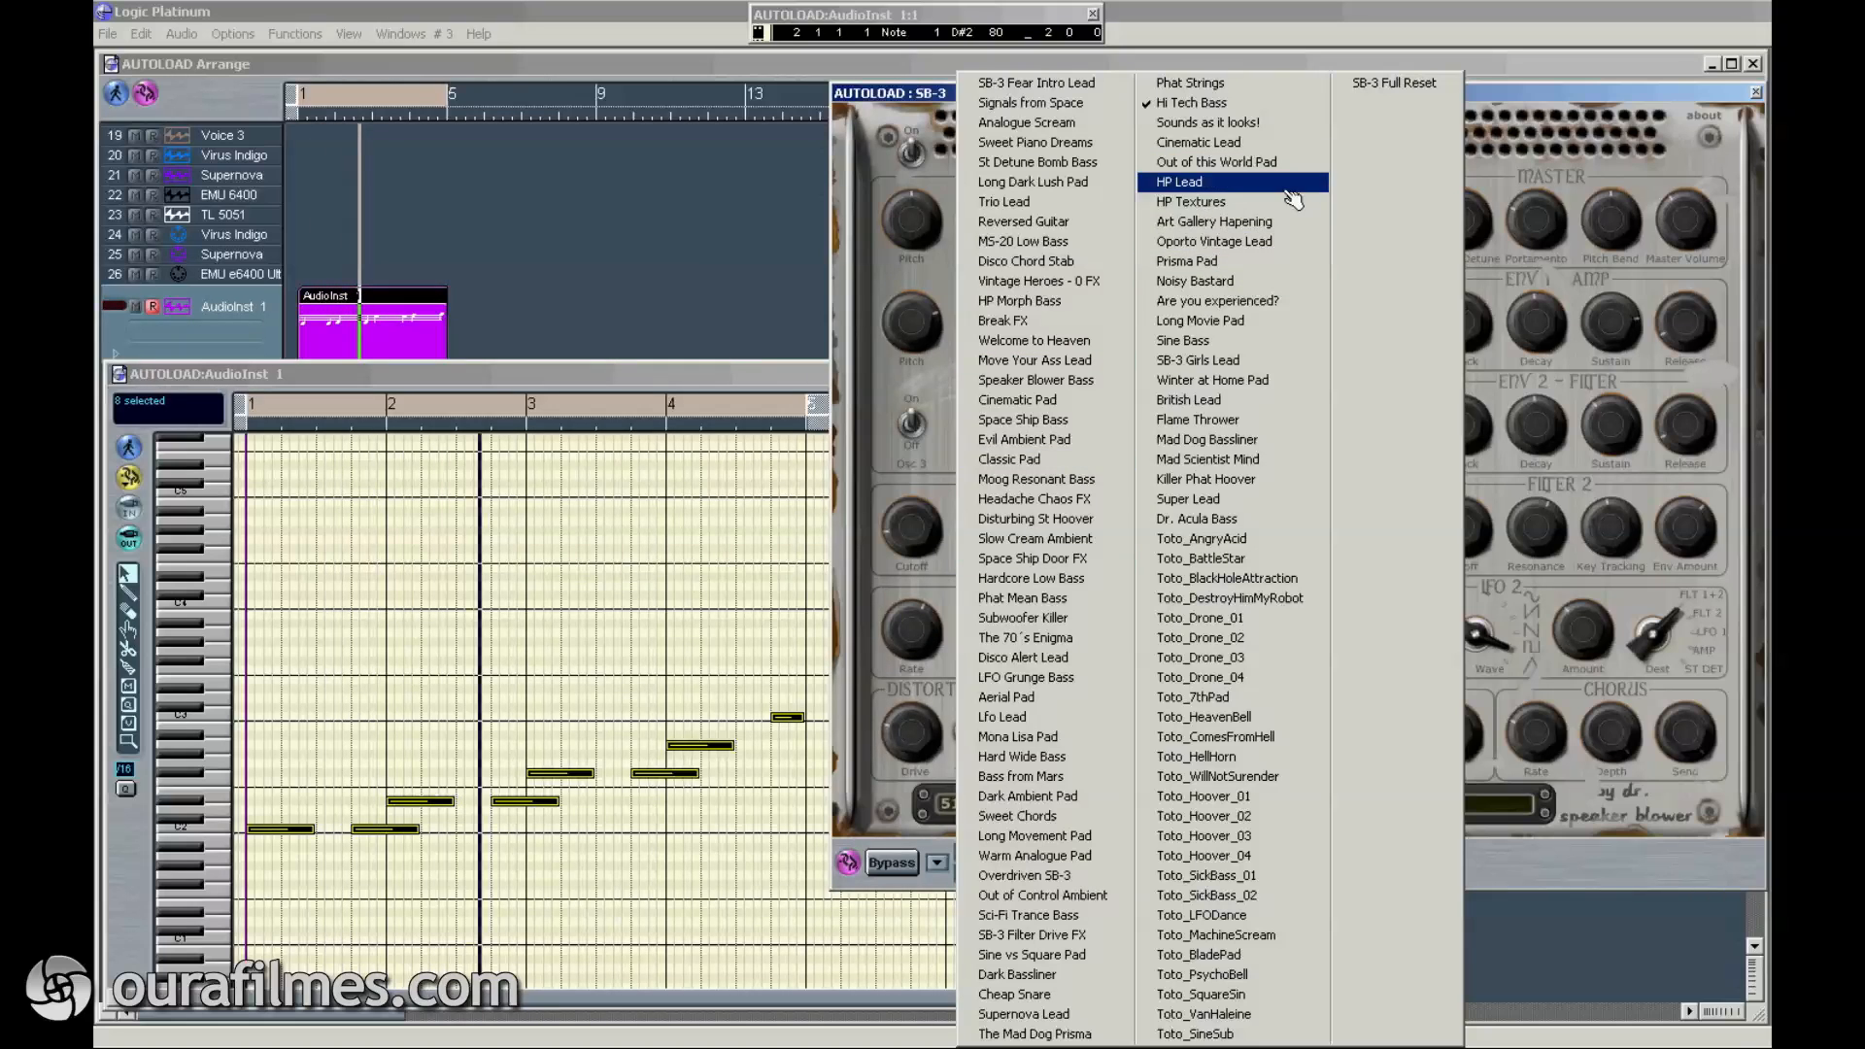
pyautogui.click(1207, 342)
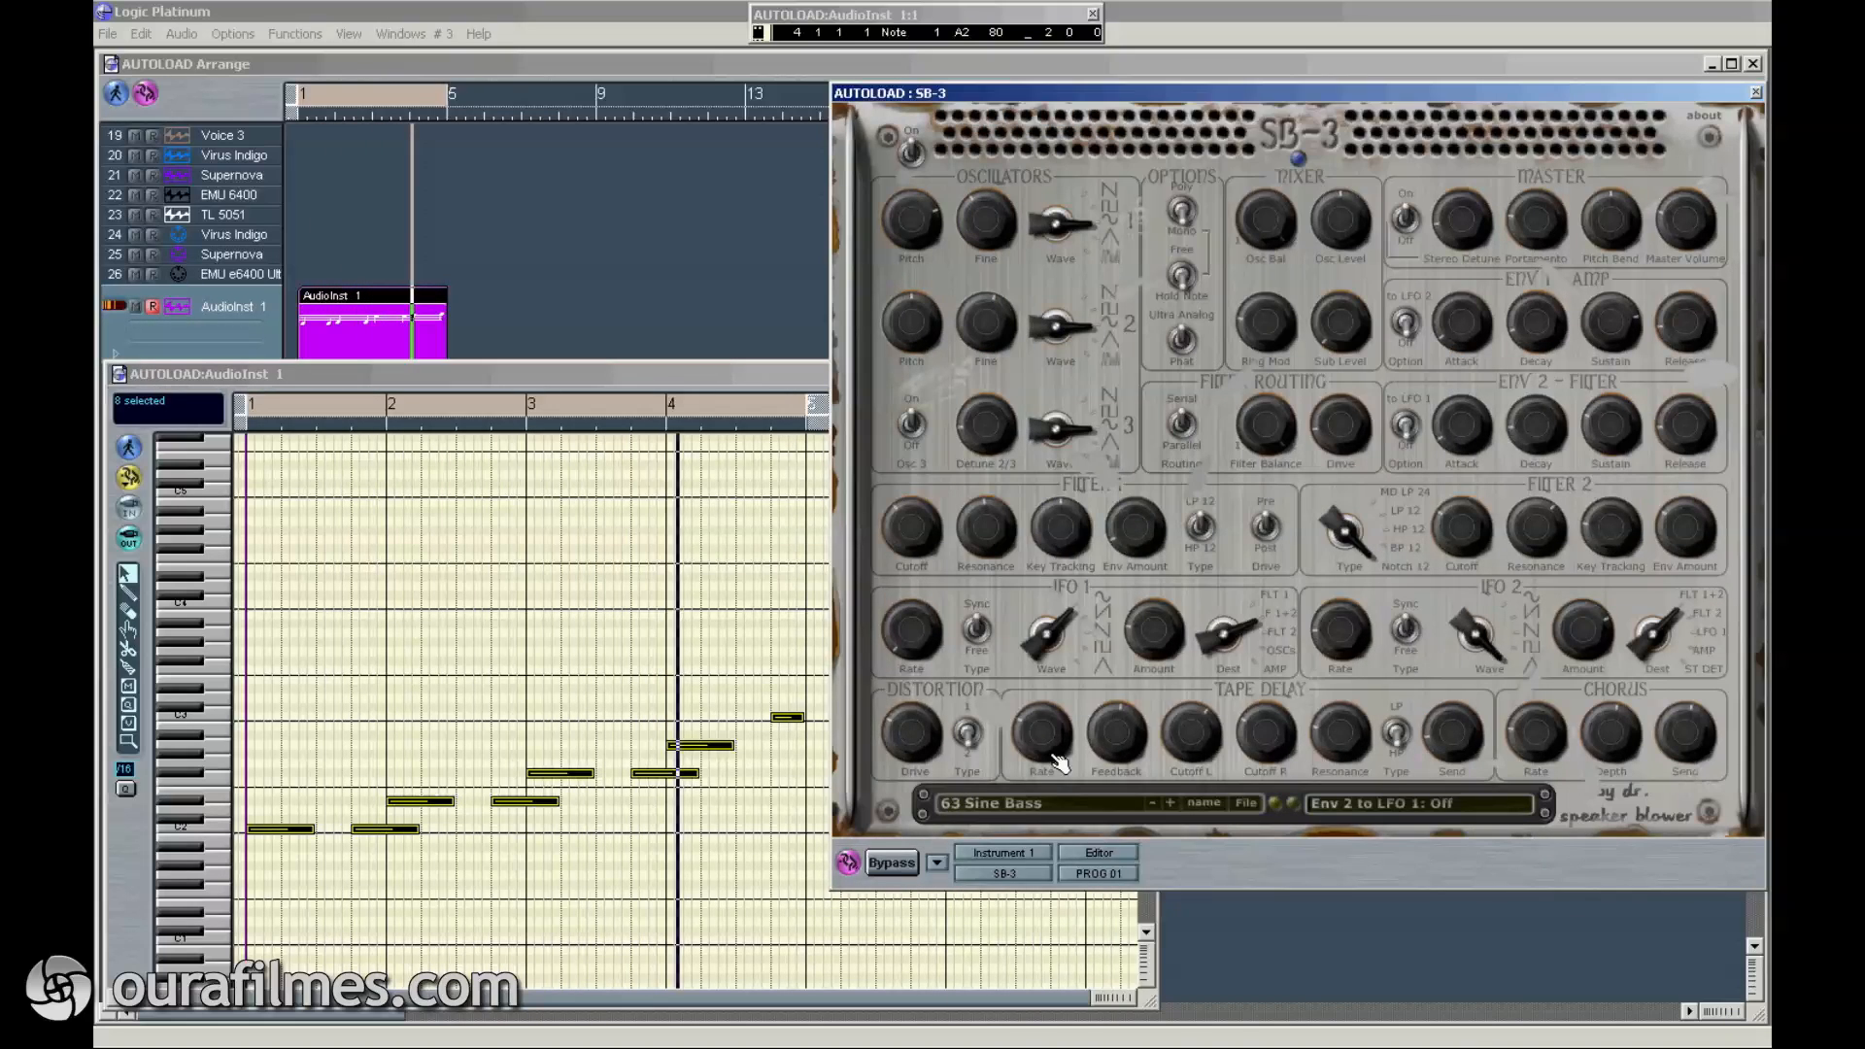
pyautogui.click(1001, 804)
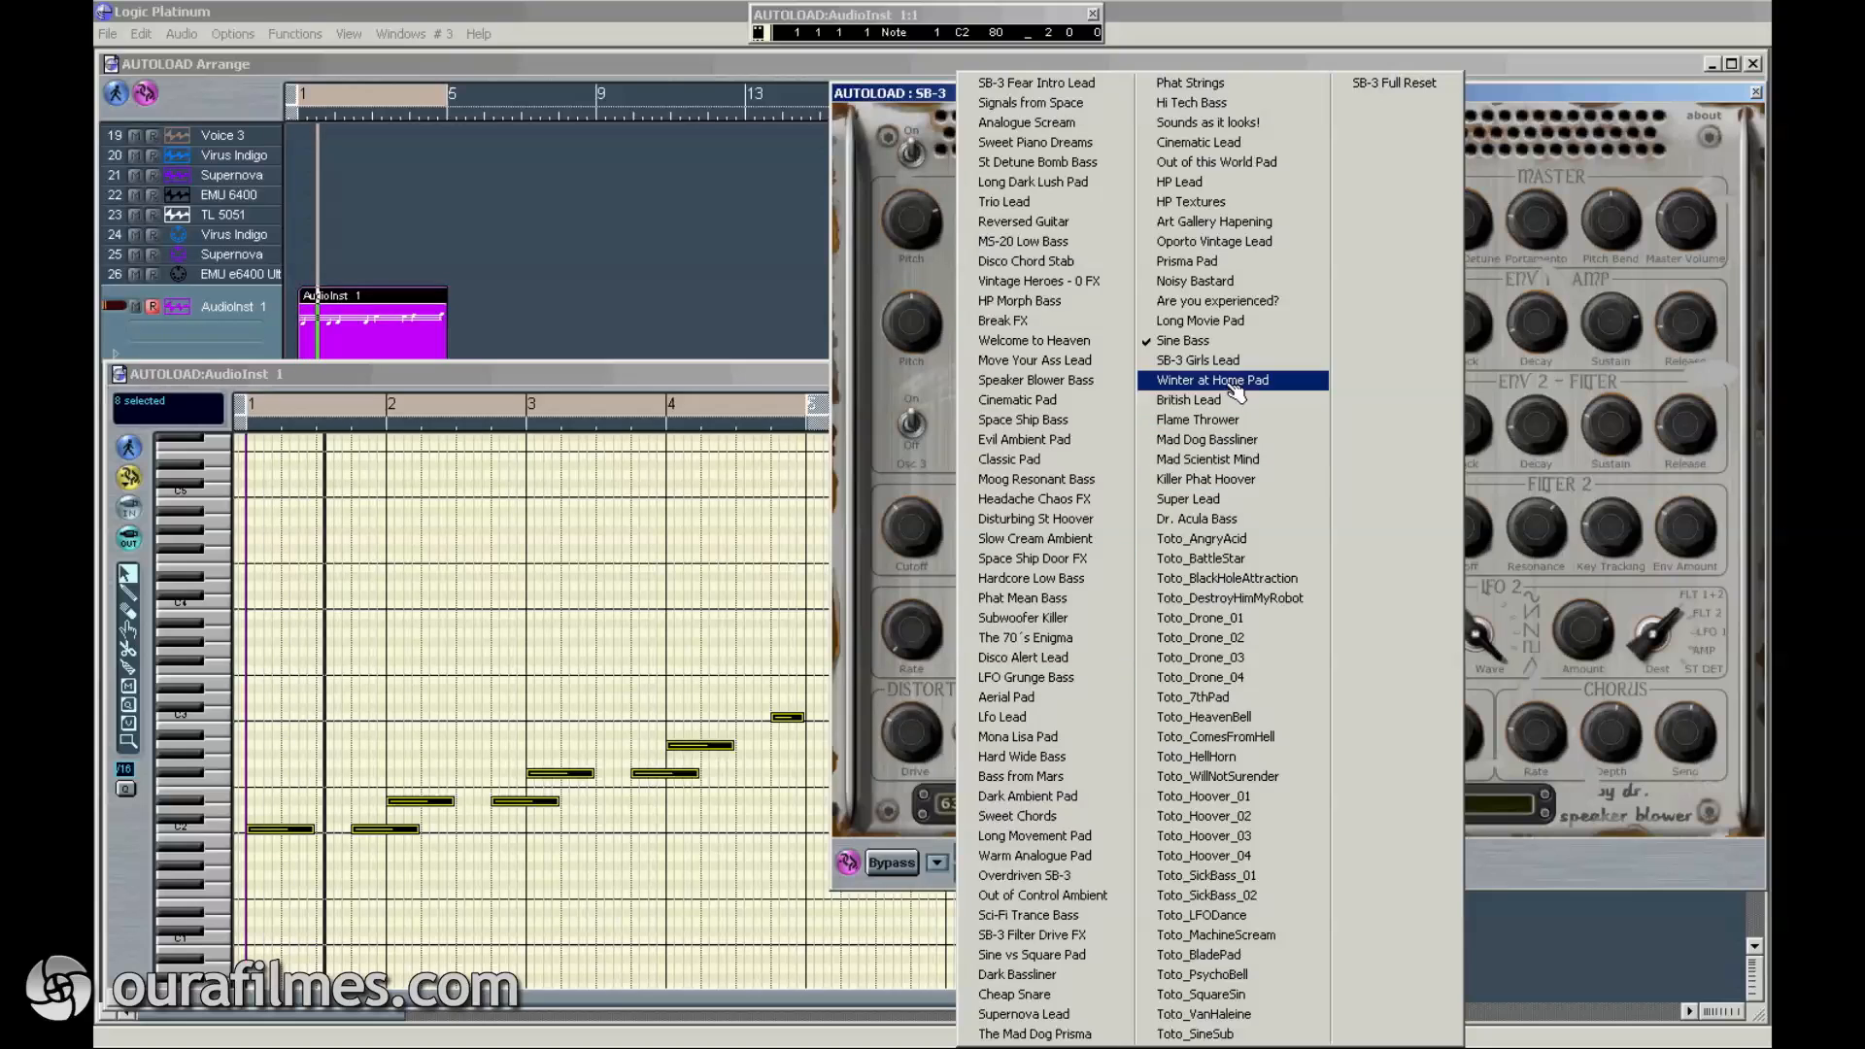
pyautogui.click(1260, 442)
# Step: Audition the Dr. Acula Bass, Toto_LFODance and Toto_SickBass_02 presets in turn
pyautogui.click(1005, 814)
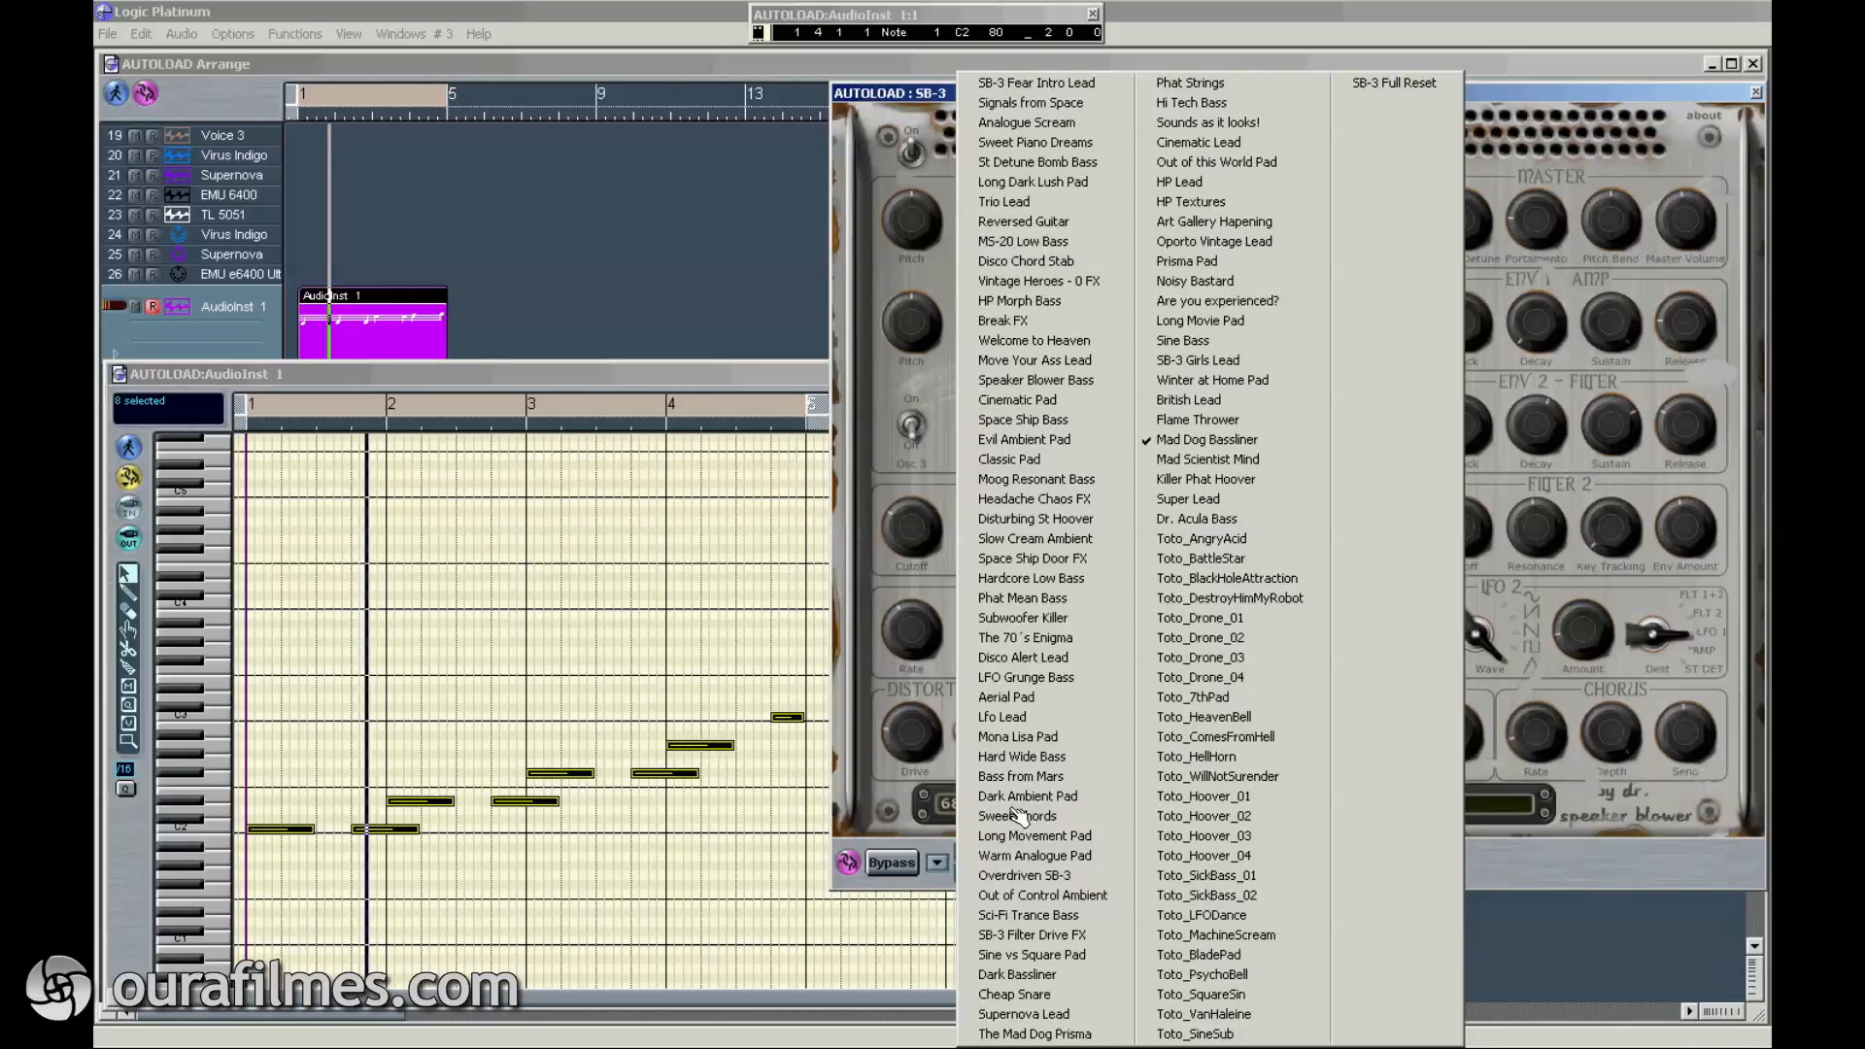
pyautogui.click(1203, 519)
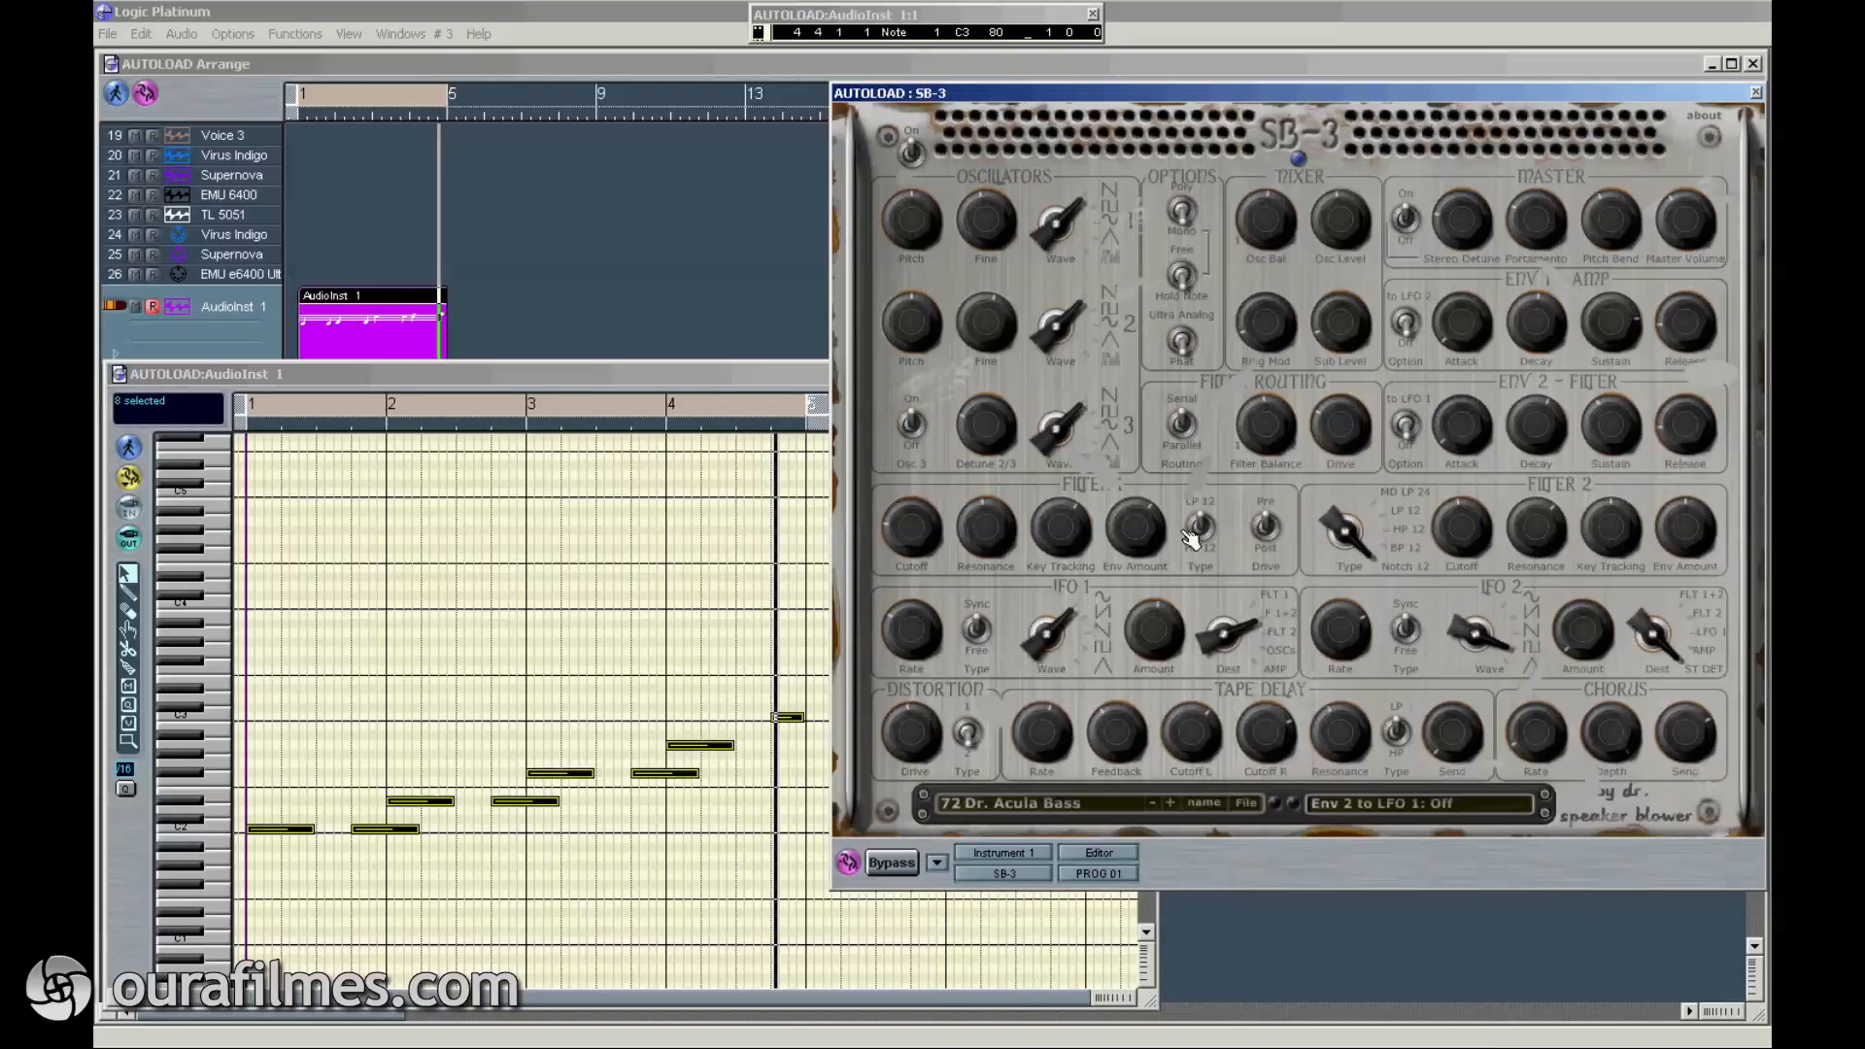
pyautogui.click(1022, 802)
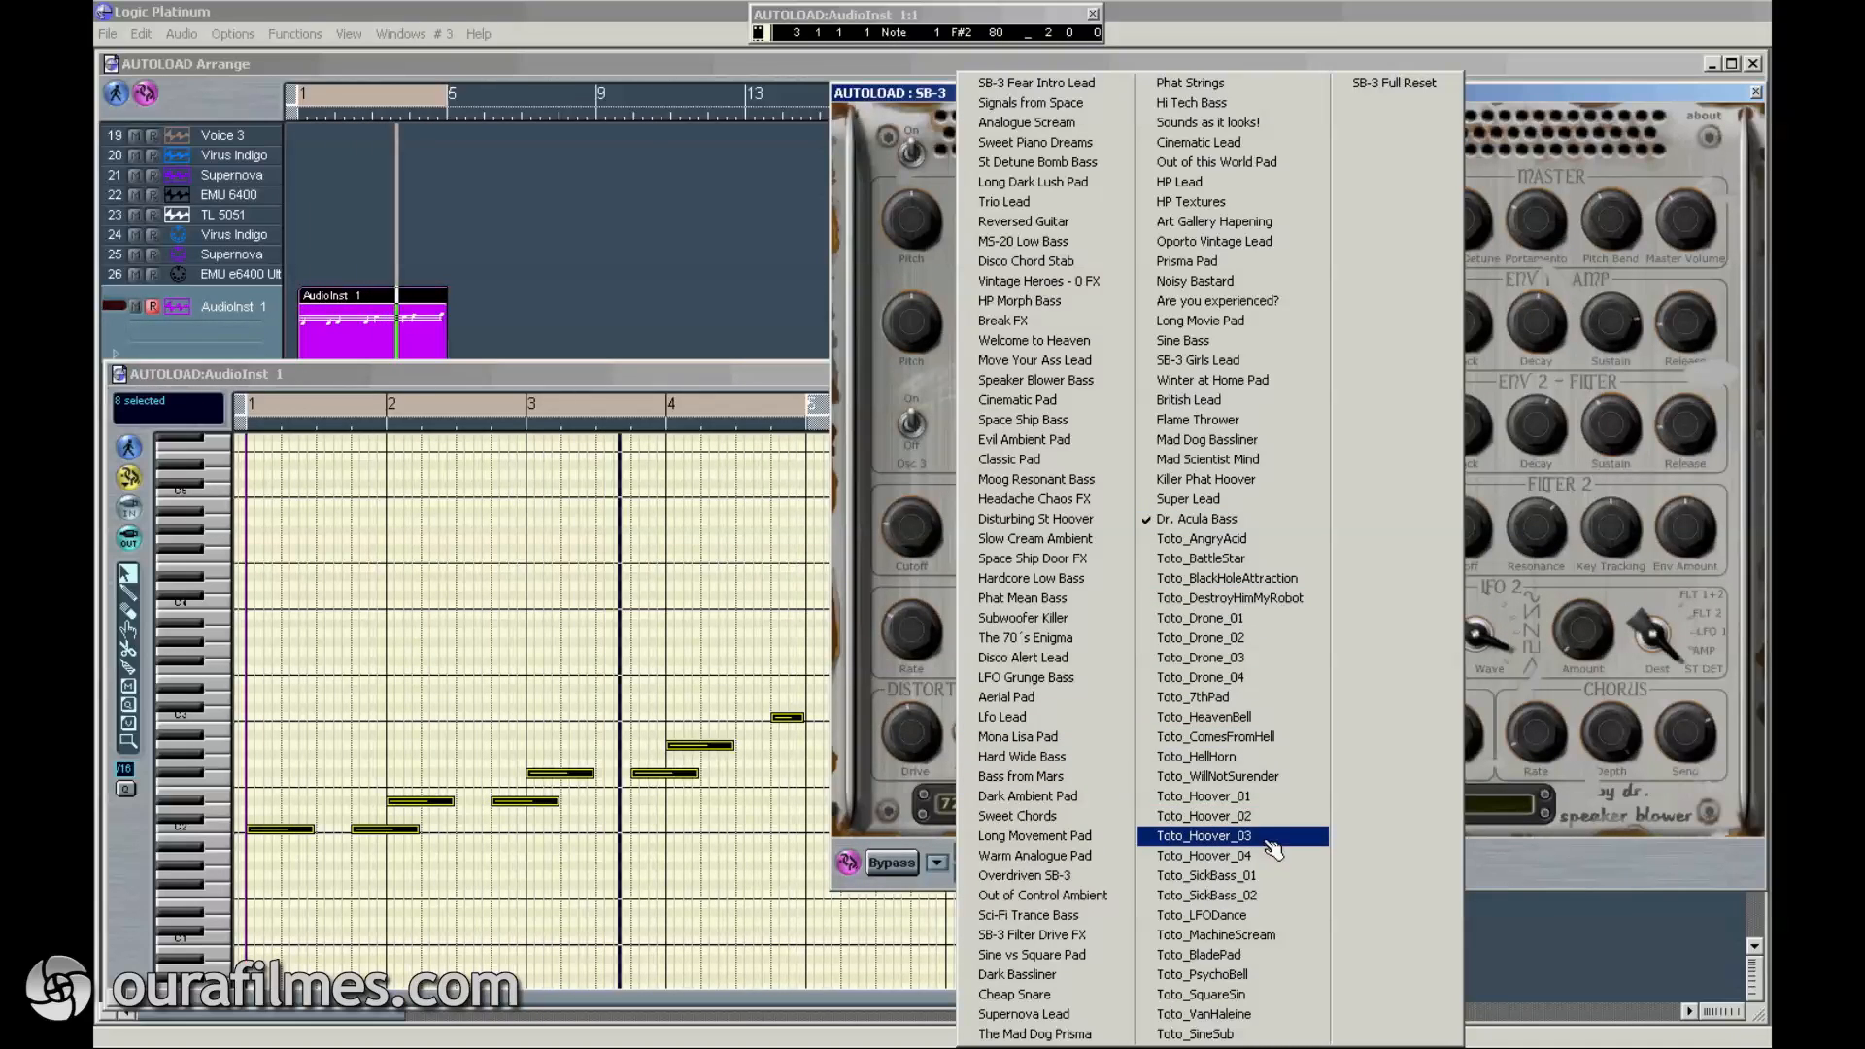
pyautogui.click(1268, 915)
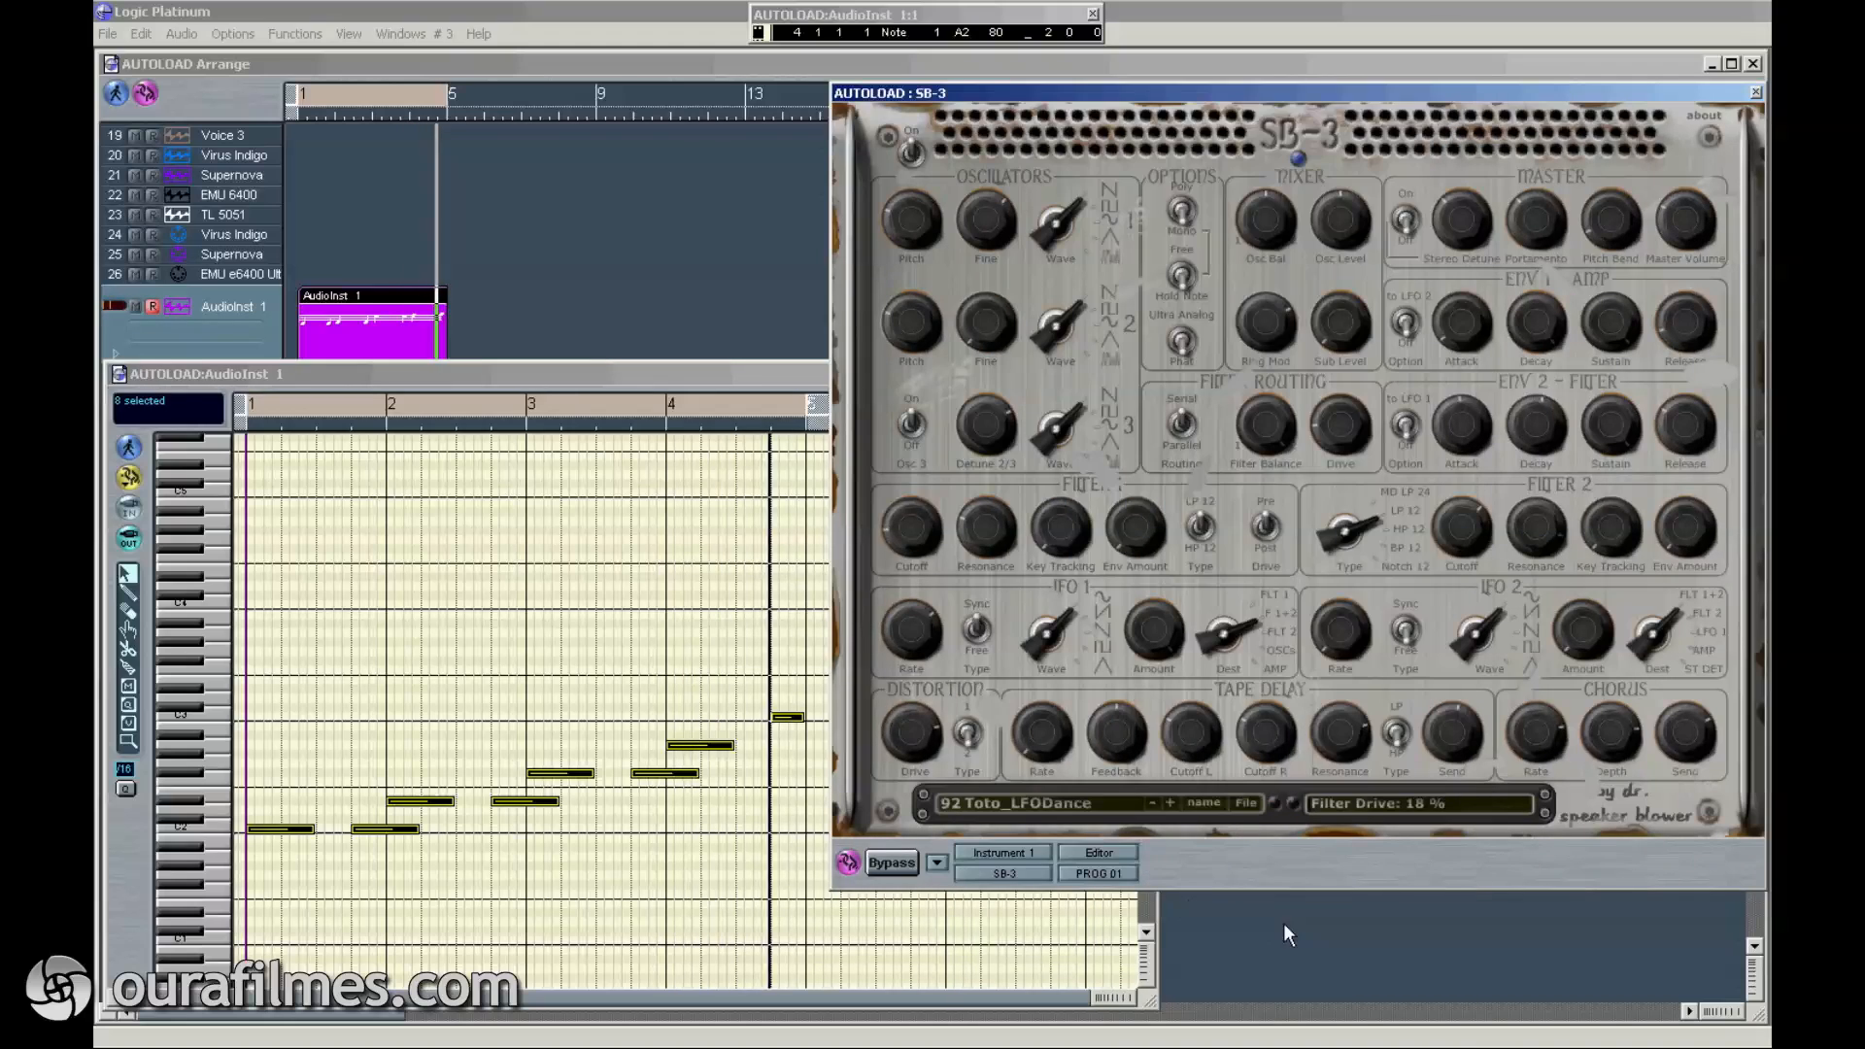
pyautogui.click(1041, 805)
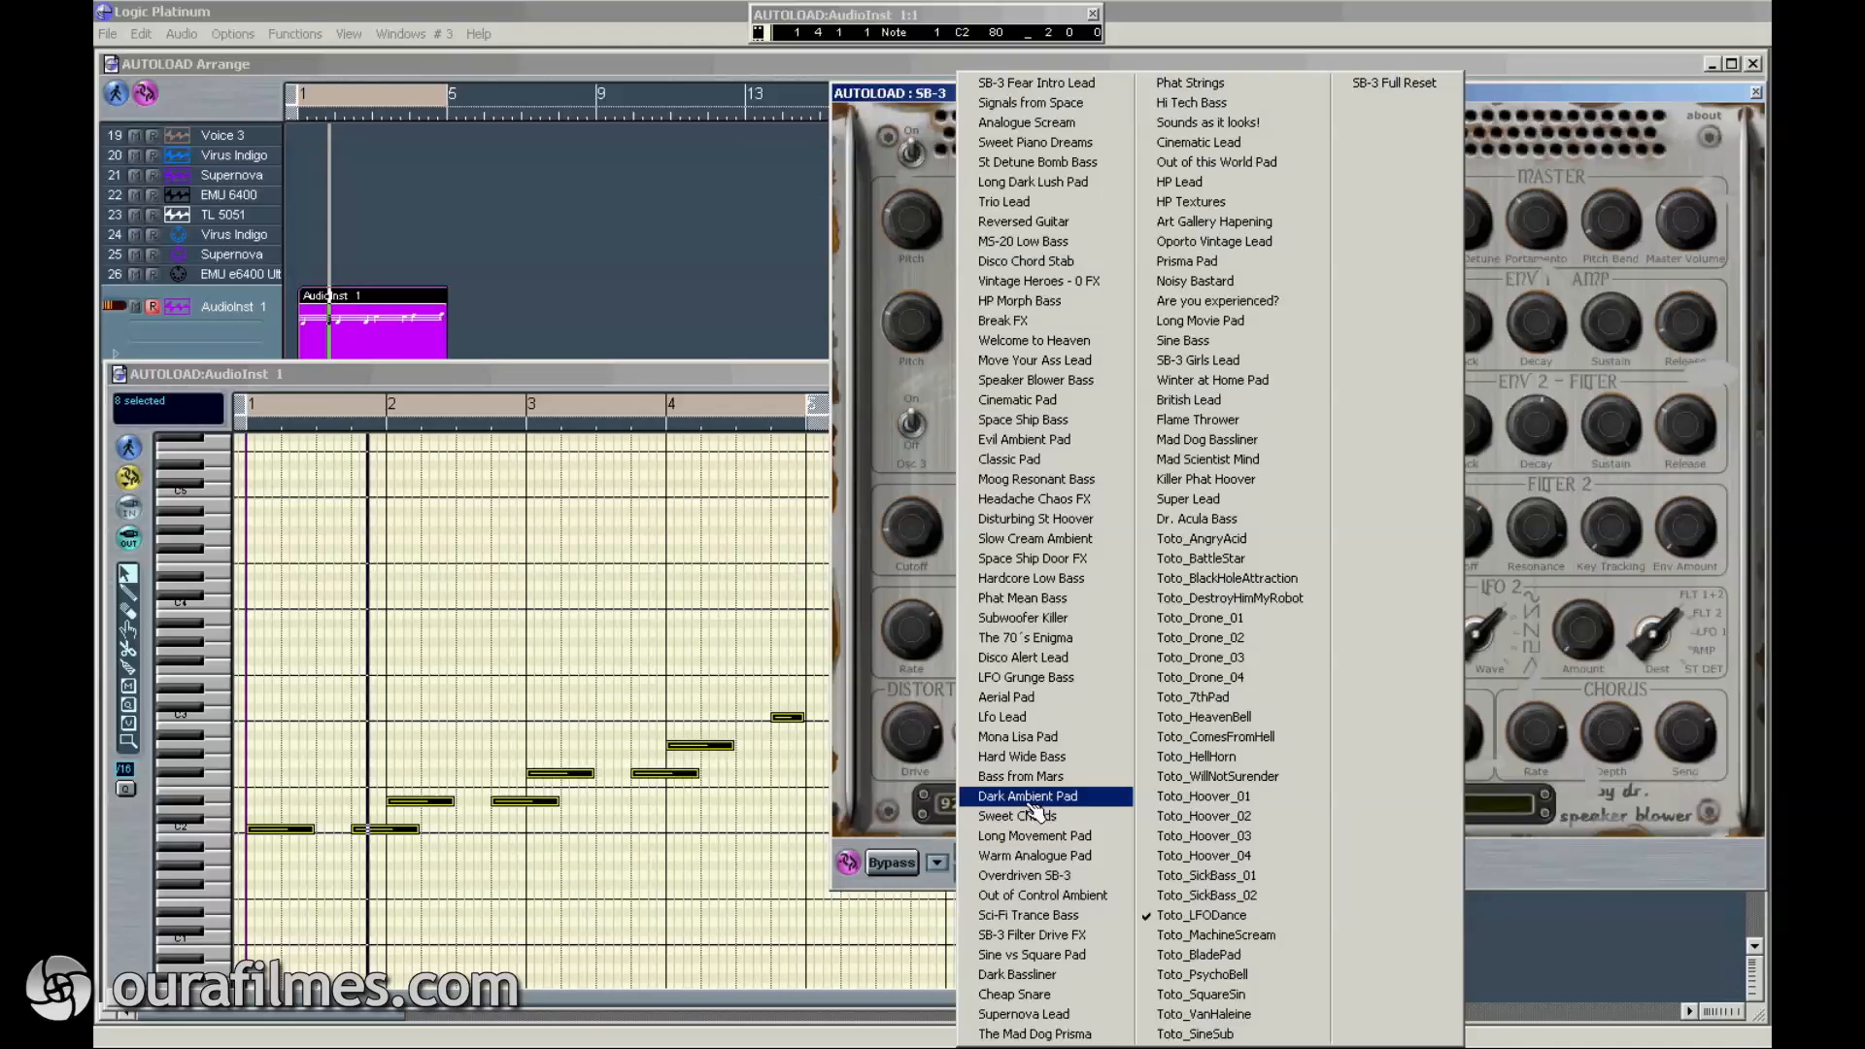
pyautogui.click(1267, 899)
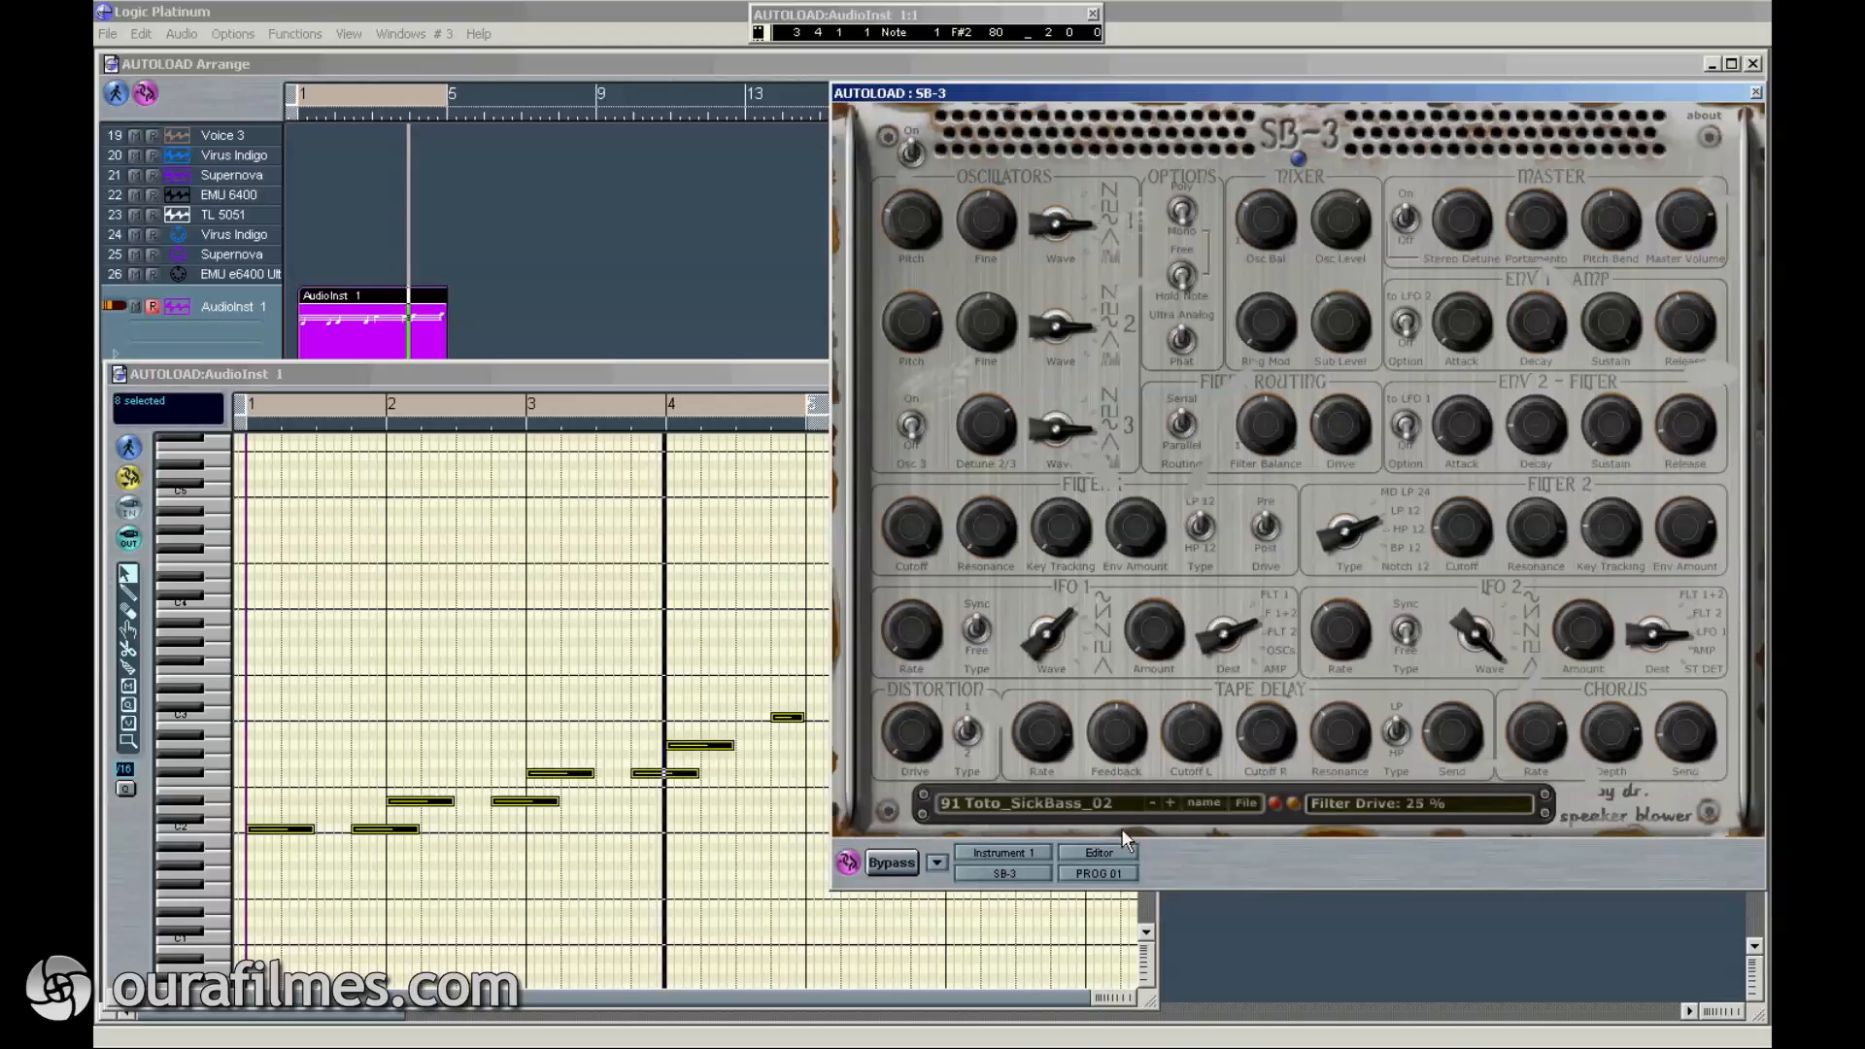
# Step: Audition the Toto_SickBass_01 preset on the looping bass line
pyautogui.click(1050, 806)
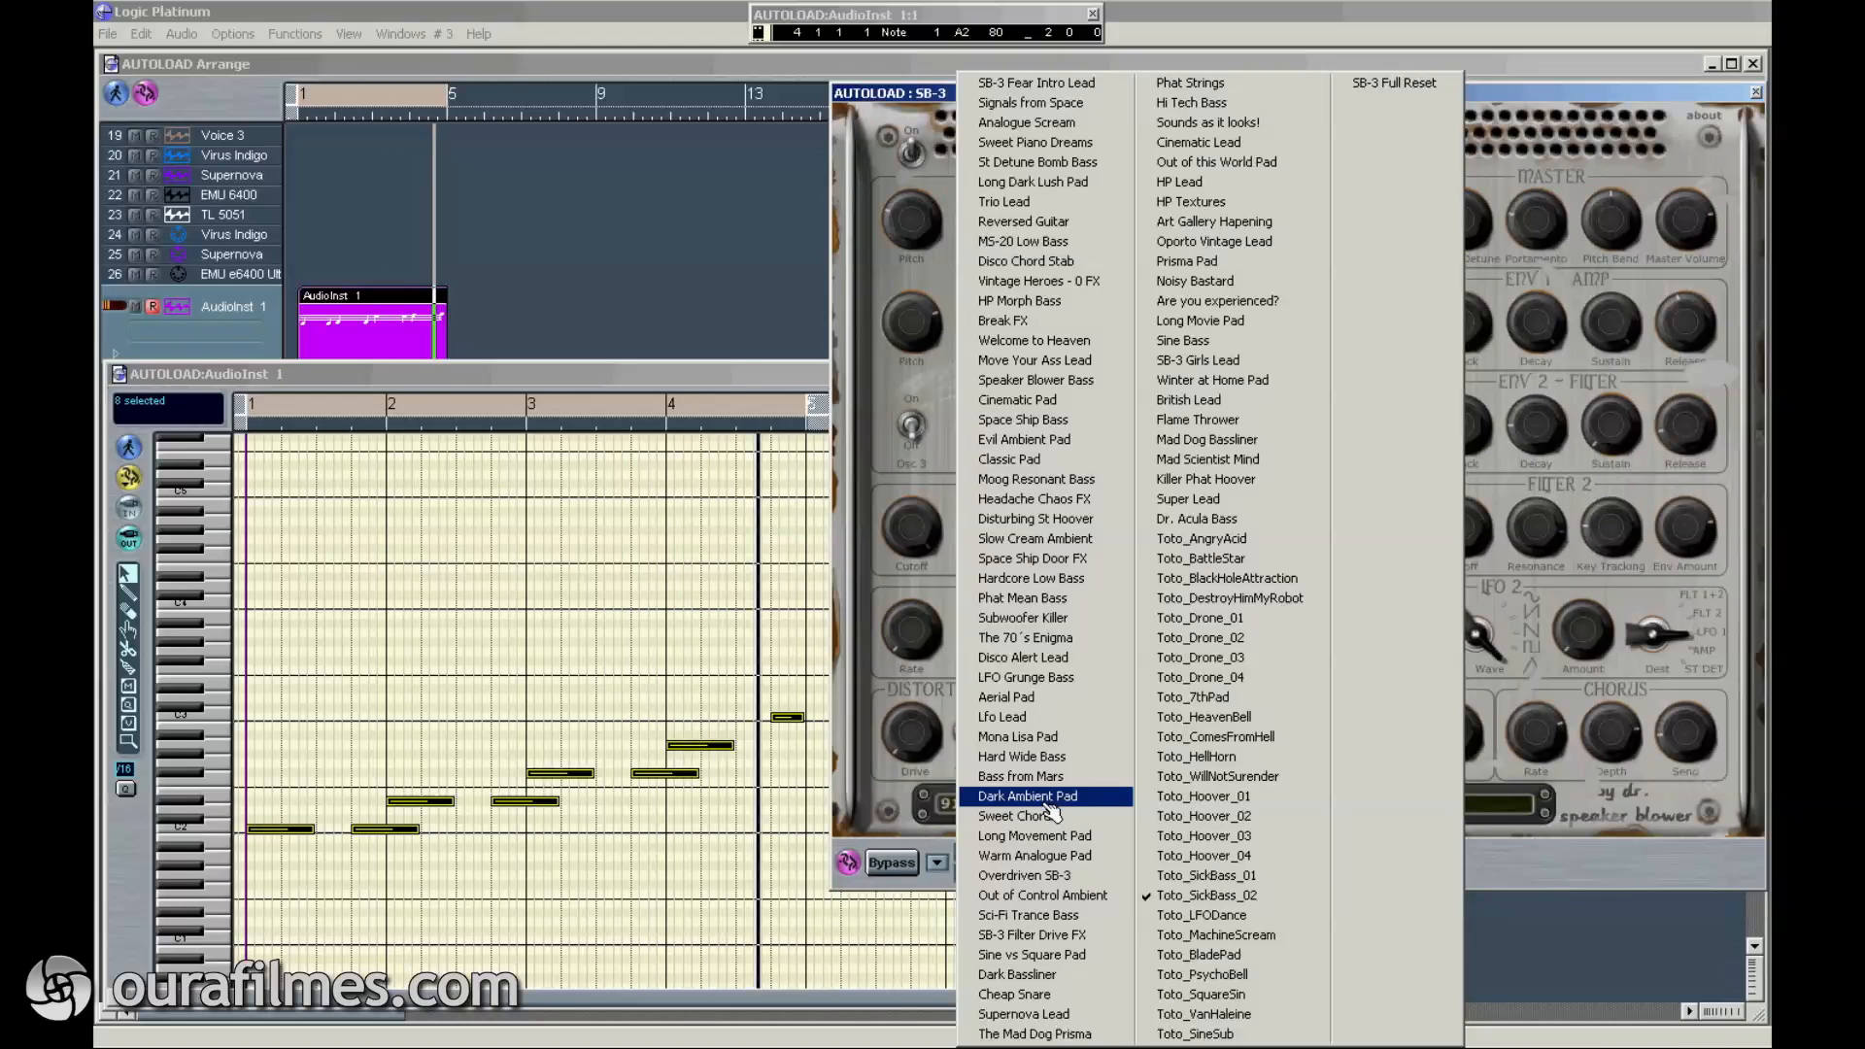
pyautogui.click(1260, 877)
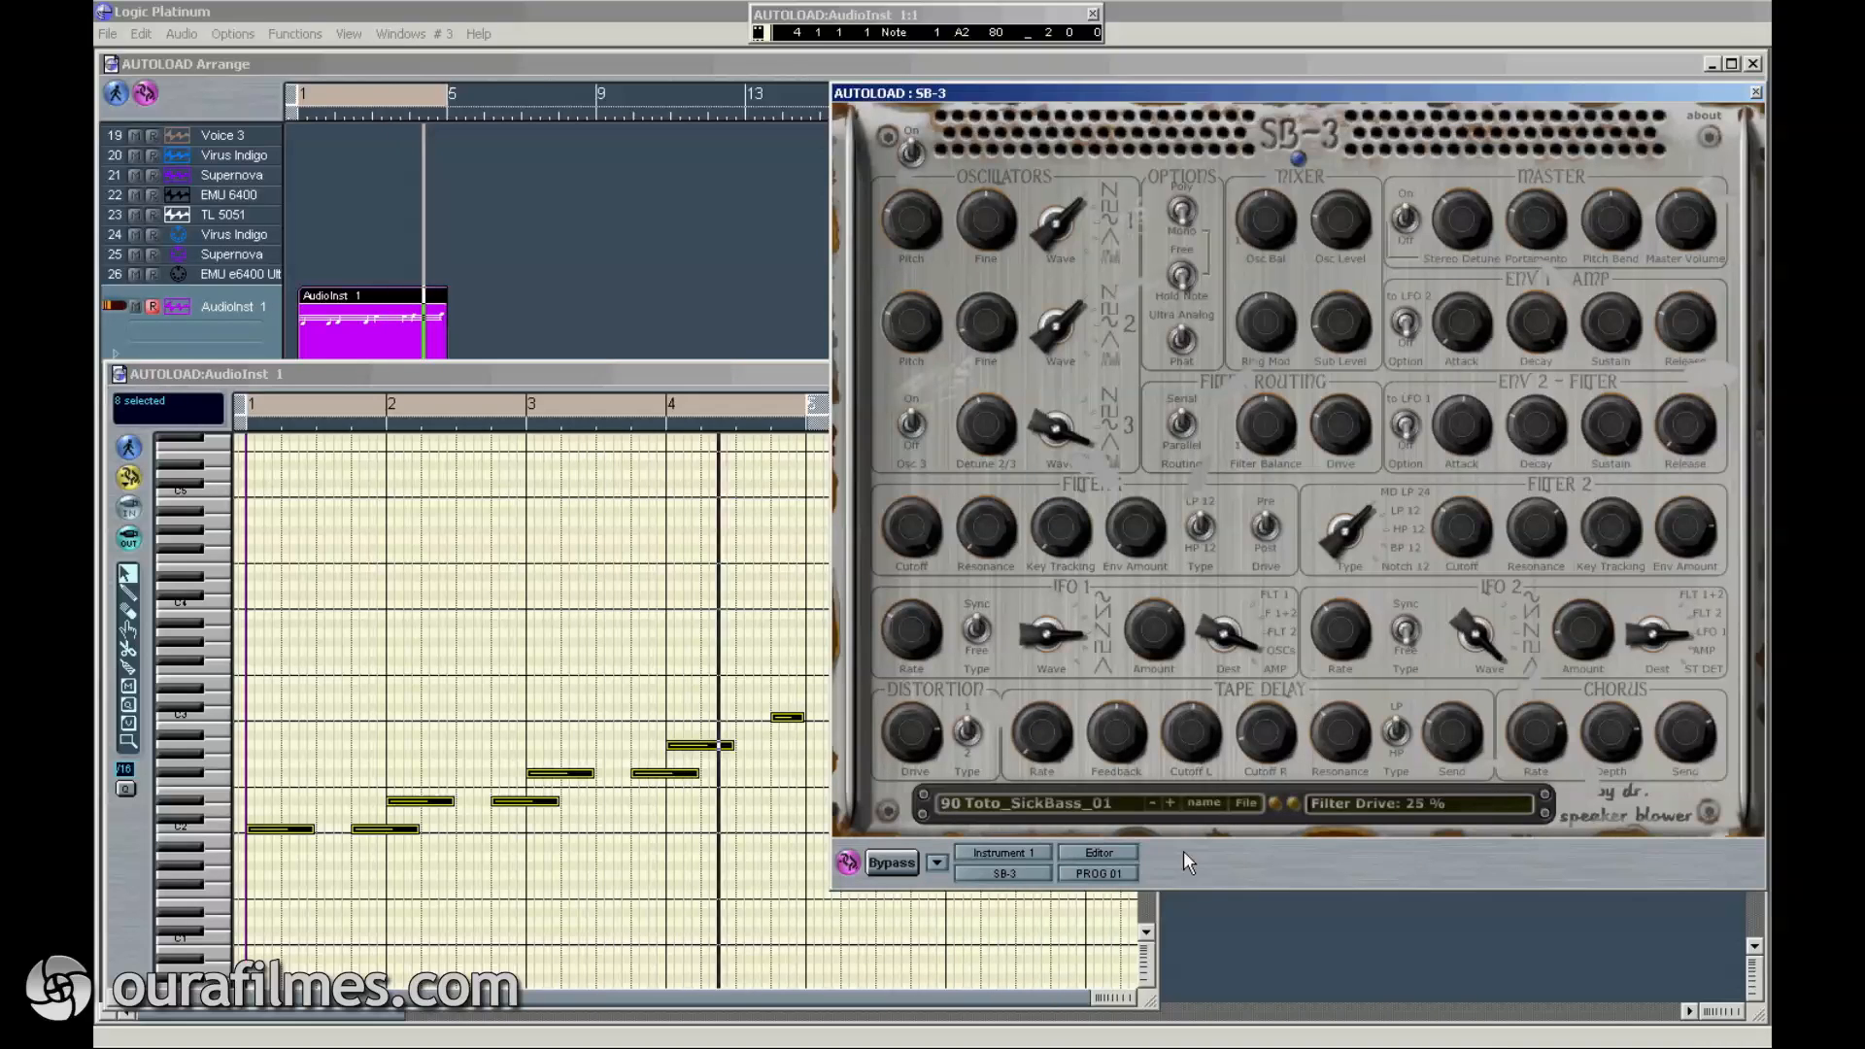
pyautogui.click(476, 95)
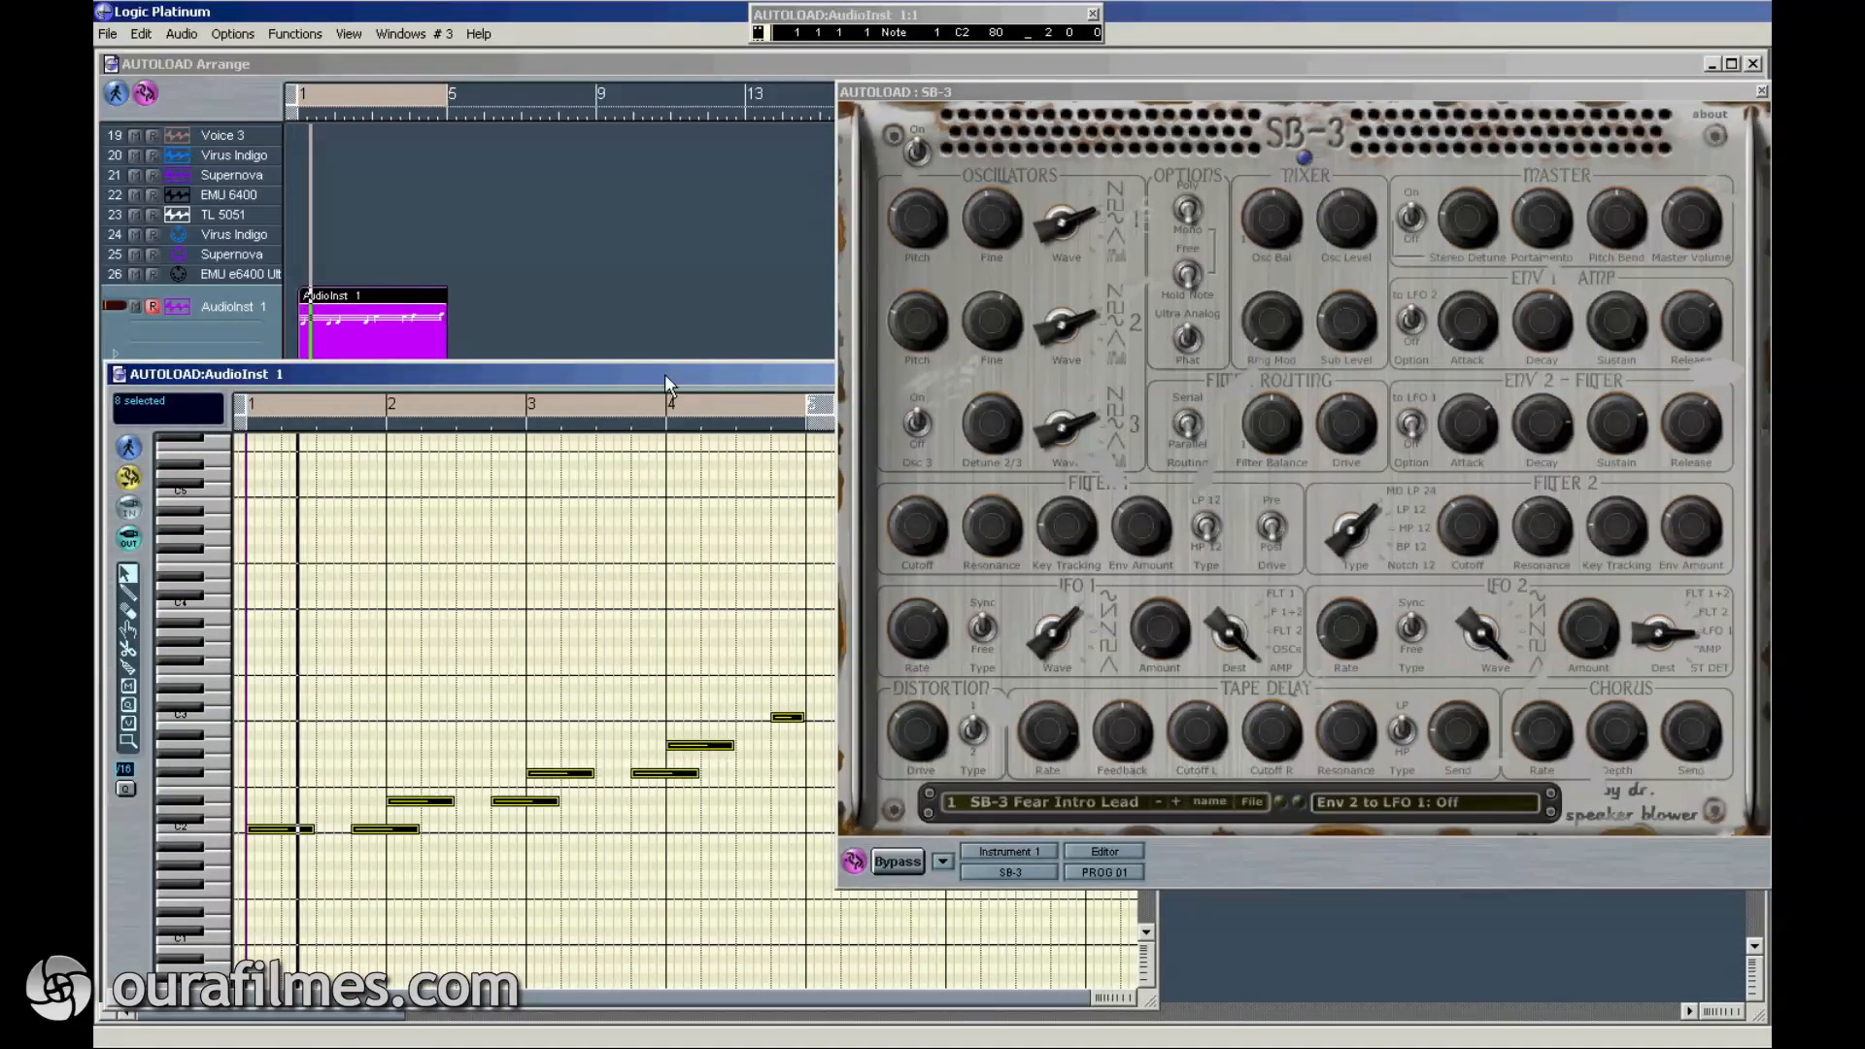
# Step: Step through the factory presets in order from Signals from Space to MS-20 Low Bass, auditioning each on the looping bass line
pyautogui.click(1177, 802)
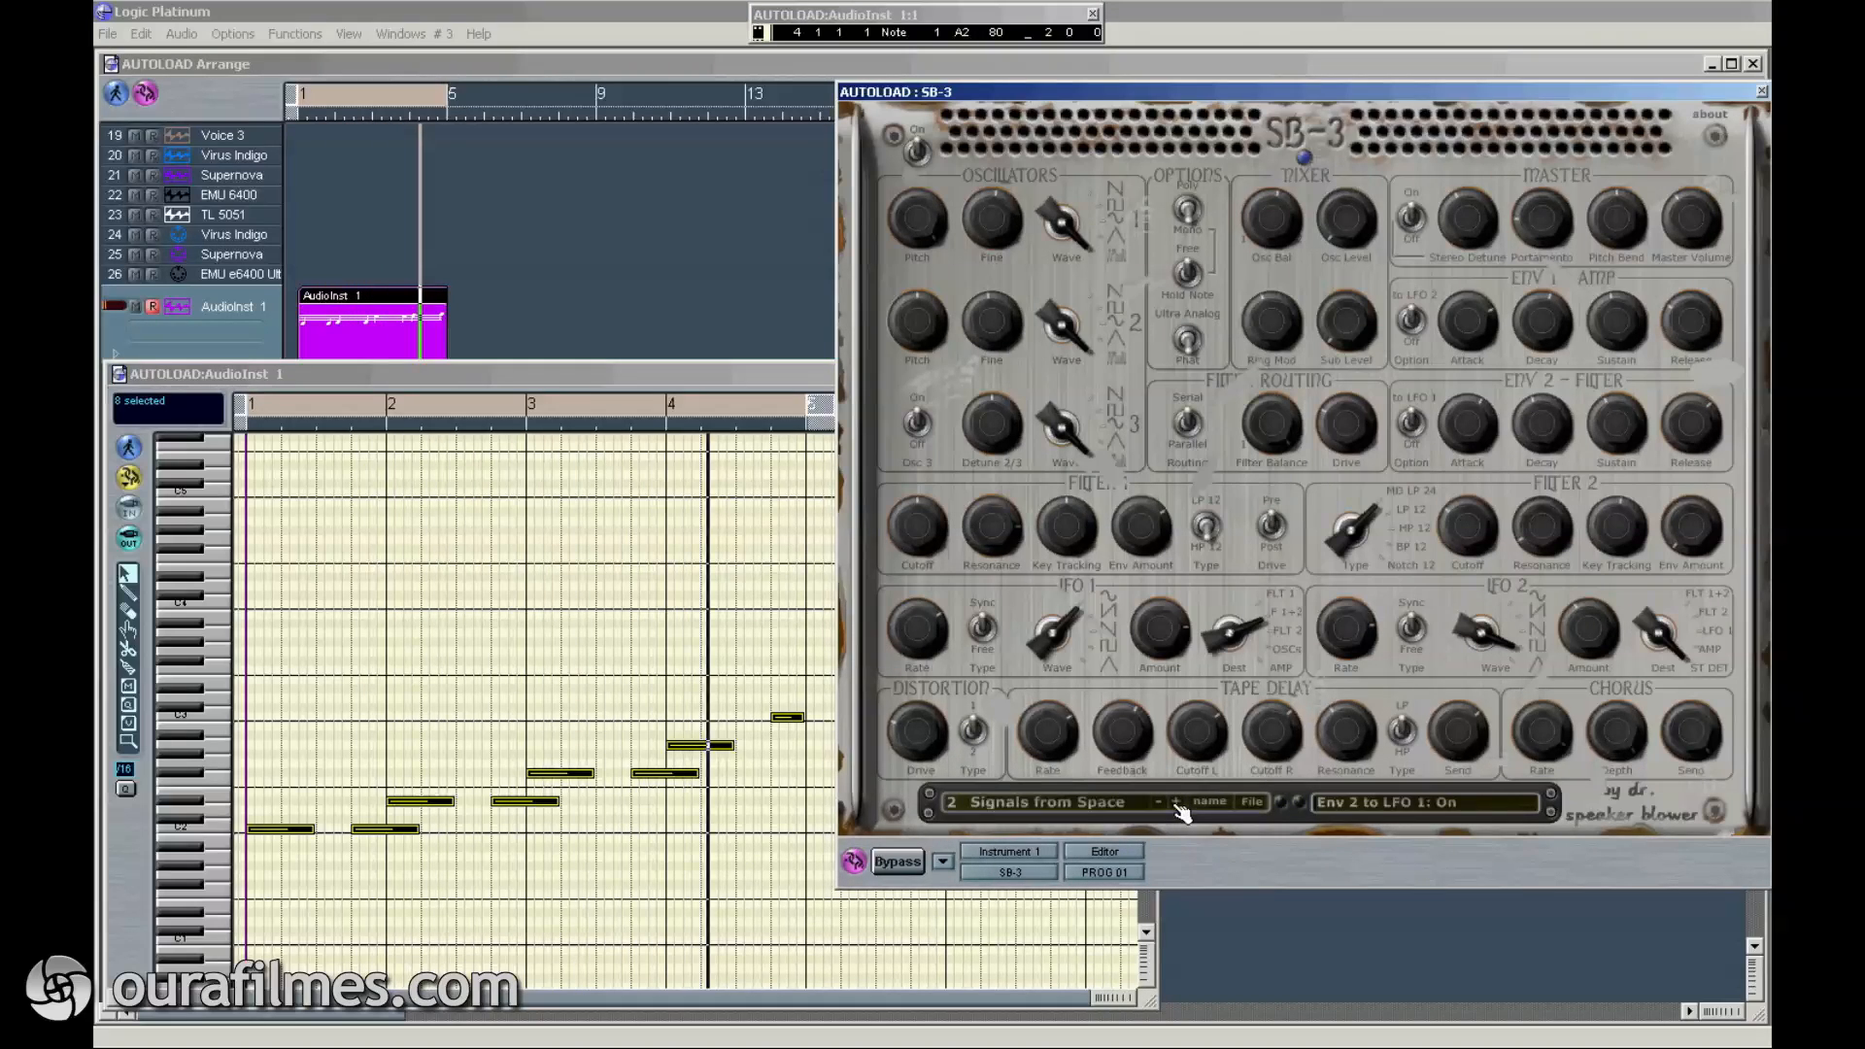
pyautogui.click(1176, 804)
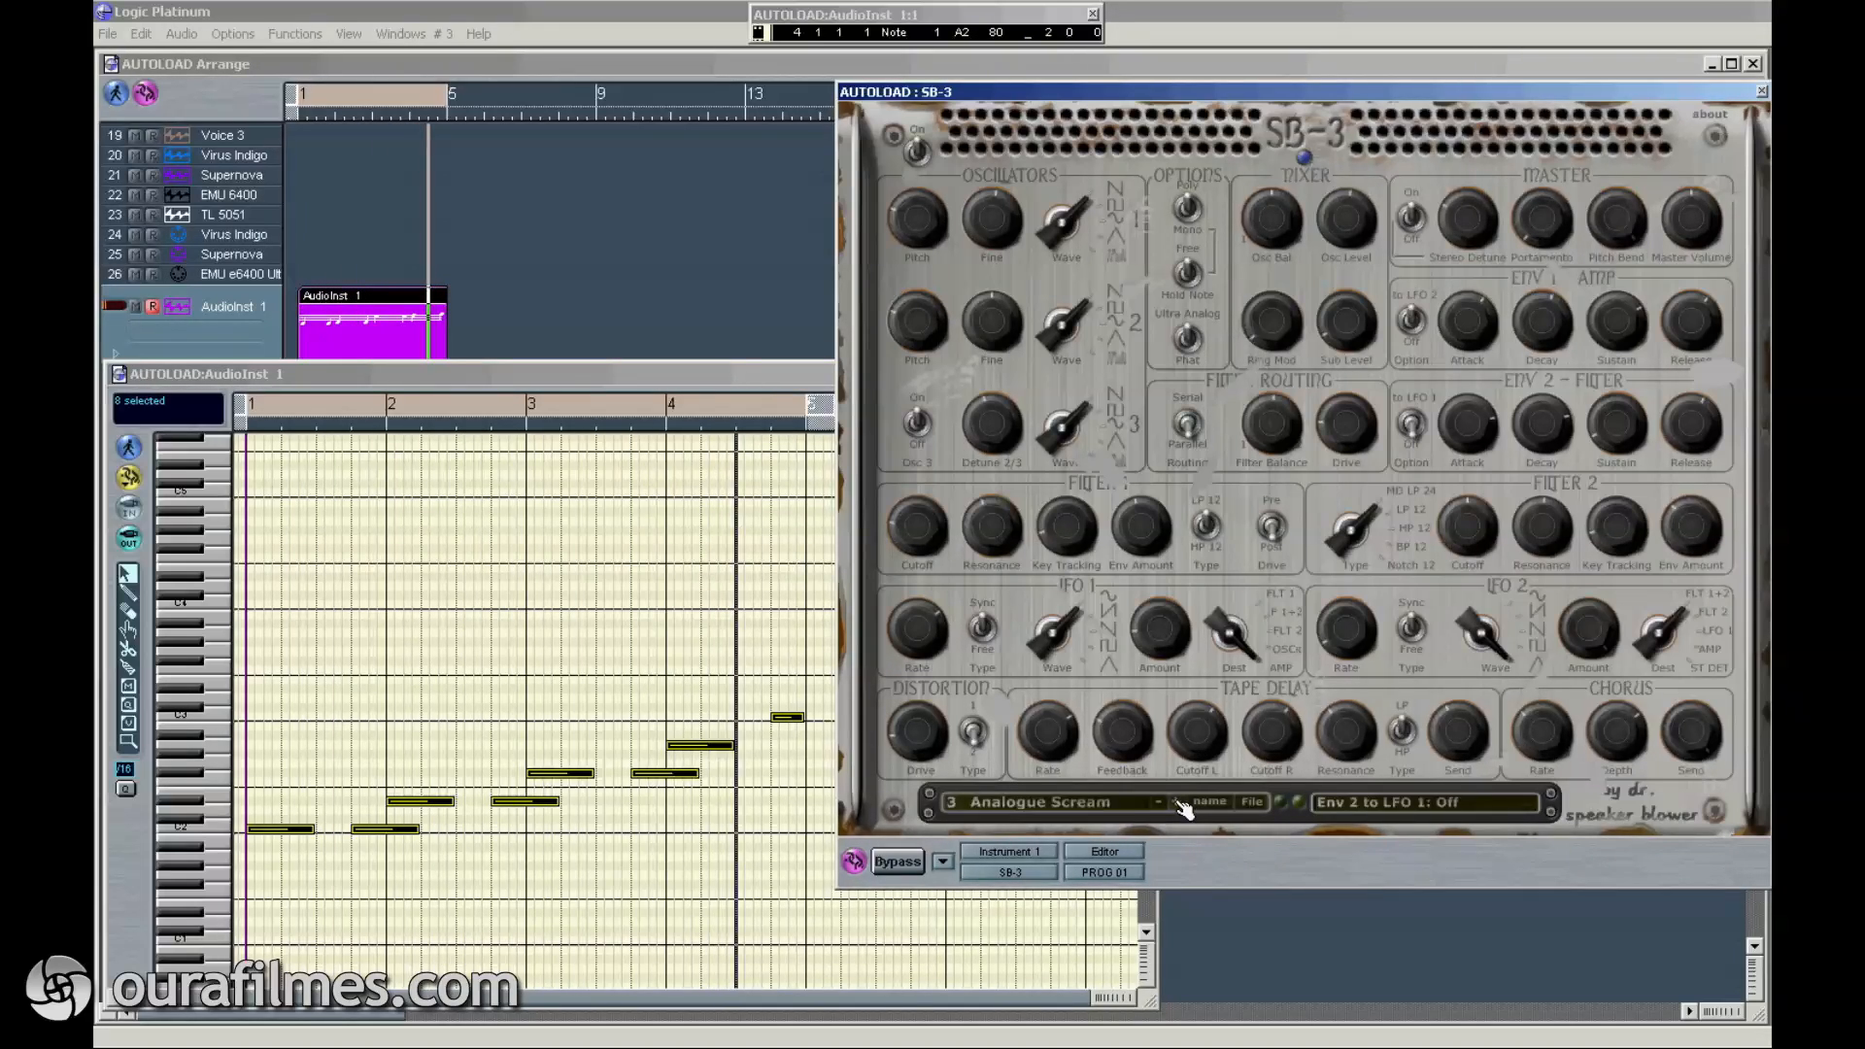
pyautogui.click(1179, 805)
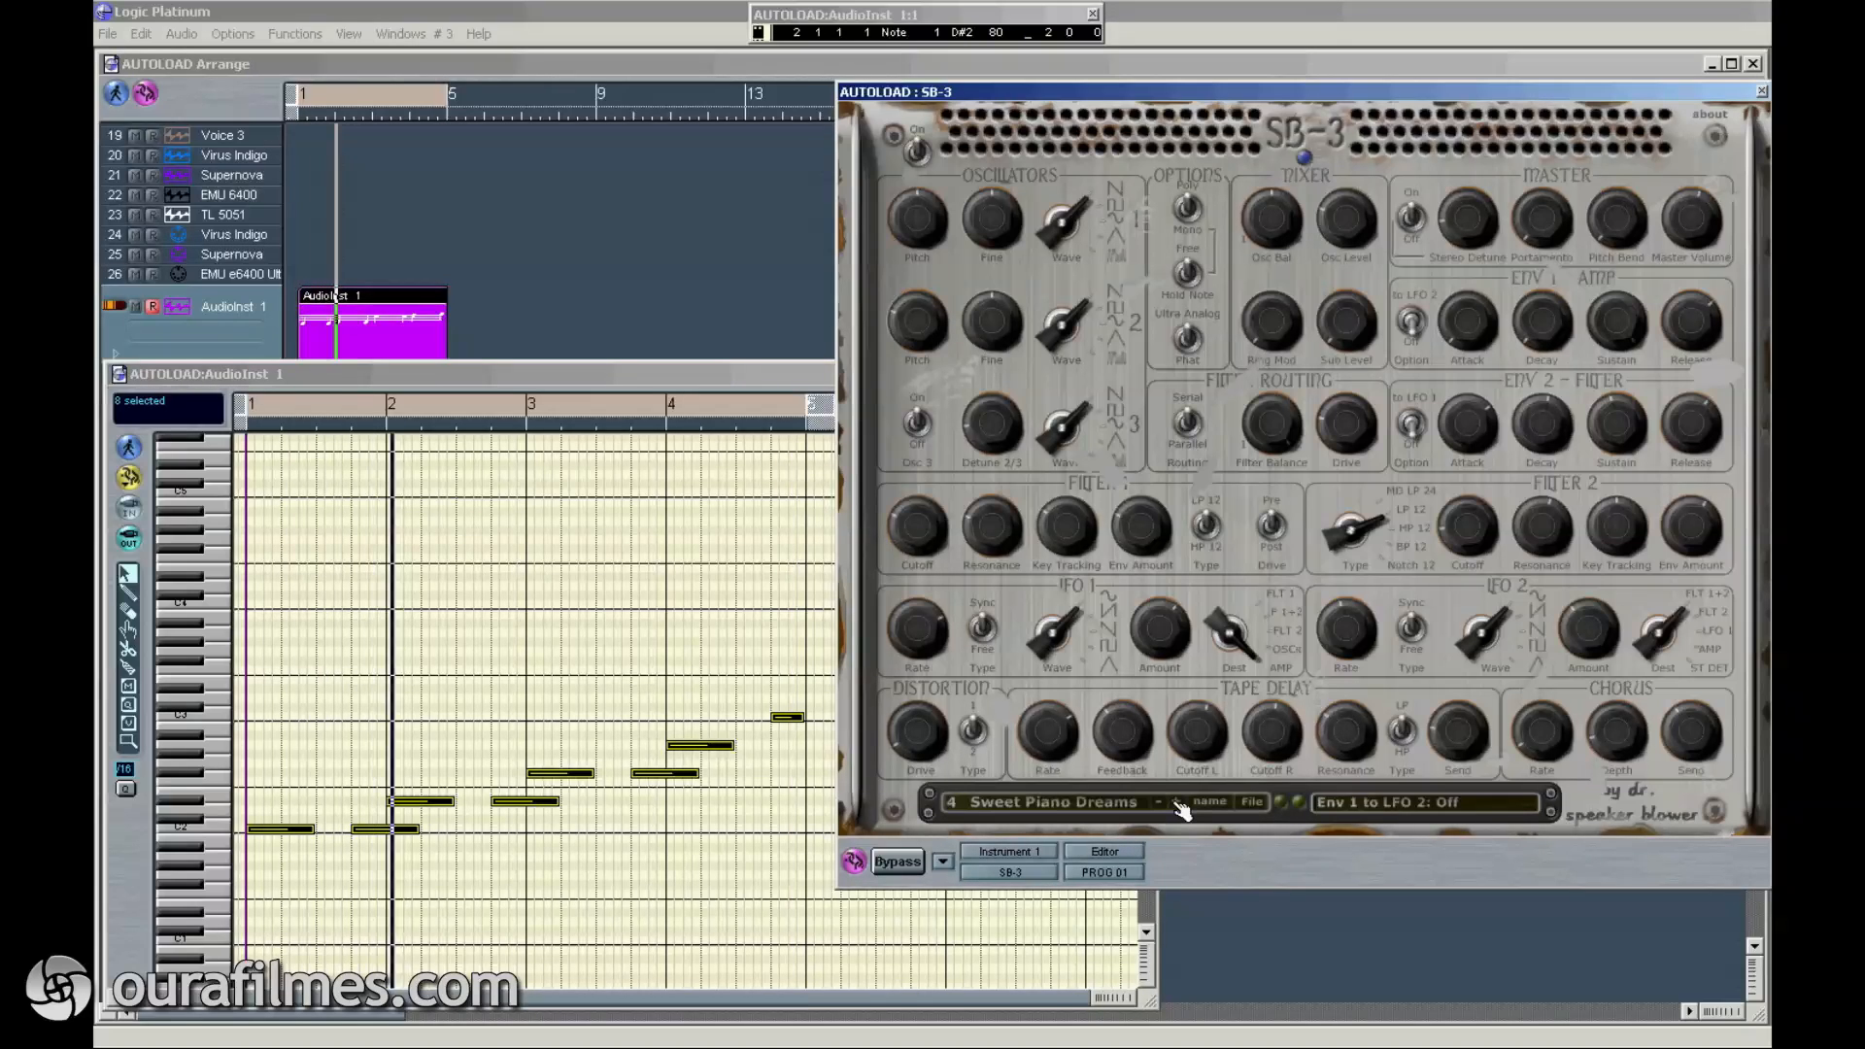
pyautogui.click(1180, 805)
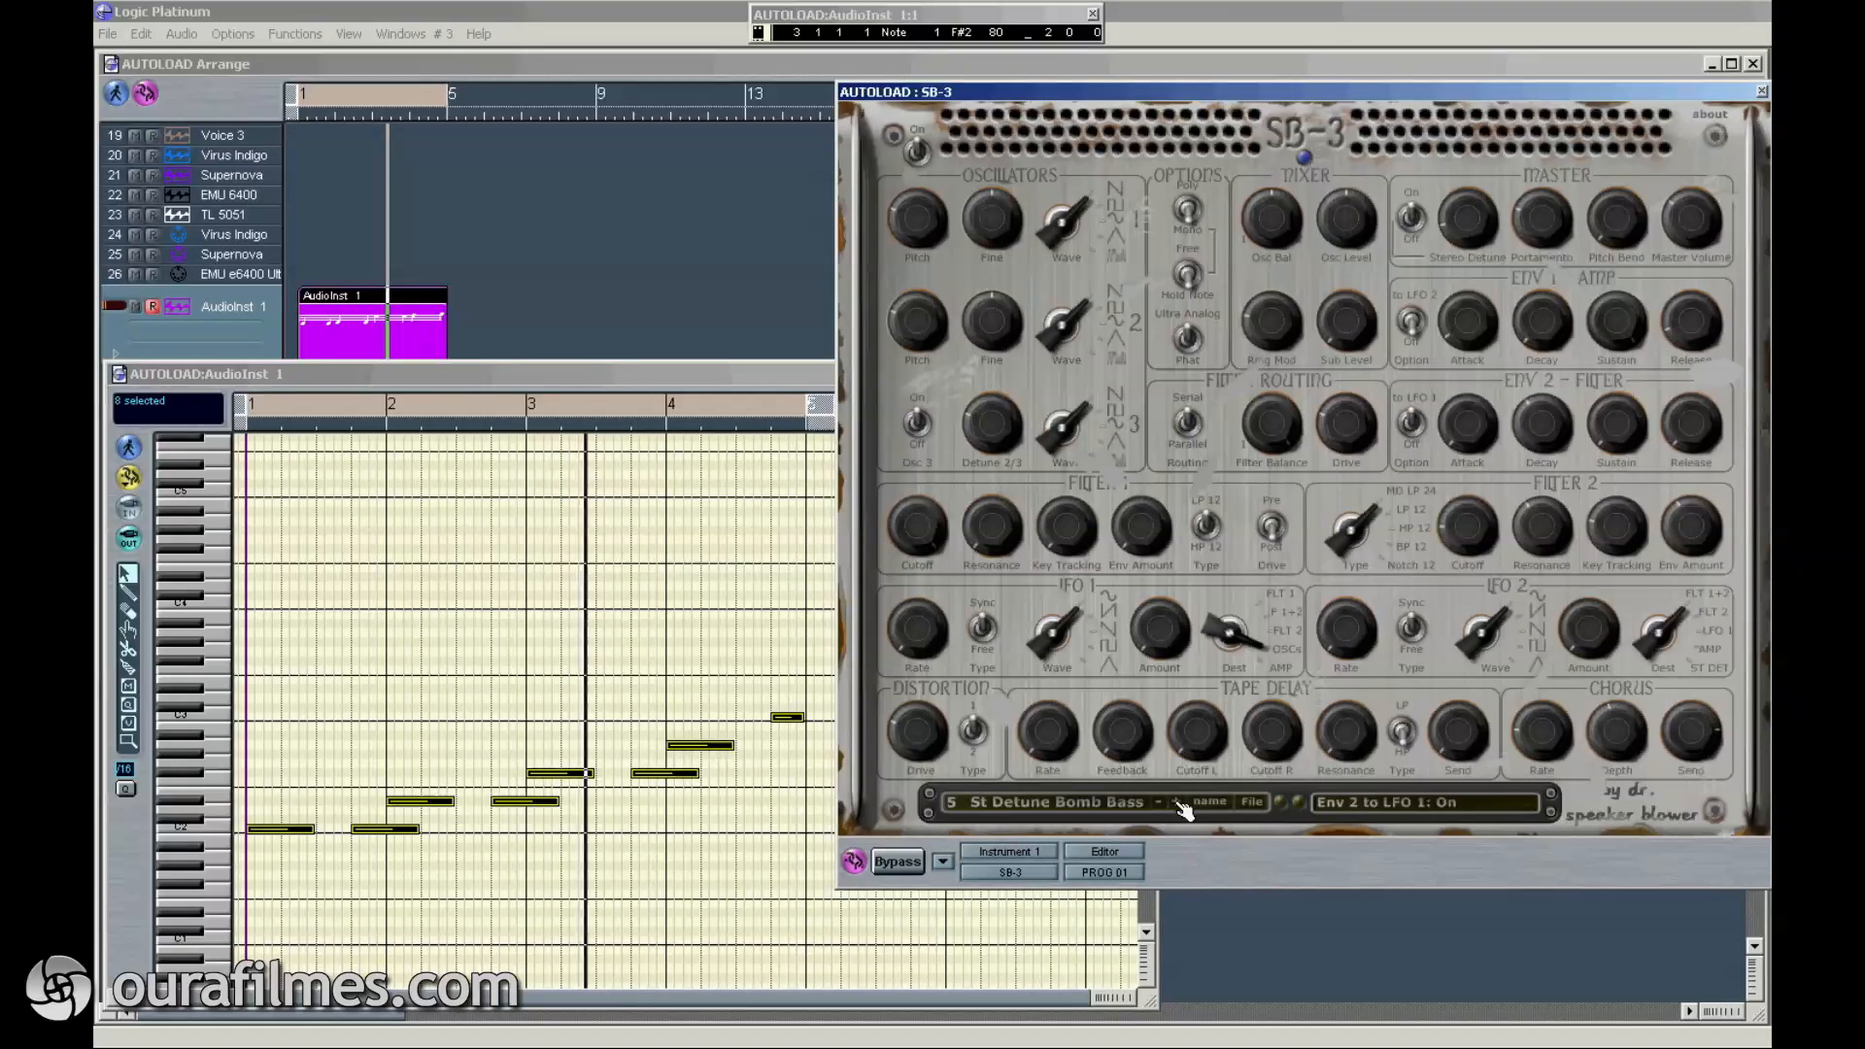
pyautogui.click(1180, 804)
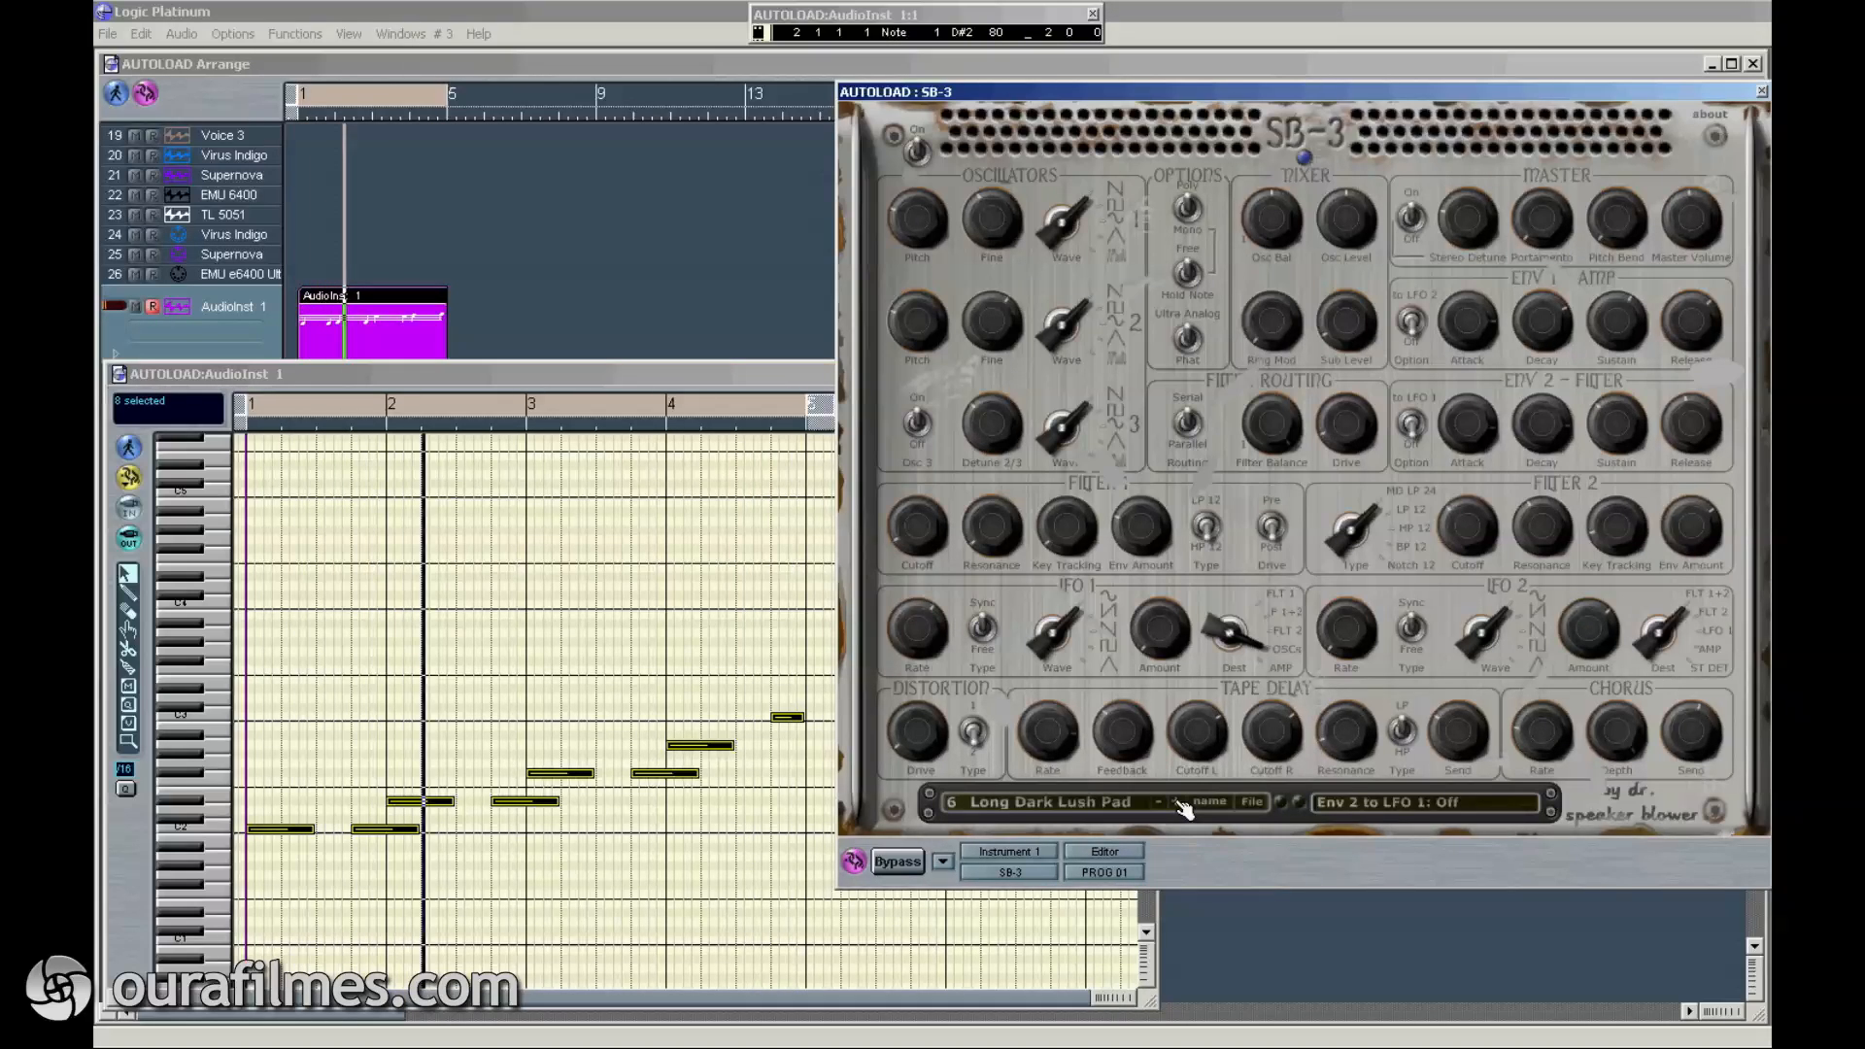
pyautogui.click(1181, 805)
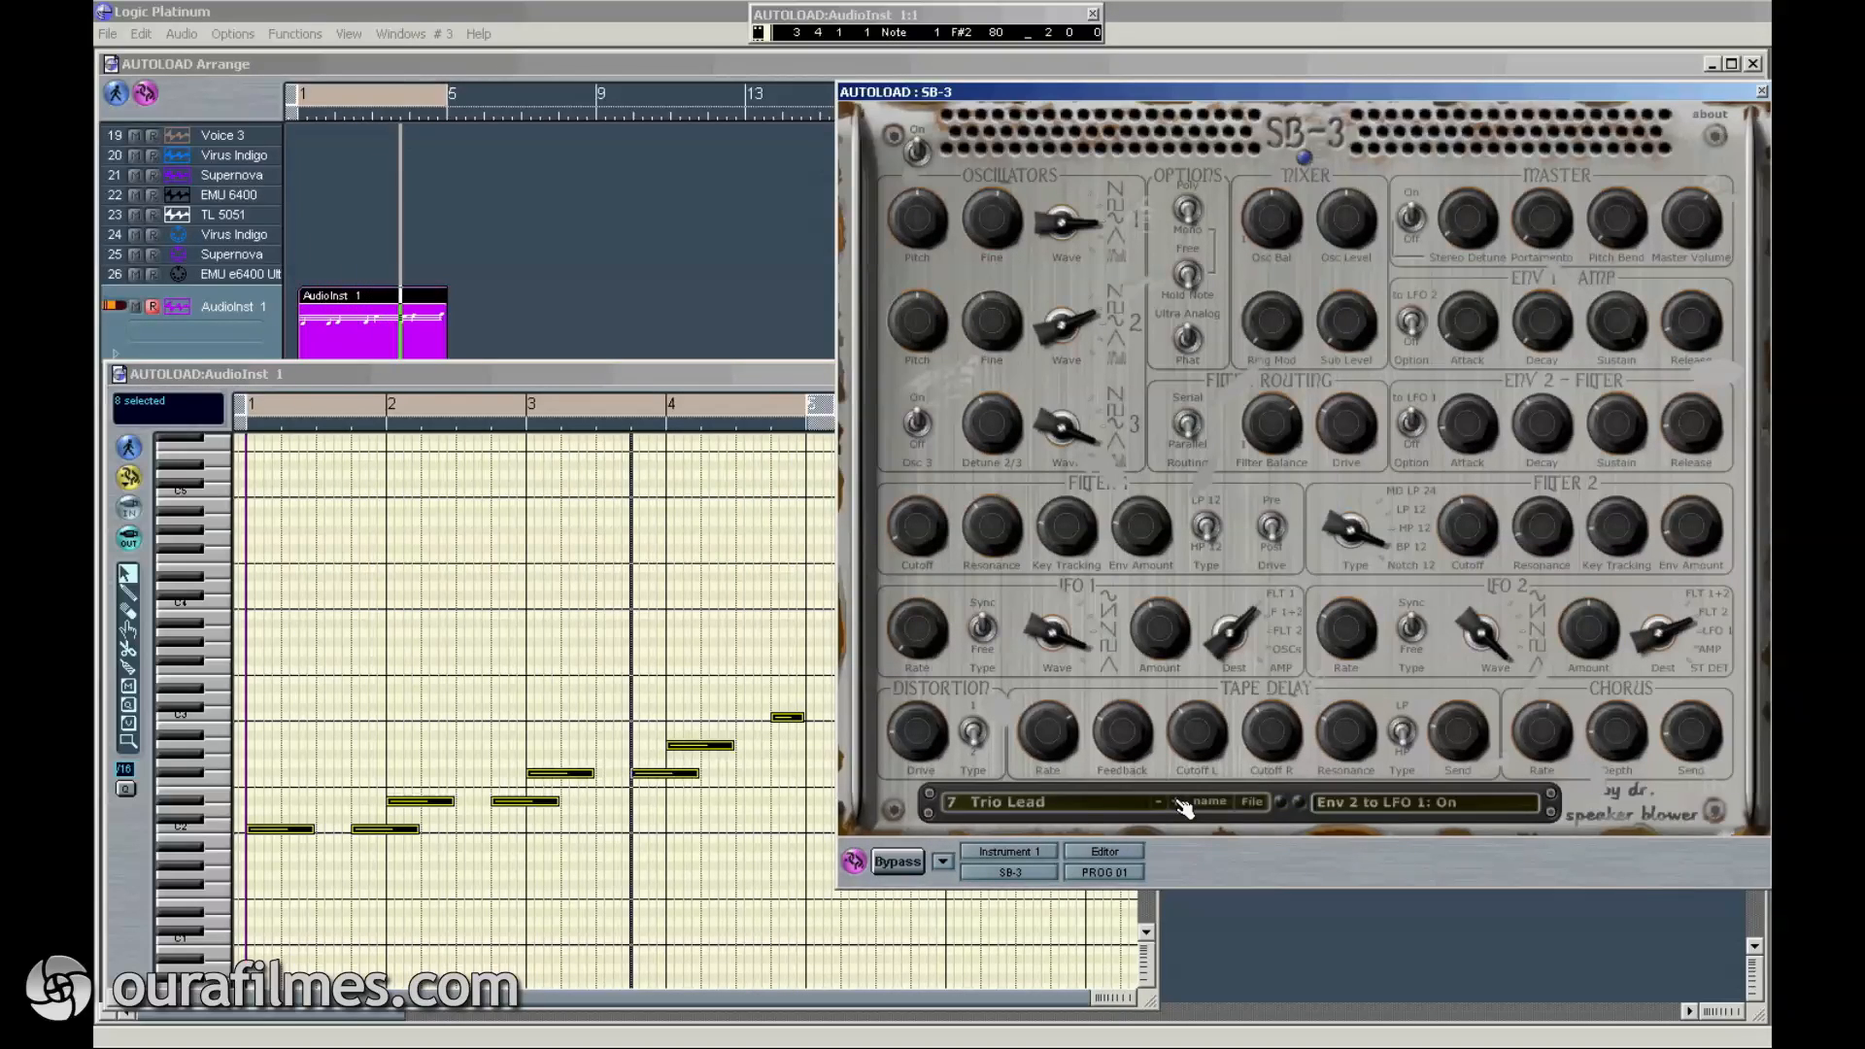
pyautogui.click(1184, 806)
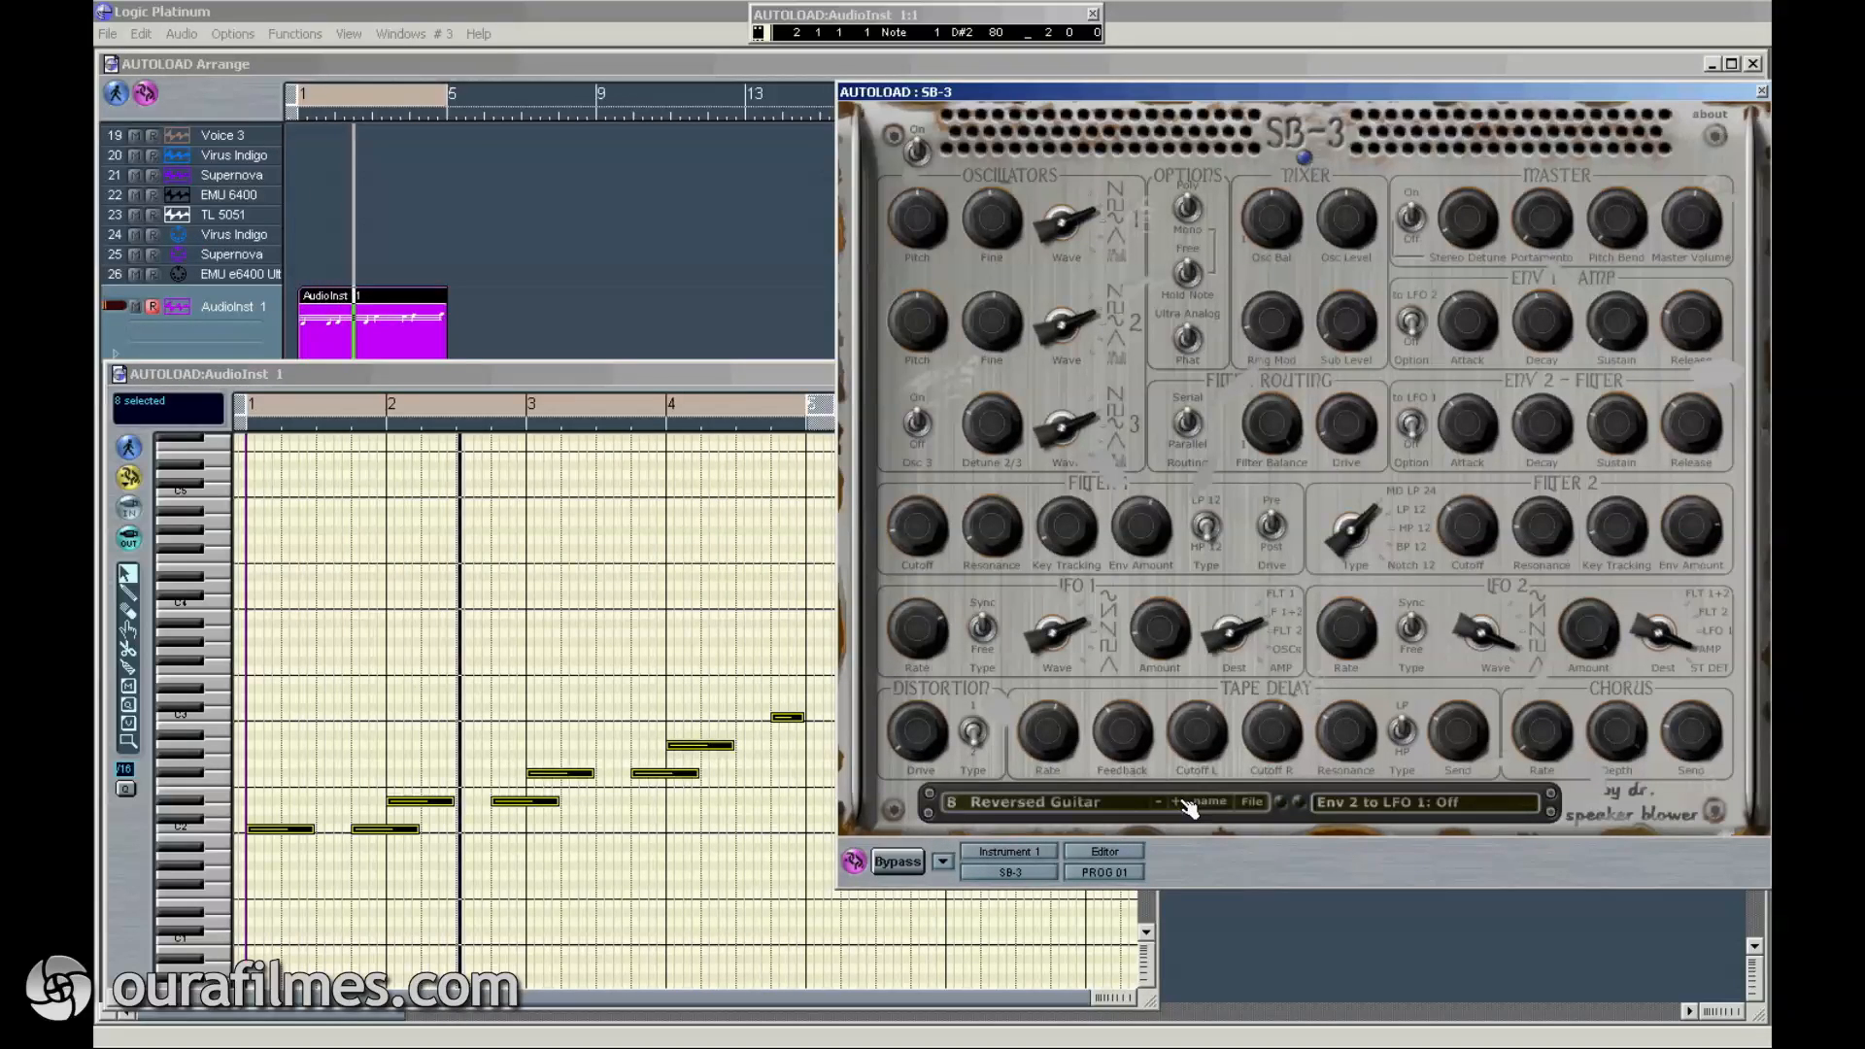
pyautogui.click(1185, 805)
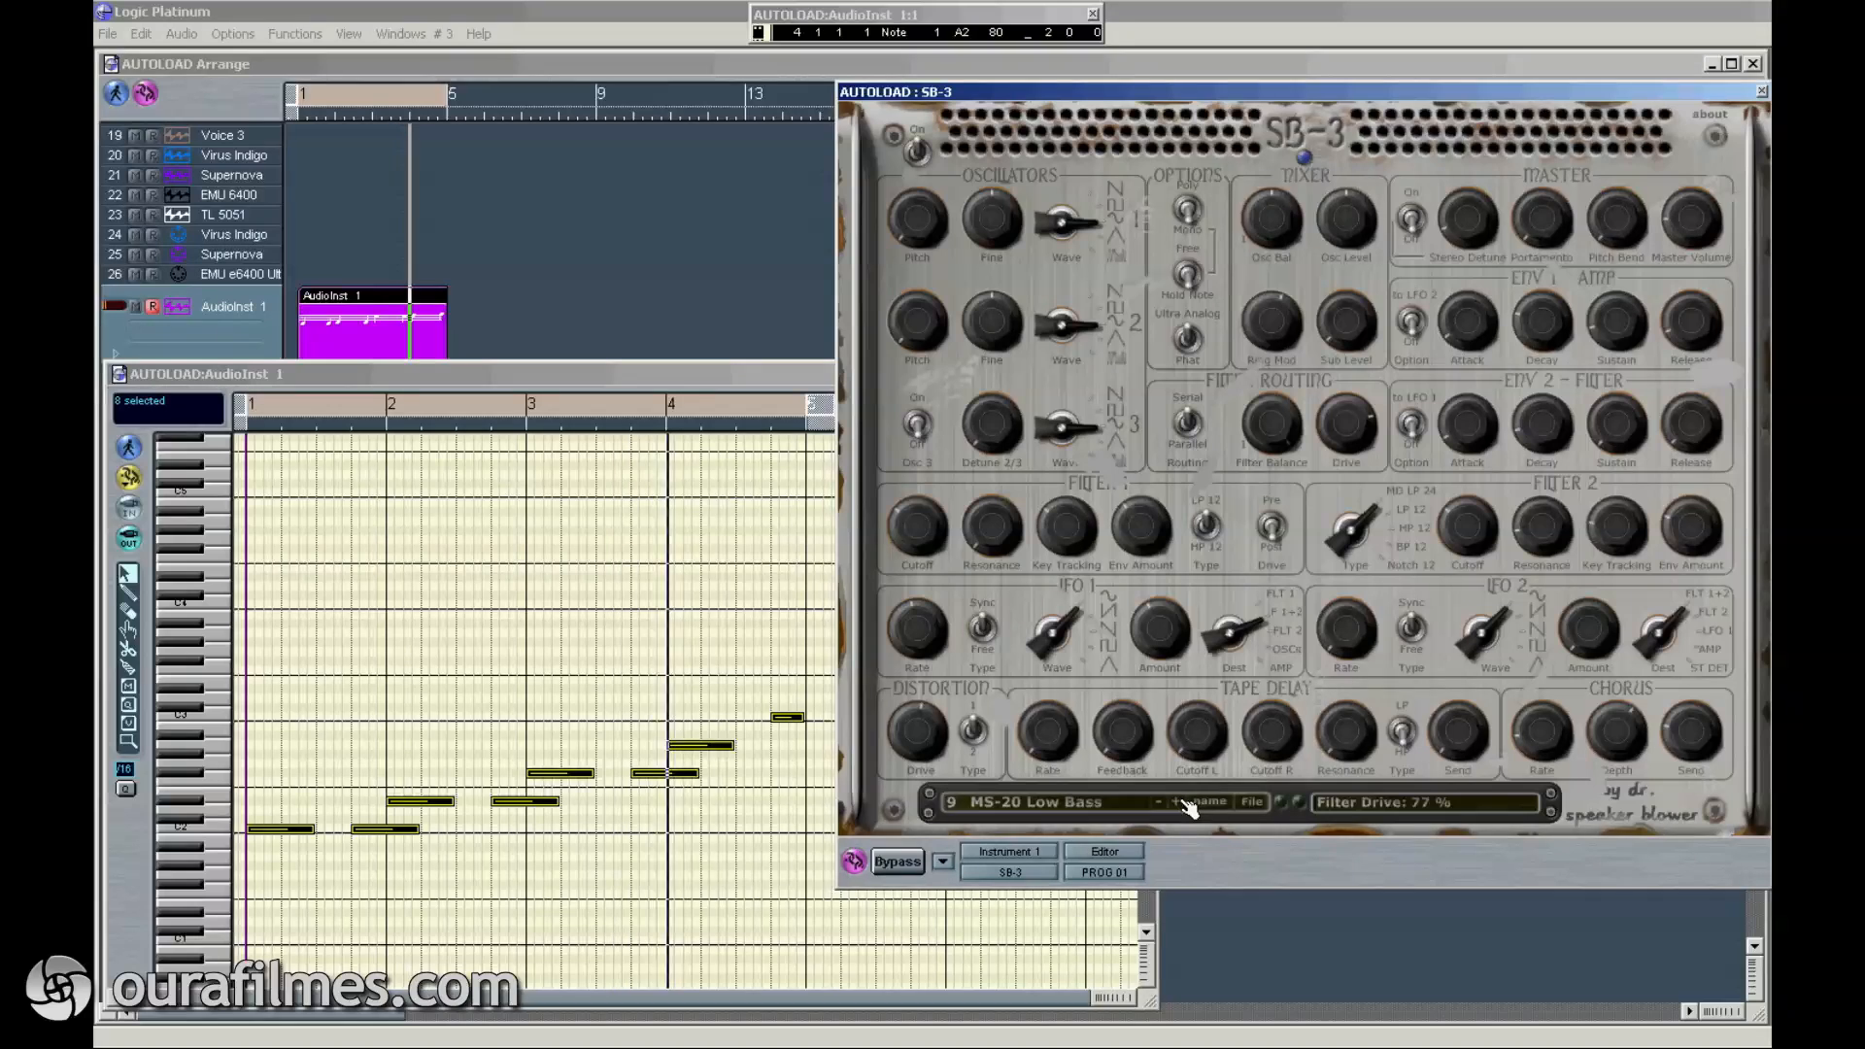
# Step: Audition each consecutive factory preset from Disco Chord Stab through Cinematic Pad on the looping bass line
pyautogui.click(1185, 804)
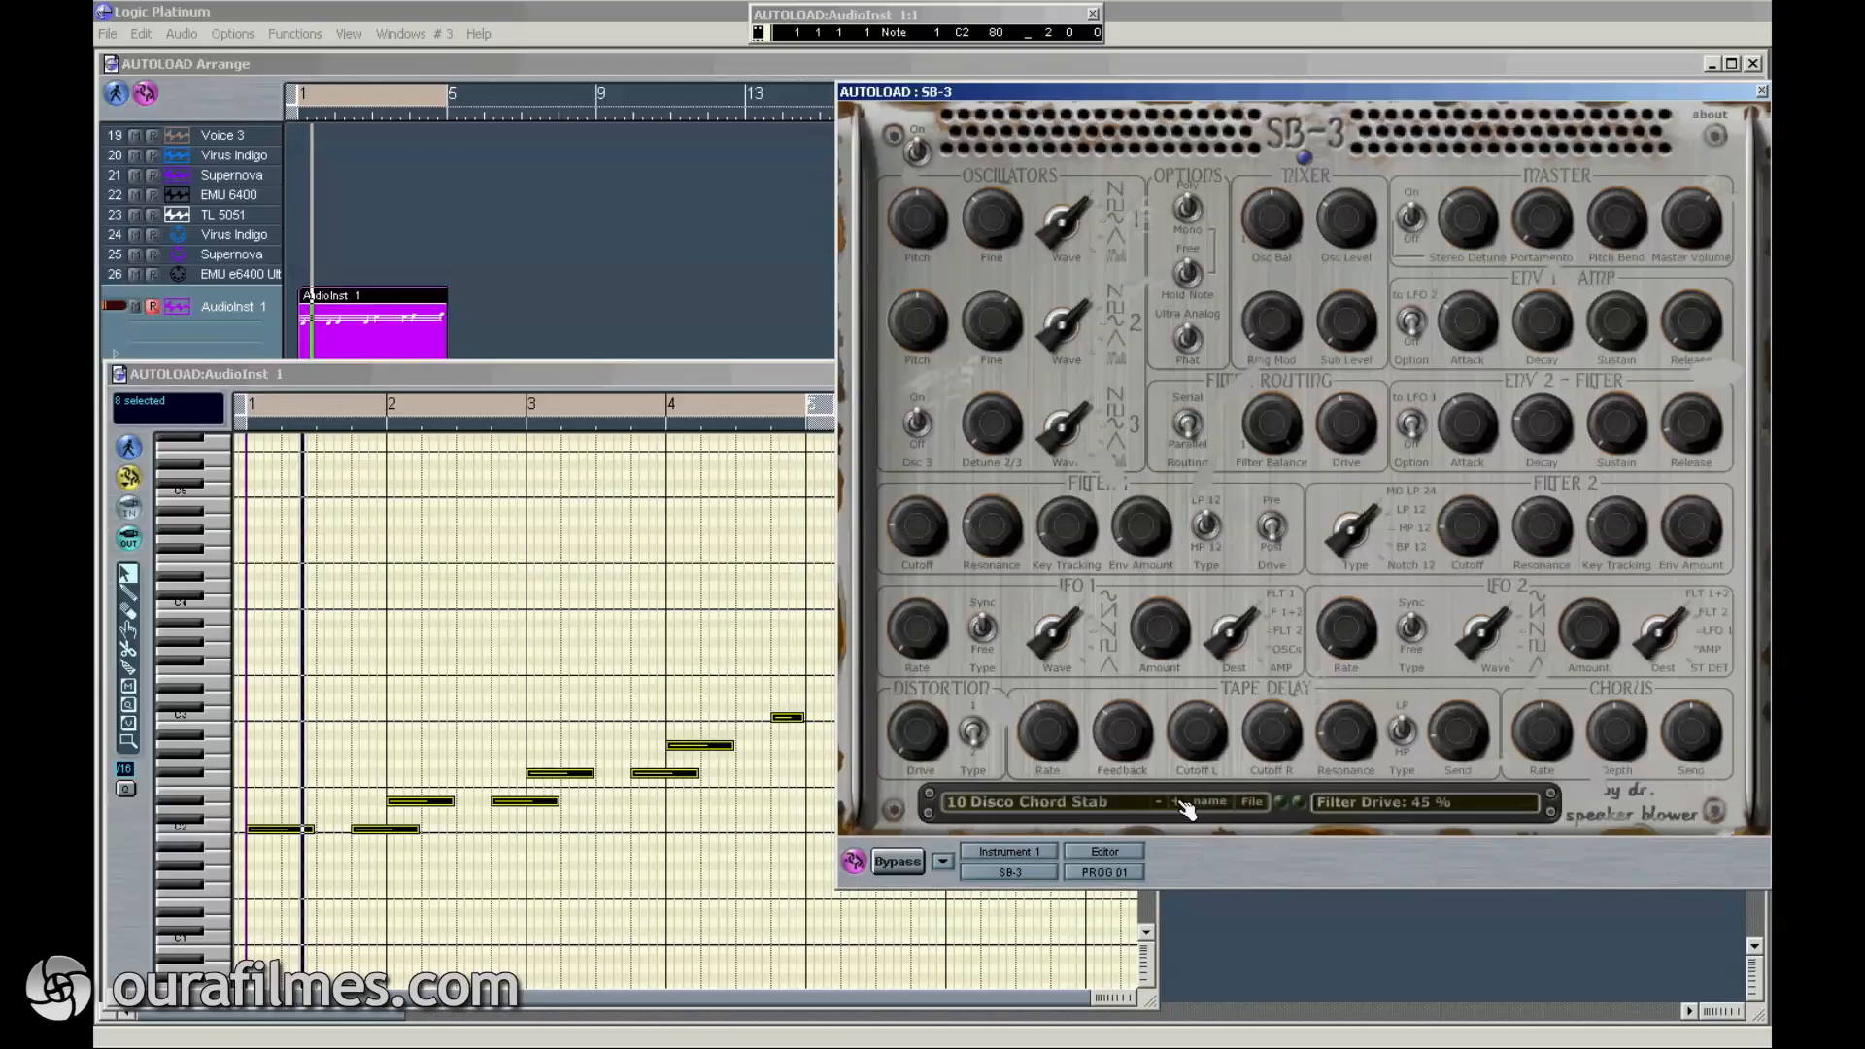
pyautogui.click(1186, 805)
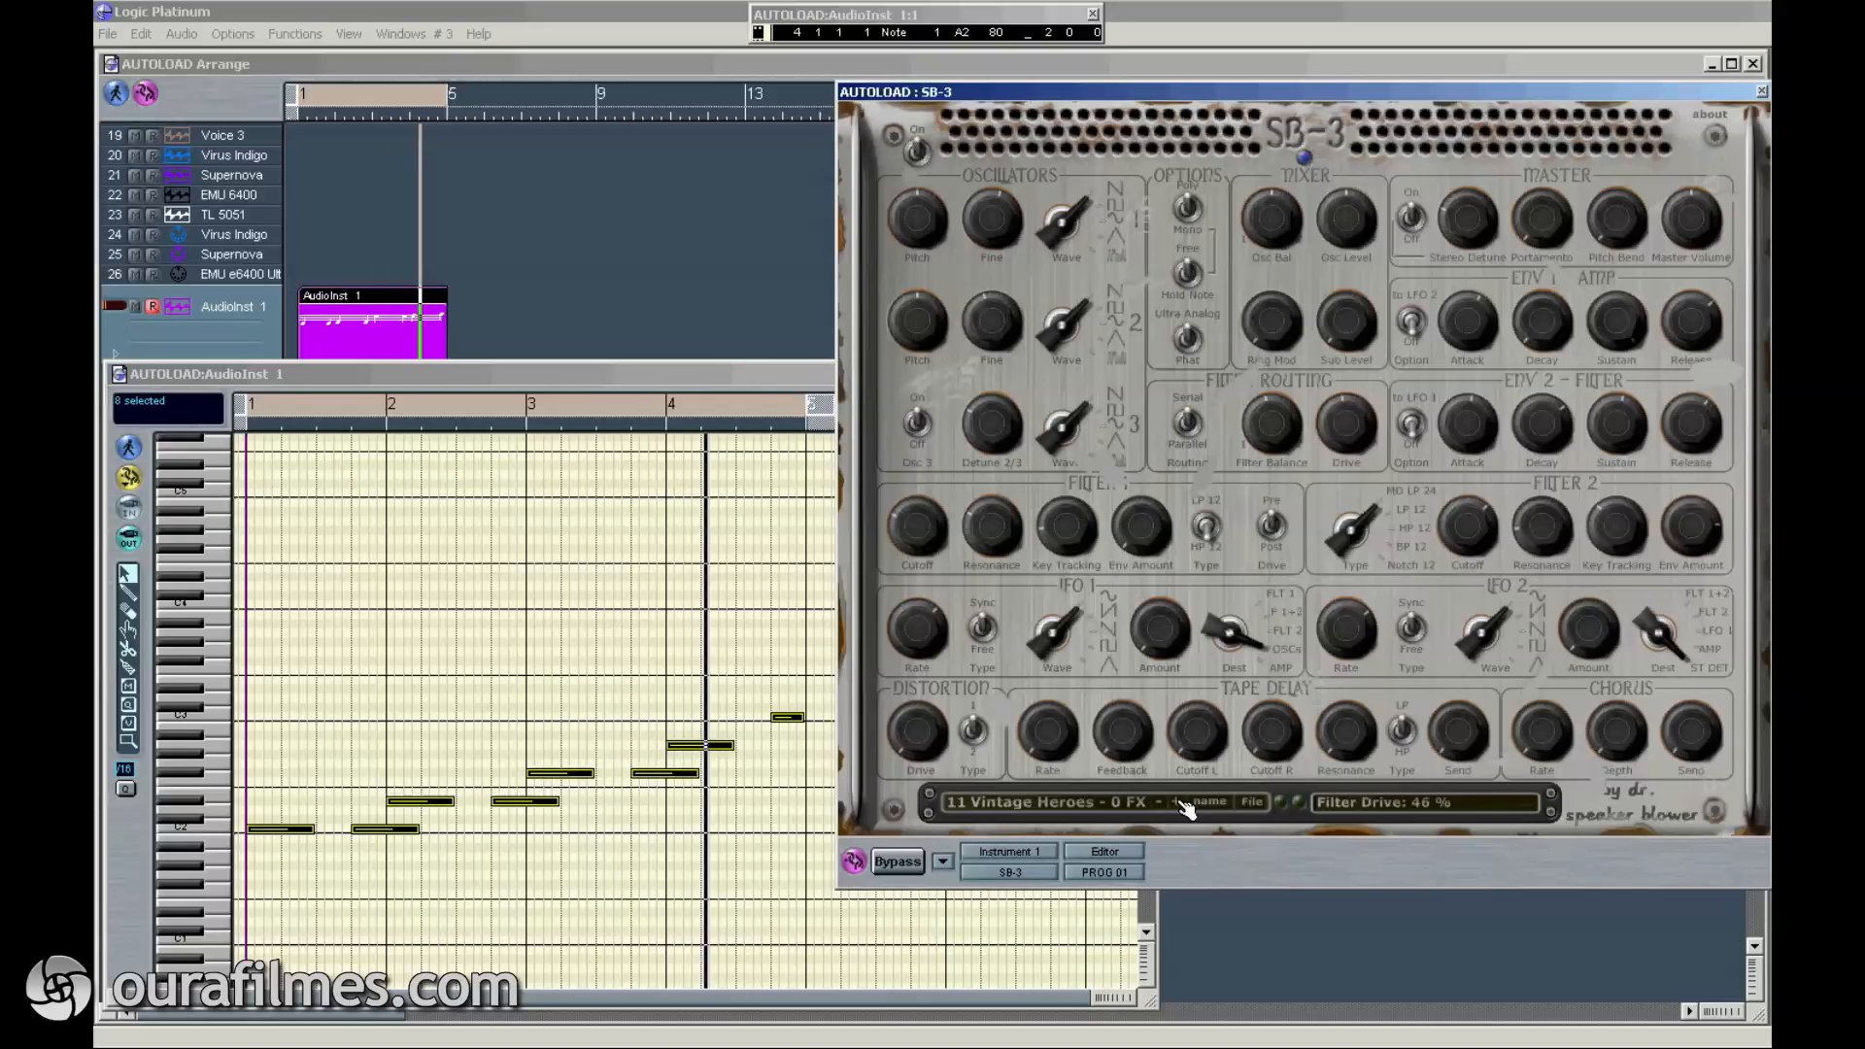
pyautogui.click(1186, 805)
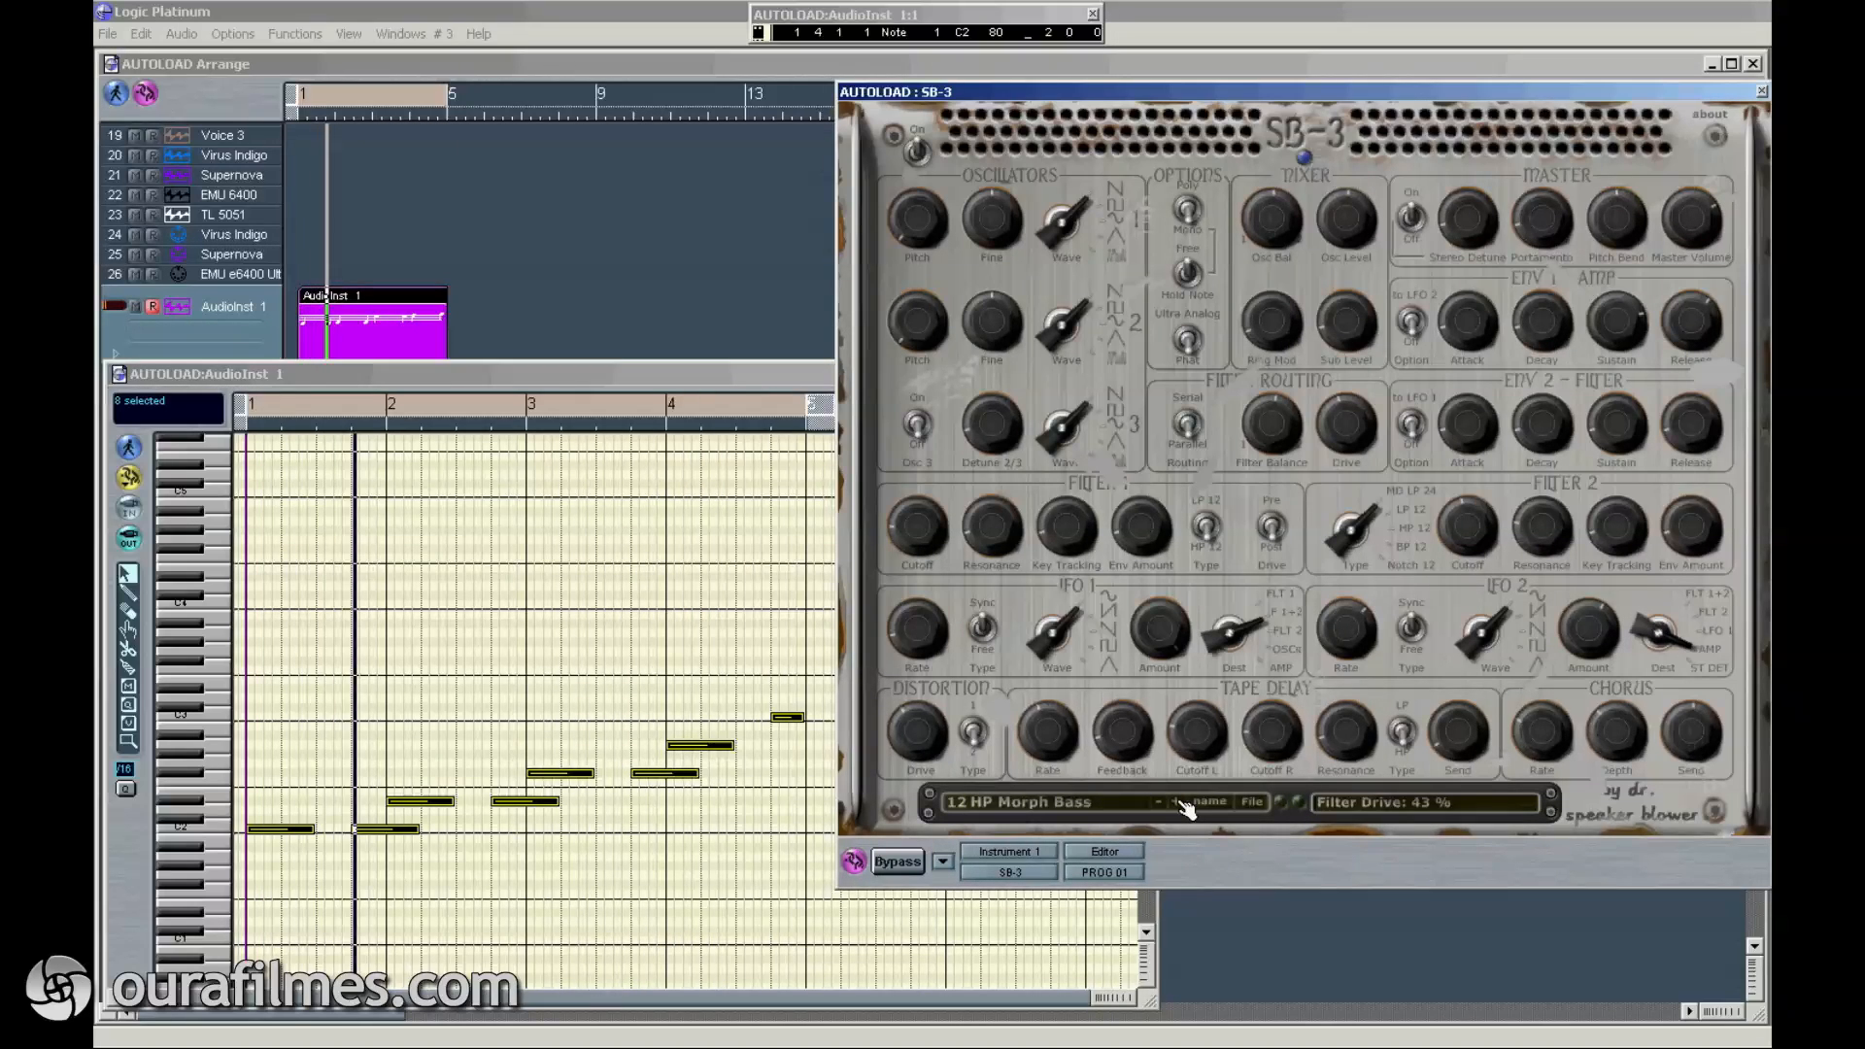
pyautogui.click(1185, 805)
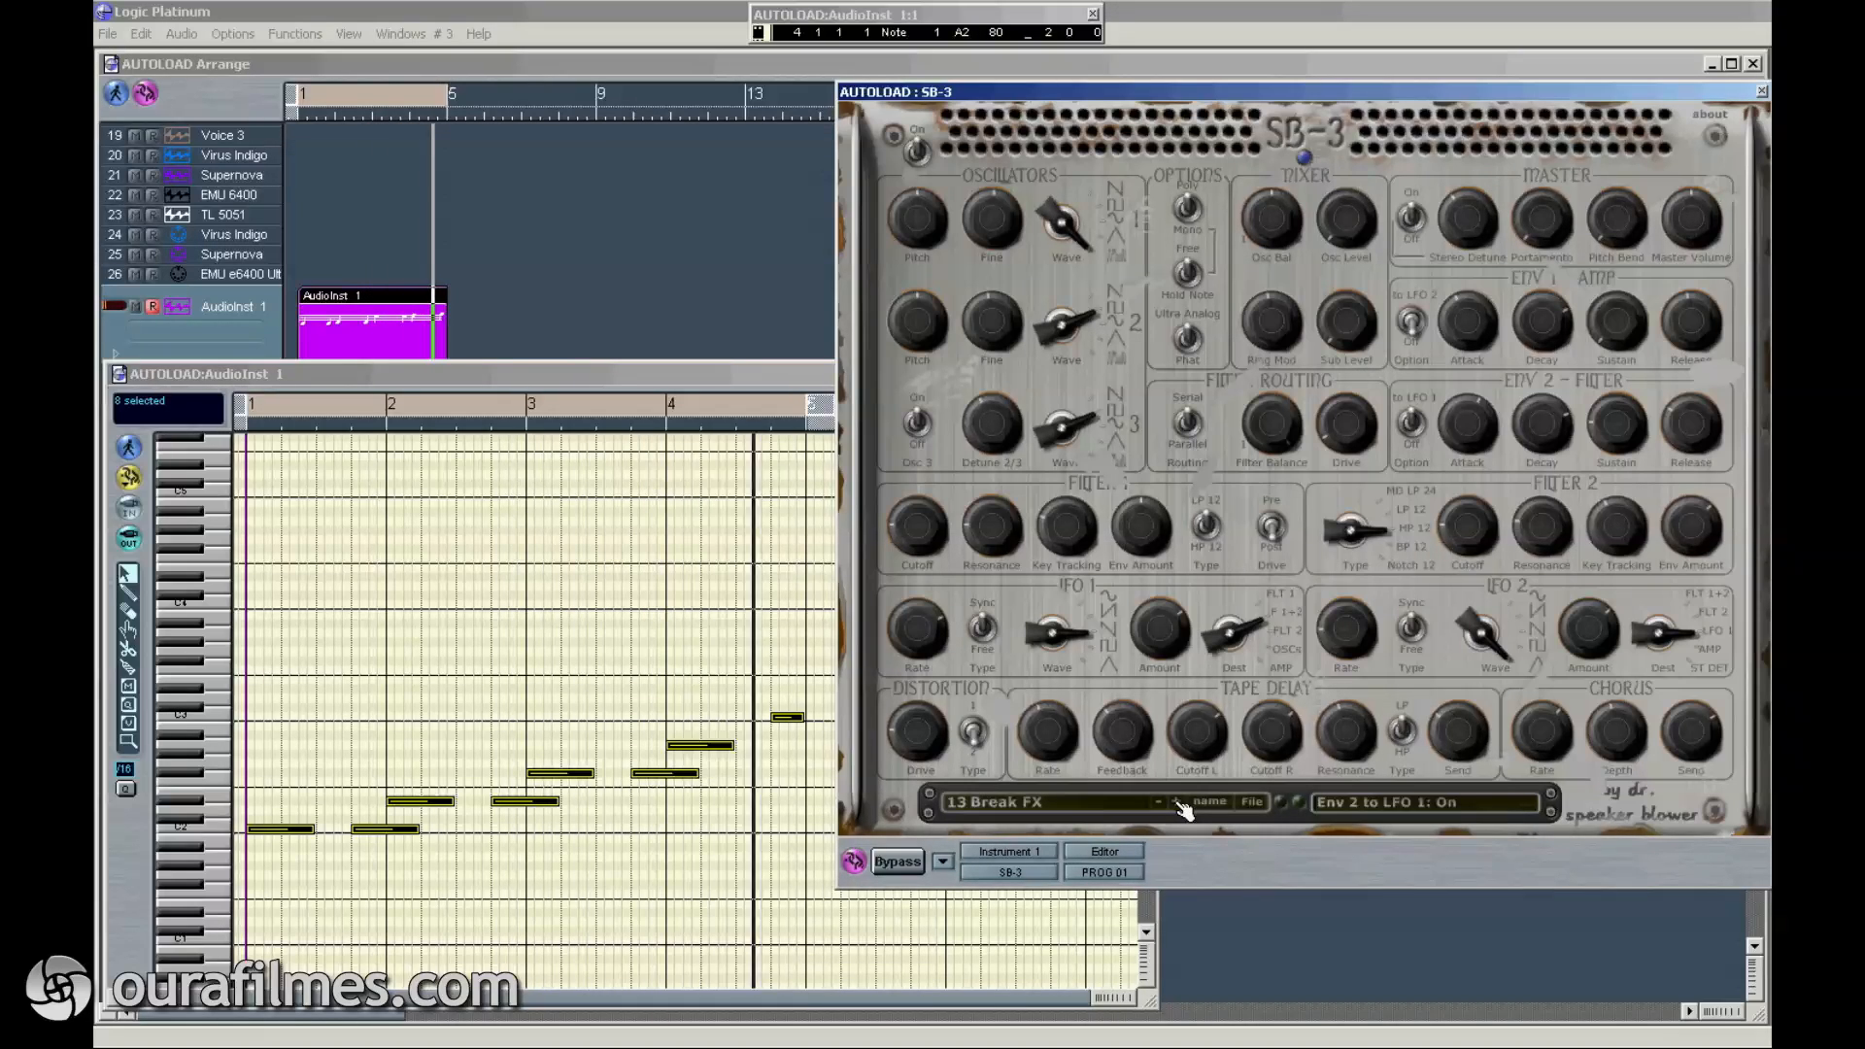
pyautogui.click(1185, 805)
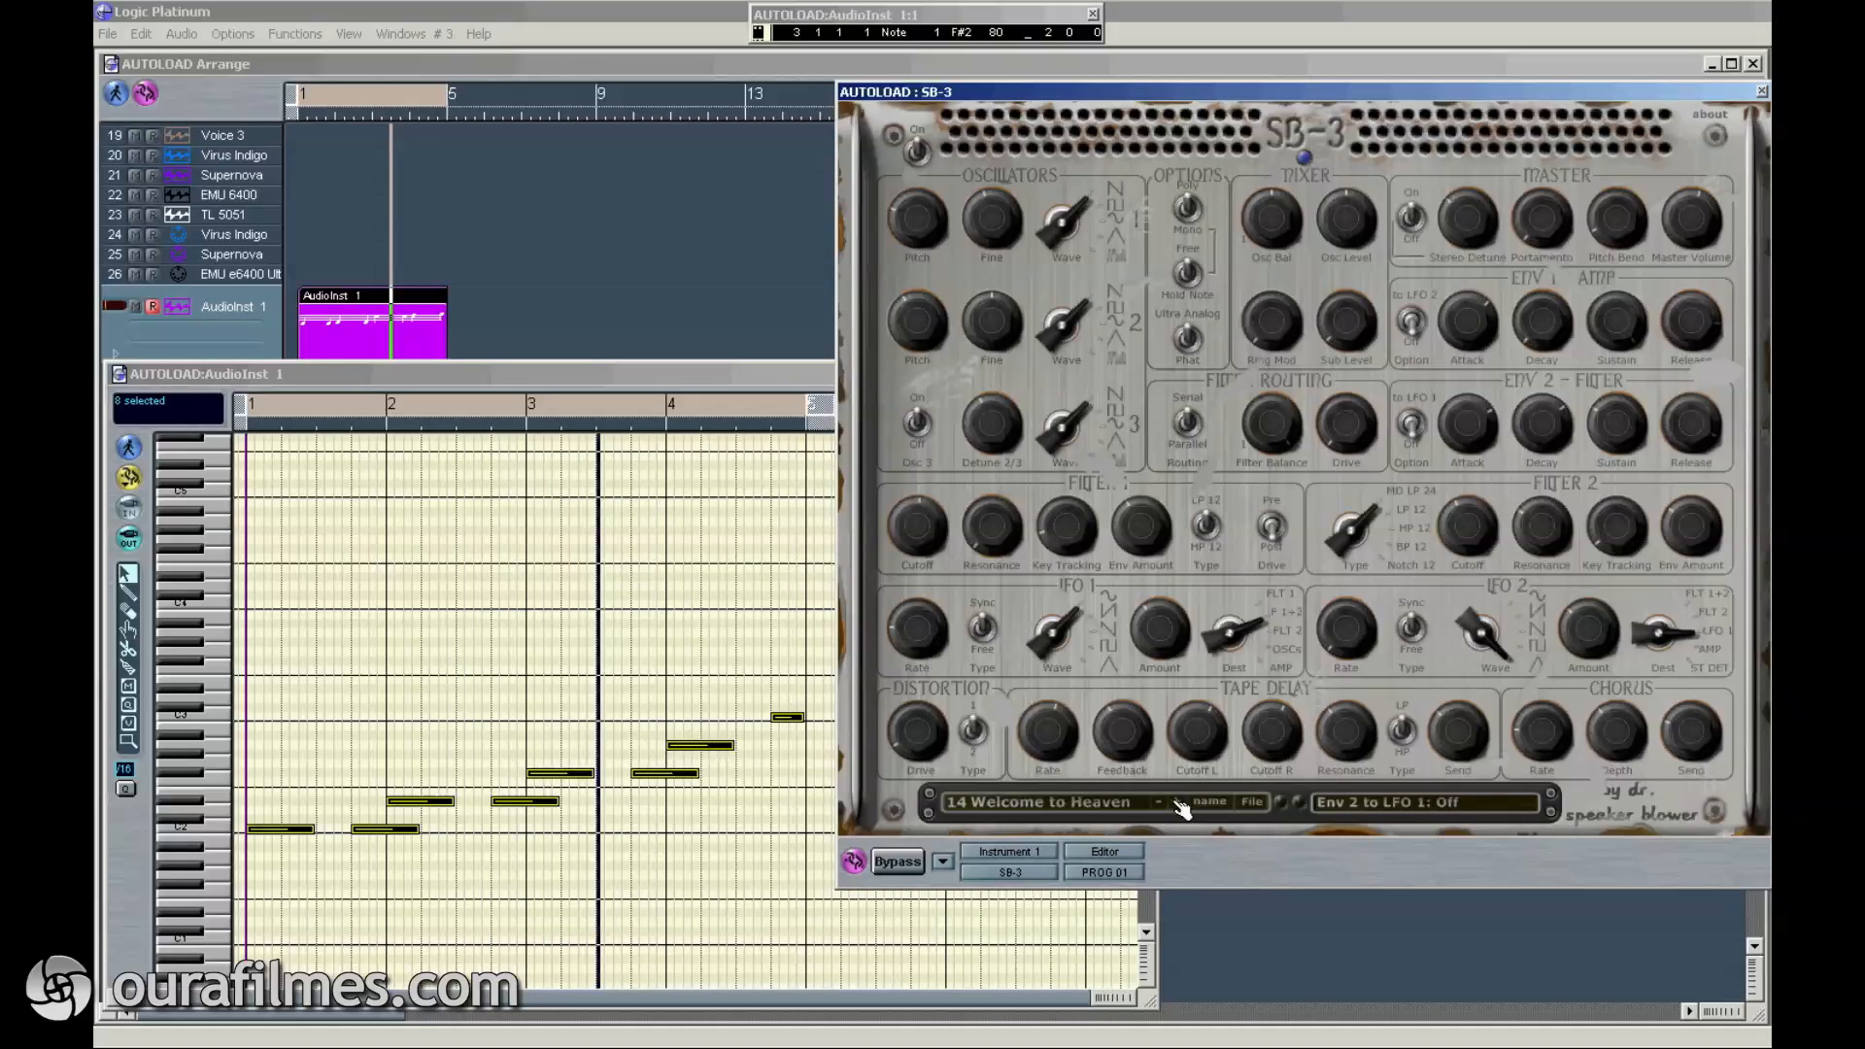
pyautogui.click(1183, 805)
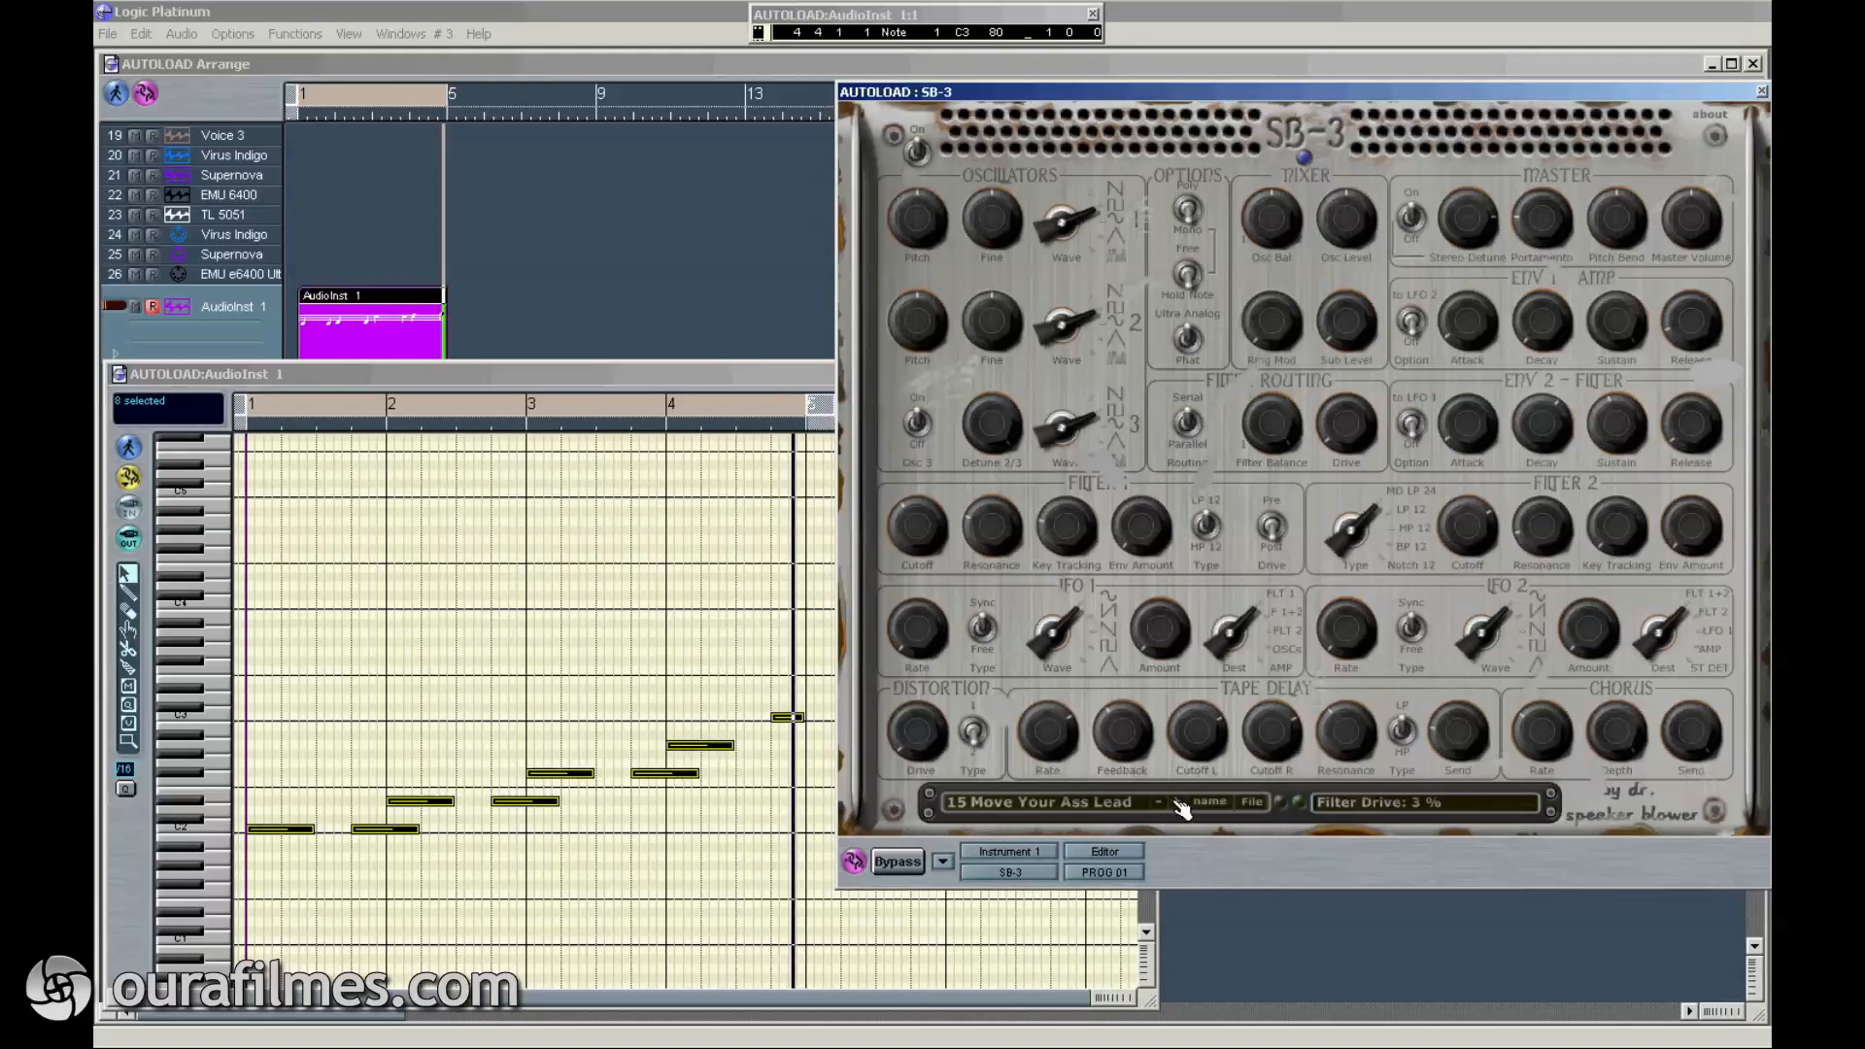
pyautogui.click(1180, 807)
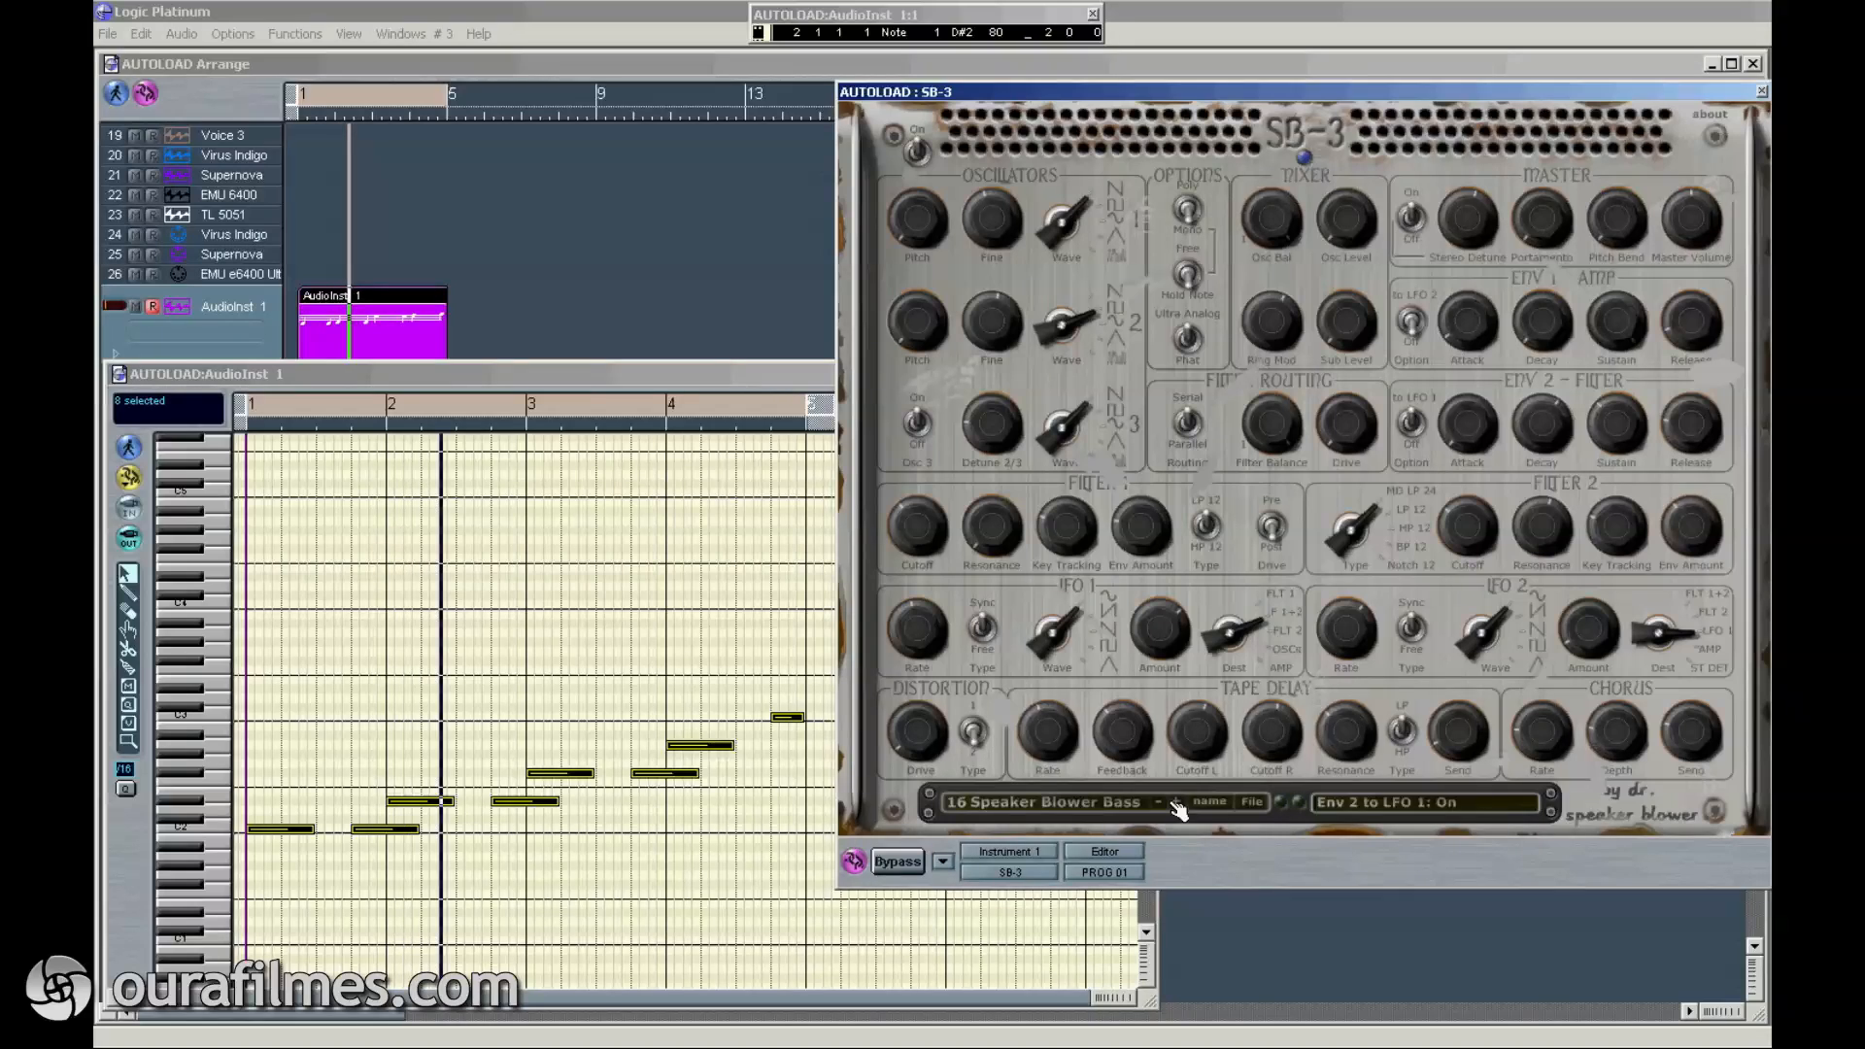
pyautogui.click(1180, 807)
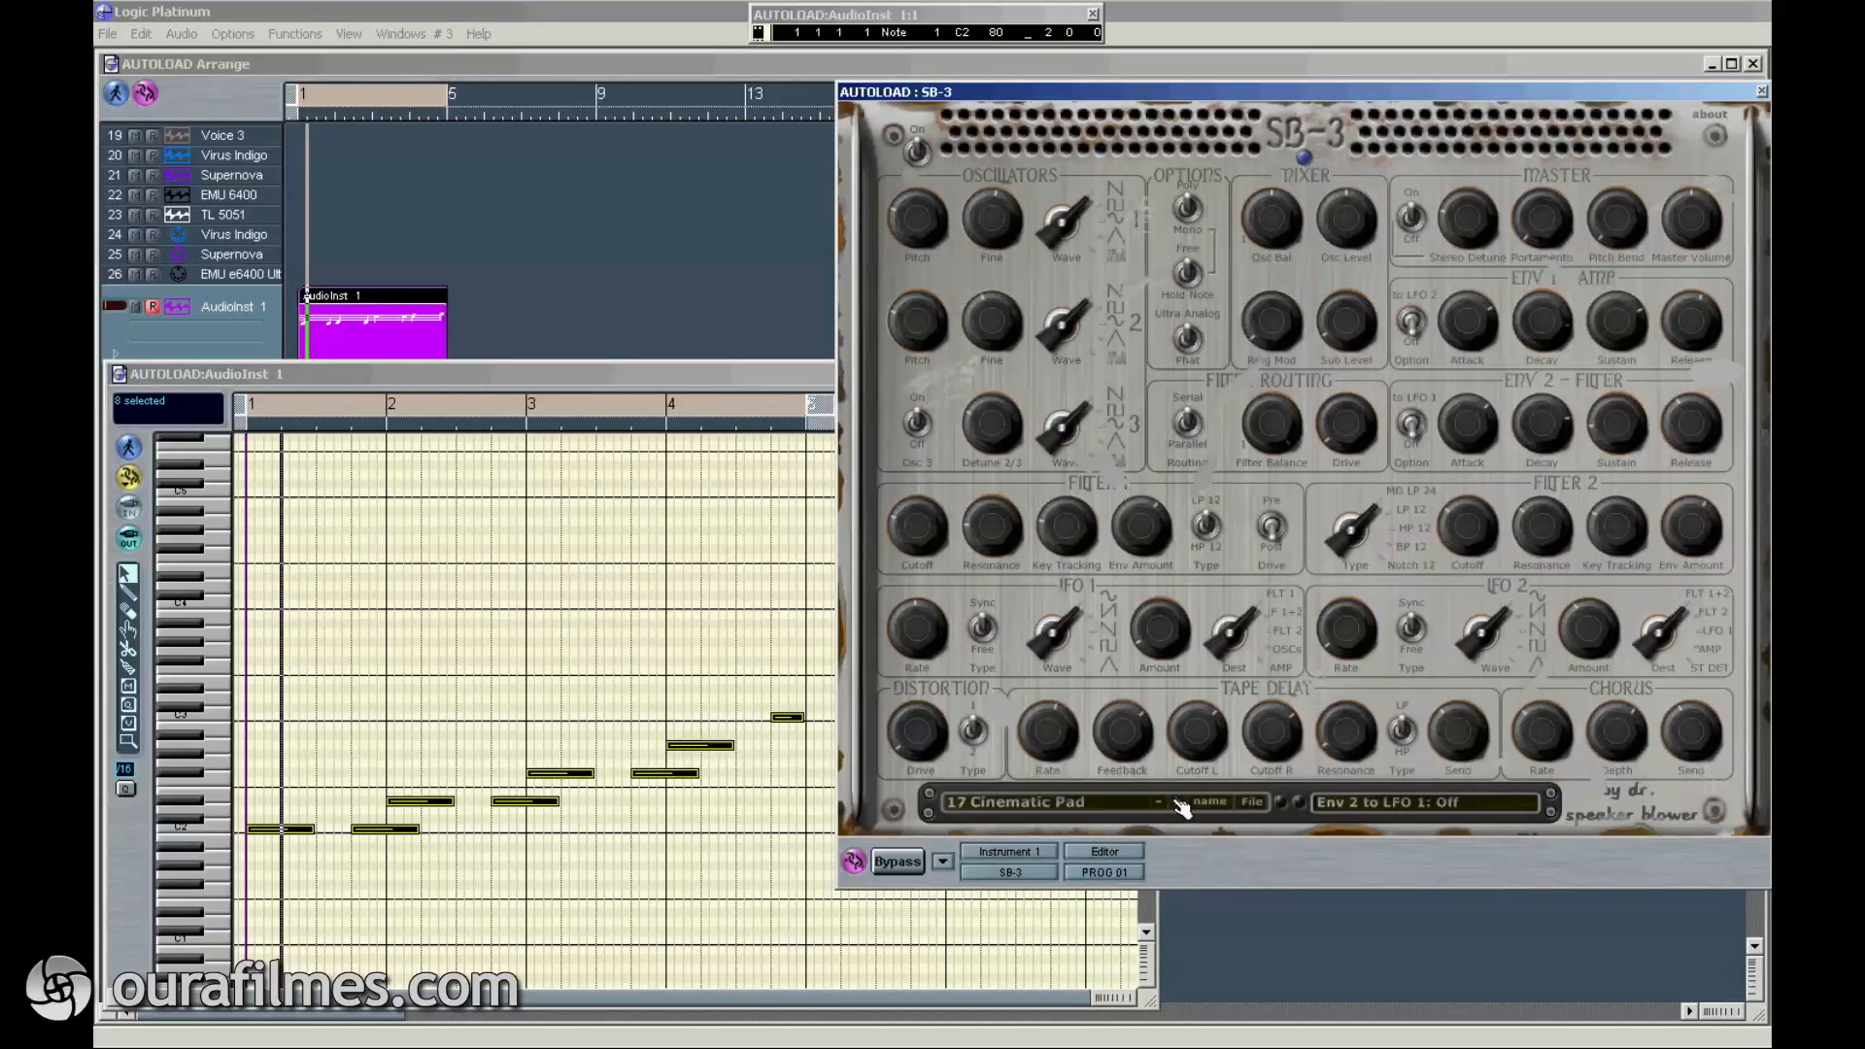
# Step: Audition the consecutive factory presets from Space Ship Bass through Space Ship Door FX, one after another
pyautogui.click(1181, 806)
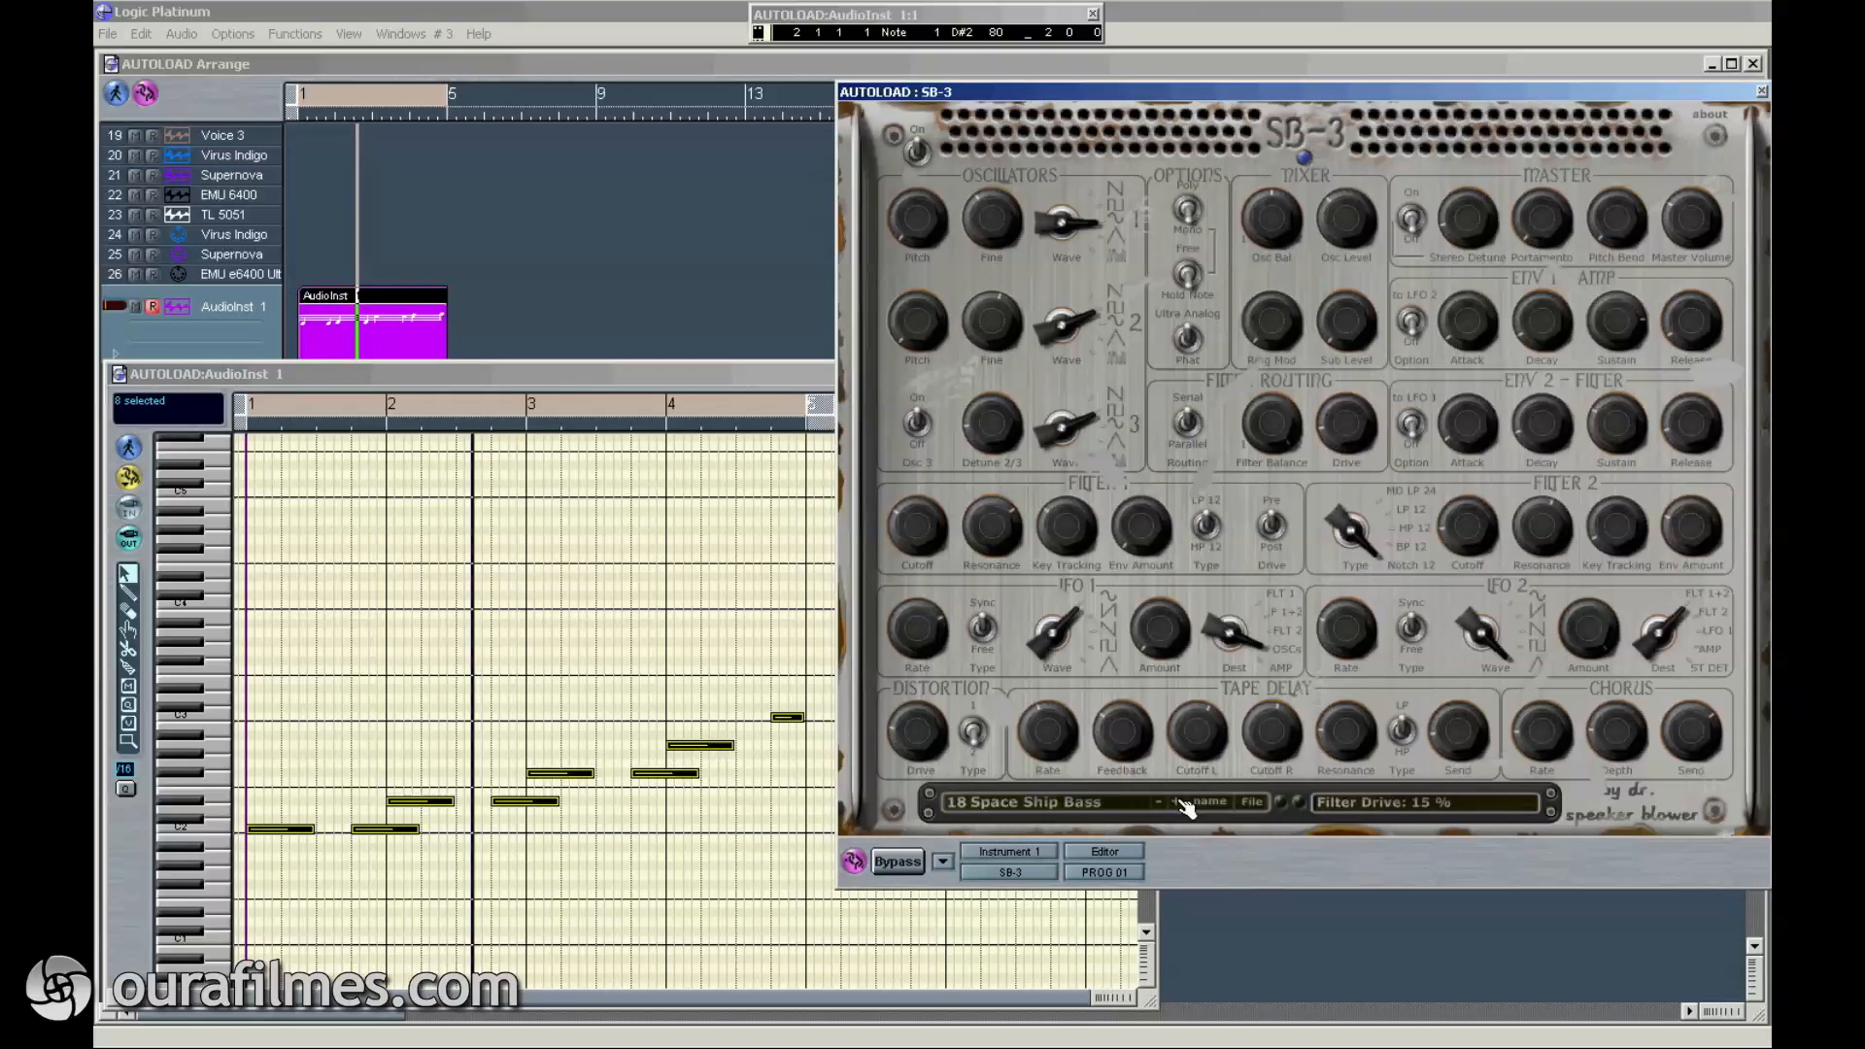
pyautogui.click(1184, 803)
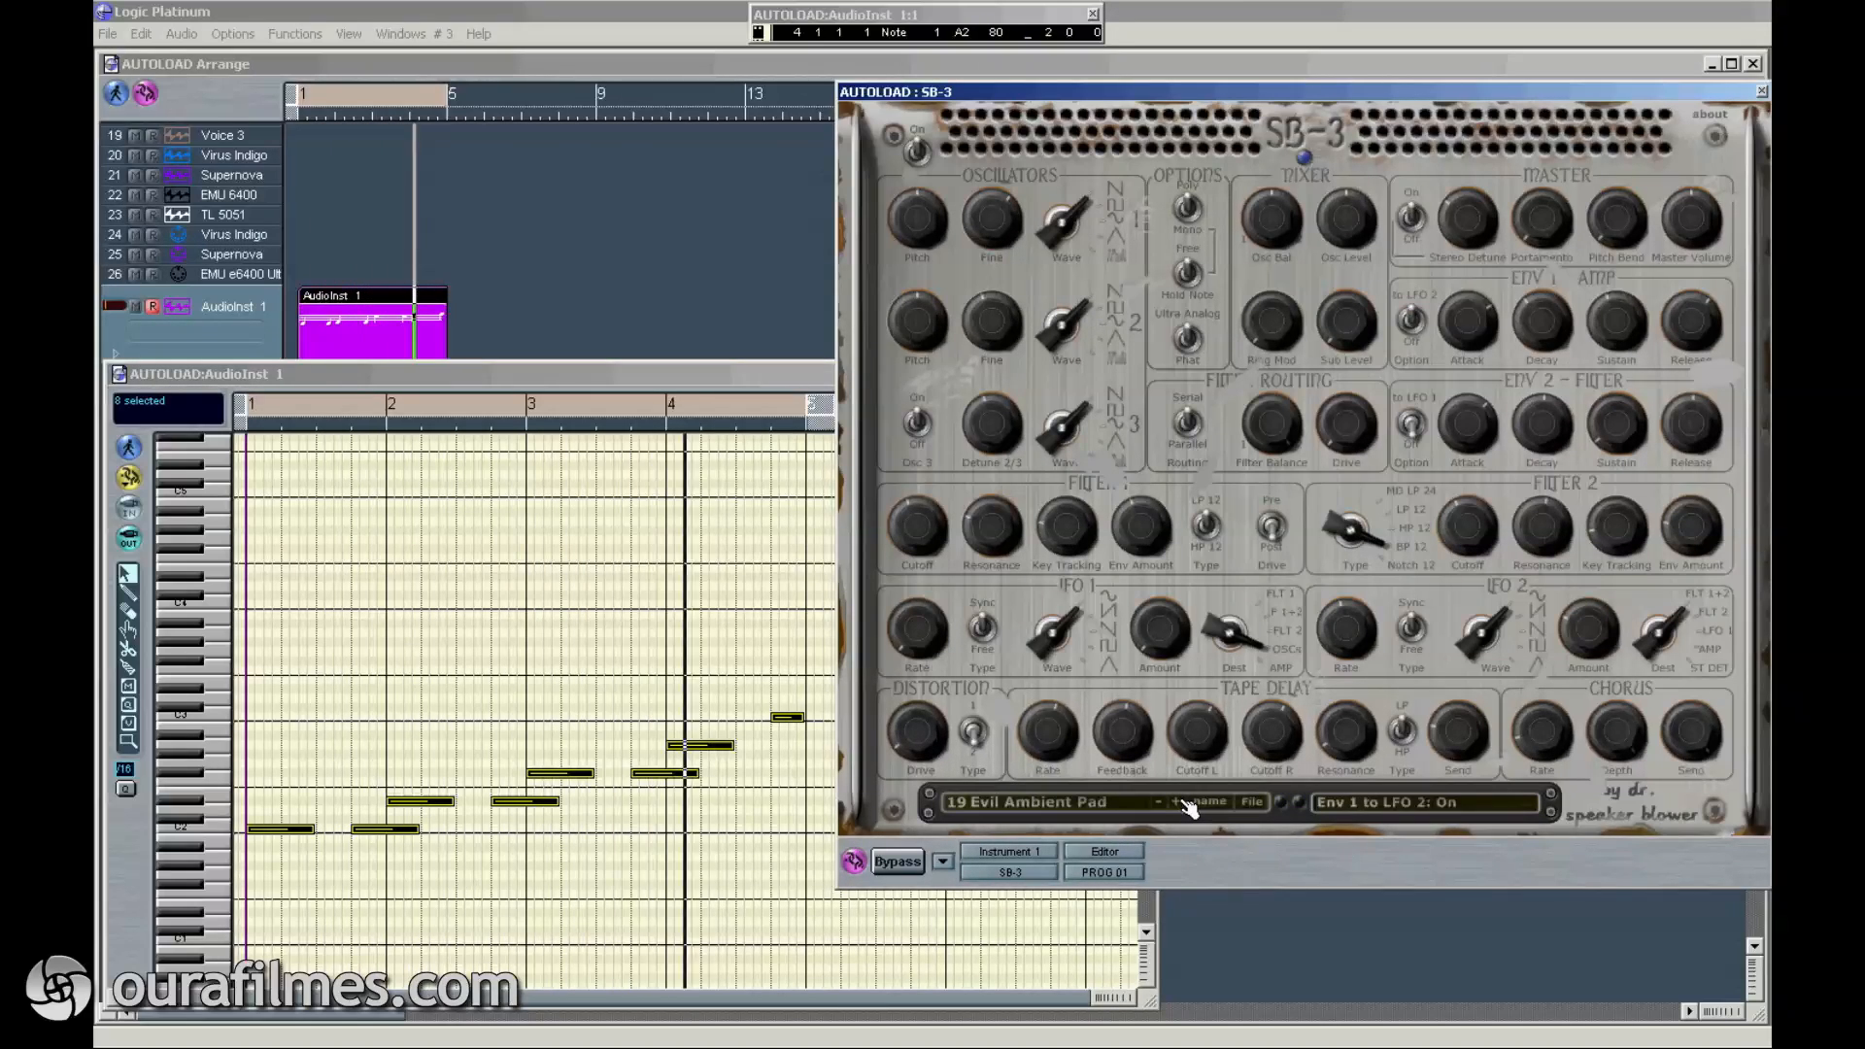
pyautogui.click(1186, 803)
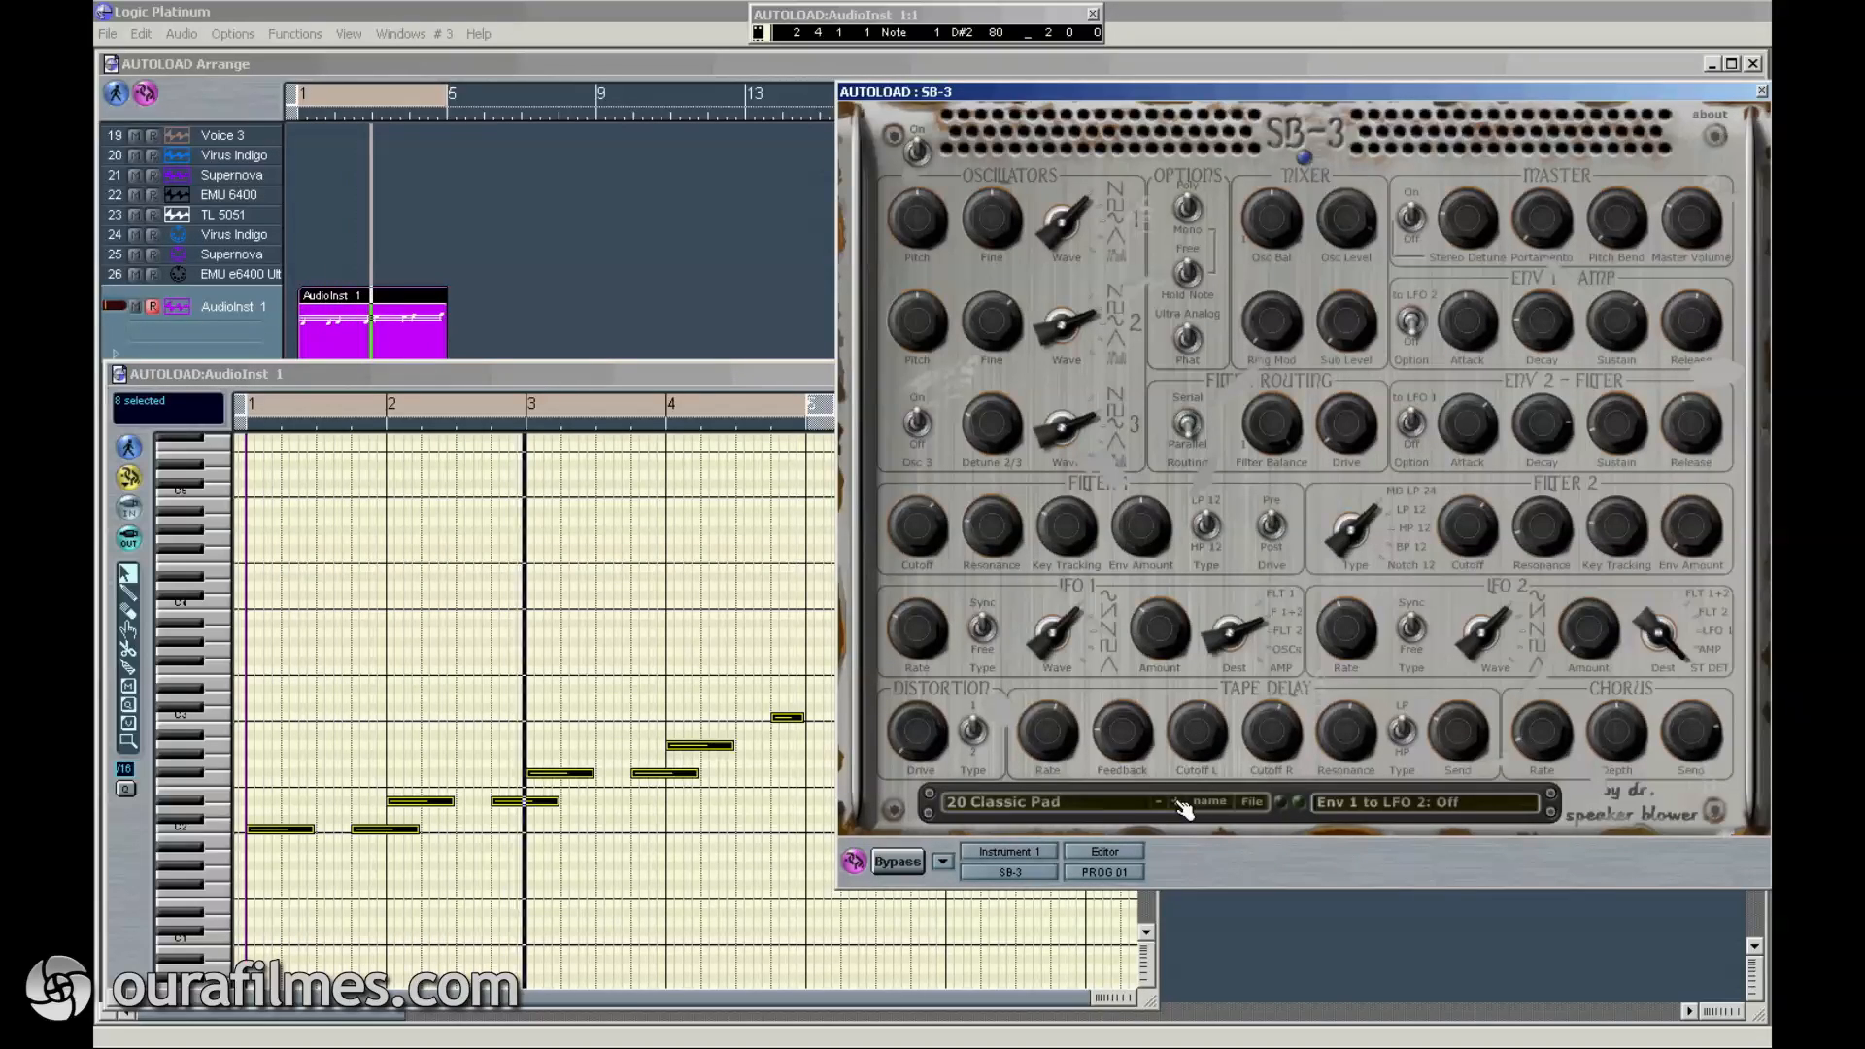
pyautogui.click(1184, 804)
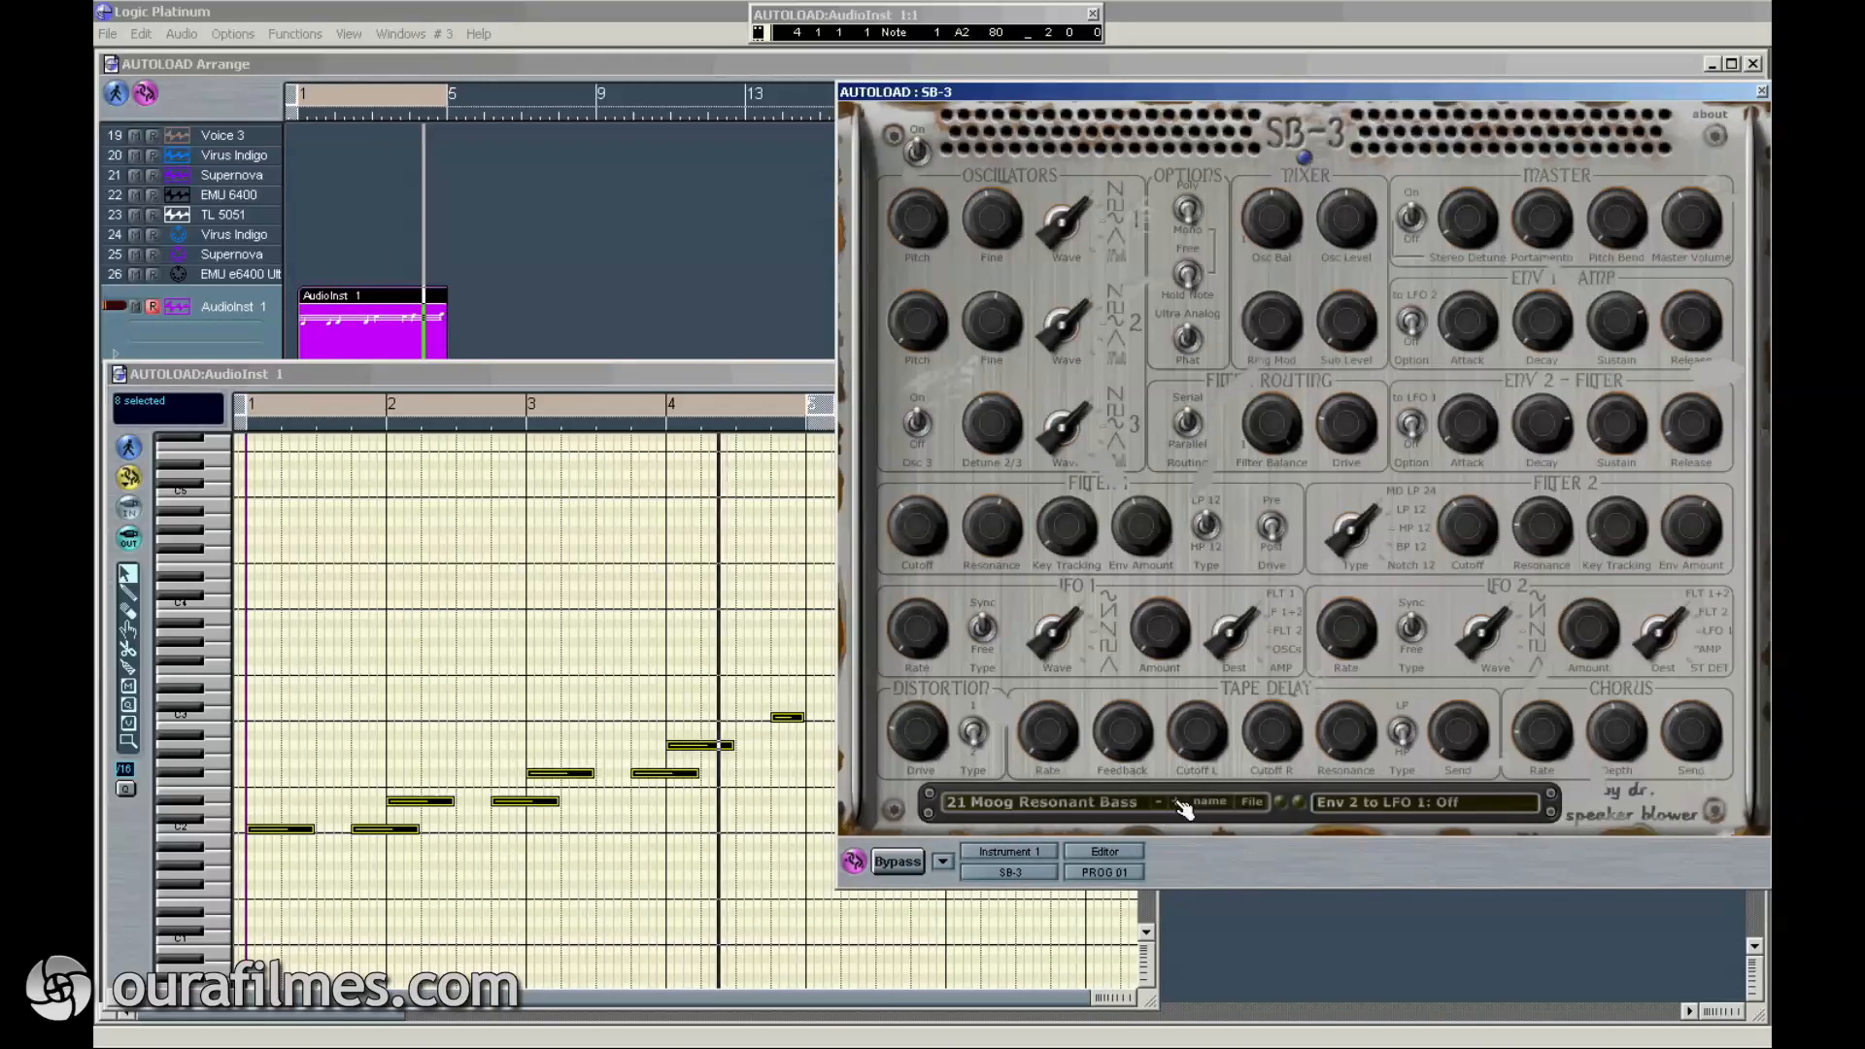
pyautogui.click(1183, 803)
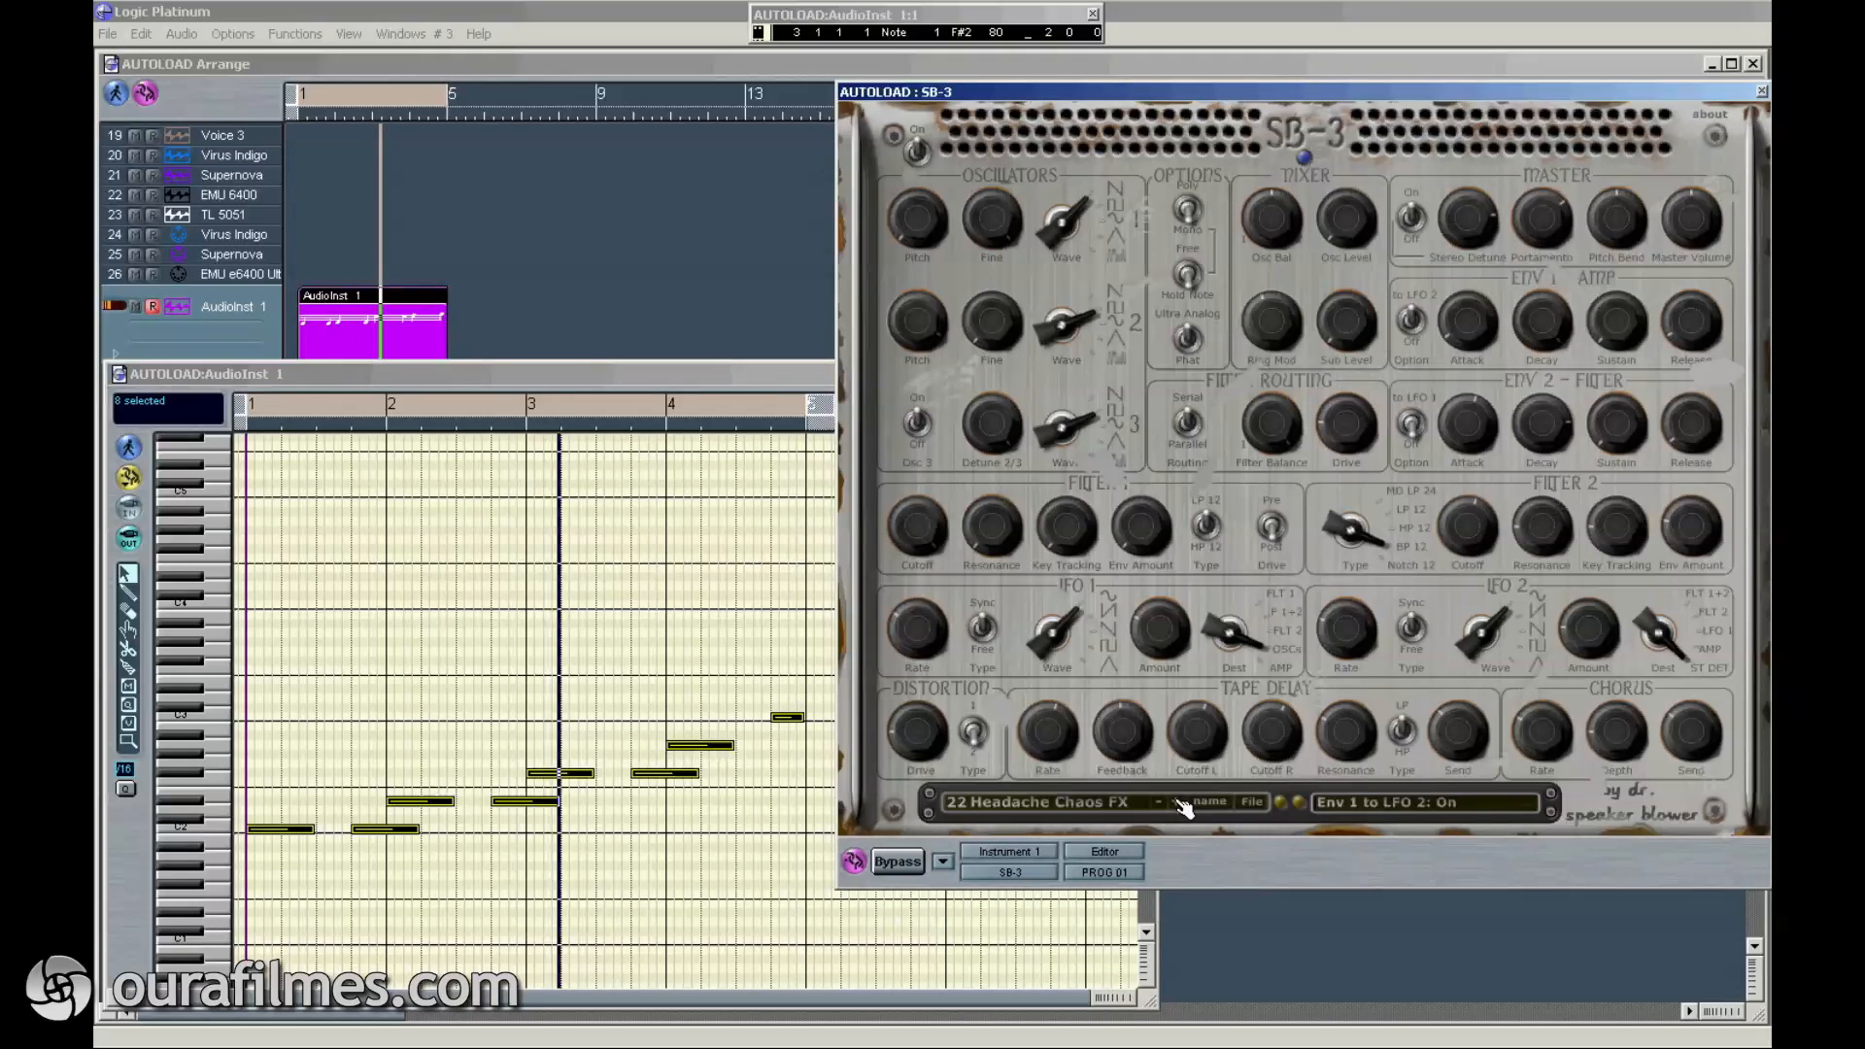
pyautogui.click(1184, 804)
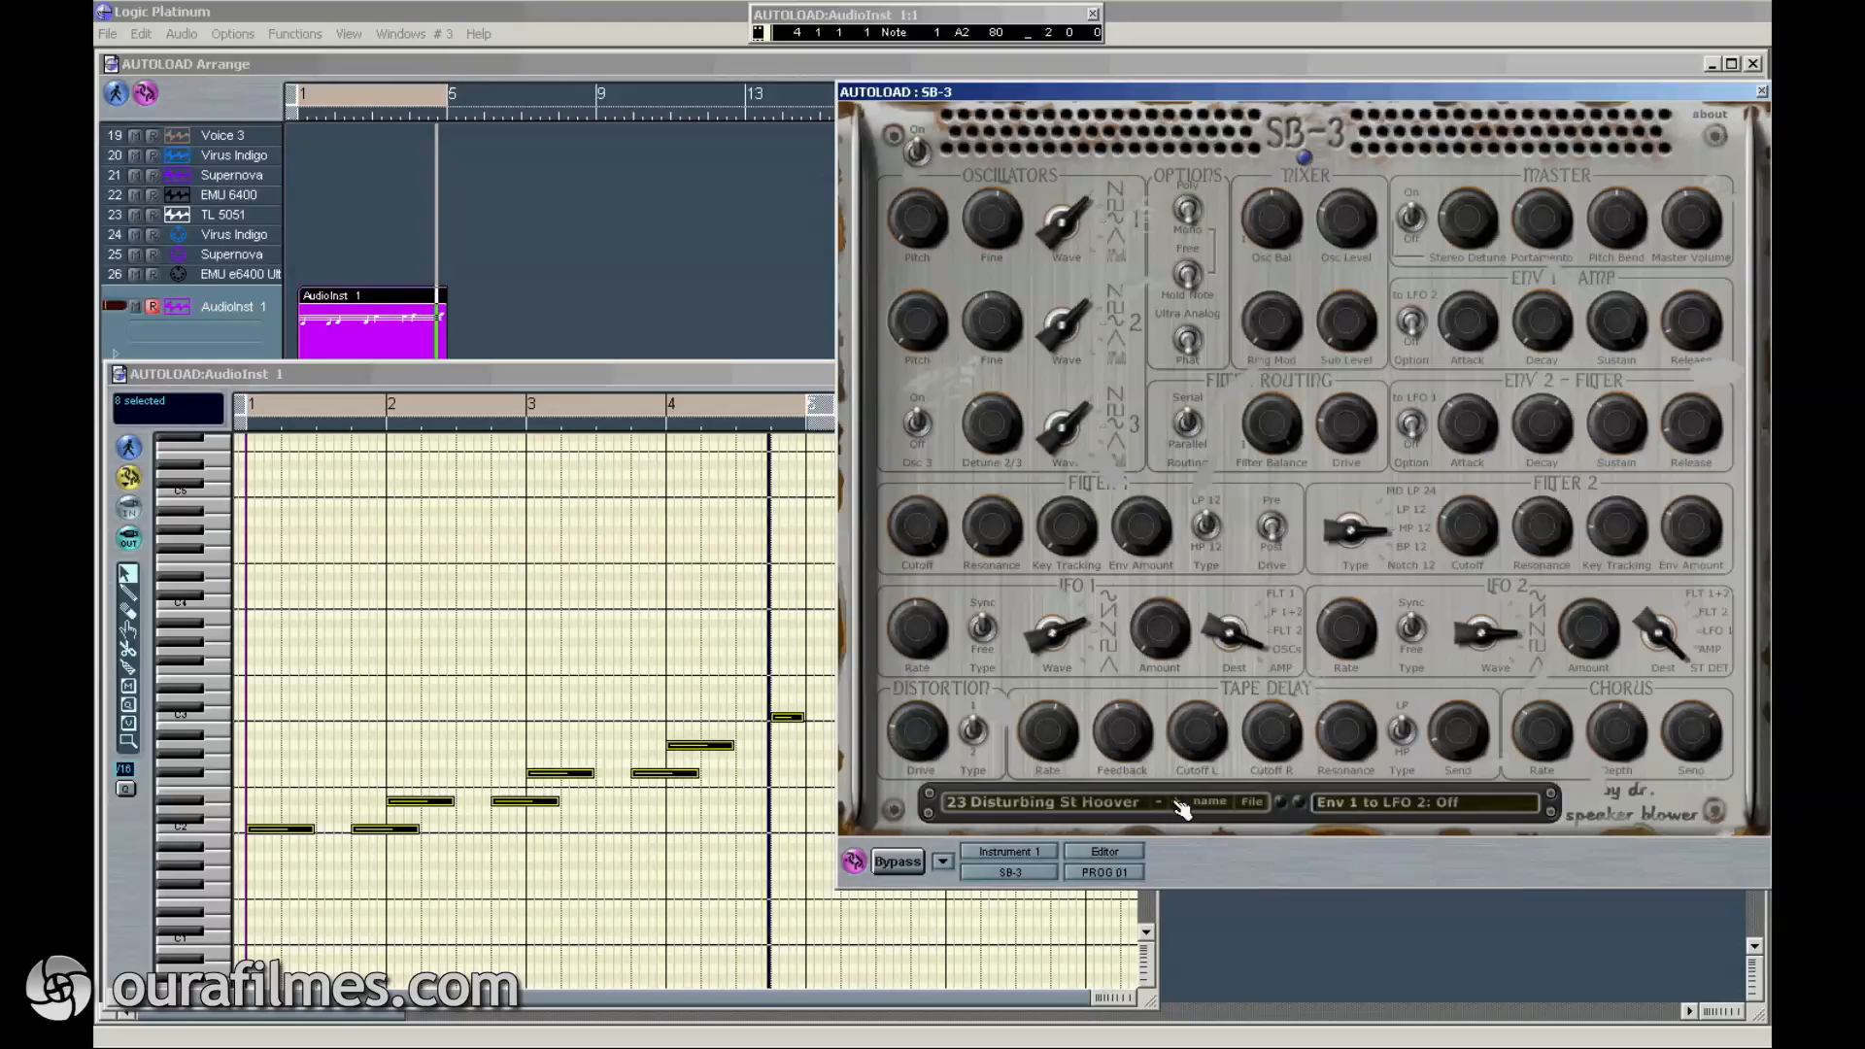
pyautogui.click(1183, 803)
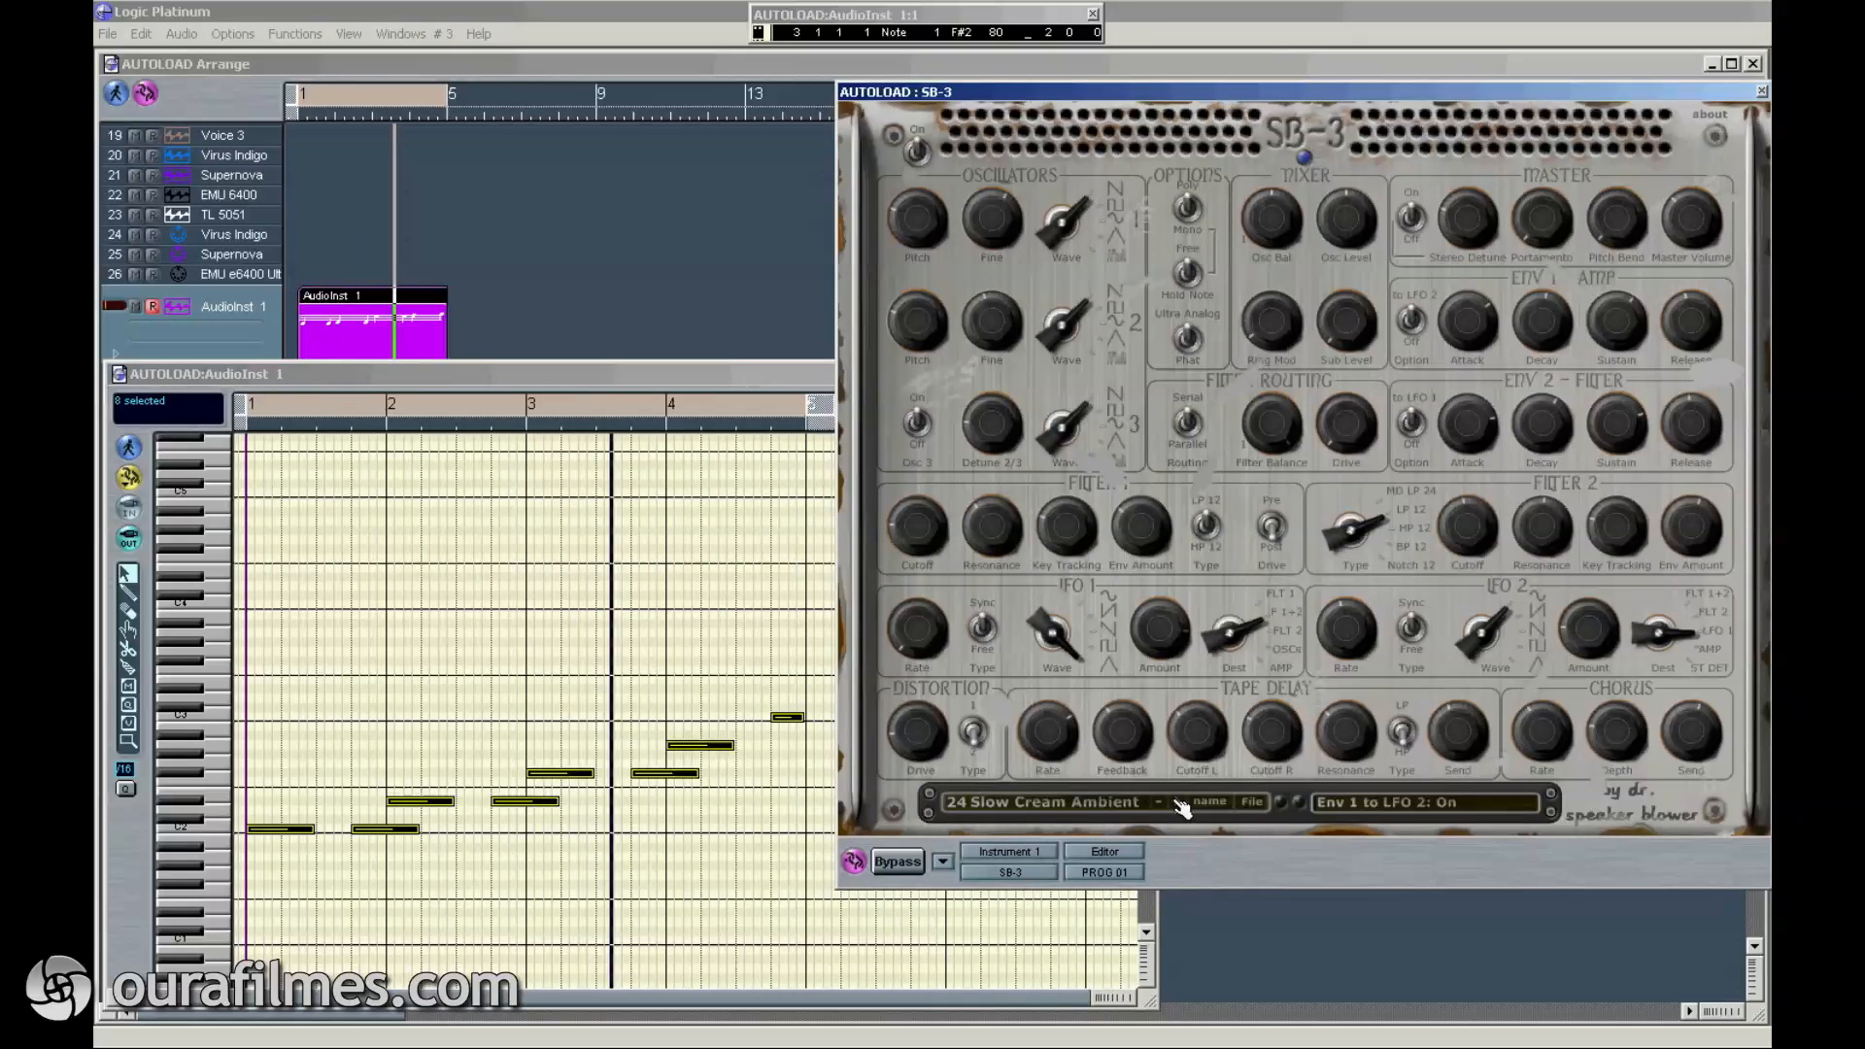
pyautogui.click(1183, 804)
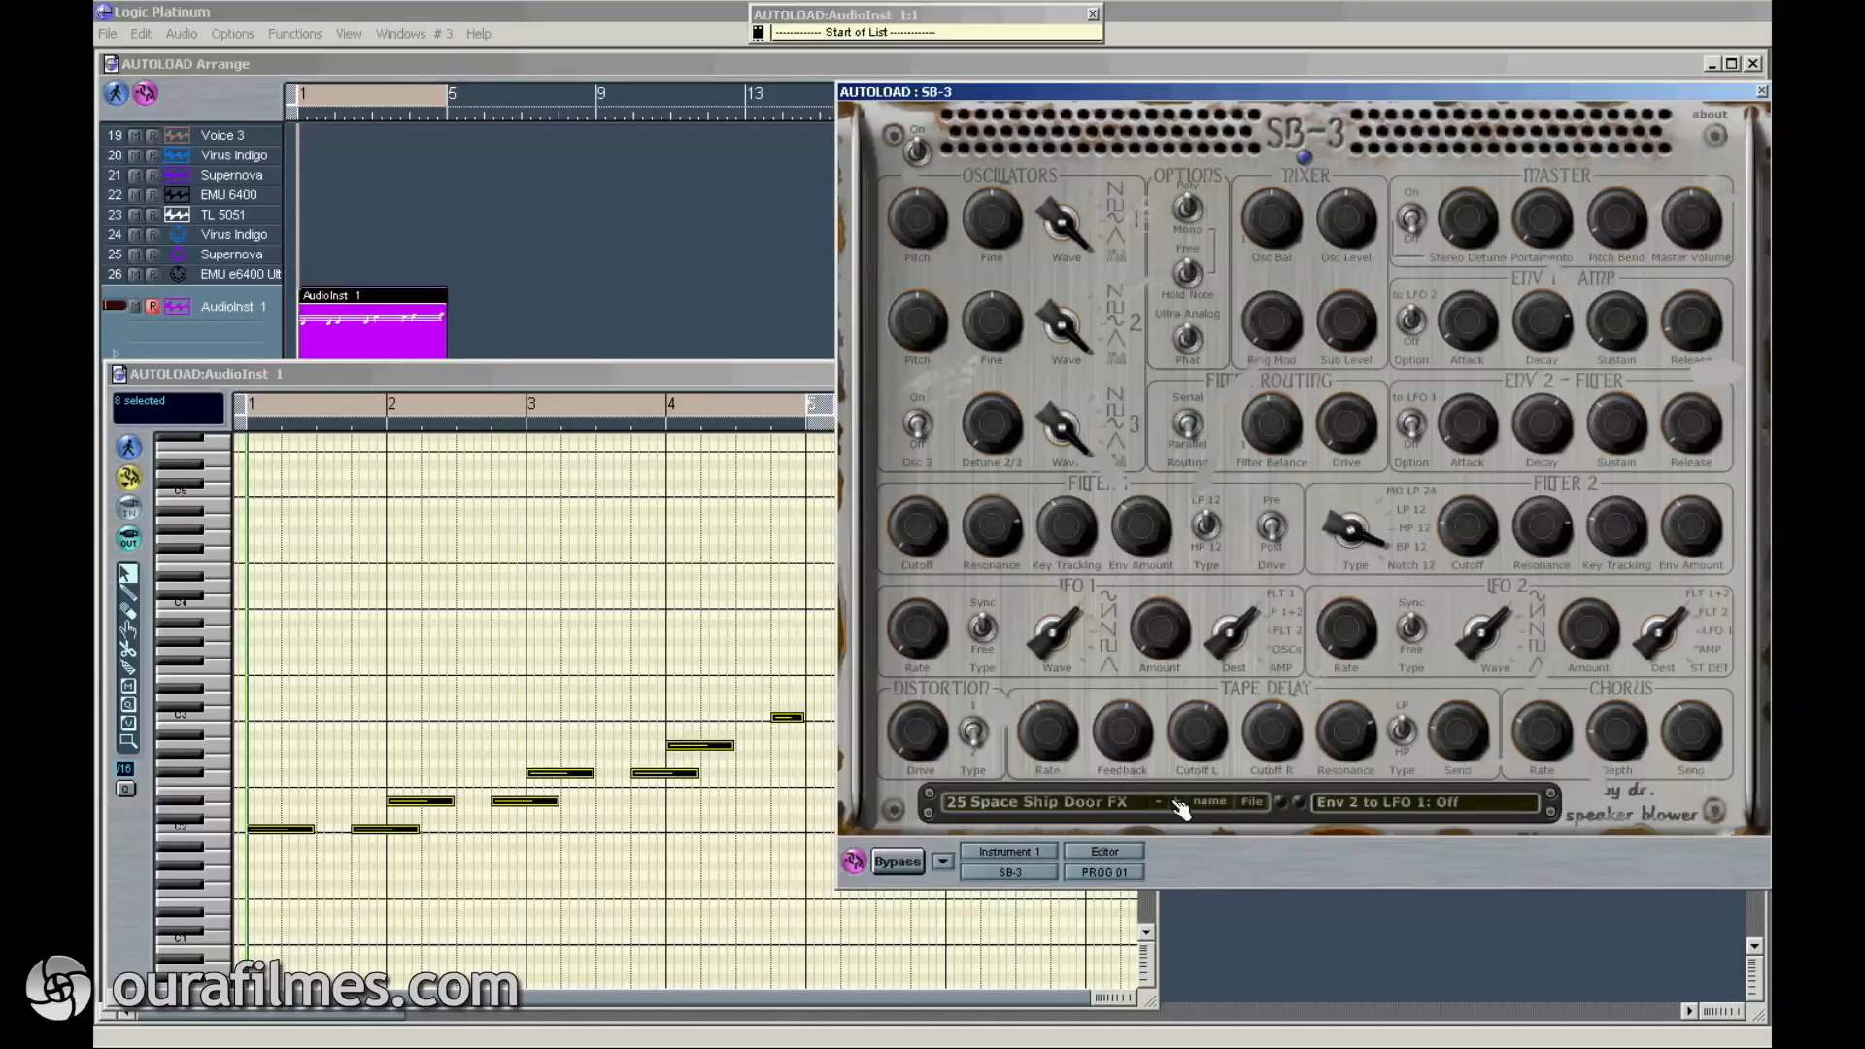
# Step: Audition the factory presets one by one from Hardcore Low Bass through Lfo Lead on the looping bass line
pyautogui.click(1183, 804)
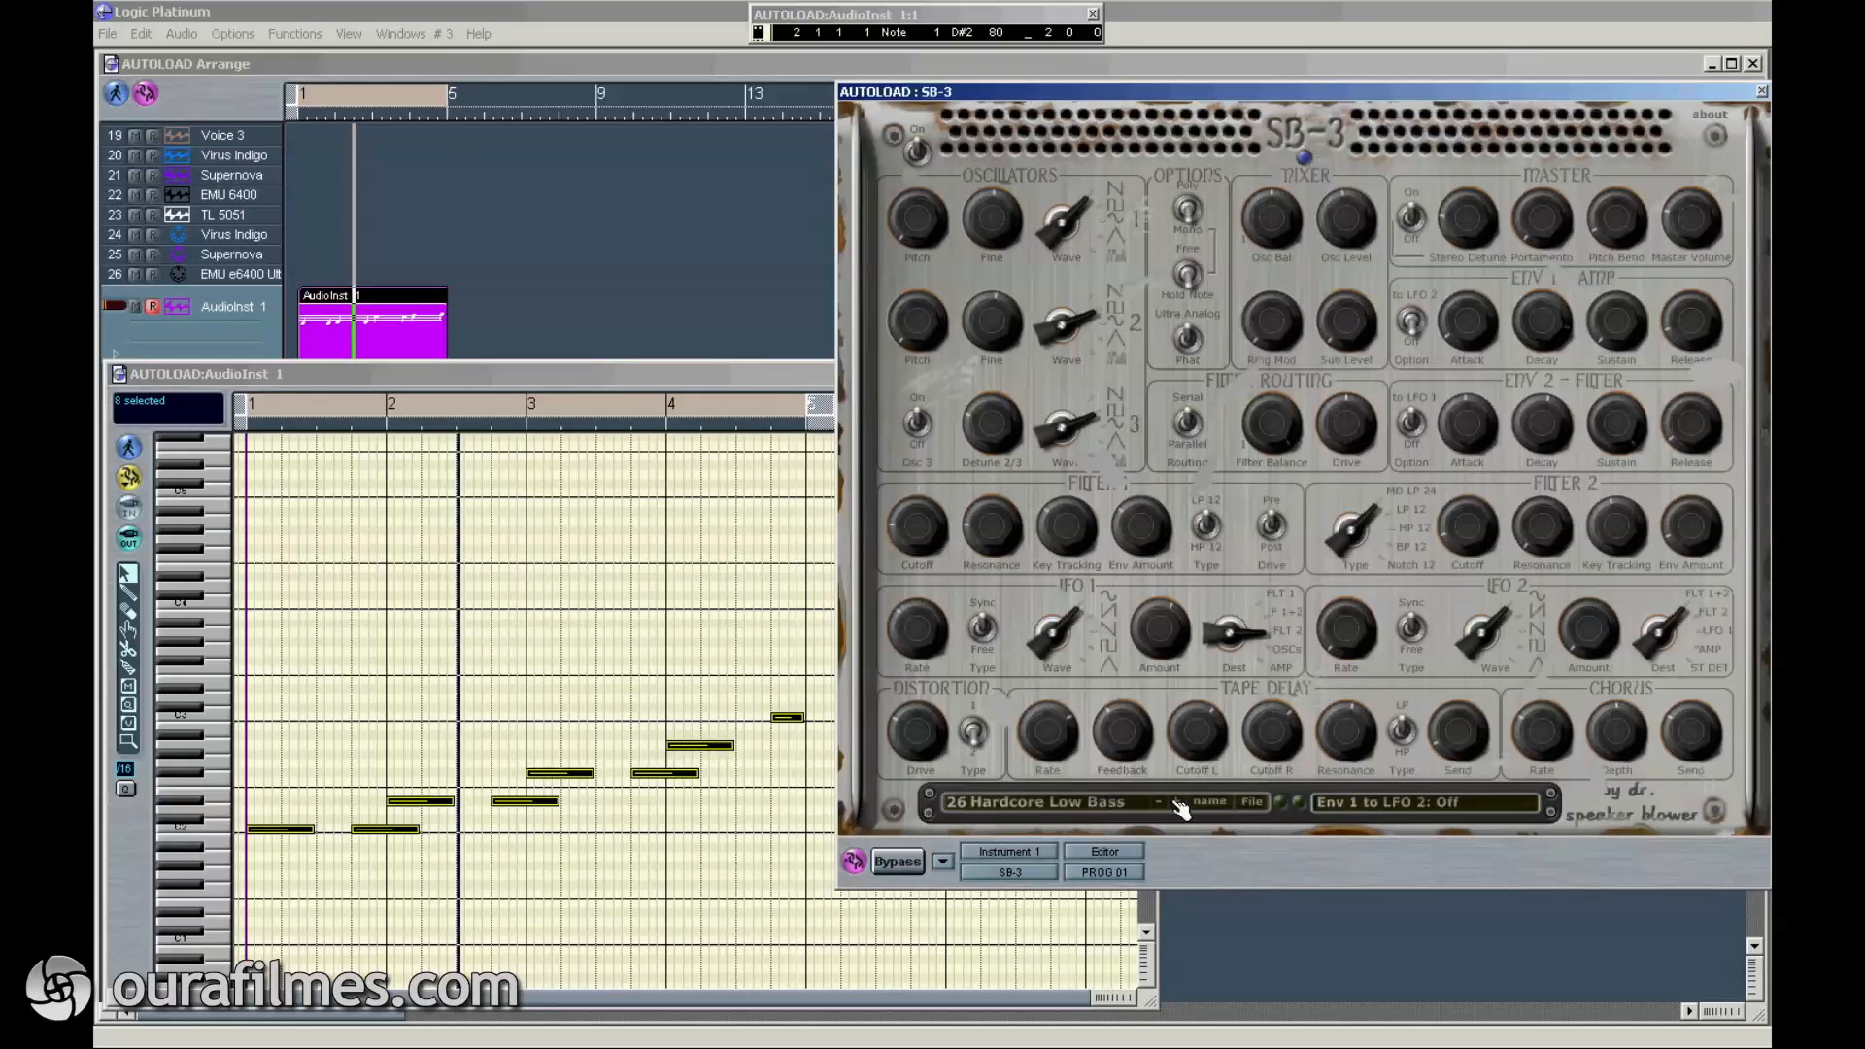
pyautogui.click(1181, 804)
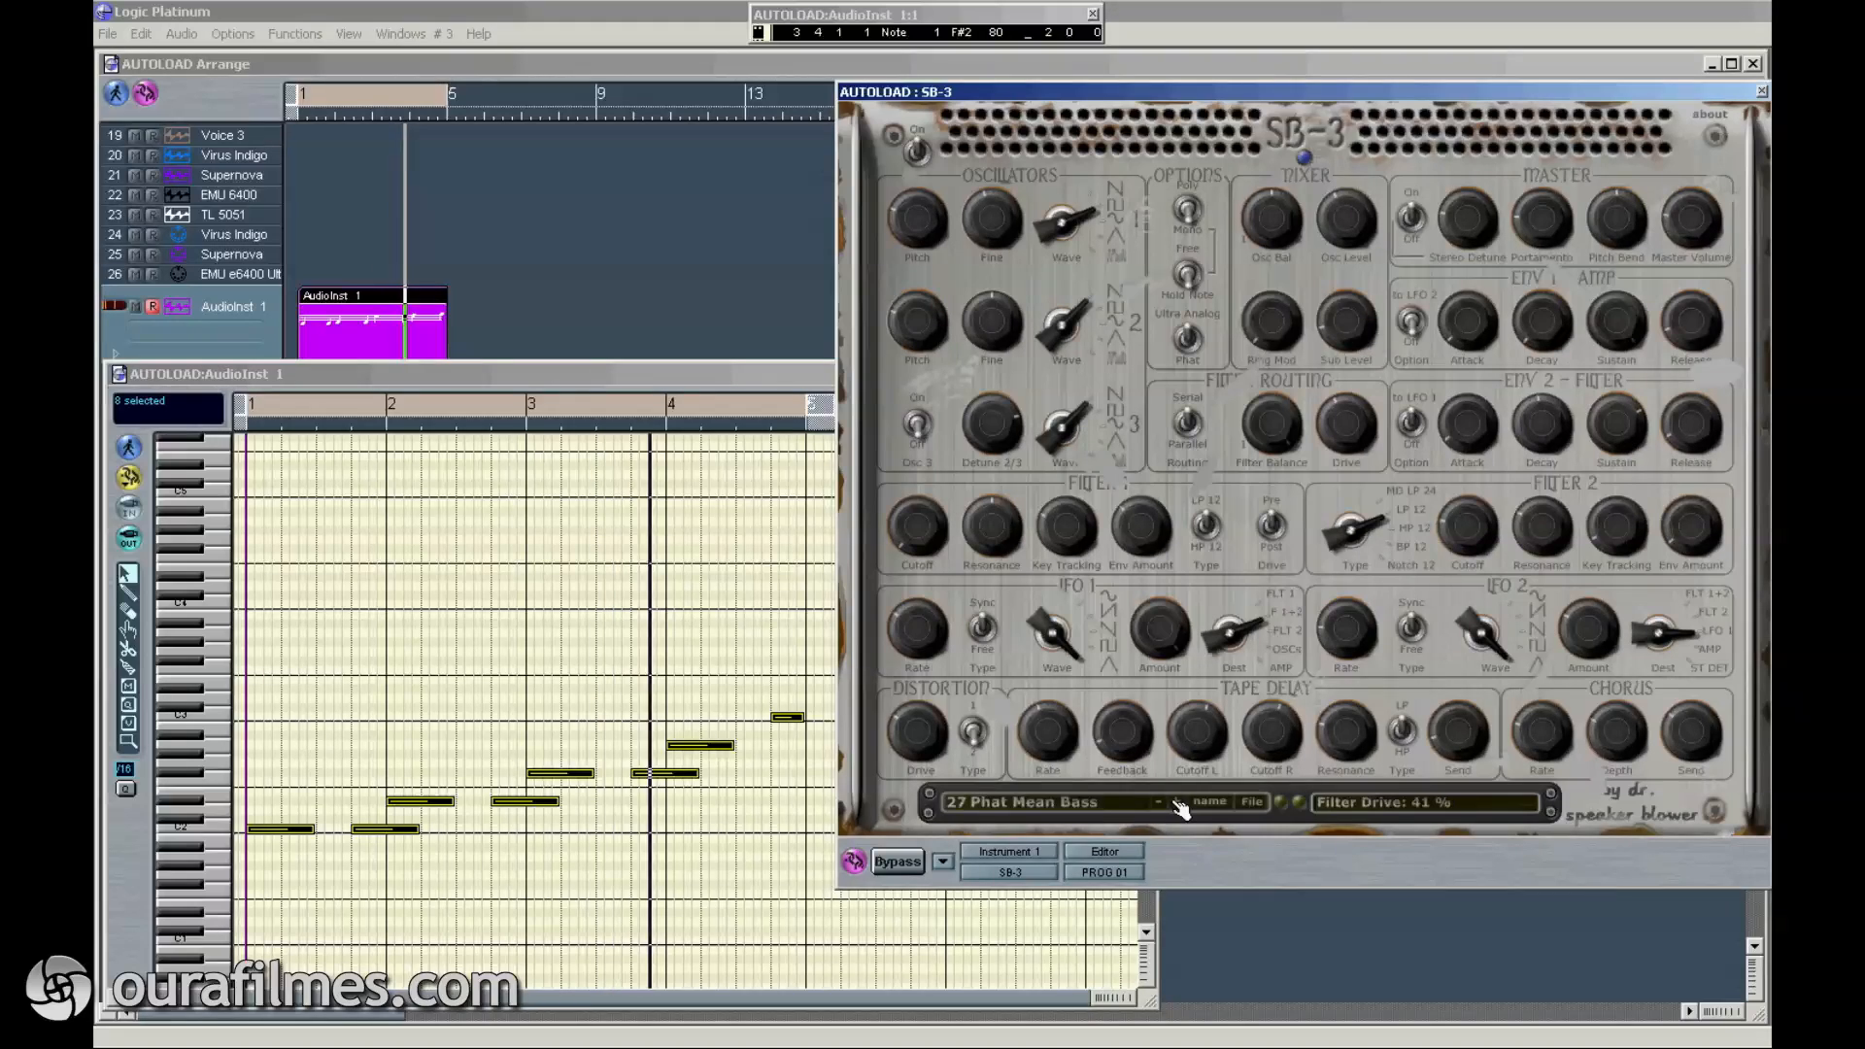
pyautogui.click(1182, 804)
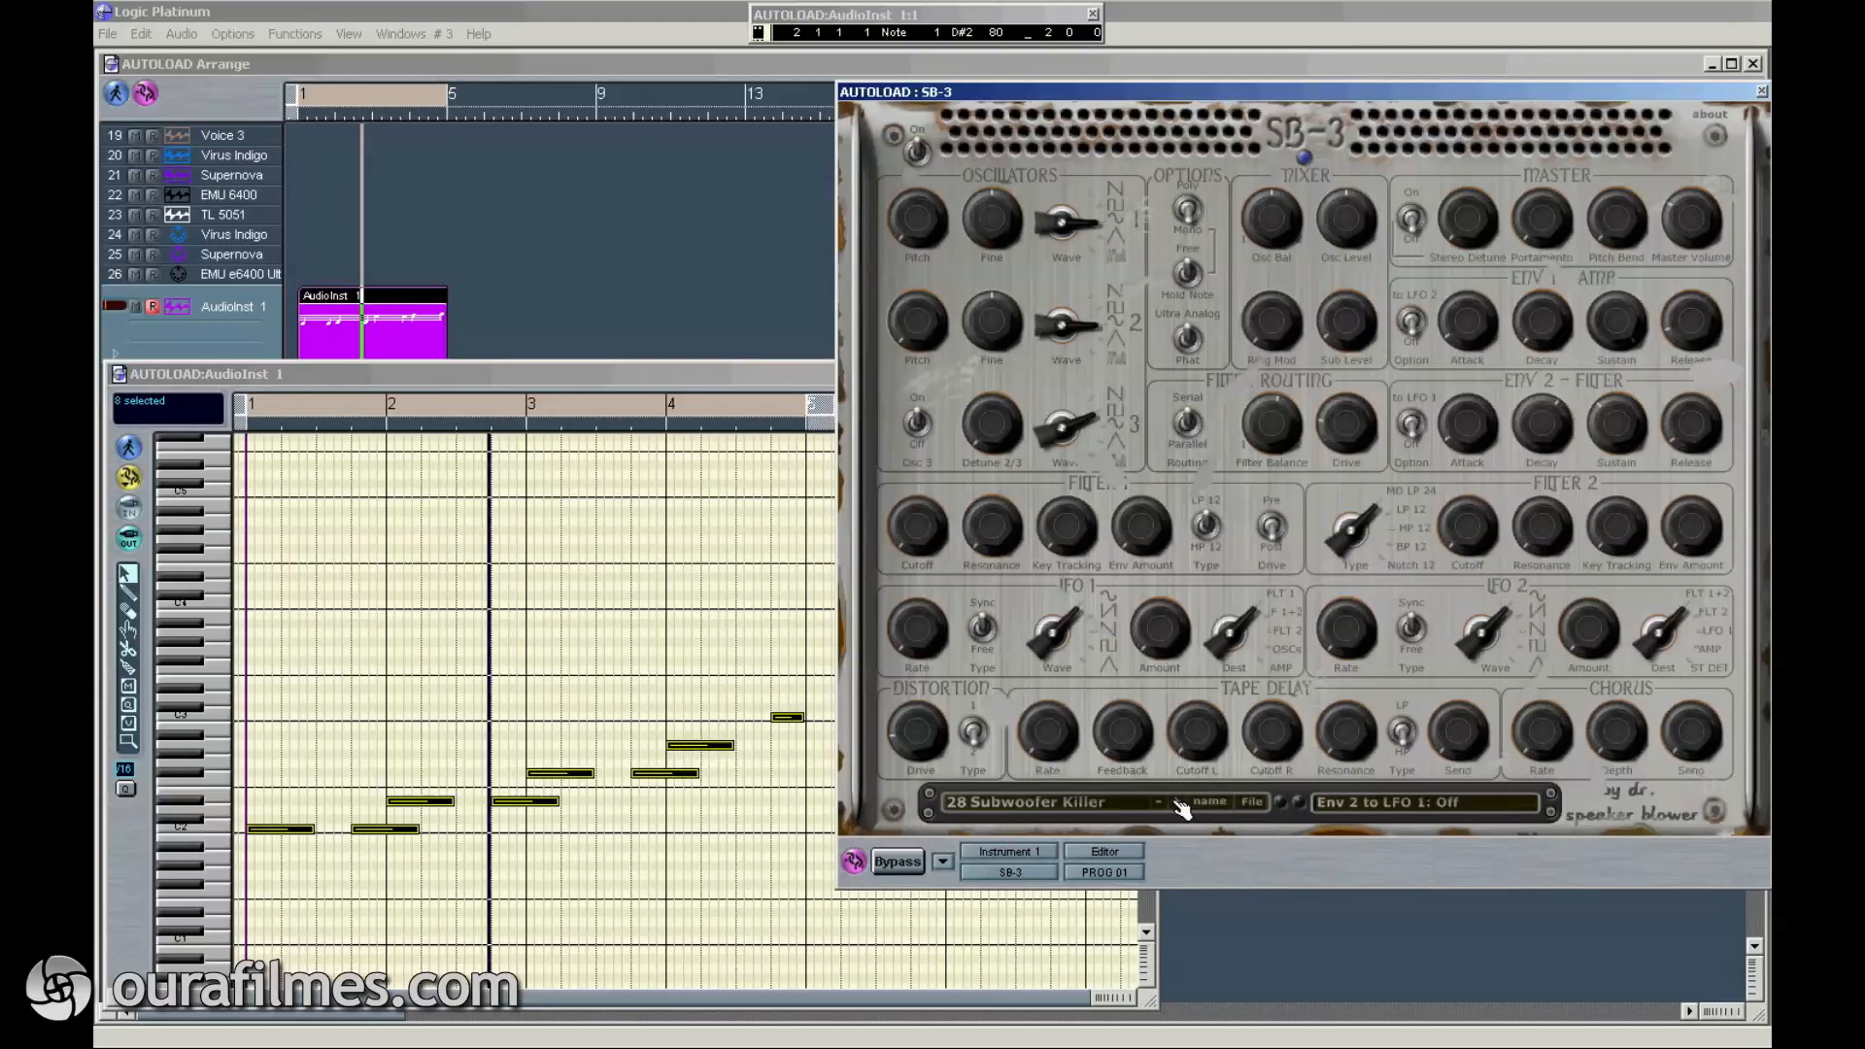
pyautogui.click(1181, 805)
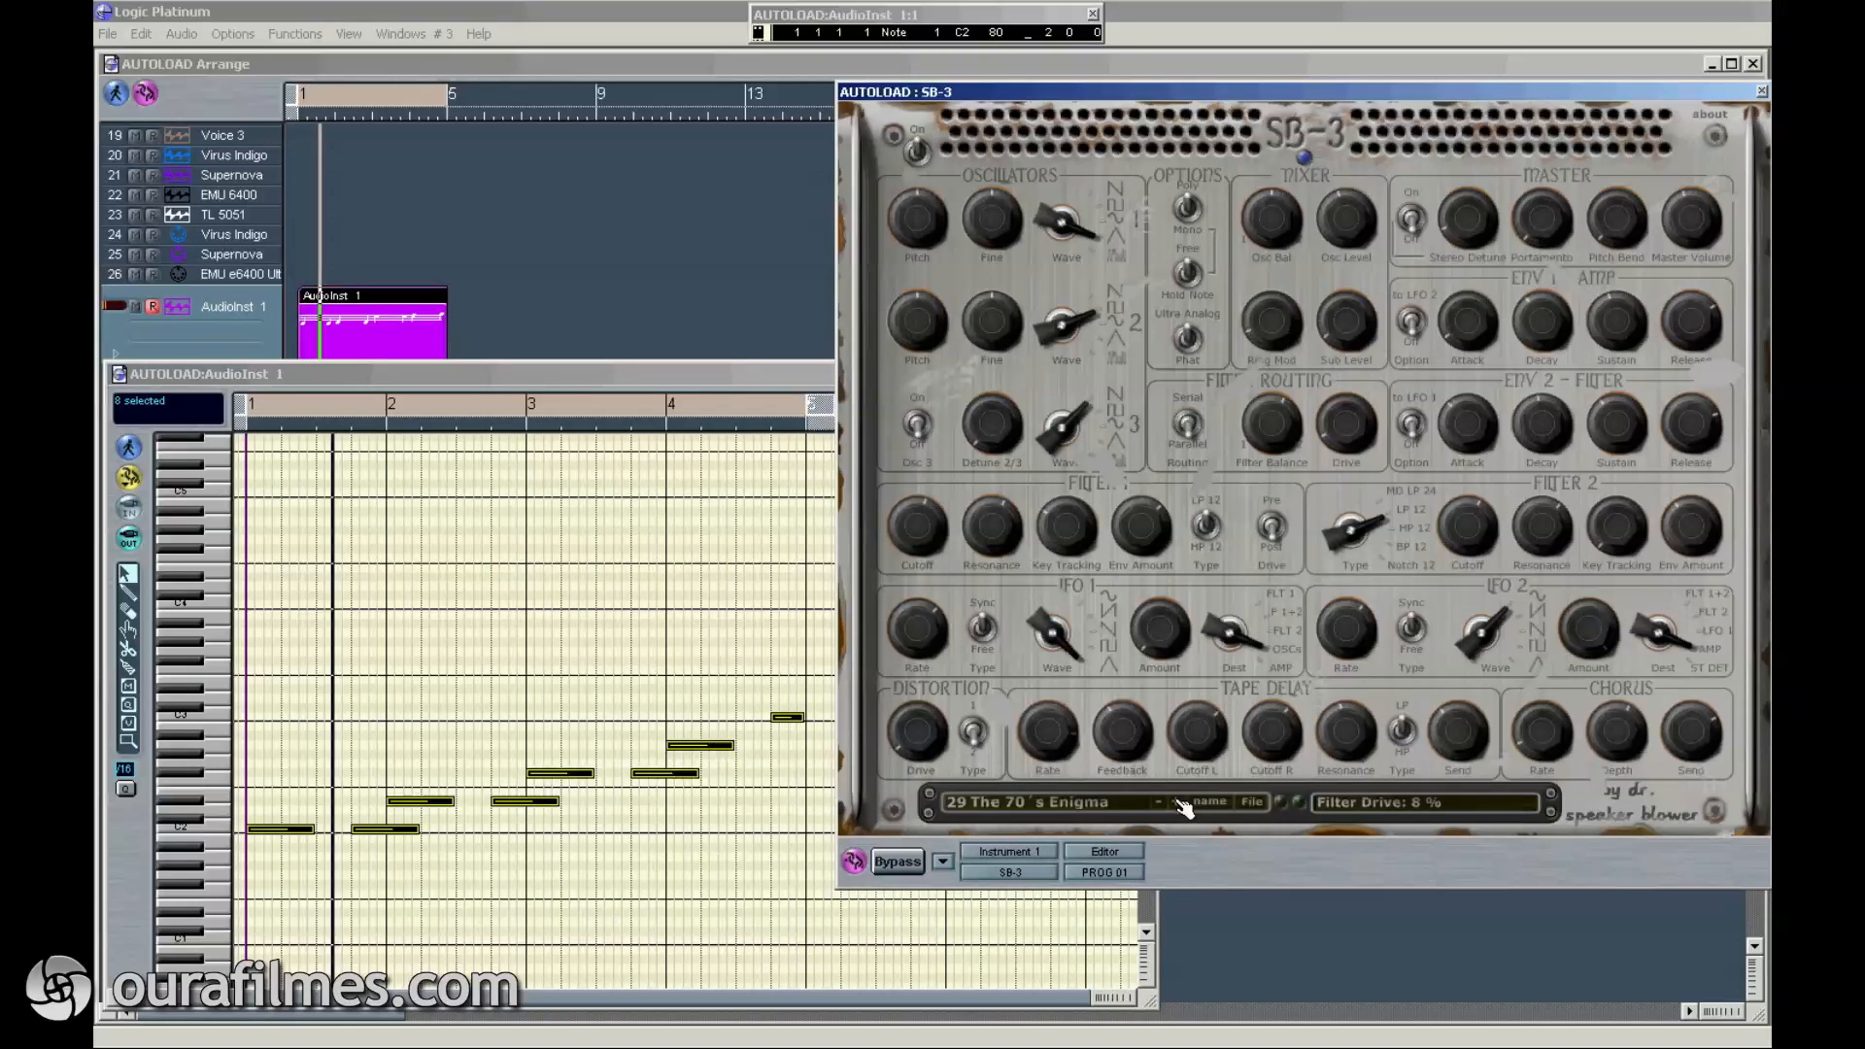
pyautogui.click(1181, 804)
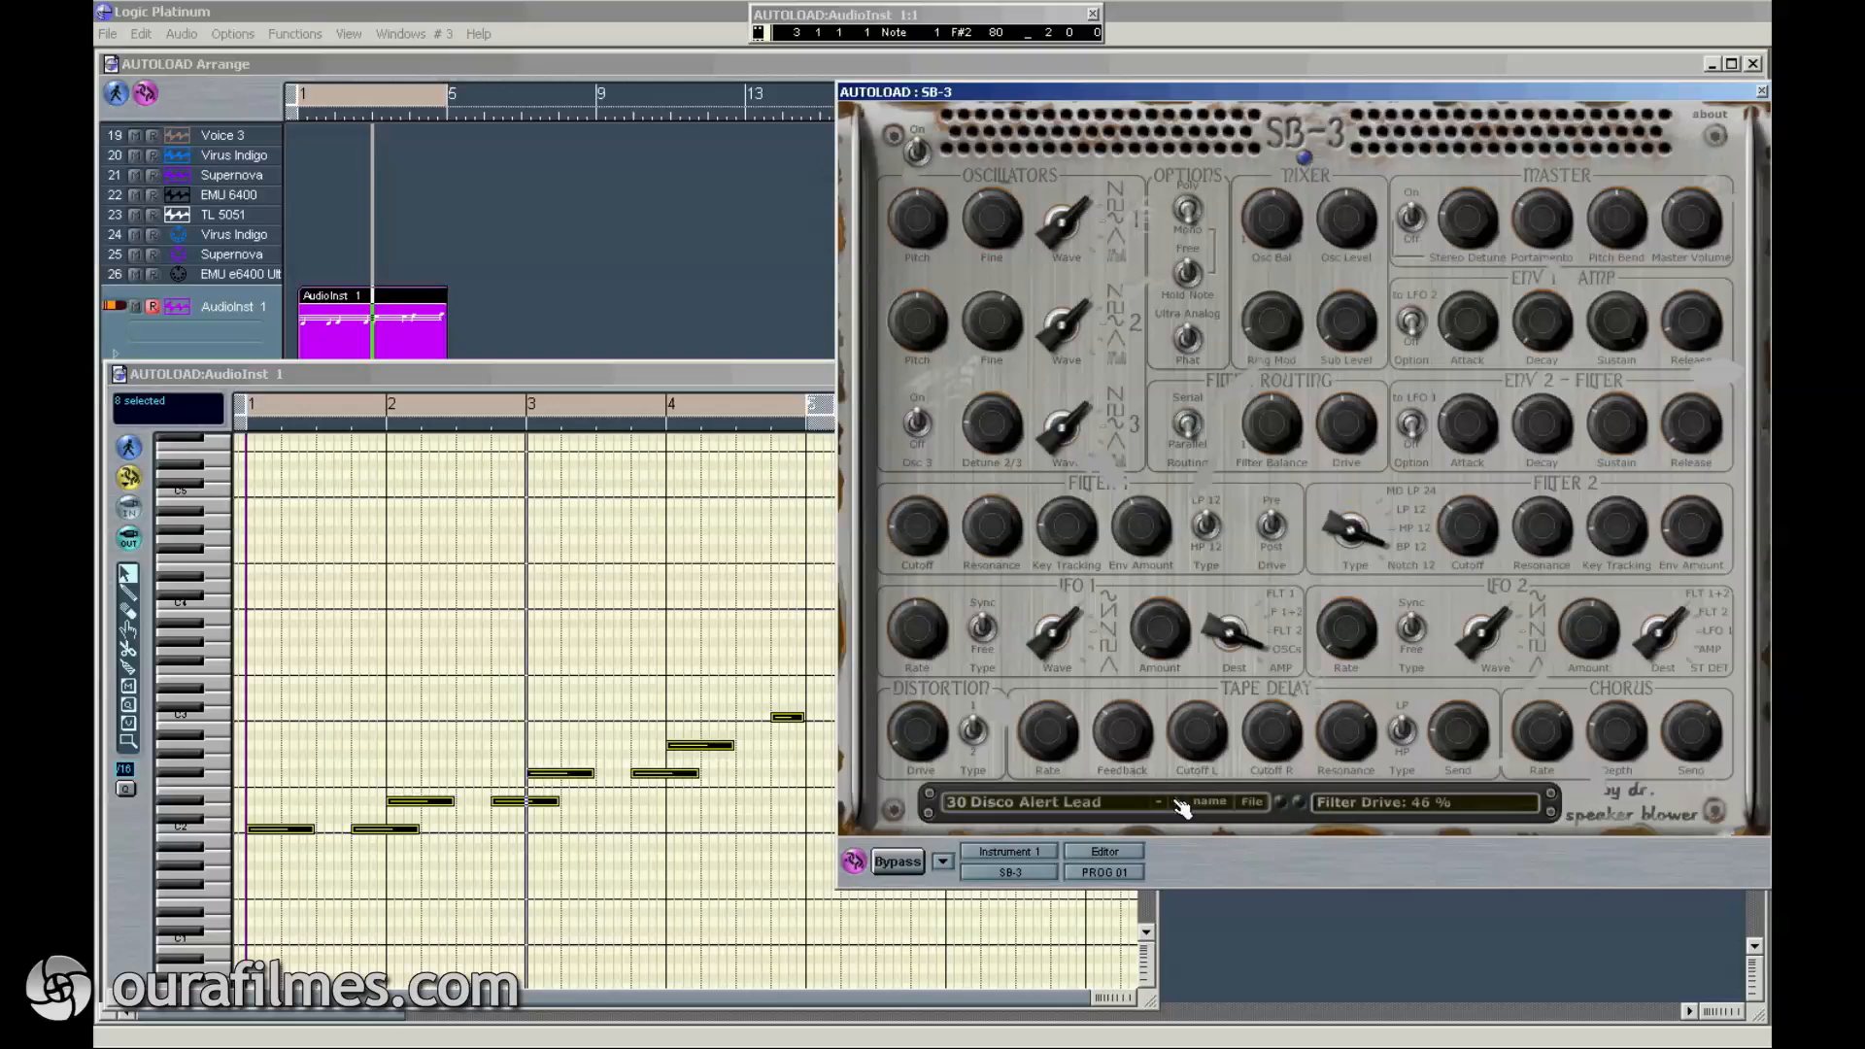
pyautogui.click(1181, 805)
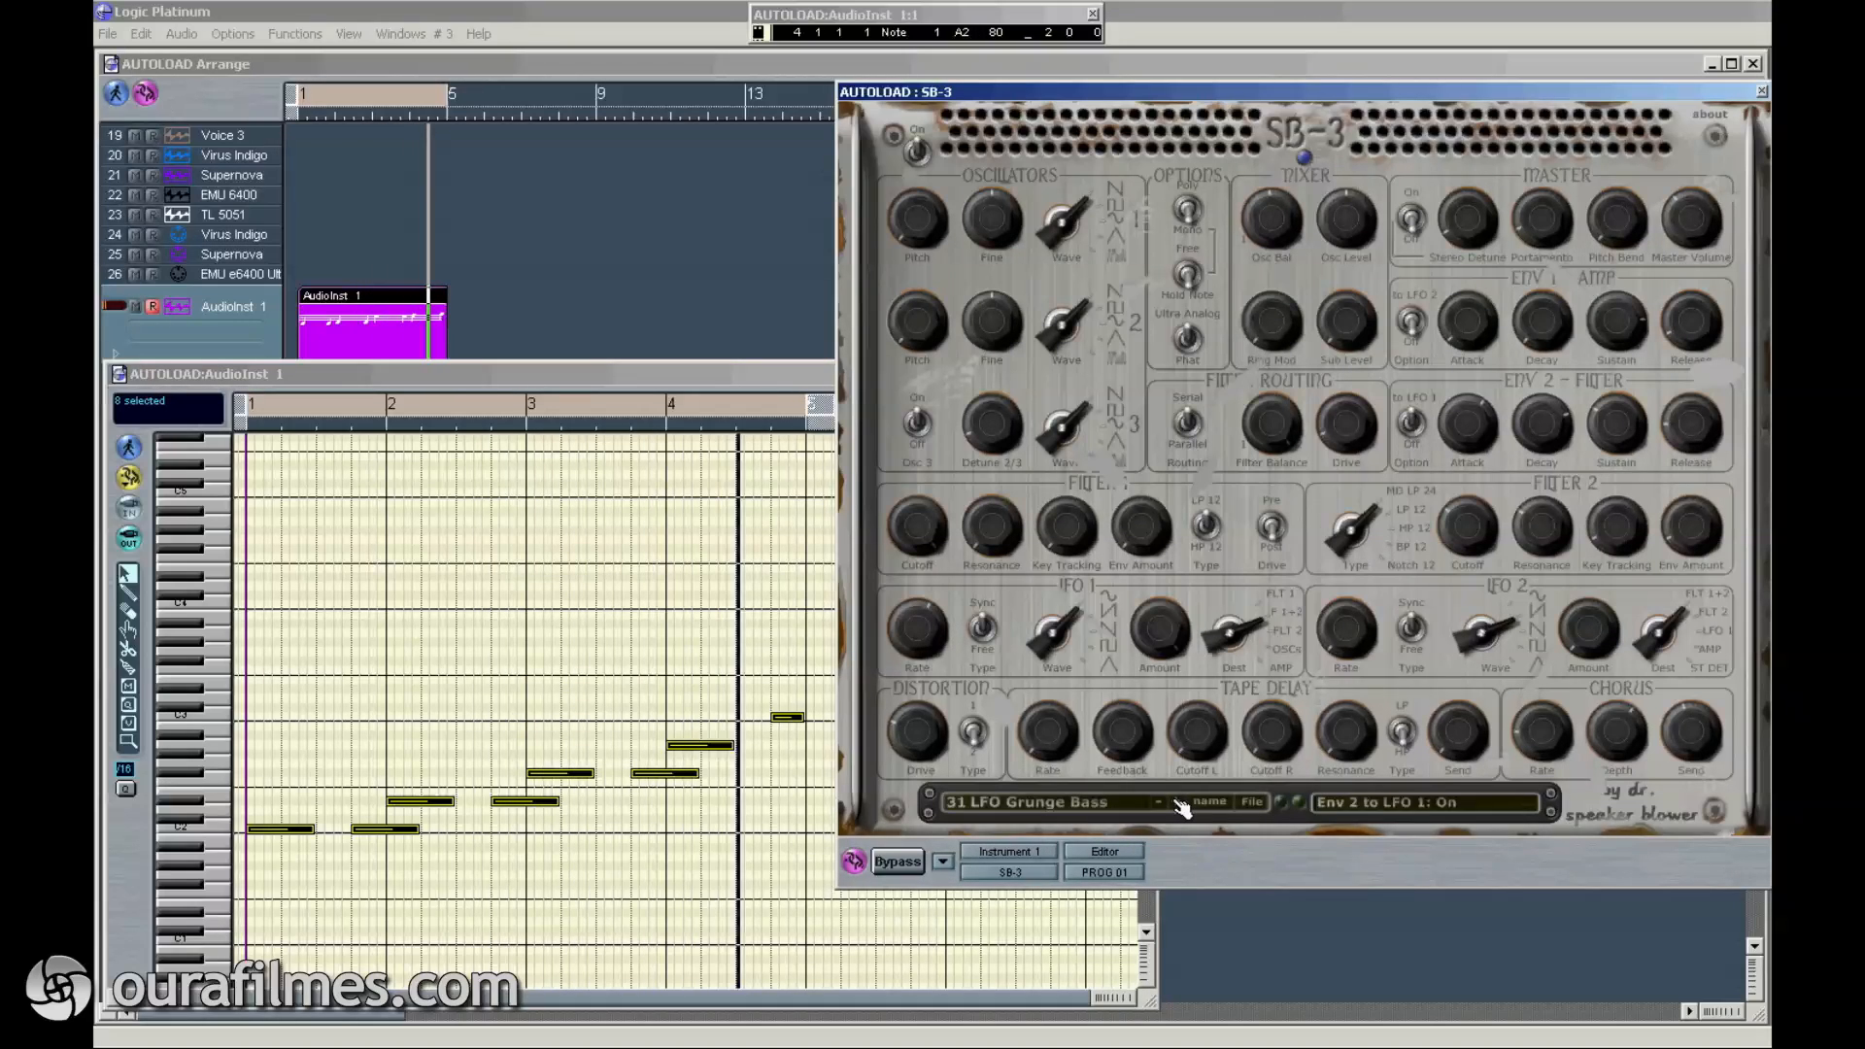
pyautogui.click(1181, 805)
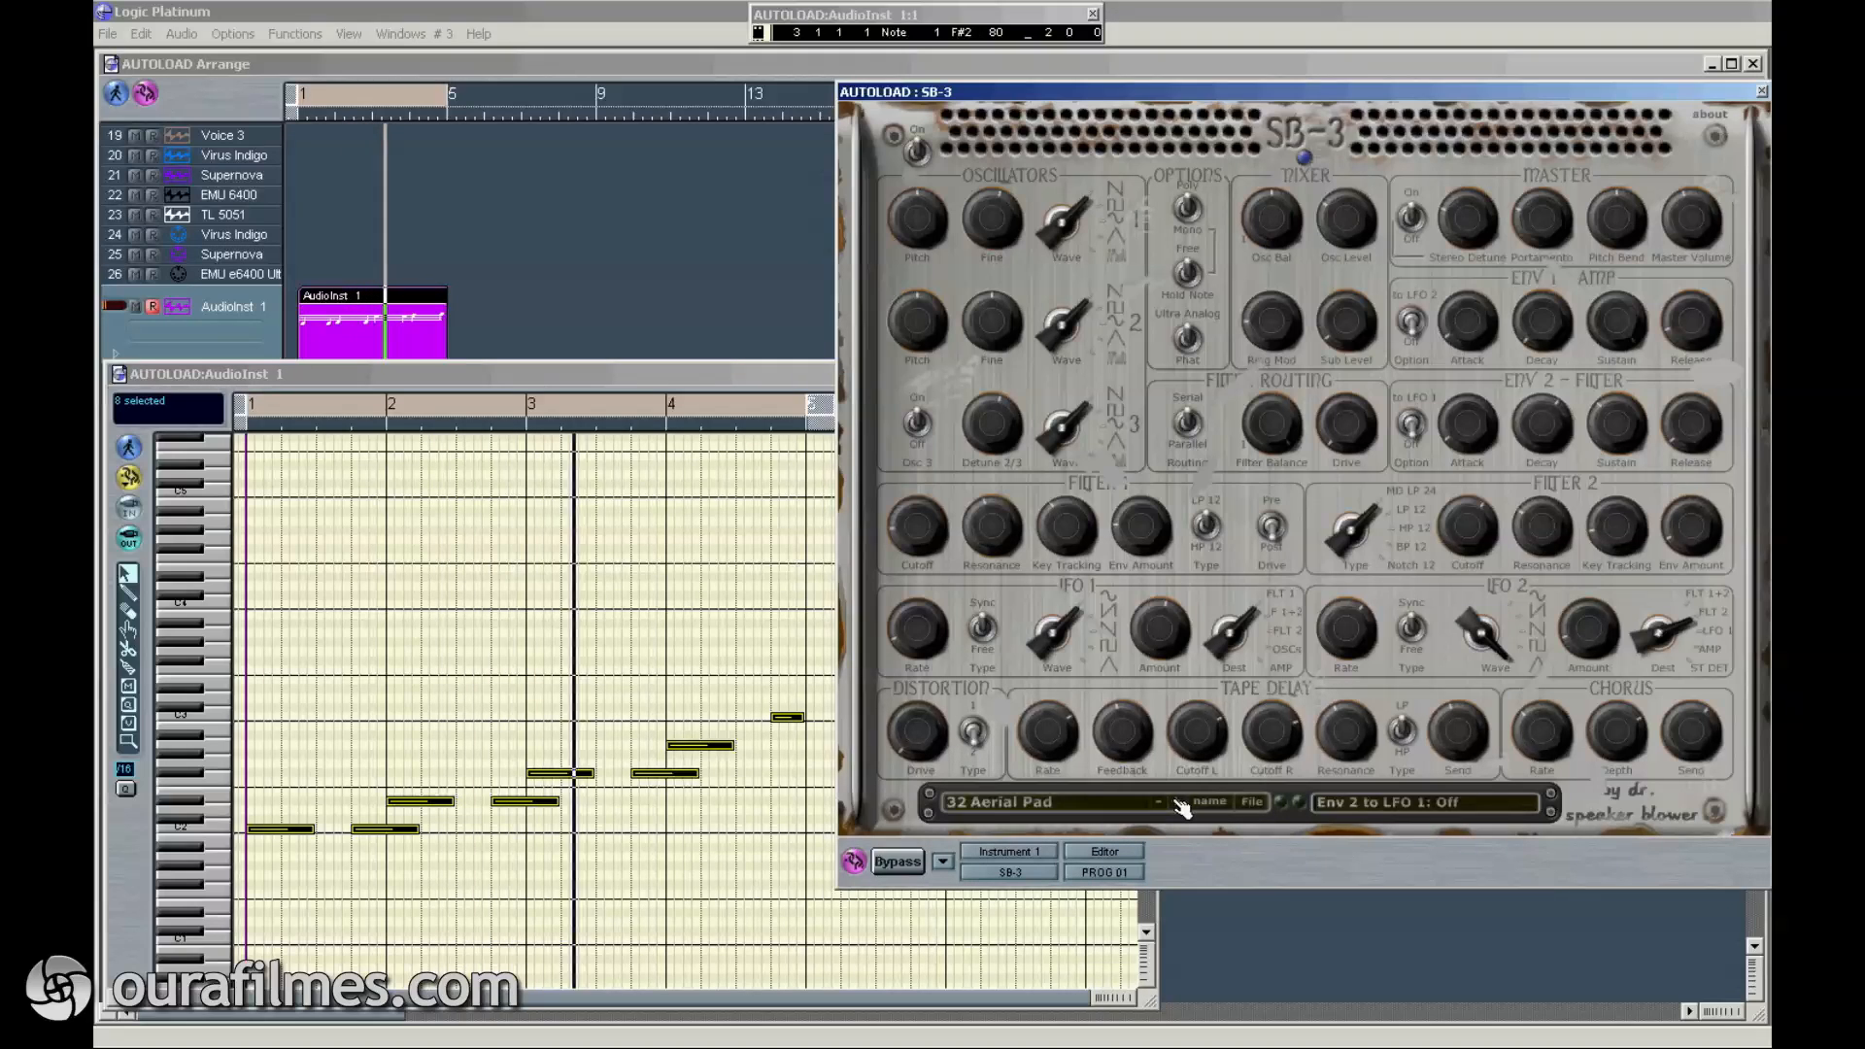
pyautogui.click(1181, 805)
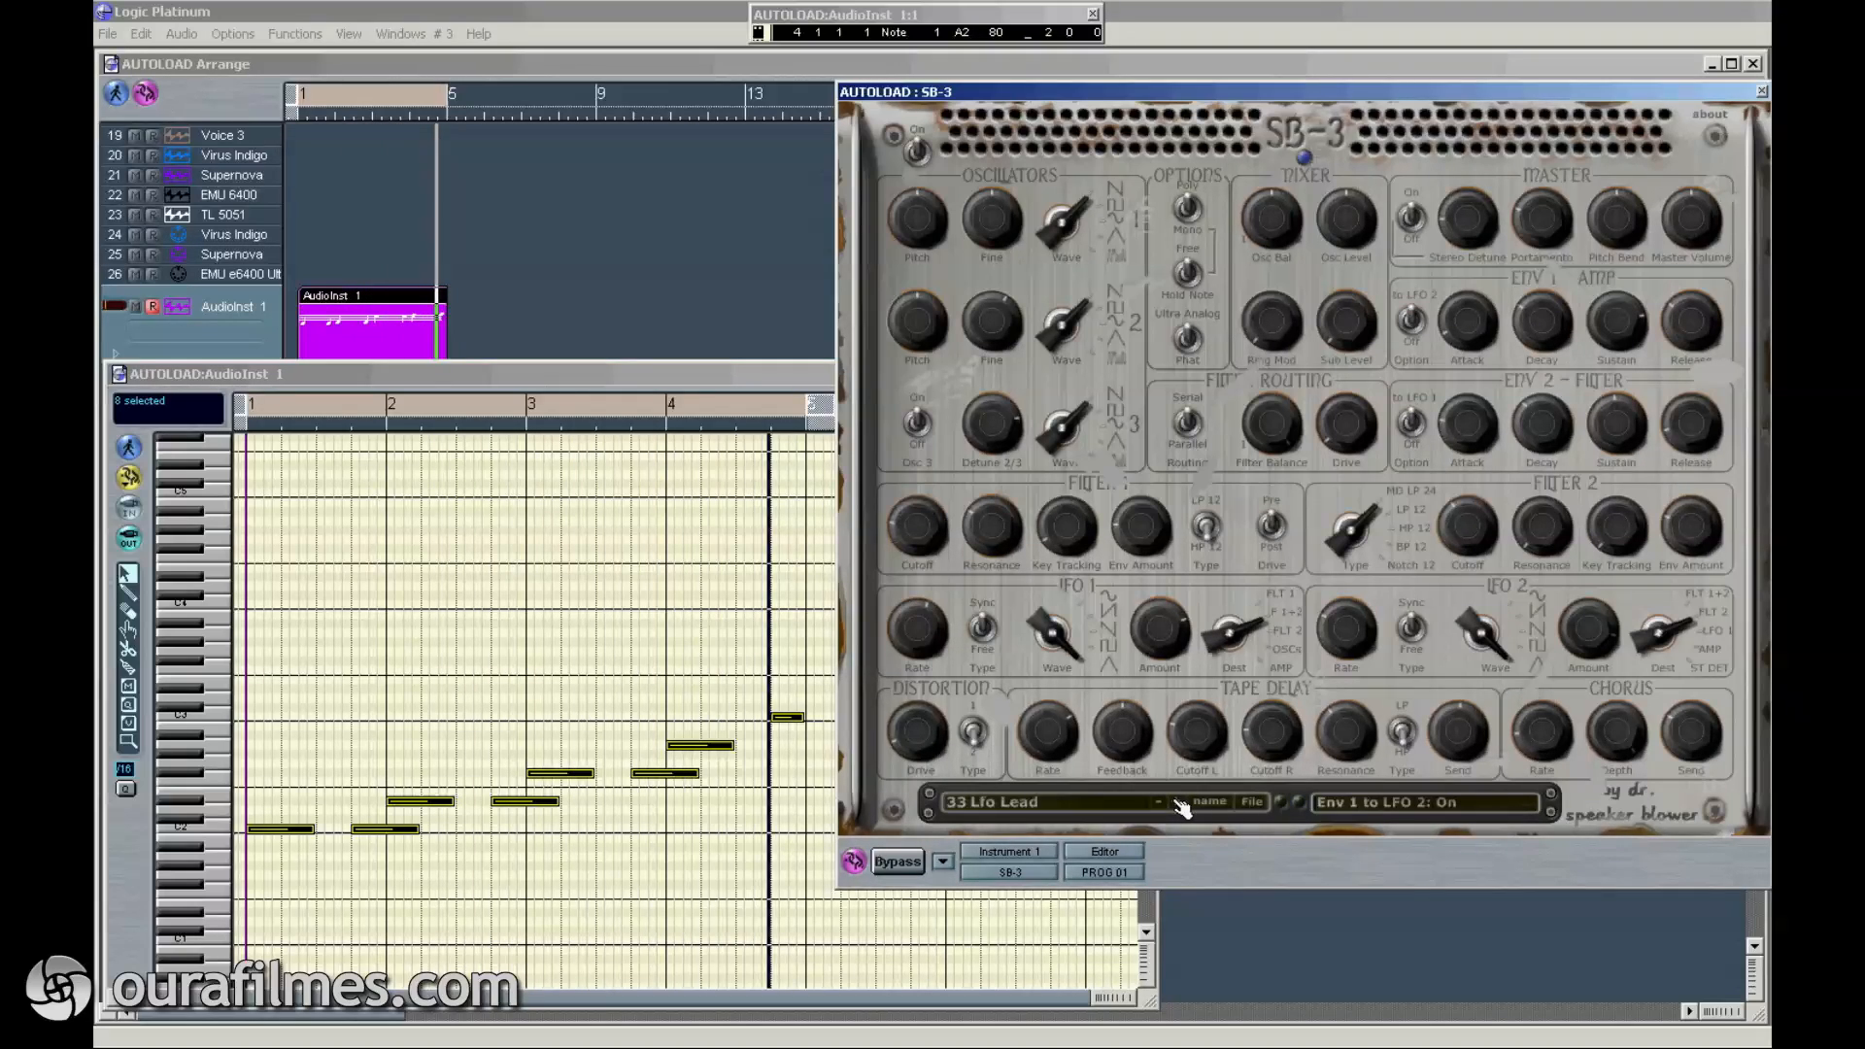
# Step: Audition the factory presets in order from Mona Lisa Pad through Warm Analogue Pad on the looping bass line
pyautogui.click(1181, 804)
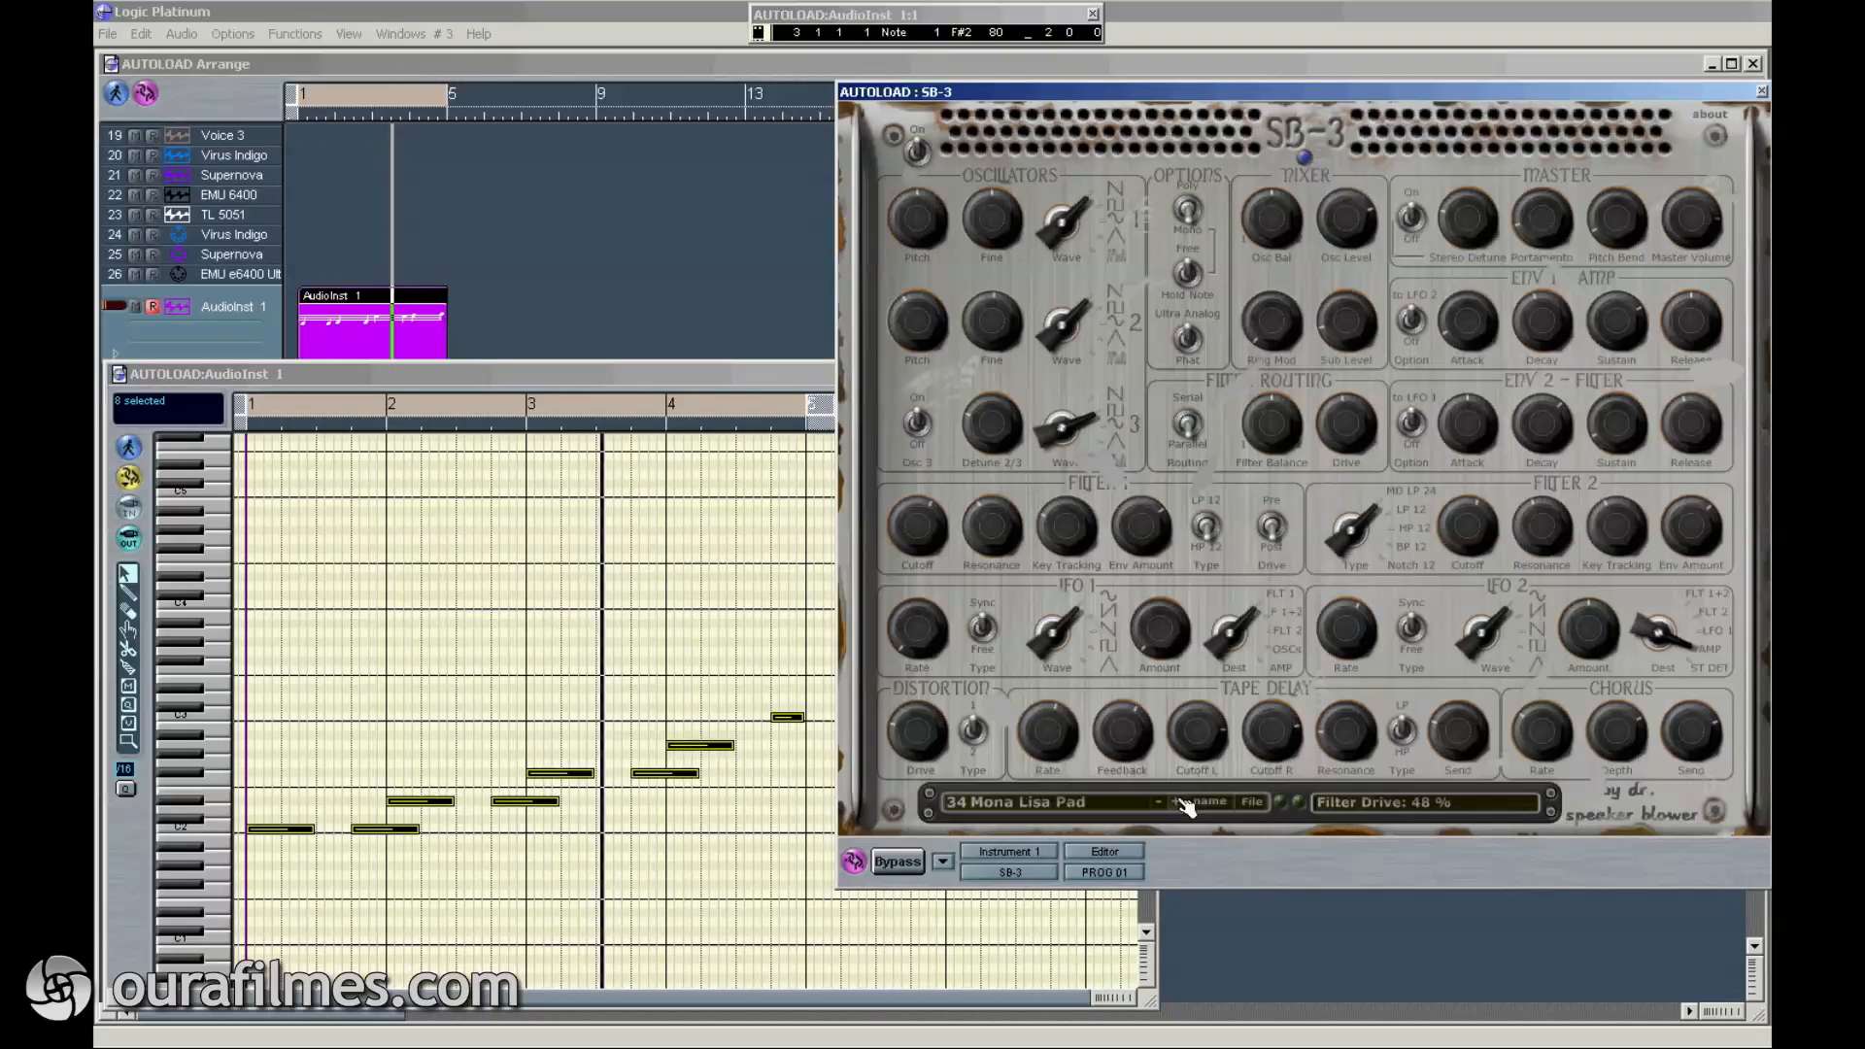
pyautogui.click(1183, 804)
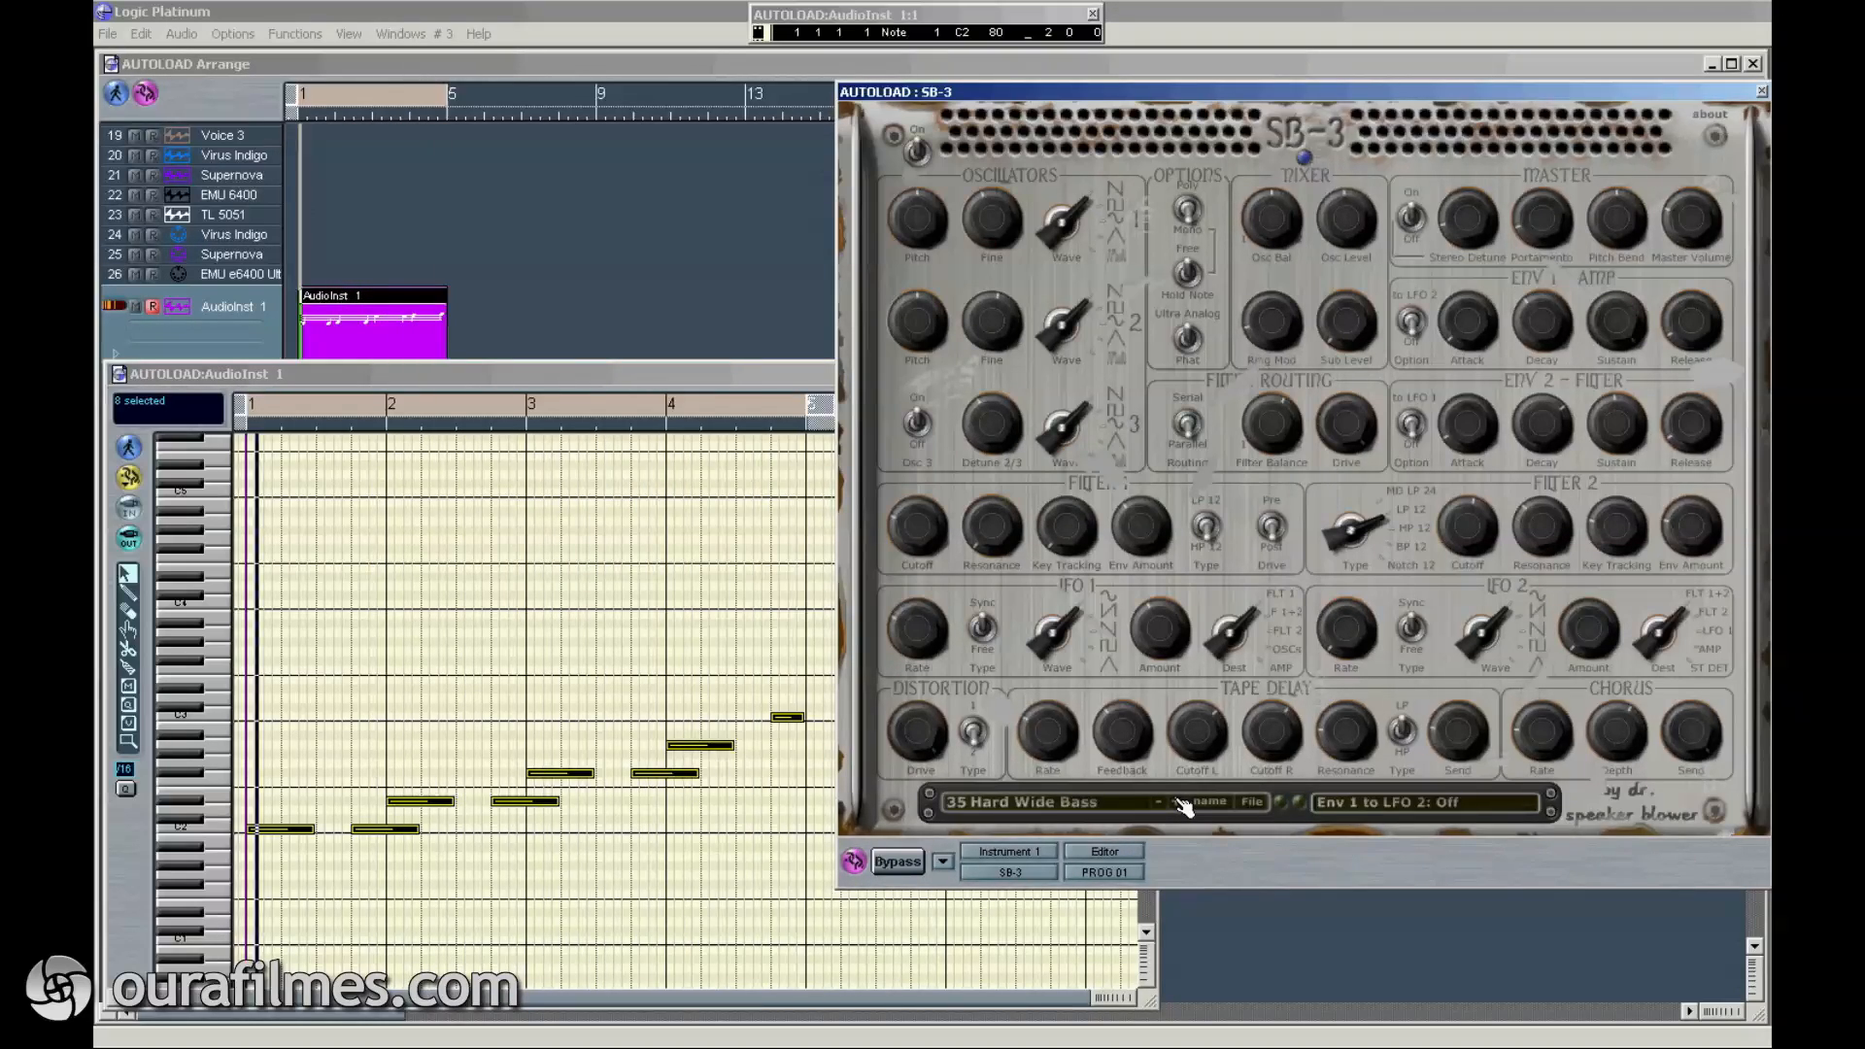
pyautogui.click(1183, 804)
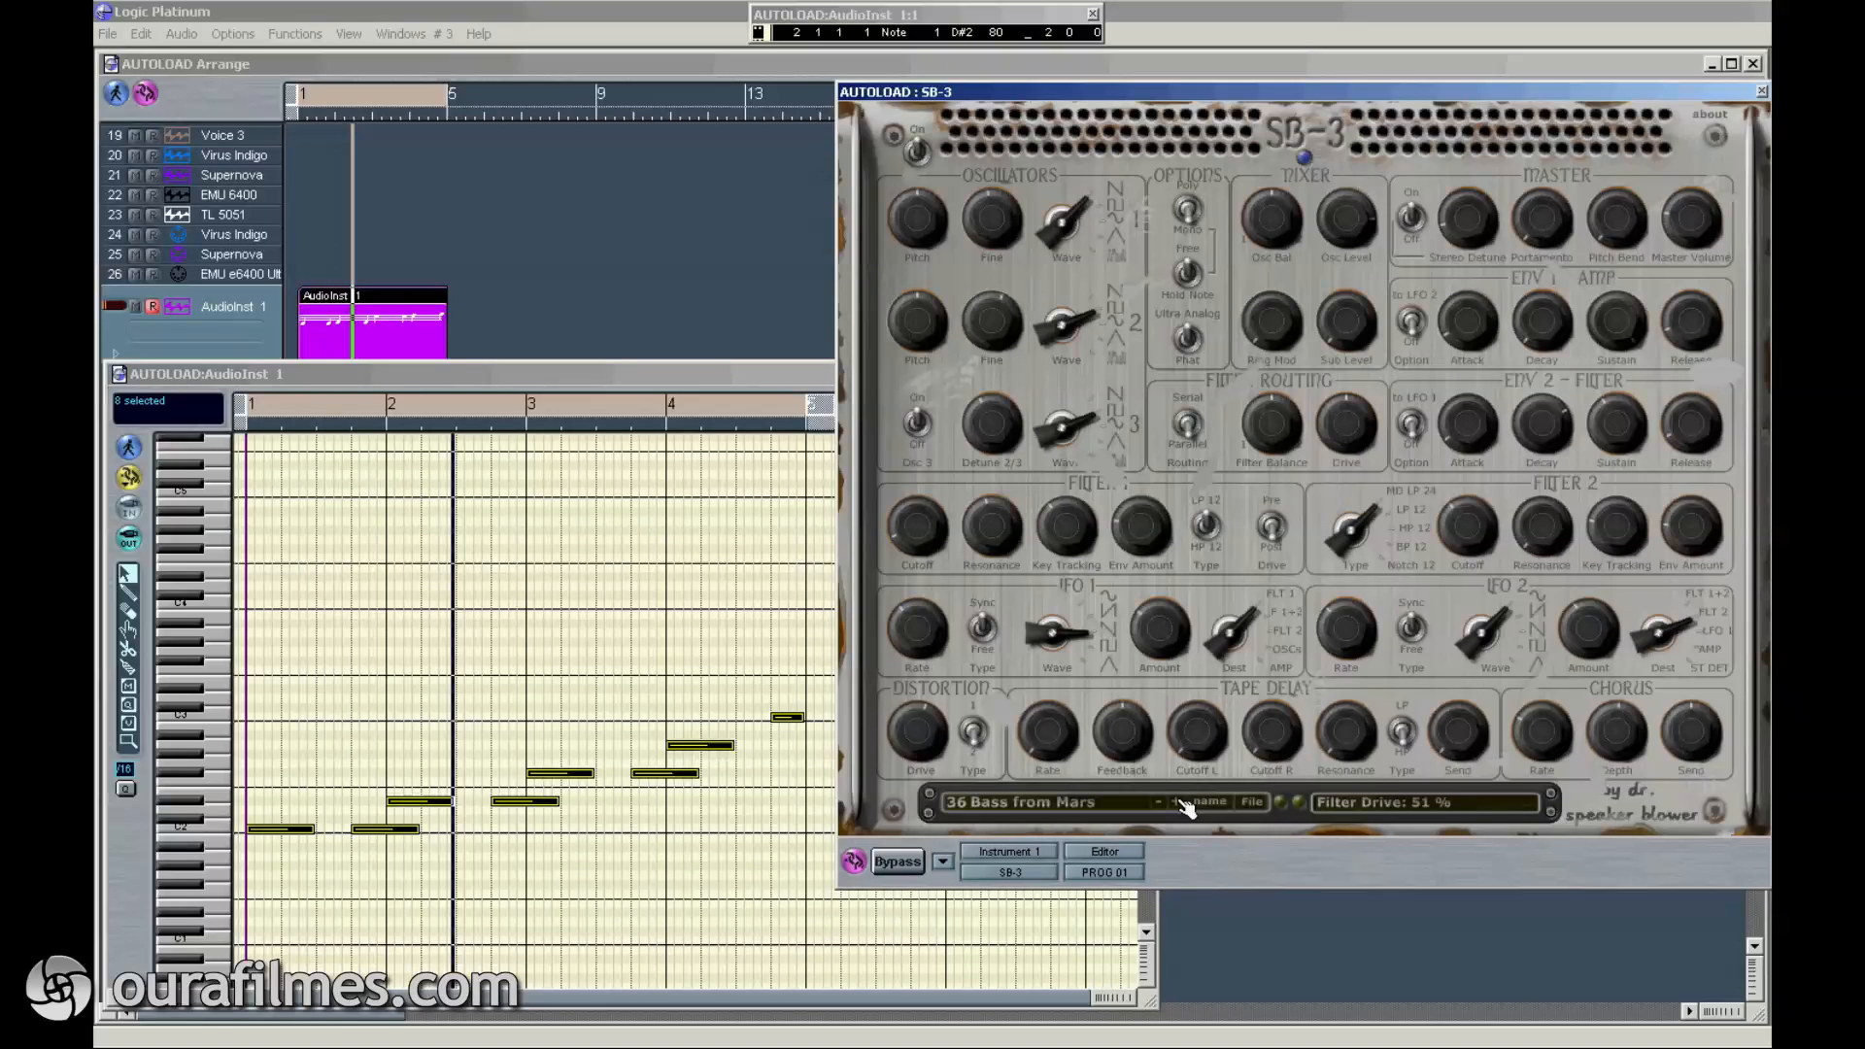
pyautogui.click(1183, 804)
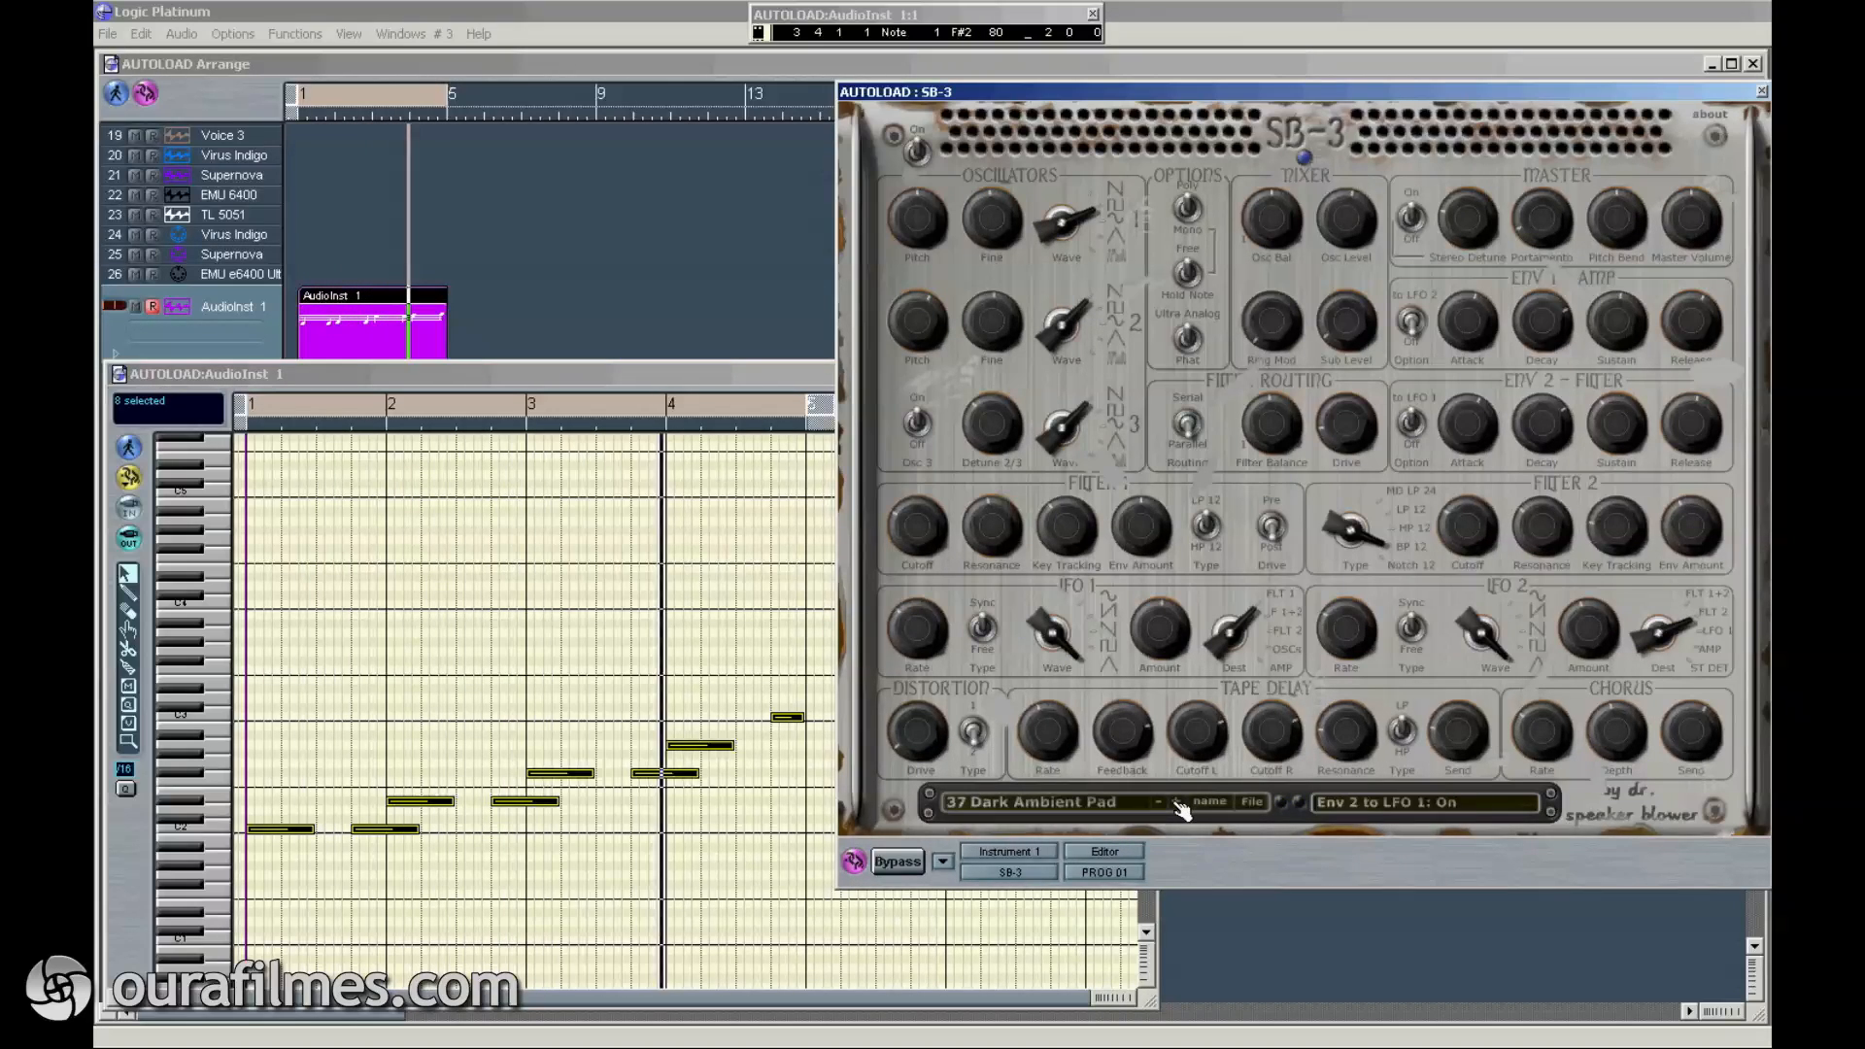
pyautogui.click(1183, 804)
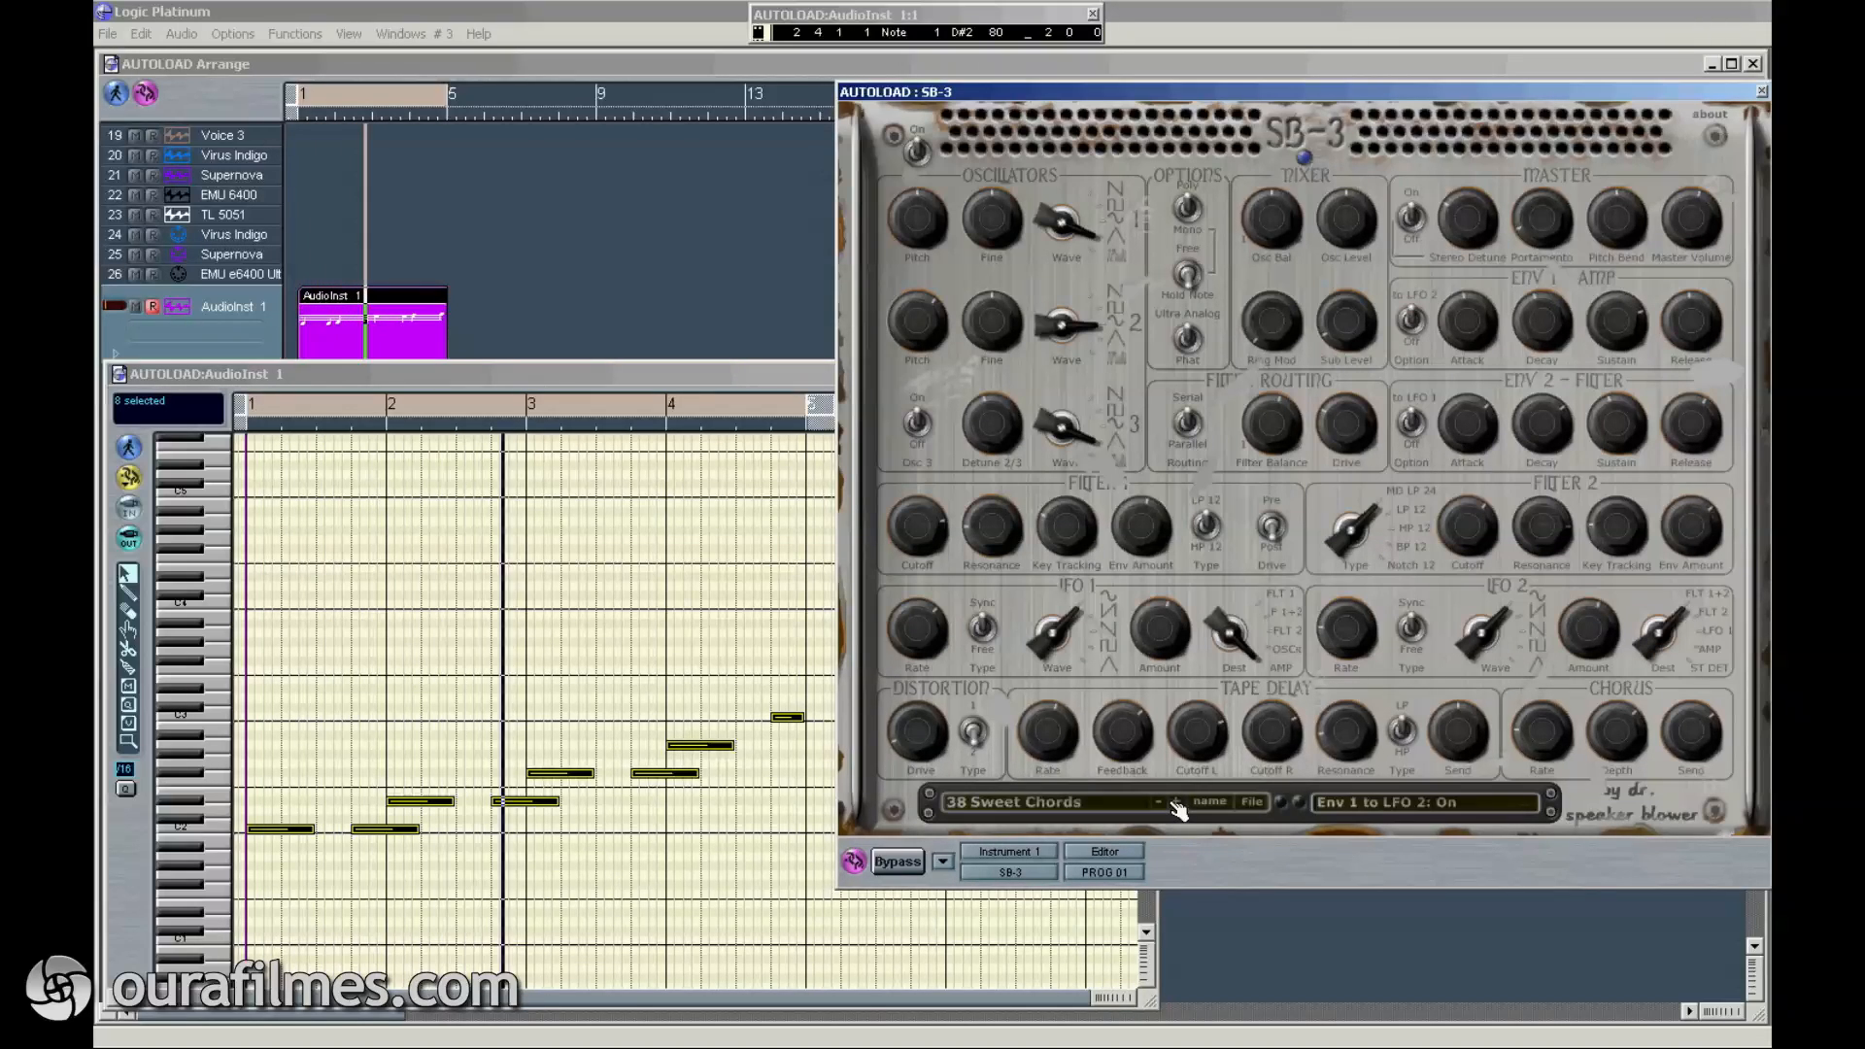
pyautogui.click(1183, 804)
pyautogui.click(1180, 806)
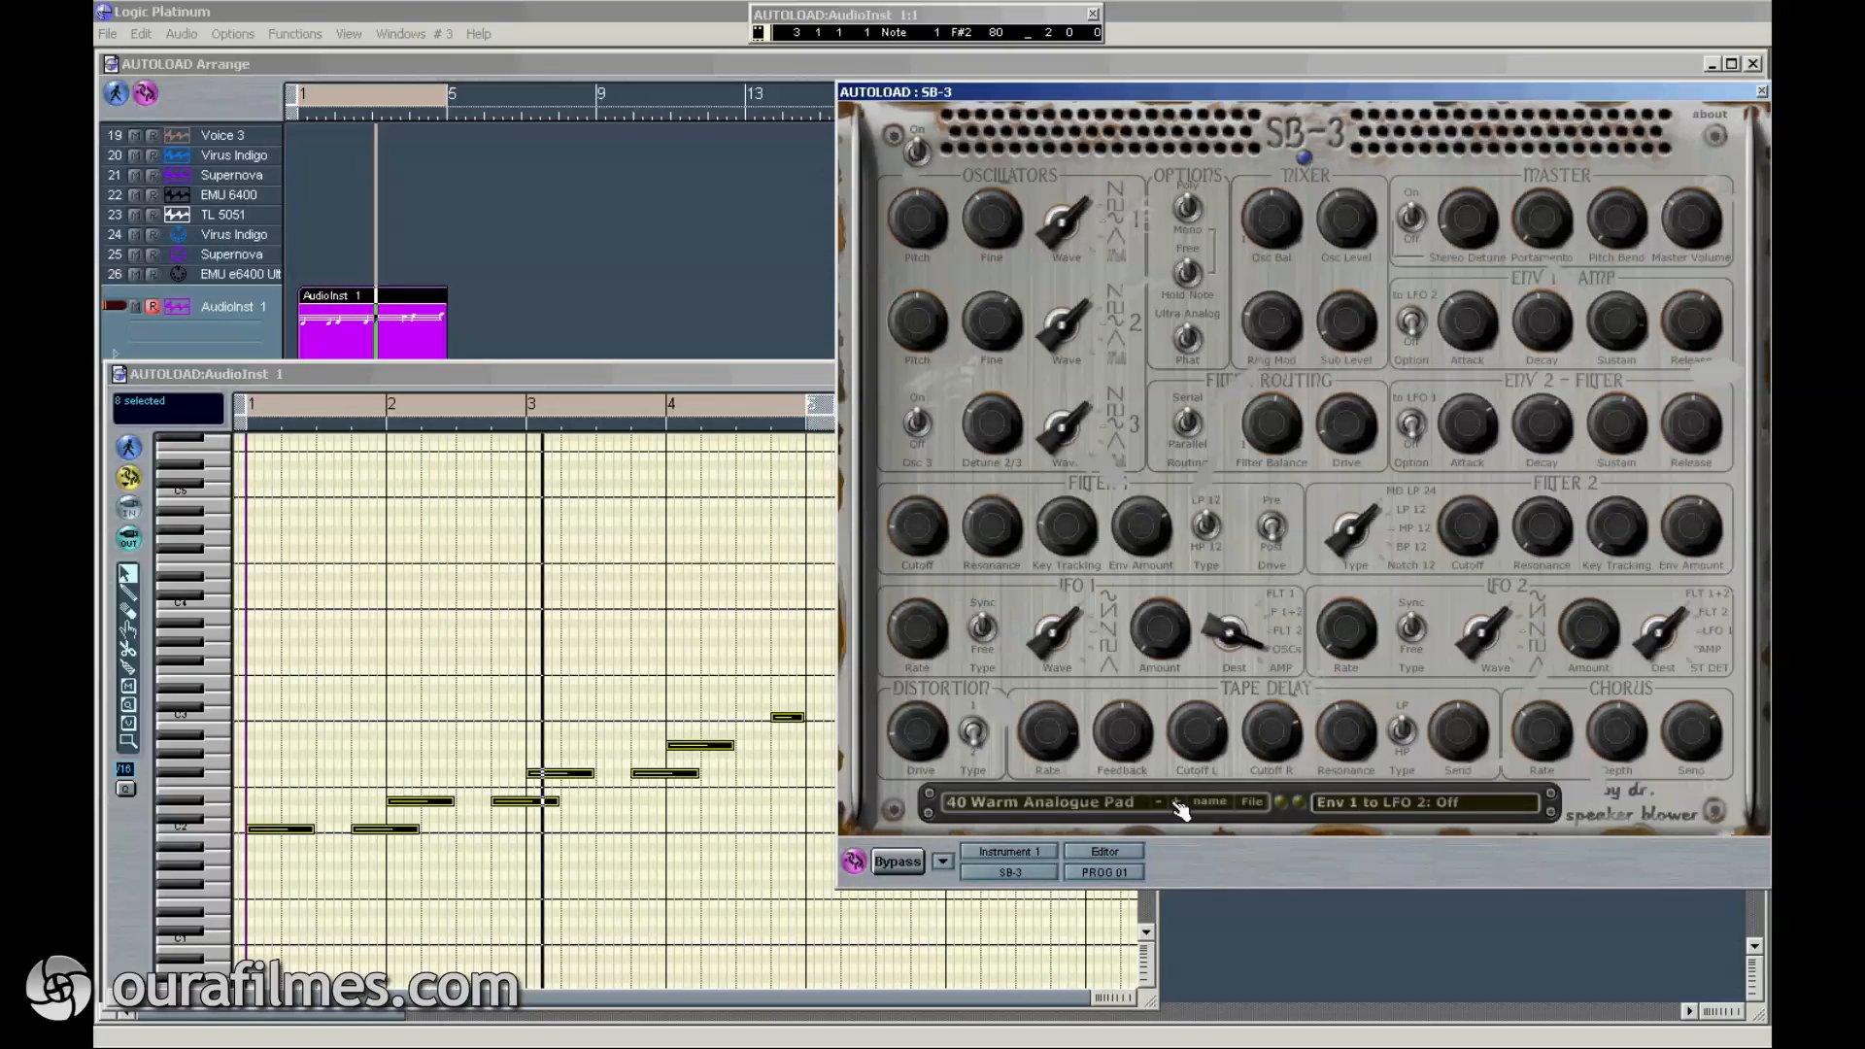
# Step: Audition each consecutive factory preset from Overdriven SB-3 through Cheap Snare on the looping bass line
pyautogui.click(1182, 805)
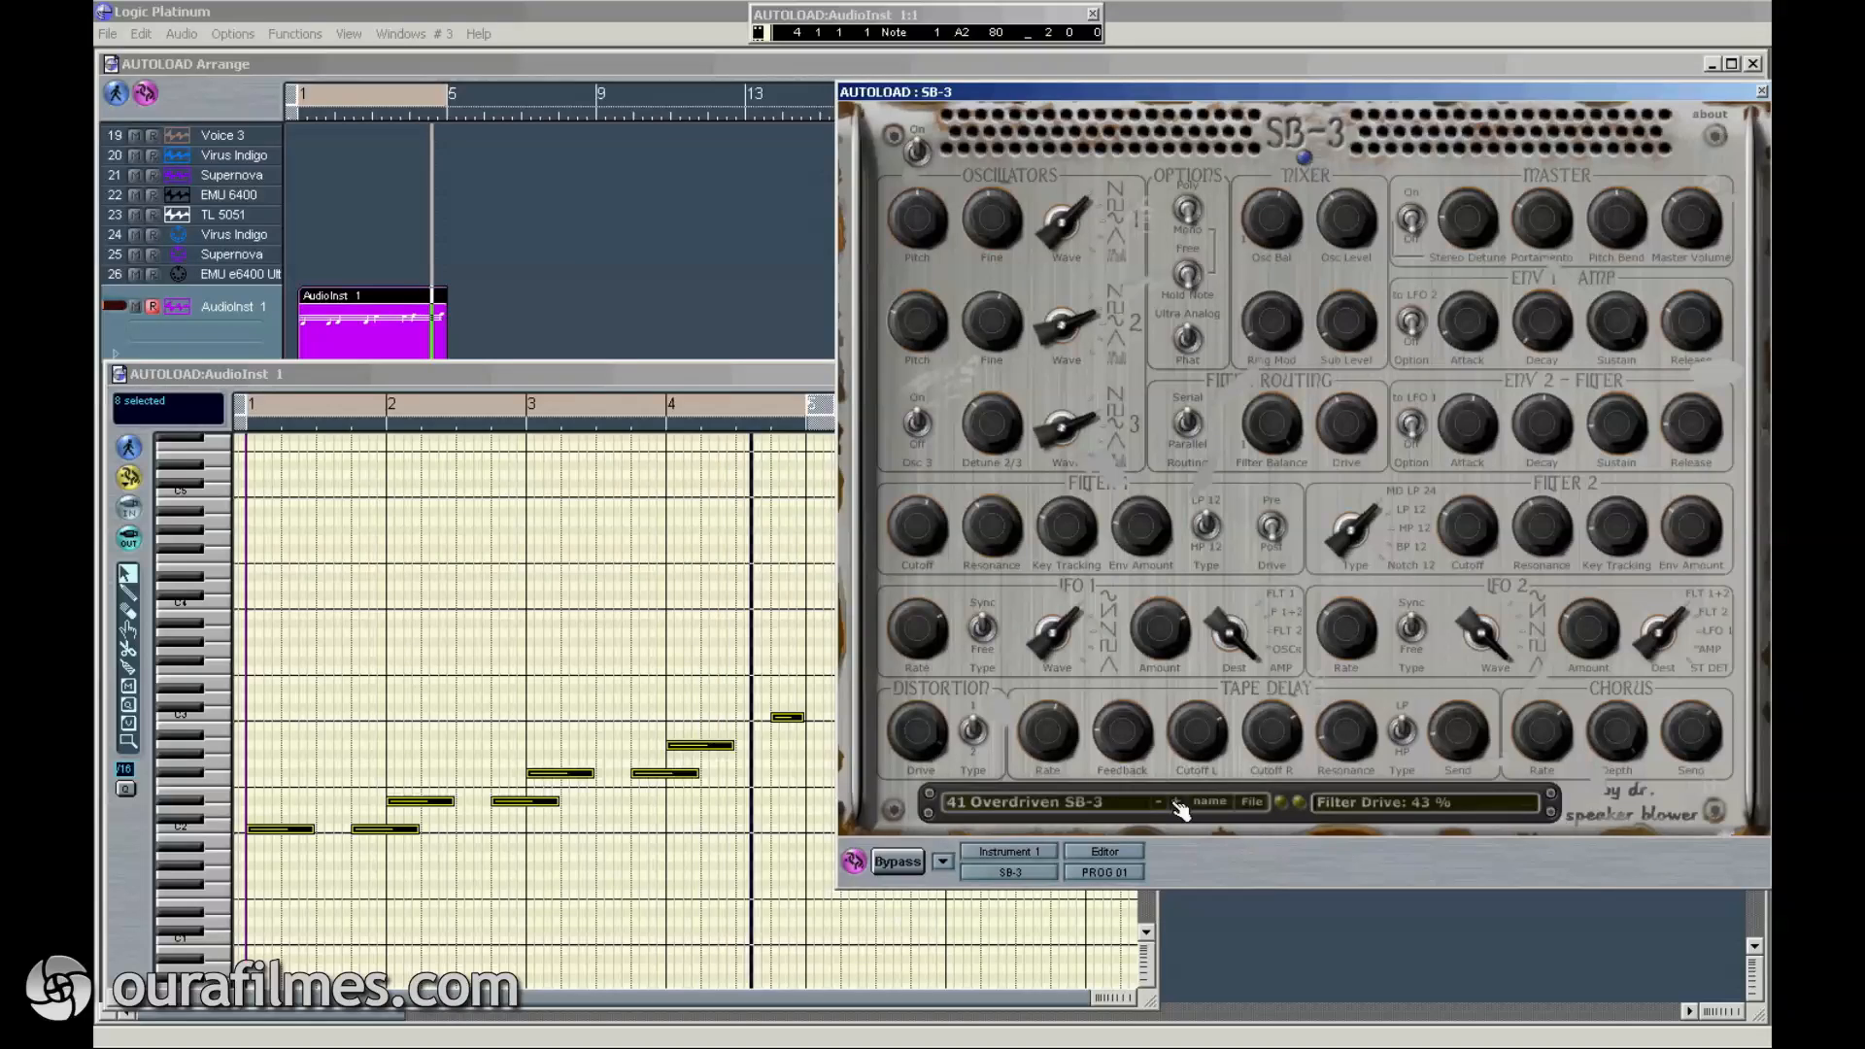
pyautogui.click(1179, 804)
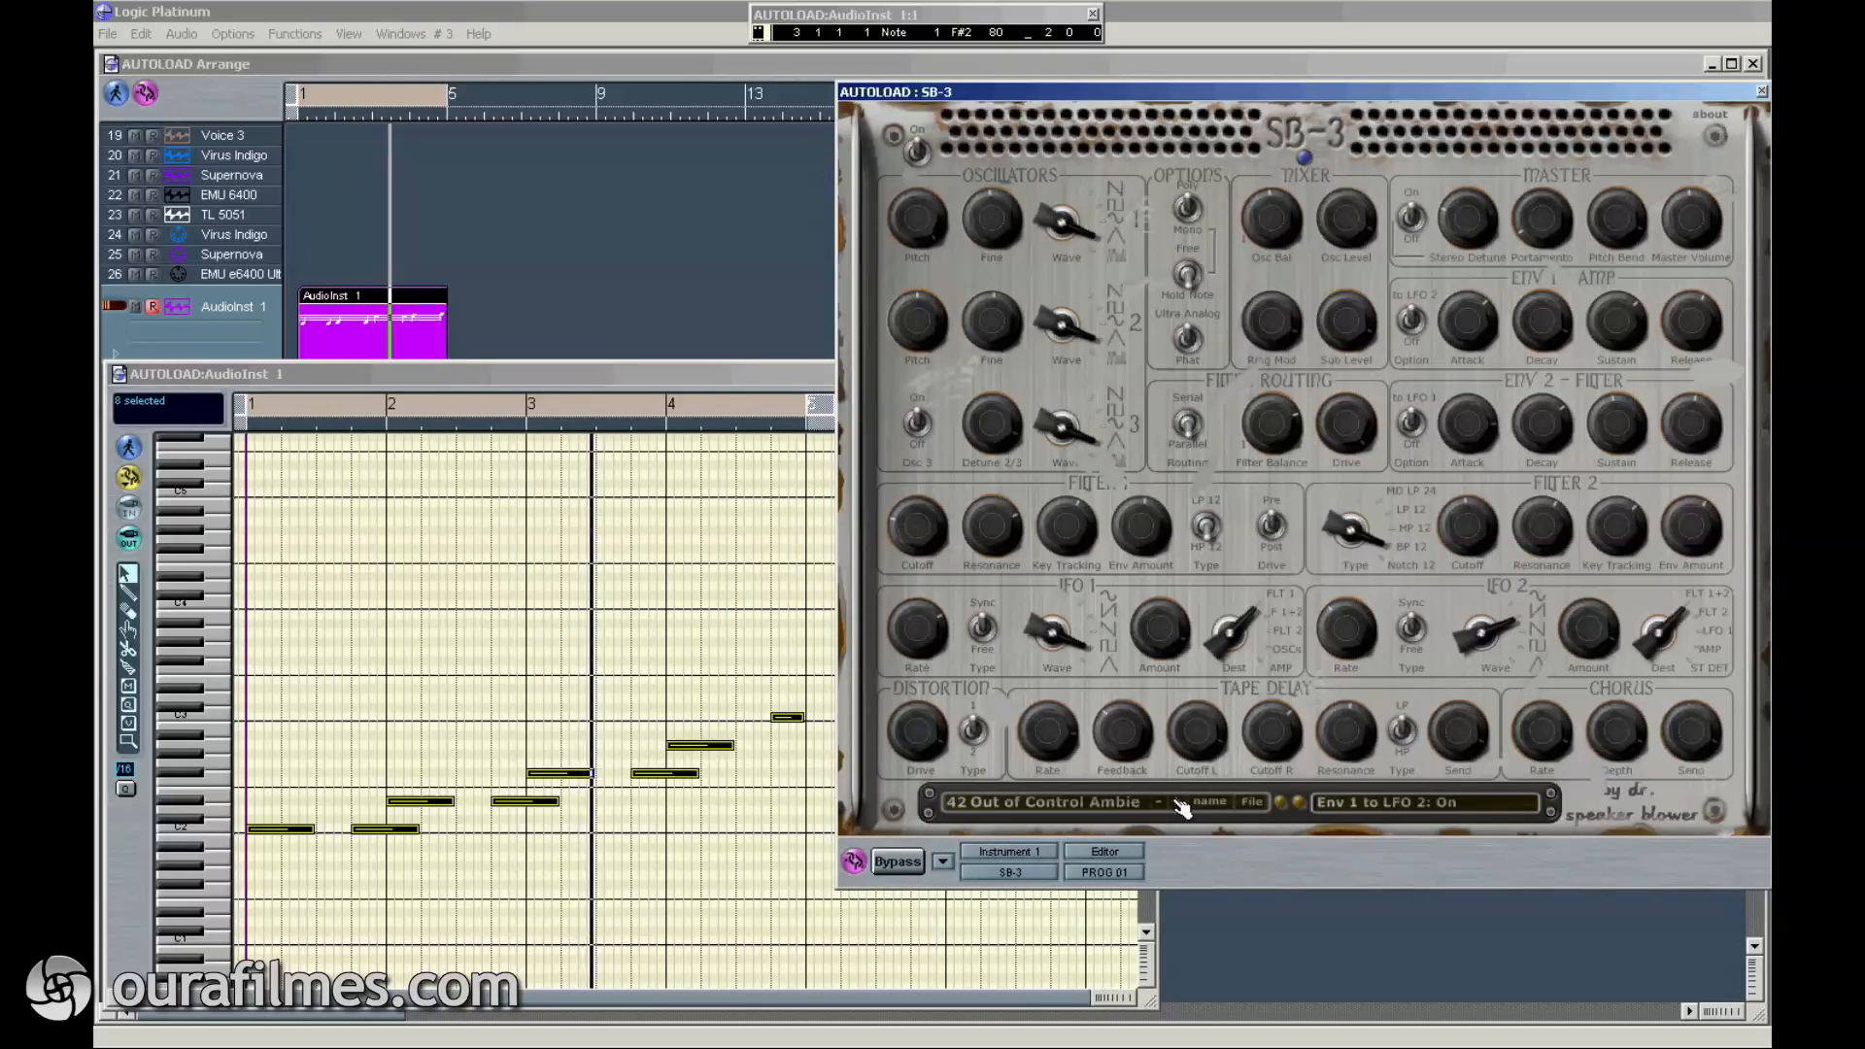
pyautogui.click(1181, 805)
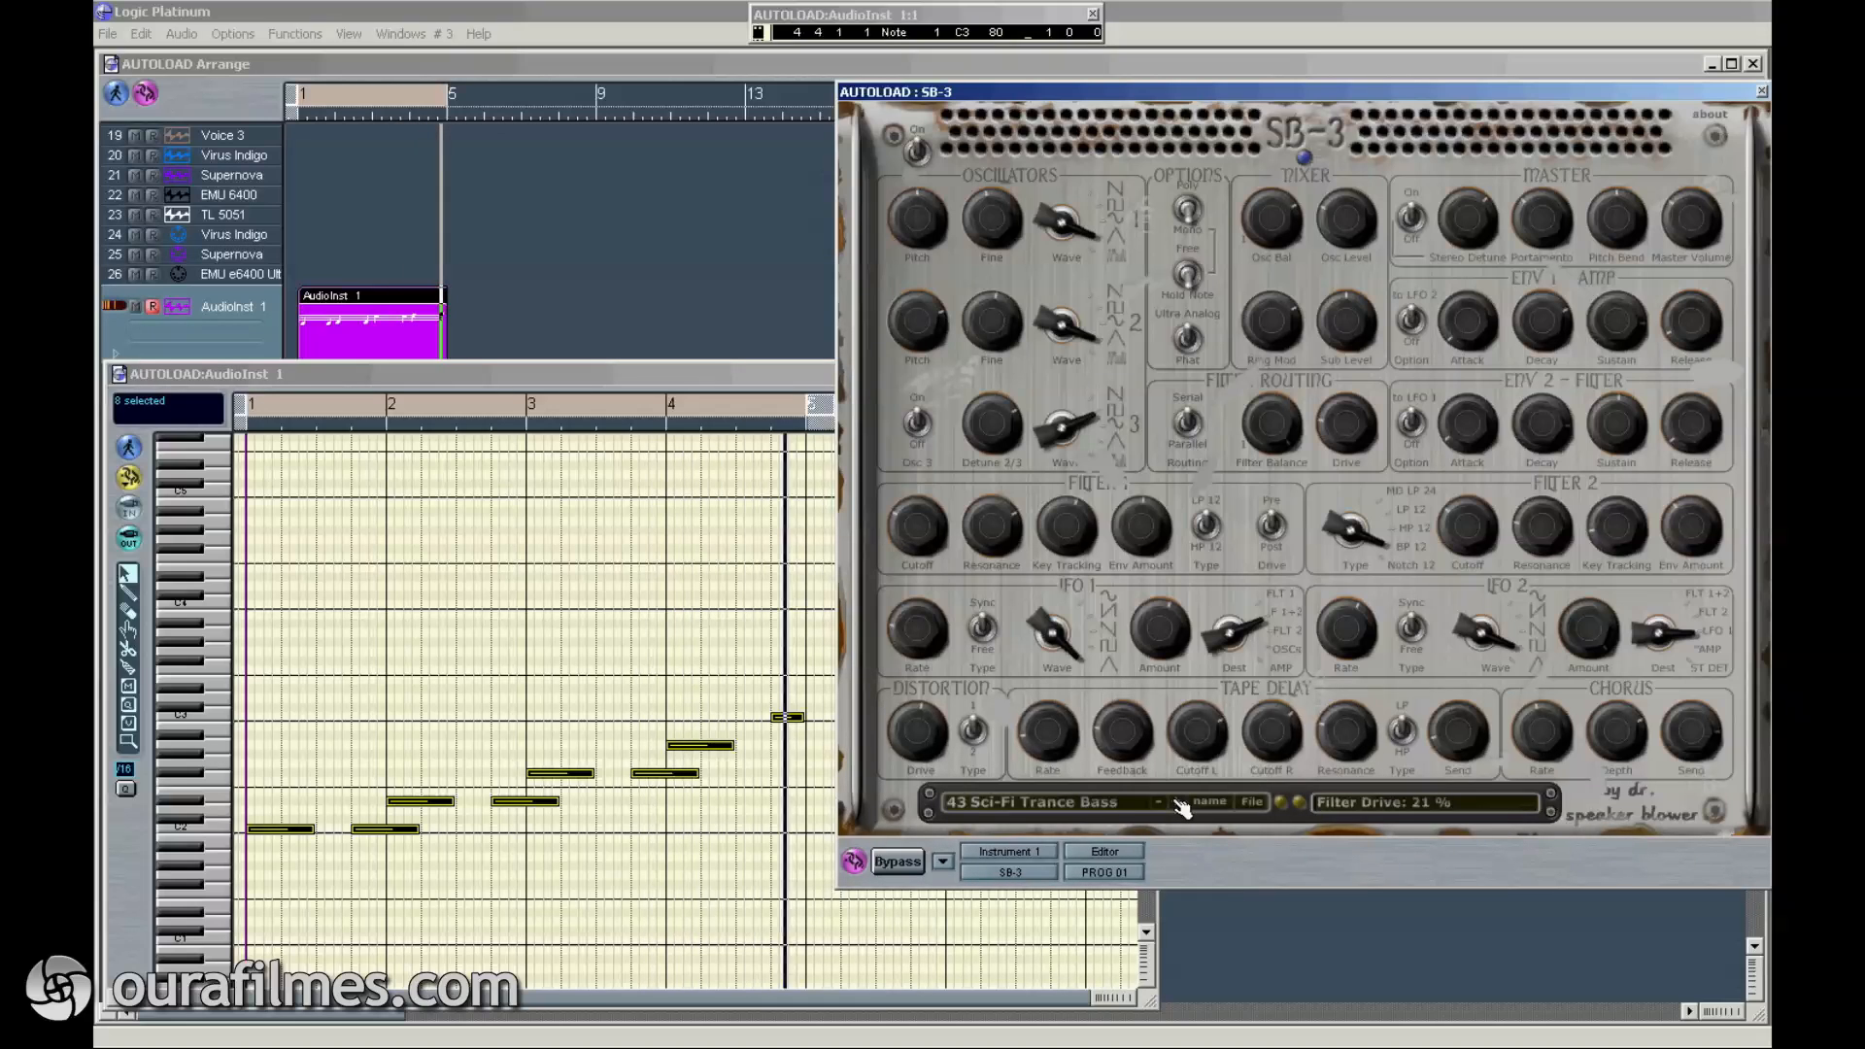
pyautogui.click(1181, 805)
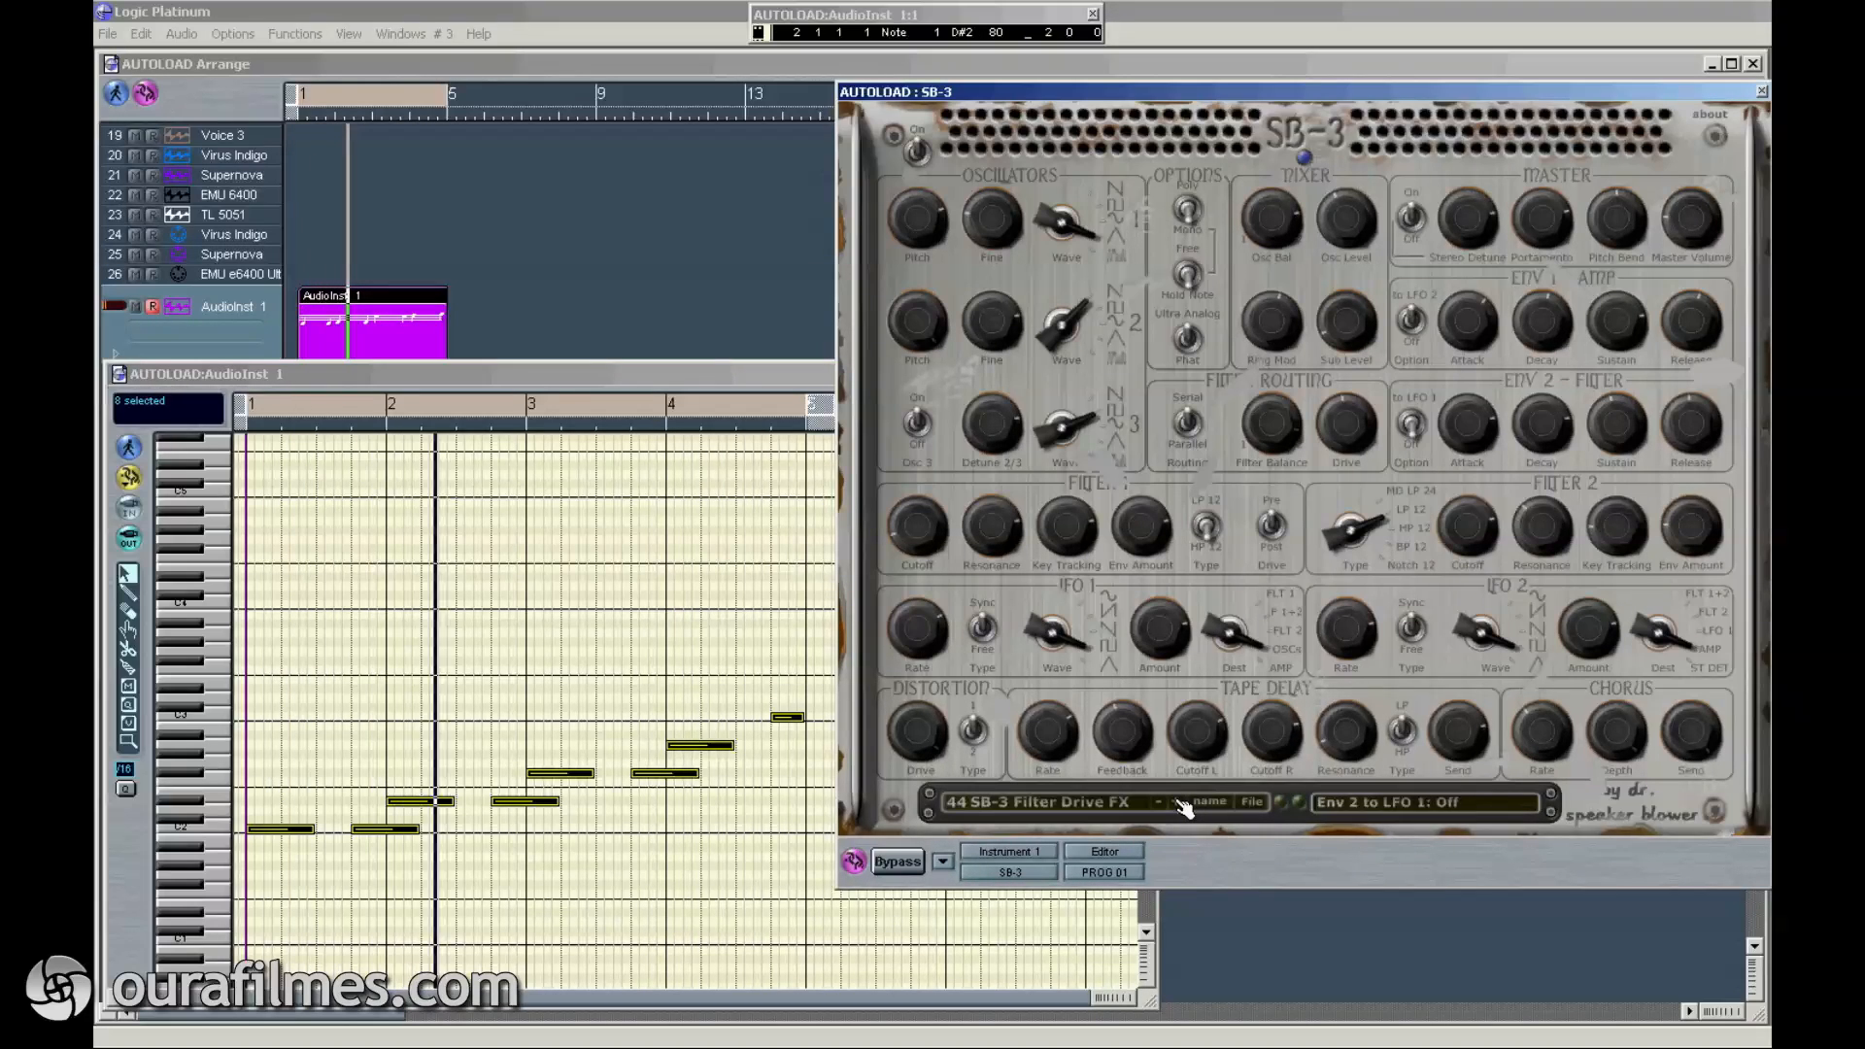
pyautogui.click(1181, 805)
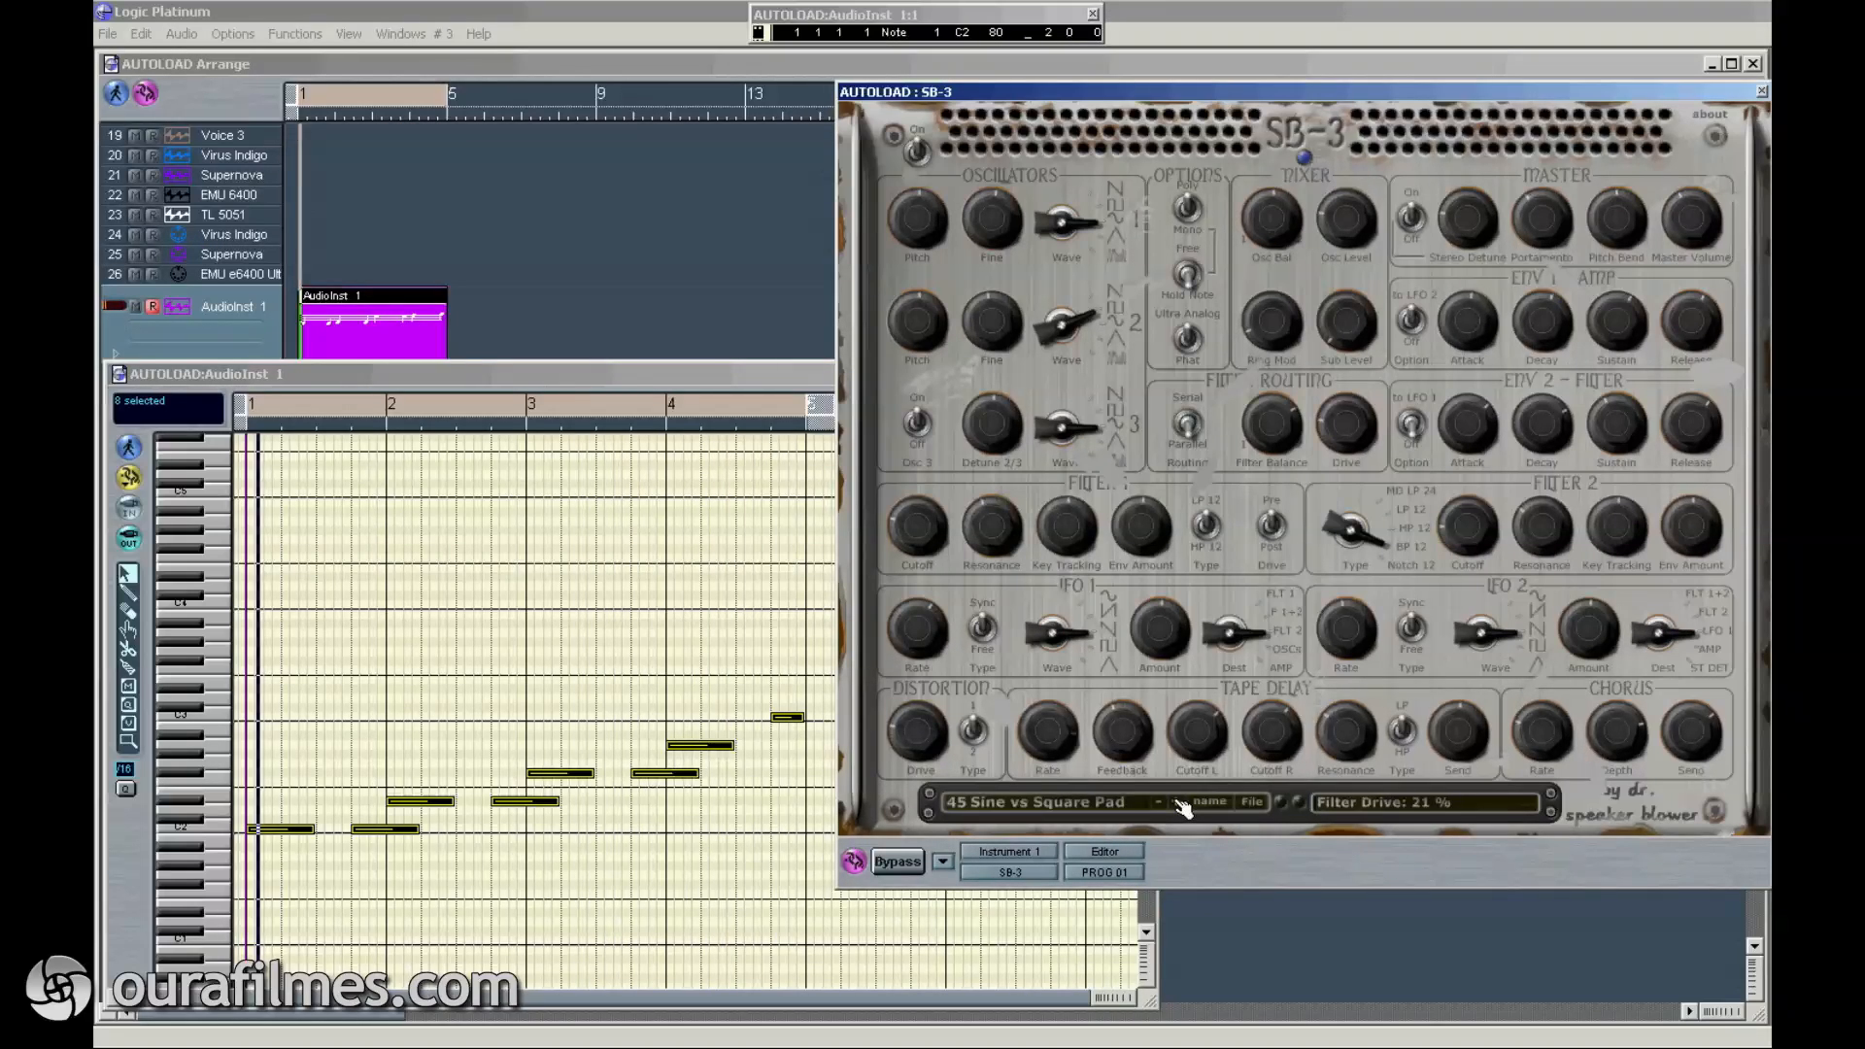
pyautogui.click(1181, 805)
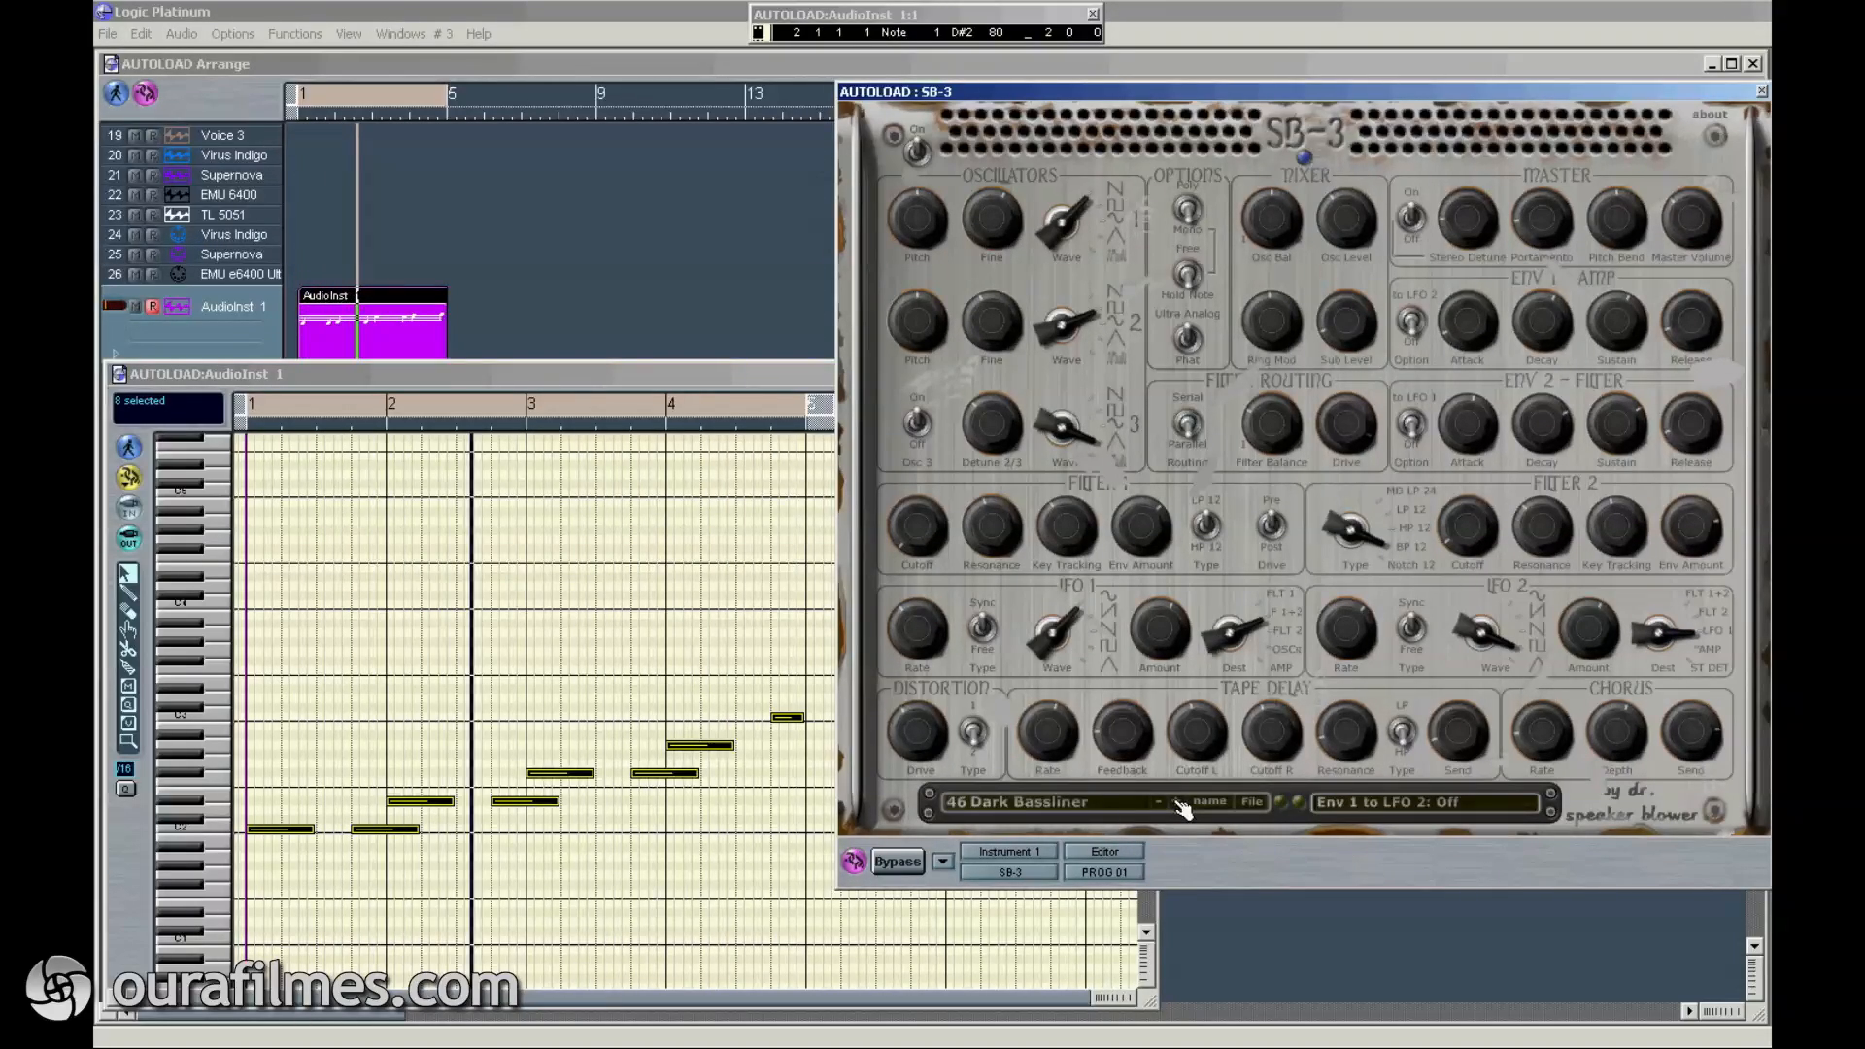
pyautogui.click(1180, 805)
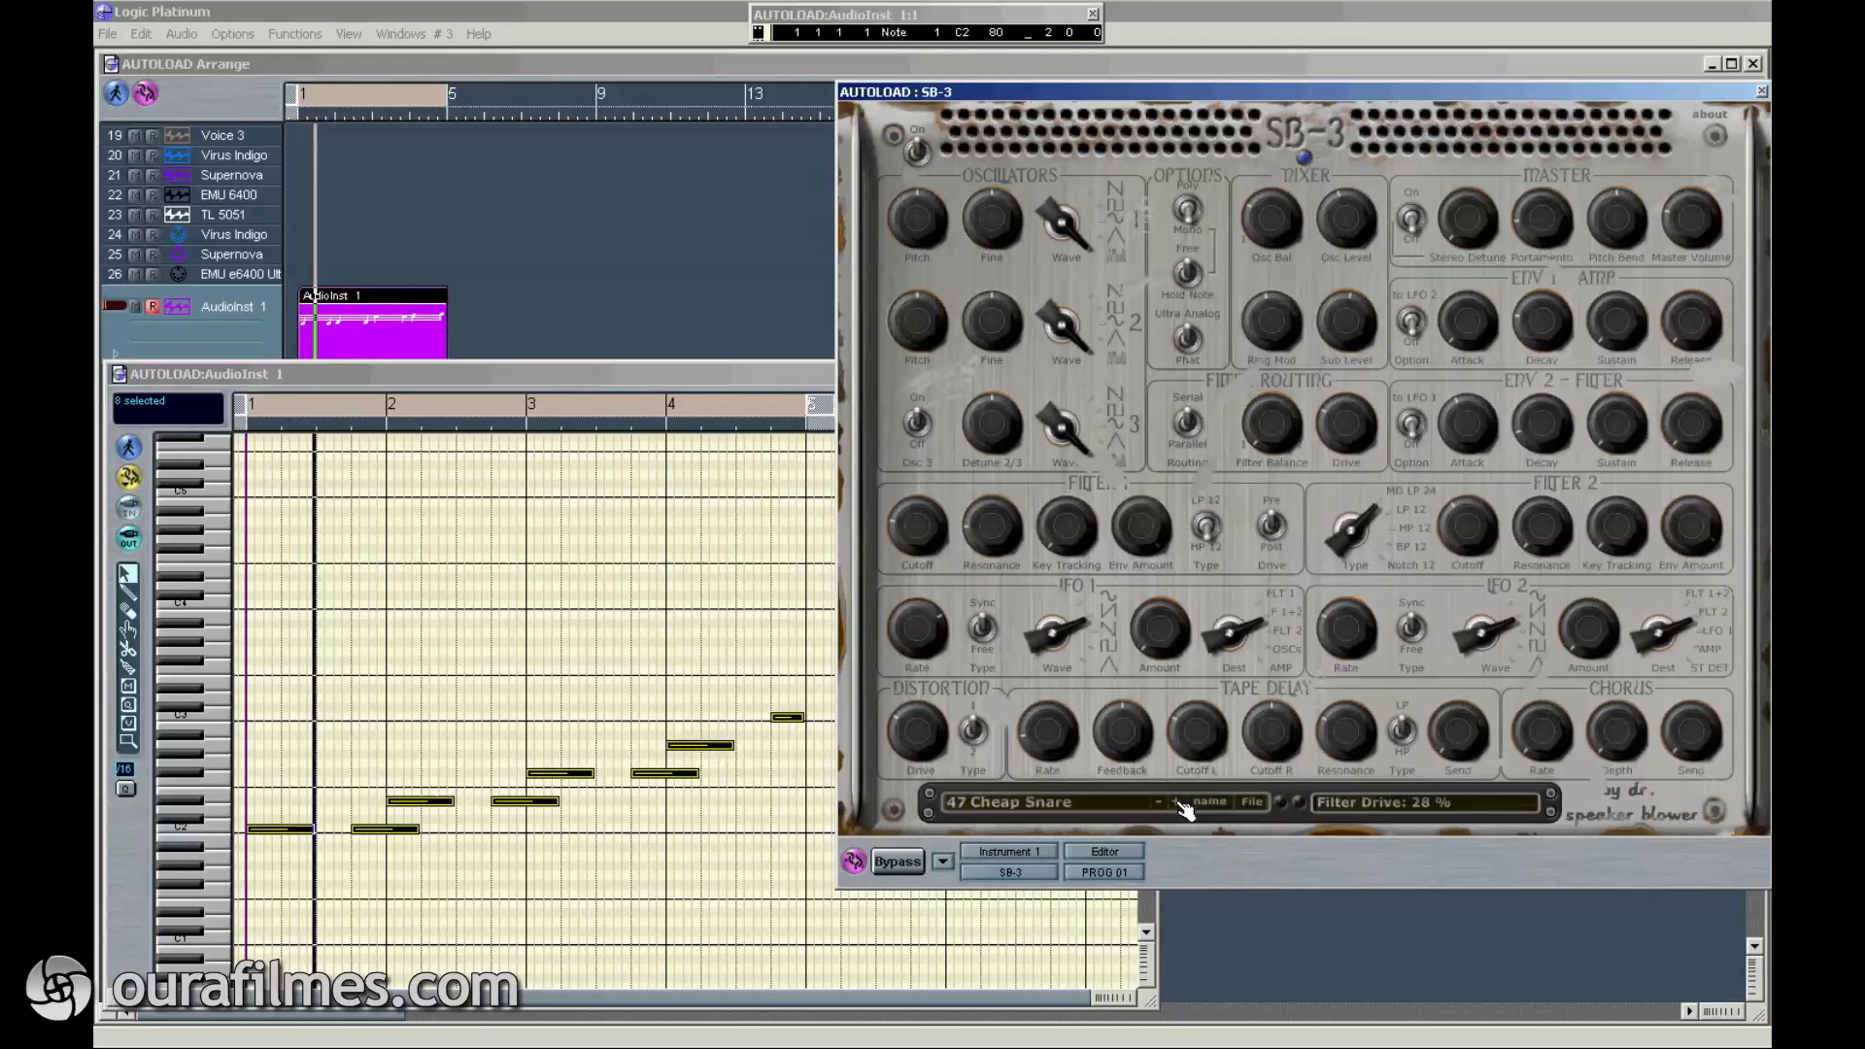
# Step: Step through the factory presets from Supernova Lead to Out of this World Pad, auditioning each one on the loop
pyautogui.click(1180, 805)
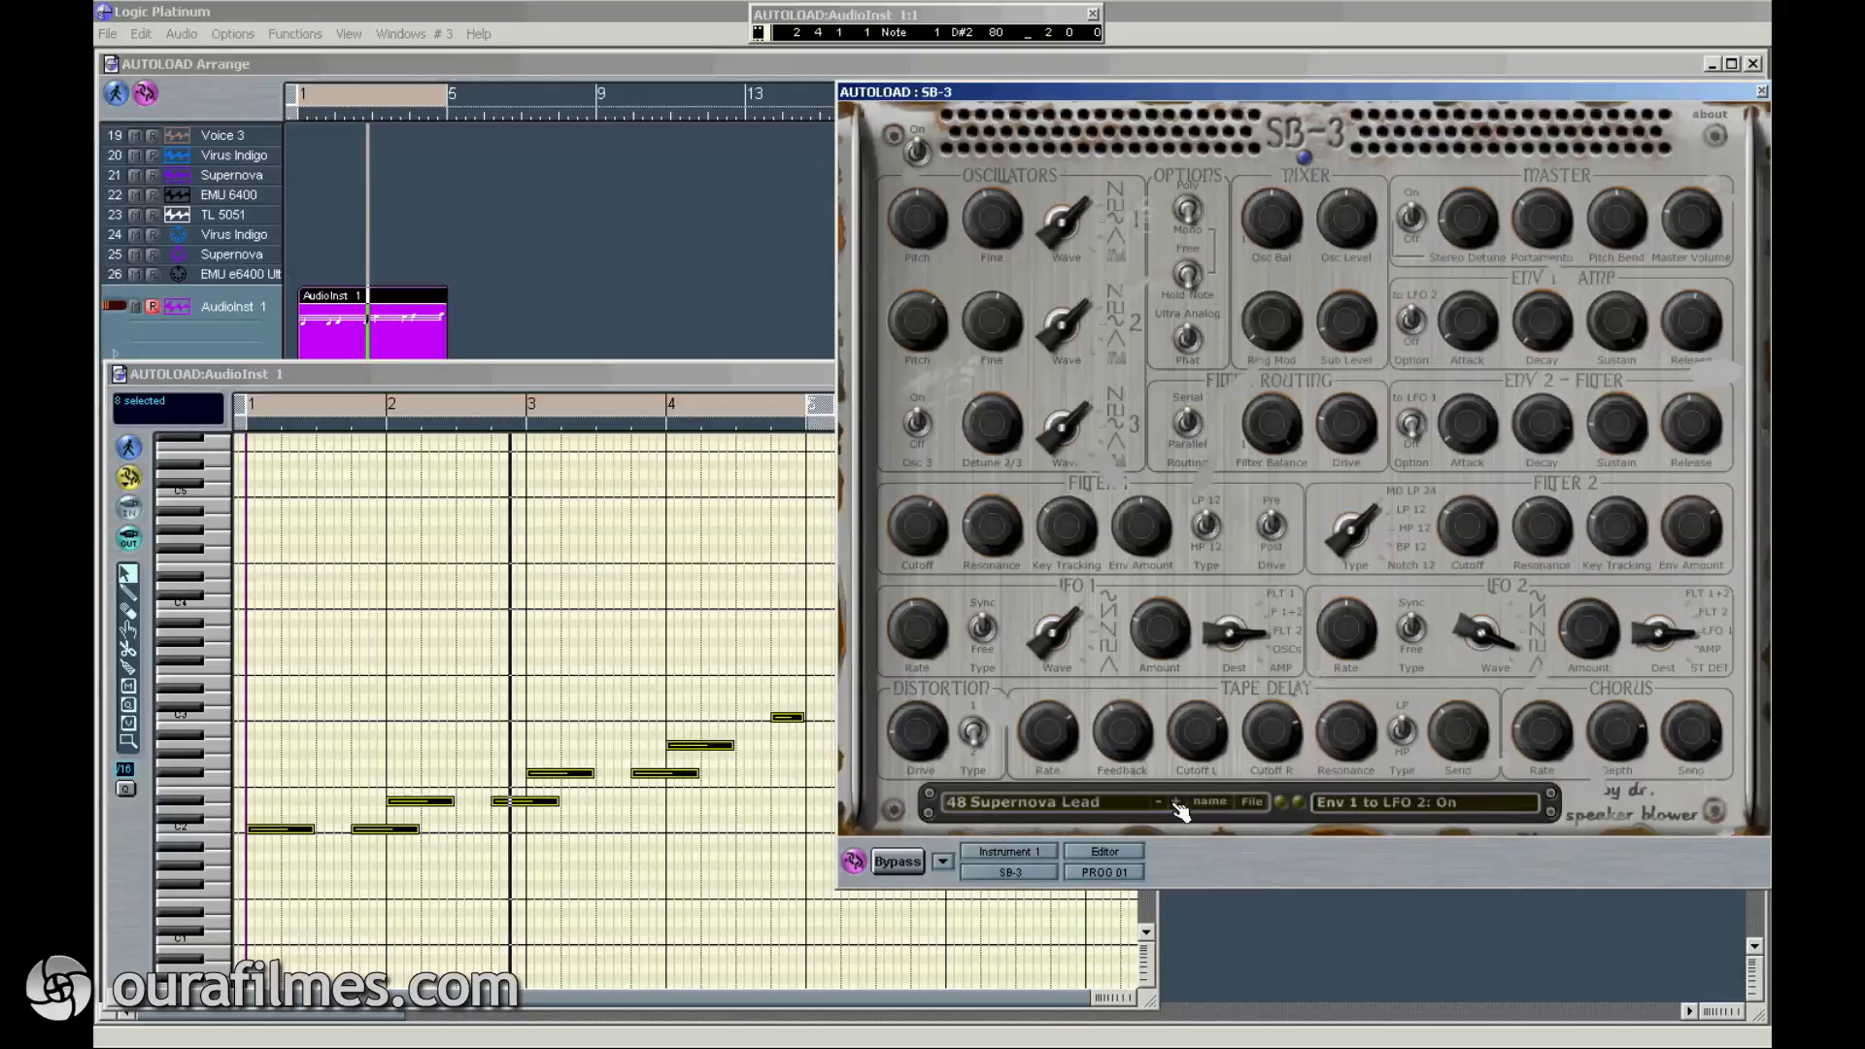
pyautogui.click(1181, 806)
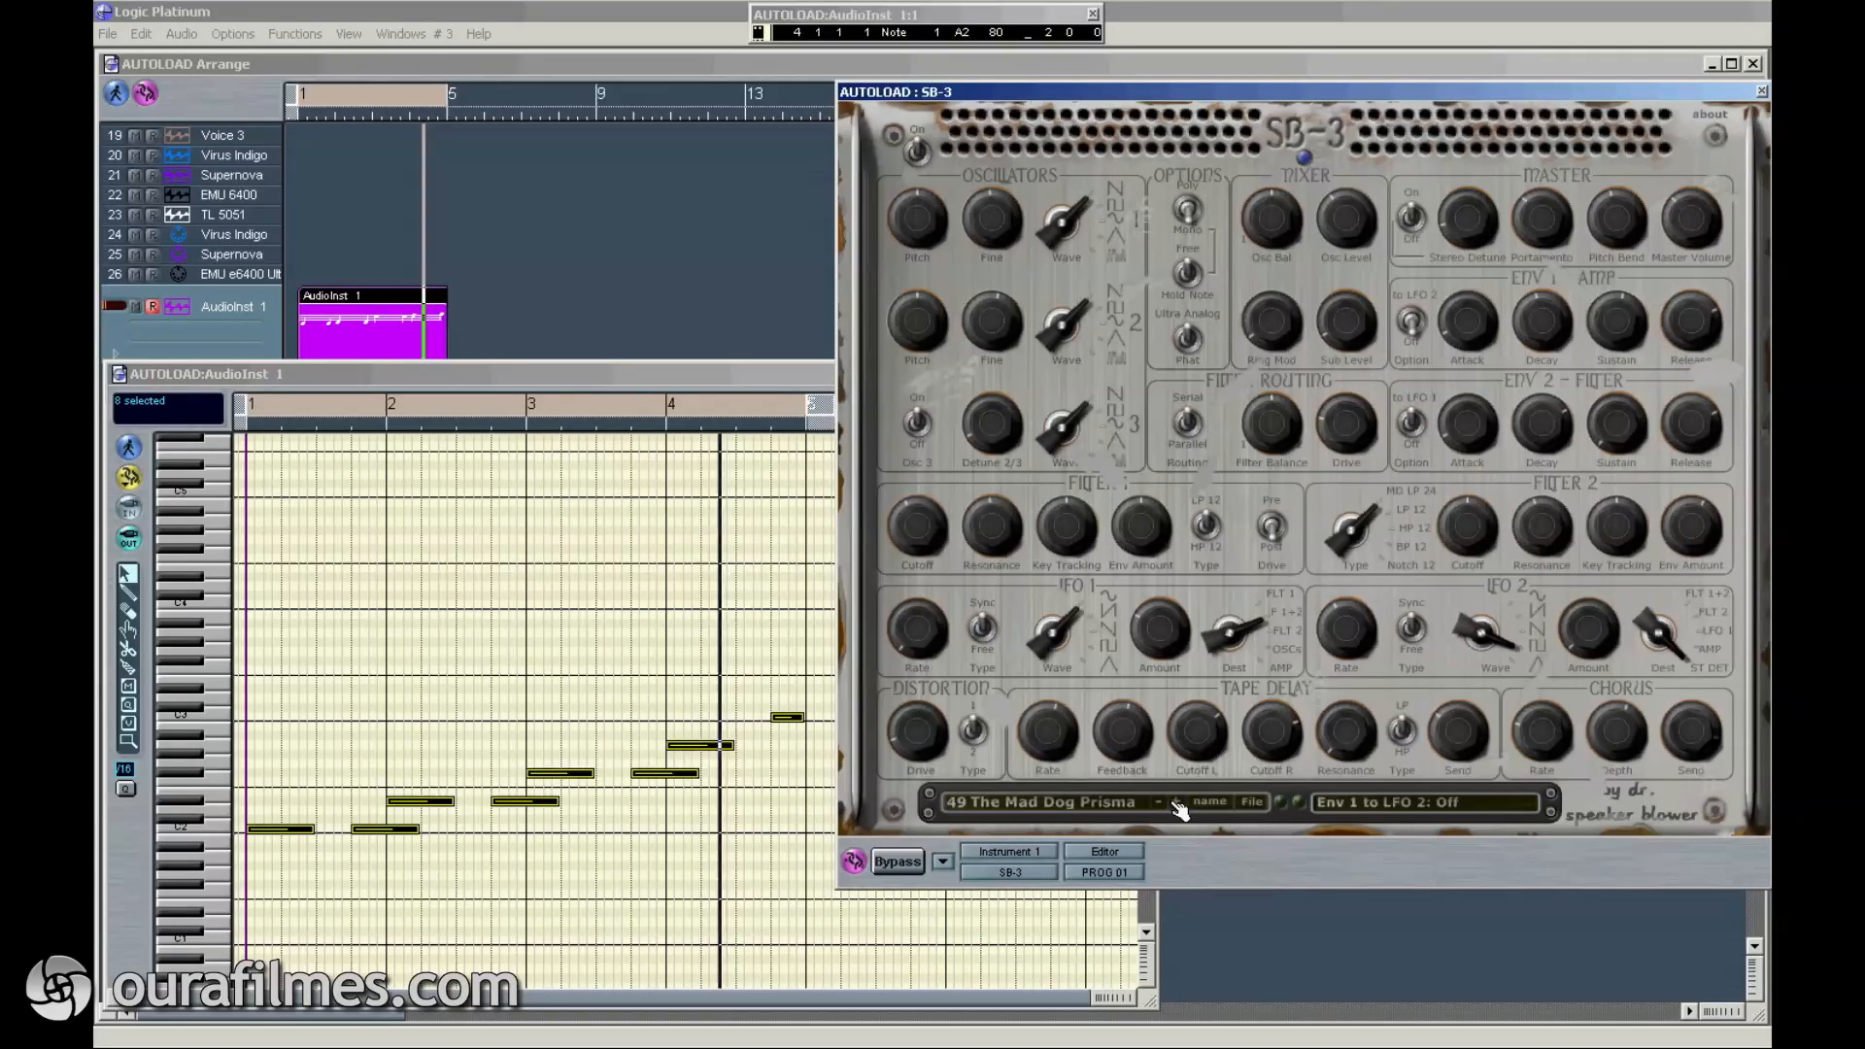
pyautogui.click(1180, 805)
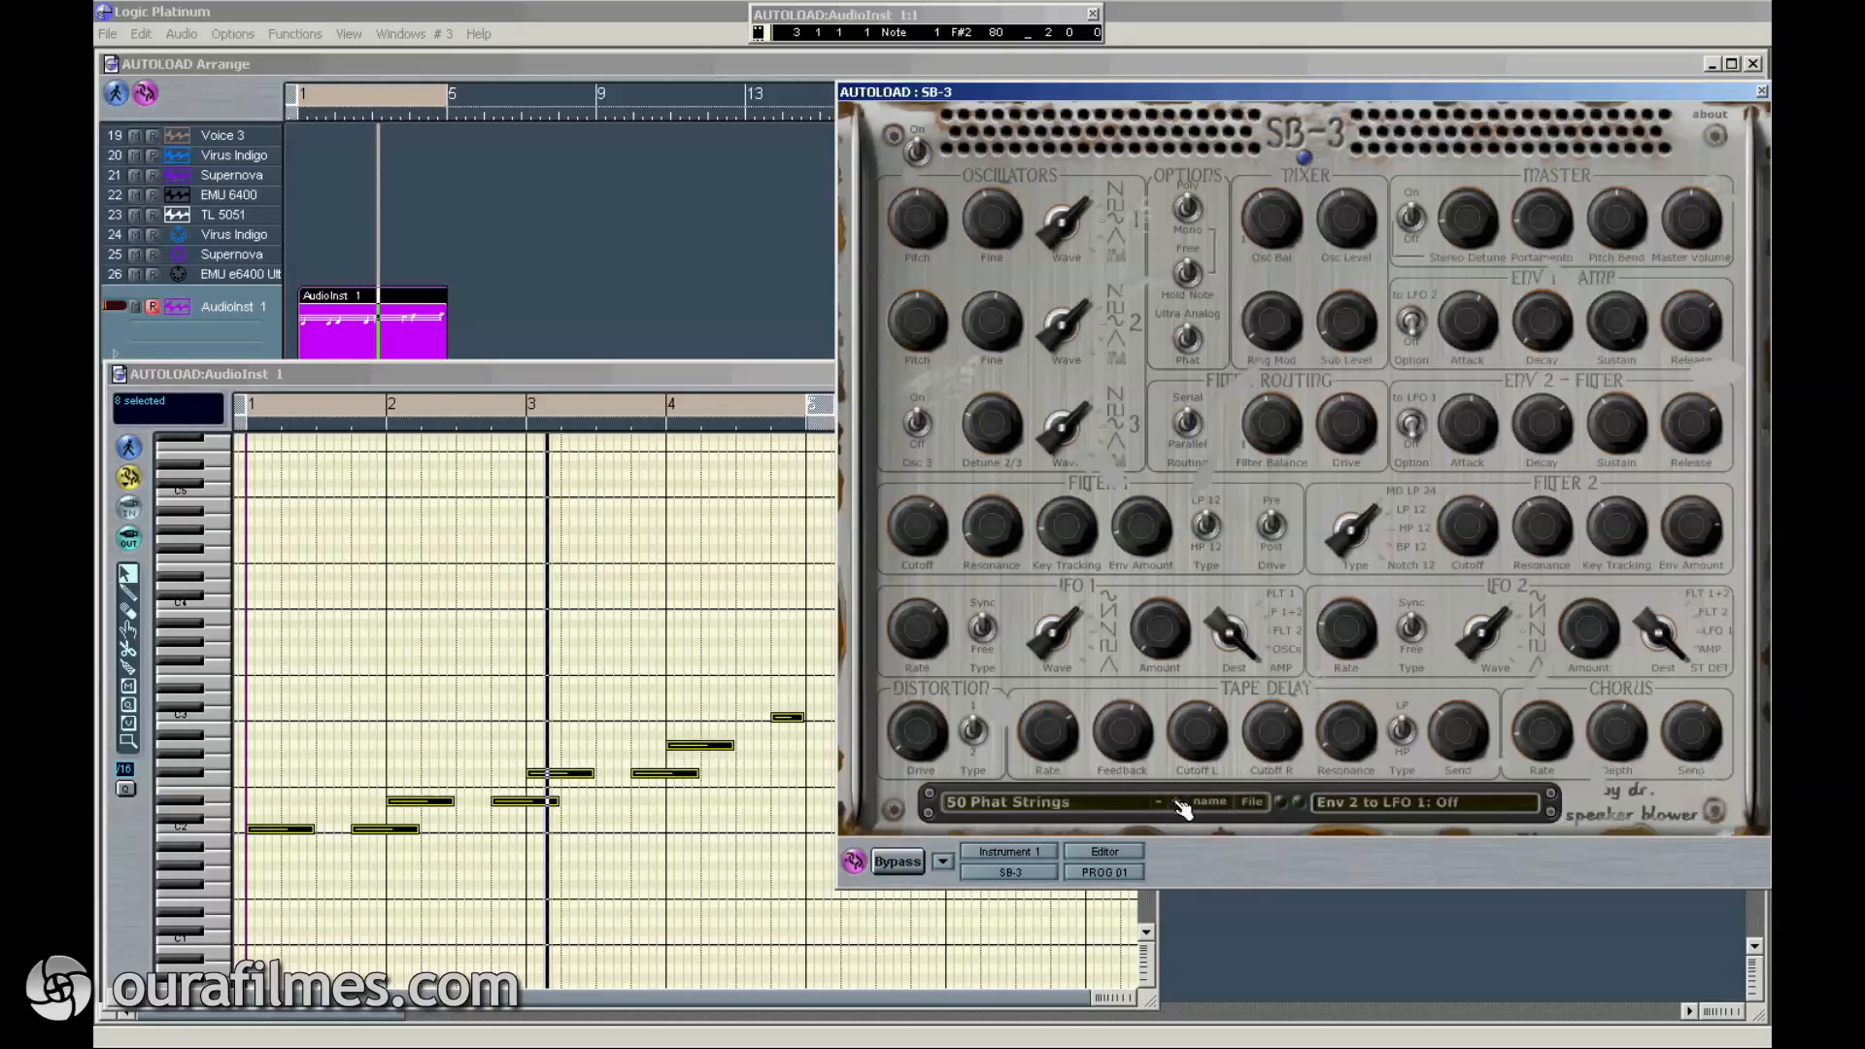
pyautogui.click(1181, 806)
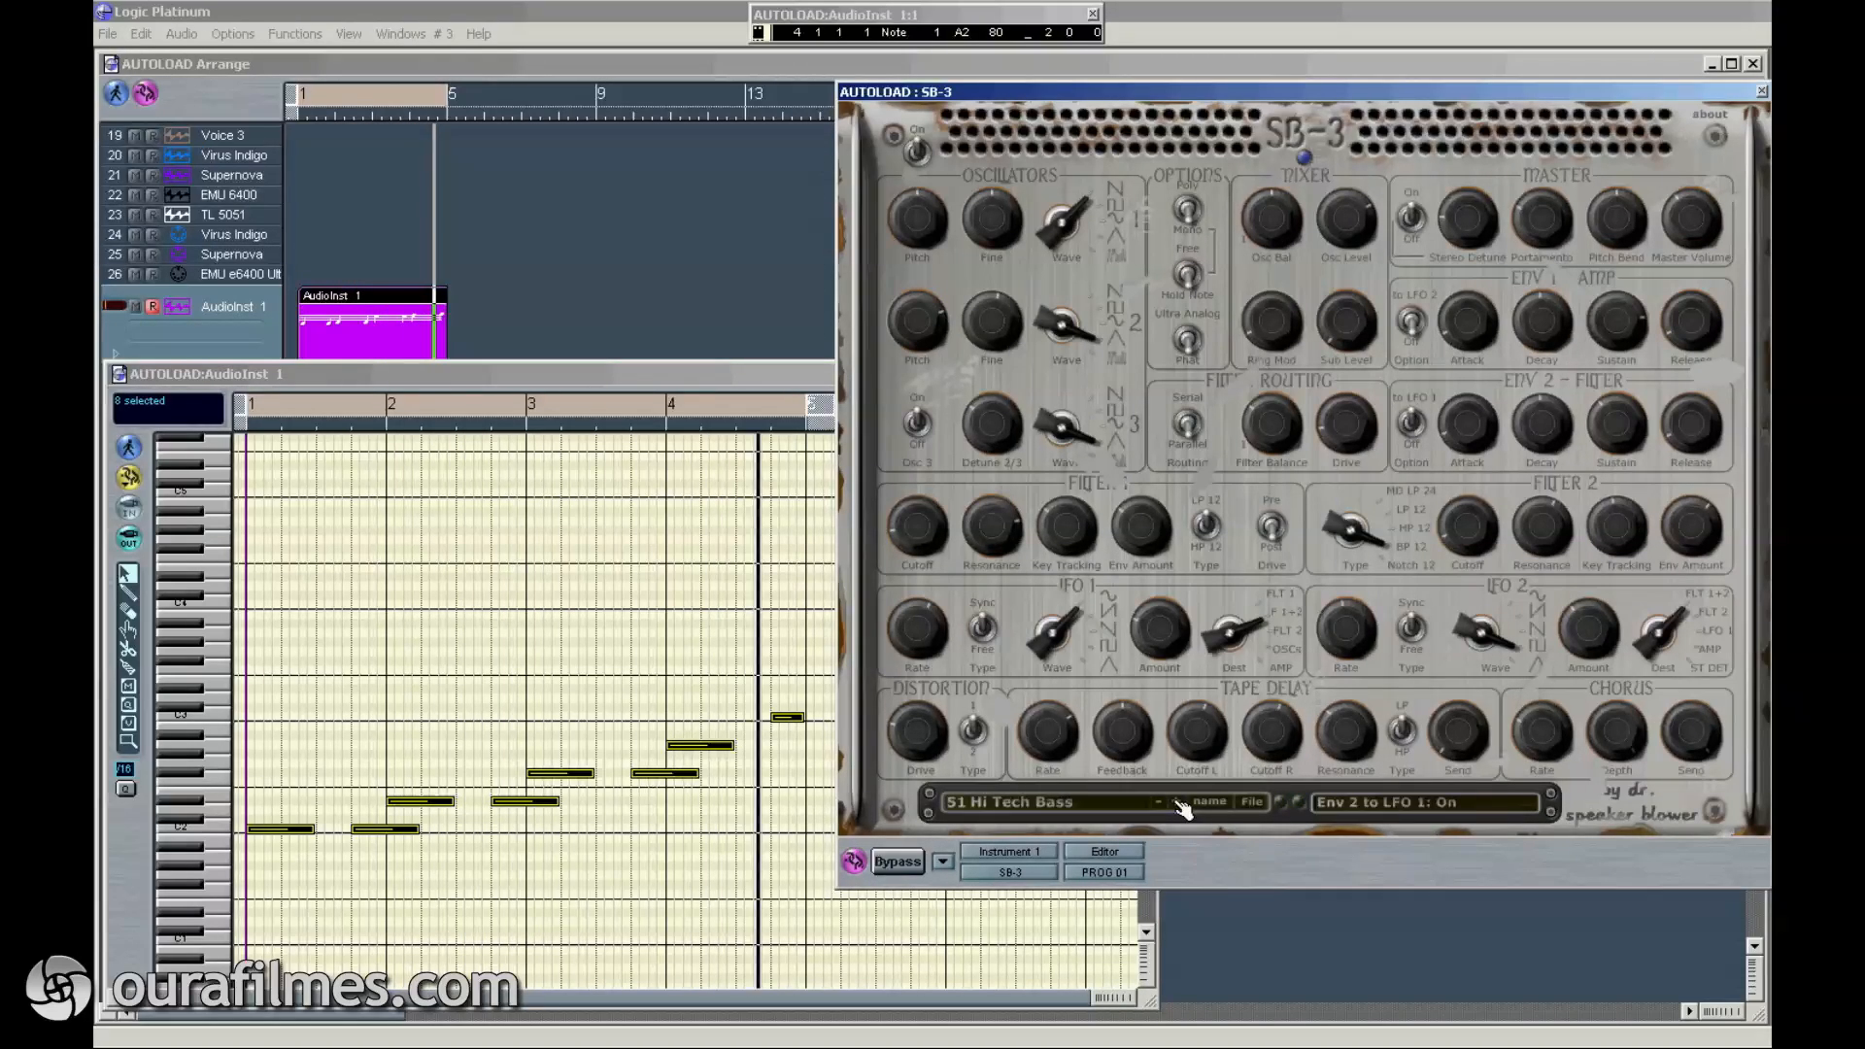
pyautogui.click(1180, 806)
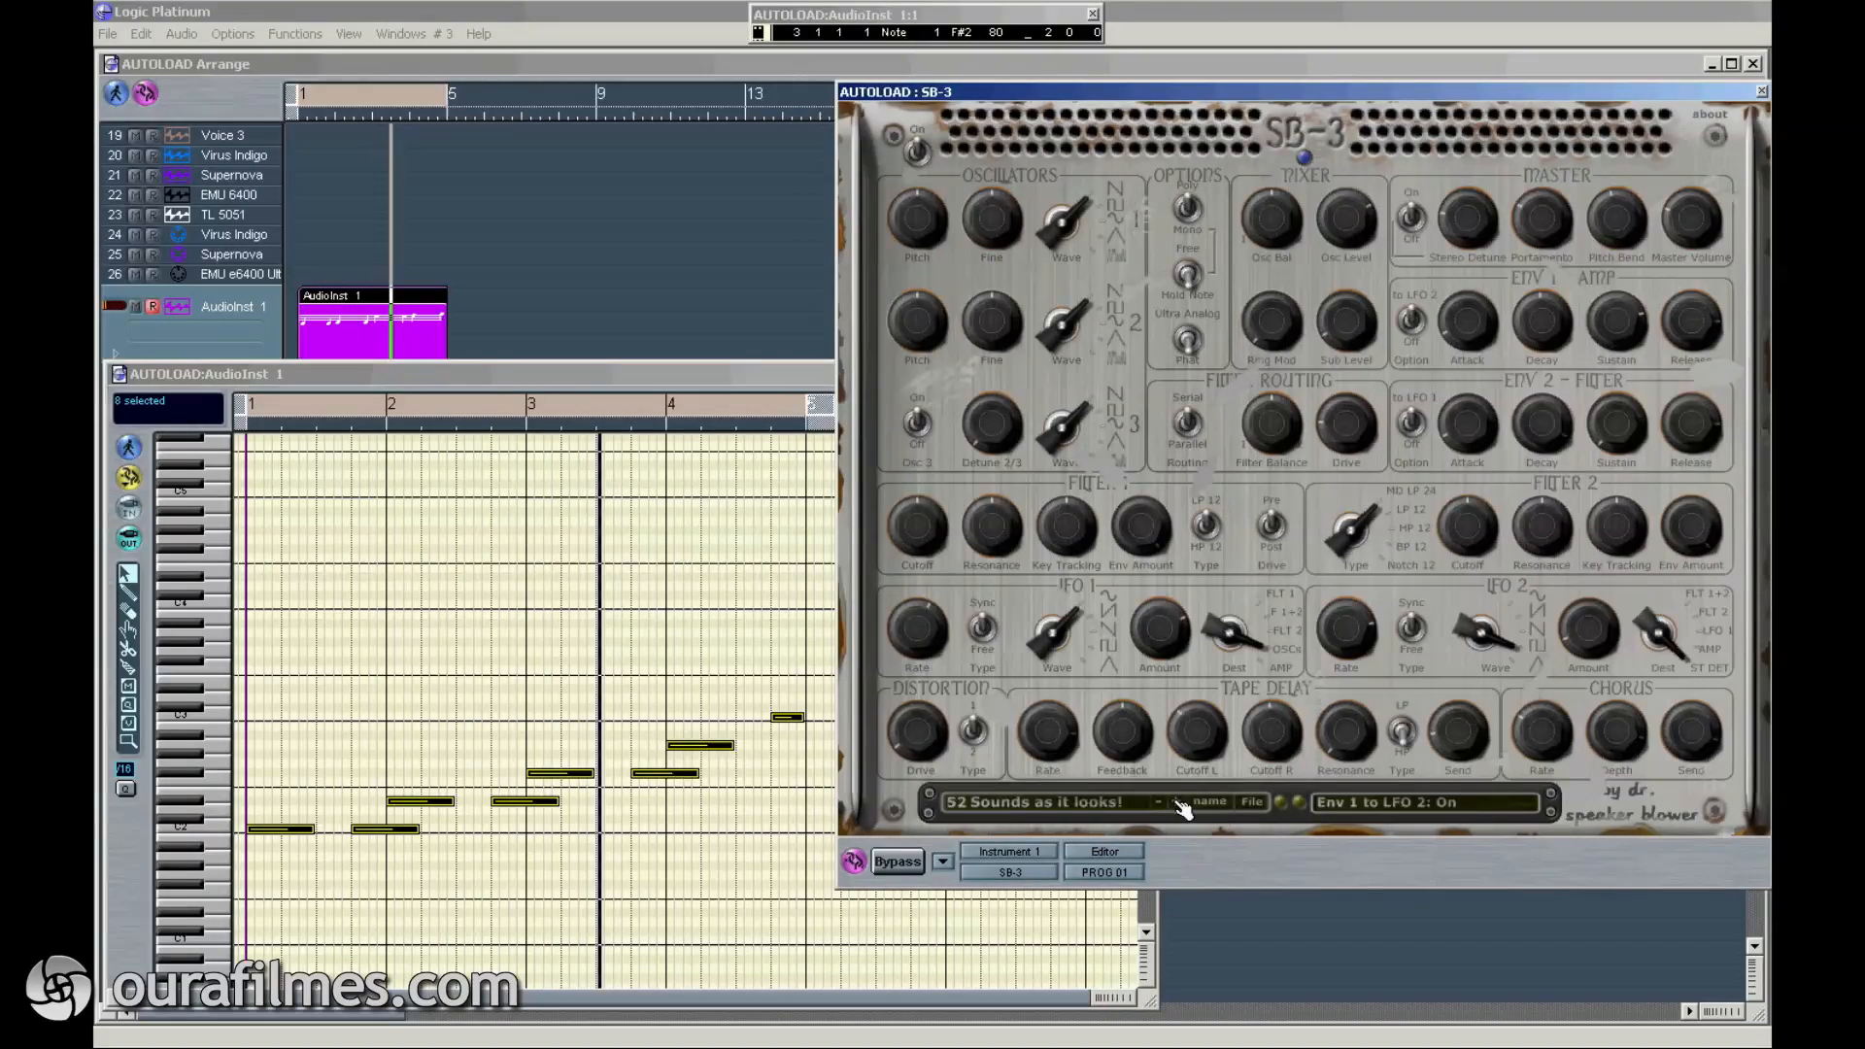
pyautogui.click(1180, 805)
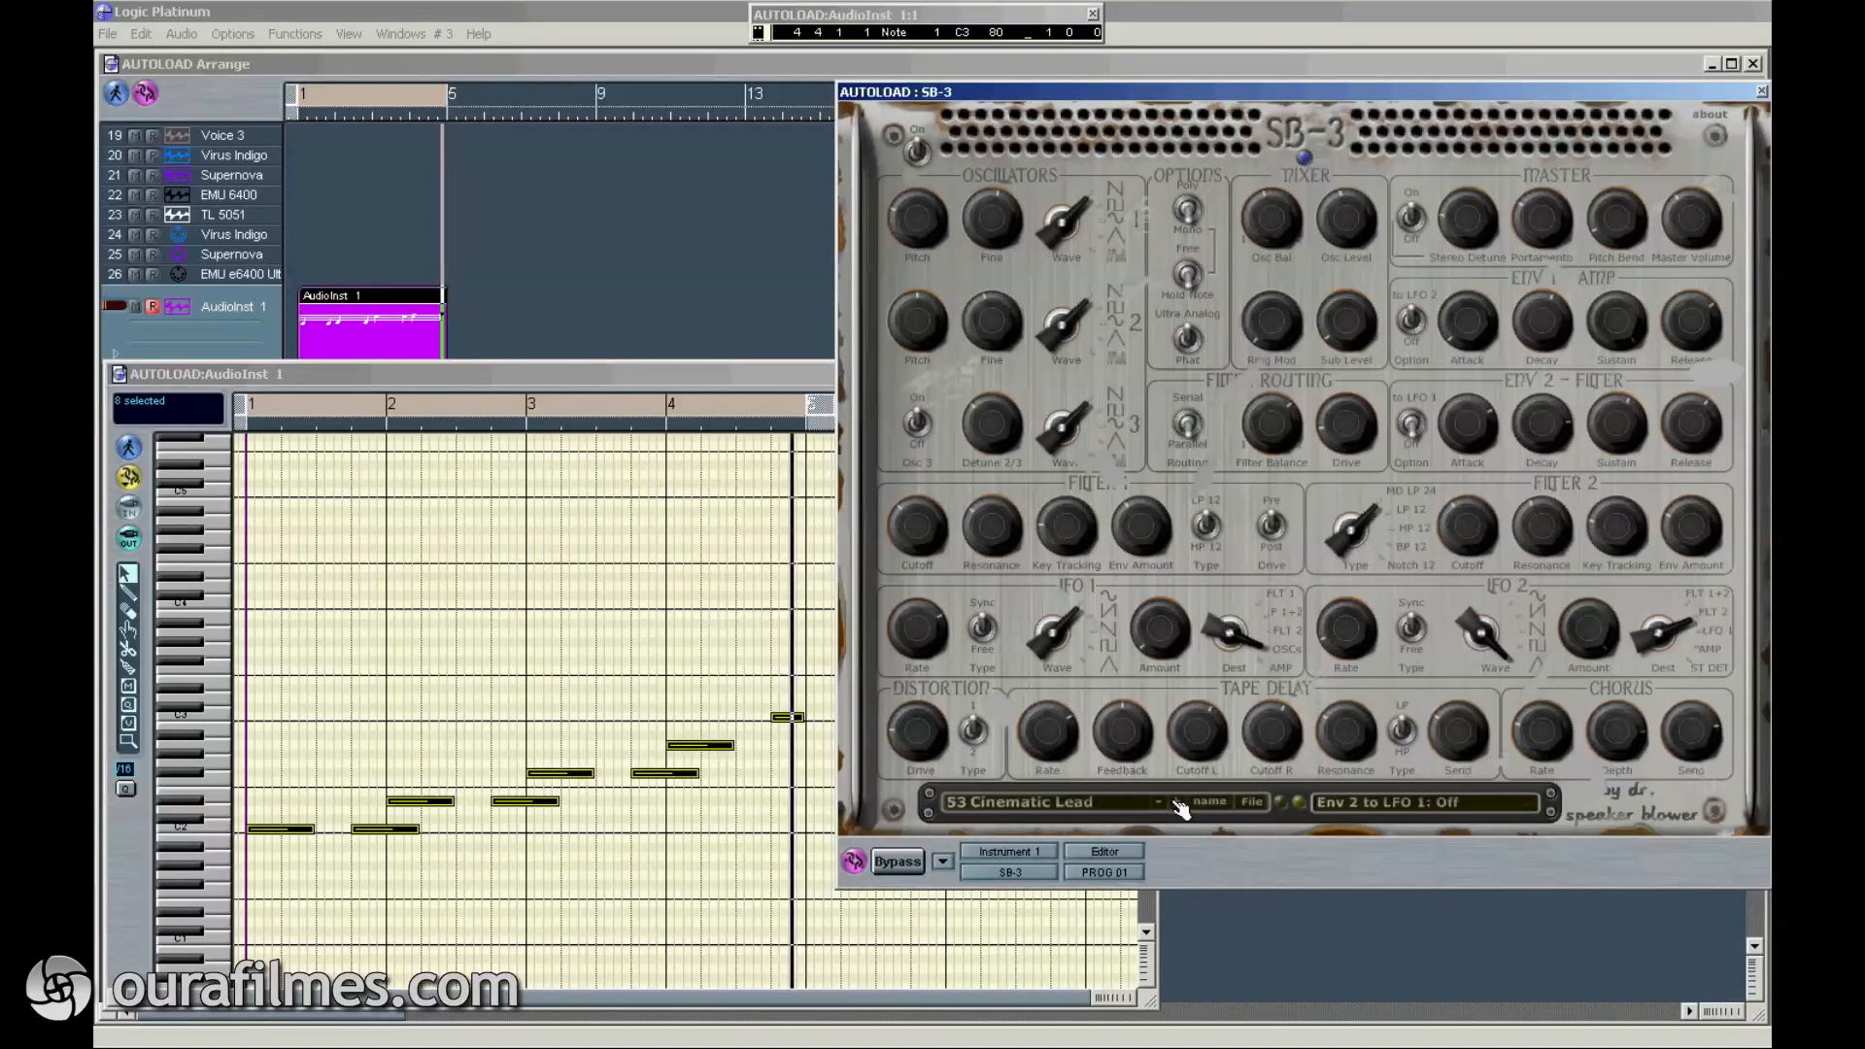
pyautogui.click(1180, 805)
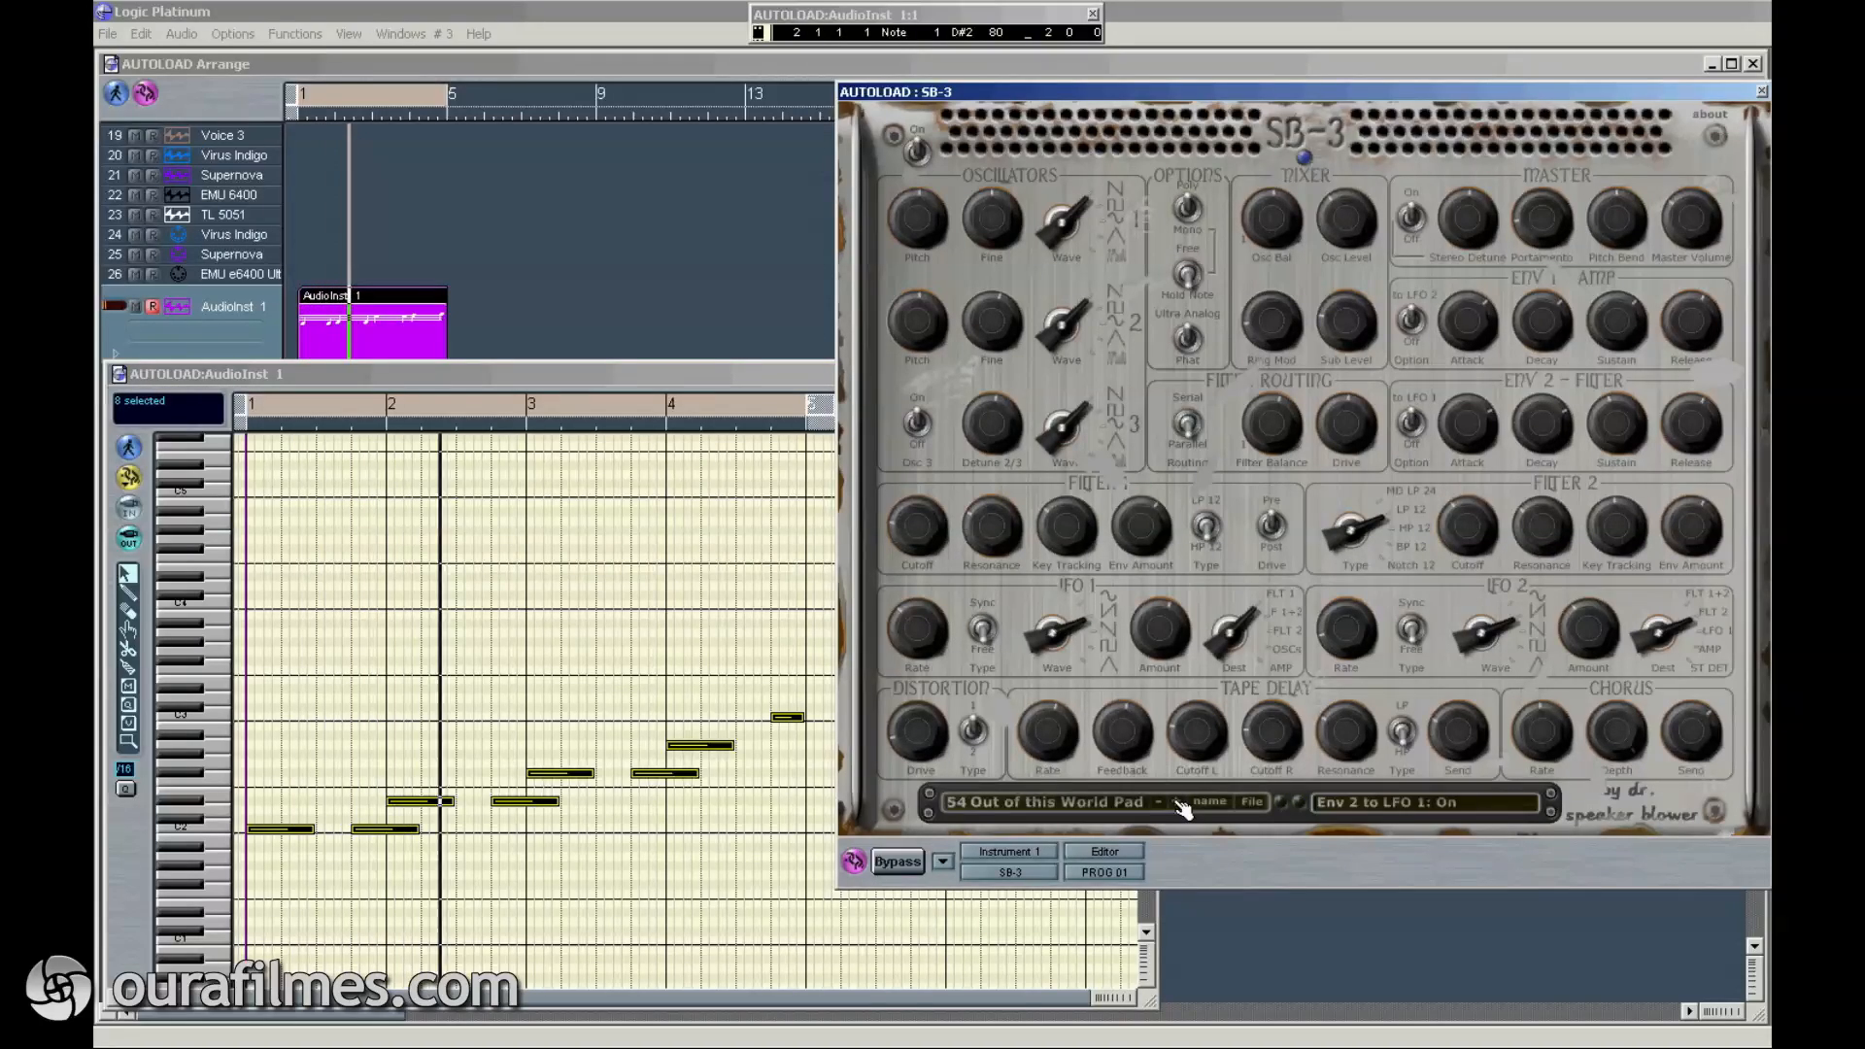
# Step: Audition the factory presets one by one from HP Lead through Are you experienced? on the looping bass line
pyautogui.click(1181, 805)
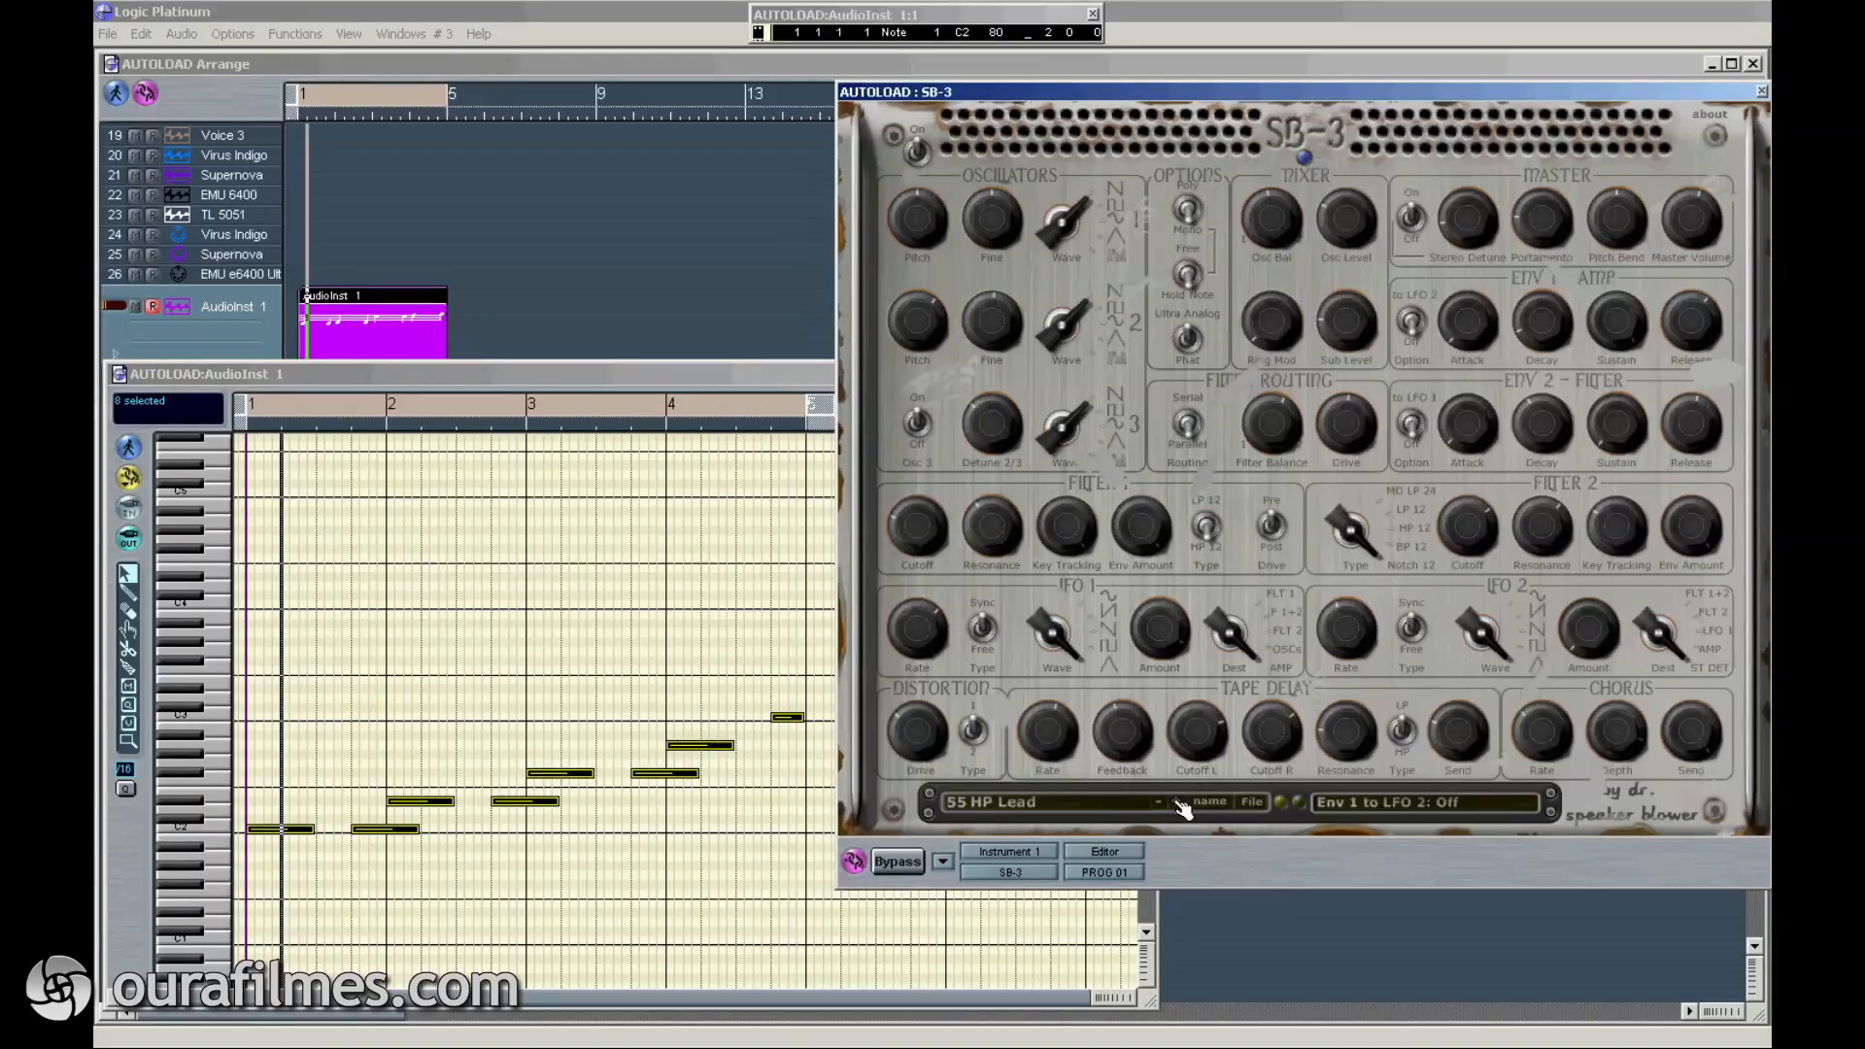
pyautogui.click(1181, 806)
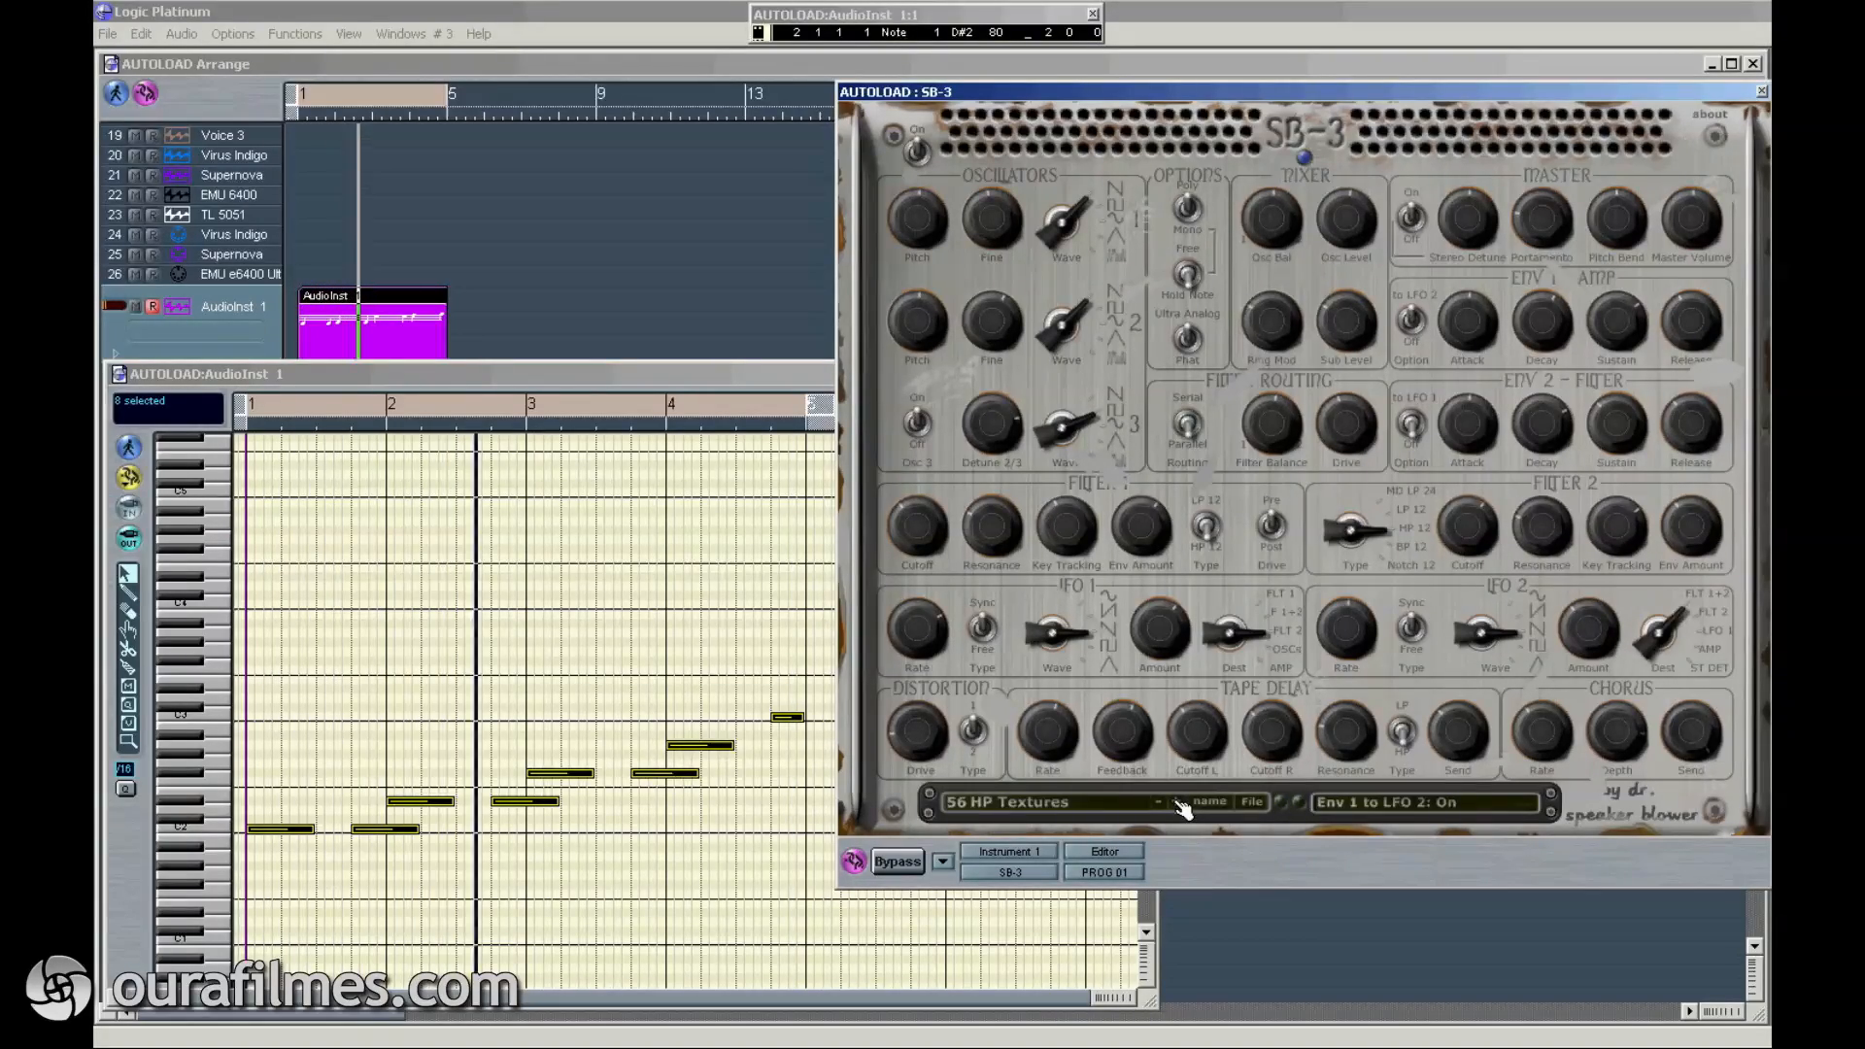
pyautogui.click(1182, 805)
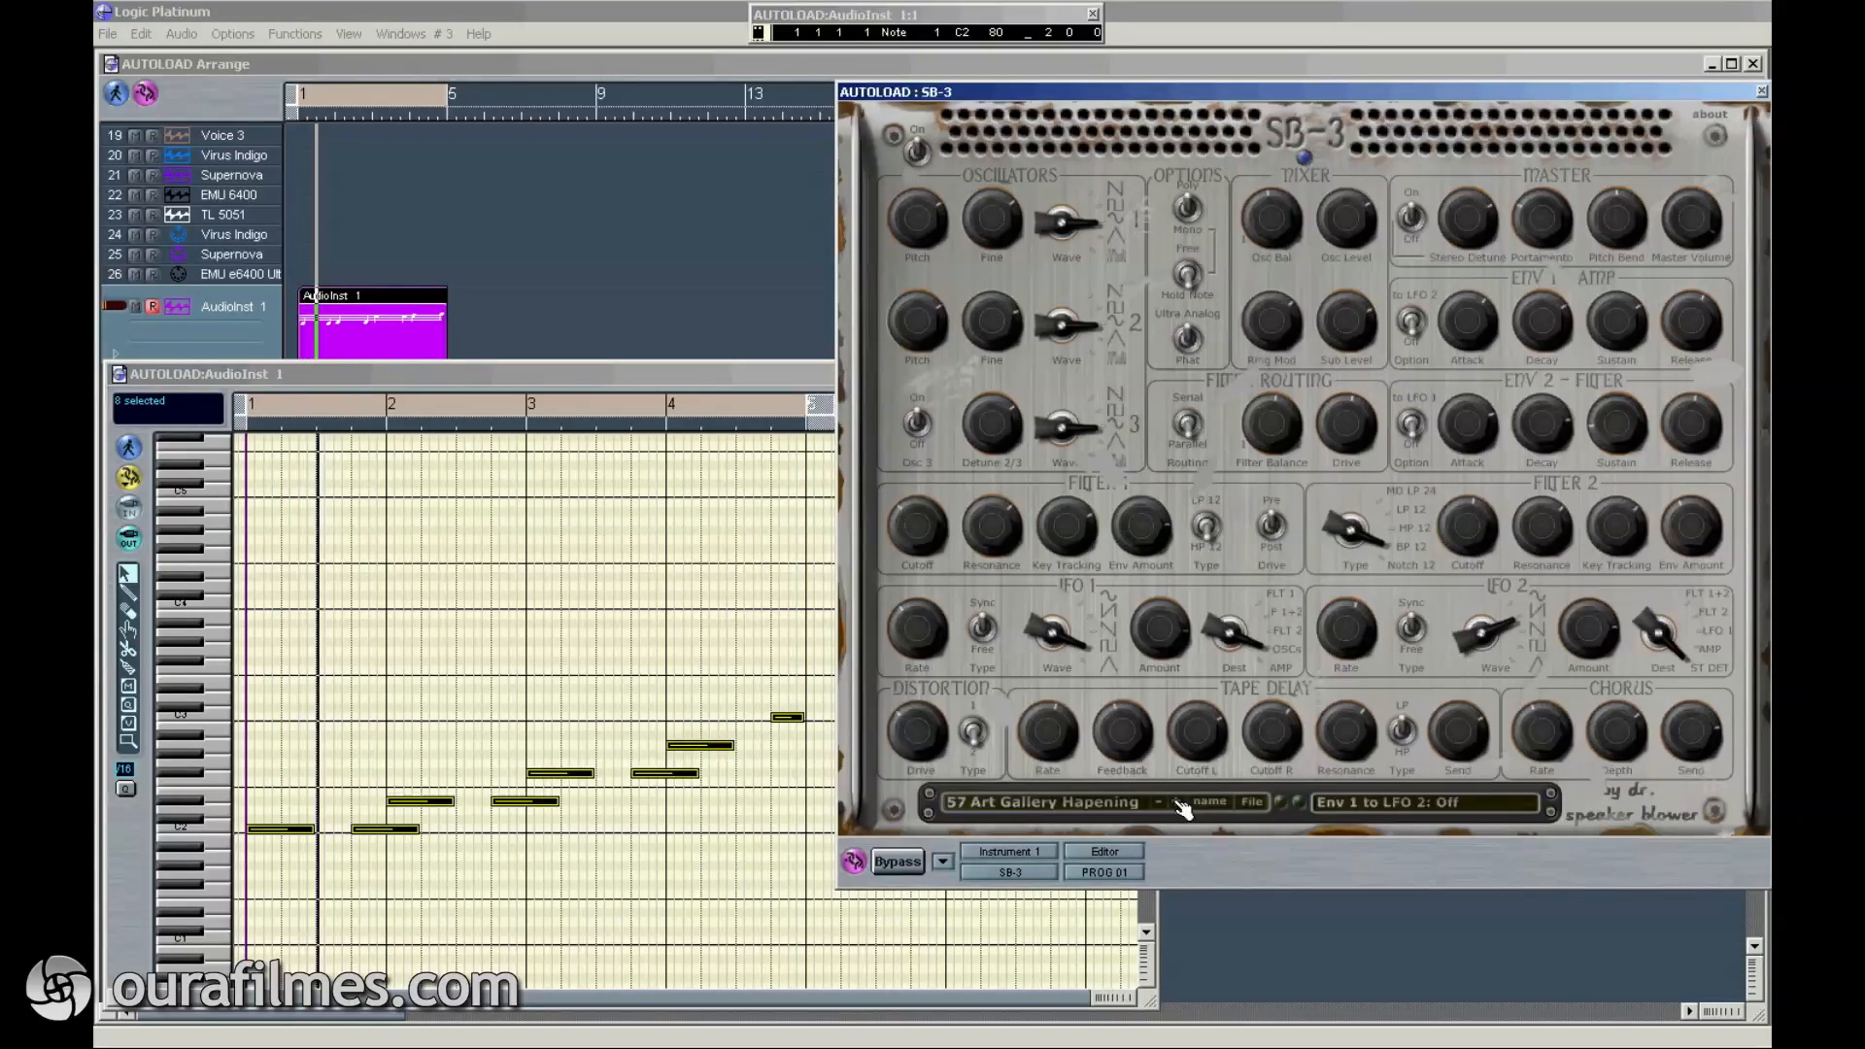
pyautogui.click(1181, 805)
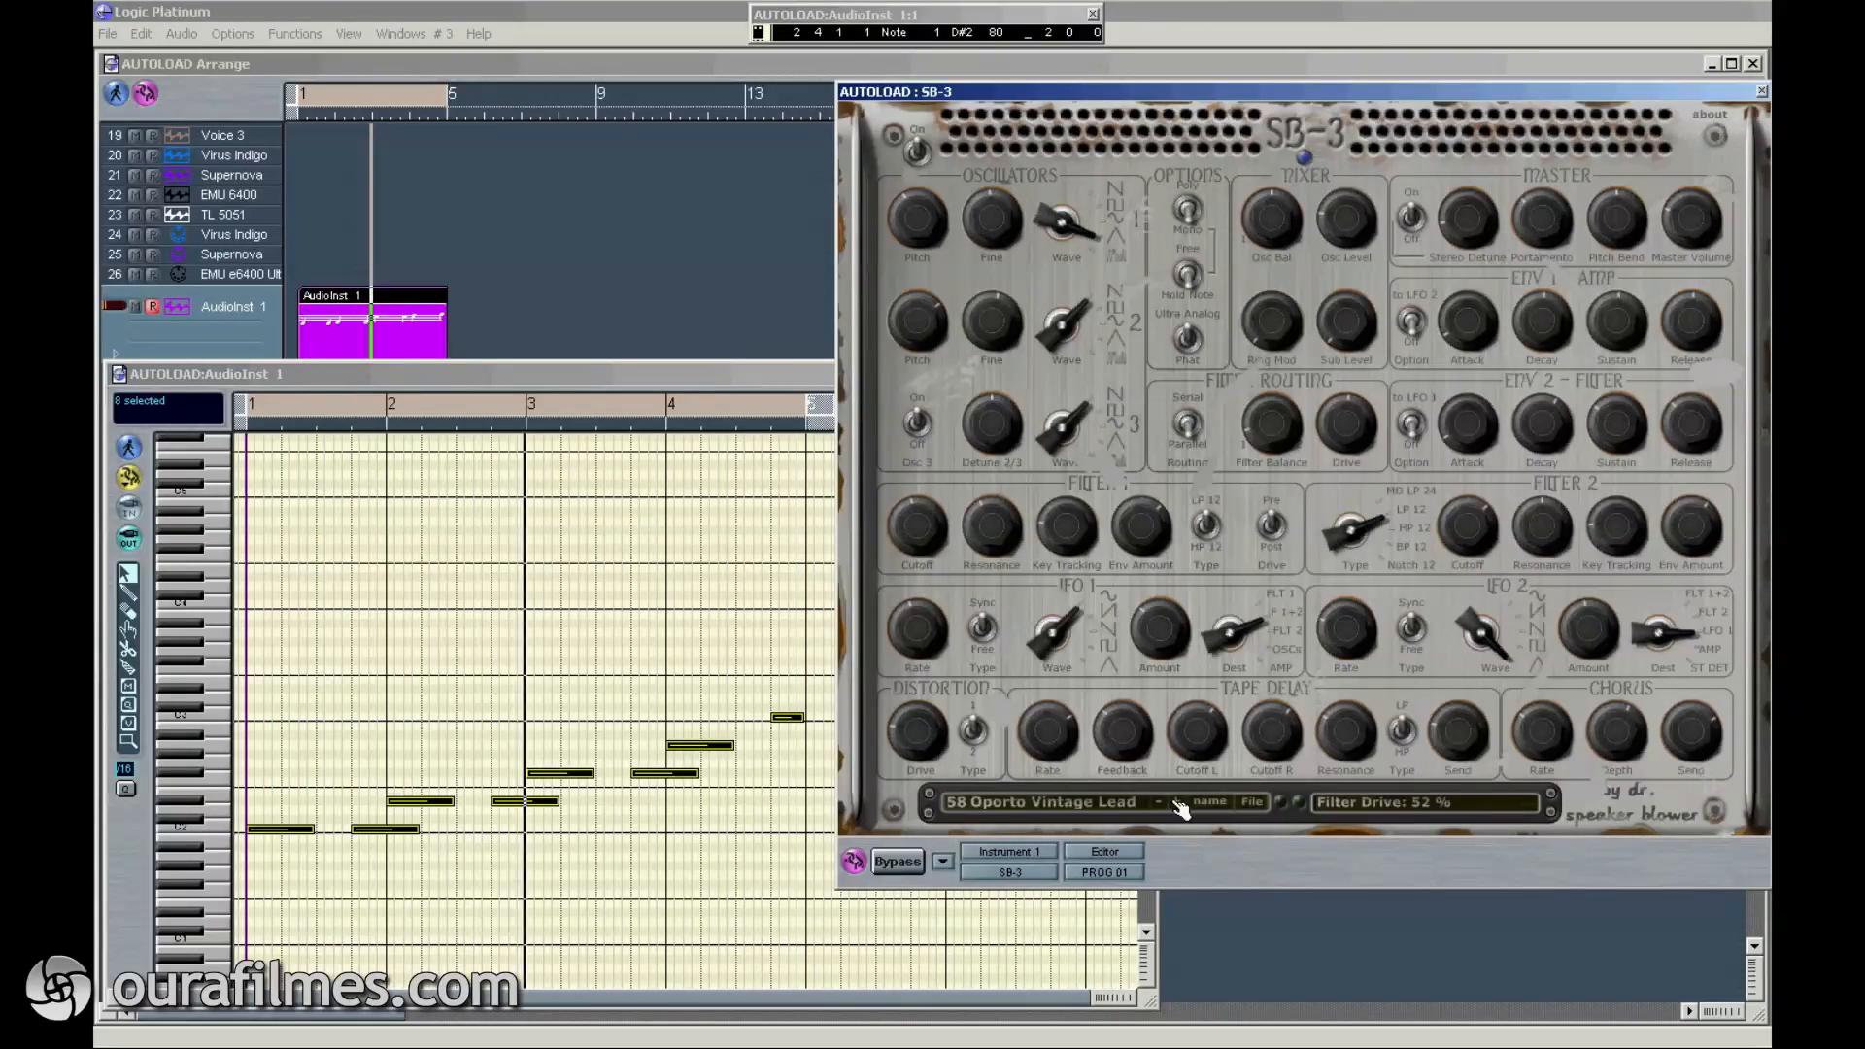
pyautogui.click(1182, 806)
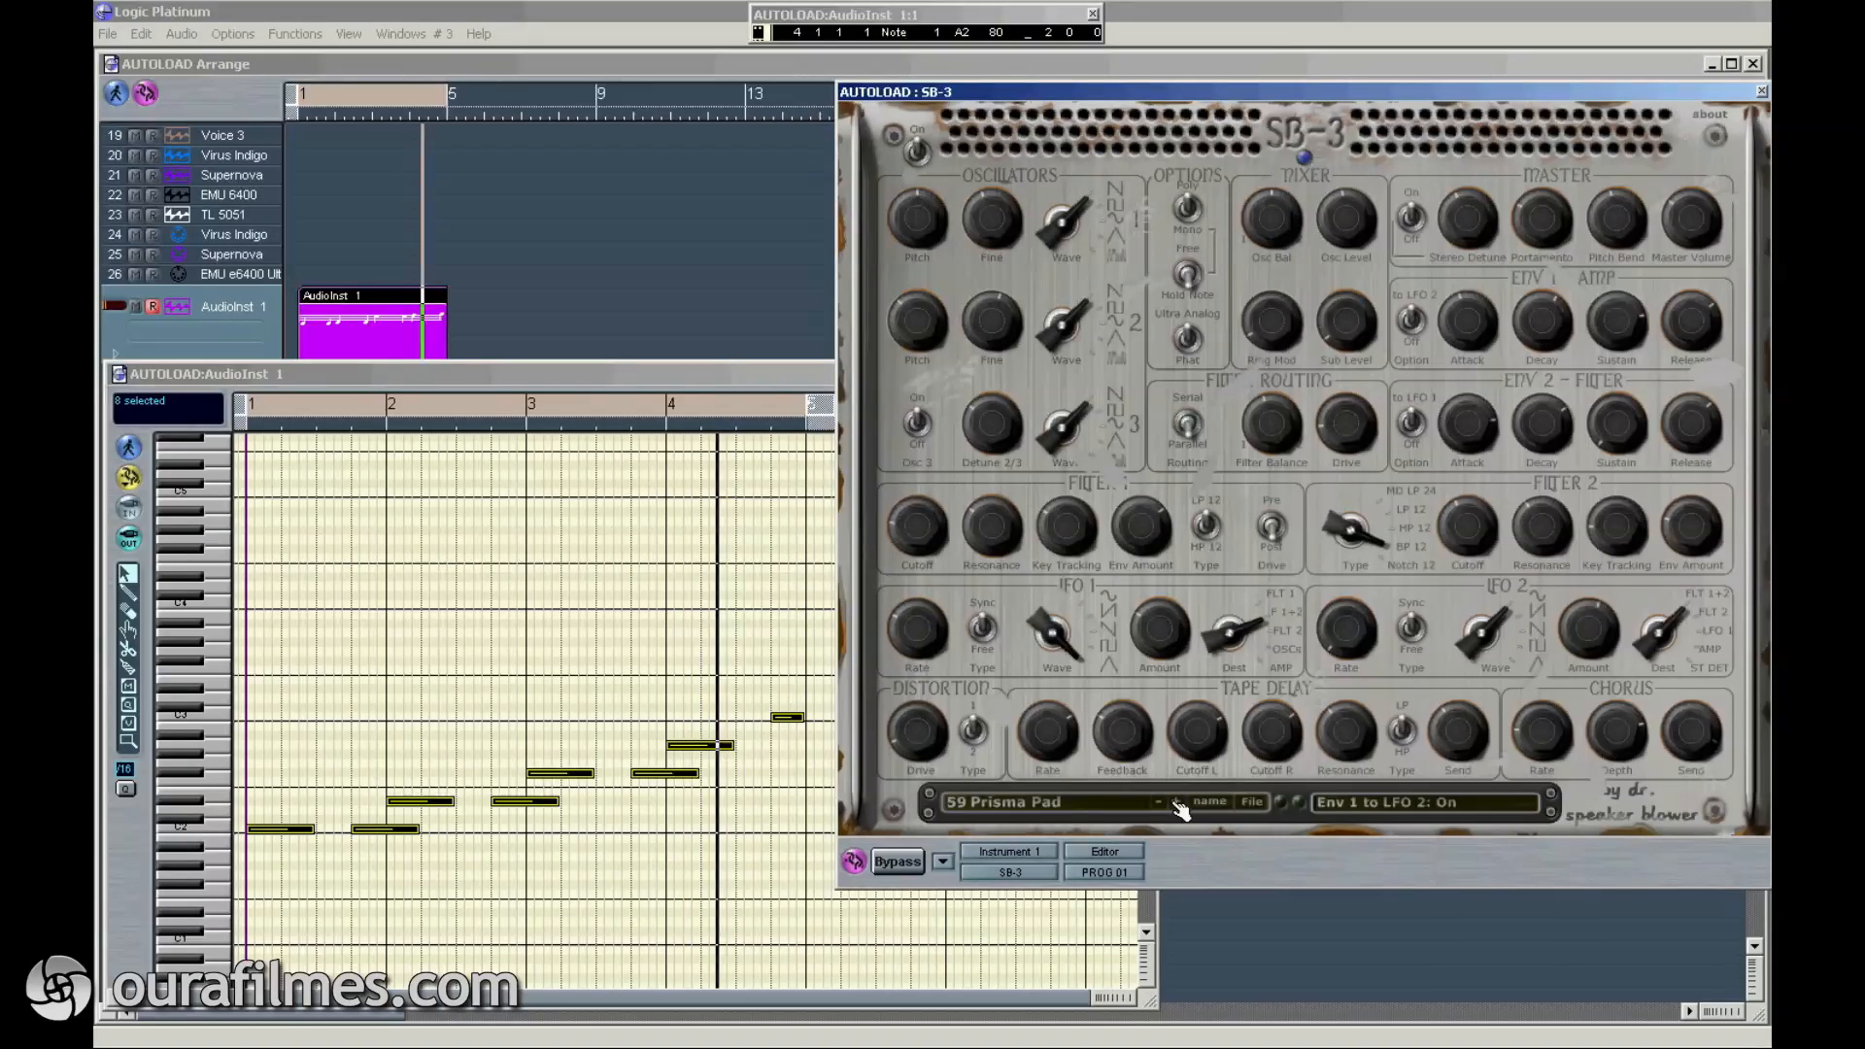
pyautogui.click(1181, 805)
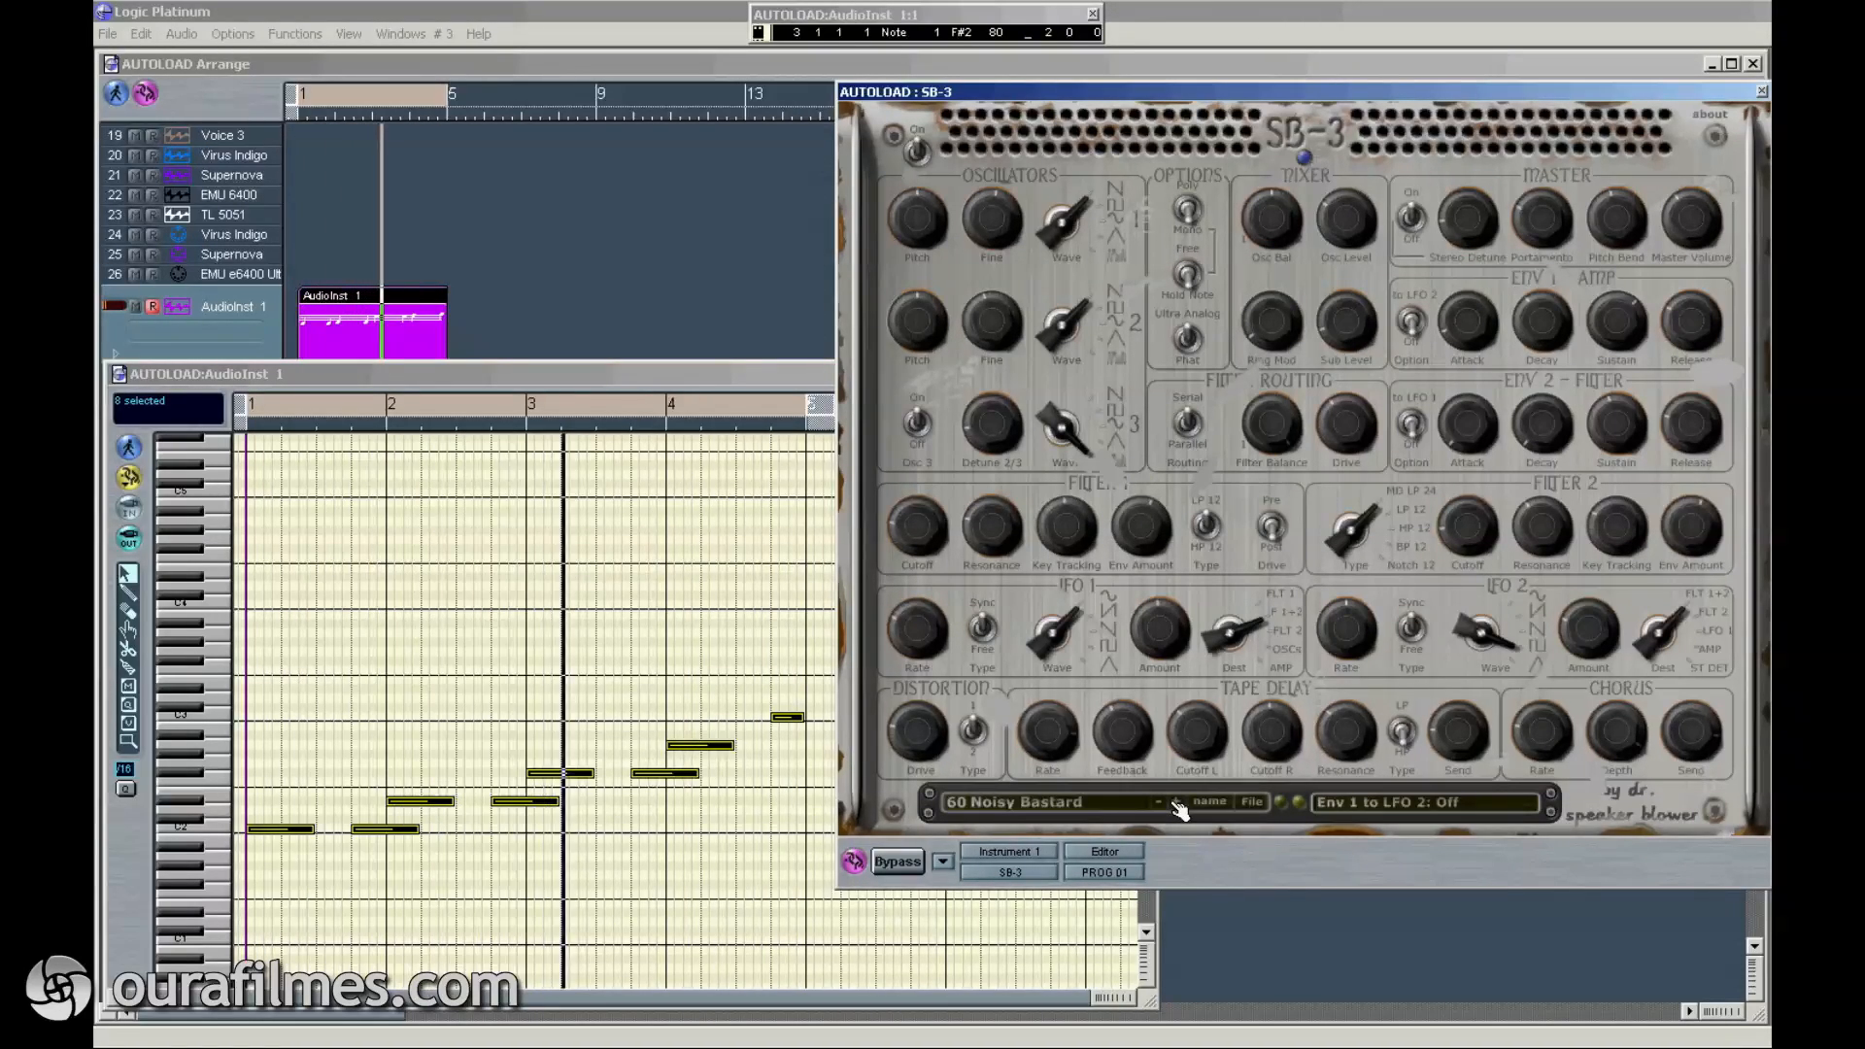
pyautogui.click(1182, 806)
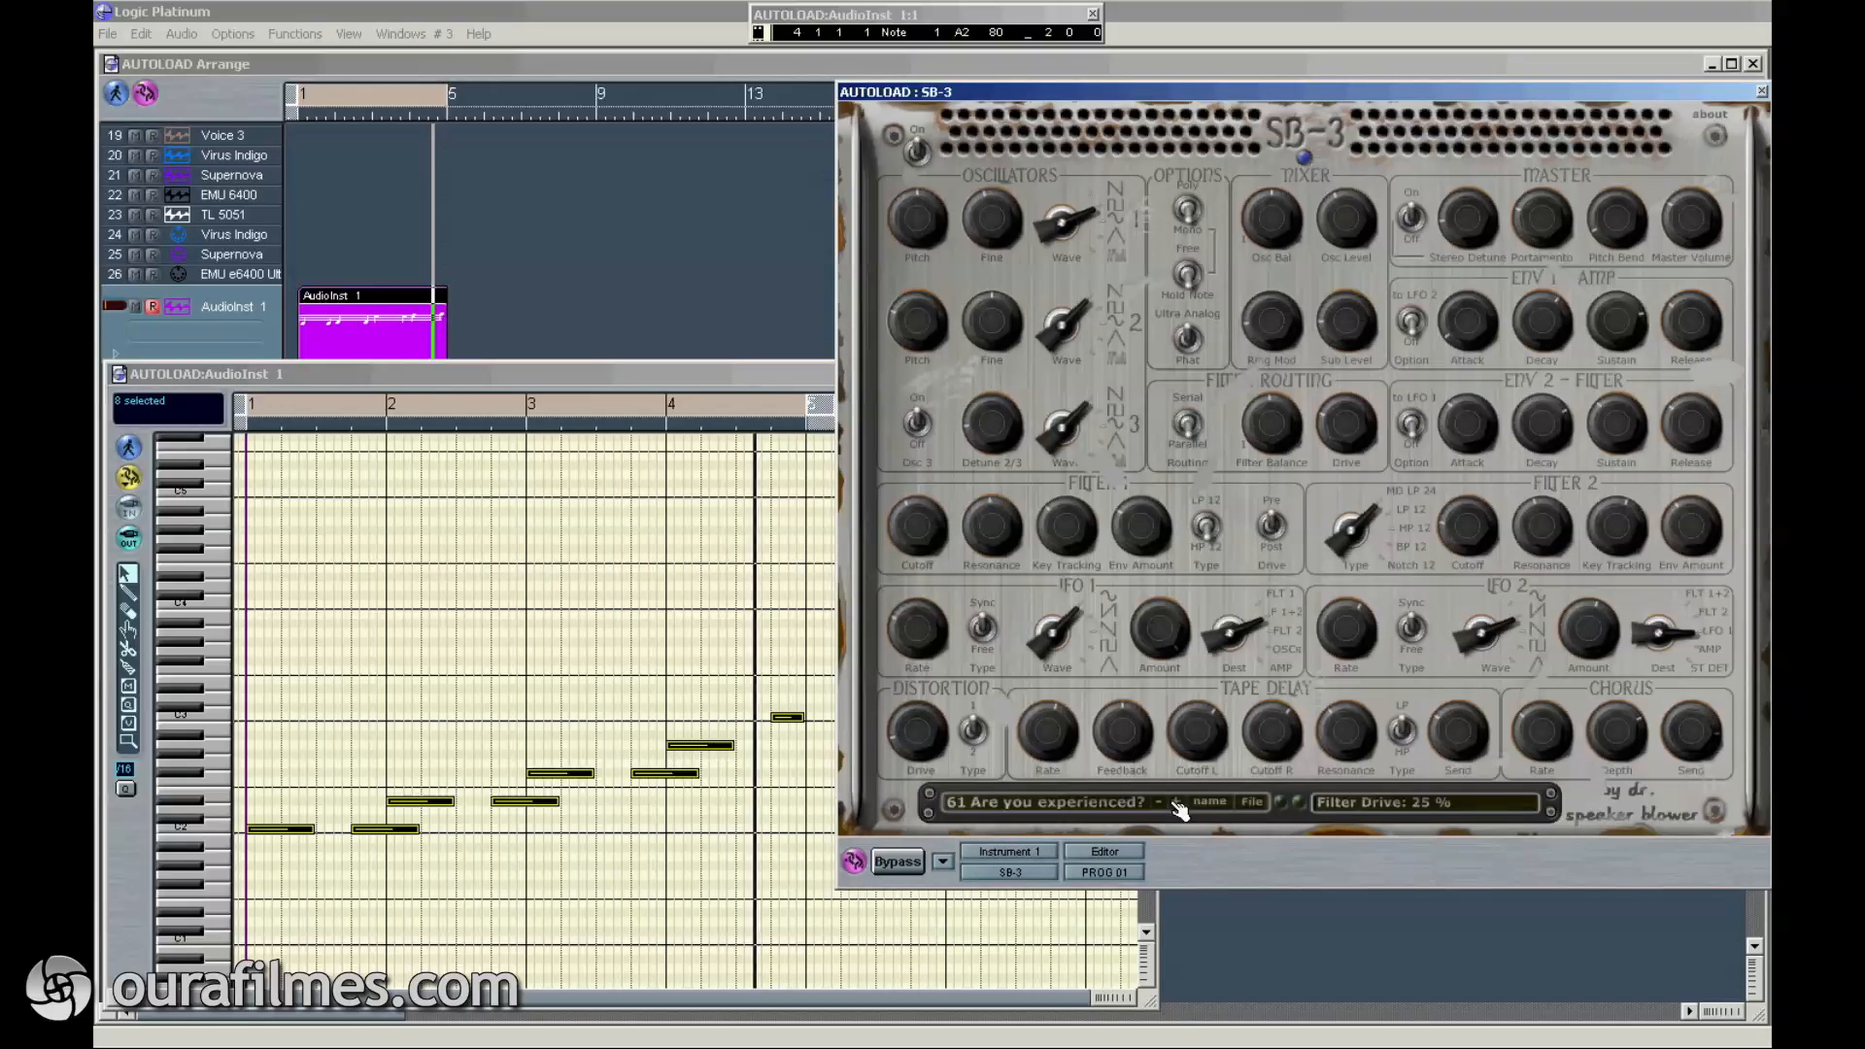
# Step: Audition the consecutive factory presets from Long Movie Pad through Flame Thrower, revisiting British Lead before returning to Flame Thrower
pyautogui.click(1181, 805)
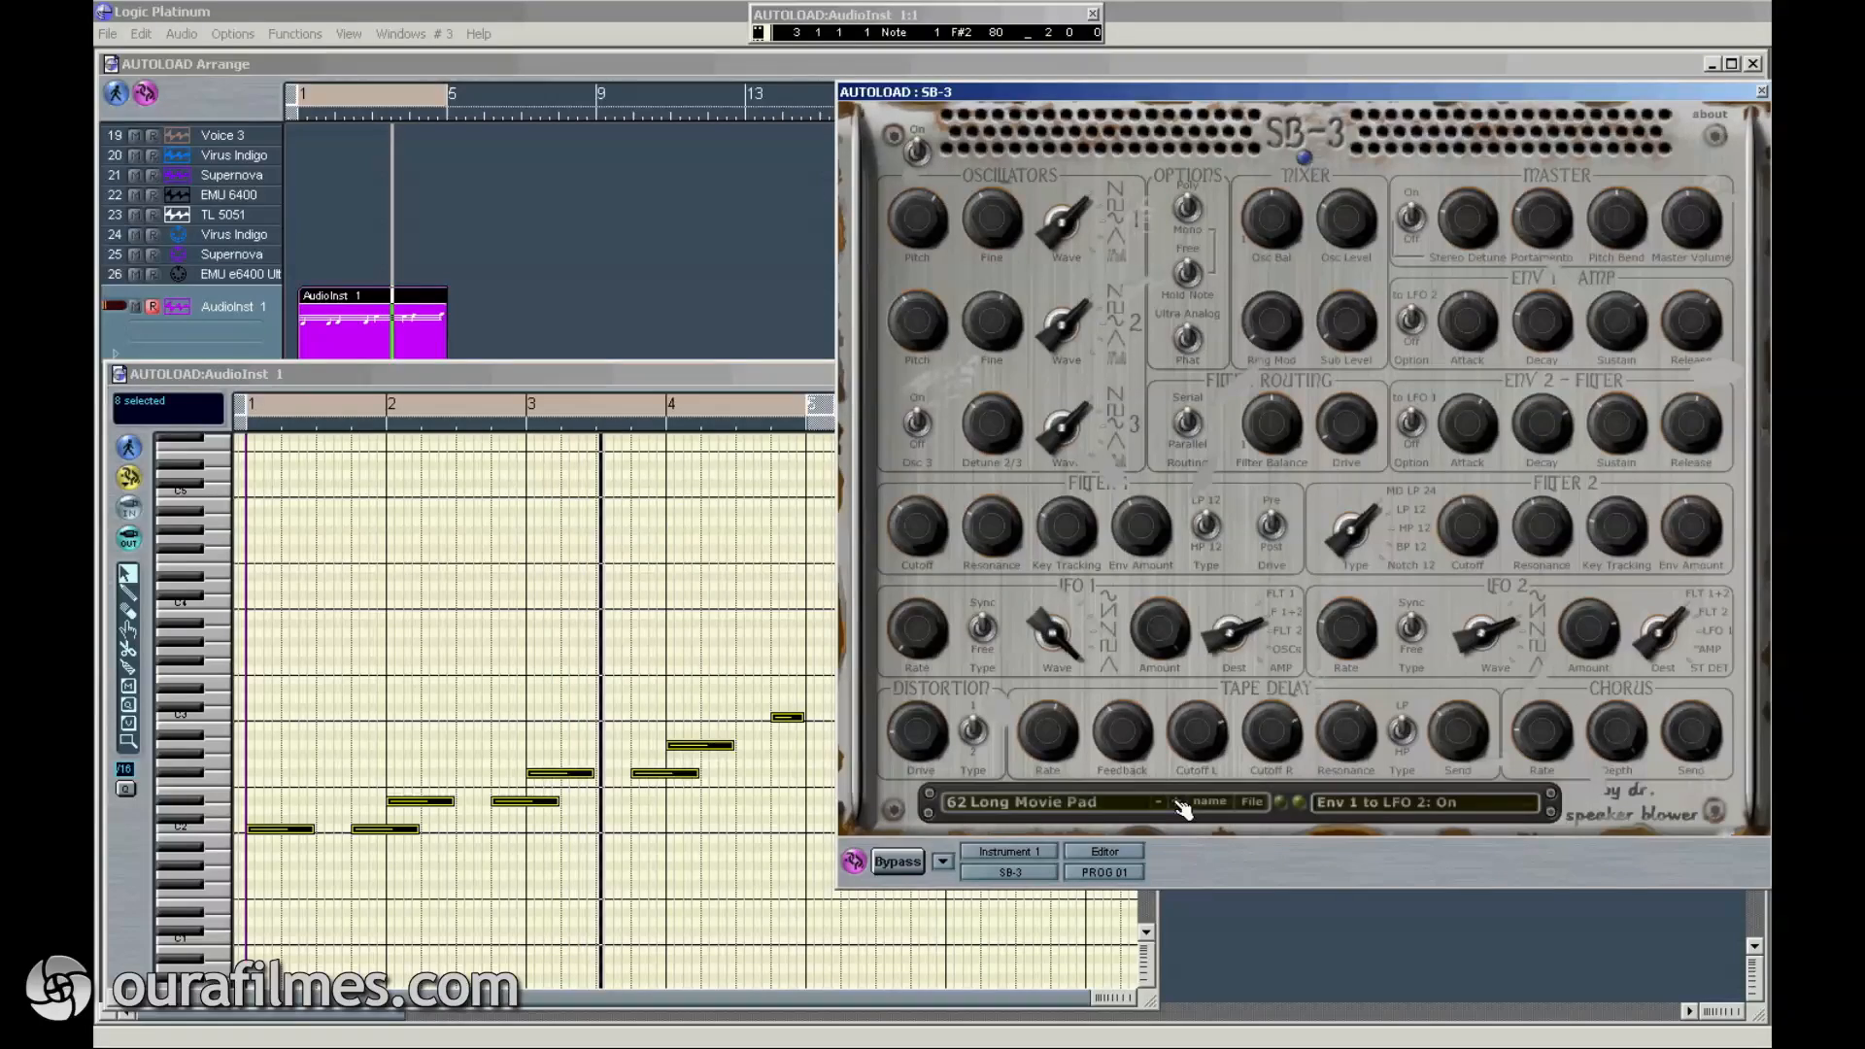
pyautogui.click(1182, 805)
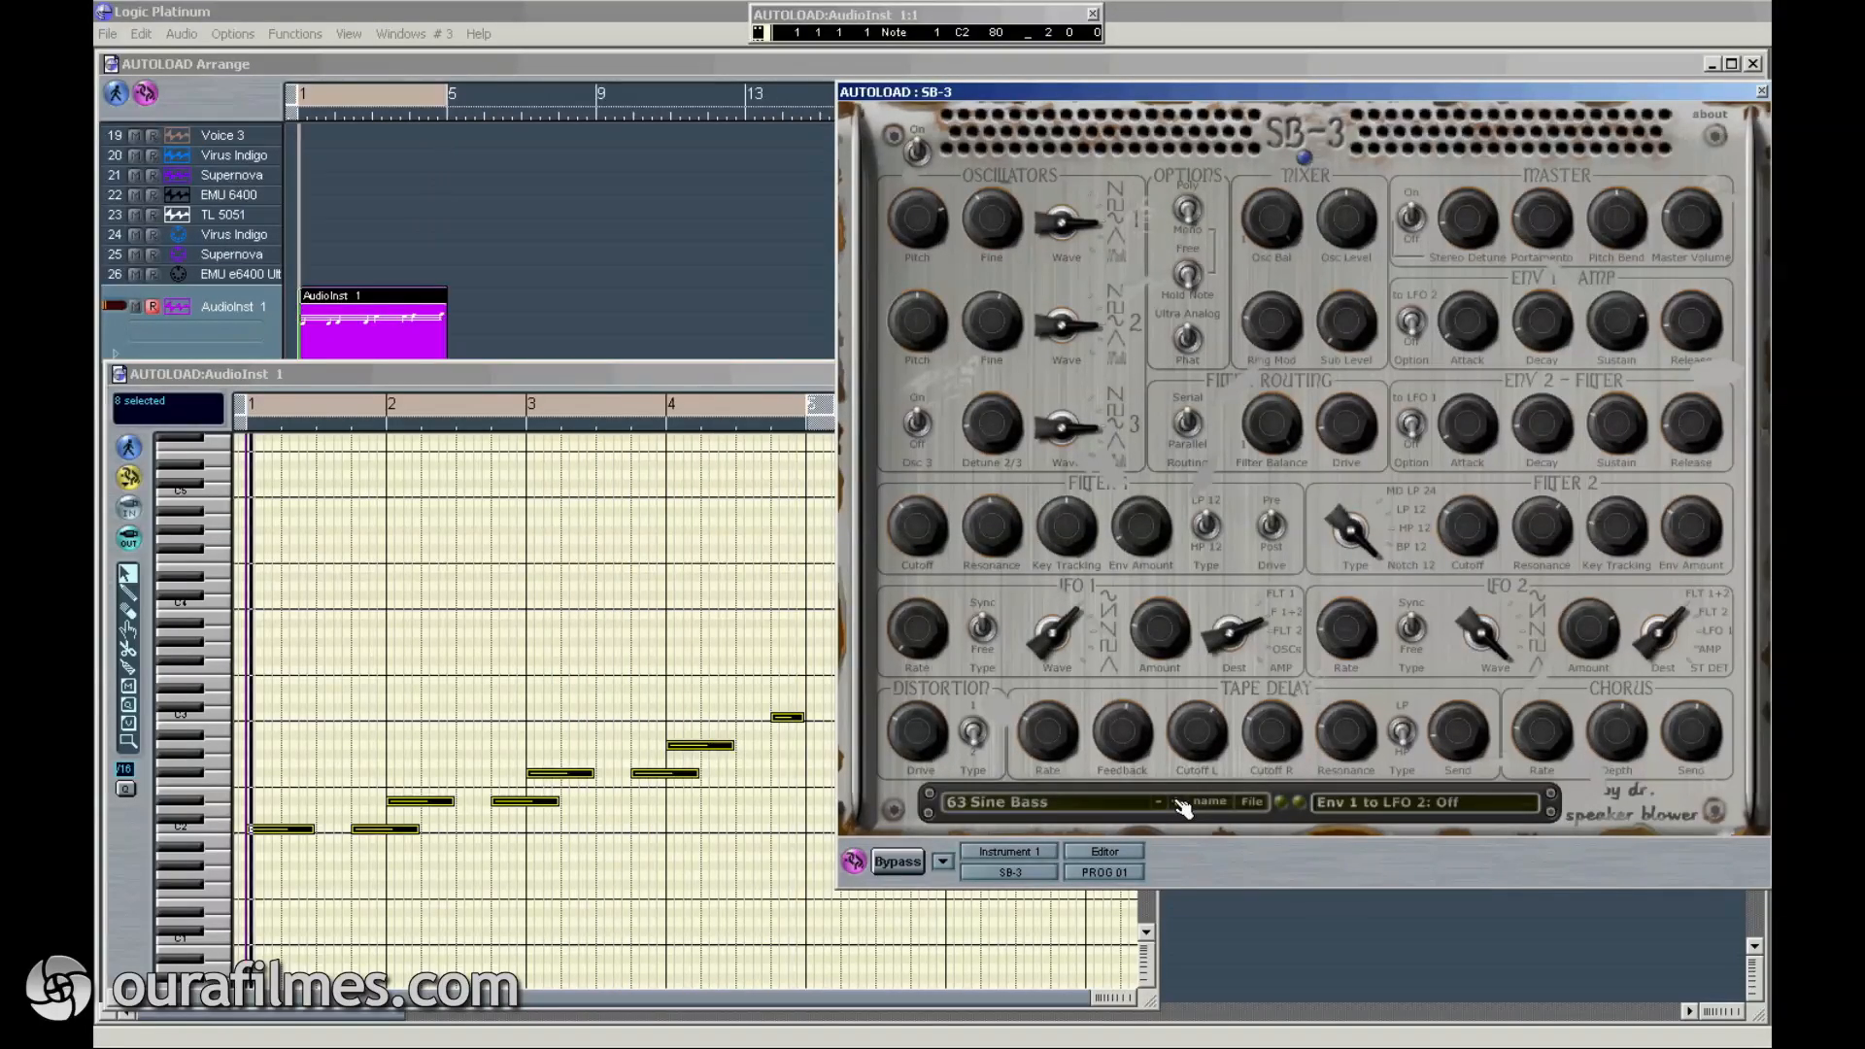
pyautogui.click(1182, 805)
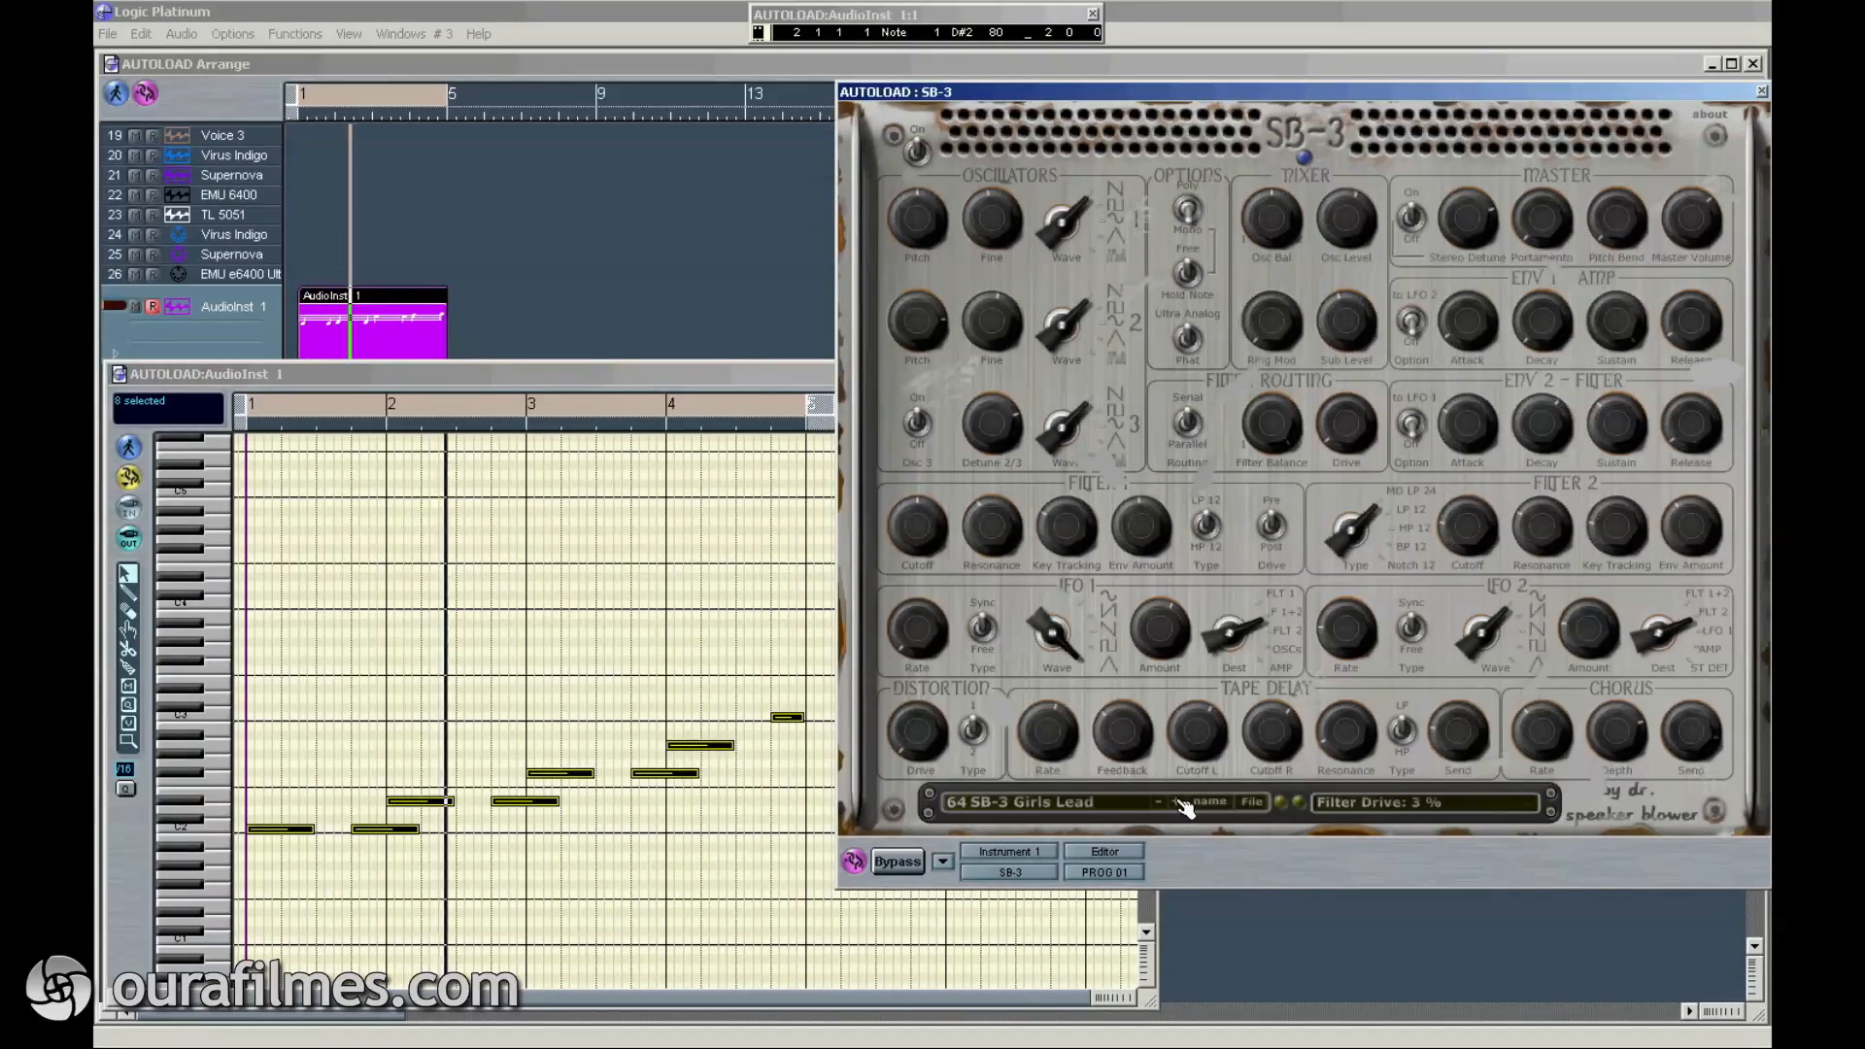
pyautogui.click(1183, 805)
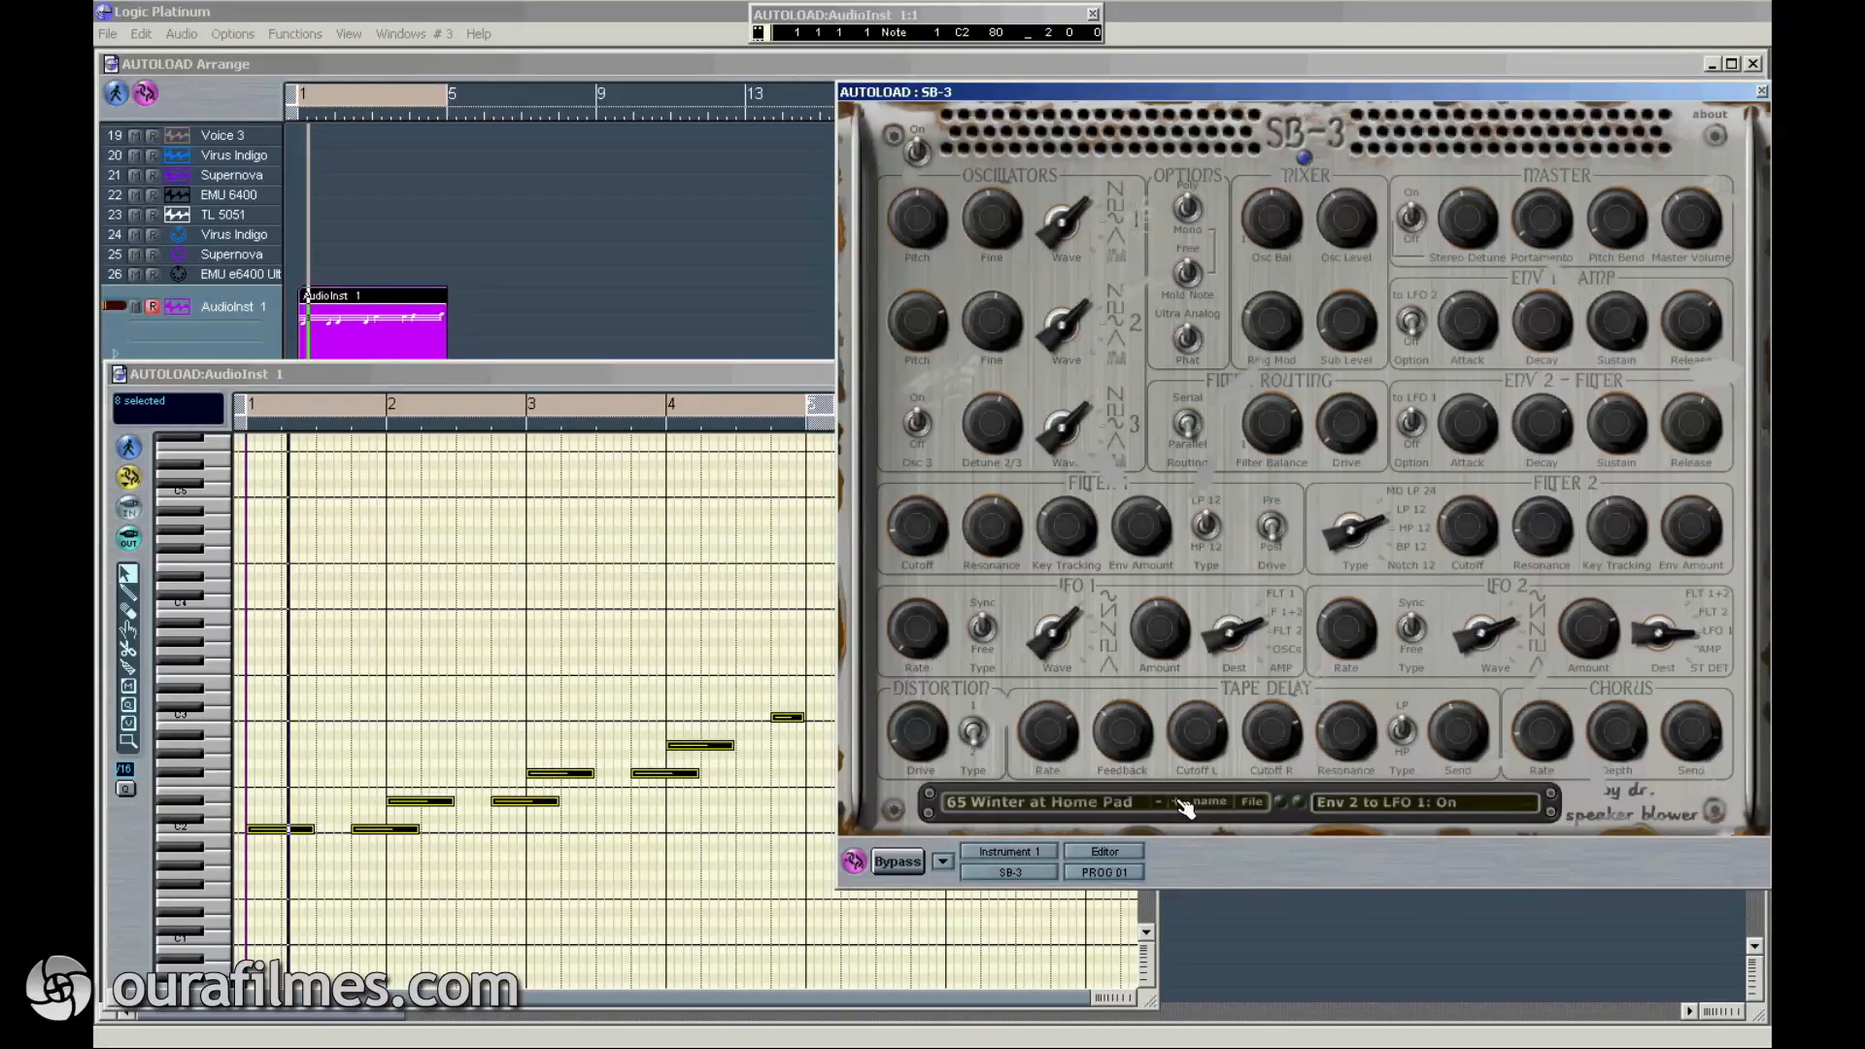
pyautogui.click(1183, 805)
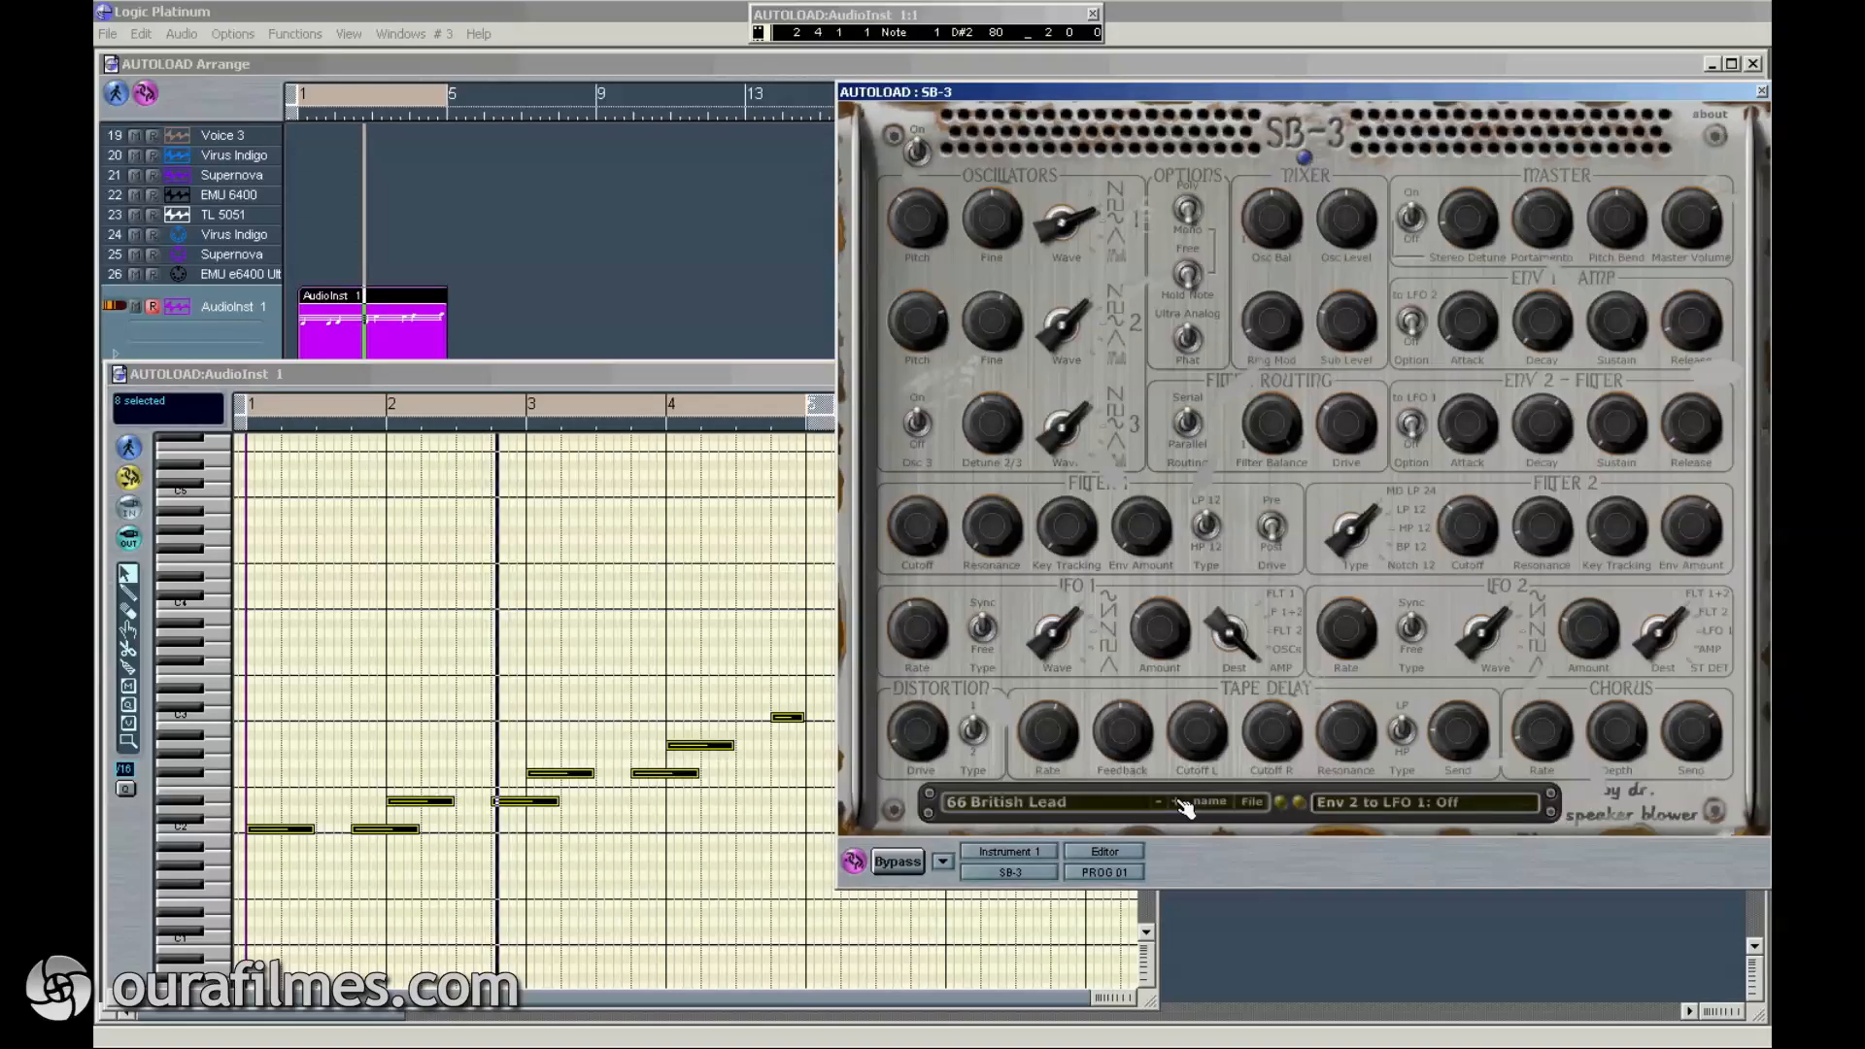
pyautogui.click(1182, 805)
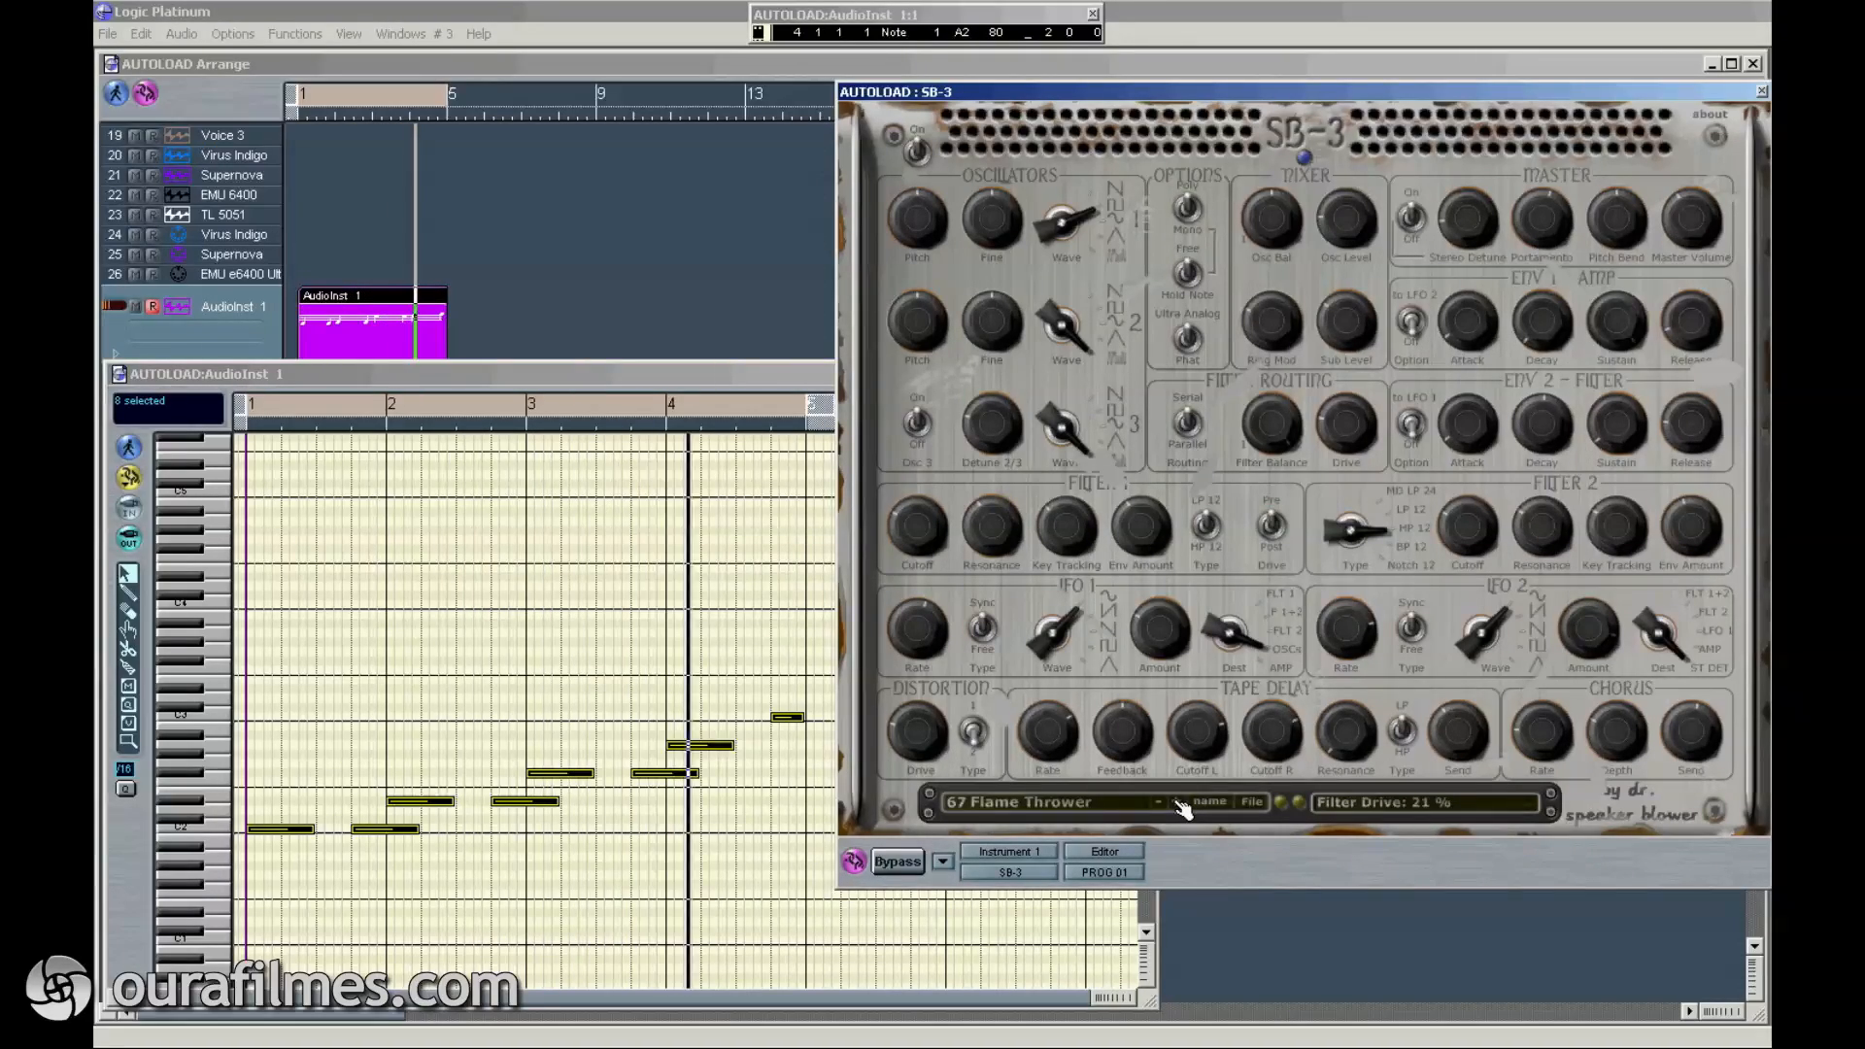
pyautogui.click(1161, 802)
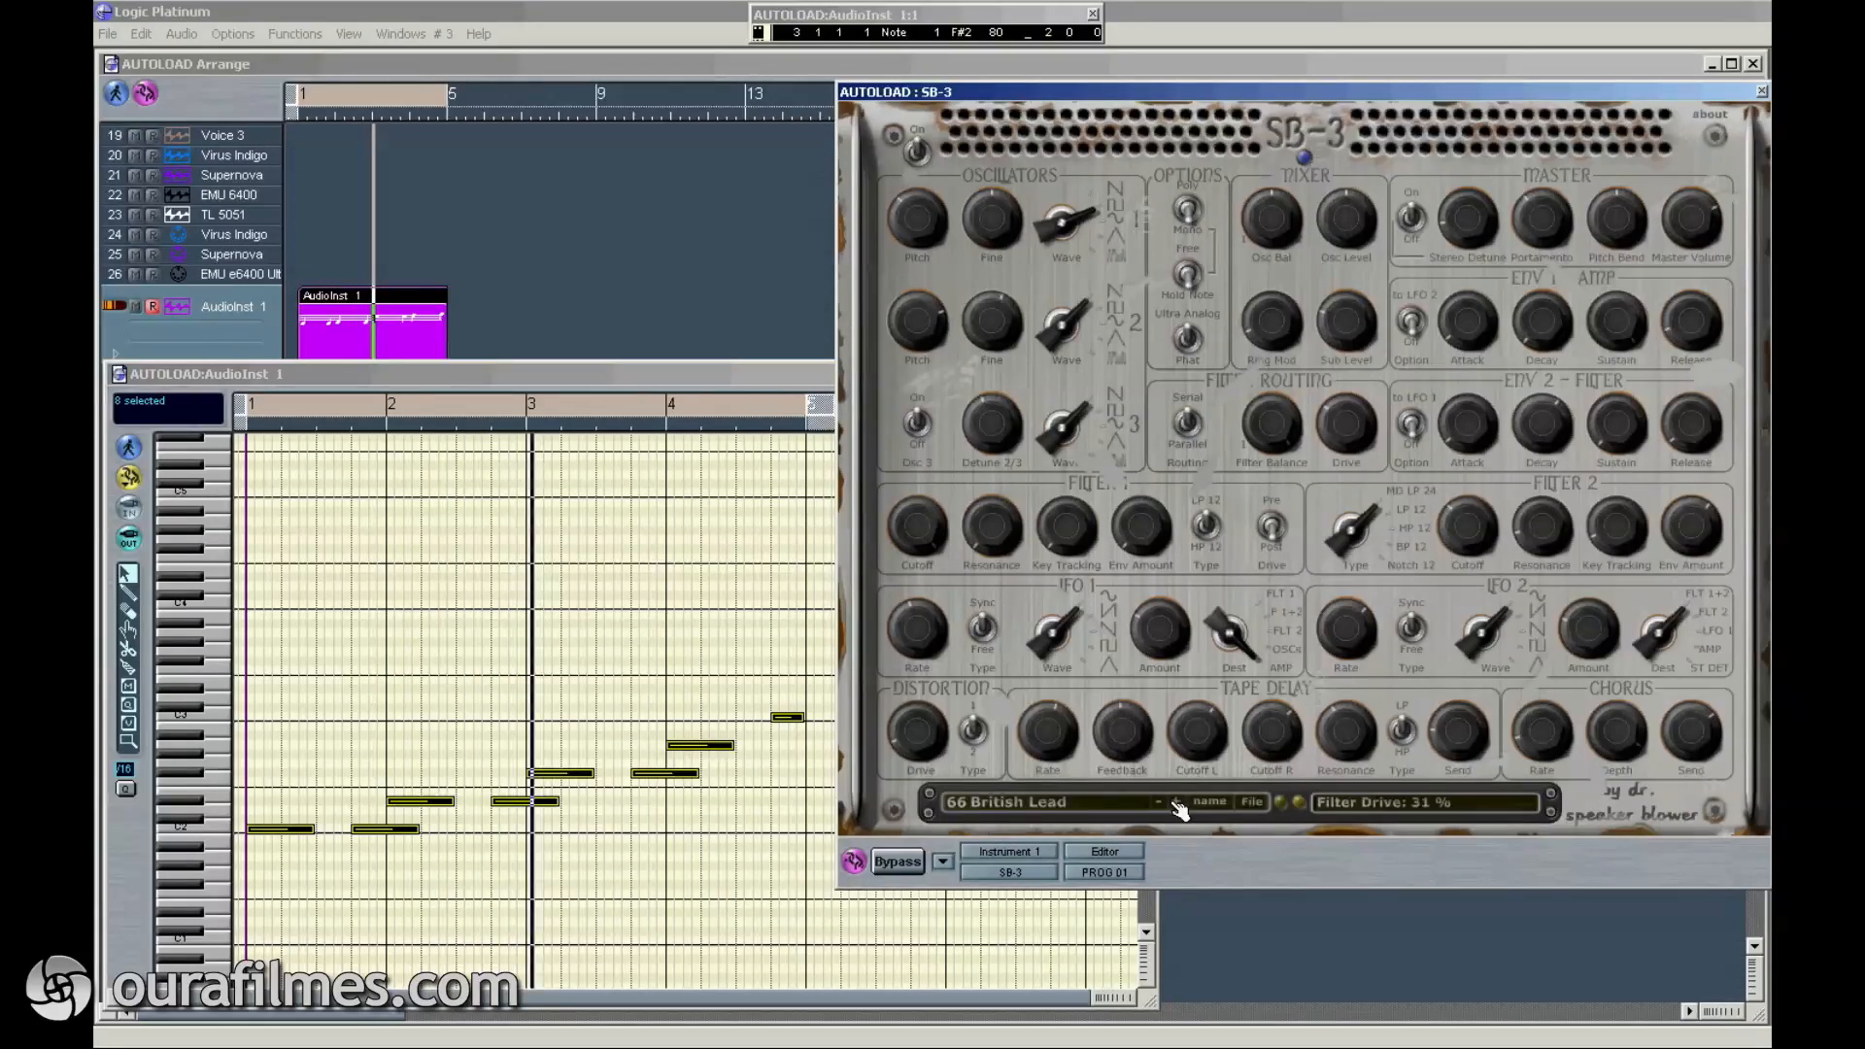
pyautogui.click(1177, 805)
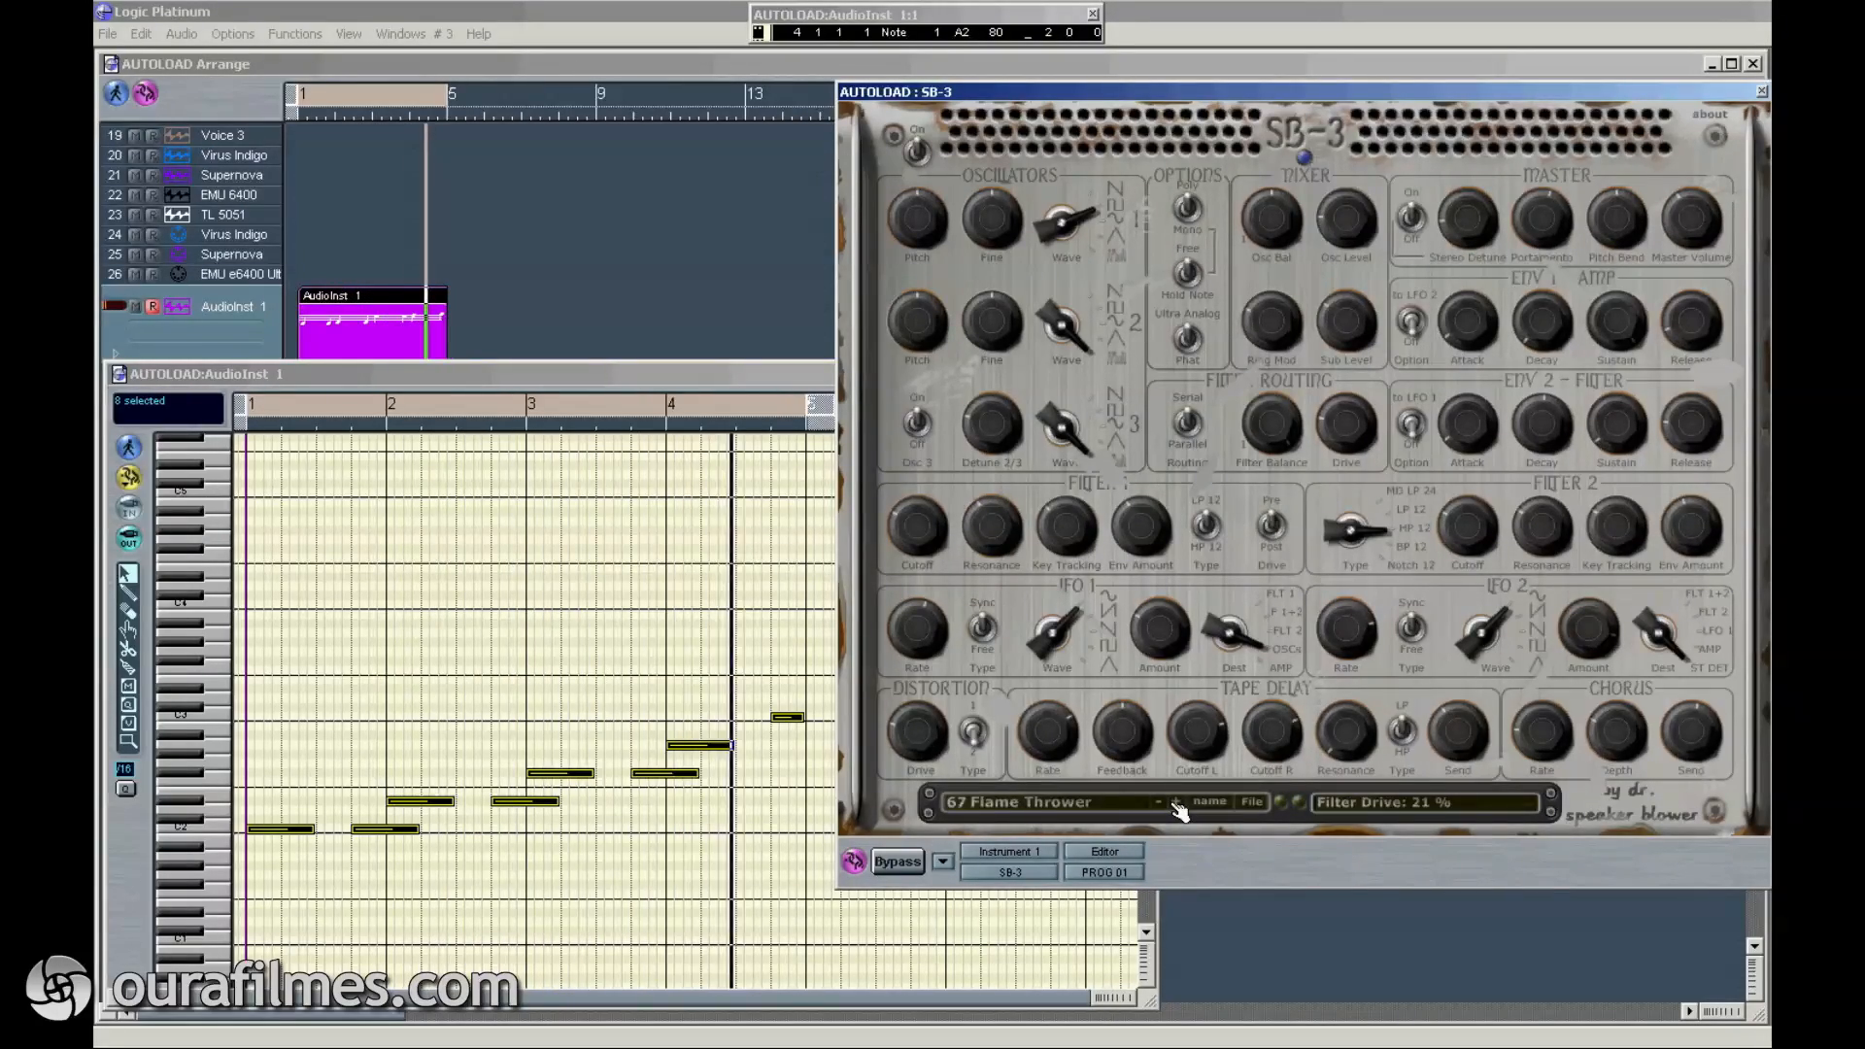
# Step: Audition the factory presets from Mad Dog Bassliner through Dr. Acula Bass one by one on the looping bass line
pyautogui.click(1177, 804)
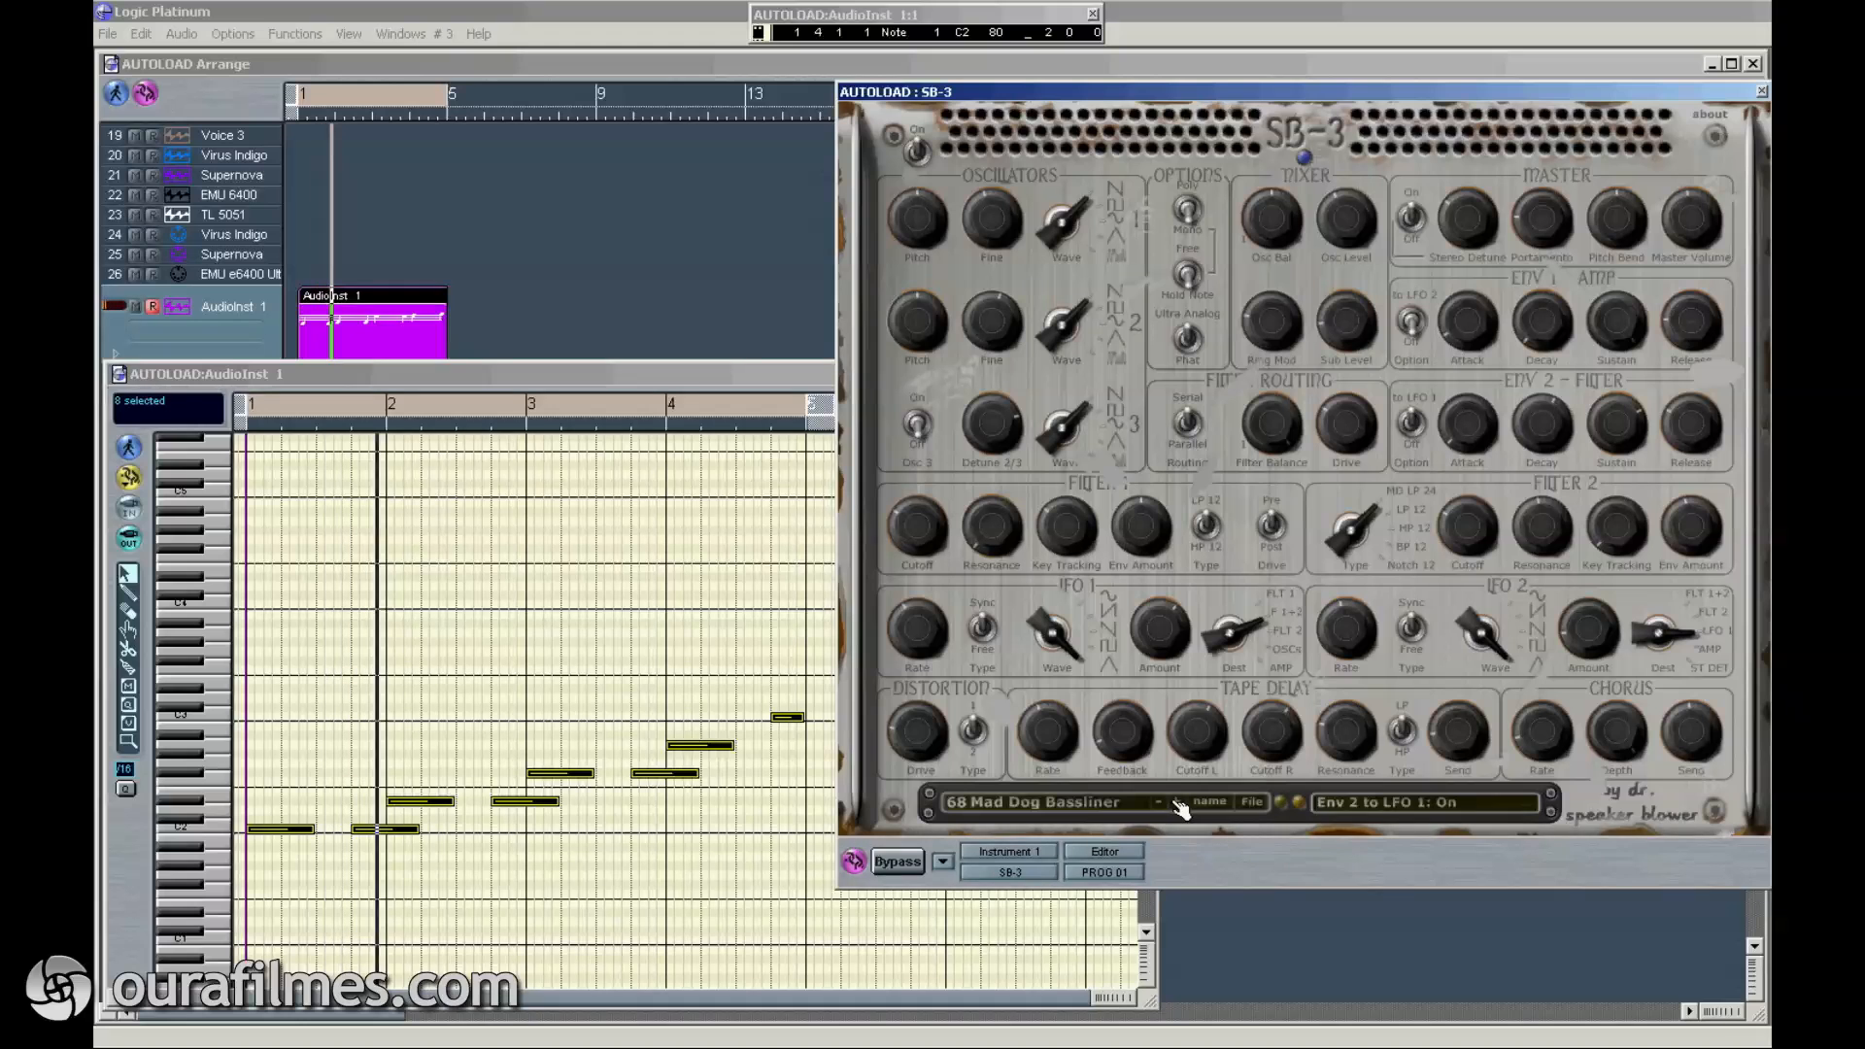
pyautogui.click(1178, 806)
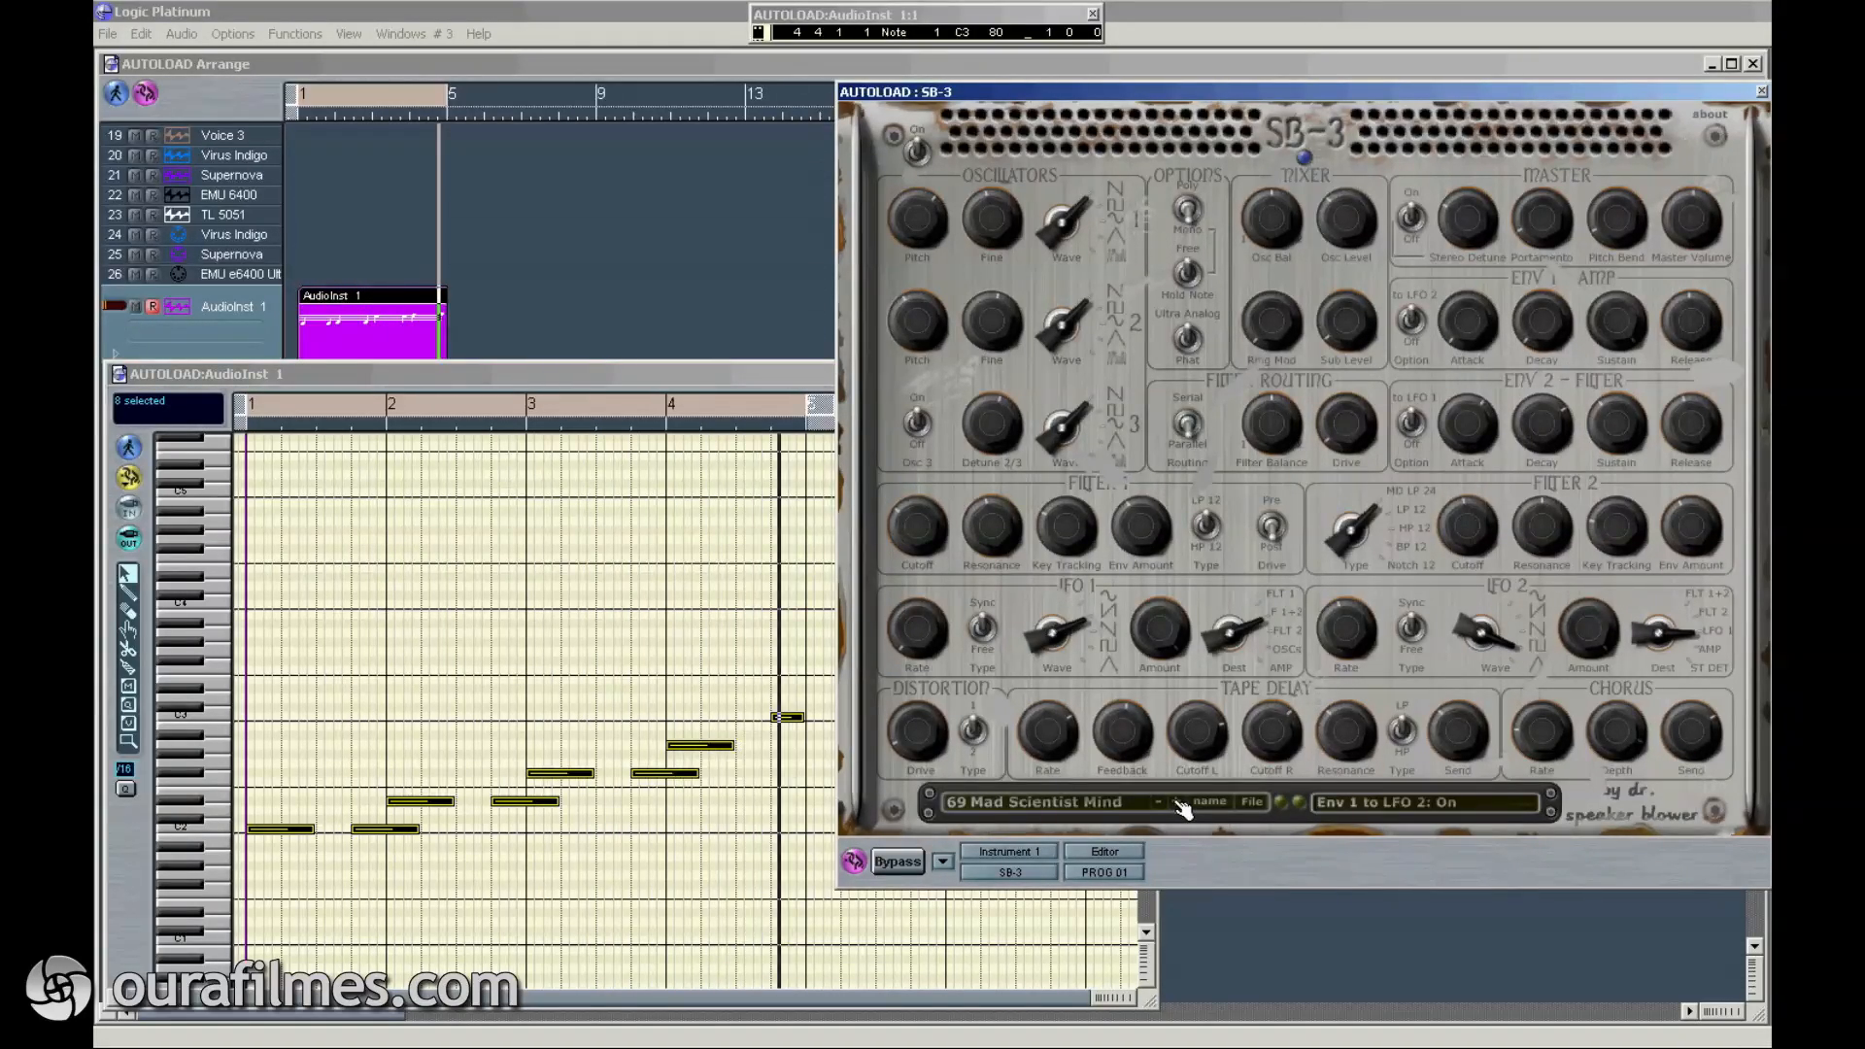
pyautogui.click(1180, 807)
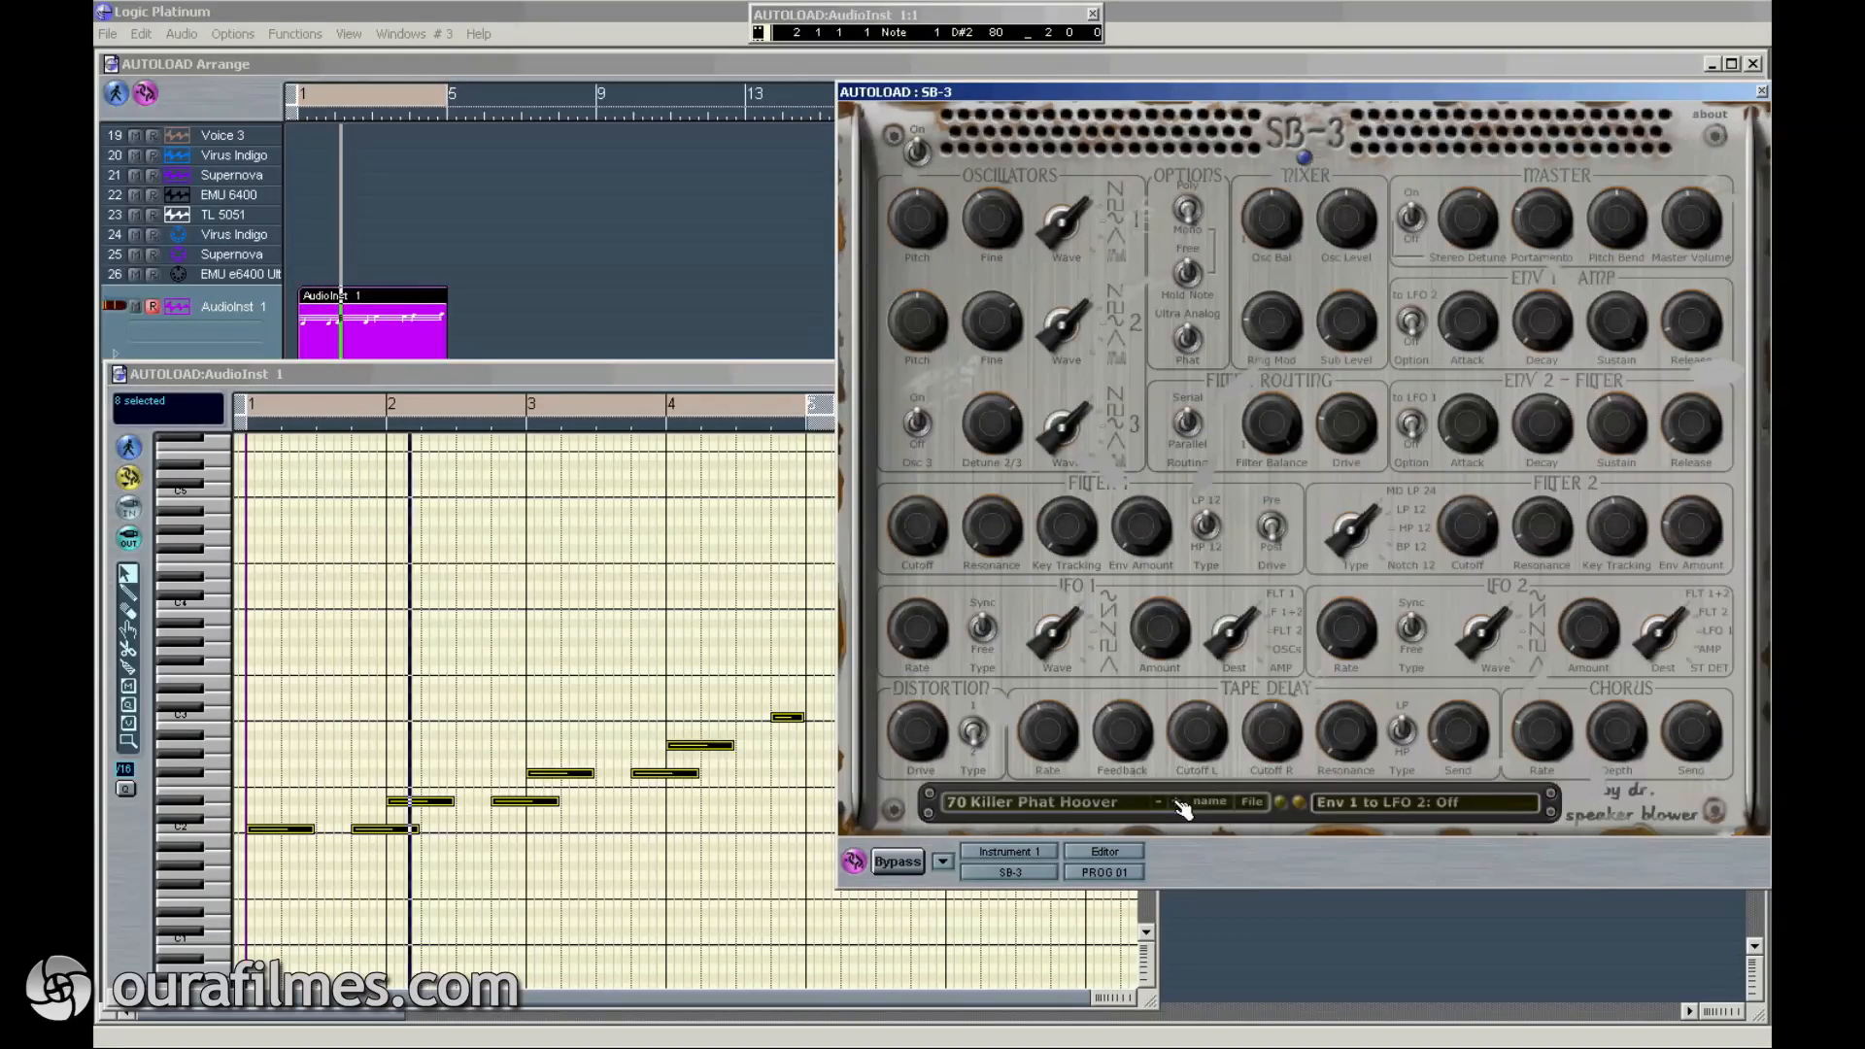
pyautogui.click(1187, 806)
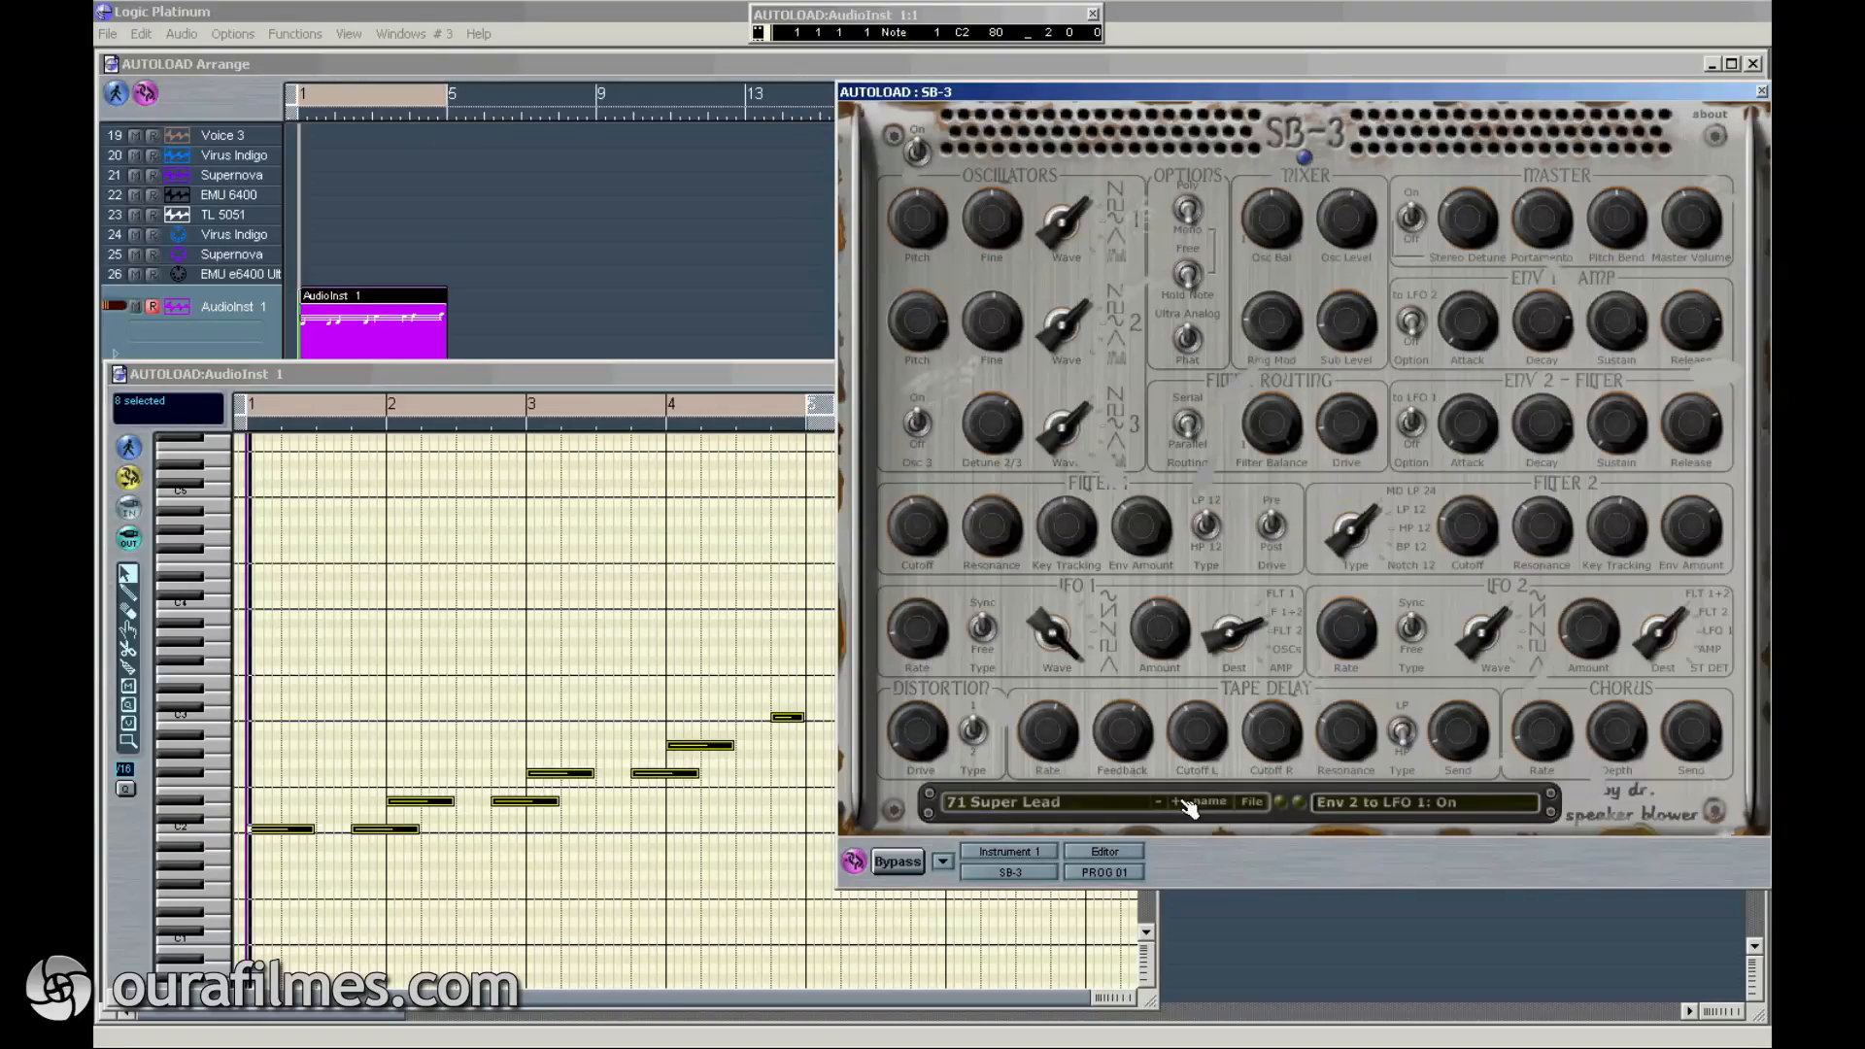
pyautogui.click(1187, 807)
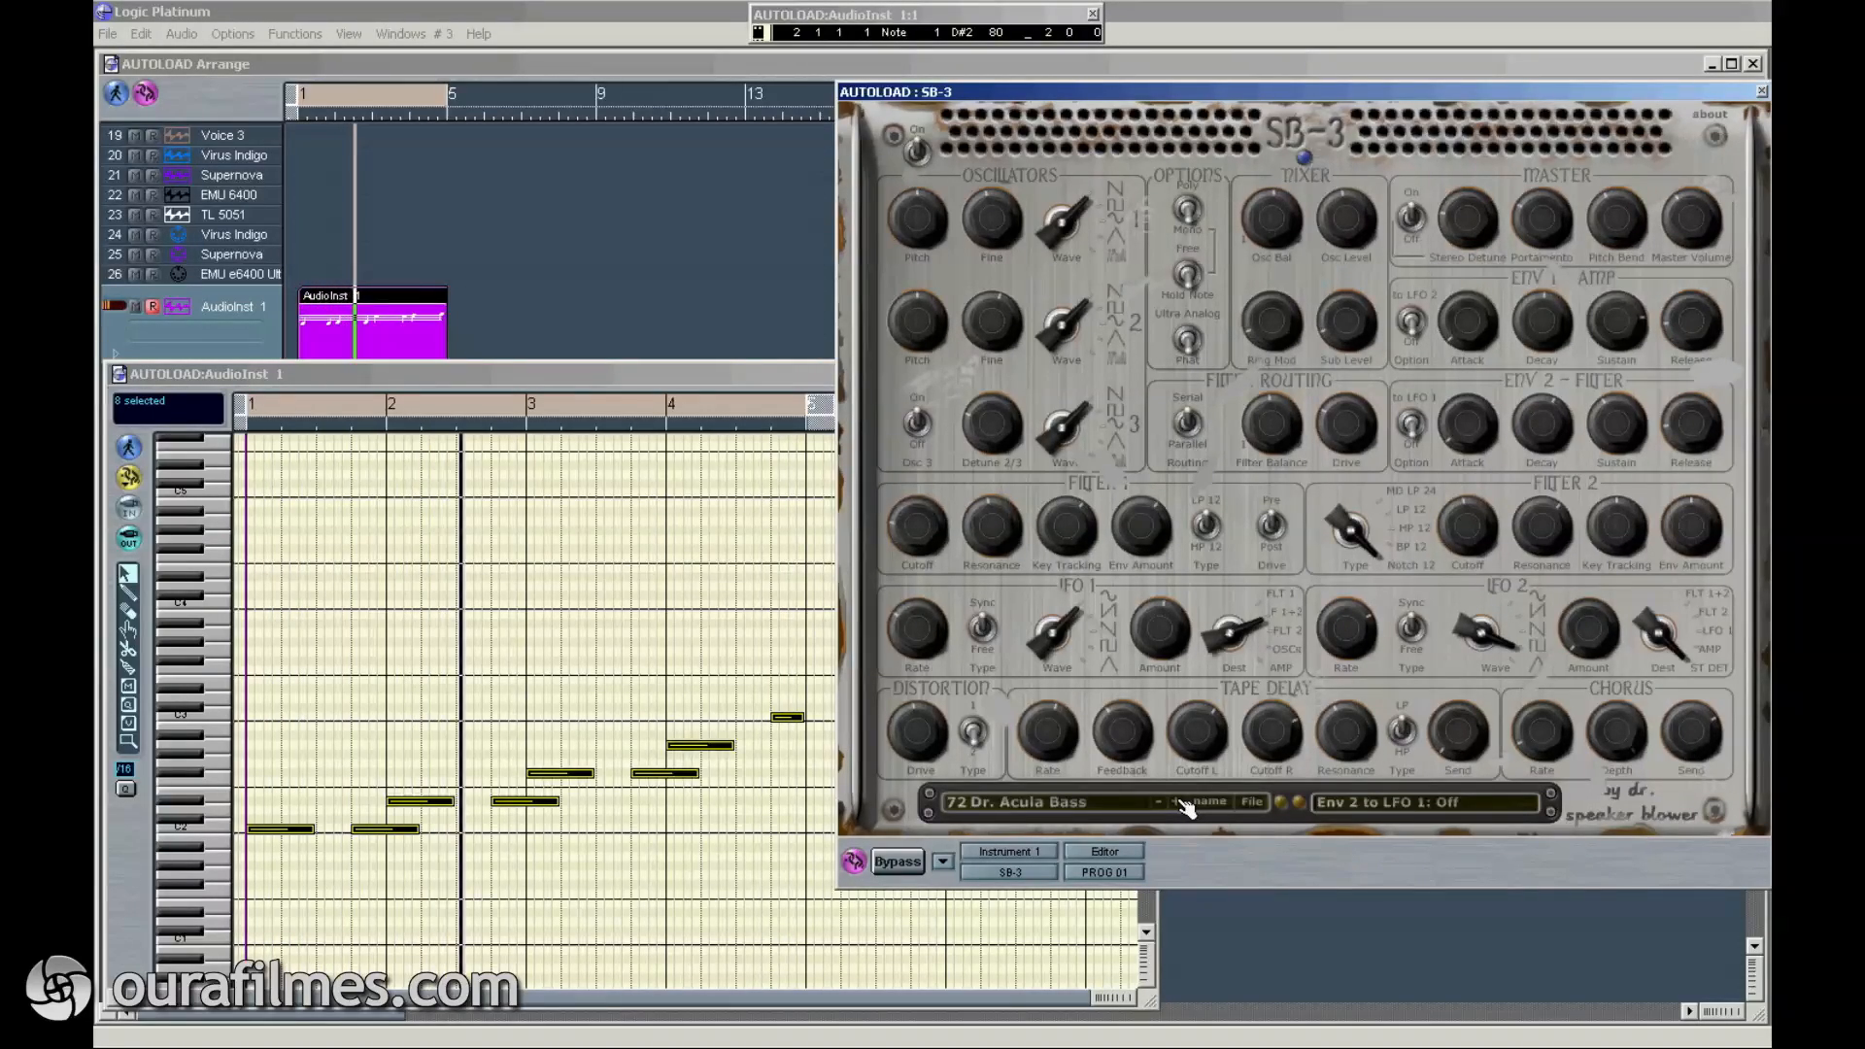
# Step: Step through the consecutive presets from Toto_AngryAcid to Toto_Drone_04, auditioning them on the loop
pyautogui.click(1187, 806)
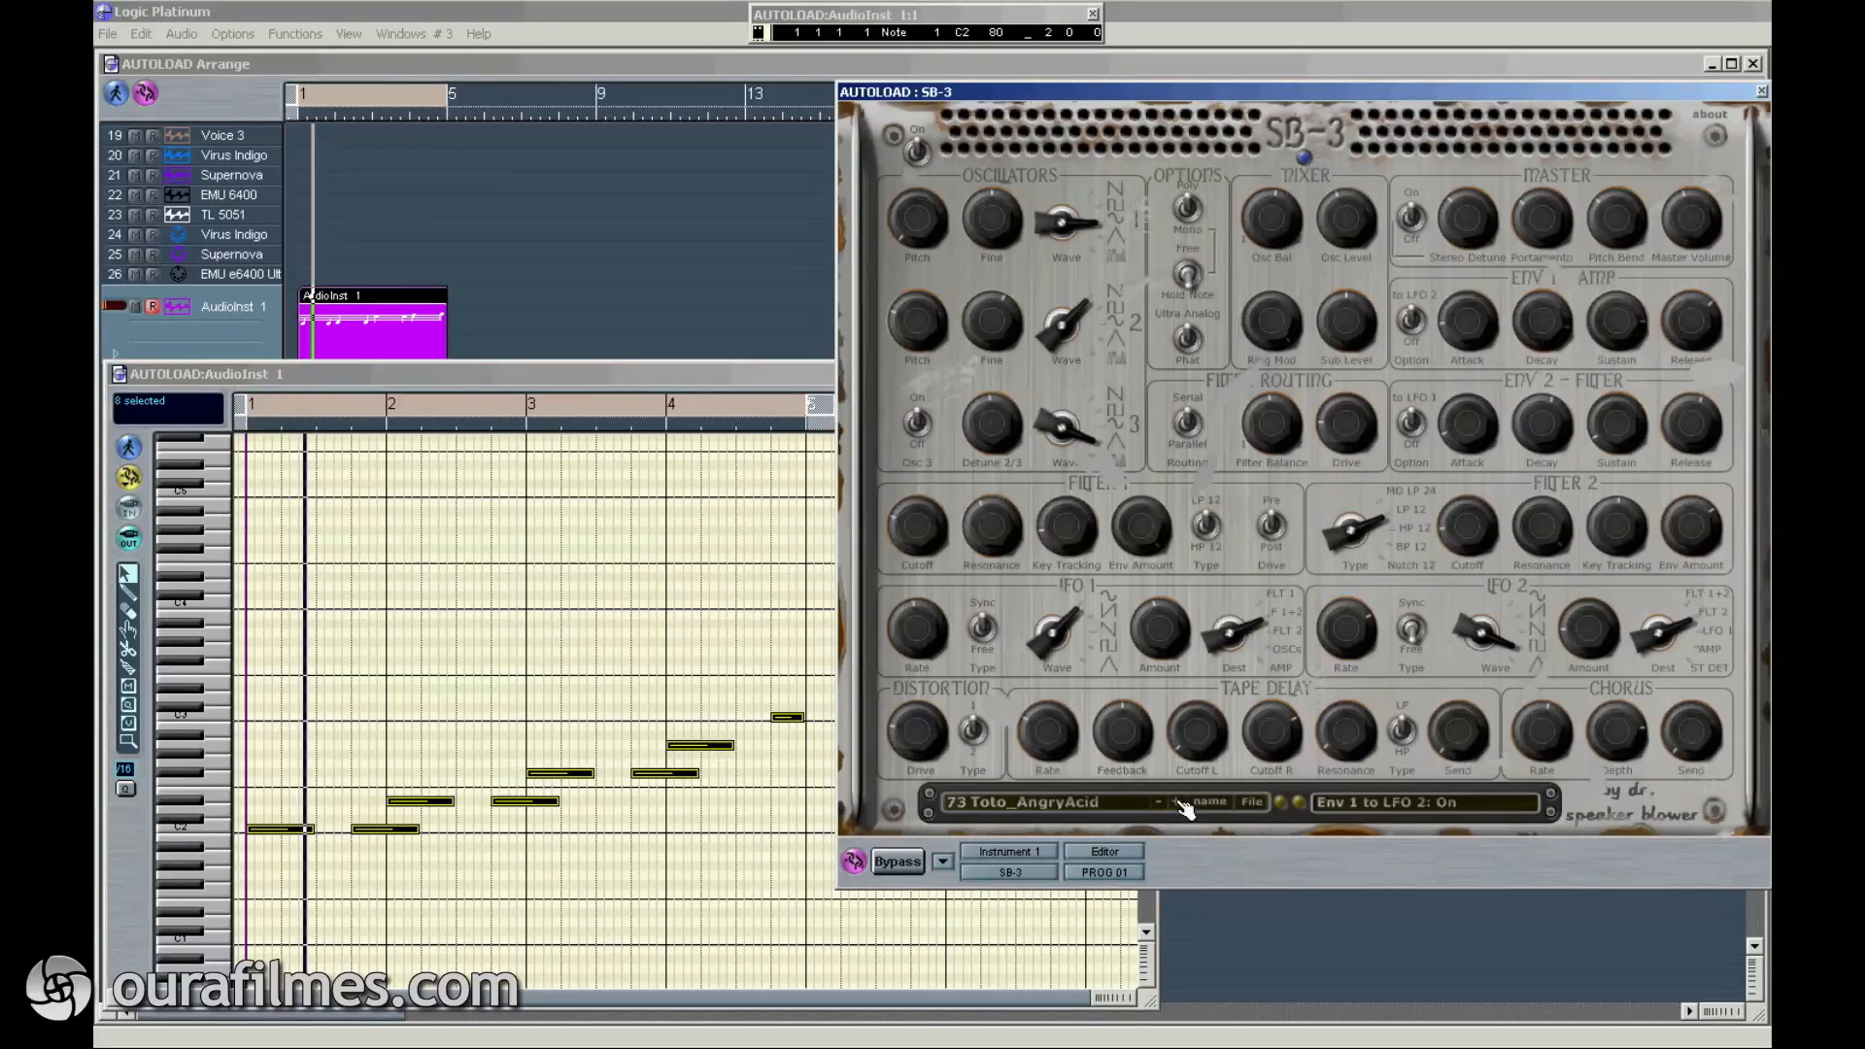
pyautogui.click(1188, 806)
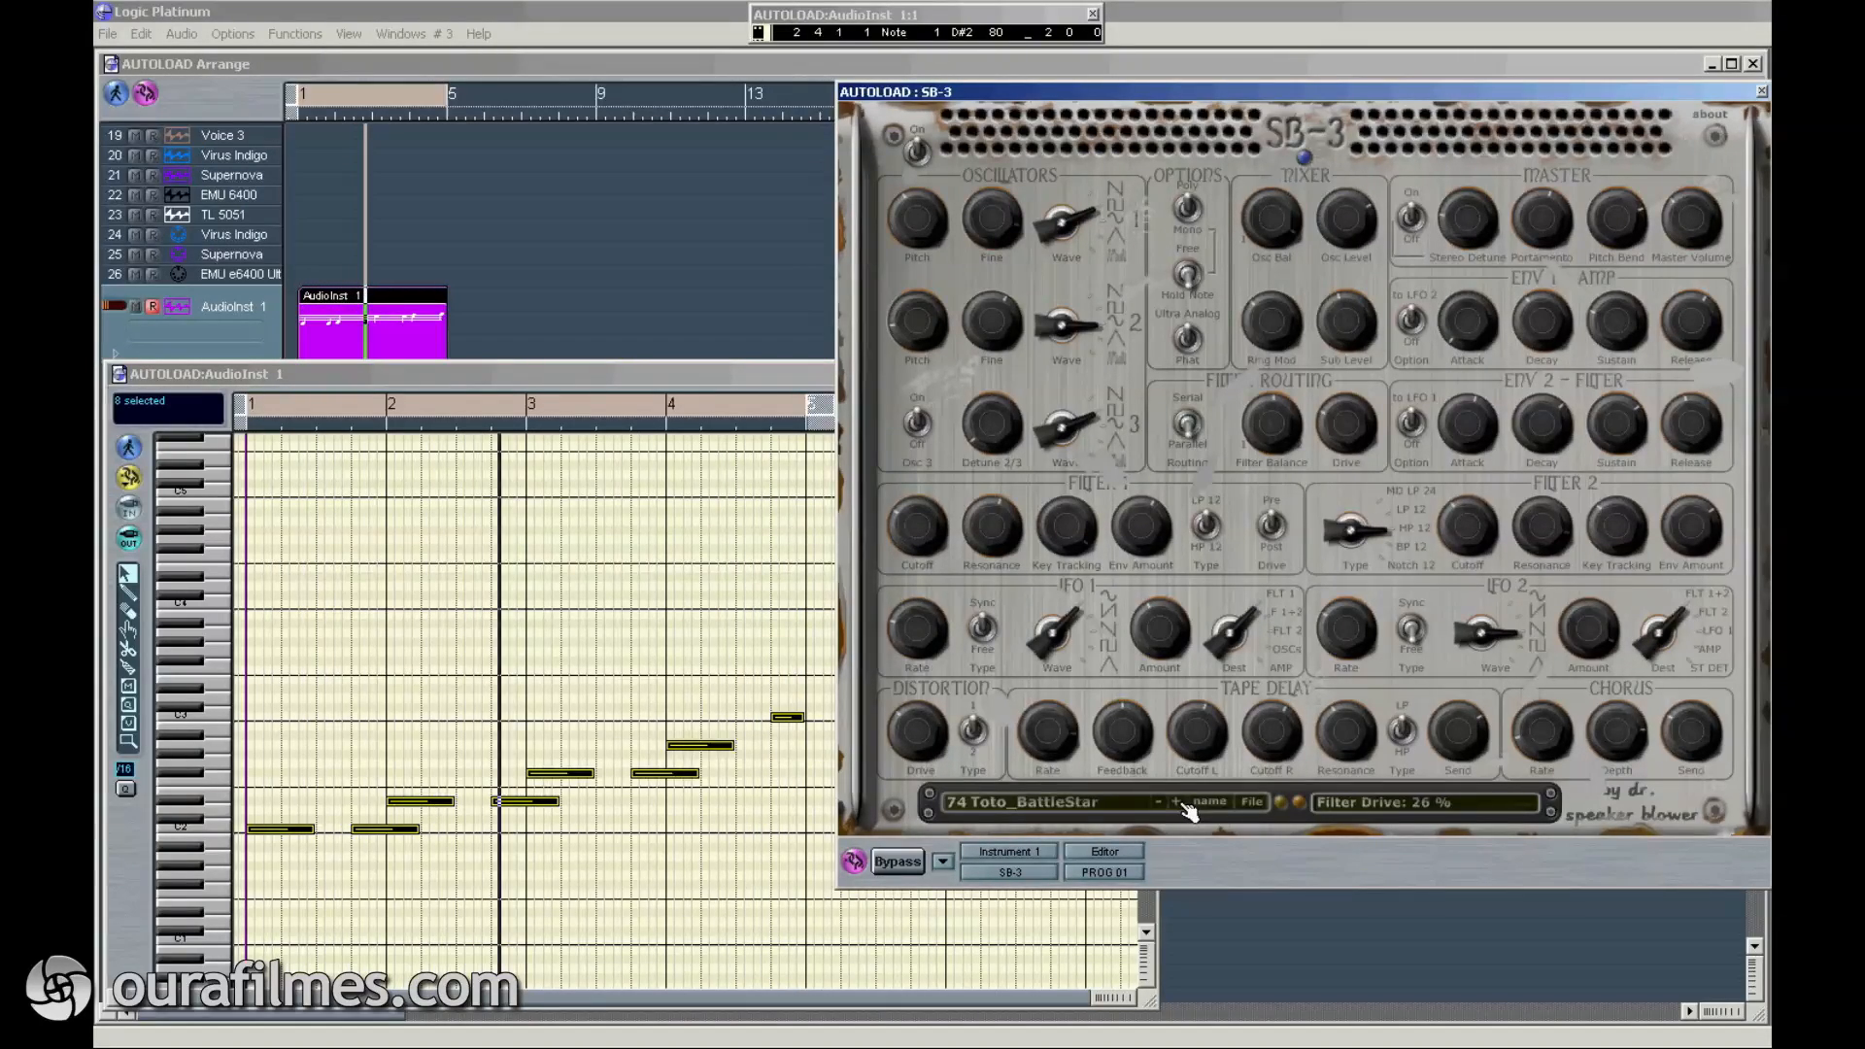
pyautogui.click(1187, 806)
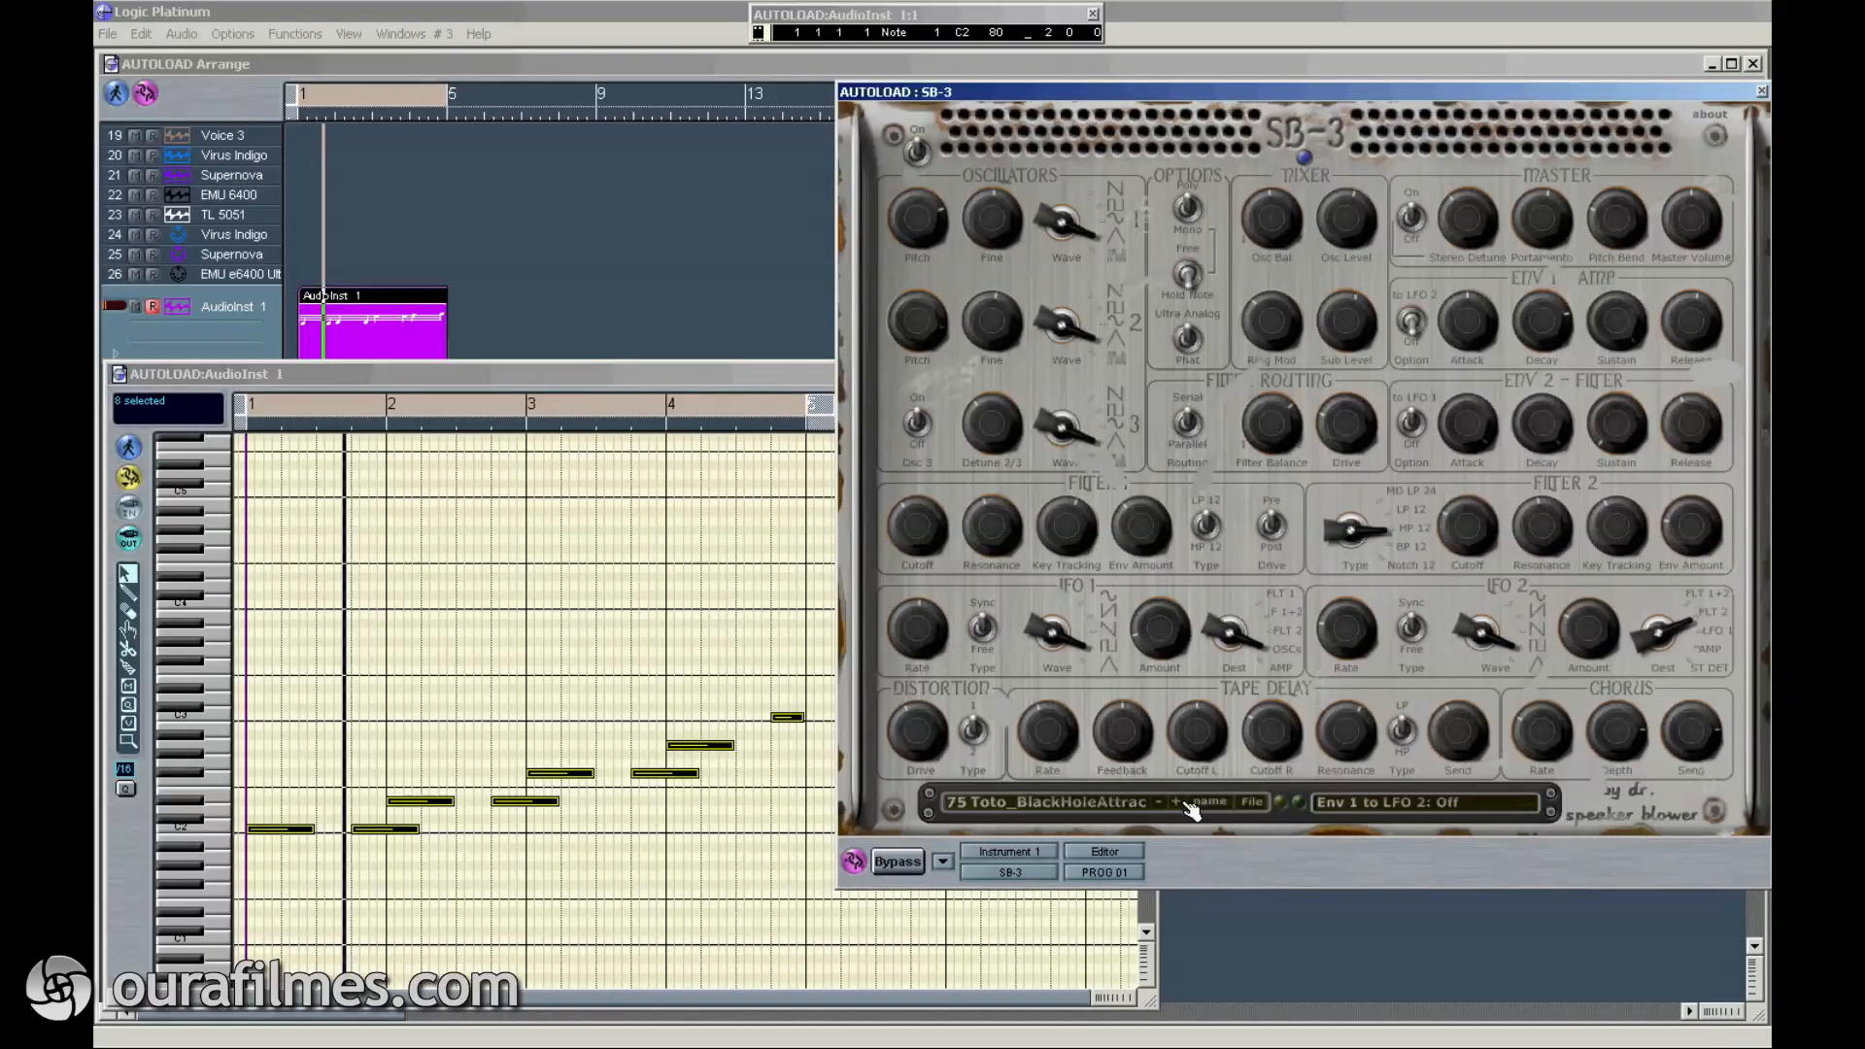
pyautogui.click(1187, 808)
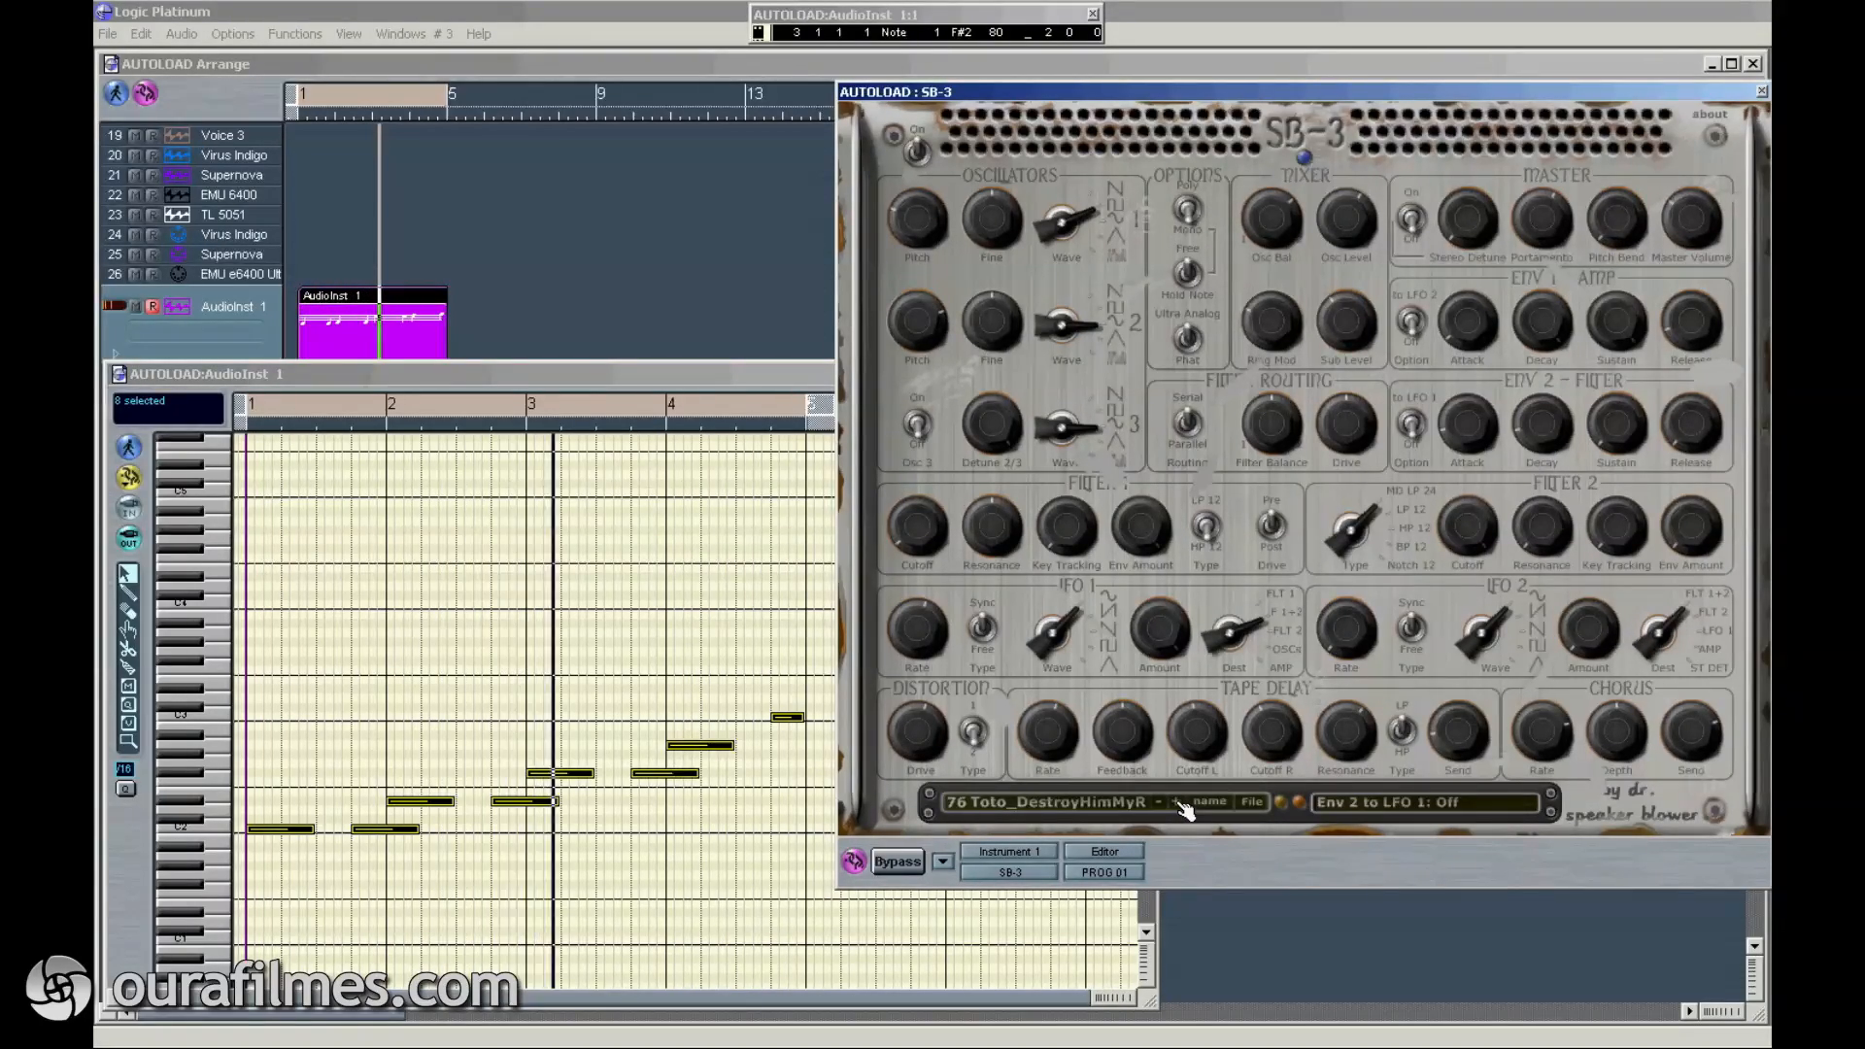
pyautogui.click(1187, 808)
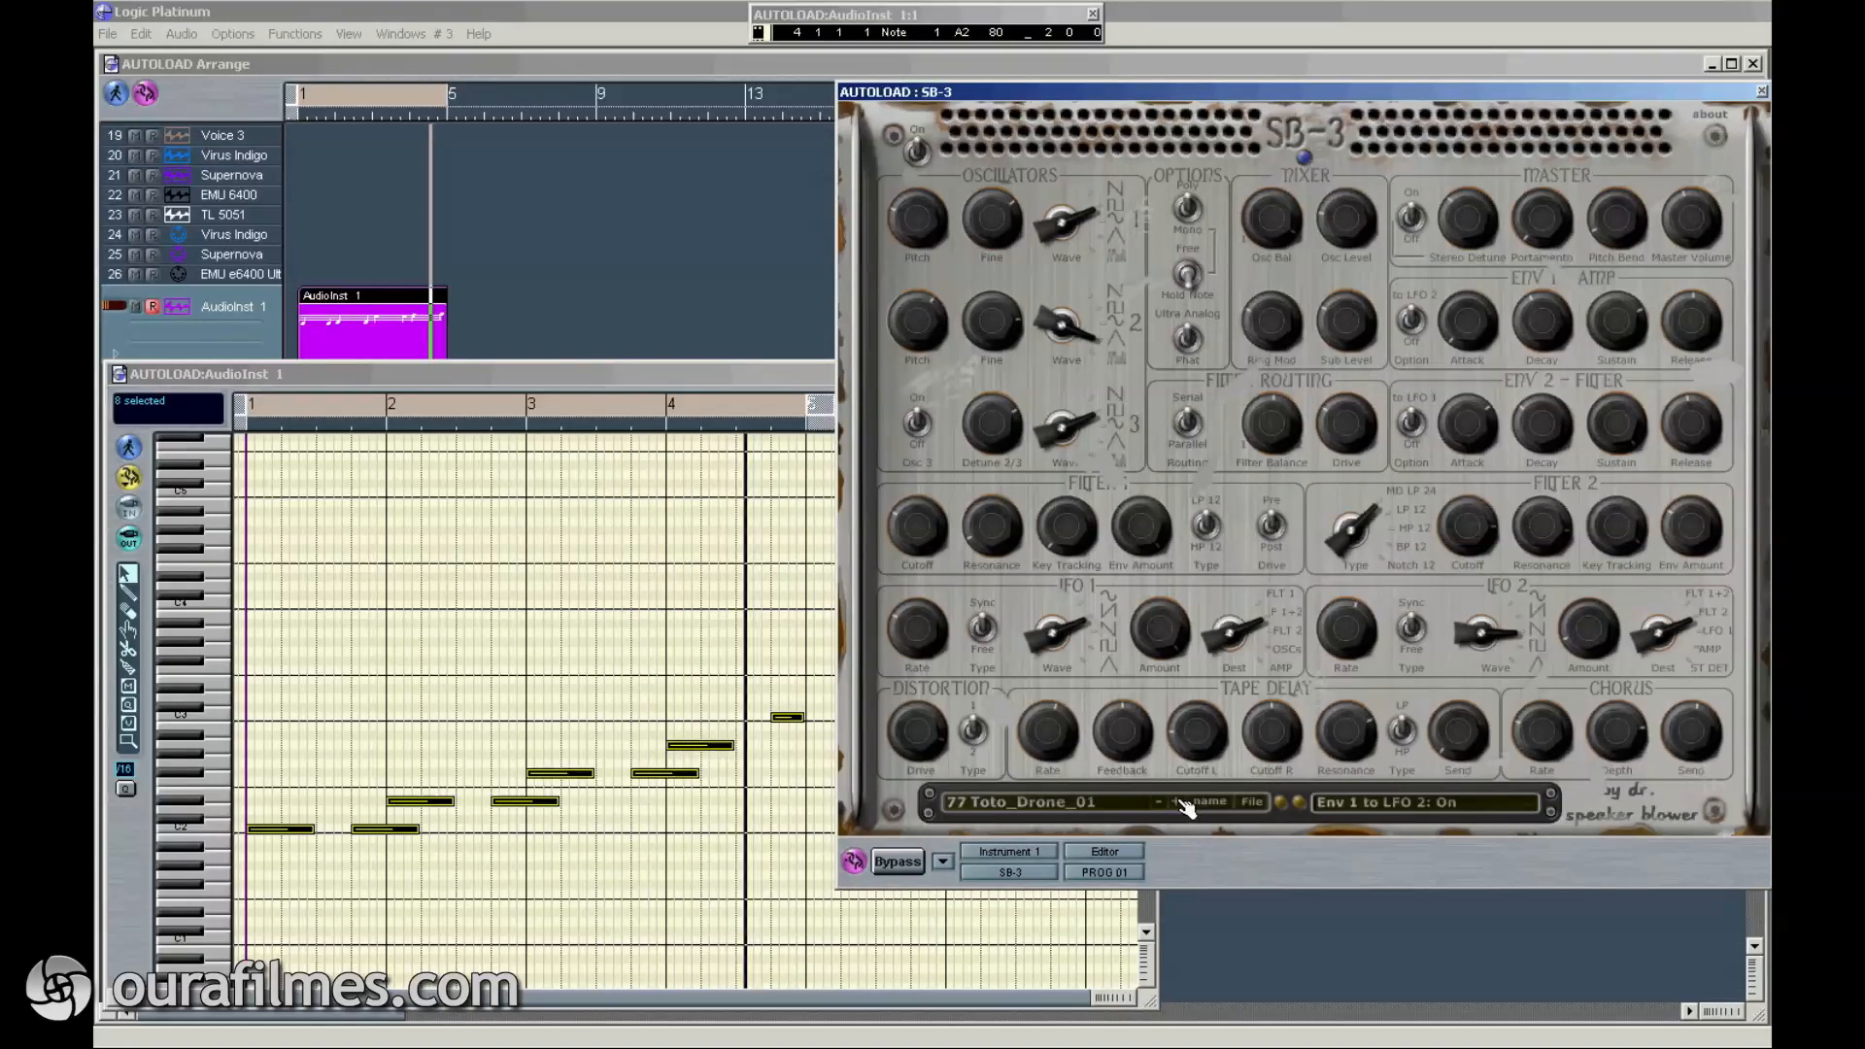
pyautogui.click(1187, 807)
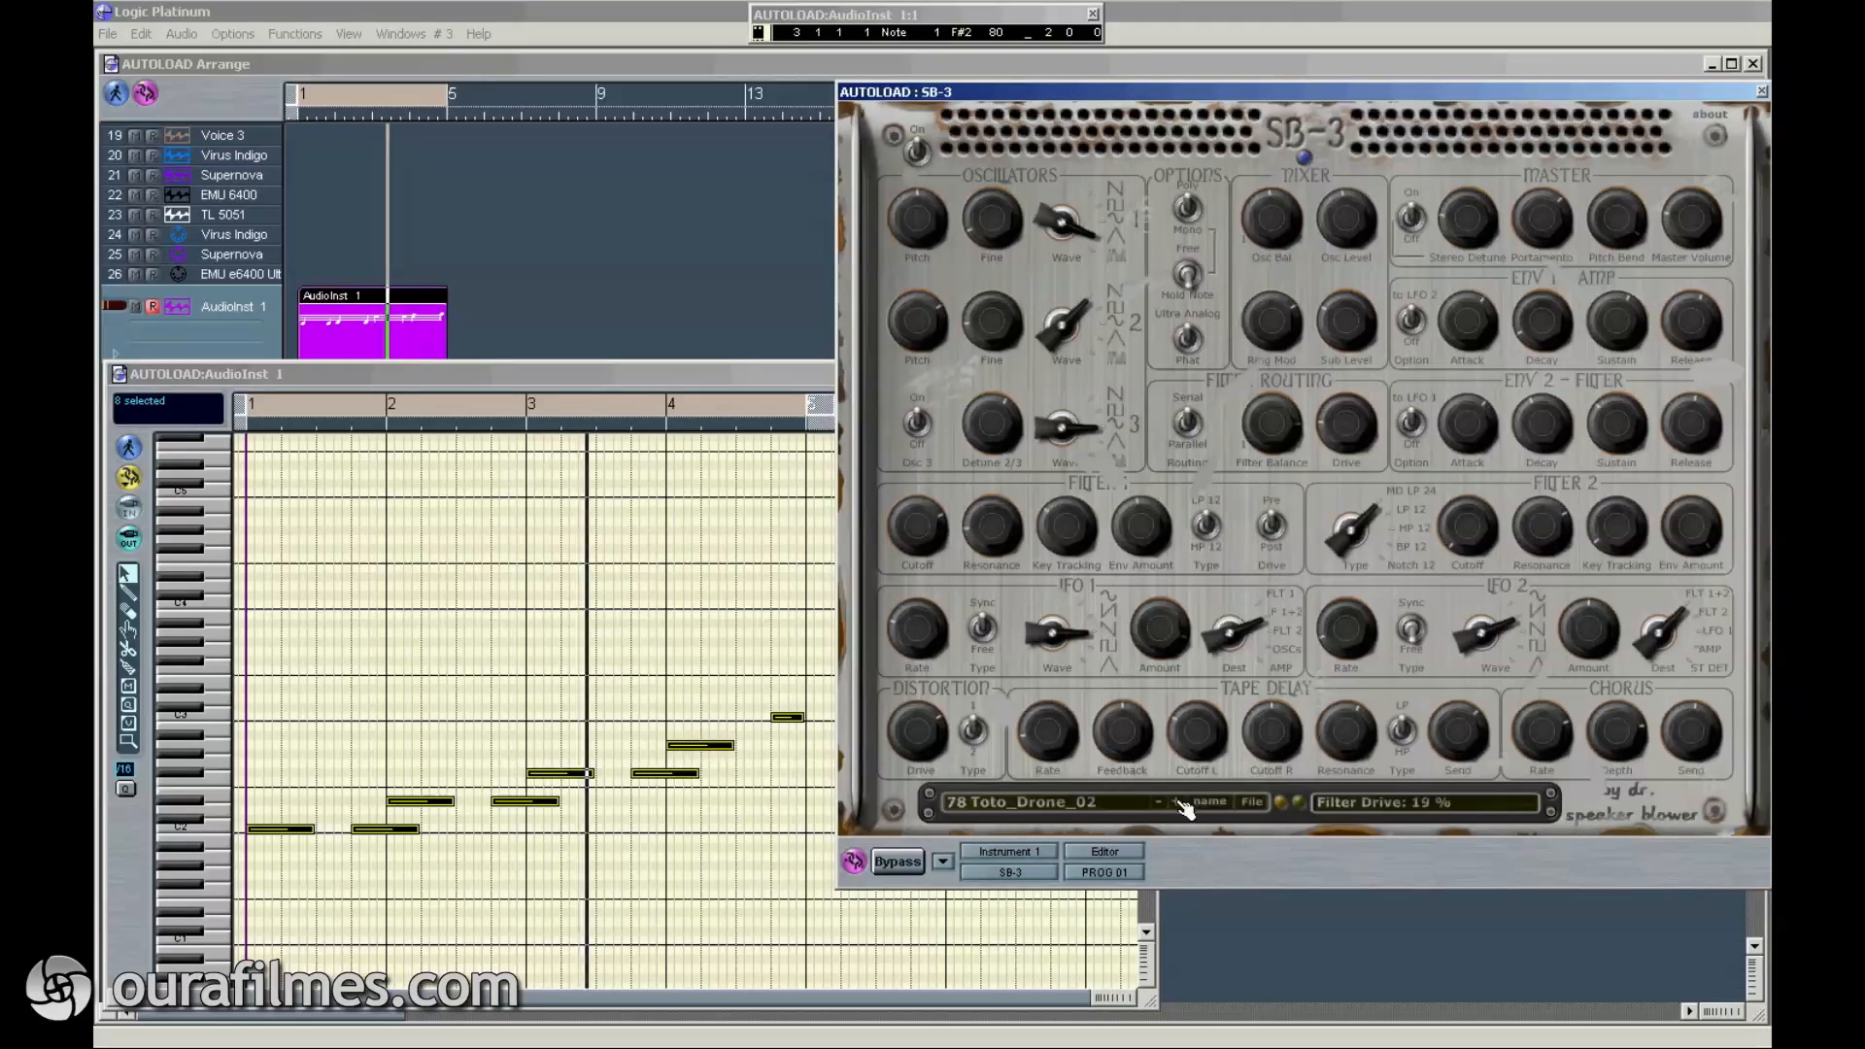
pyautogui.click(1184, 807)
pyautogui.click(1184, 807)
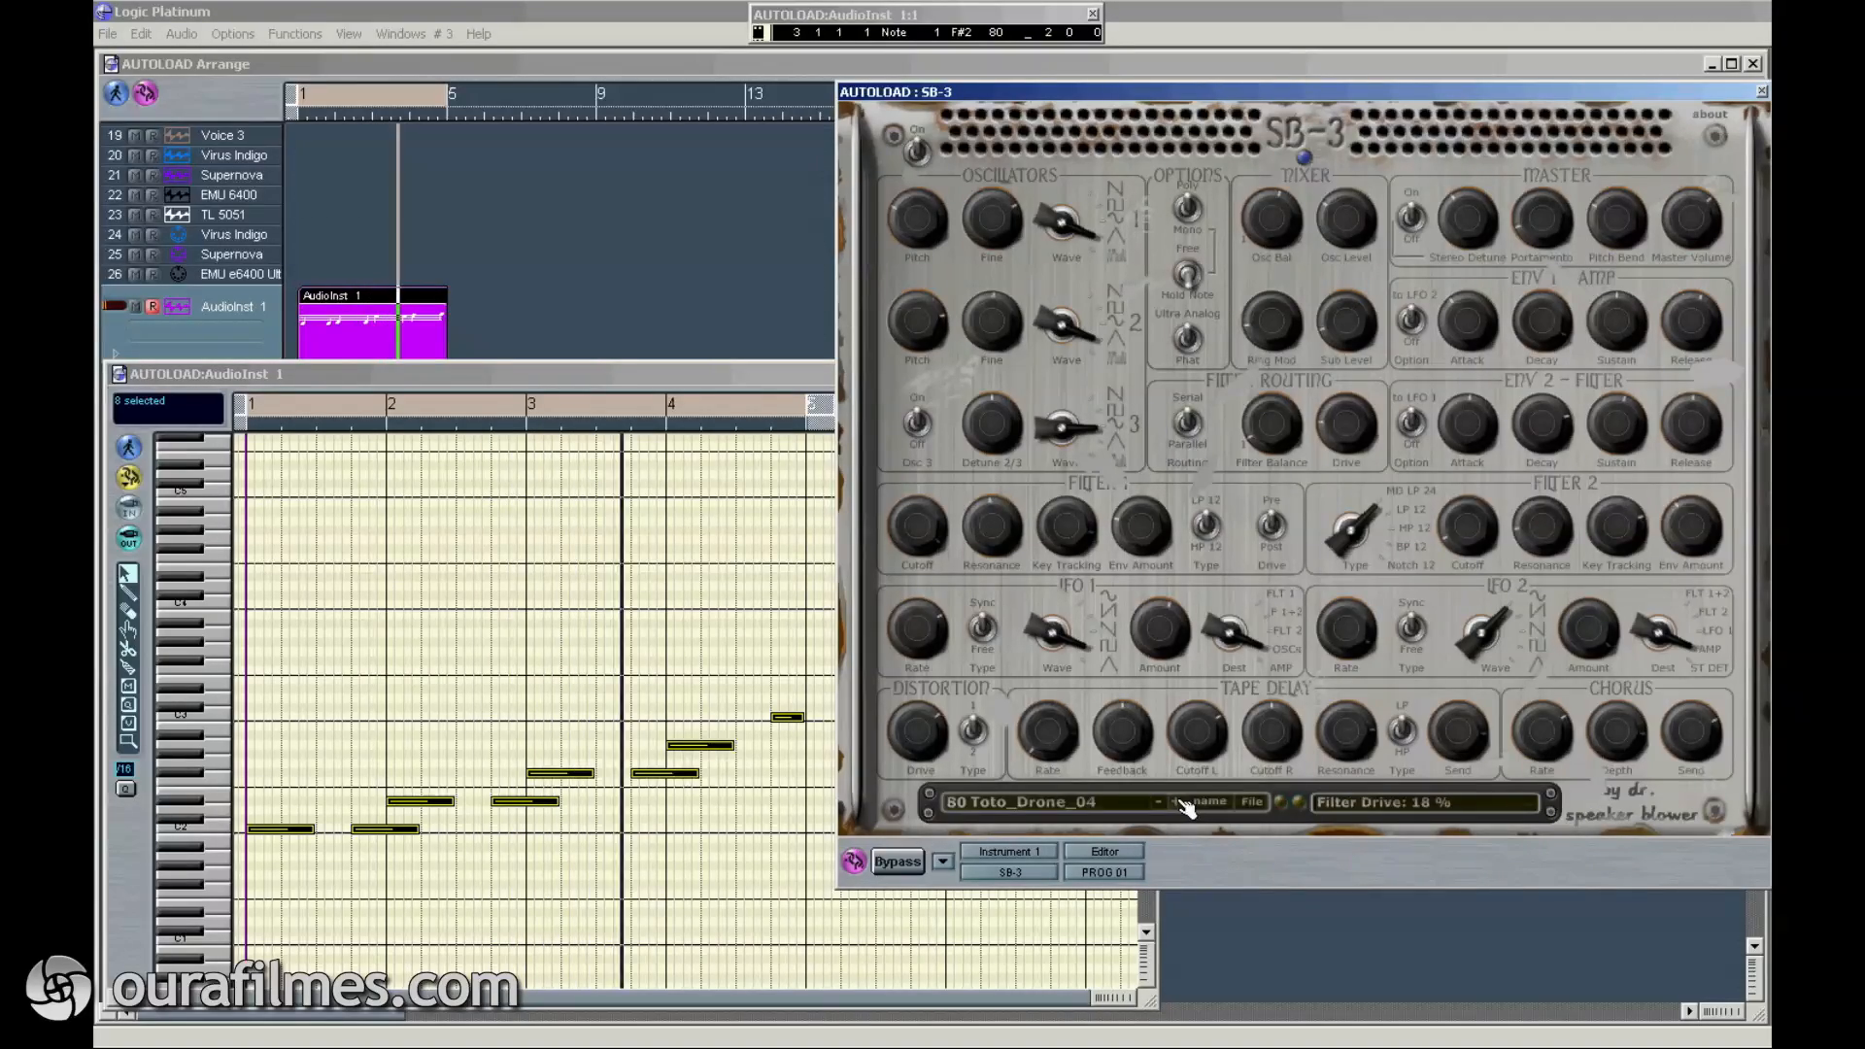
# Step: Audition the presets from Toto_7thPad through number 85, Toto_WillNotSurende, on the looping bass line
pyautogui.click(1184, 808)
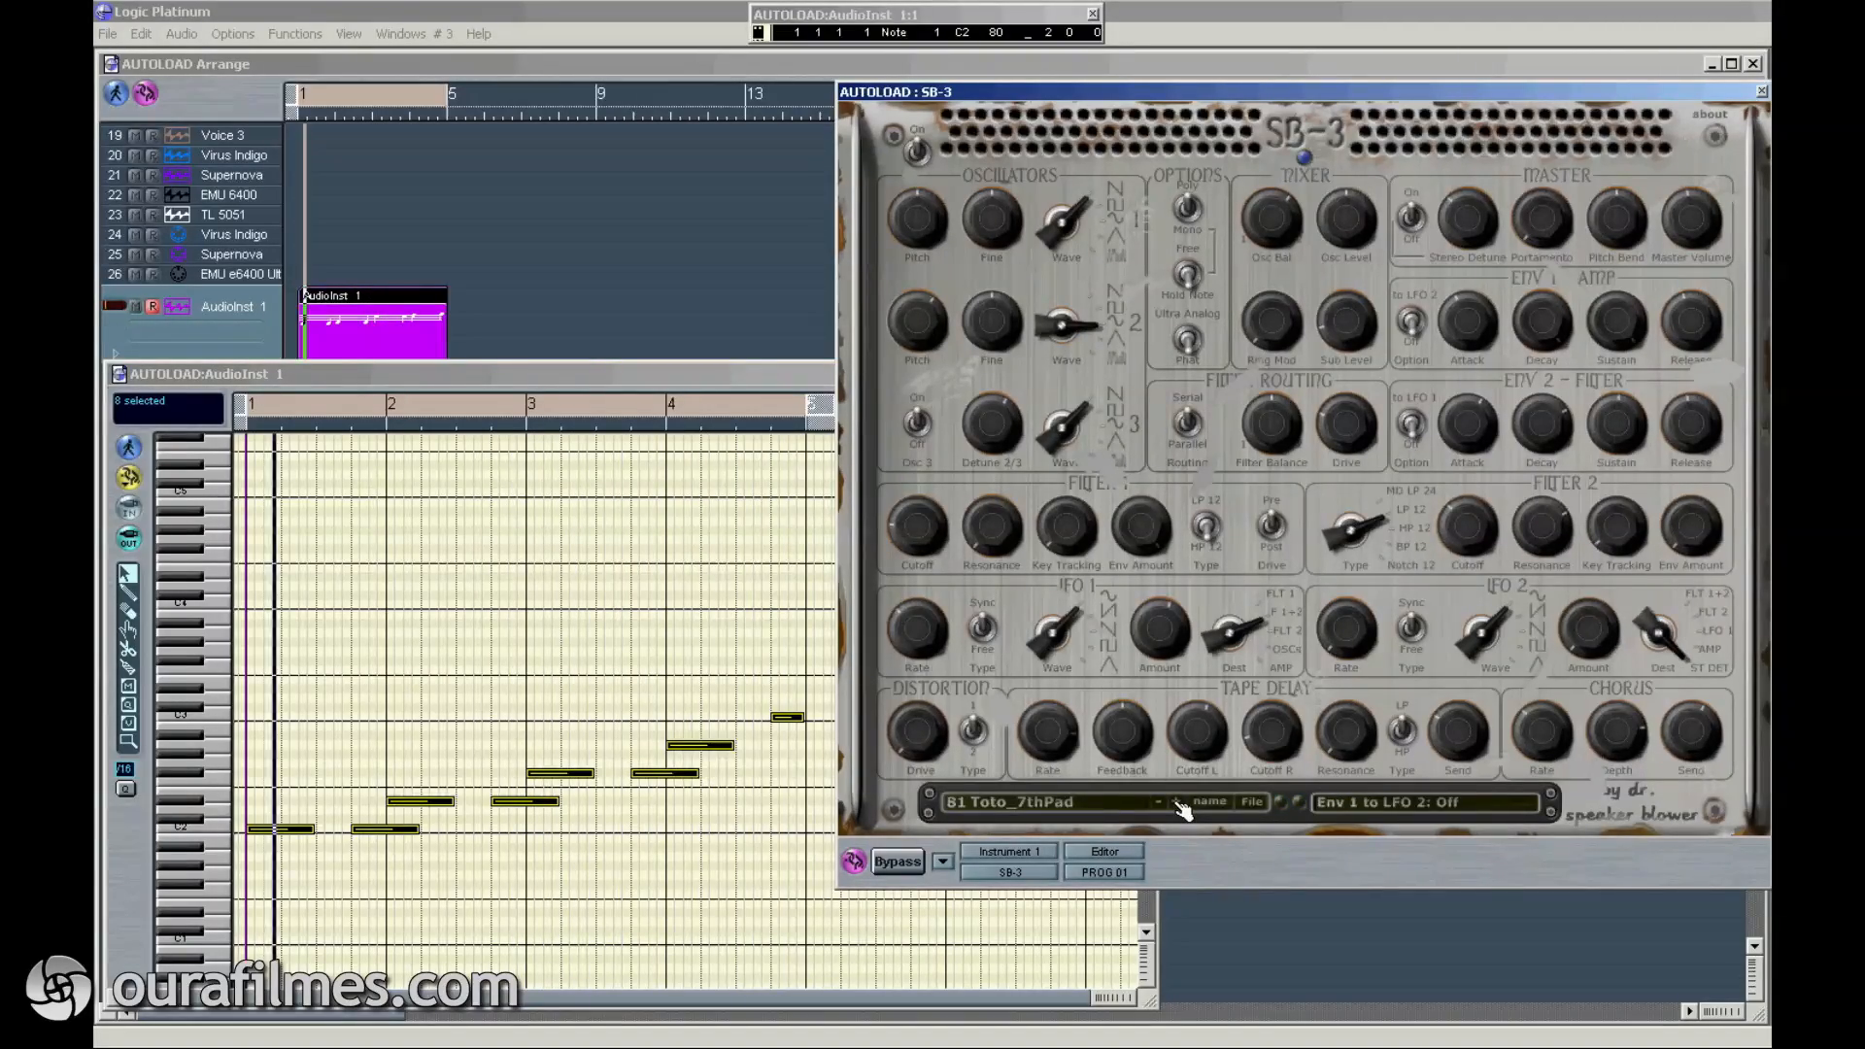
pyautogui.click(1178, 805)
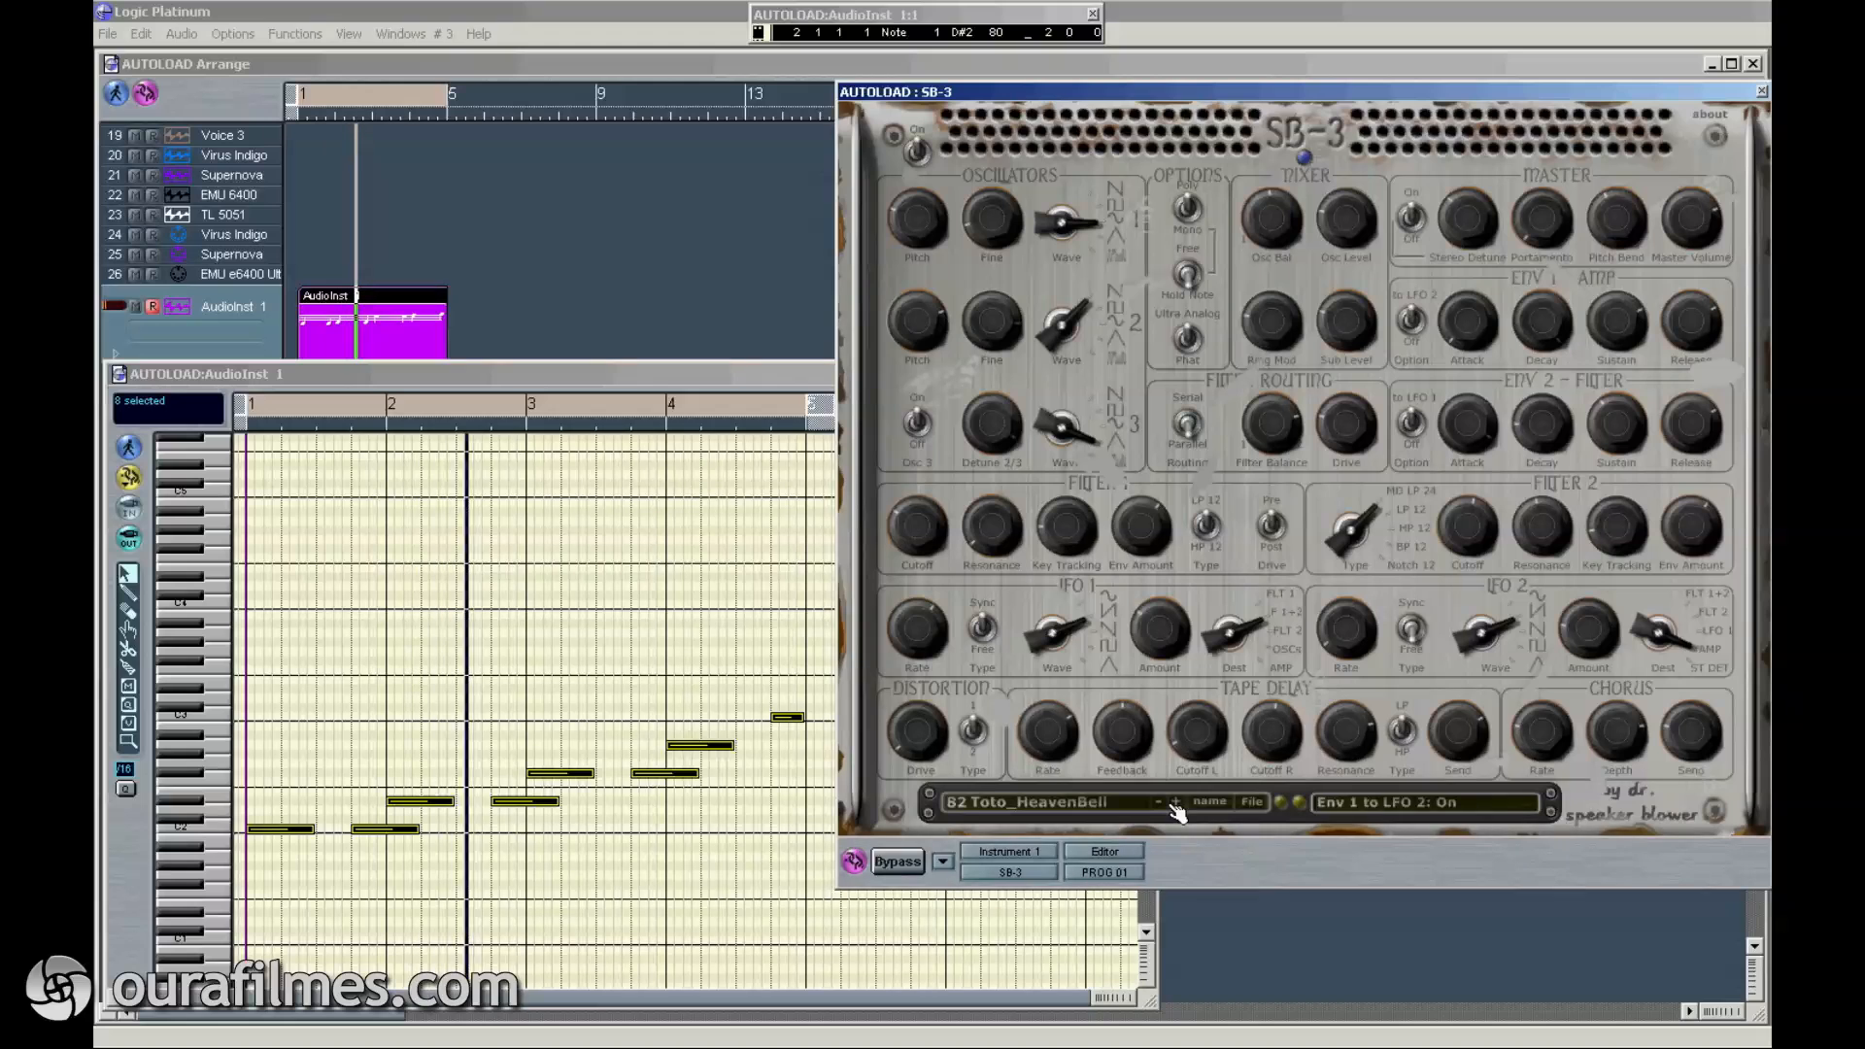
pyautogui.click(1176, 806)
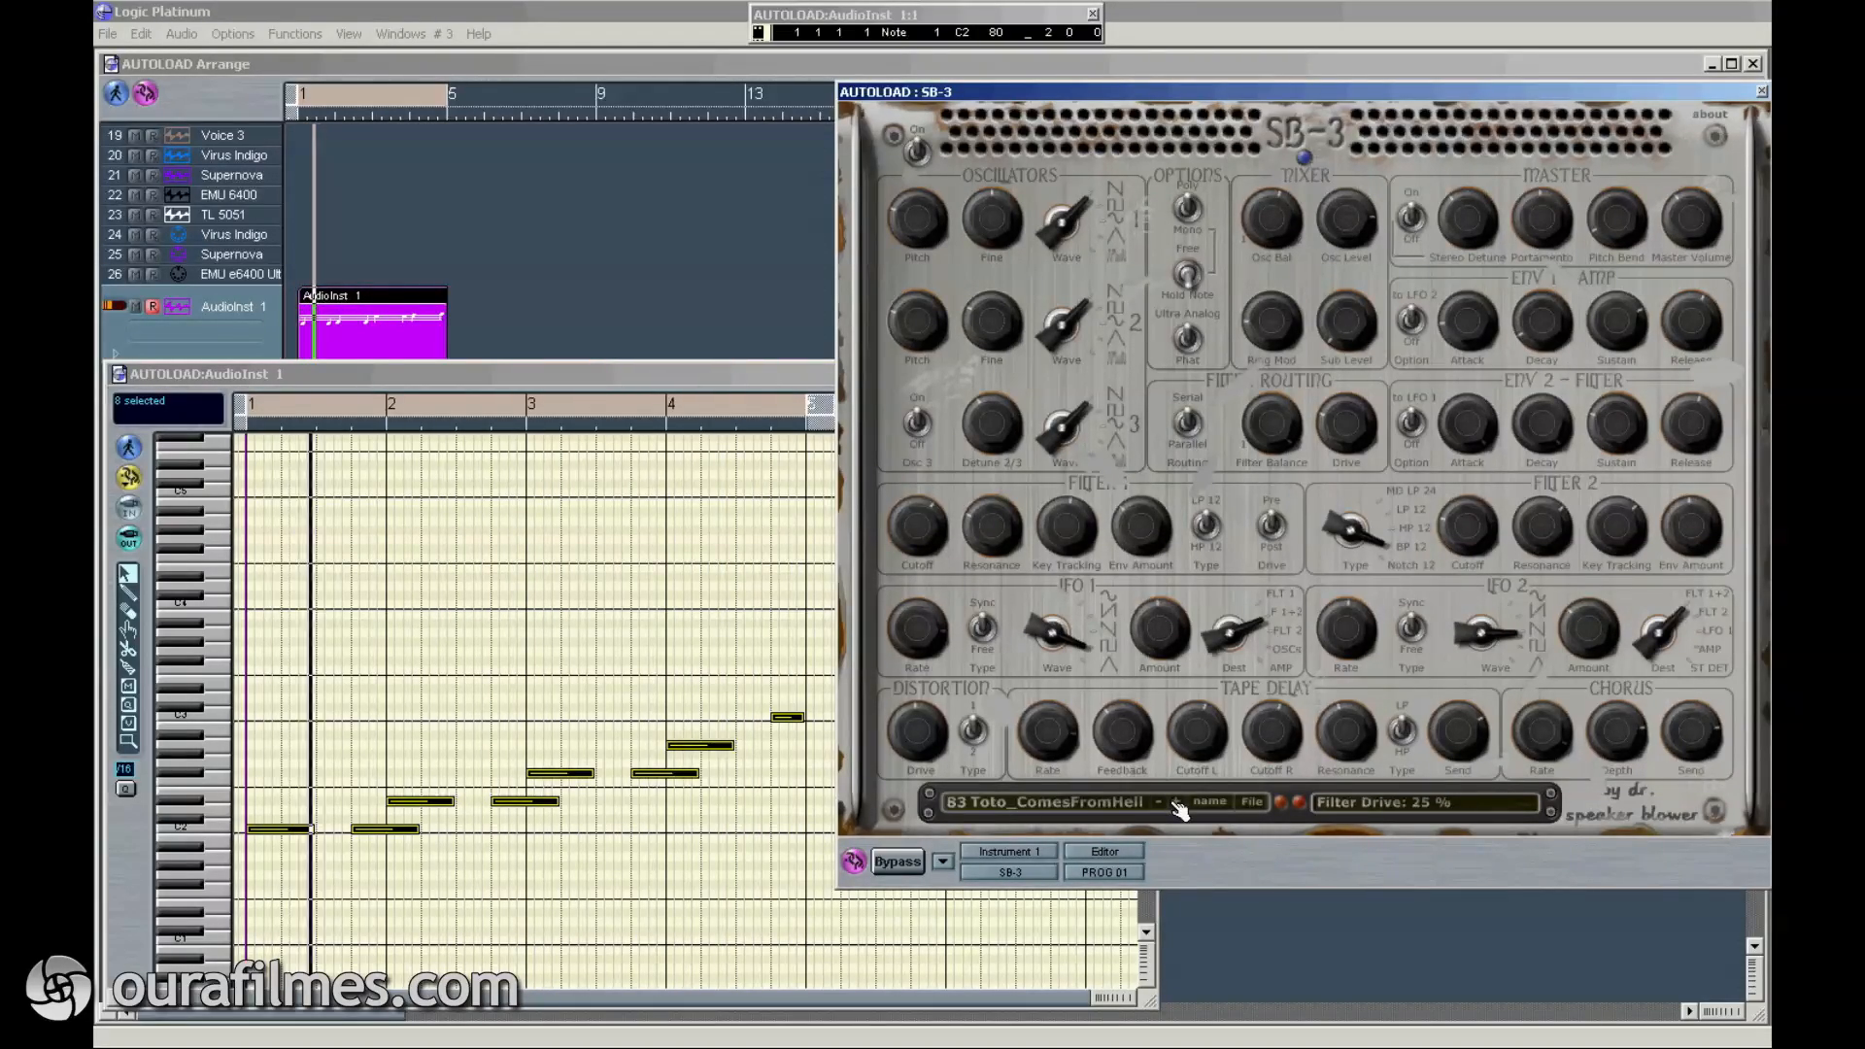
pyautogui.click(1178, 806)
pyautogui.click(1176, 807)
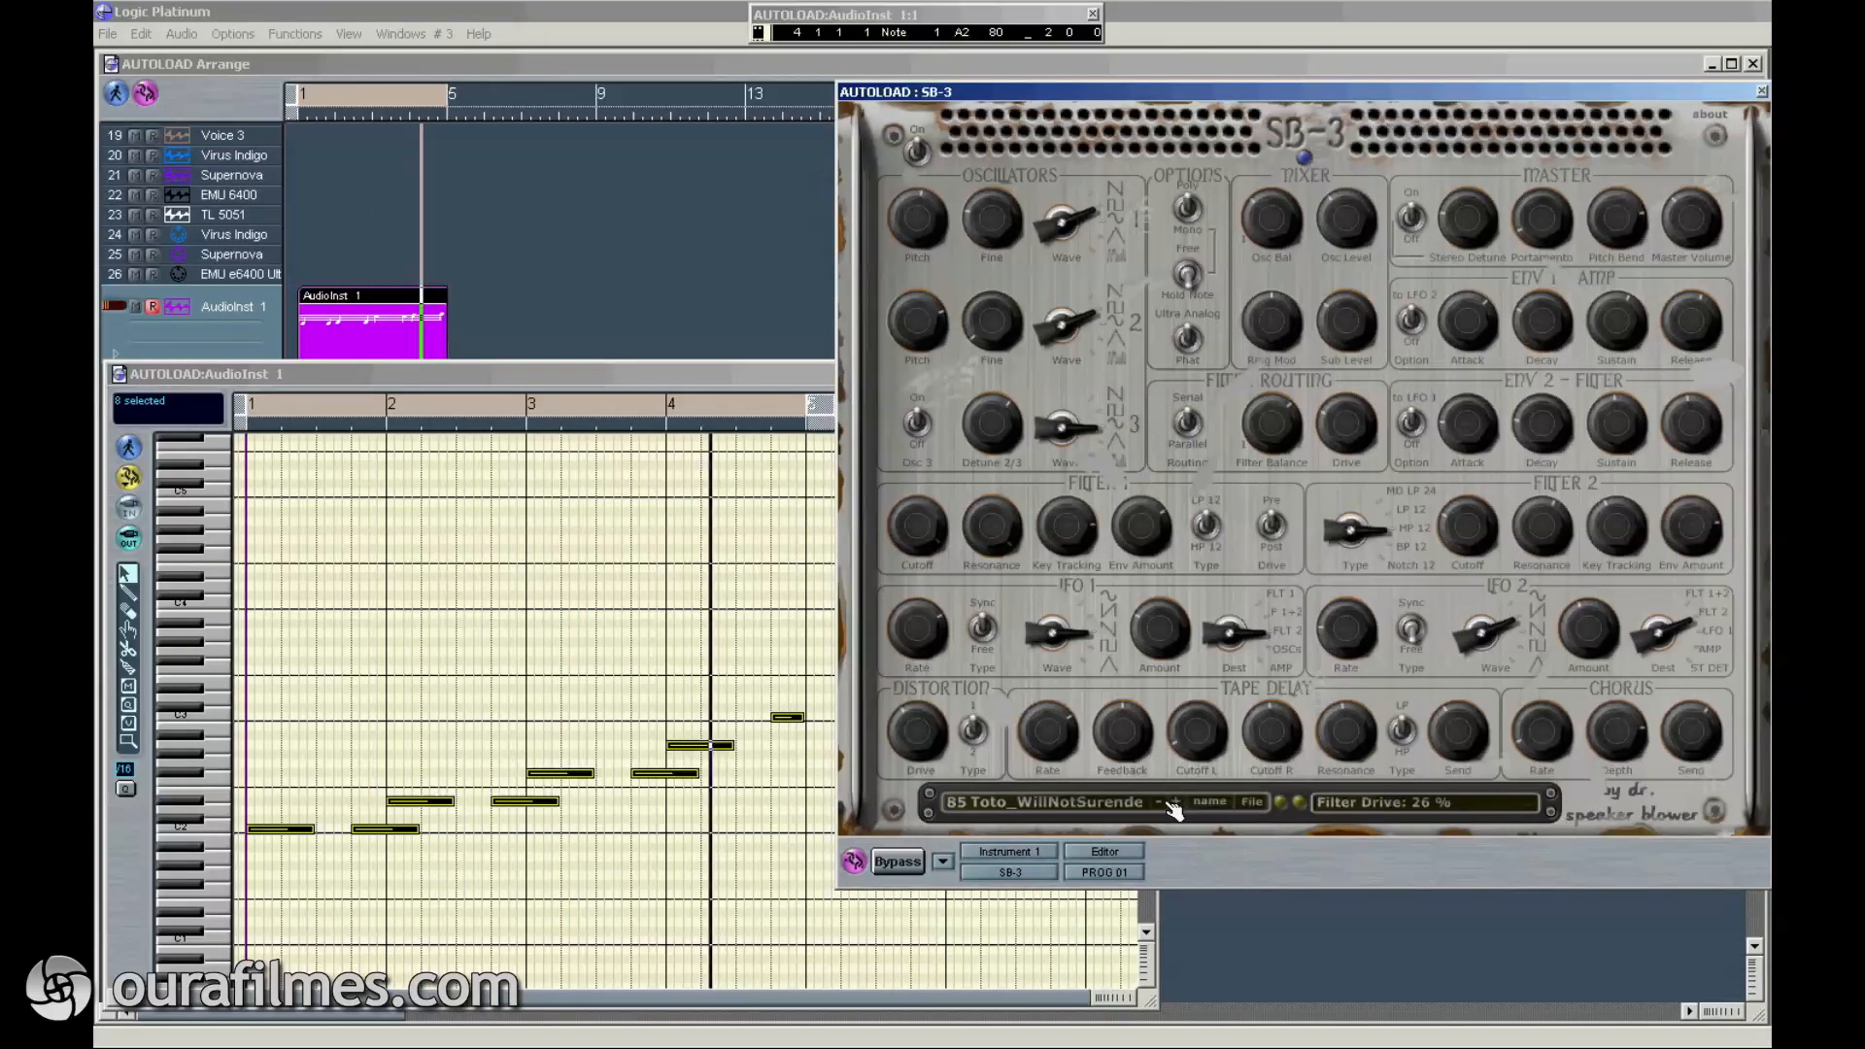
# Step: Audition the four Toto_Hoover presets, followed by Toto_SickBass_01 and Toto_SickBass_02, on the loop
pyautogui.click(1175, 806)
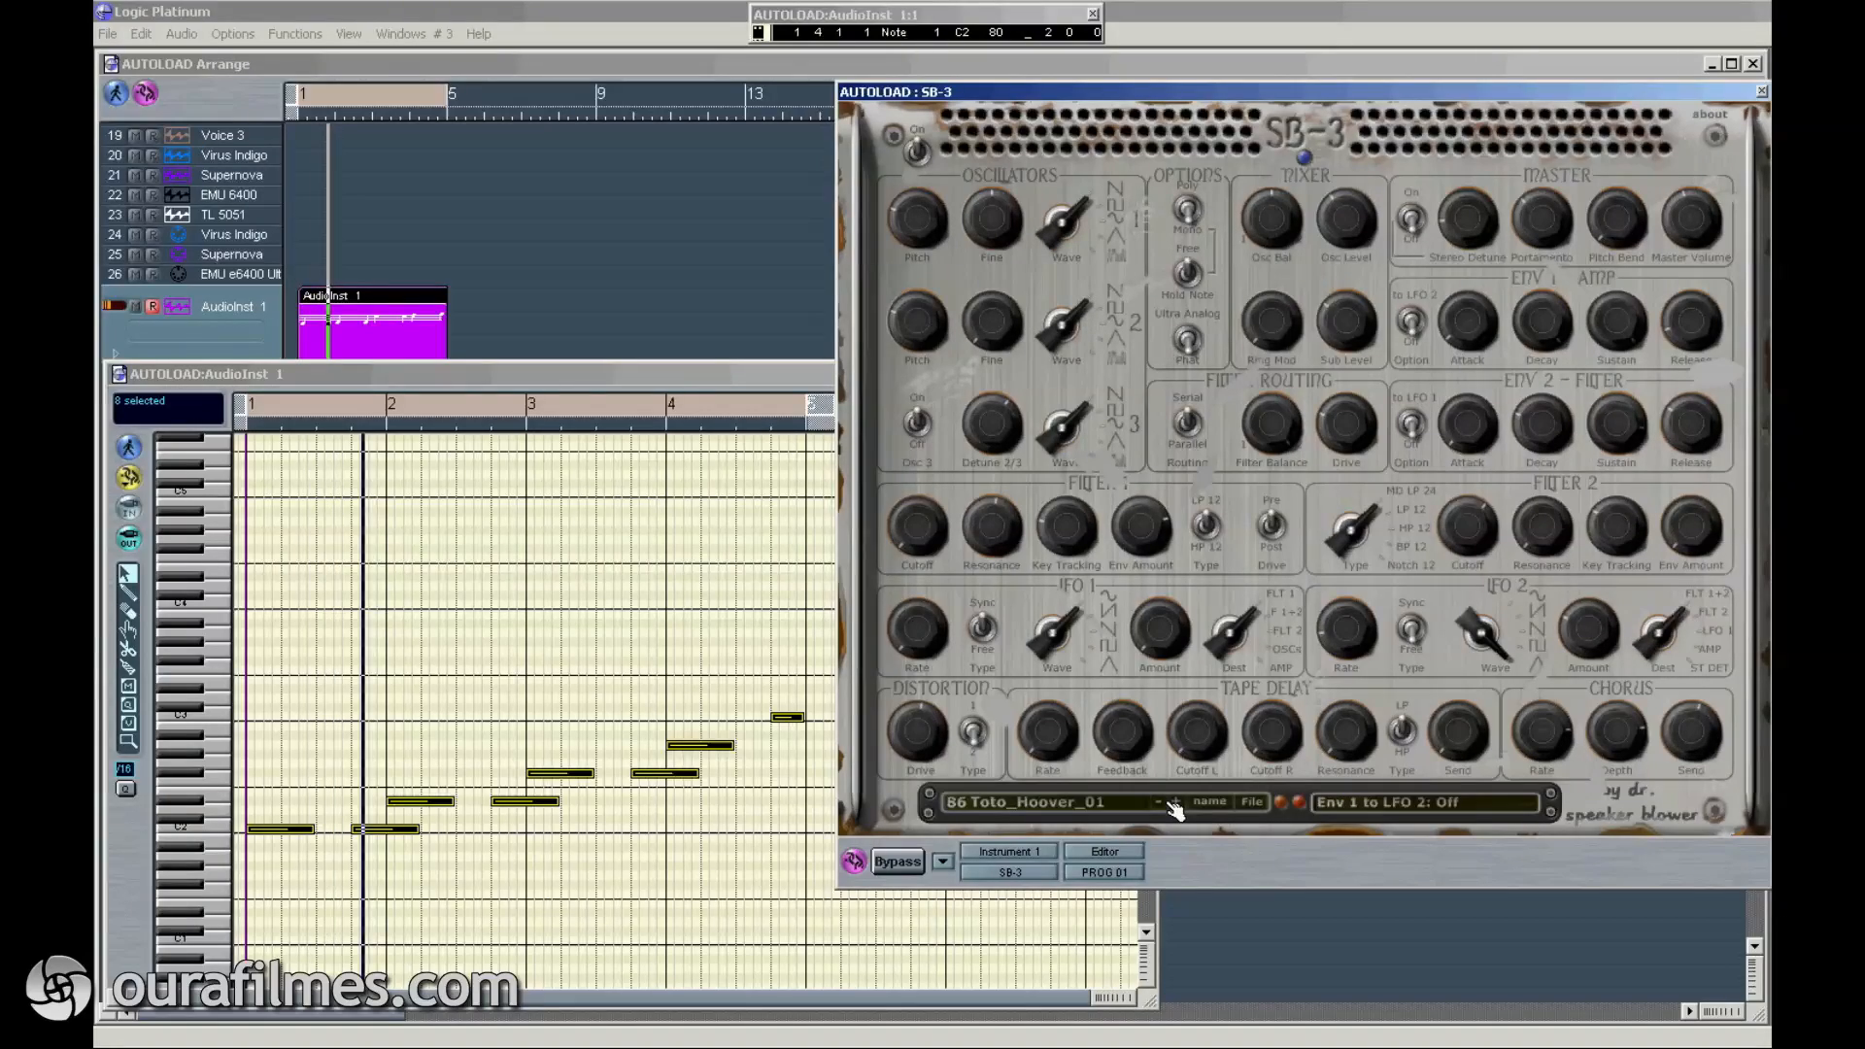
pyautogui.click(1177, 807)
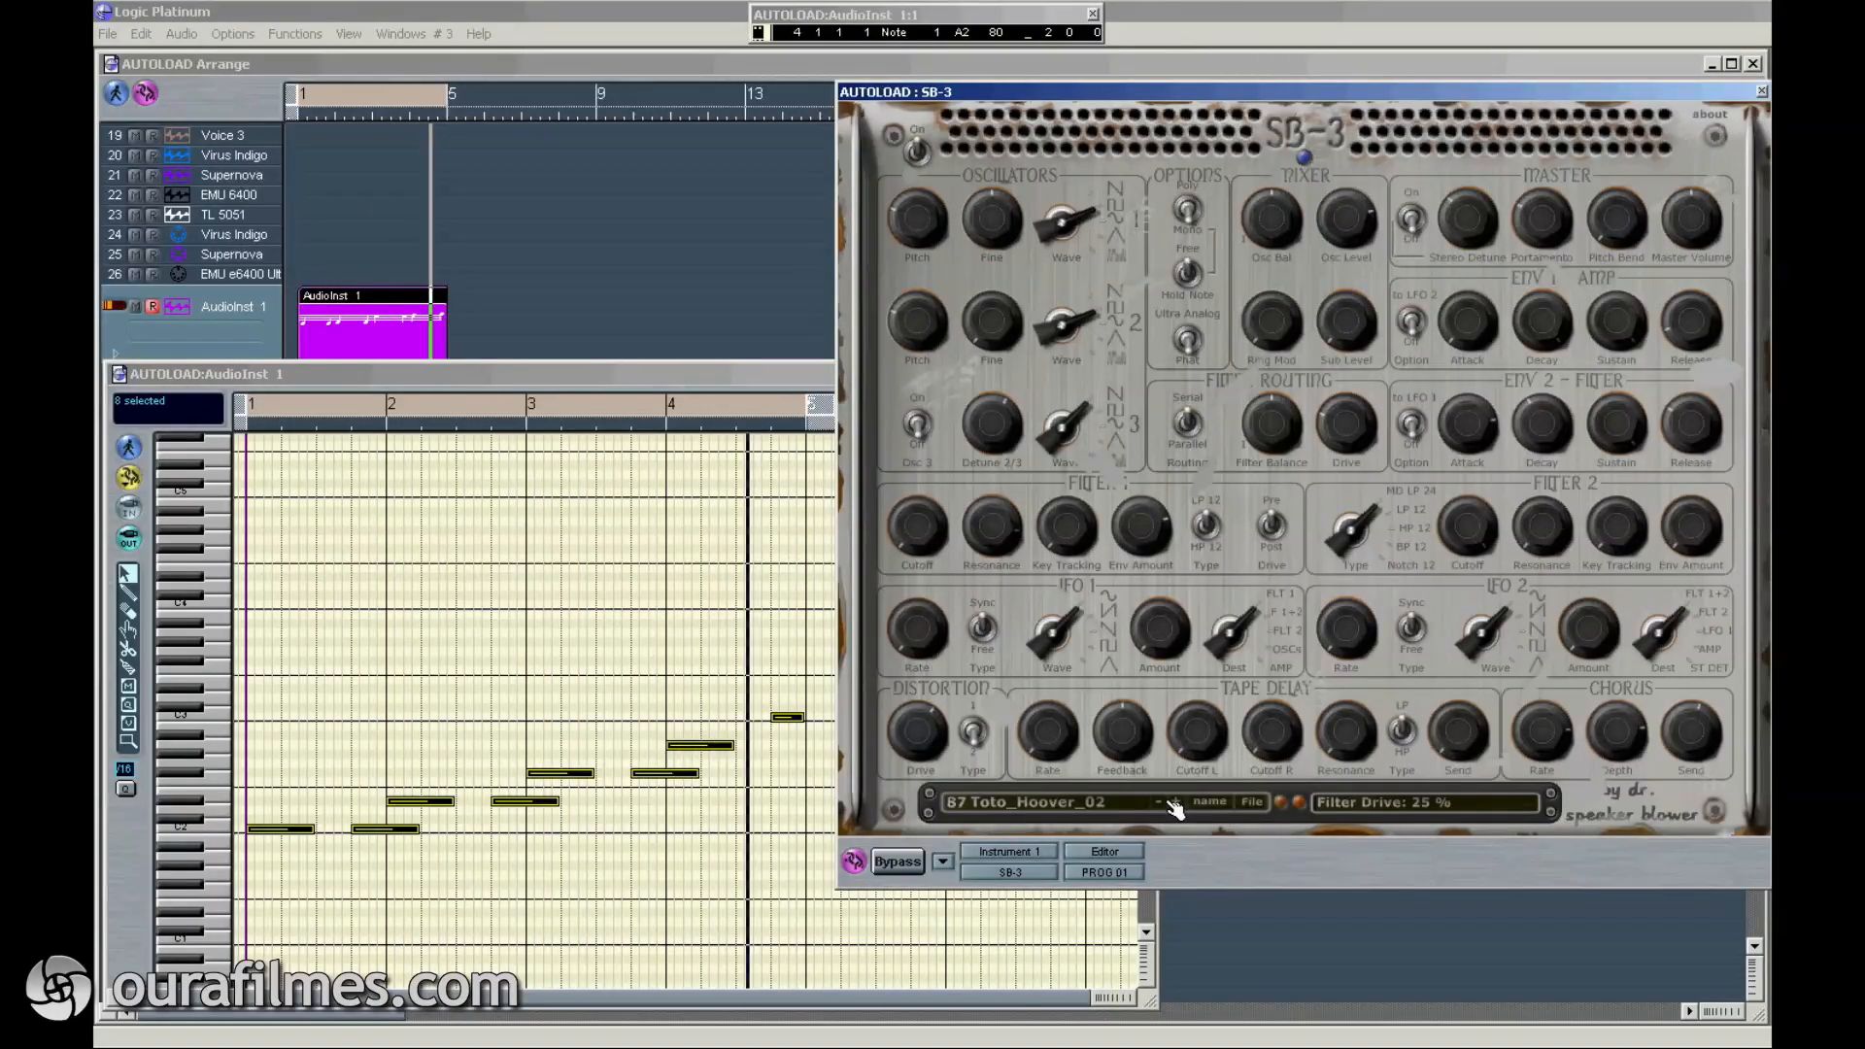
pyautogui.click(1177, 807)
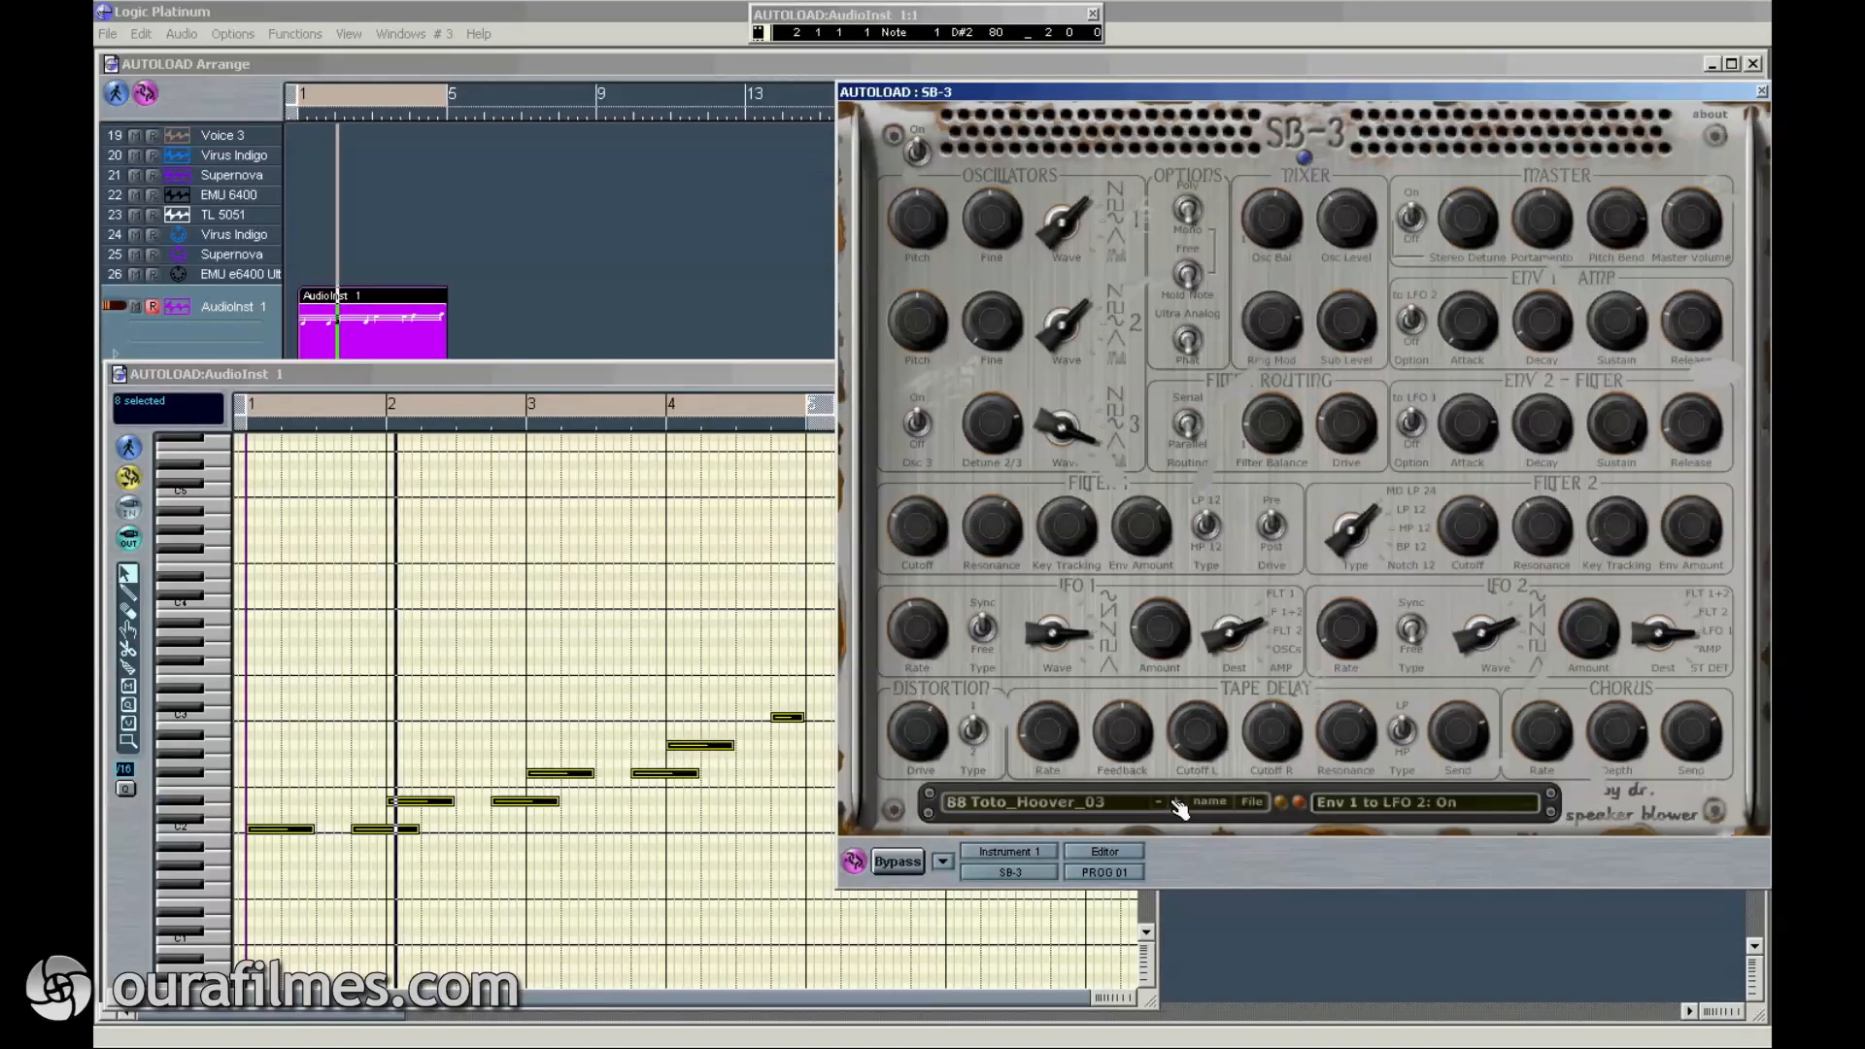
pyautogui.click(1179, 807)
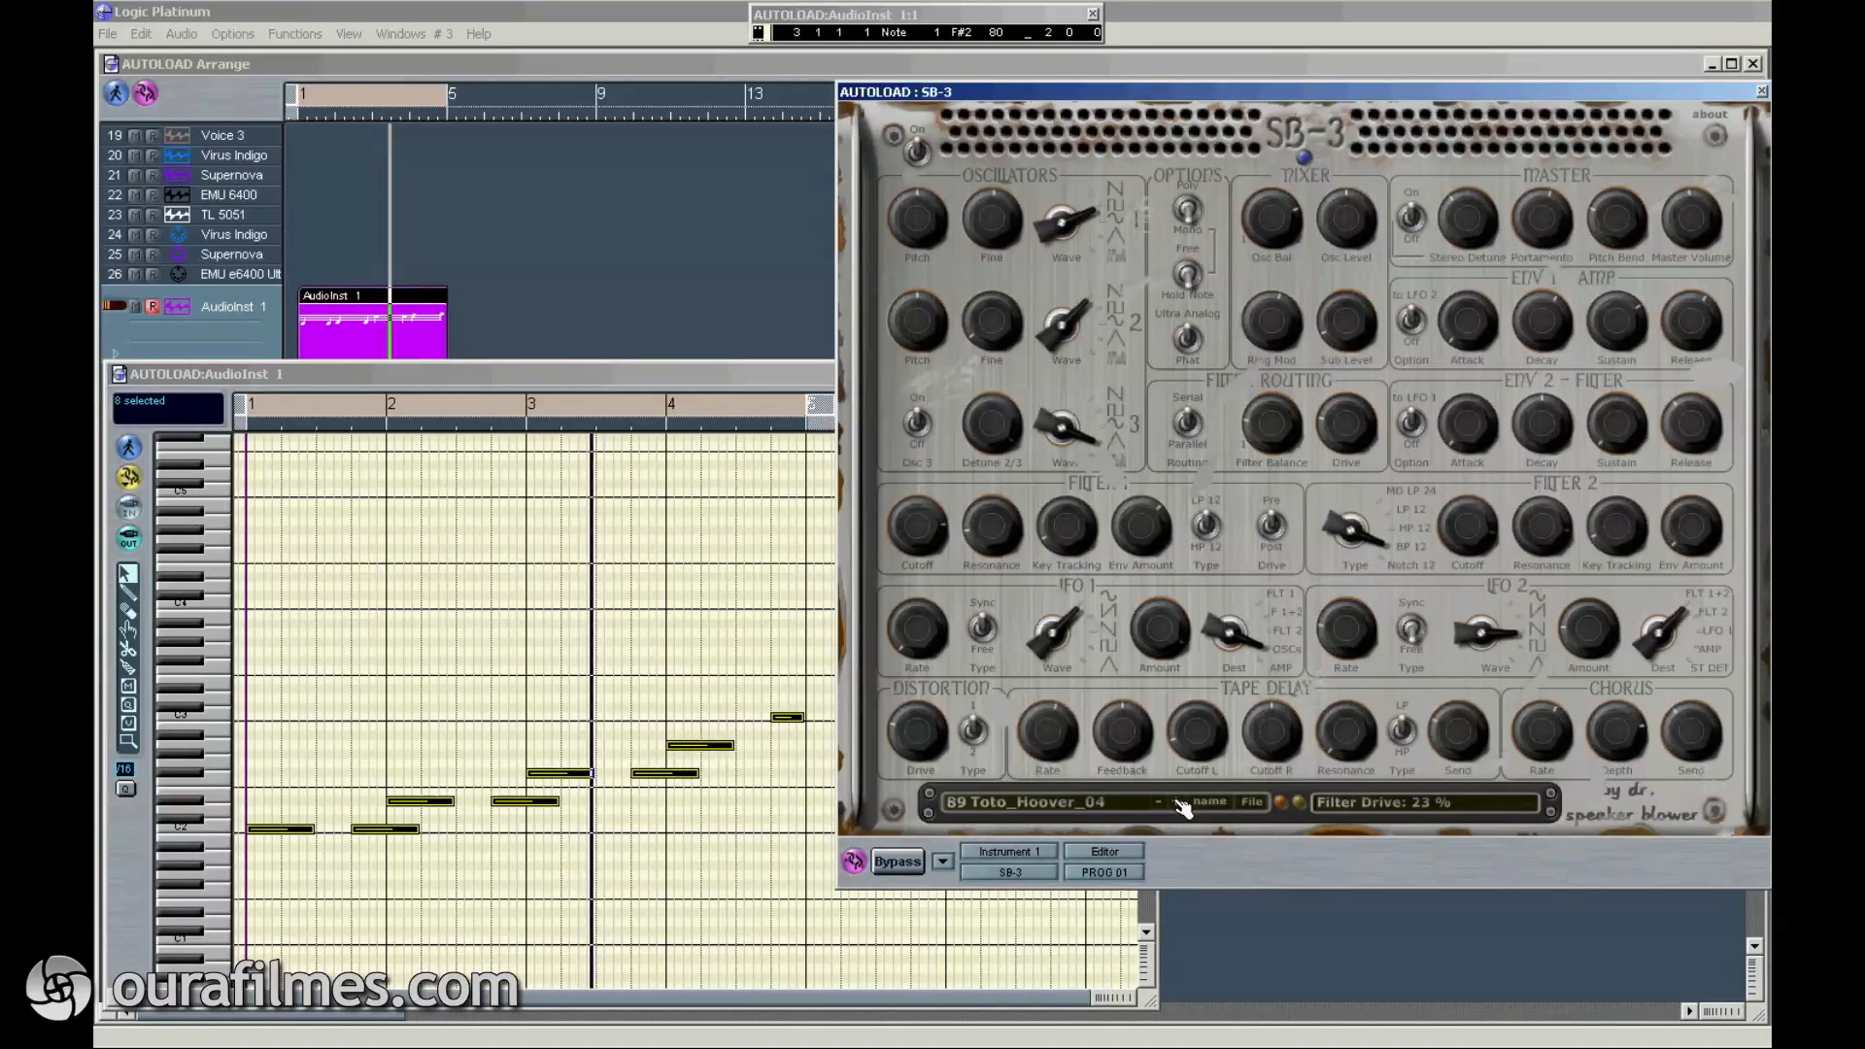
pyautogui.click(1179, 806)
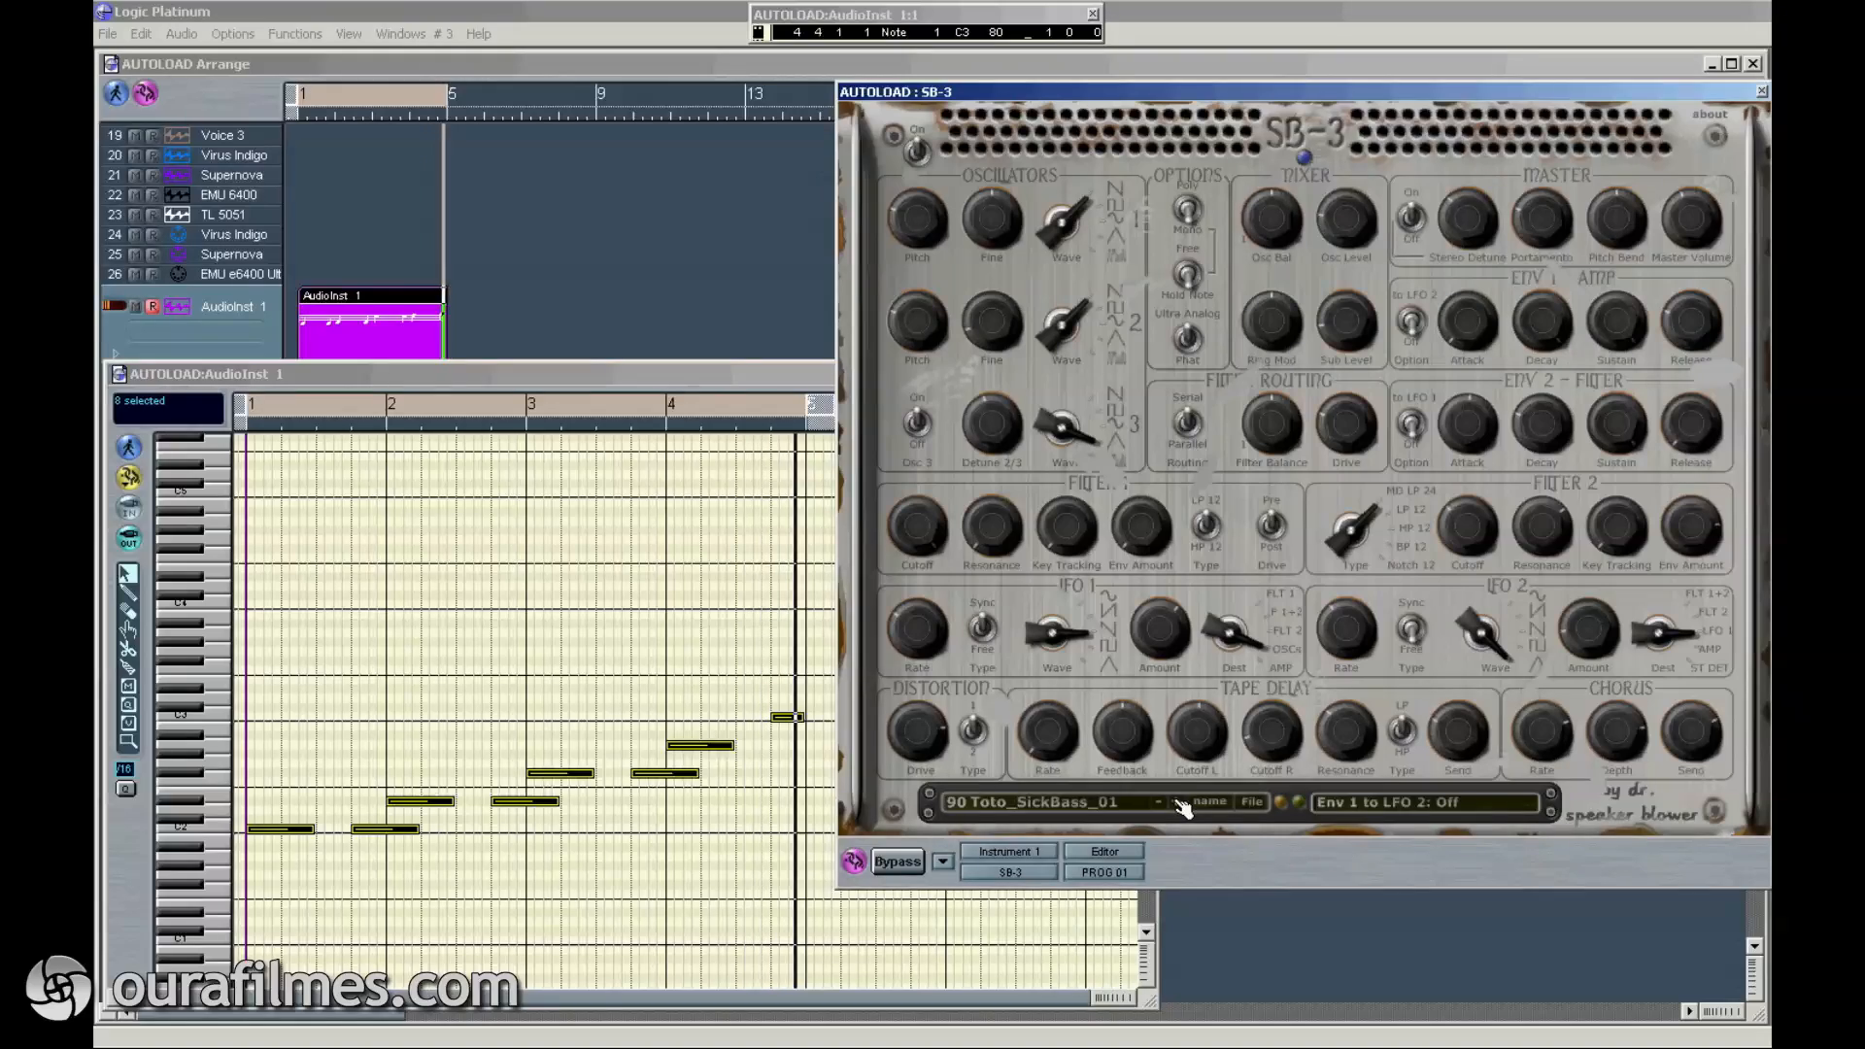
pyautogui.click(1178, 806)
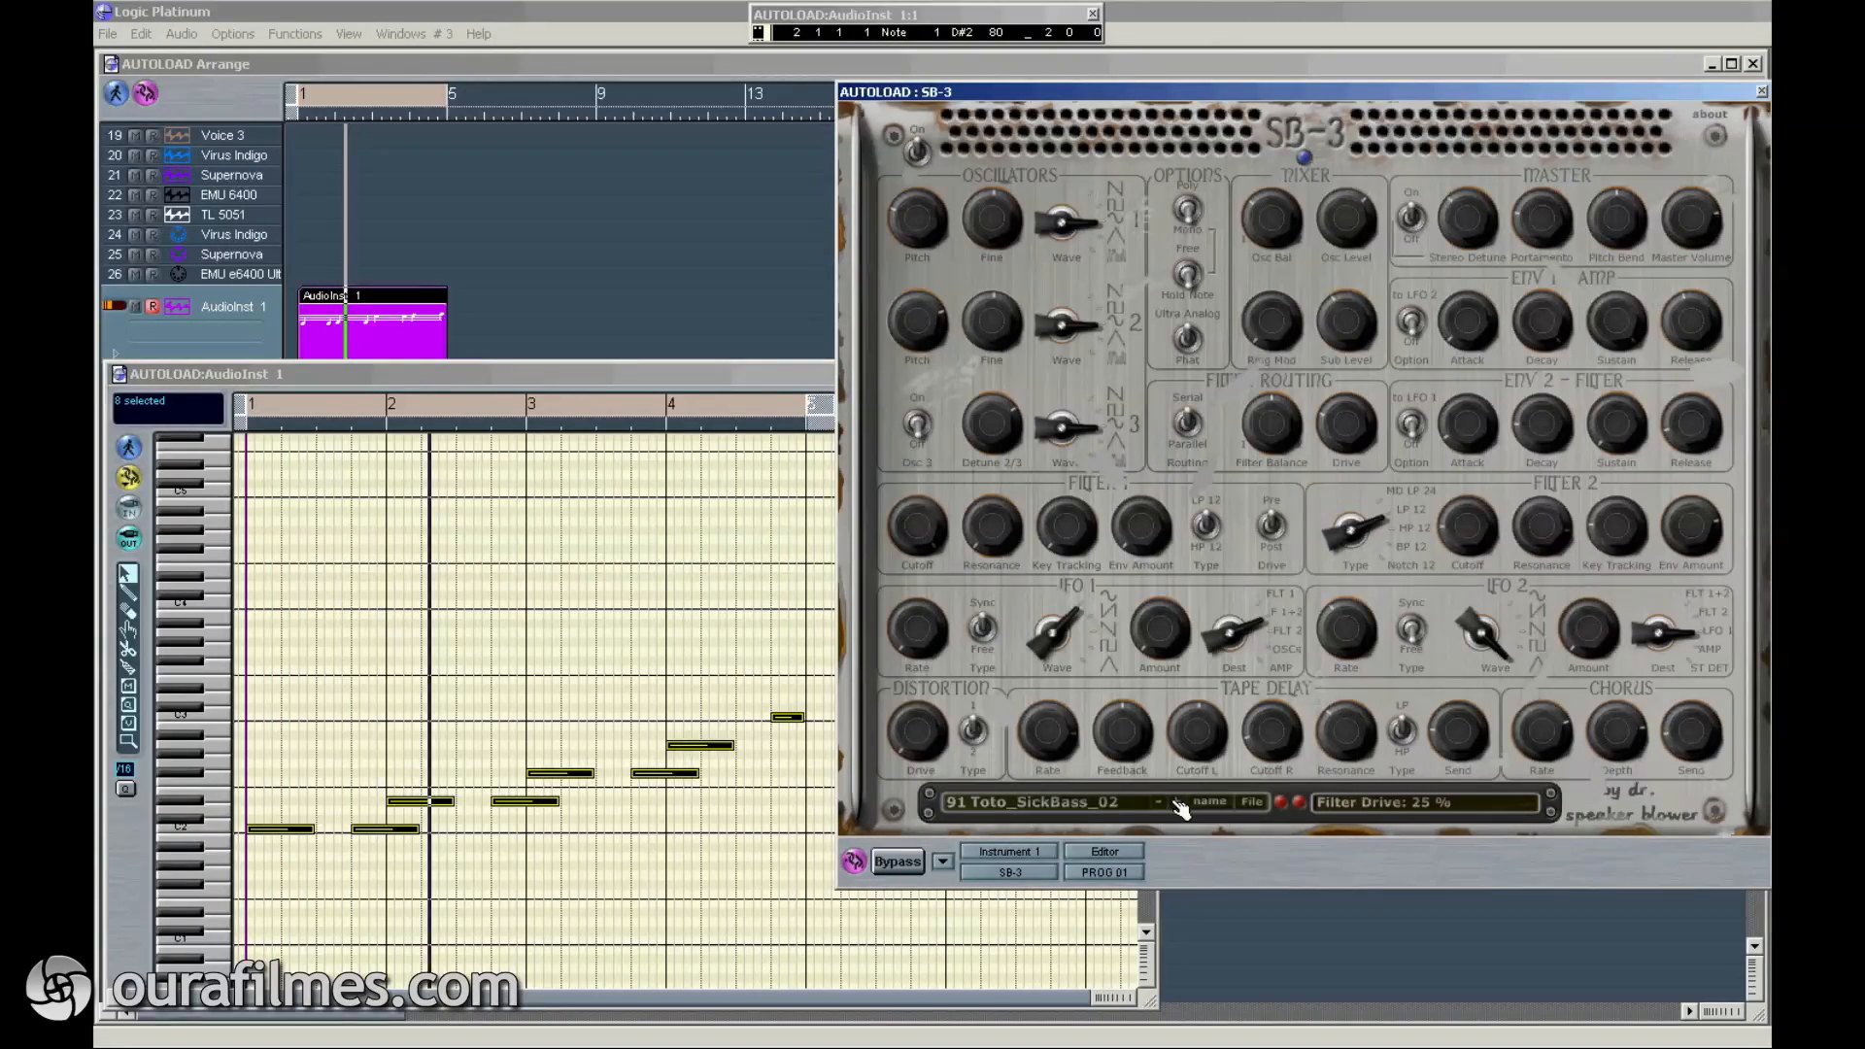
# Step: Step through the presets from Toto_LFODance to Toto_SineSub, auditioning each one on the looping bass line
pyautogui.click(1179, 806)
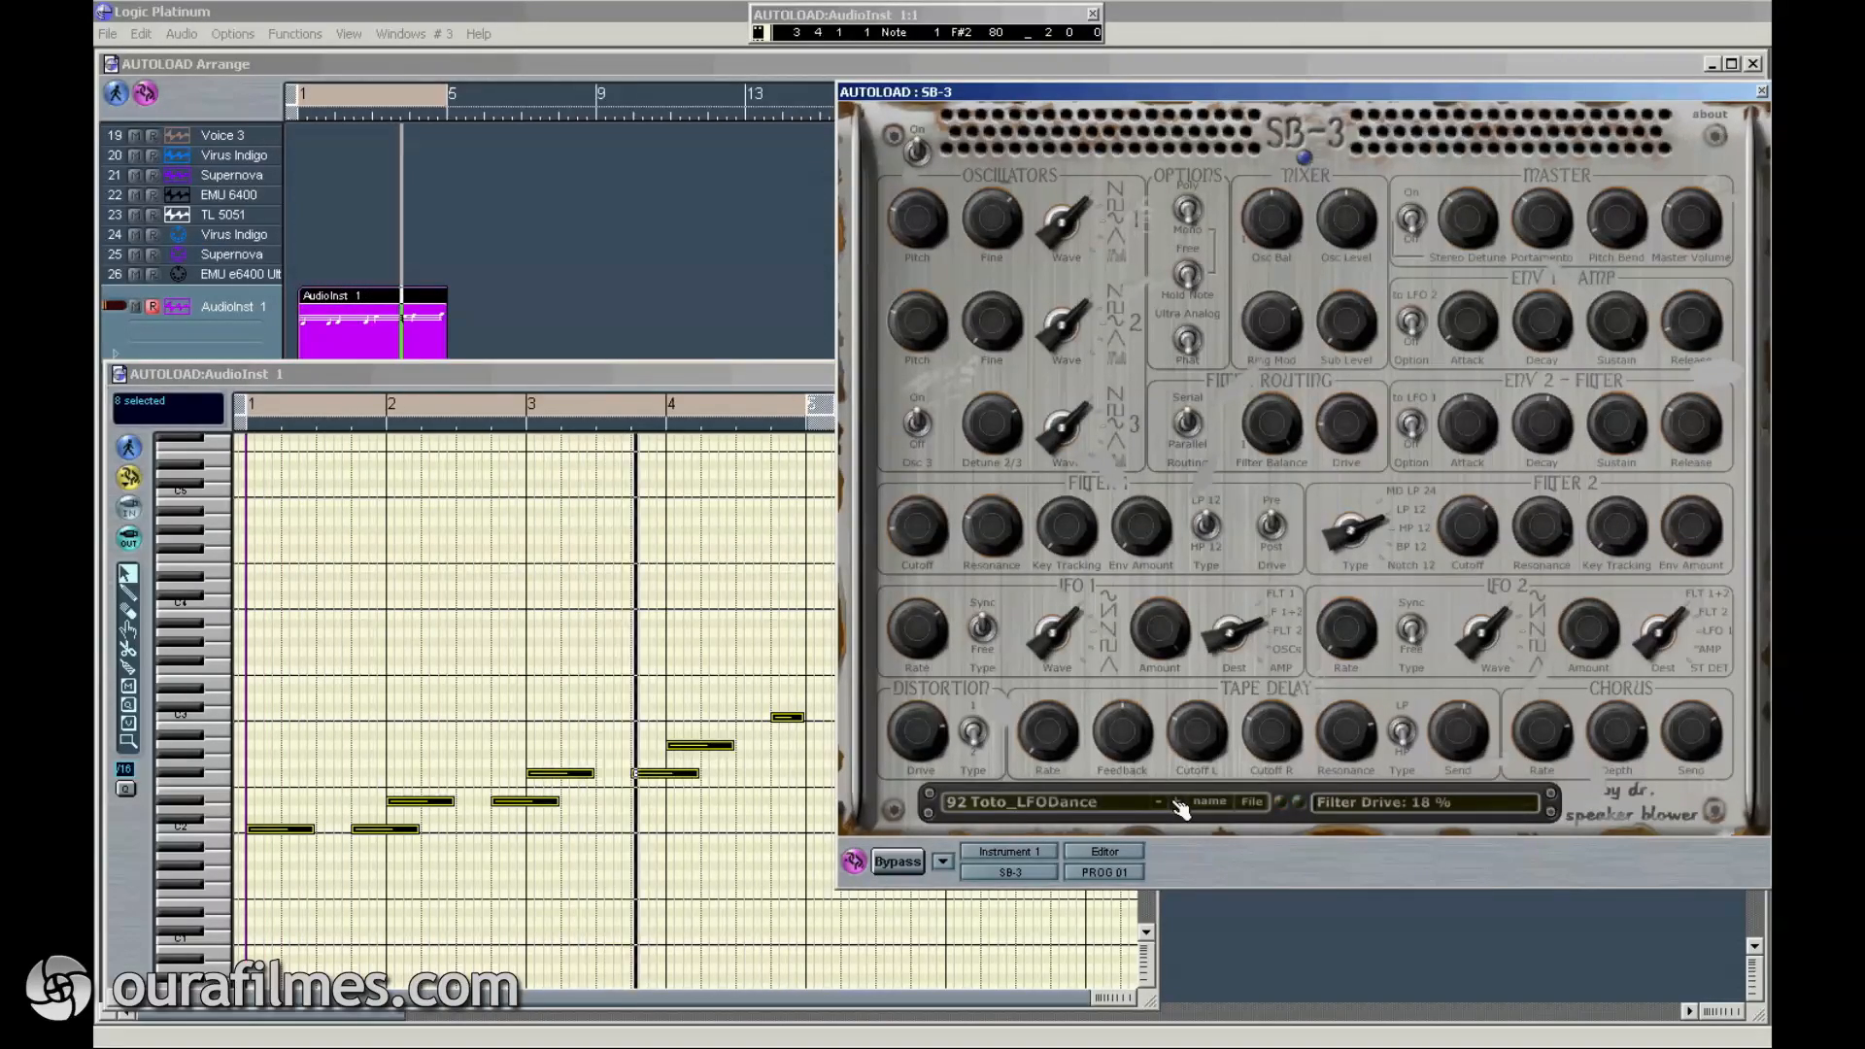
pyautogui.click(1181, 804)
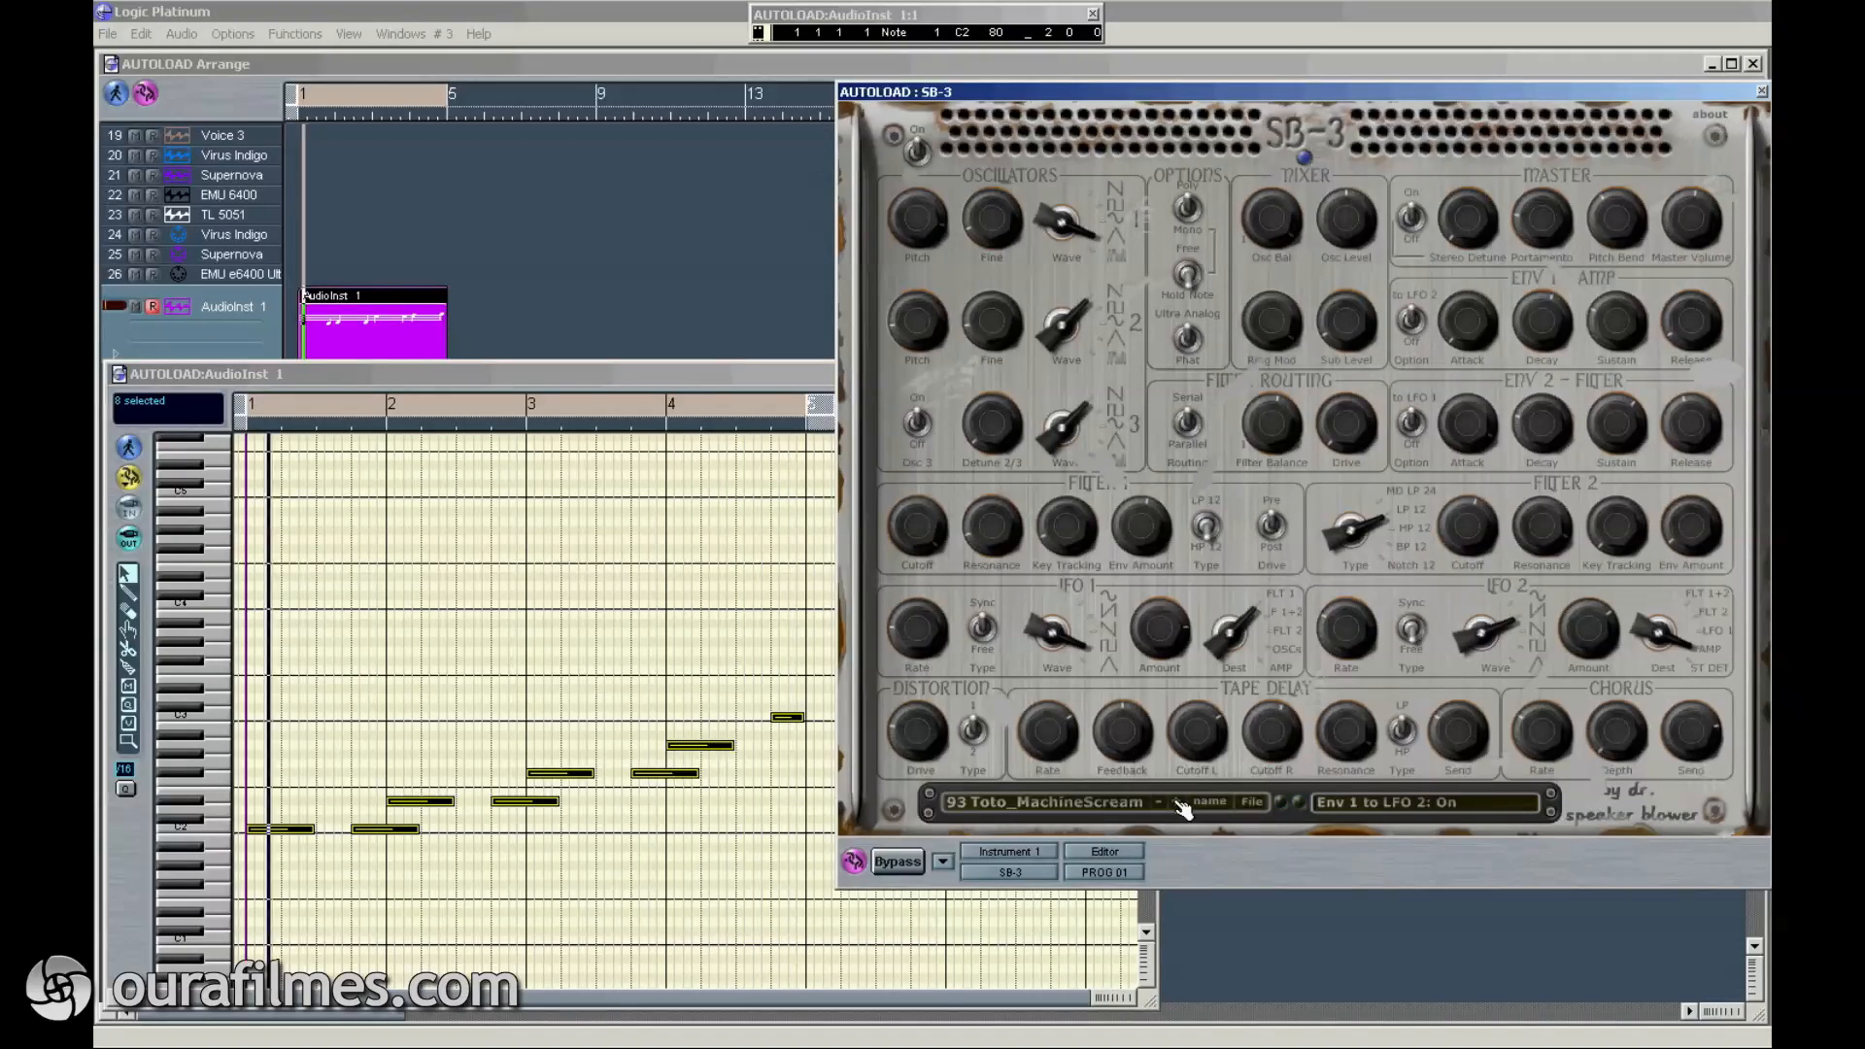
pyautogui.click(1181, 806)
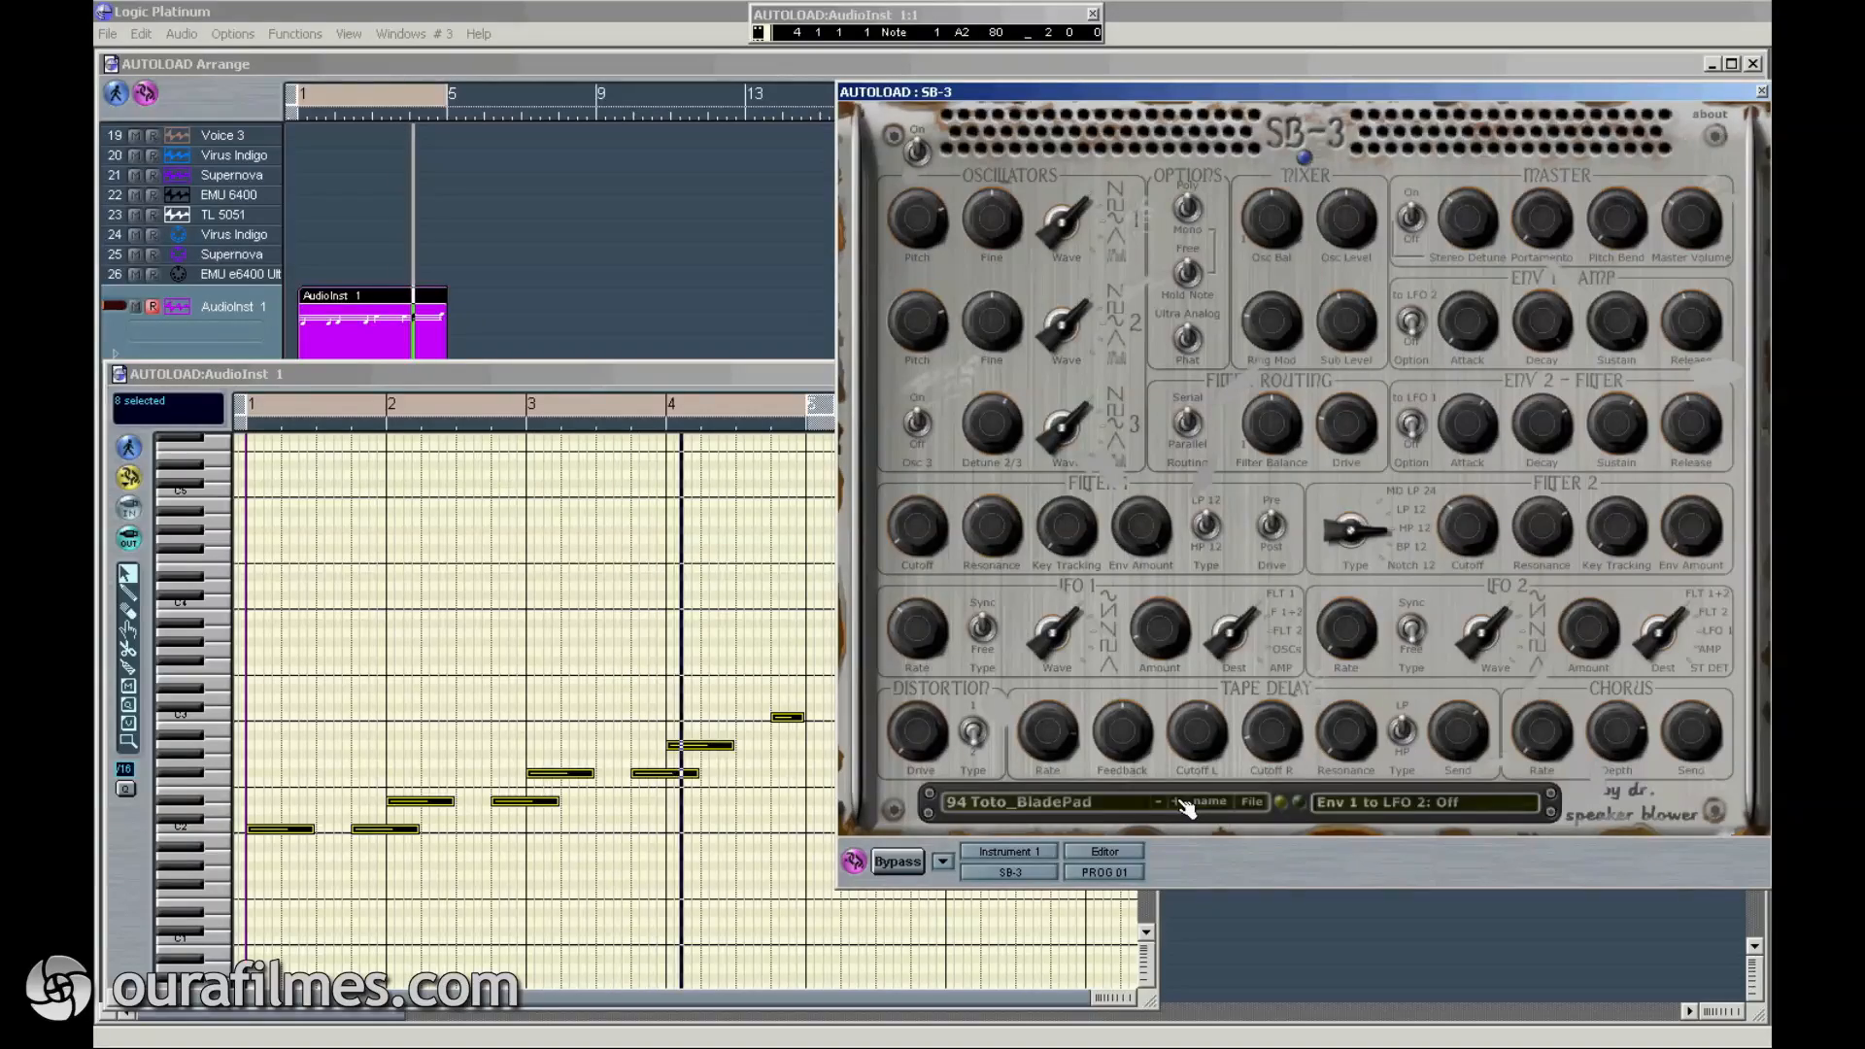
pyautogui.click(1183, 805)
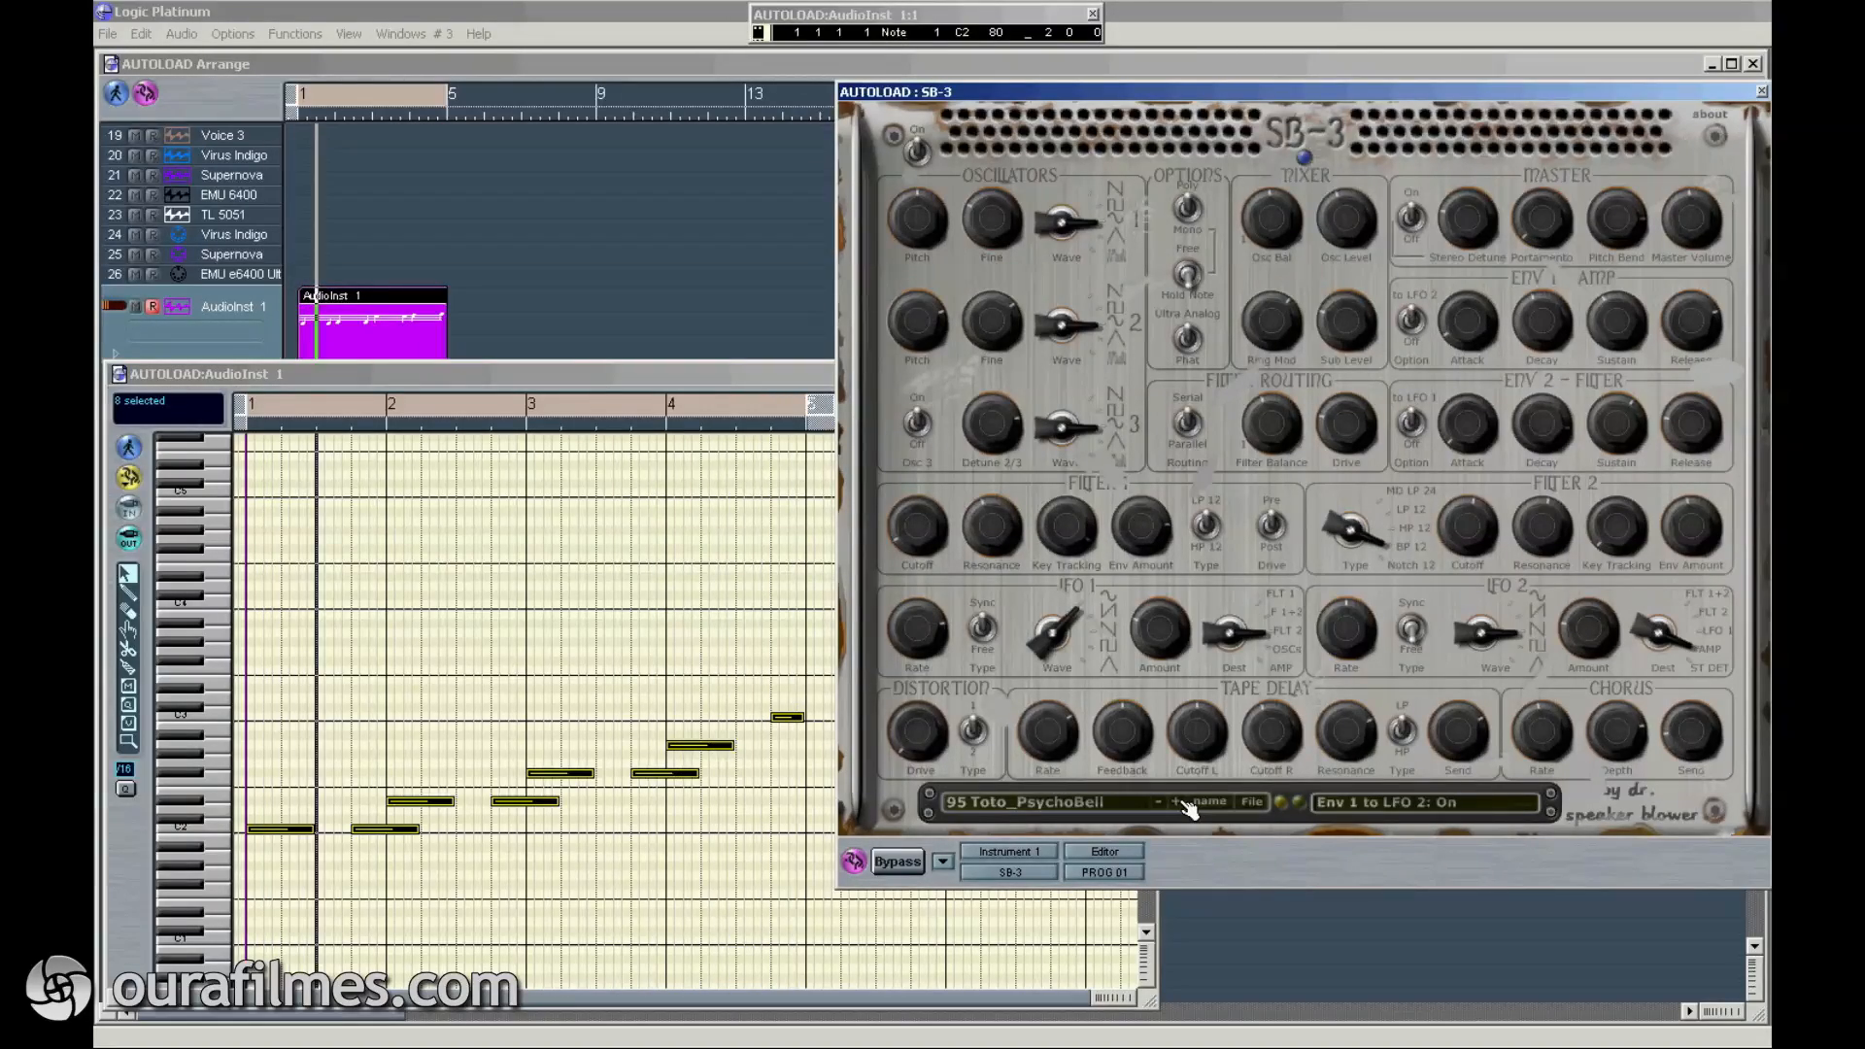
pyautogui.click(1182, 801)
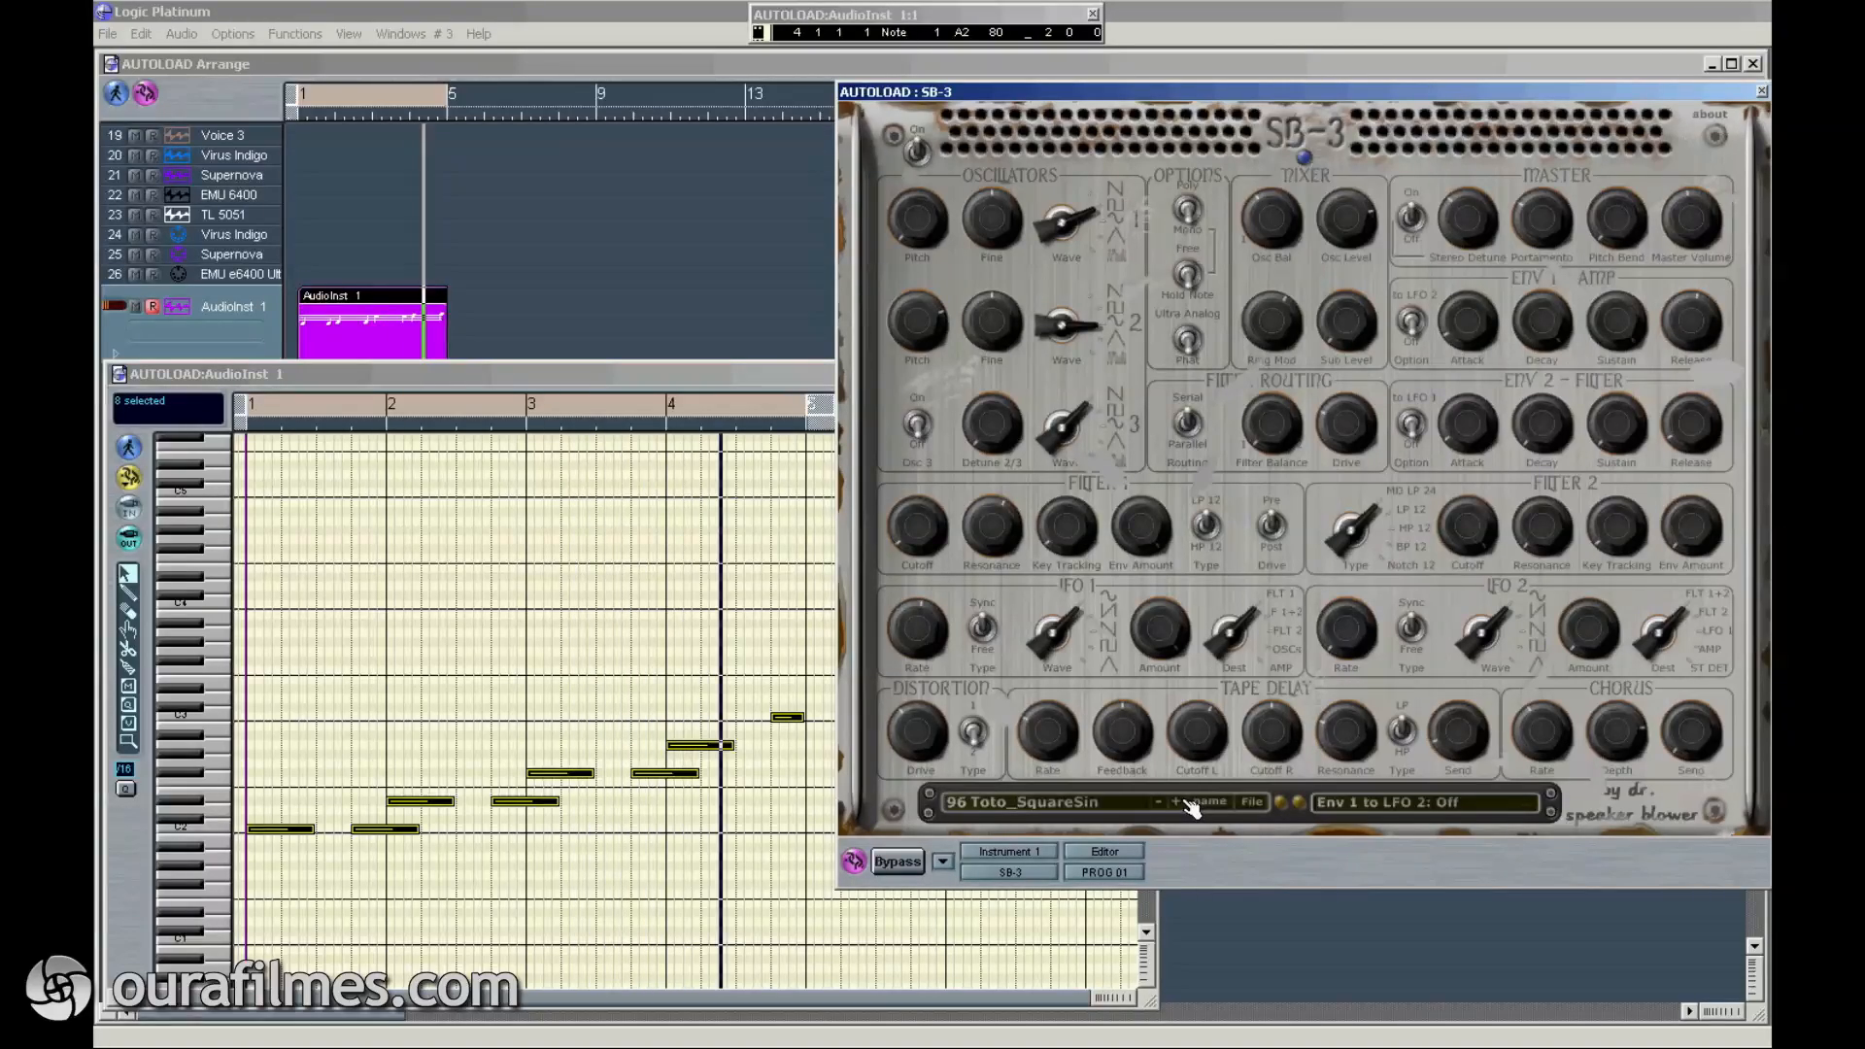
pyautogui.click(1179, 801)
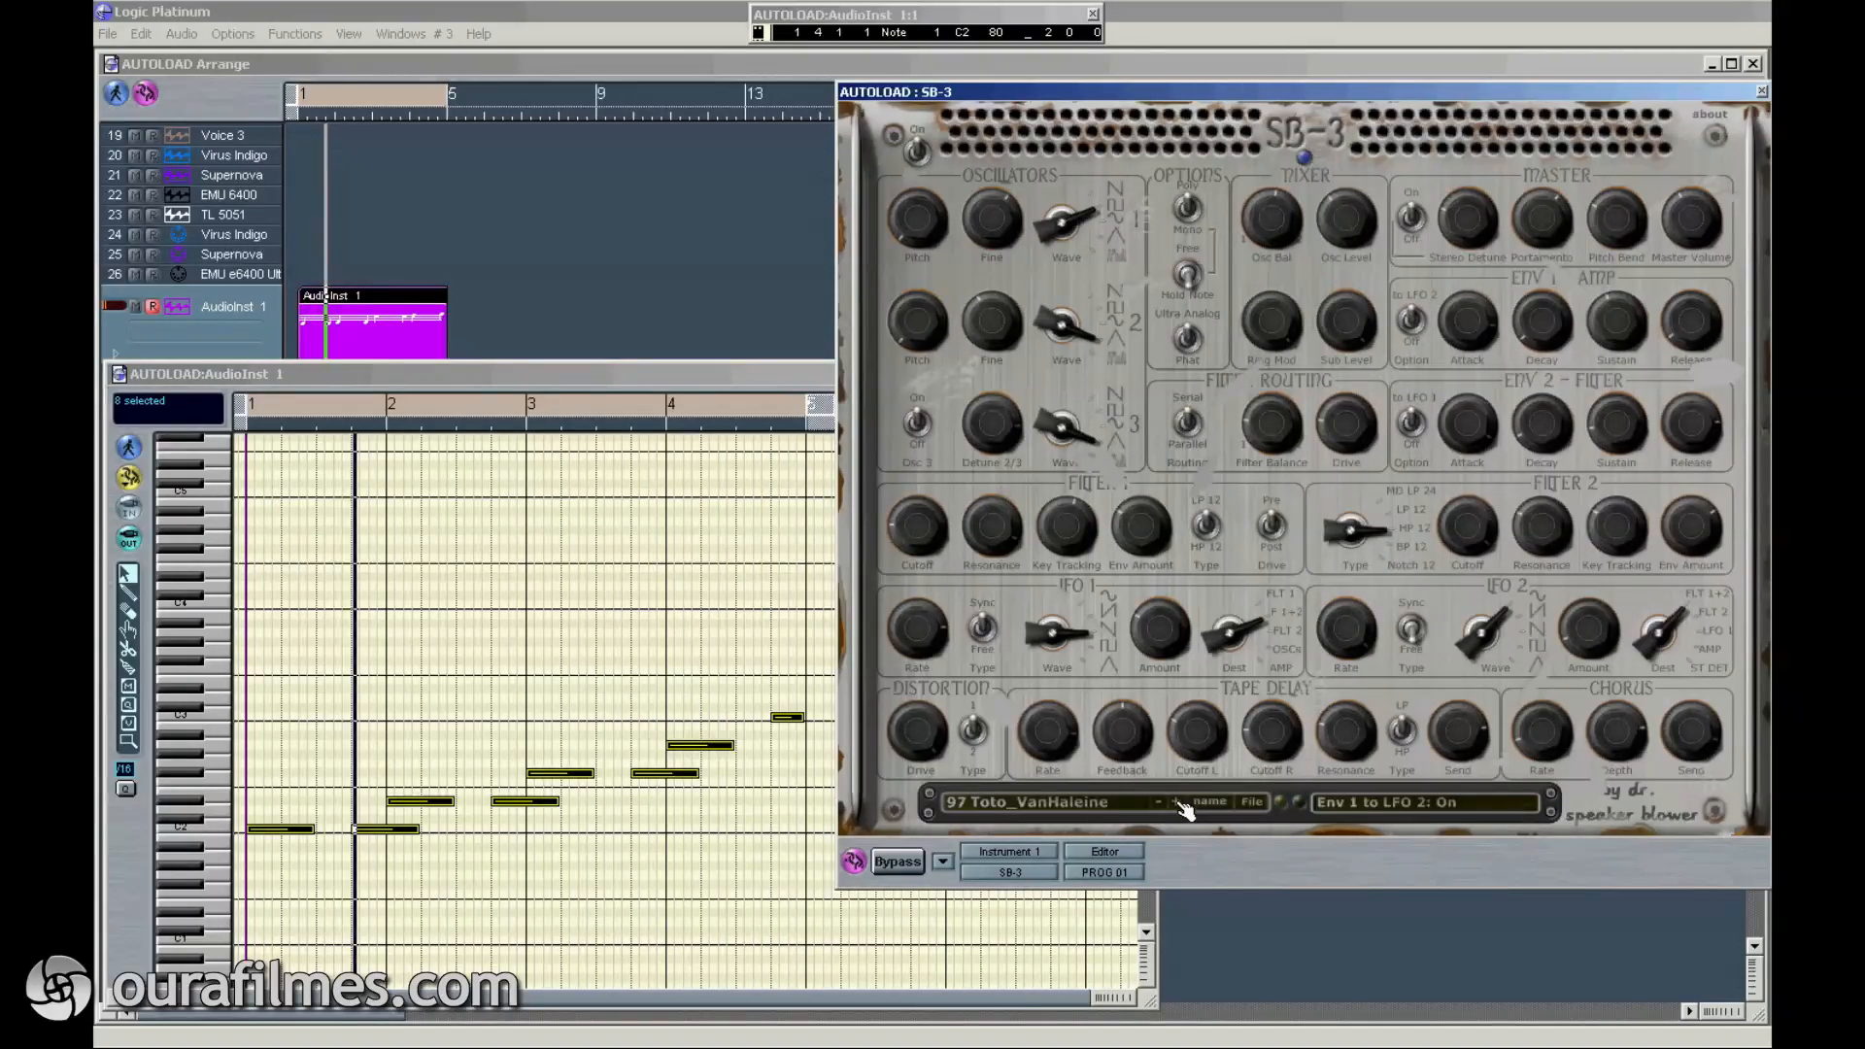
pyautogui.click(1181, 803)
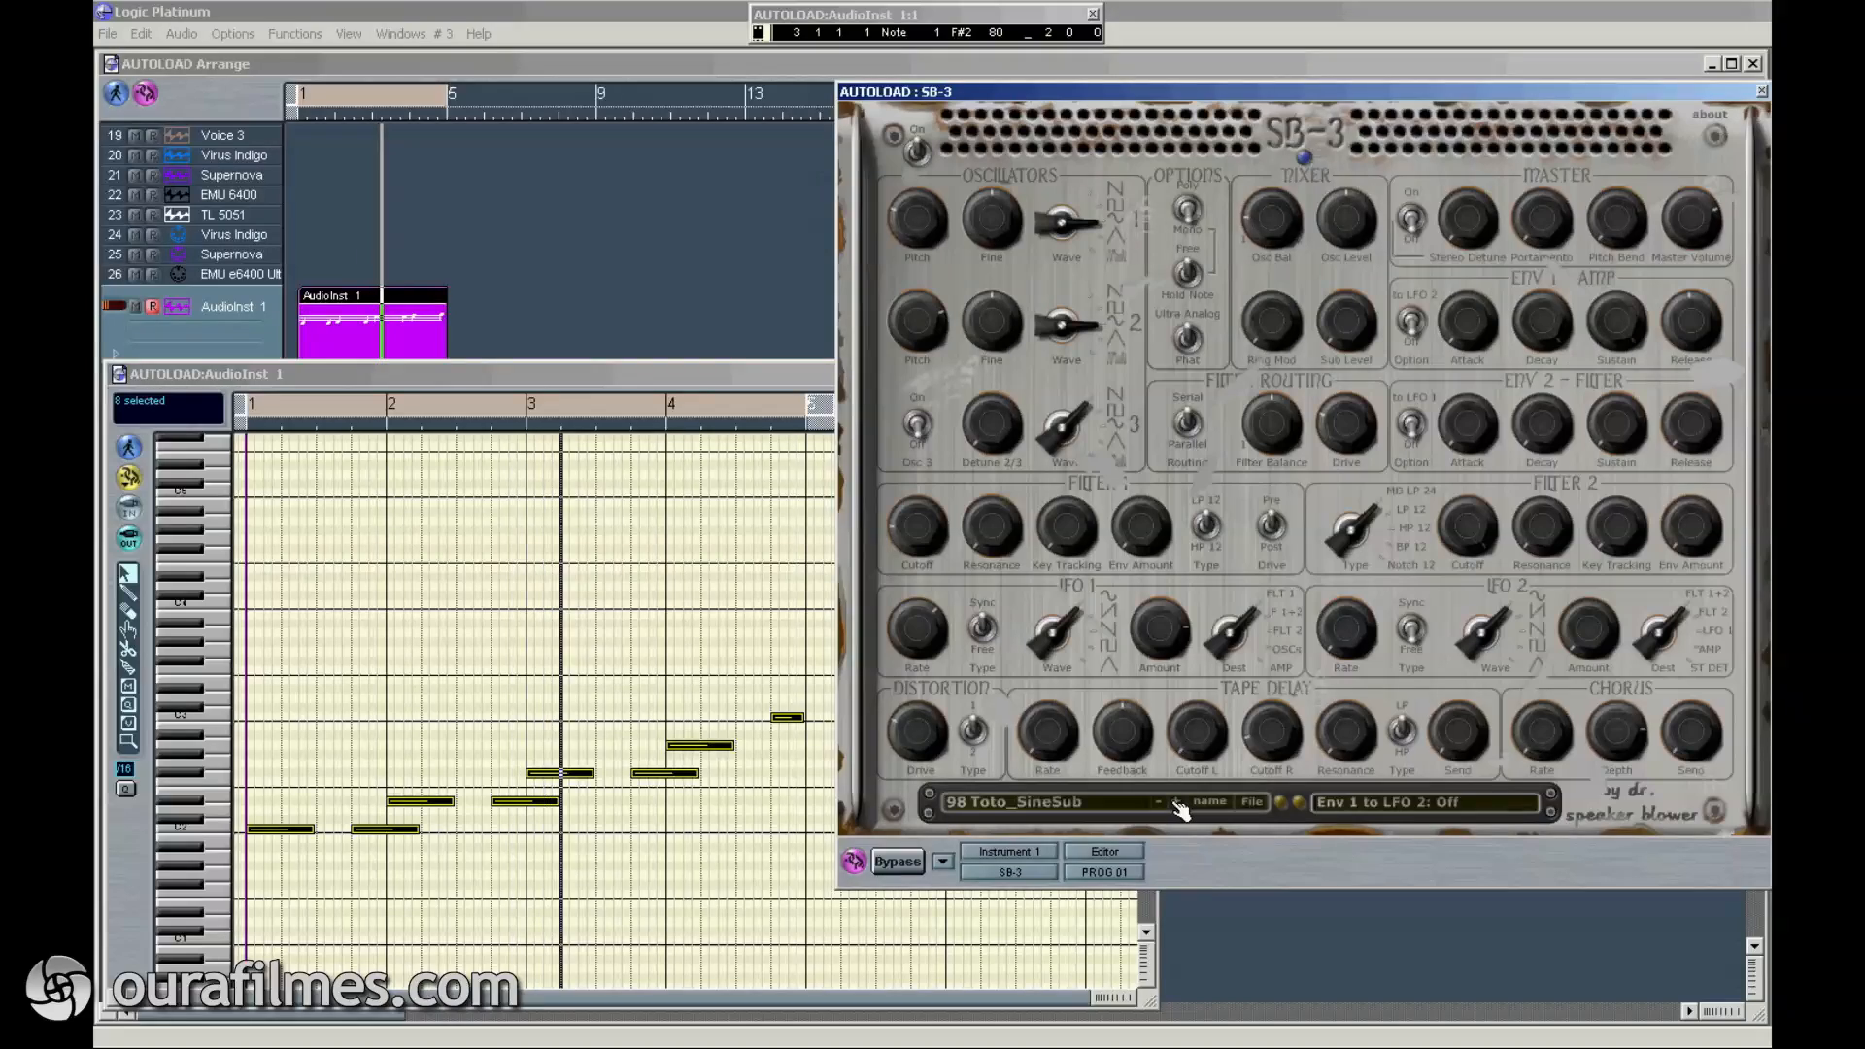
# Step: Load the SB-3 Full Reset preset and switch off the four-bar cycle in the Arrange window
pyautogui.click(1179, 803)
pyautogui.click(366, 94)
pyautogui.click(387, 94)
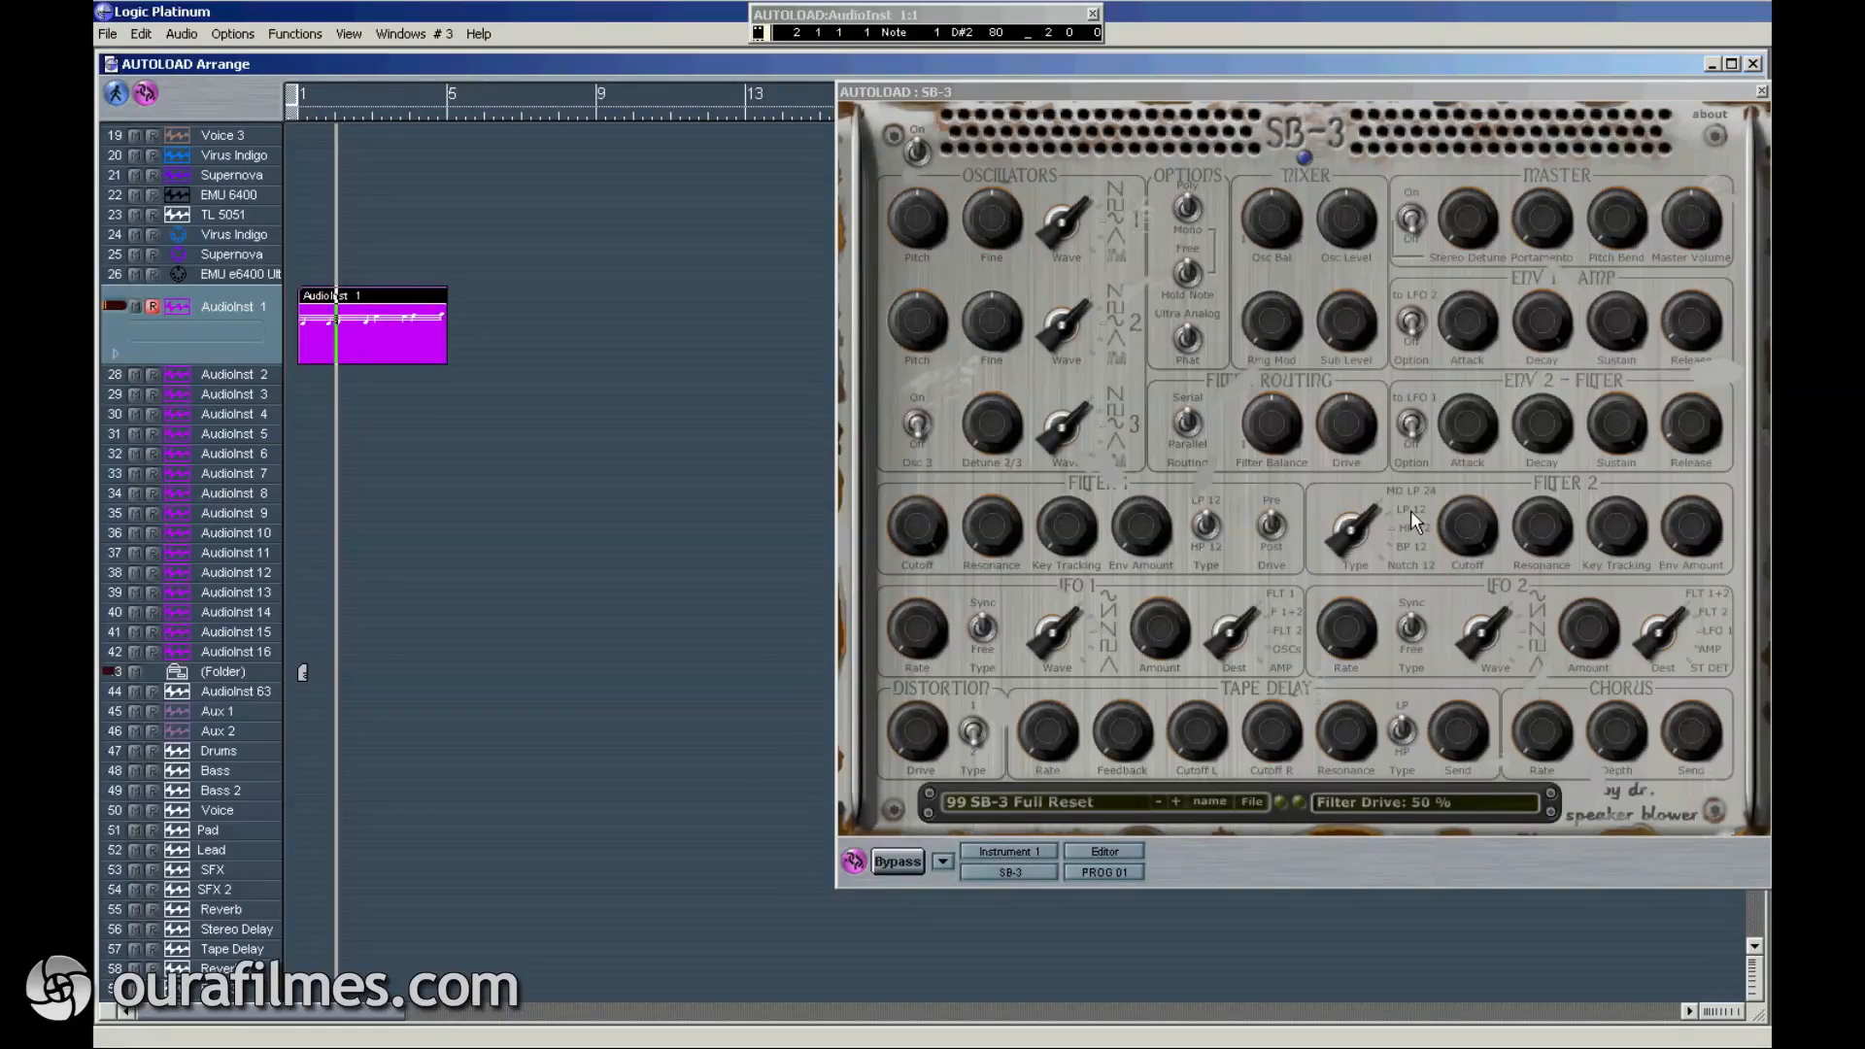